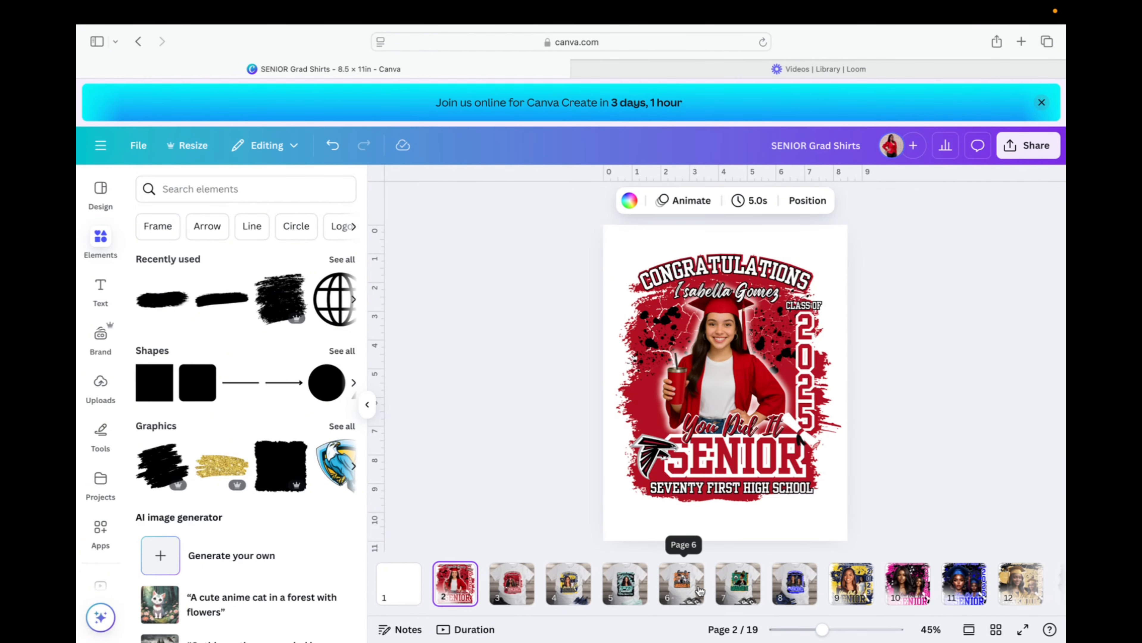
# Browse template pages 11–16, then return to the red Senior design on page 2.
pyautogui.hscroll(5, 700, 585)
pyautogui.hscroll(5, 699, 591)
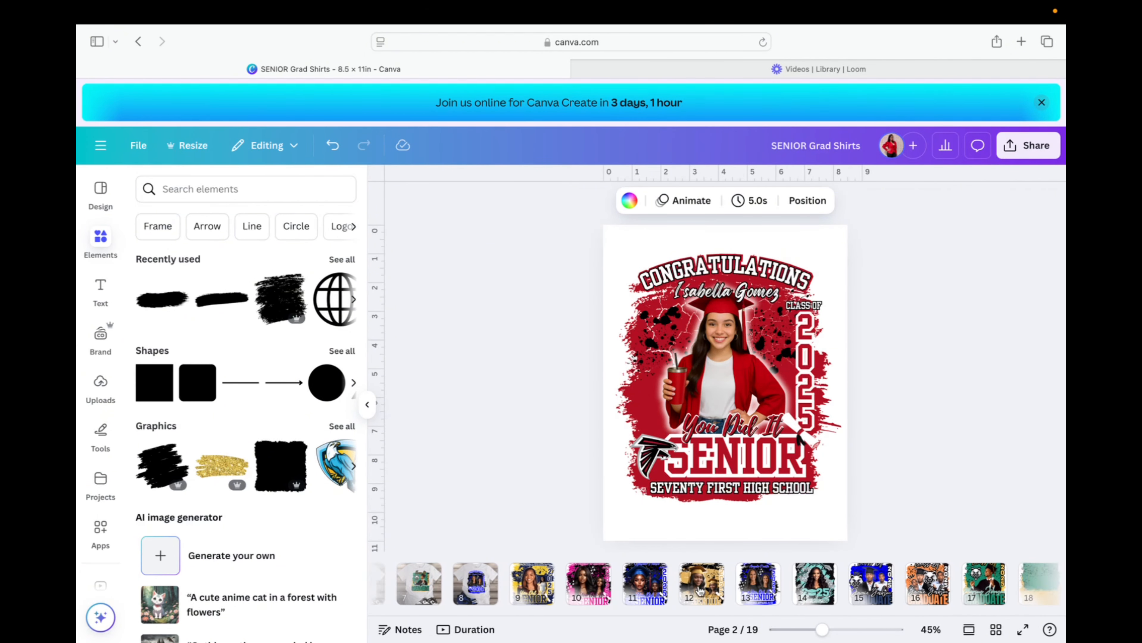
pyautogui.click(698, 585)
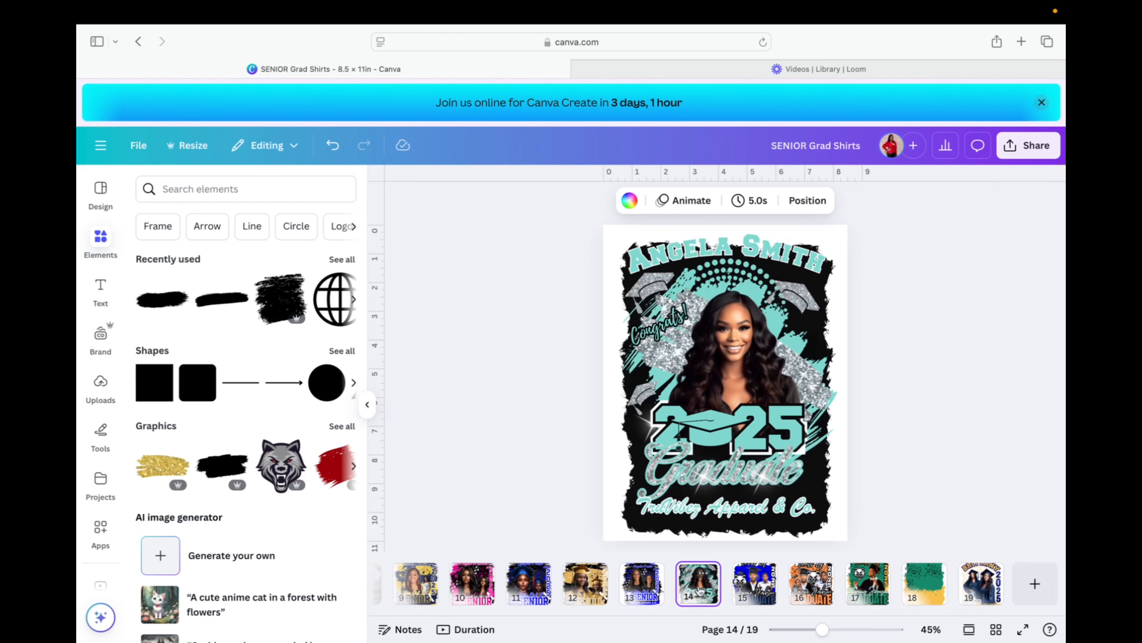
pyautogui.click(645, 584)
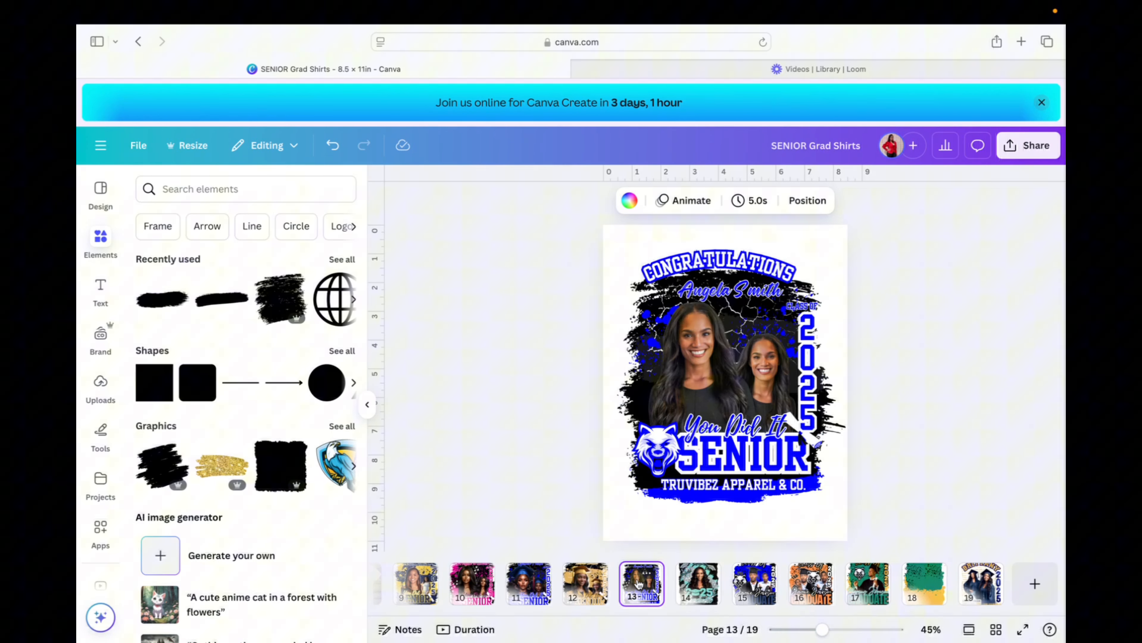
pyautogui.click(584, 585)
pyautogui.click(530, 586)
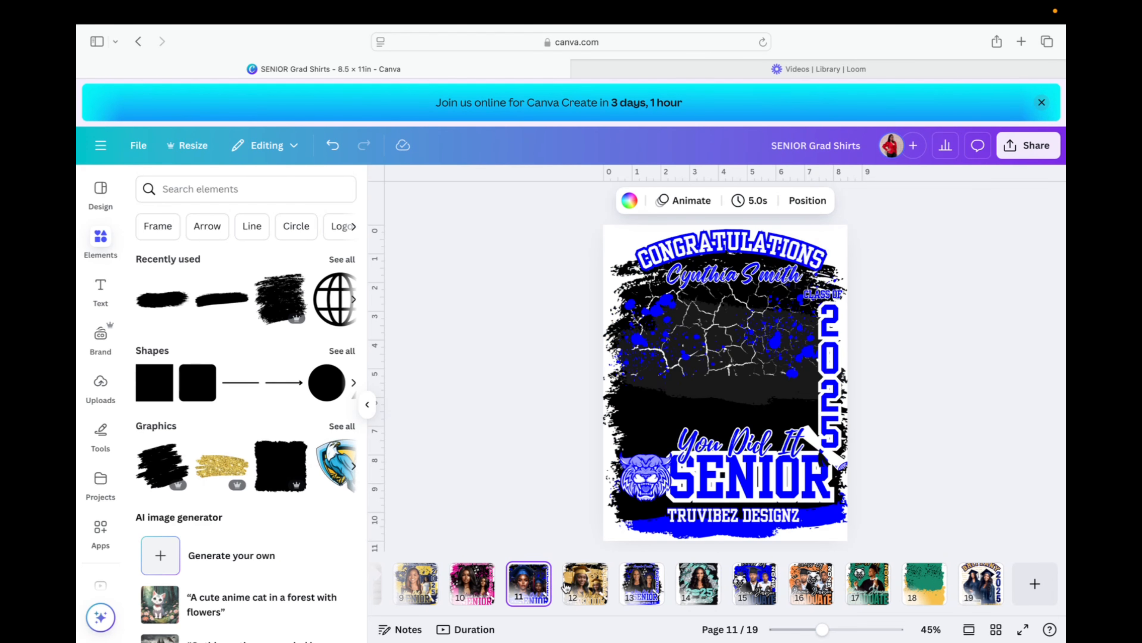
pyautogui.click(816, 587)
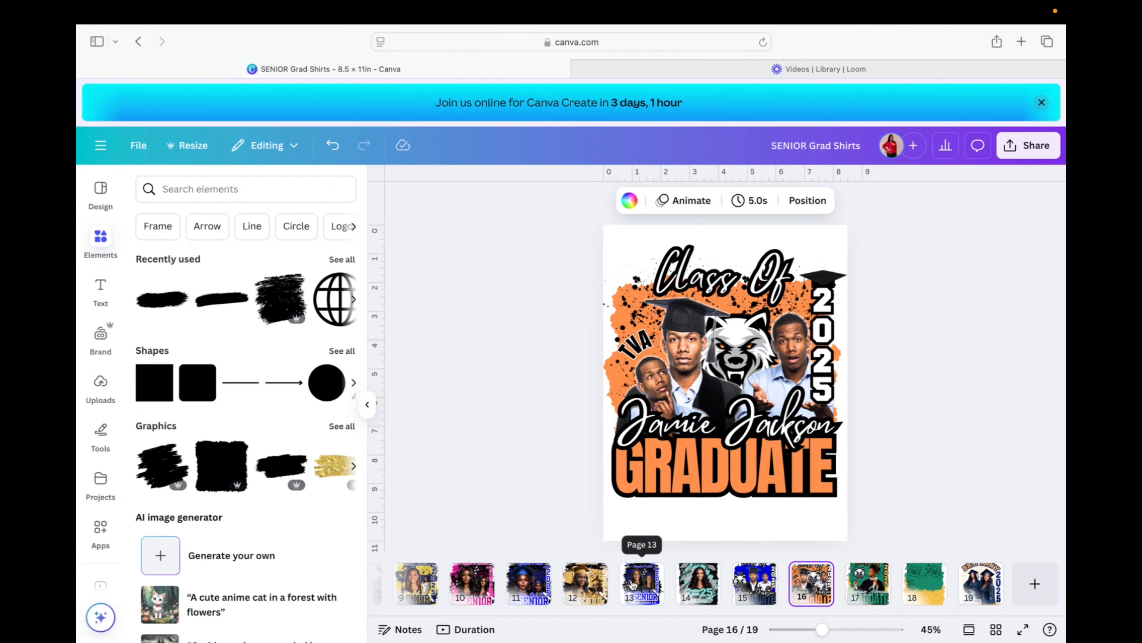
pyautogui.hscroll(-10, 633, 585)
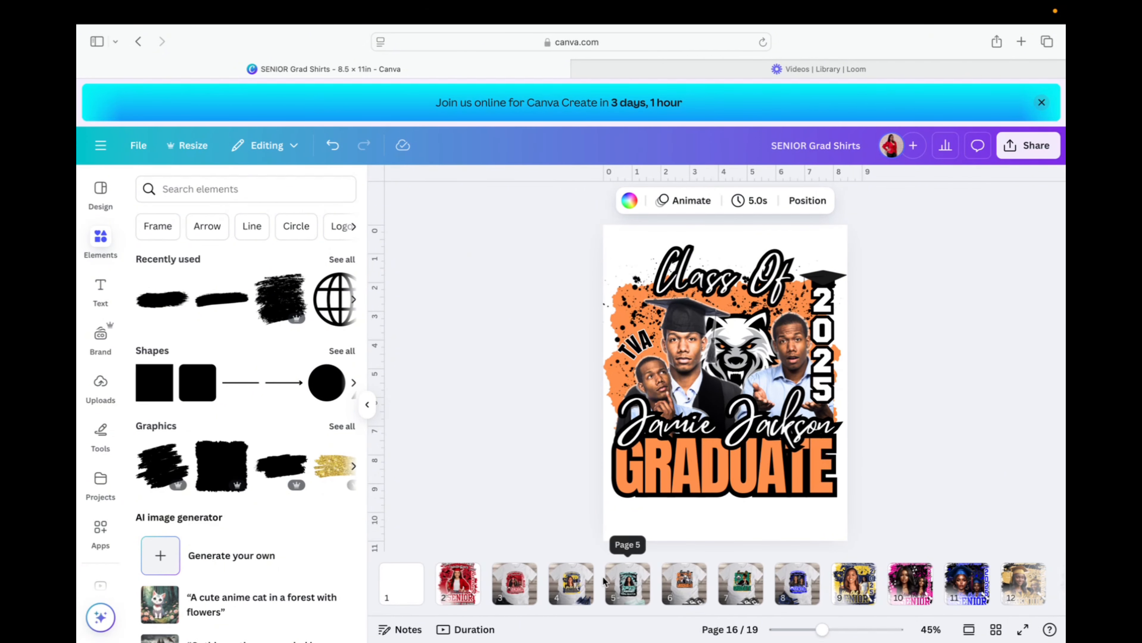
pyautogui.click(453, 584)
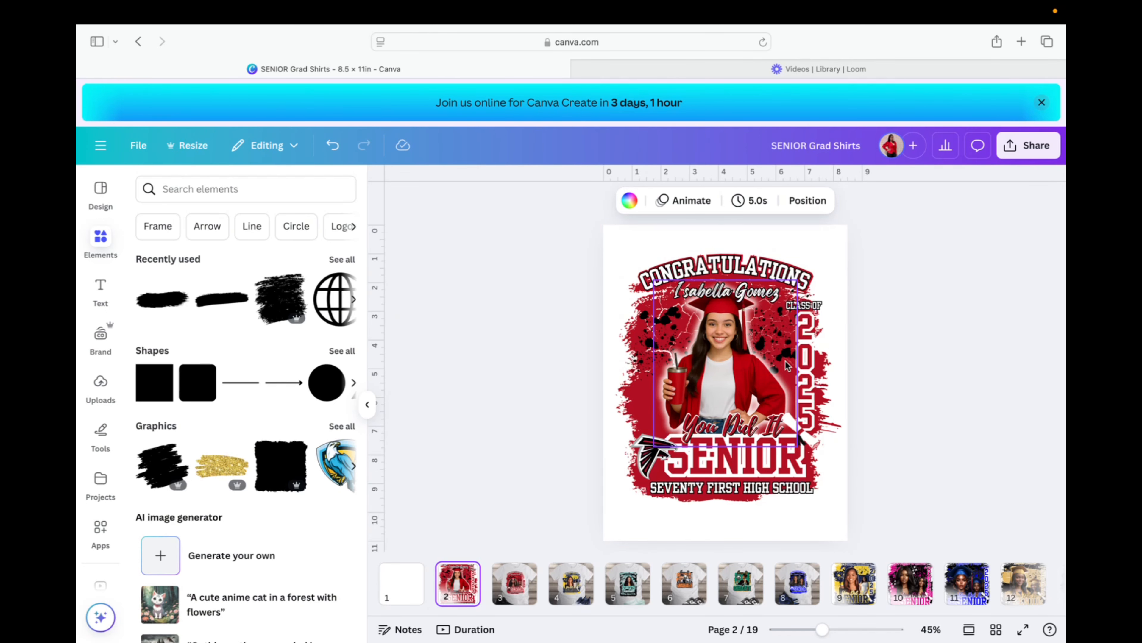
# Check the SENIOR and name text layers and move 'You Did It' slightly up and right.
pyautogui.click(758, 457)
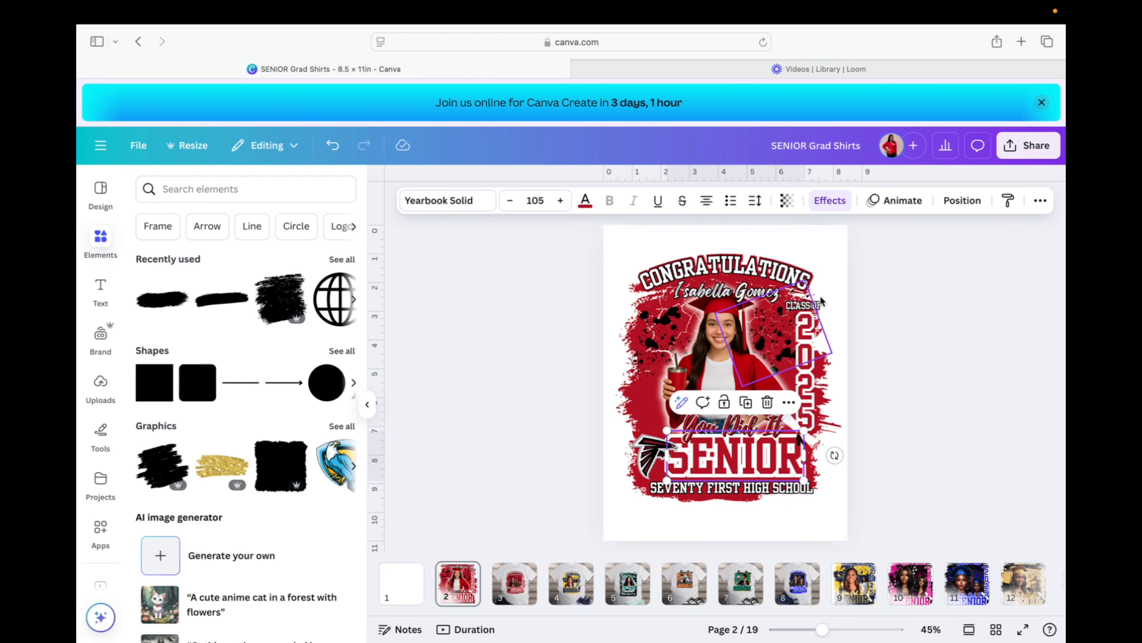
pyautogui.click(761, 292)
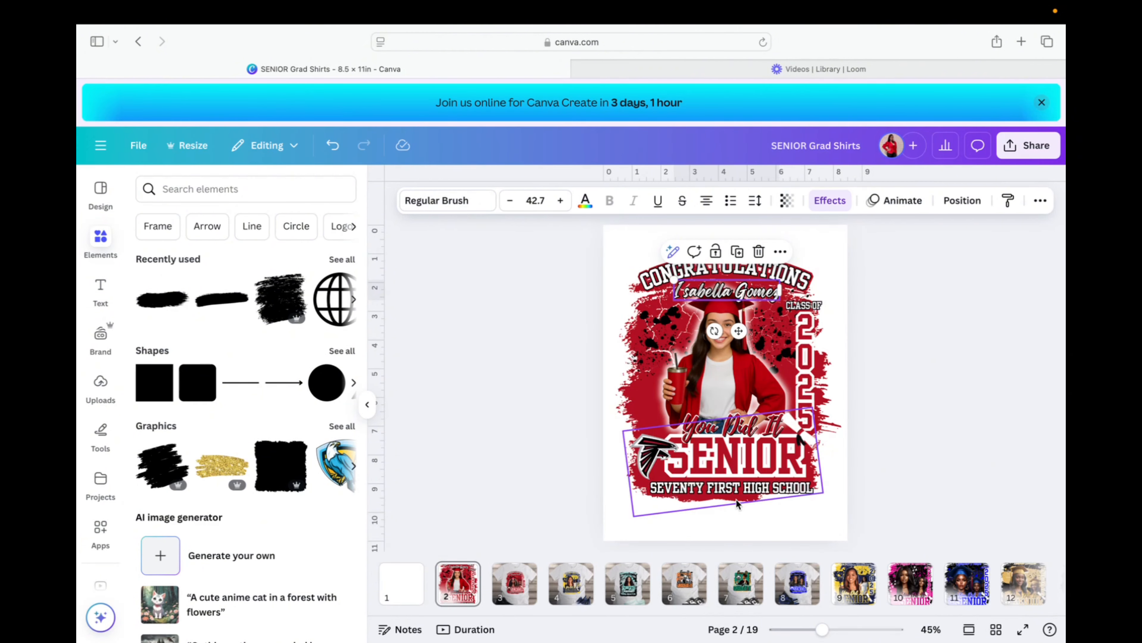
pyautogui.click(718, 467)
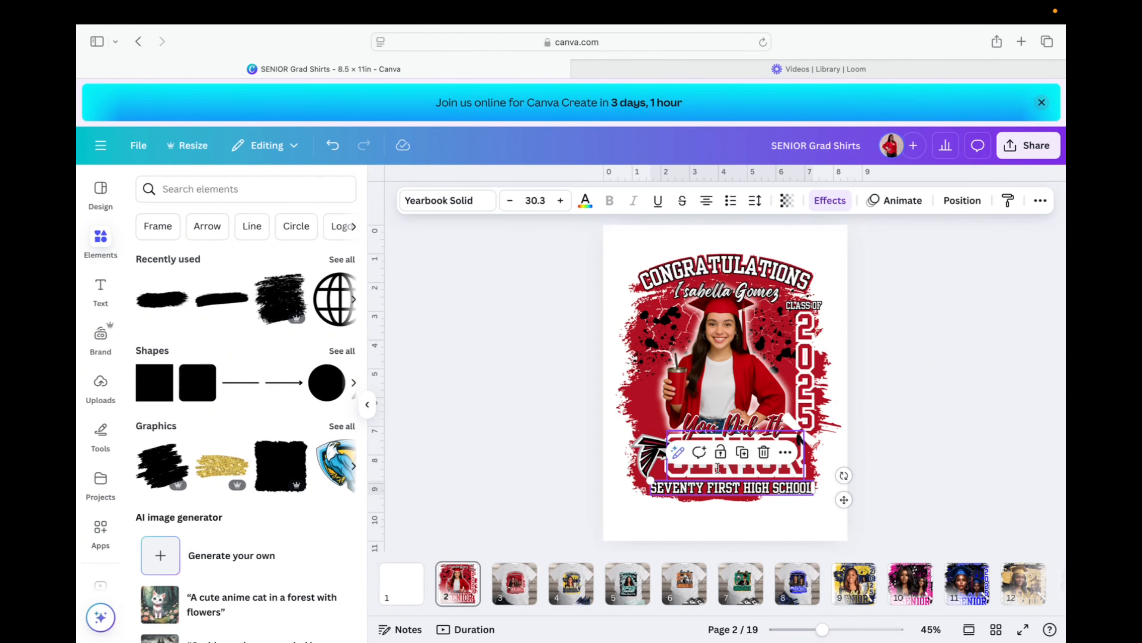
pyautogui.click(790, 468)
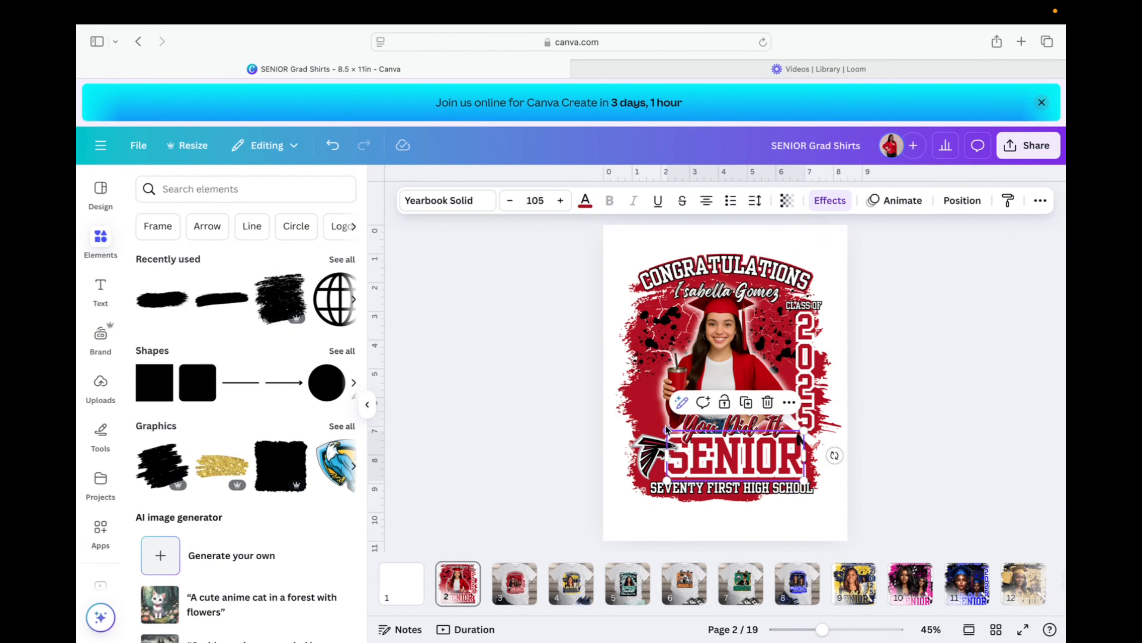
pyautogui.click(691, 424)
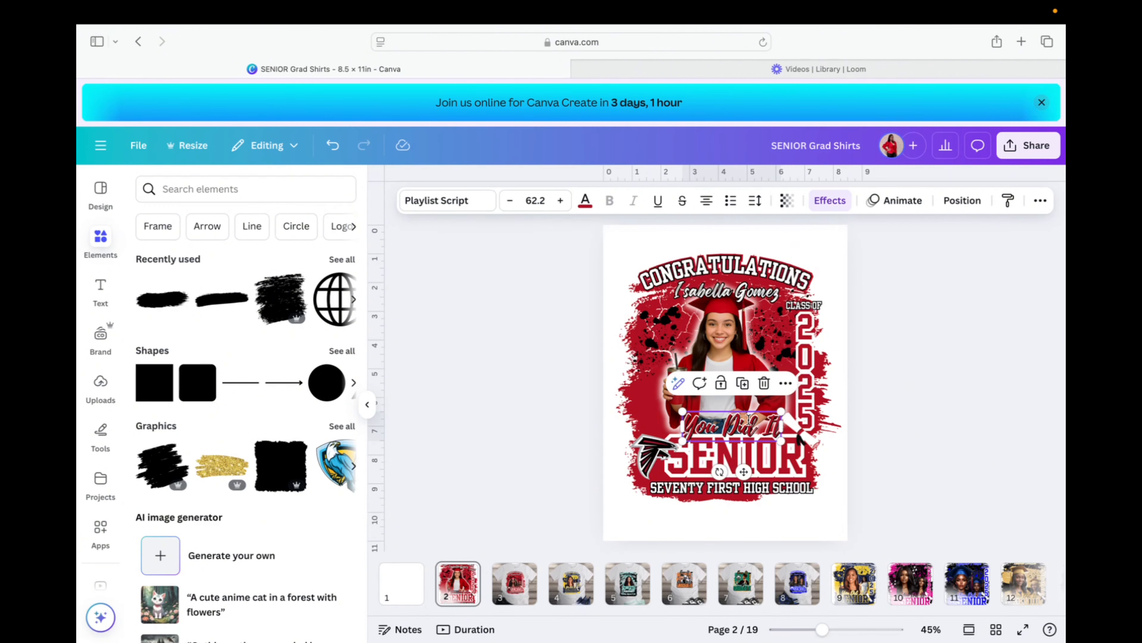
pyautogui.click(736, 426)
pyautogui.moveTo(735, 426)
pyautogui.mouseDown()
pyautogui.moveTo(760, 416)
pyautogui.moveTo(725, 423)
pyautogui.mouseUp()
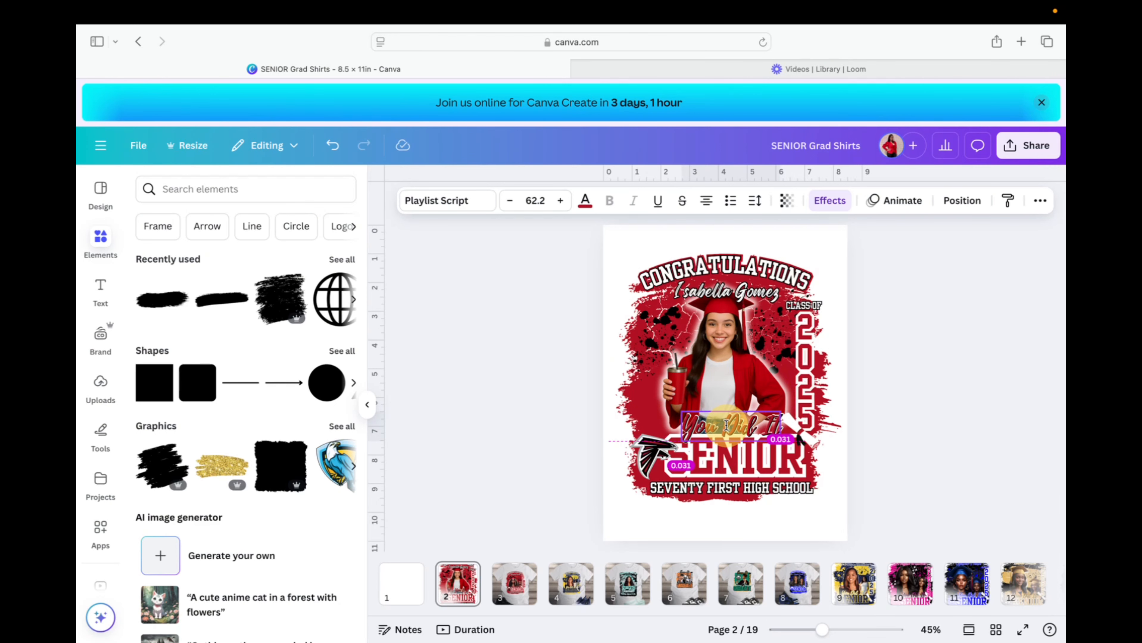
pyautogui.moveTo(725, 424); pyautogui.dragTo(726, 424)
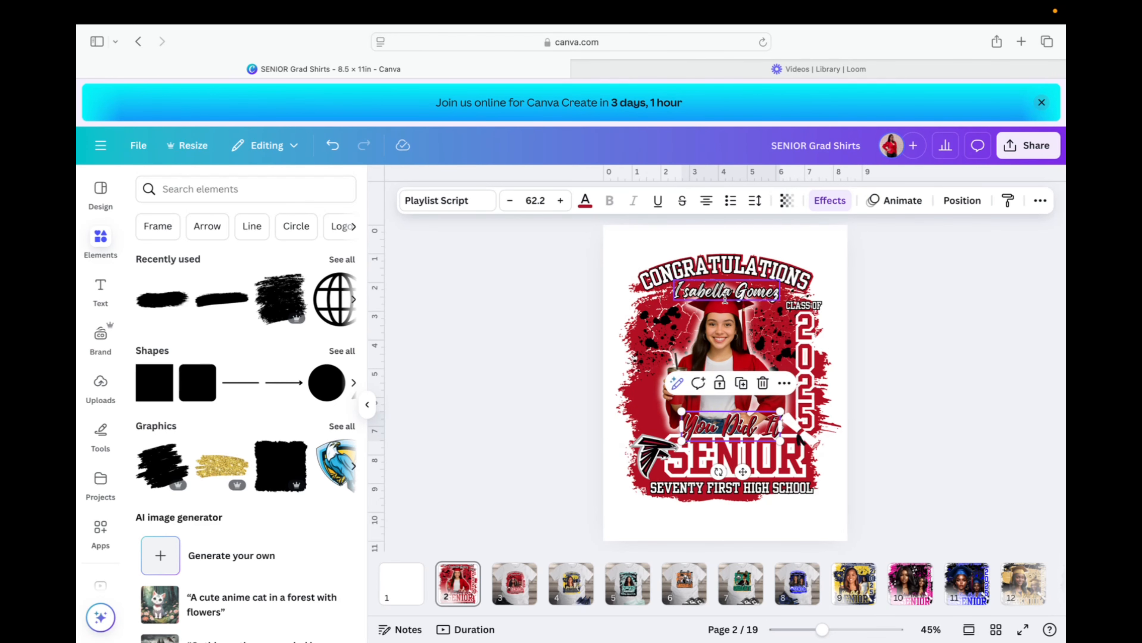
# Nudge the CONGRATULATIONS group, ungroup it into separate layers, then deselect.
pyautogui.click(745, 261)
pyautogui.moveTo(736, 261)
pyautogui.mouseDown()
pyautogui.moveTo(778, 245)
pyautogui.moveTo(743, 261)
pyautogui.mouseUp()
pyautogui.click(706, 225)
pyautogui.click(816, 243)
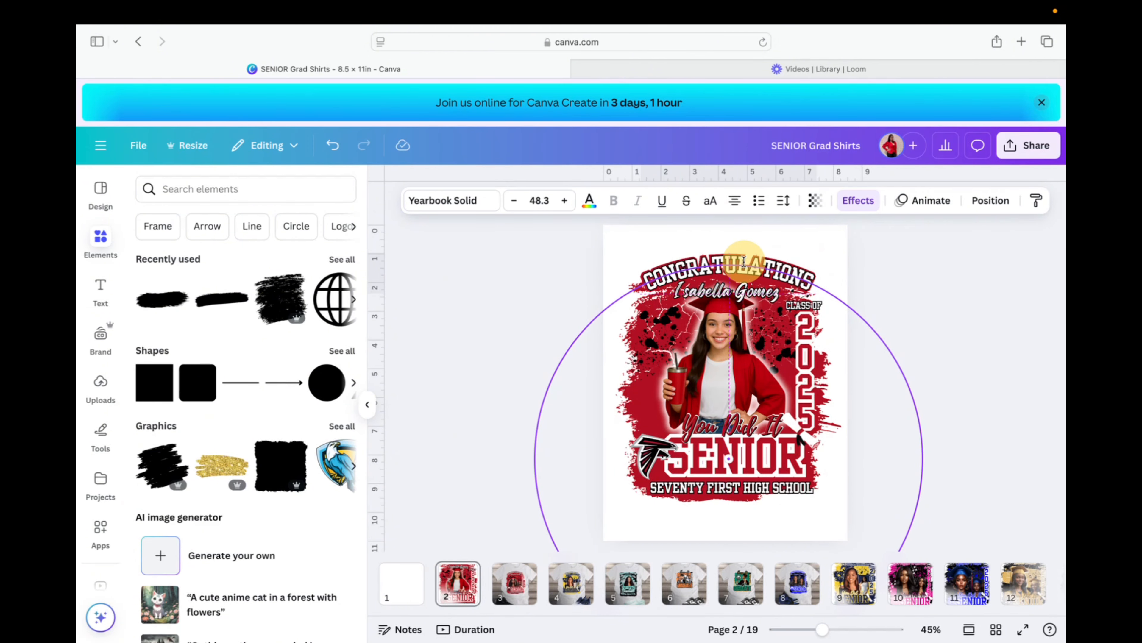
pyautogui.click(855, 262)
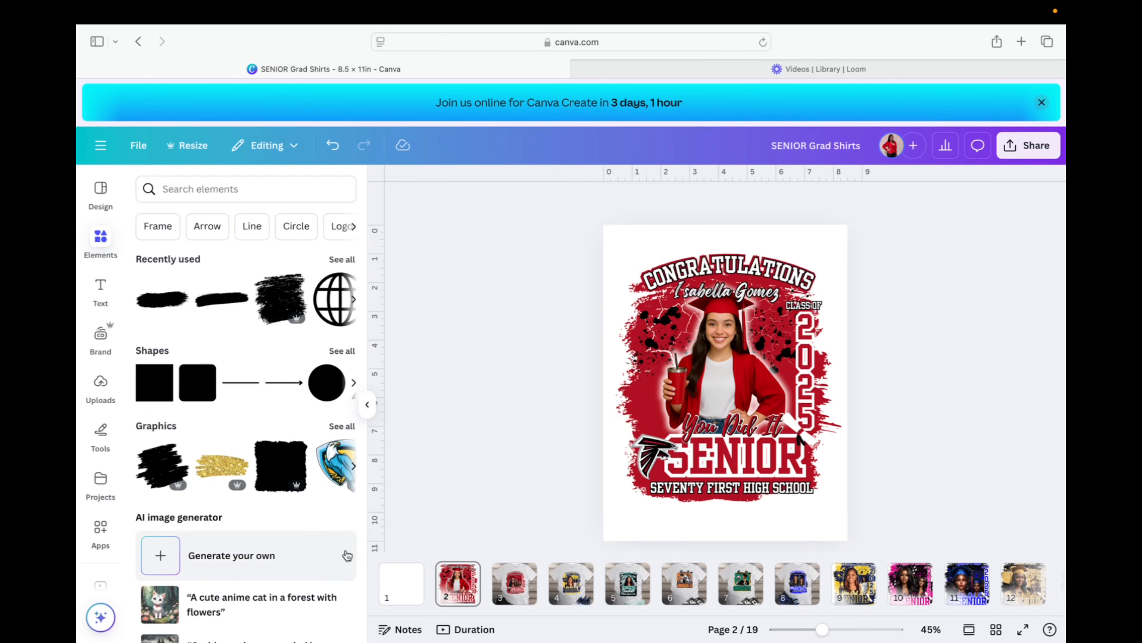
# On blank page 1, search the Elements library for 'grunge background'.
pyautogui.click(395, 583)
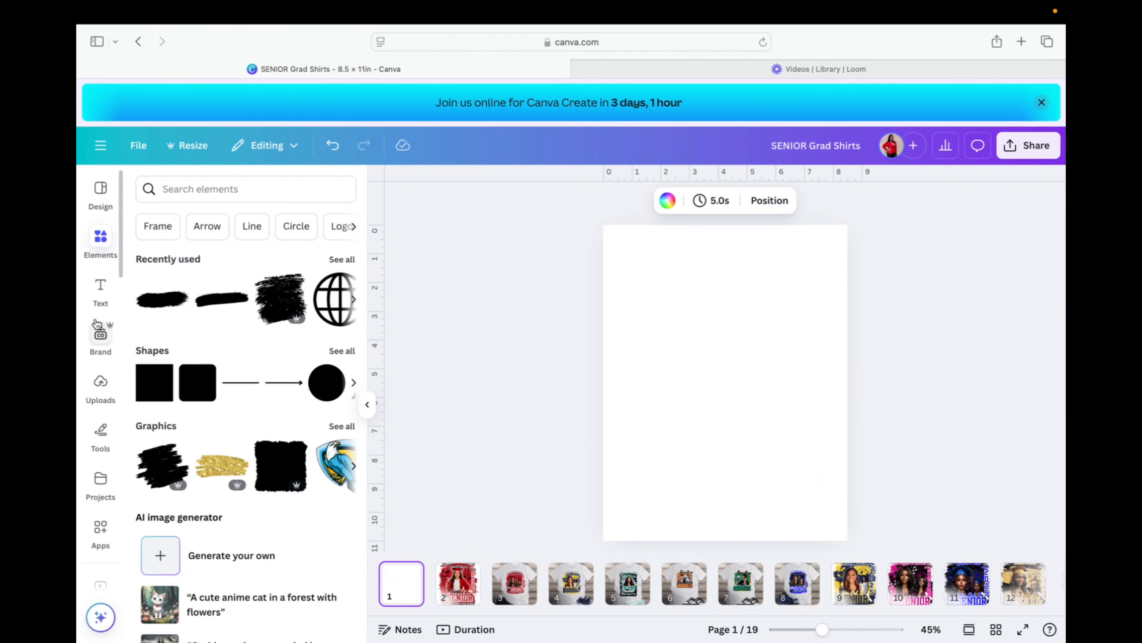
pyautogui.click(211, 188)
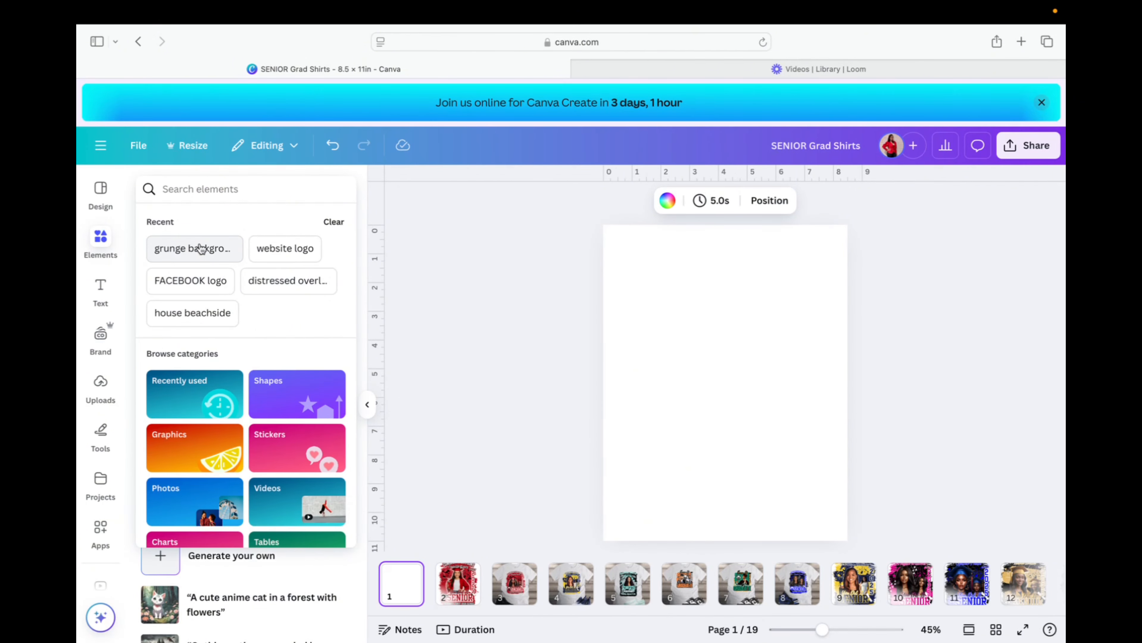
pyautogui.write('grunge')
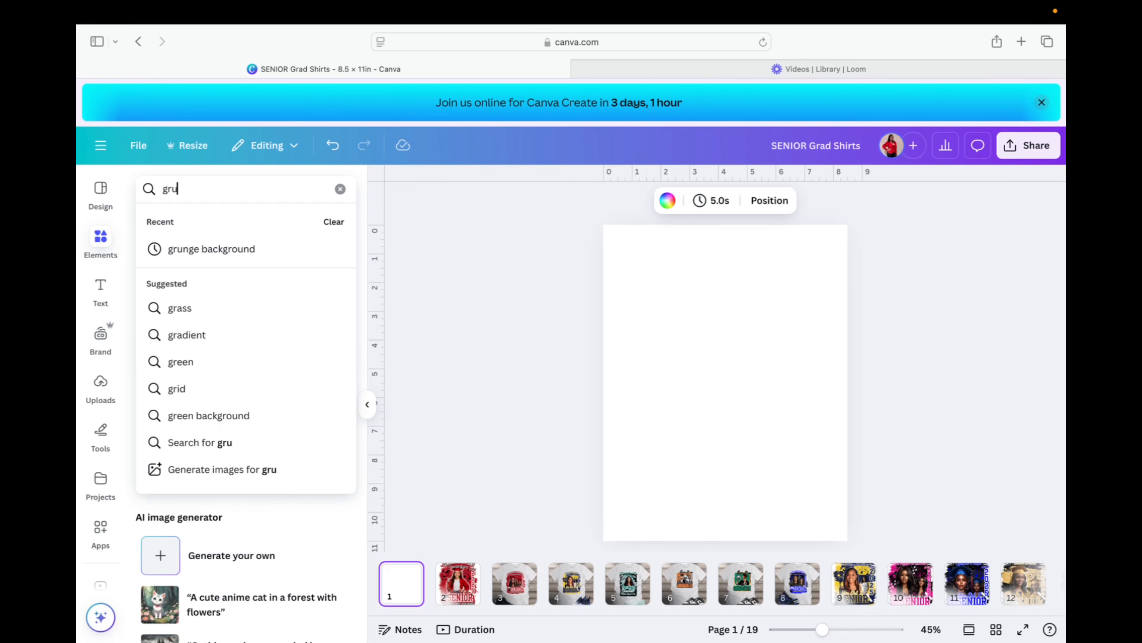
pyautogui.write('back')
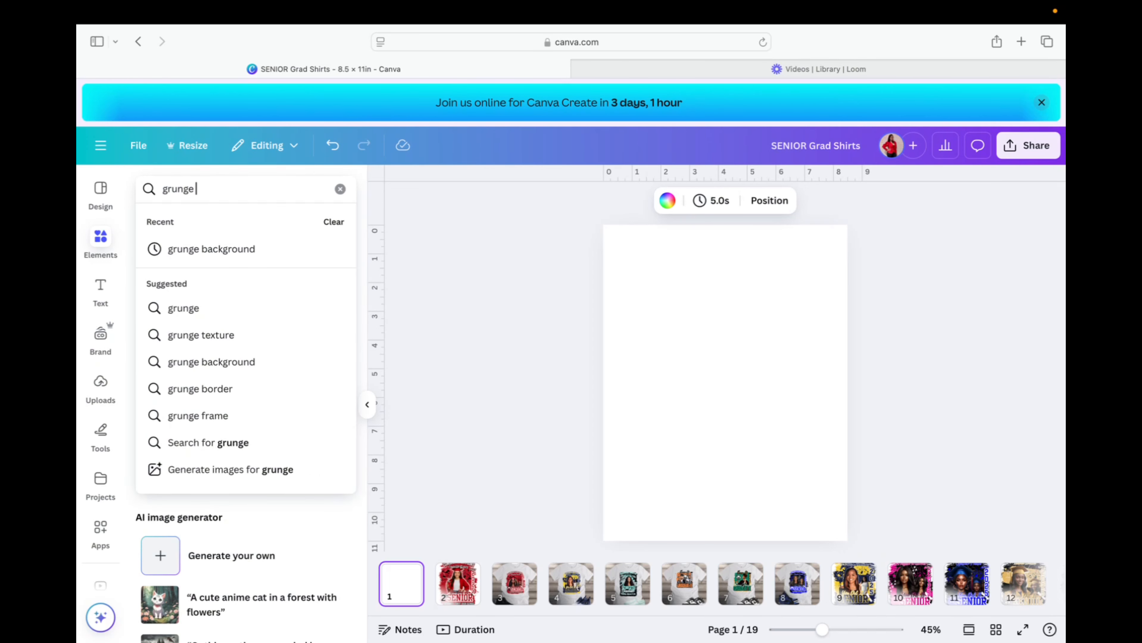
pyautogui.click(273, 250)
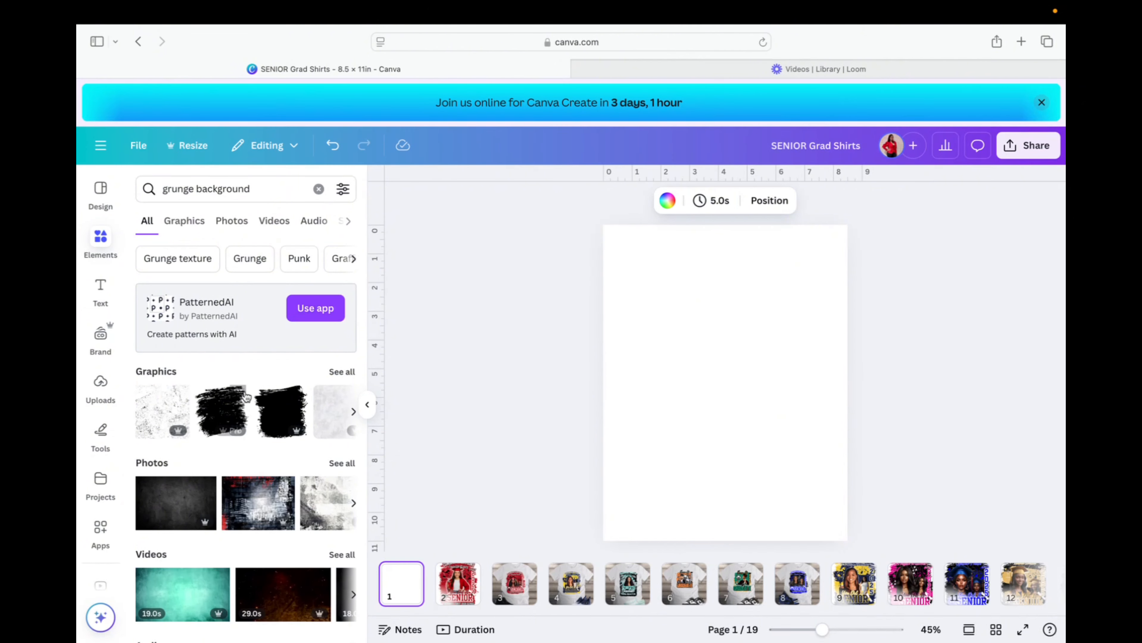
# Narrow the grunge background results to Graphics and scroll through them.
pyautogui.click(342, 373)
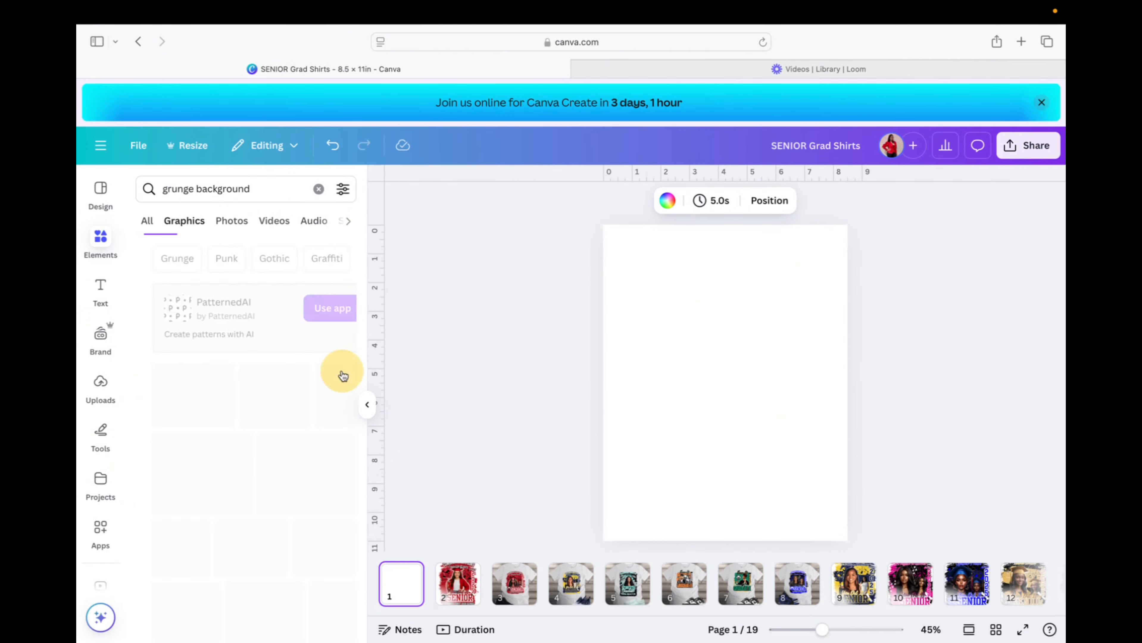
pyautogui.scroll(-3, 306, 403)
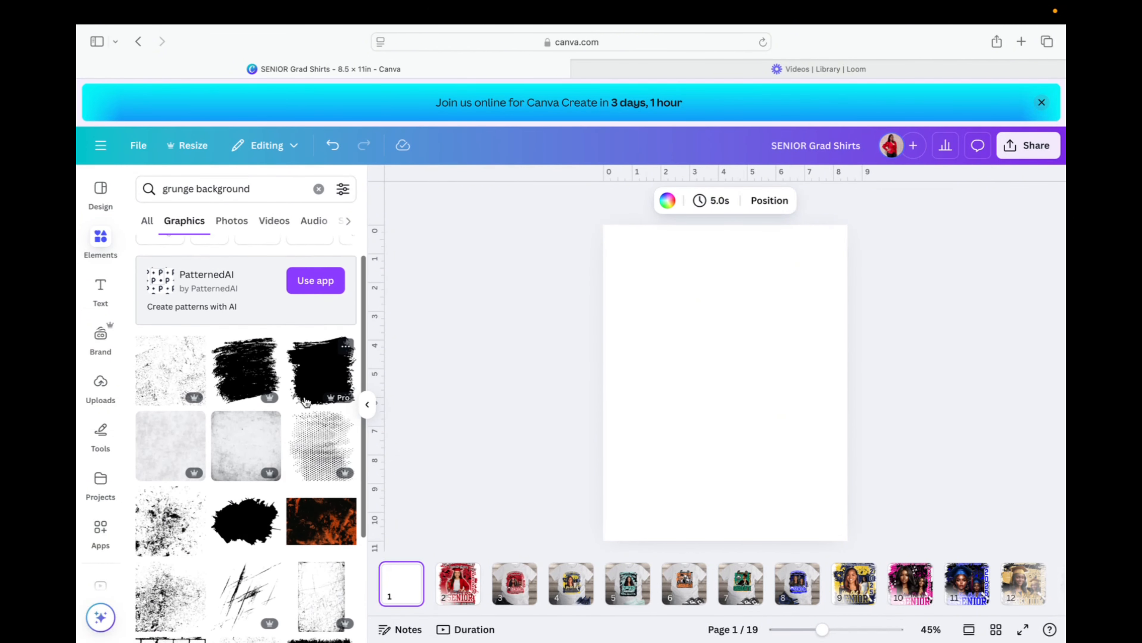
pyautogui.scroll(-5, 306, 402)
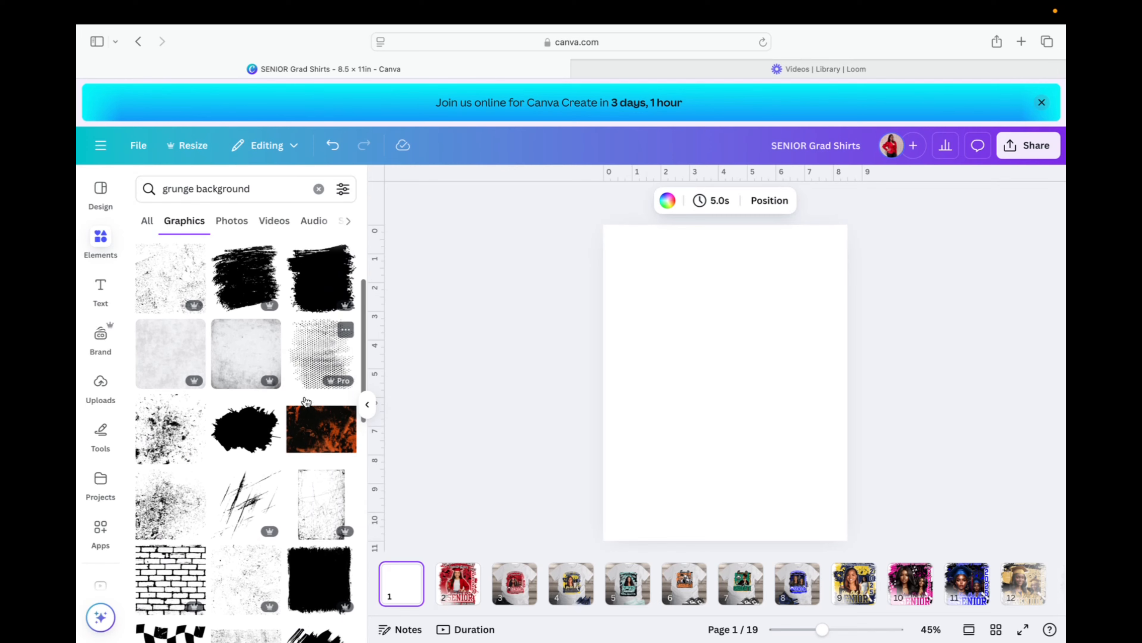
pyautogui.scroll(-7, 307, 402)
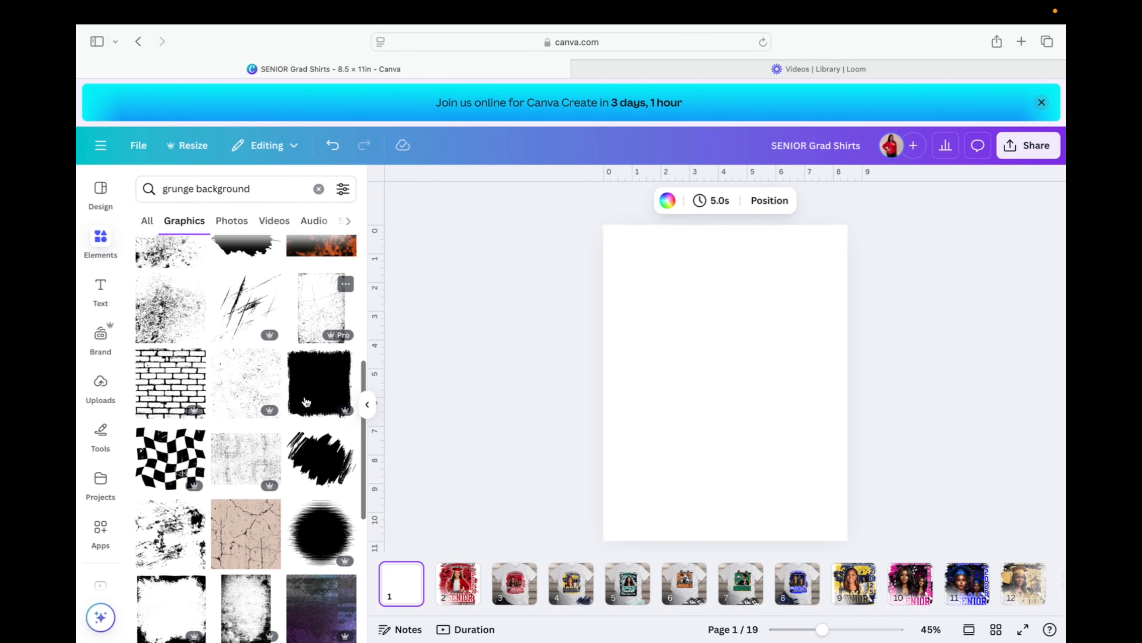
pyautogui.scroll(-5, 306, 403)
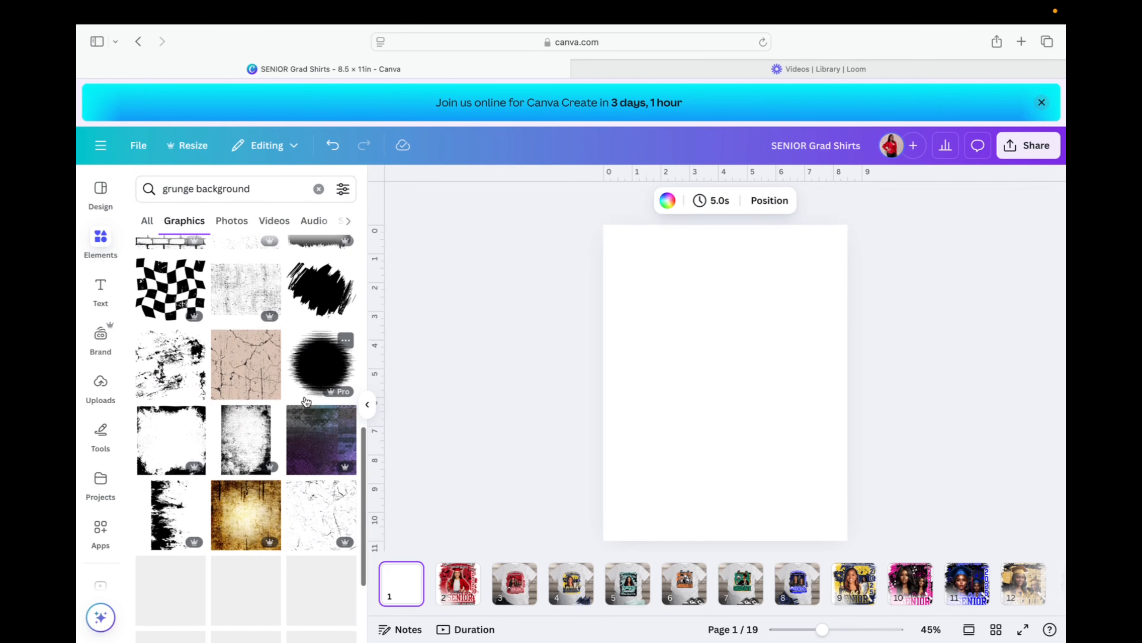
pyautogui.scroll(-10, 307, 402)
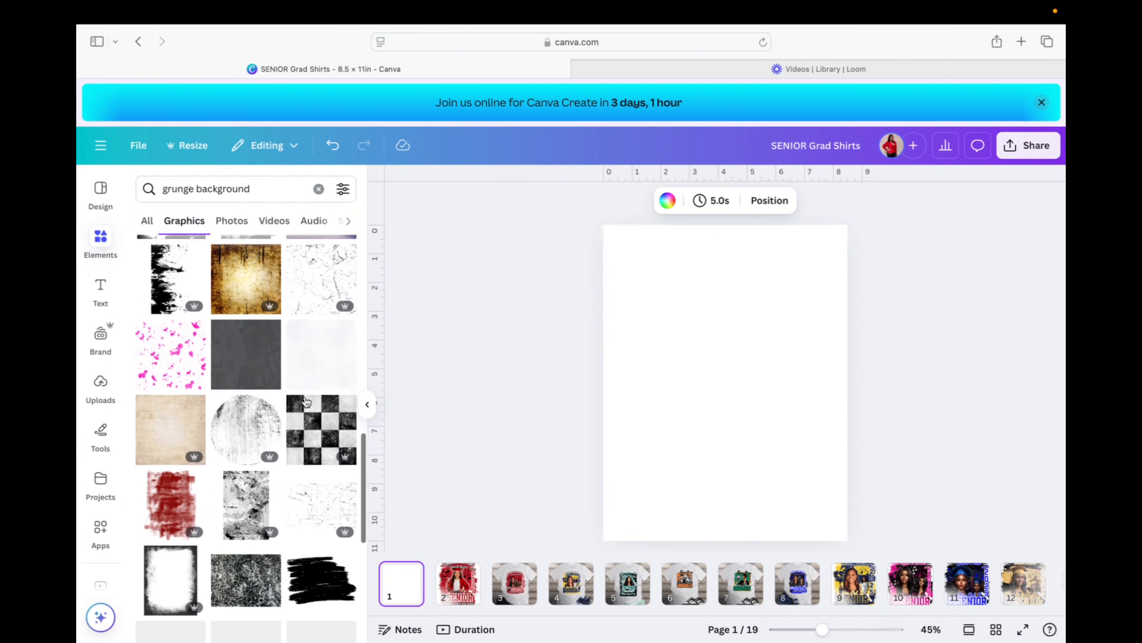
pyautogui.scroll(-3, 307, 402)
pyautogui.scroll(20, 306, 402)
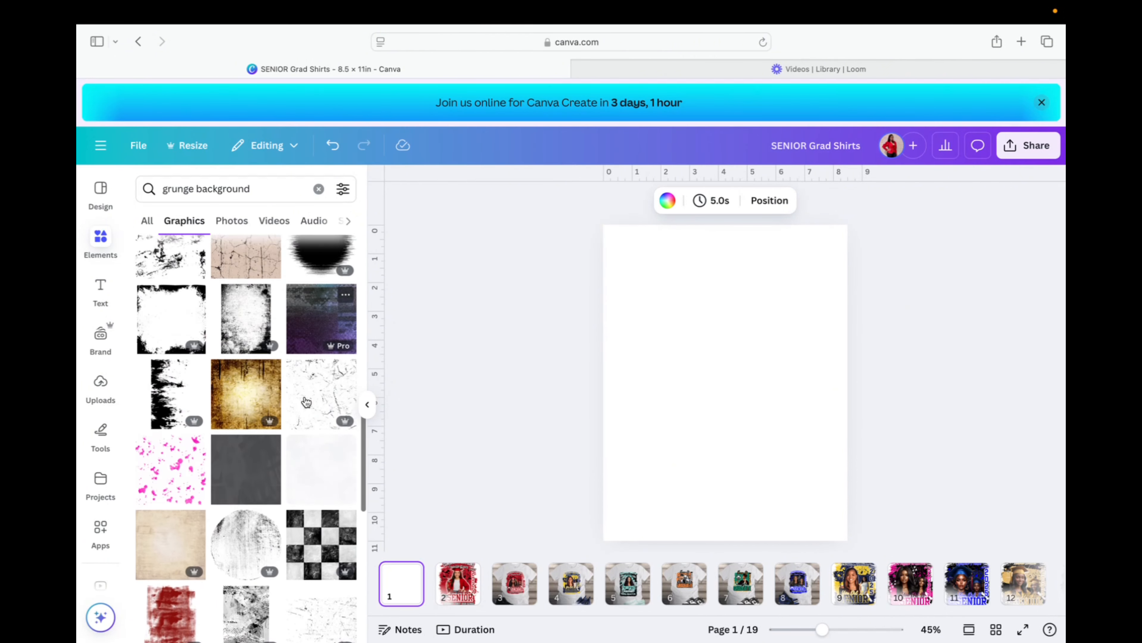
pyautogui.scroll(10, 306, 402)
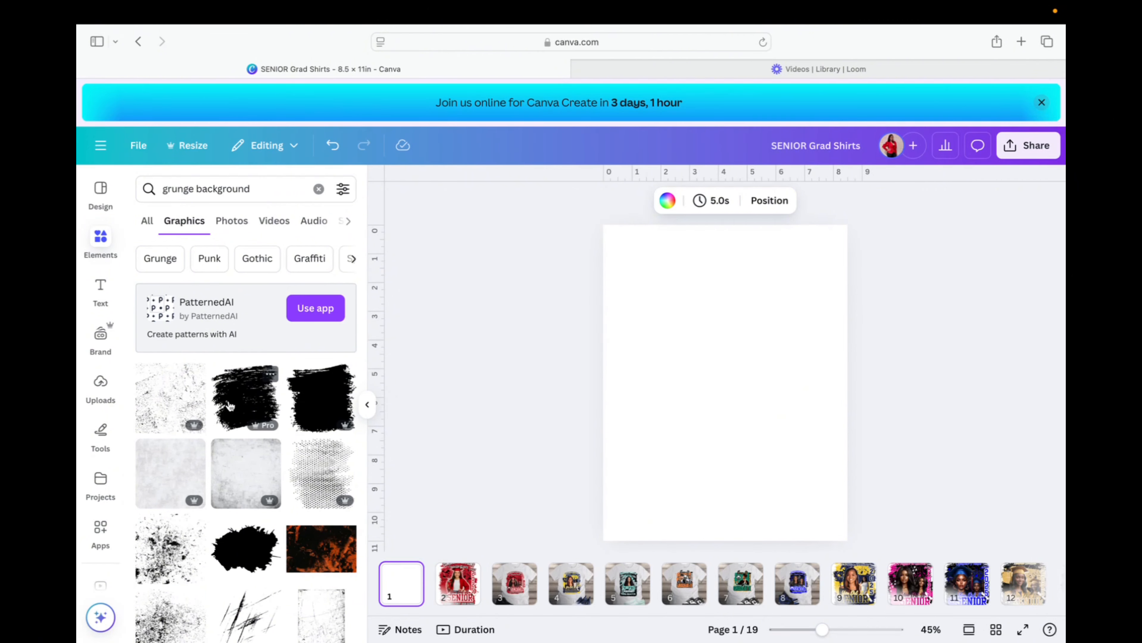
# Check the info cards of two grunge graphics, including the black one.
pyautogui.click(273, 377)
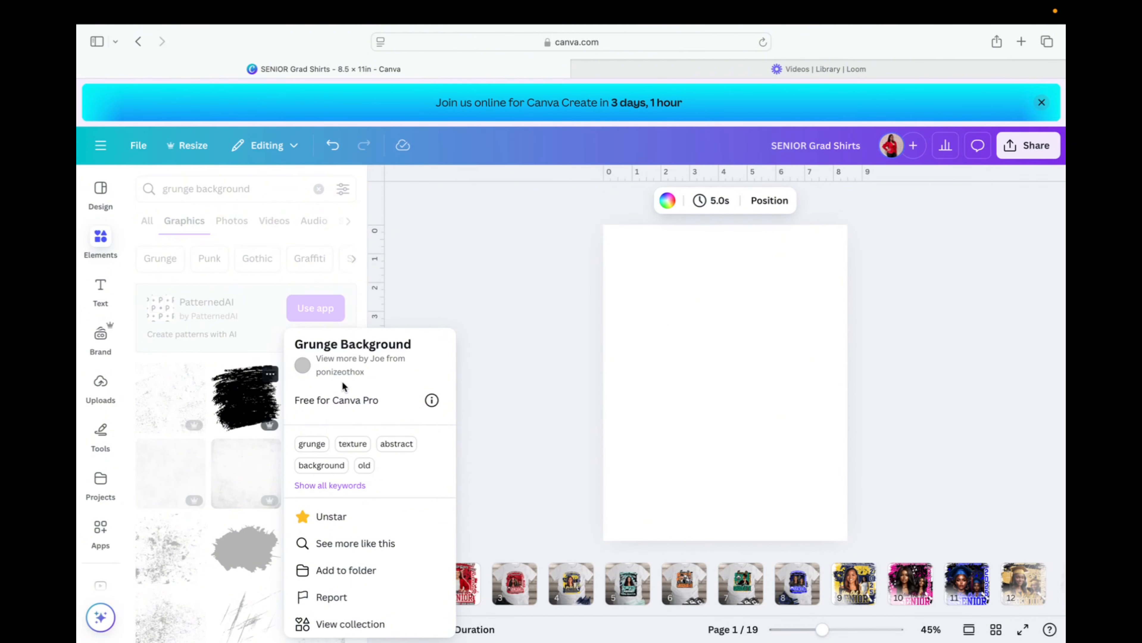
pyautogui.click(471, 301)
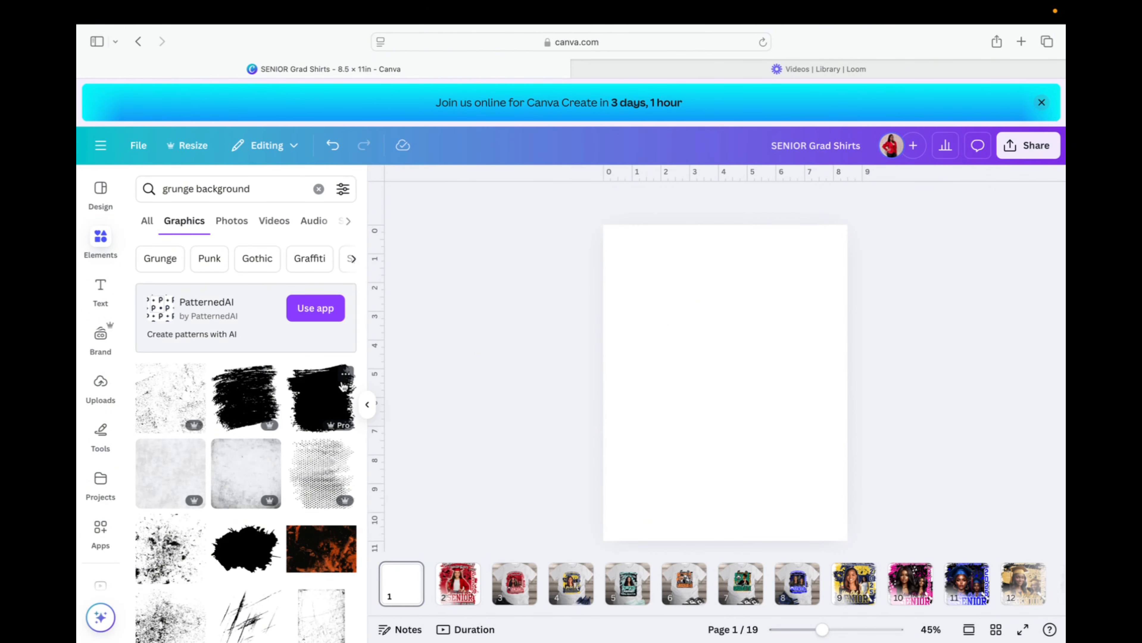
pyautogui.click(348, 375)
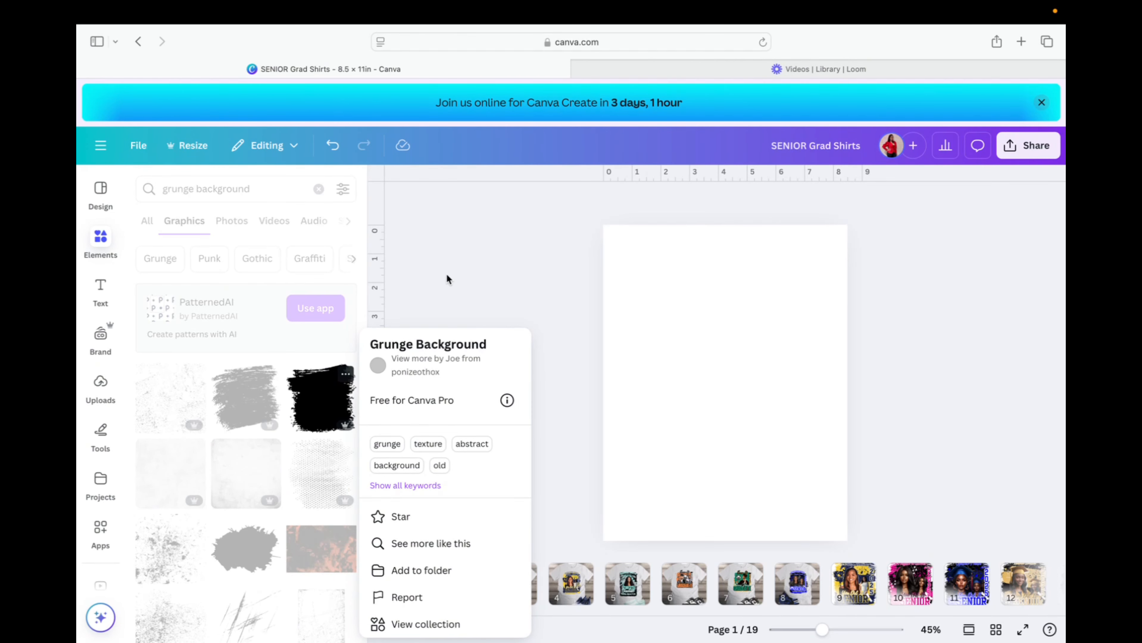
pyautogui.click(452, 300)
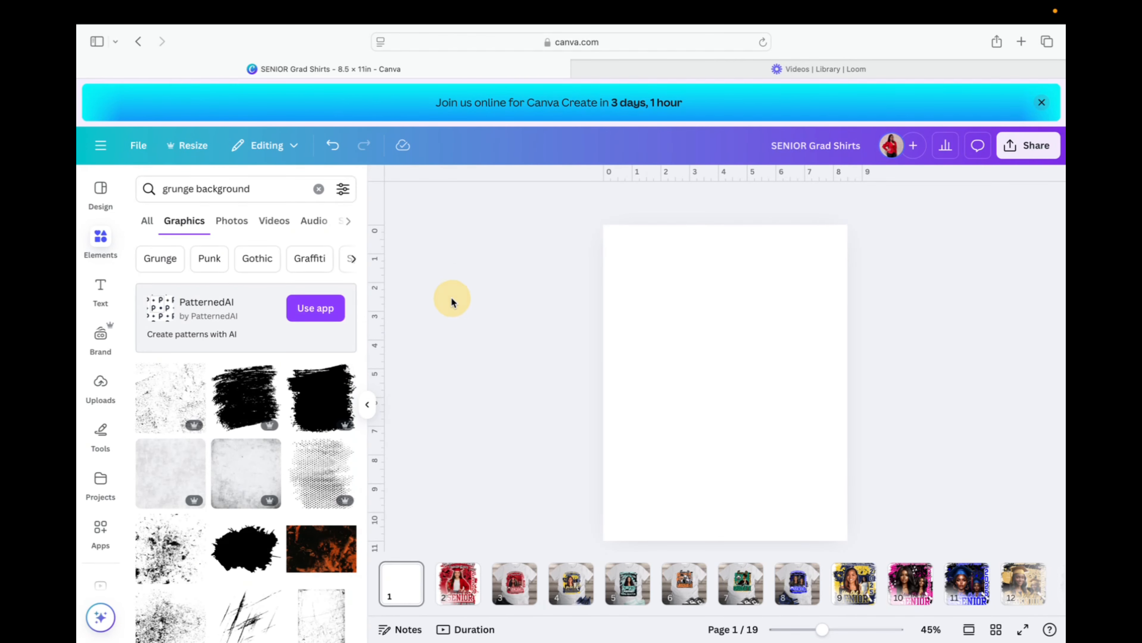
# Add the black grunge brush graphic to page 1 and recolour it #b11223.
pyautogui.click(246, 393)
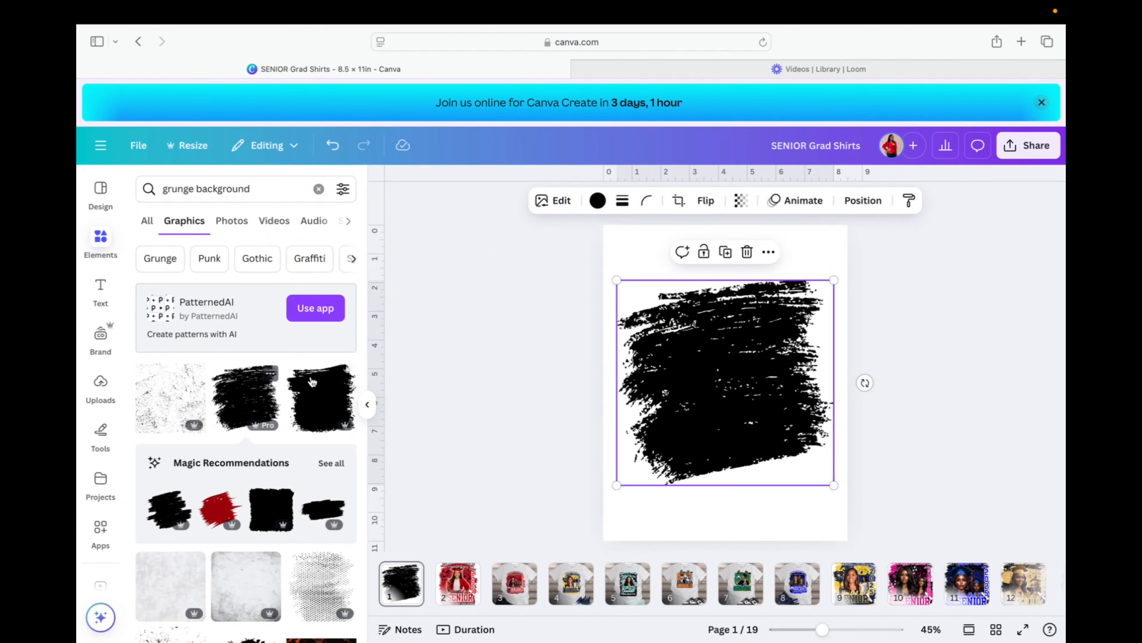
pyautogui.click(598, 201)
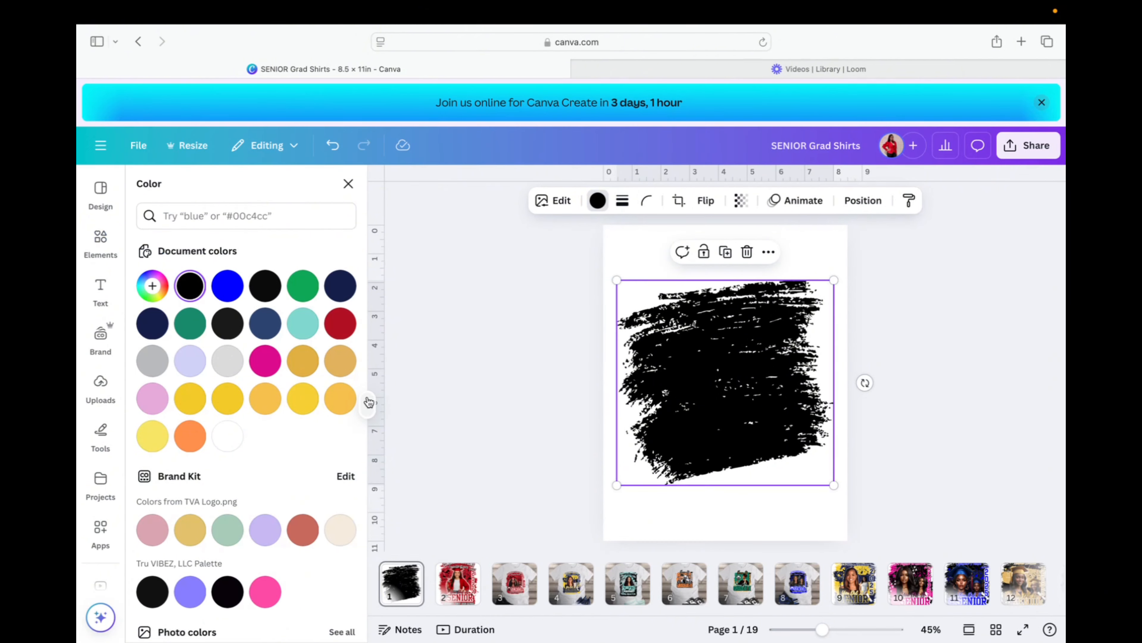
pyautogui.click(339, 324)
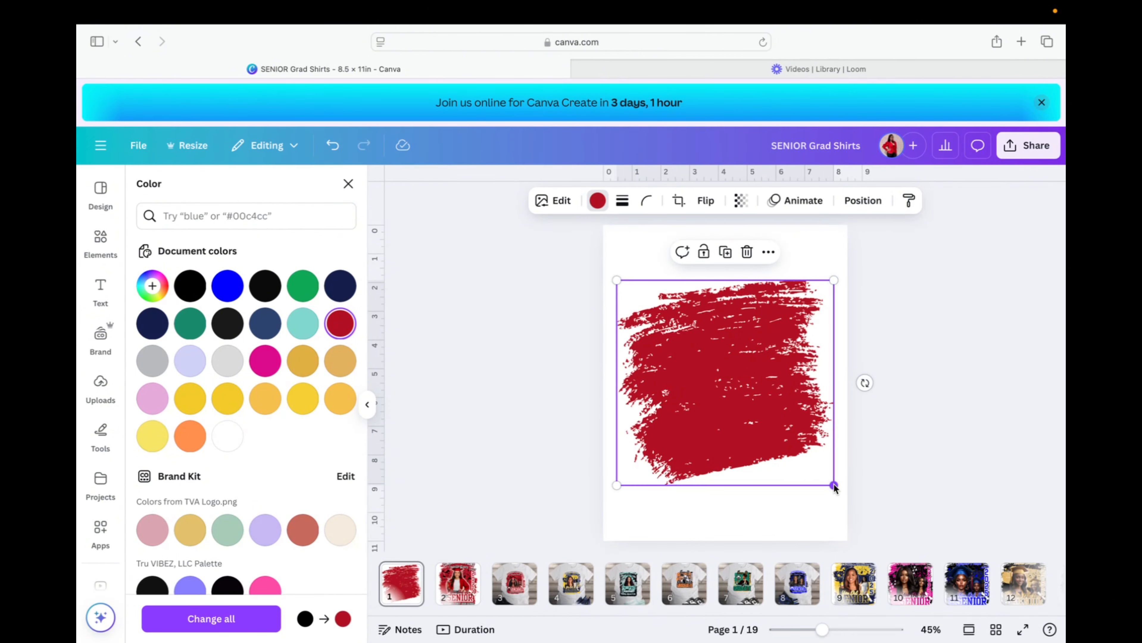
# Size and place the red grunge shape near the top of the page, undoing oversized attempts.
pyautogui.moveTo(834, 485)
pyautogui.mouseDown()
pyautogui.moveTo(865, 537)
pyautogui.moveTo(895, 544)
pyautogui.moveTo(891, 578)
pyautogui.mouseUp()
pyautogui.moveTo(766, 376)
pyautogui.mouseDown()
pyautogui.moveTo(711, 356)
pyautogui.moveTo(743, 363)
pyautogui.mouseUp()
pyautogui.moveTo(880, 541); pyautogui.dragTo(909, 572)
pyautogui.moveTo(743, 350)
pyautogui.mouseDown()
pyautogui.moveTo(700, 353)
pyautogui.moveTo(737, 363)
pyautogui.mouseUp()
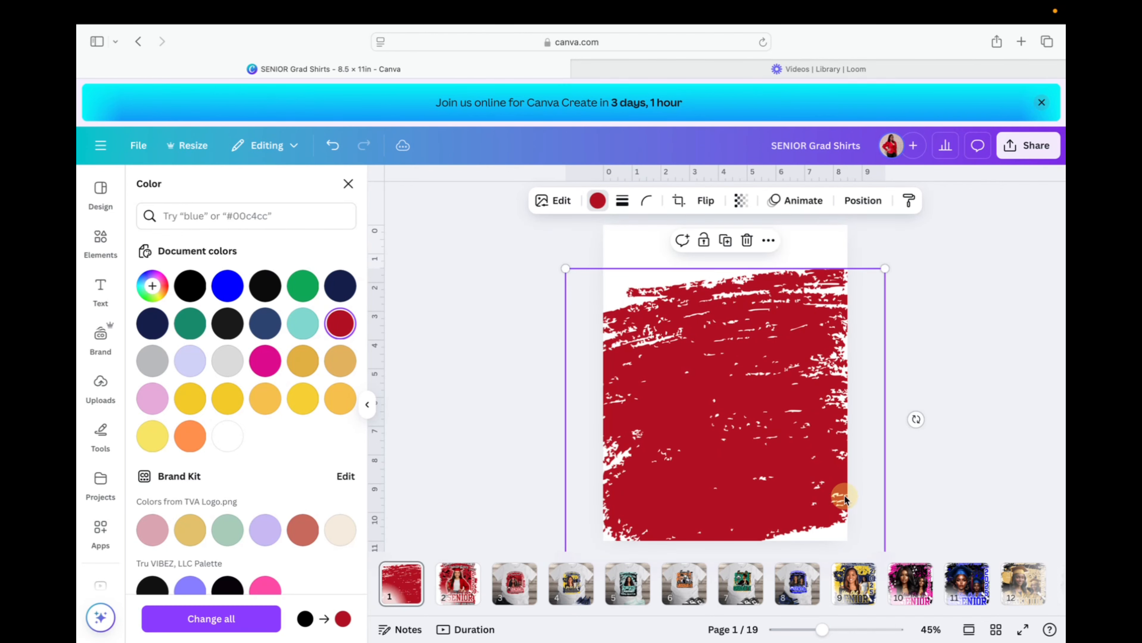
pyautogui.click(332, 145)
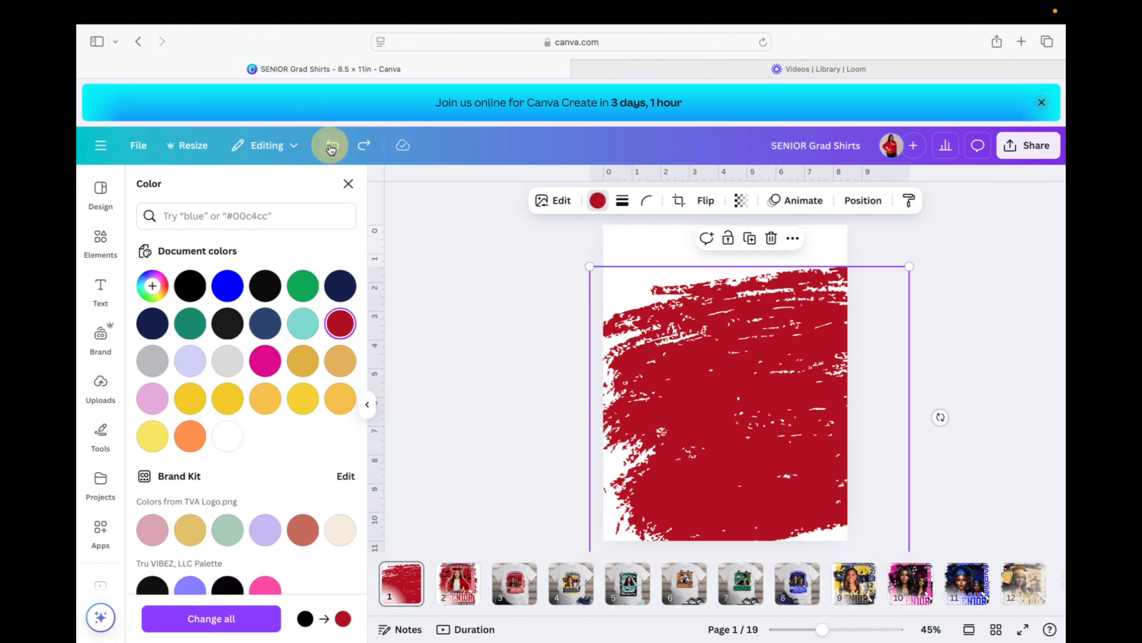
pyautogui.click(332, 146)
pyautogui.click(332, 146)
pyautogui.click(332, 146)
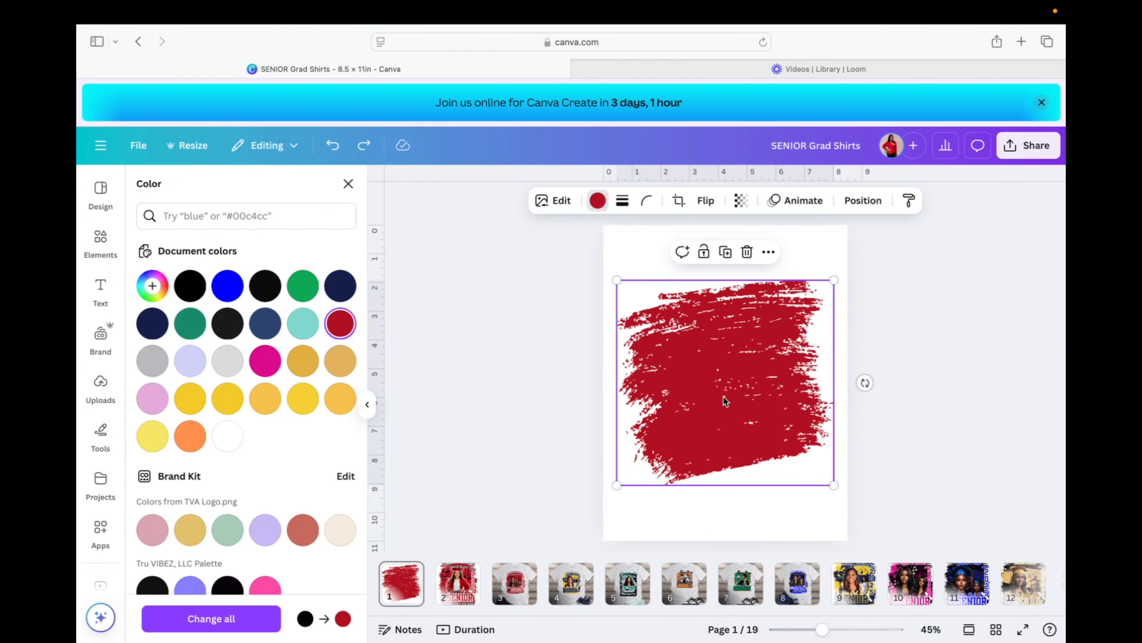
pyautogui.moveTo(724, 397); pyautogui.dragTo(723, 359)
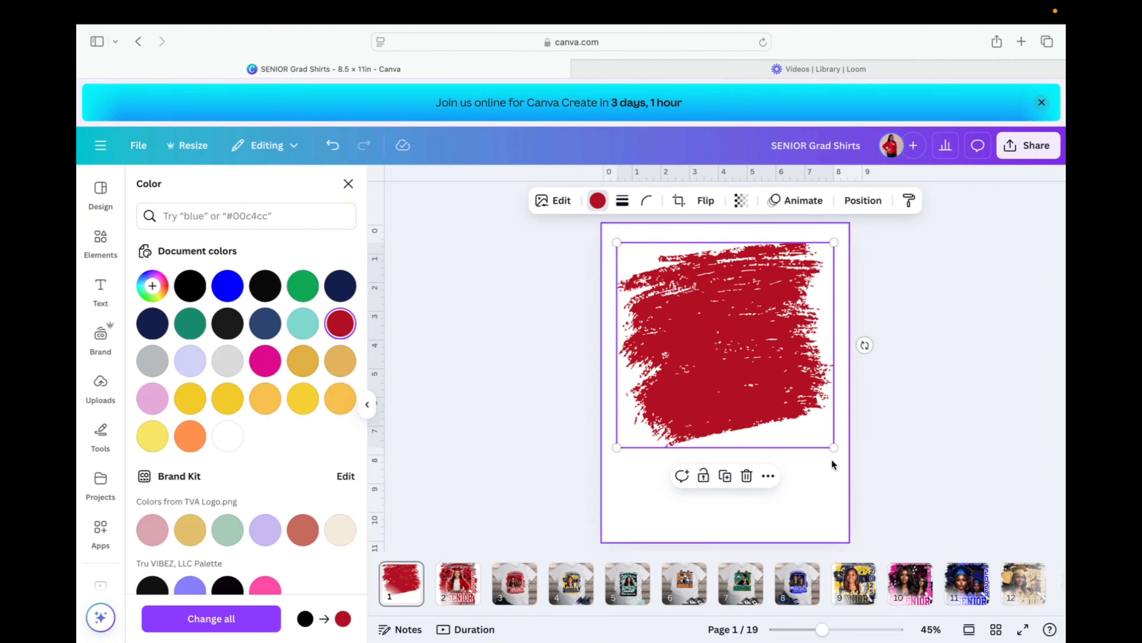
# Compare page 1 against the page 2 shirt design.
pyautogui.click(452, 587)
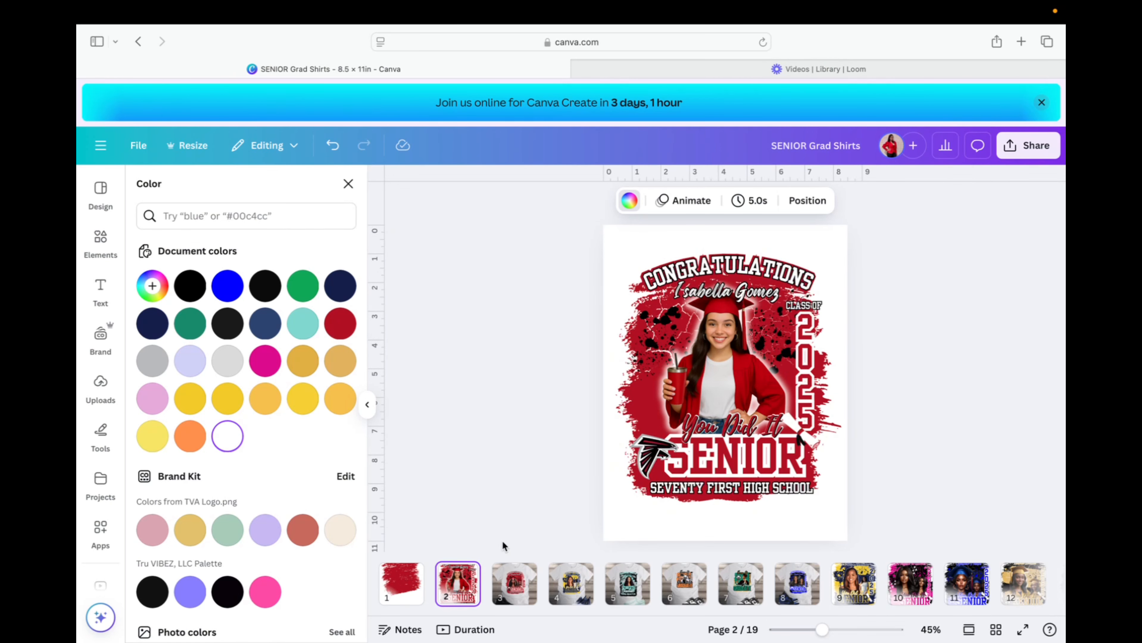
pyautogui.click(405, 581)
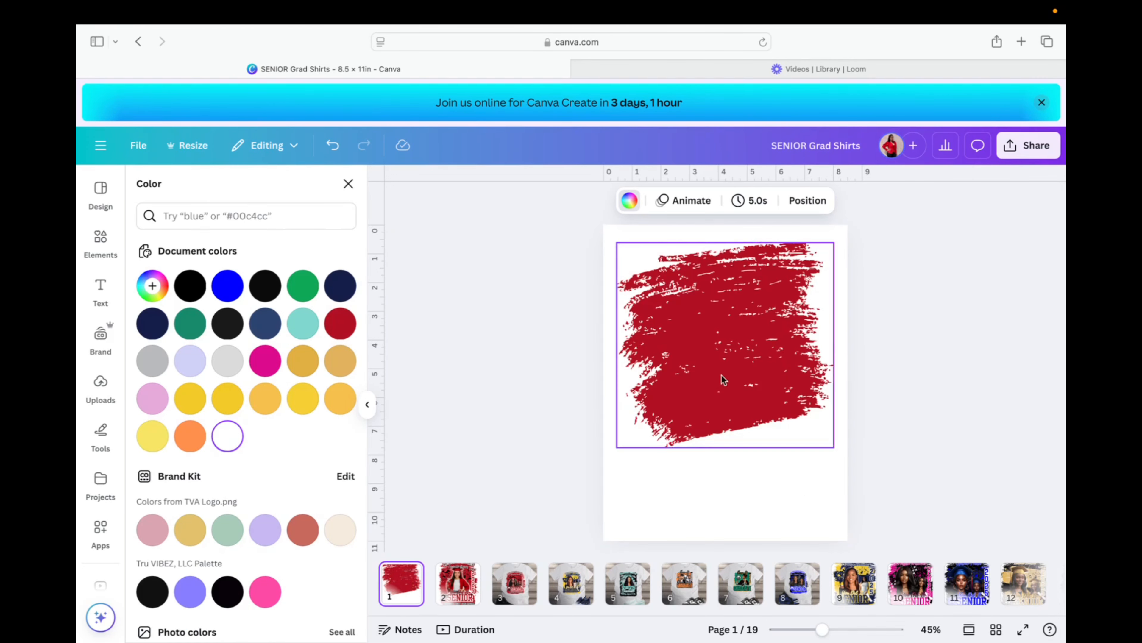
pyautogui.click(444, 586)
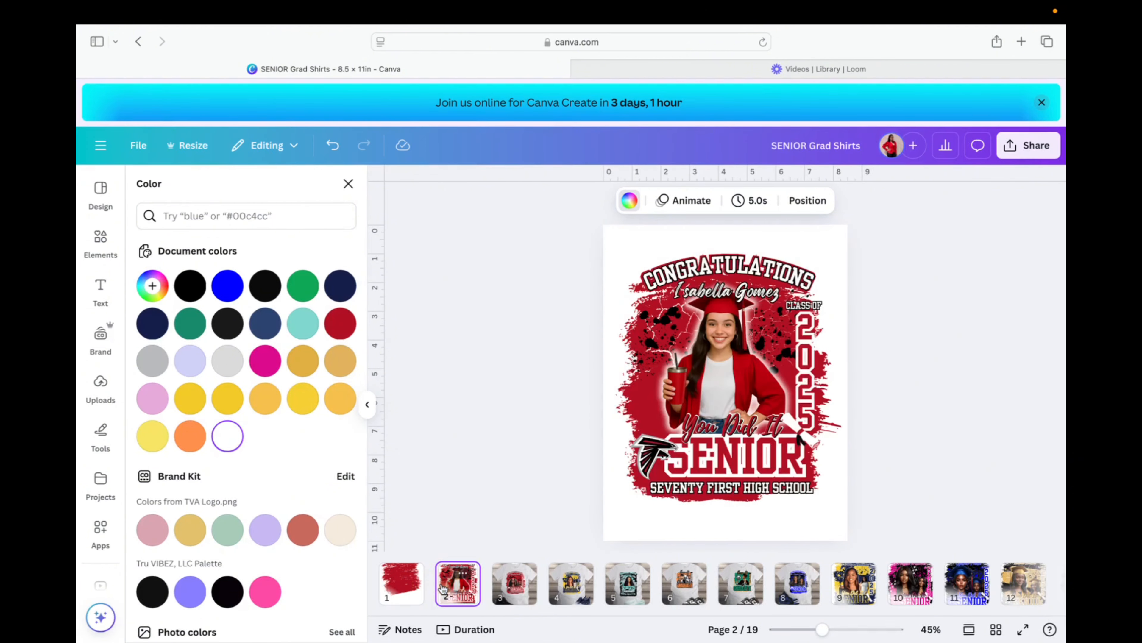
pyautogui.click(401, 581)
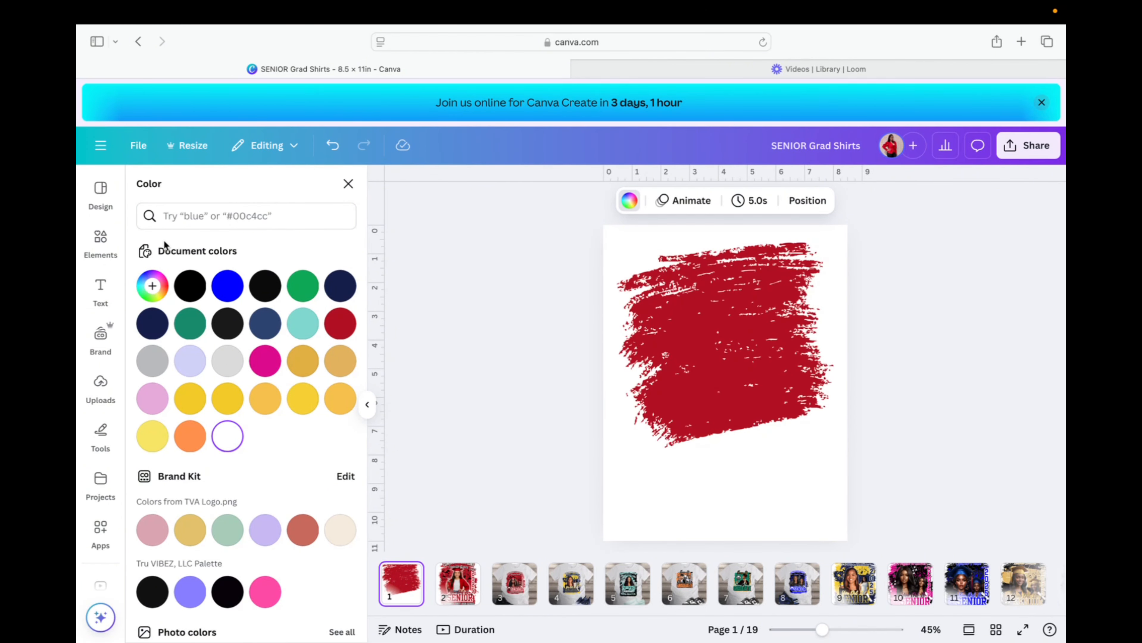
pyautogui.click(100, 239)
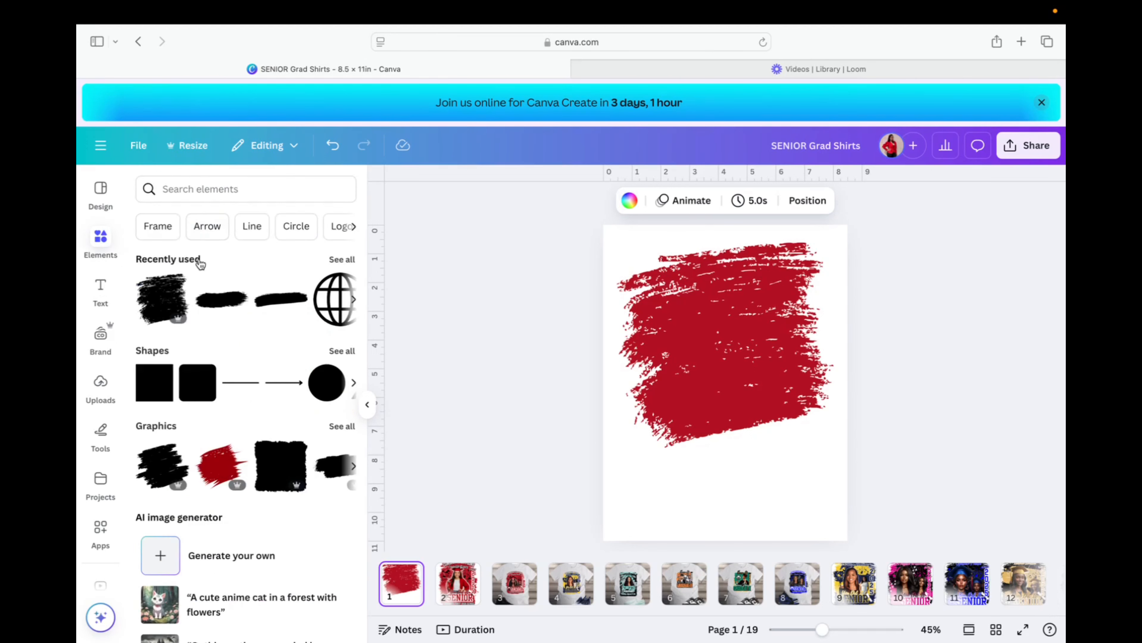
# Add the black brush stroke from Recently used elements to page 1.
pyautogui.click(342, 260)
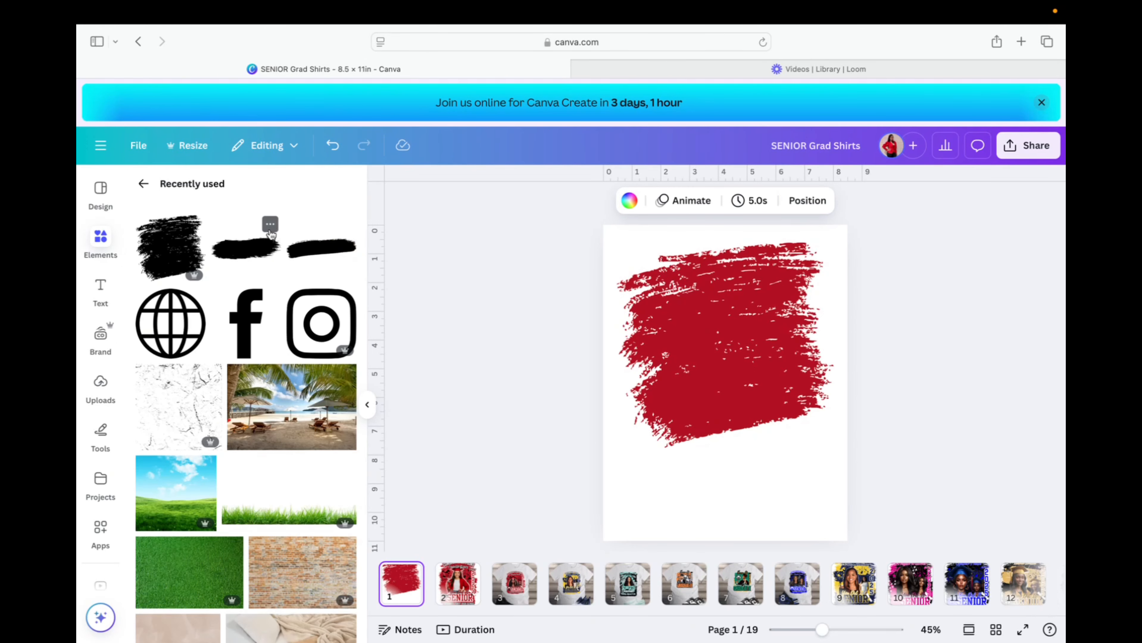
pyautogui.click(270, 225)
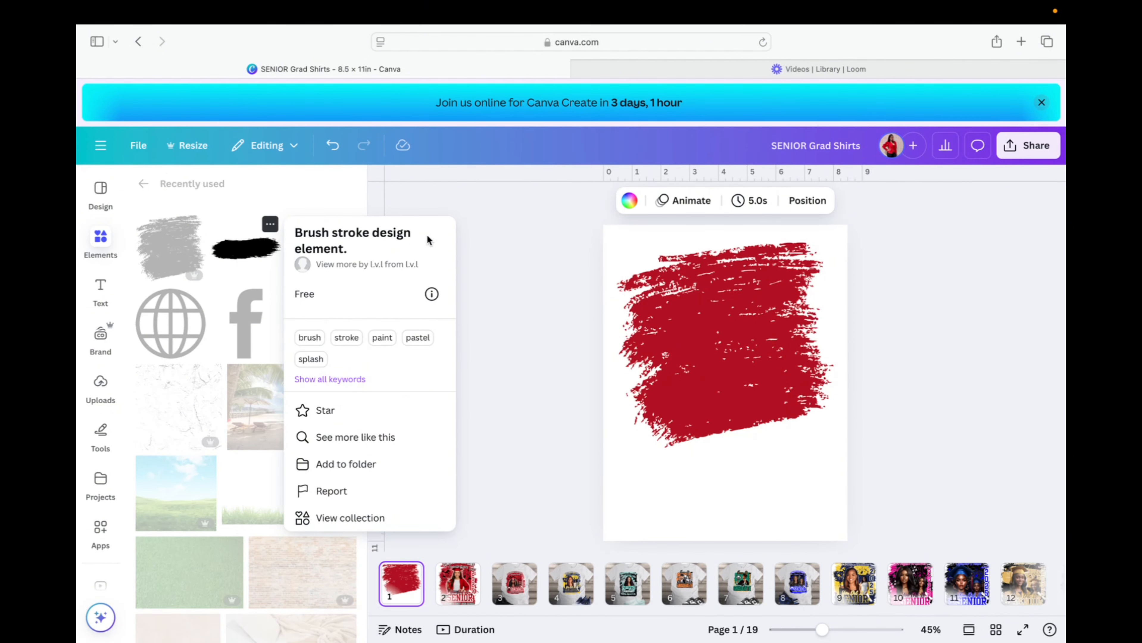
pyautogui.click(293, 195)
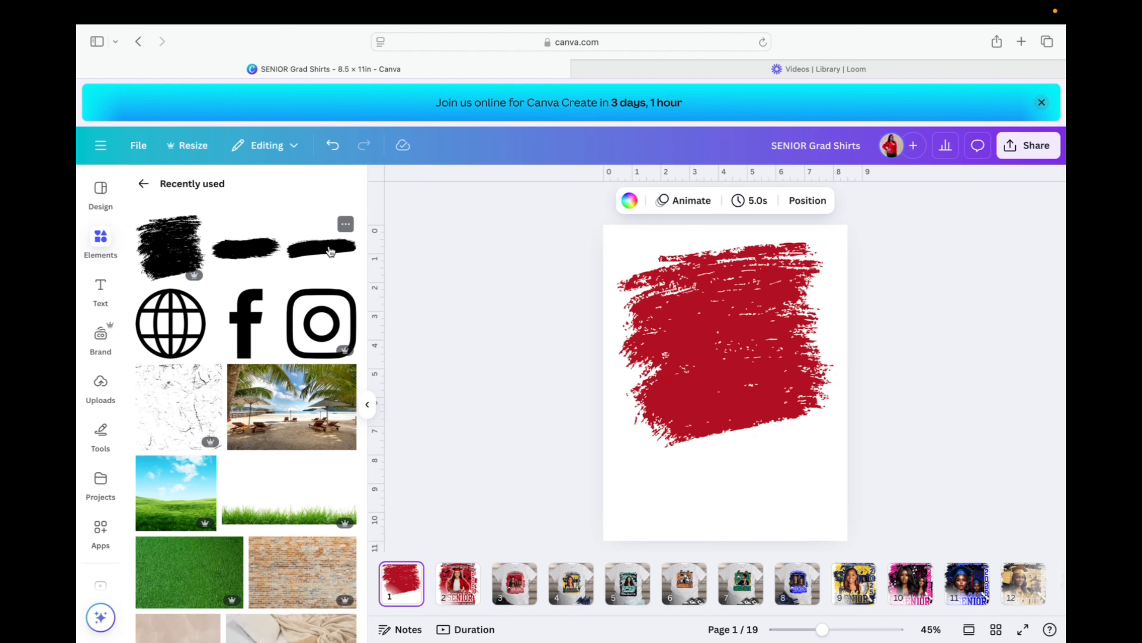
pyautogui.click(345, 224)
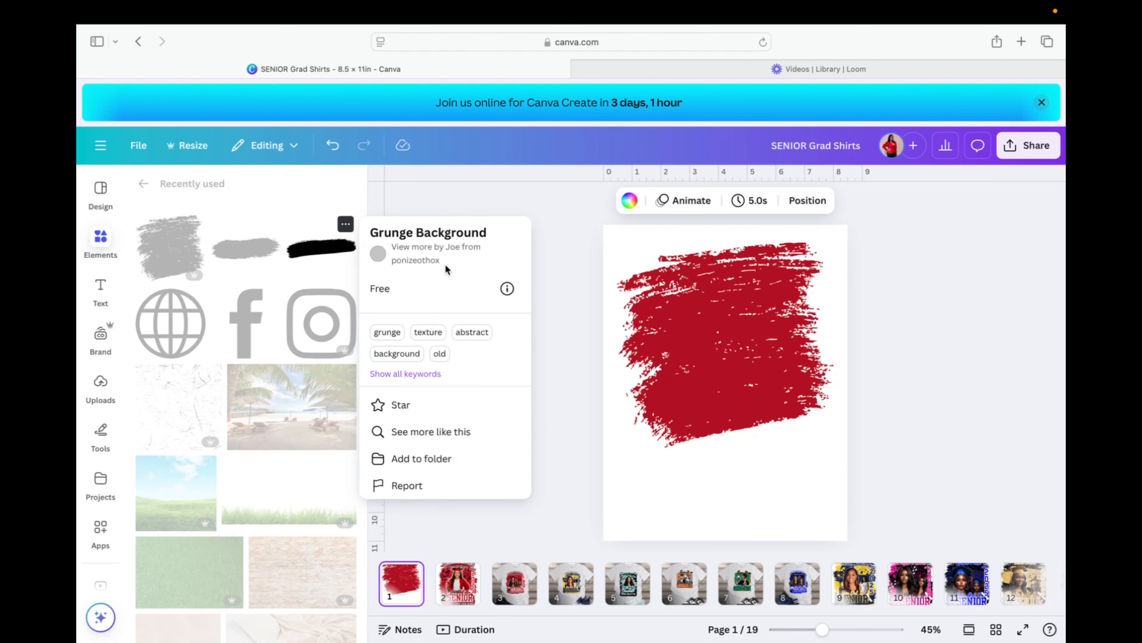
pyautogui.click(316, 251)
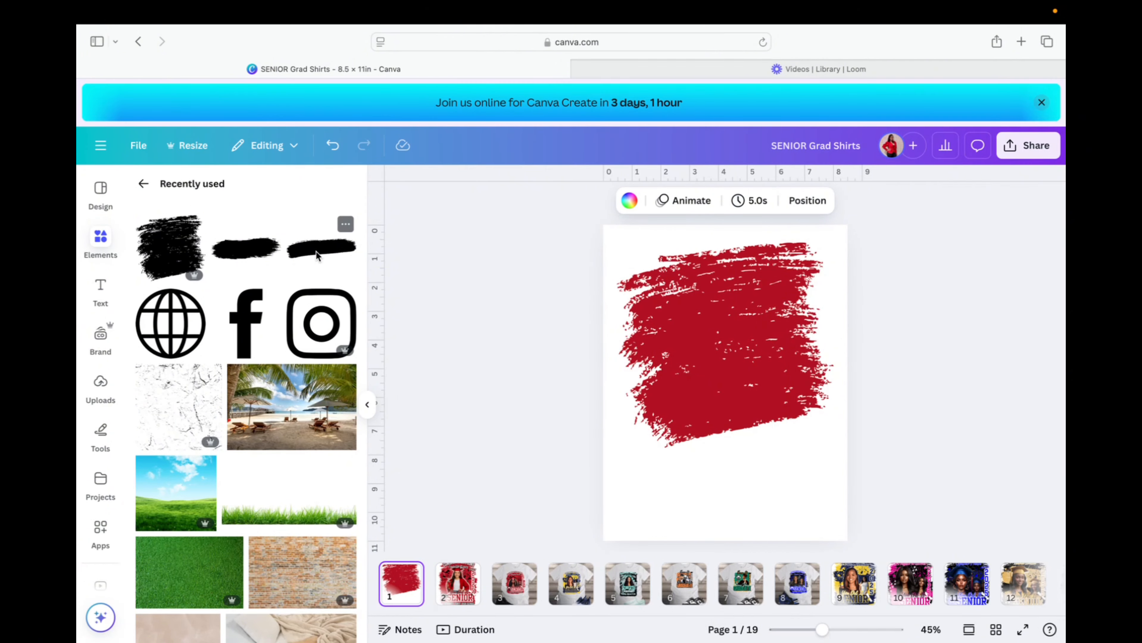
pyautogui.click(316, 251)
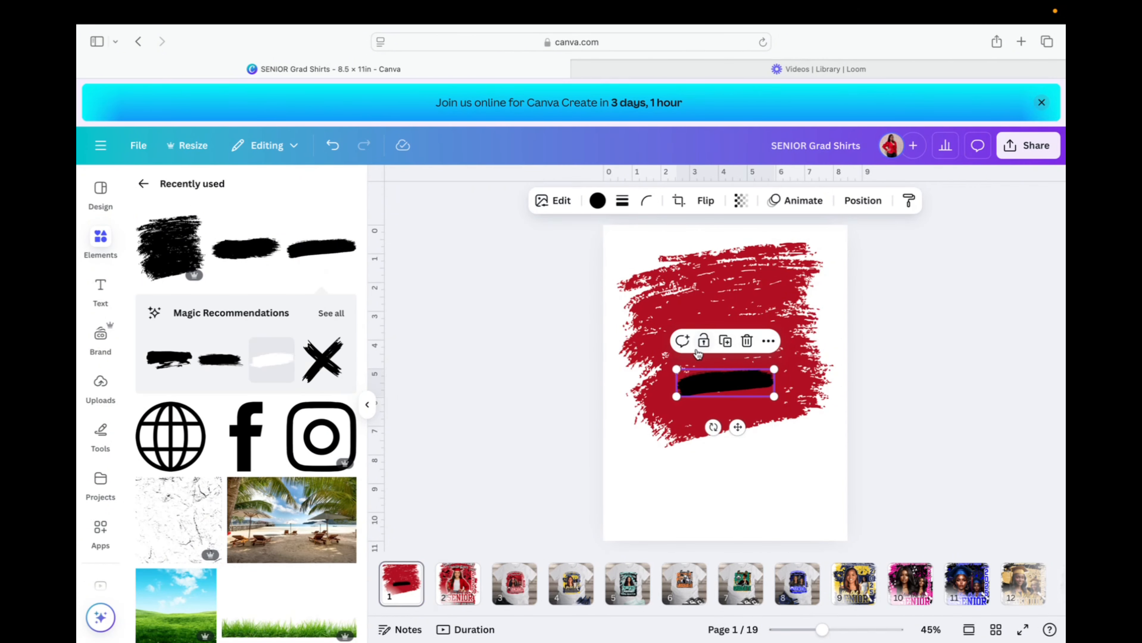
# Widen the stroke, recolour it dark red, then duplicate it and tilt the copy 5°.
pyautogui.moveTo(676, 370); pyautogui.dragTo(603, 349)
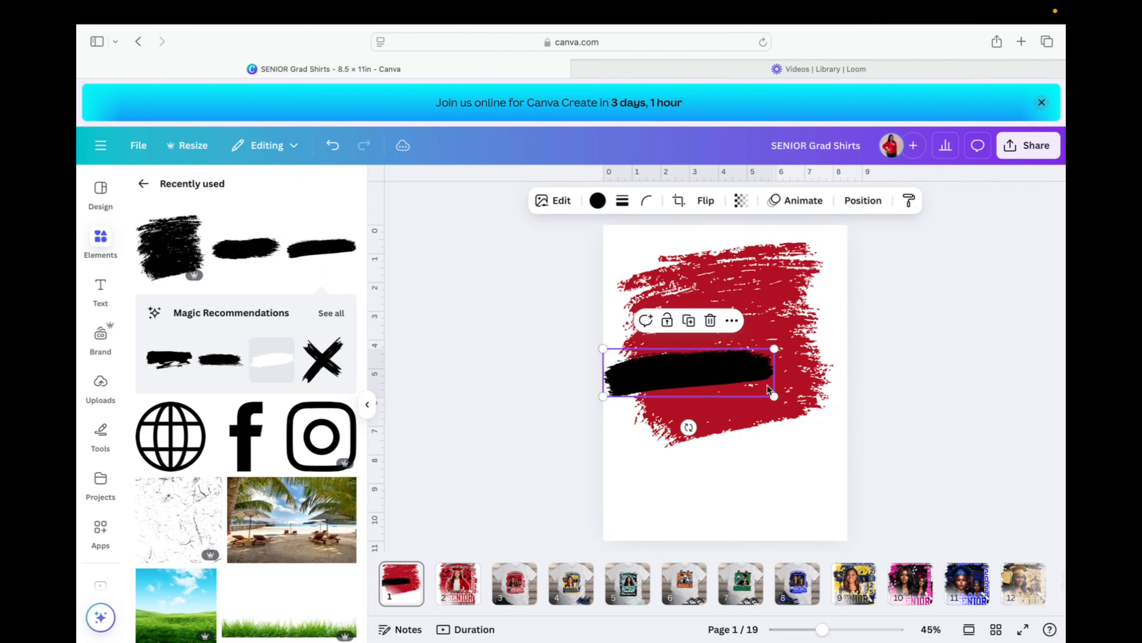
pyautogui.moveTo(776, 402)
pyautogui.mouseDown()
pyautogui.moveTo(867, 439)
pyautogui.moveTo(820, 414)
pyautogui.mouseUp()
pyautogui.click(598, 200)
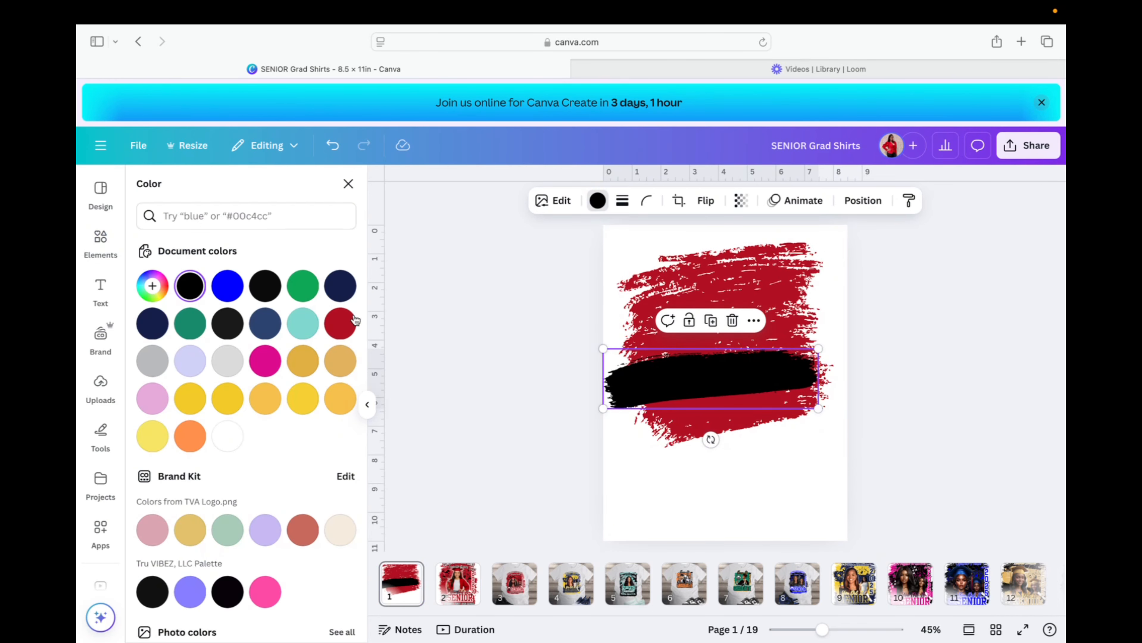
pyautogui.click(340, 324)
pyautogui.moveTo(730, 388)
pyautogui.mouseDown()
pyautogui.moveTo(755, 374)
pyautogui.moveTo(728, 435)
pyautogui.moveTo(761, 418)
pyautogui.moveTo(772, 459)
pyautogui.moveTo(782, 453)
pyautogui.mouseUp()
pyautogui.click(725, 325)
pyautogui.moveTo(868, 453); pyautogui.dragTo(862, 466)
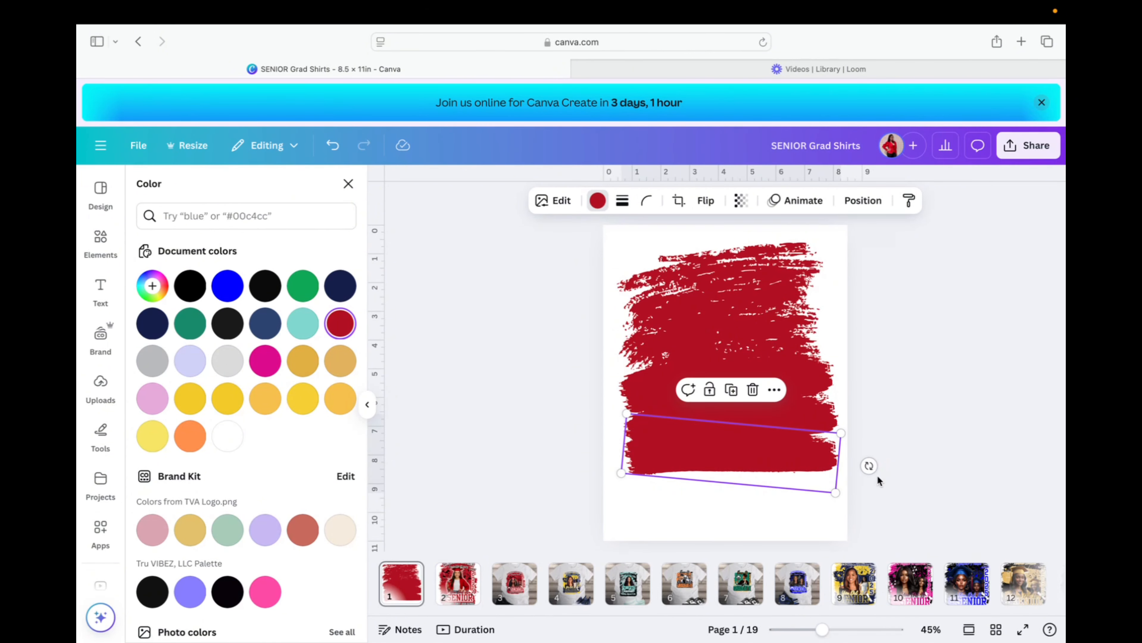
# Dismiss the page 2 options menu and go back to page 1.
pyautogui.rightClick(464, 577)
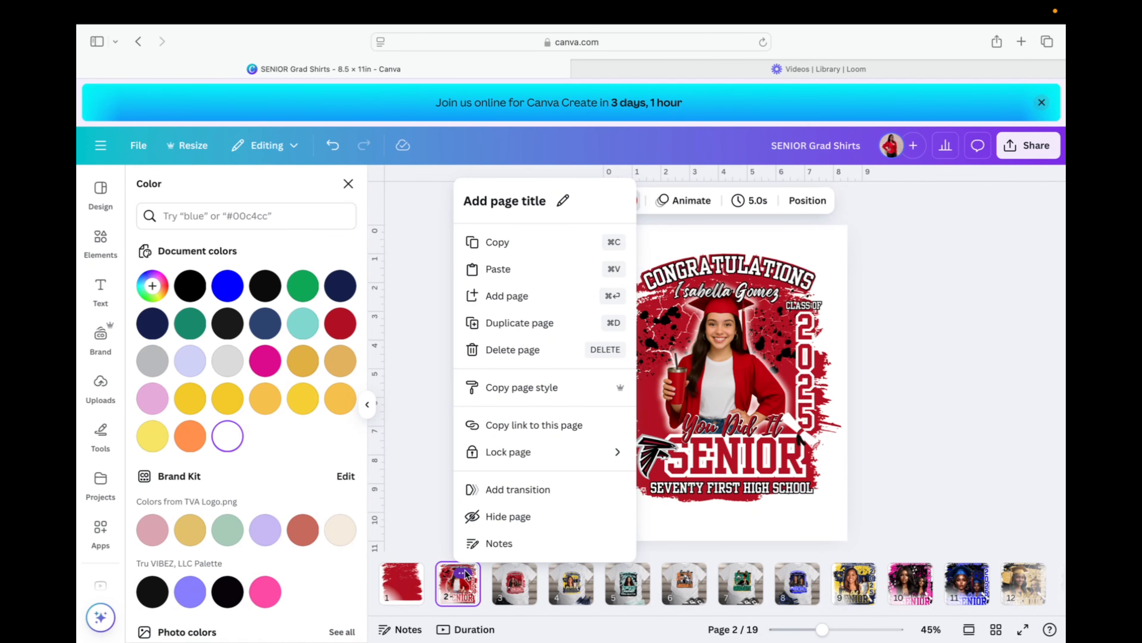
pyautogui.click(387, 577)
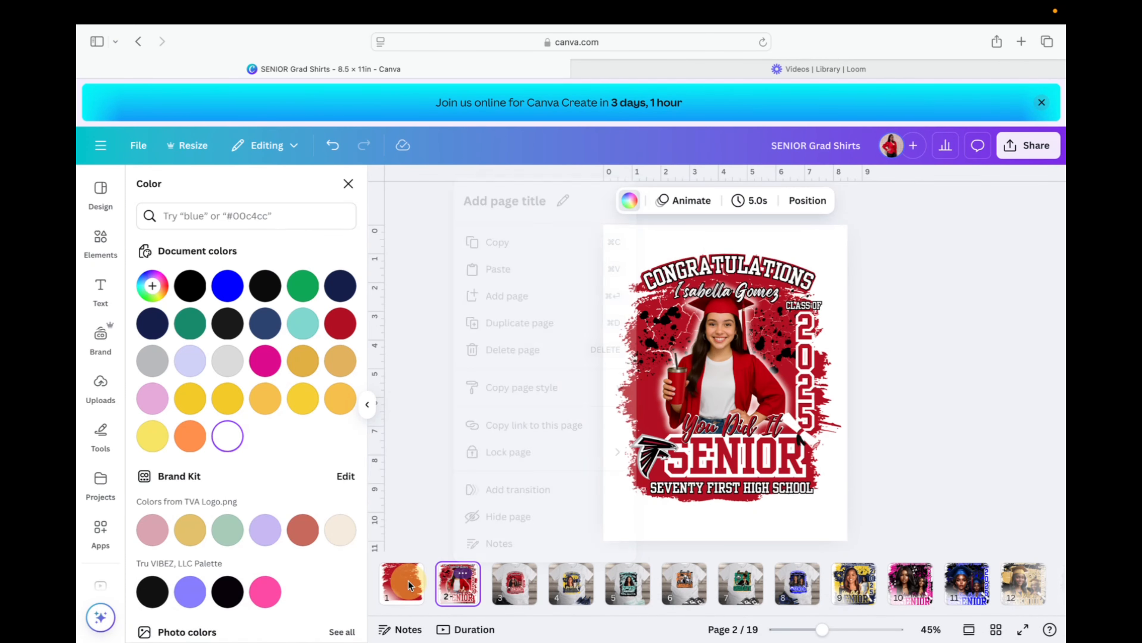
pyautogui.click(408, 583)
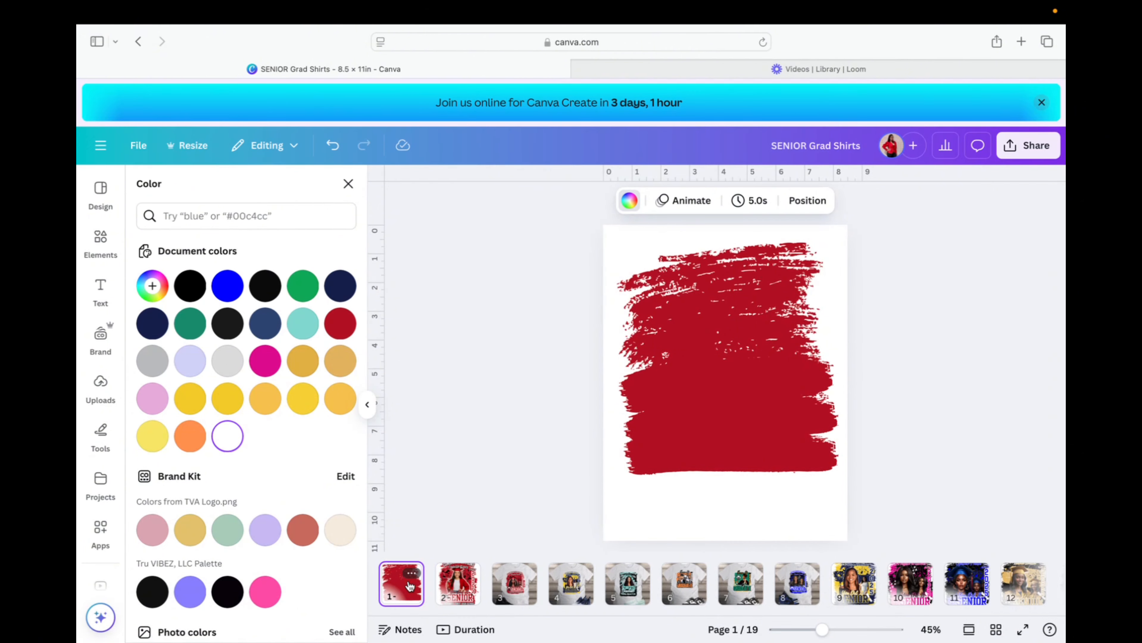
# Add another black grunge brush stroke from the Graphics results to page 1.
pyautogui.click(100, 239)
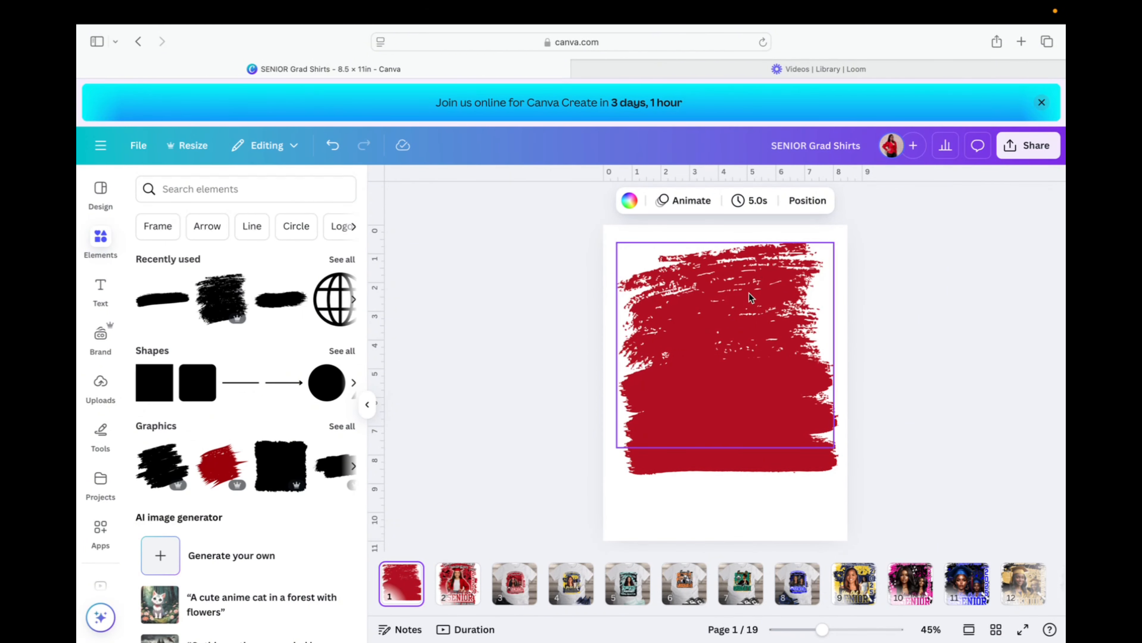
pyautogui.click(737, 283)
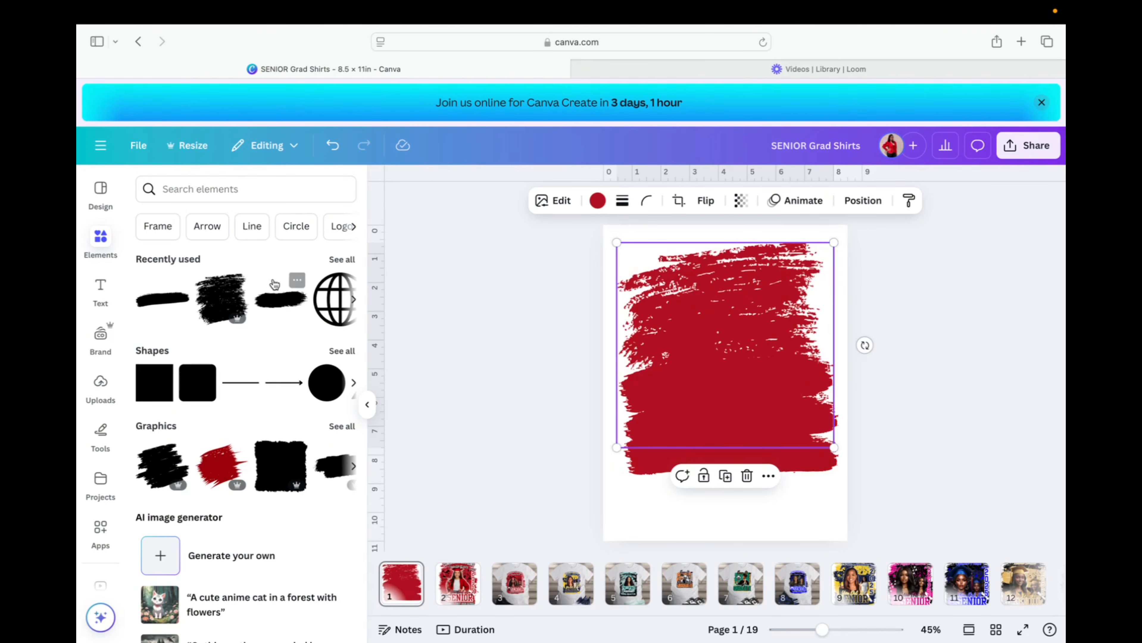
pyautogui.click(342, 426)
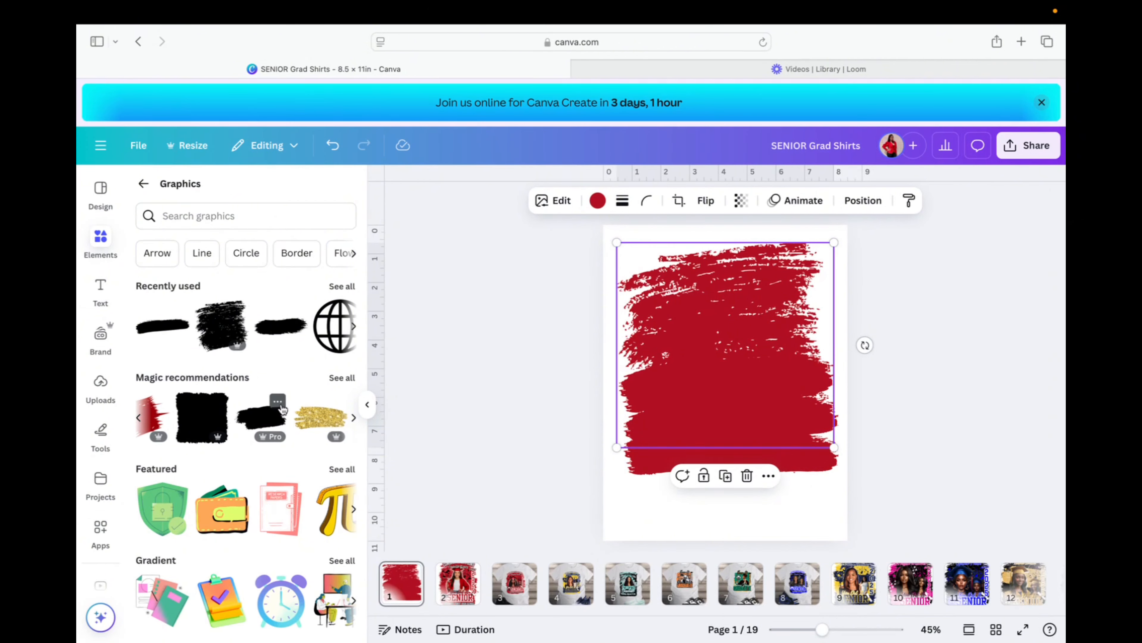
pyautogui.click(277, 402)
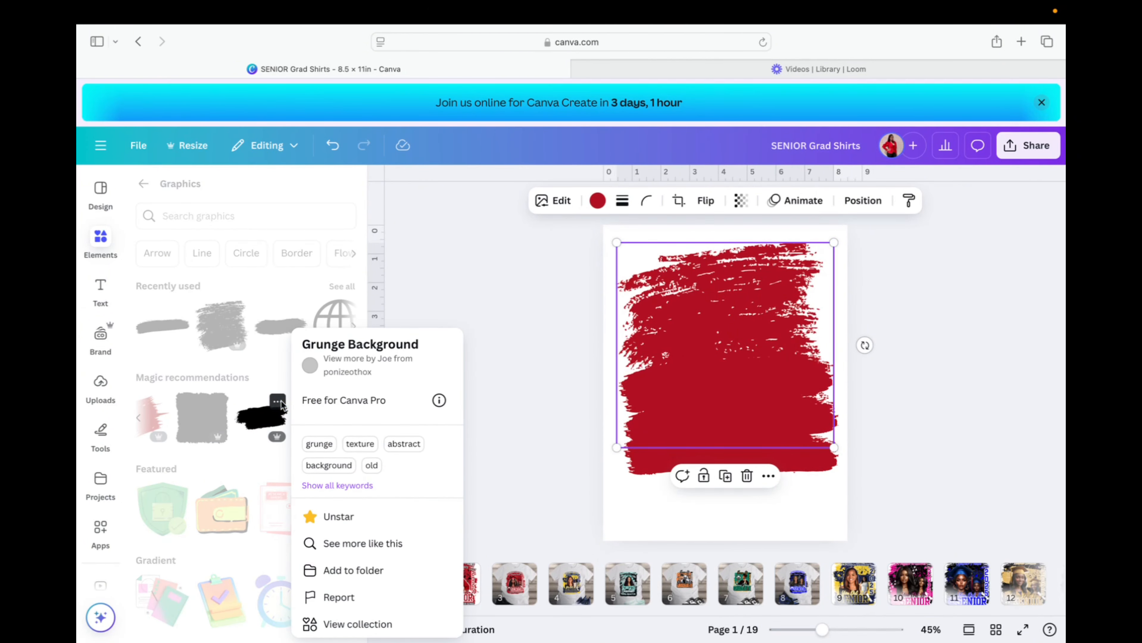
pyautogui.click(263, 417)
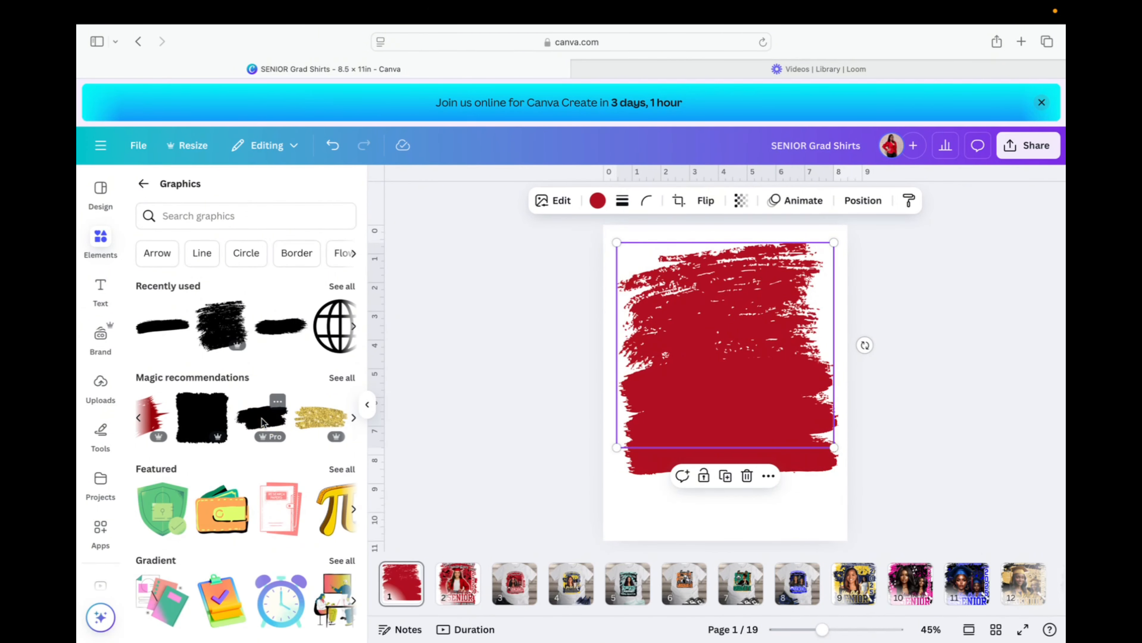
pyautogui.click(262, 418)
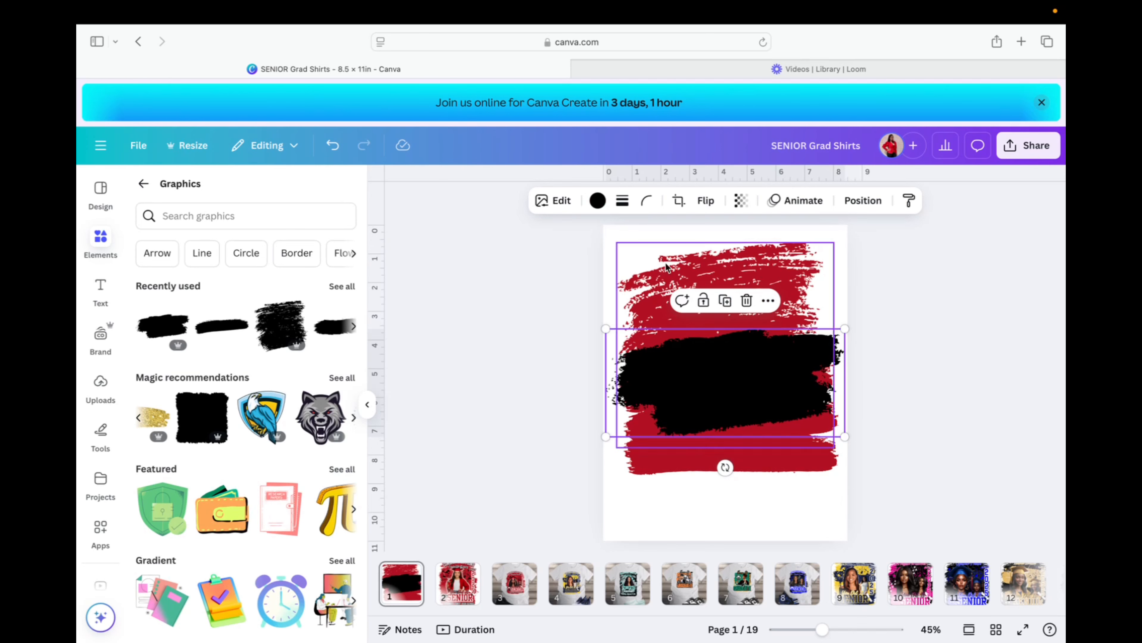
pyautogui.click(598, 201)
# Make the new stroke dark red, move it lower and tilt it about 5°.
pyautogui.click(340, 324)
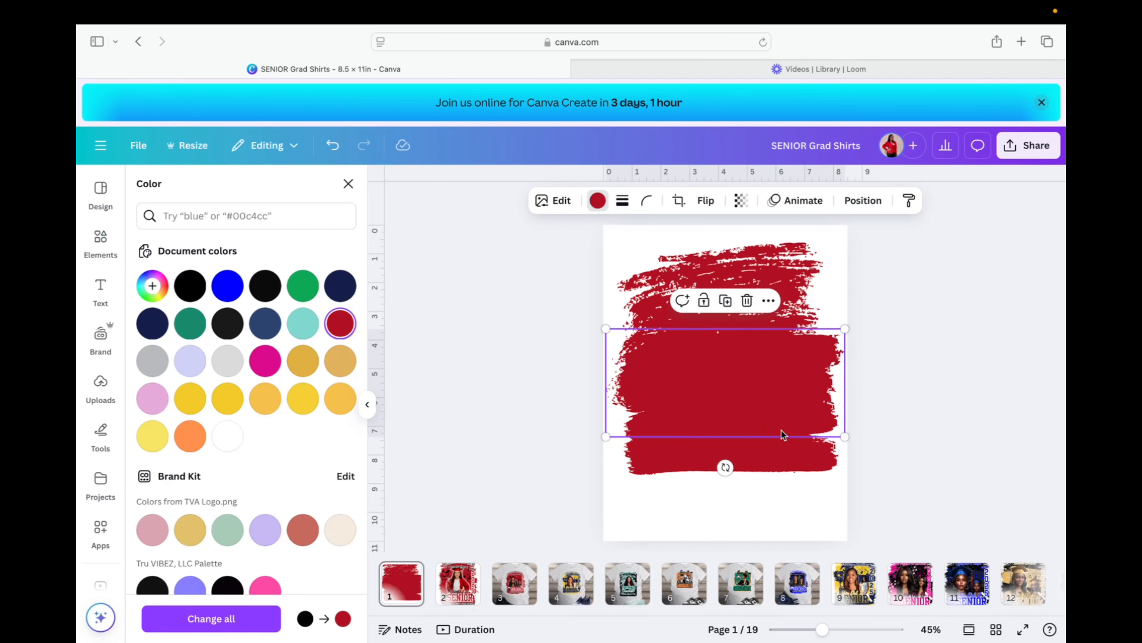
pyautogui.moveTo(759, 379); pyautogui.dragTo(756, 478)
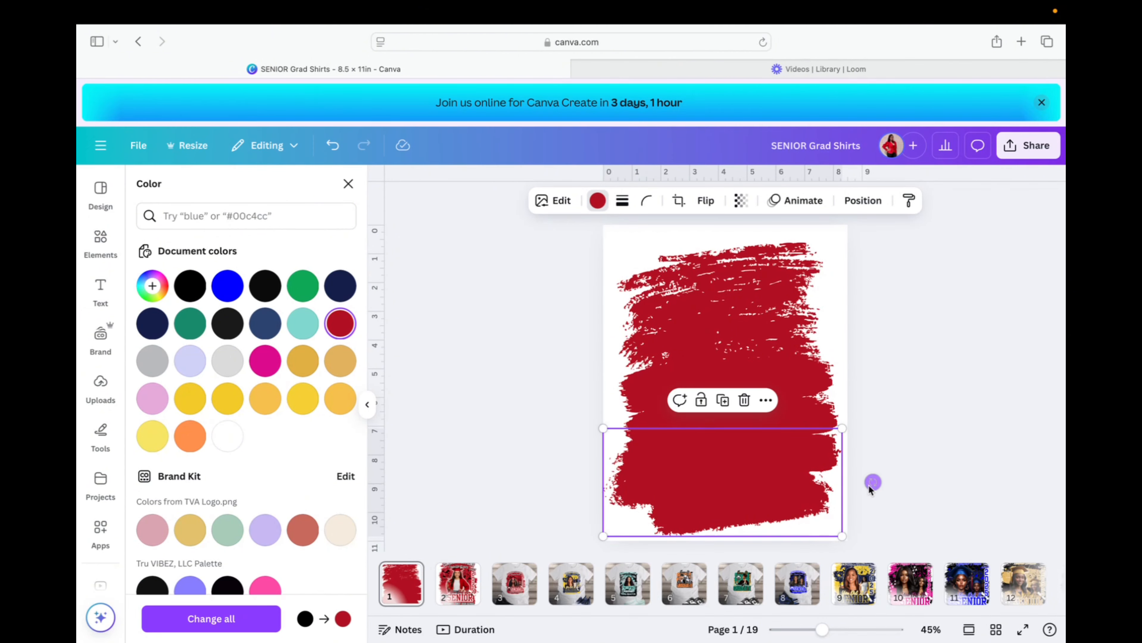
pyautogui.moveTo(872, 483); pyautogui.dragTo(870, 502)
pyautogui.moveTo(869, 499); pyautogui.dragTo(869, 497)
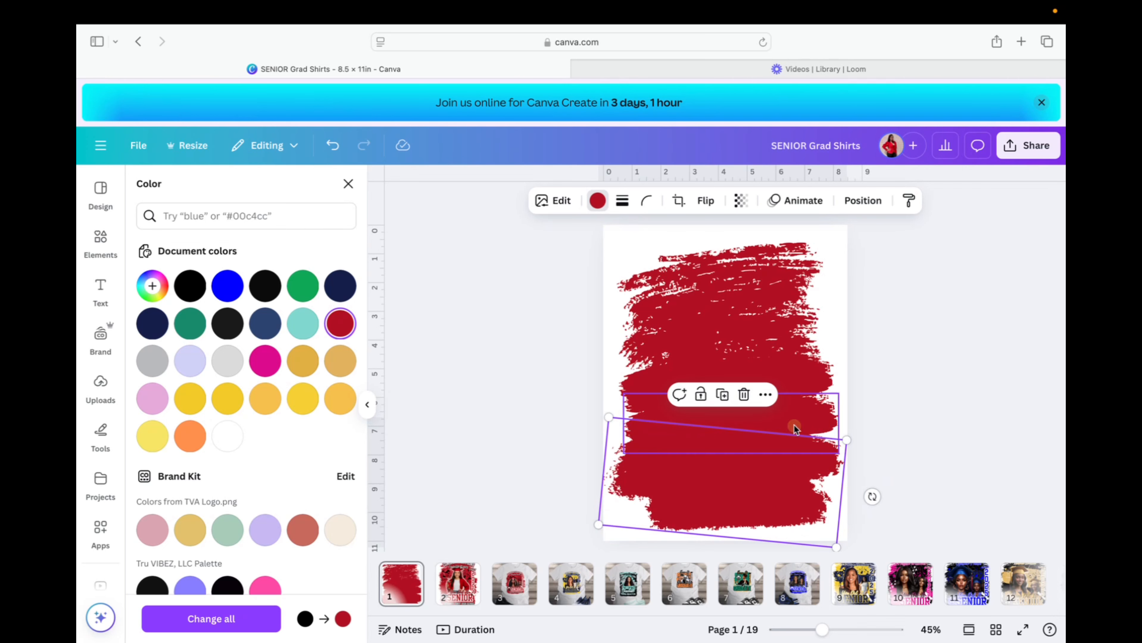
# Reposition the straight middle stroke and the tilted lower stroke so they overlap.
pyautogui.click(813, 406)
pyautogui.moveTo(736, 411); pyautogui.dragTo(738, 410)
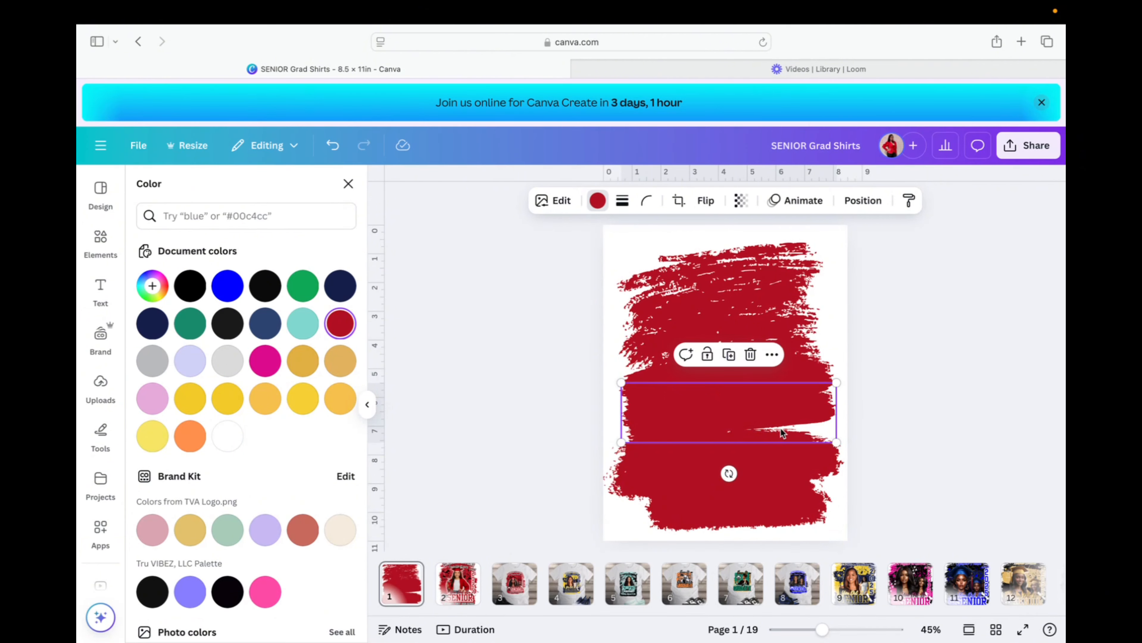
pyautogui.click(792, 447)
pyautogui.moveTo(791, 447)
pyautogui.mouseDown()
pyautogui.moveTo(790, 466)
pyautogui.moveTo(790, 455)
pyautogui.mouseUp()
pyautogui.click(794, 444)
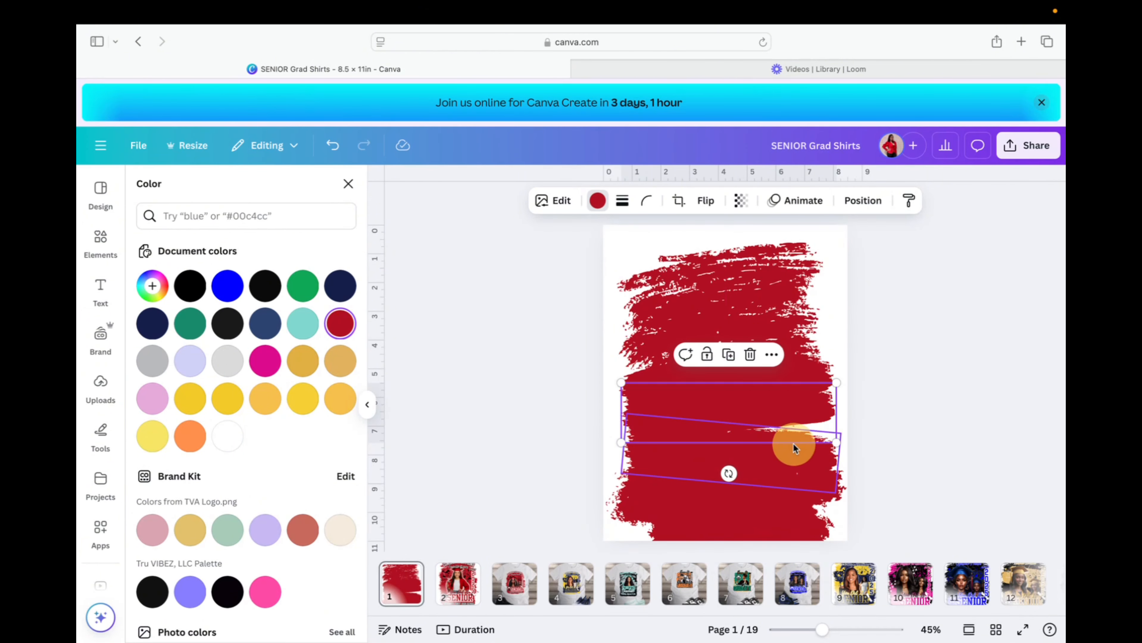
pyautogui.click(806, 443)
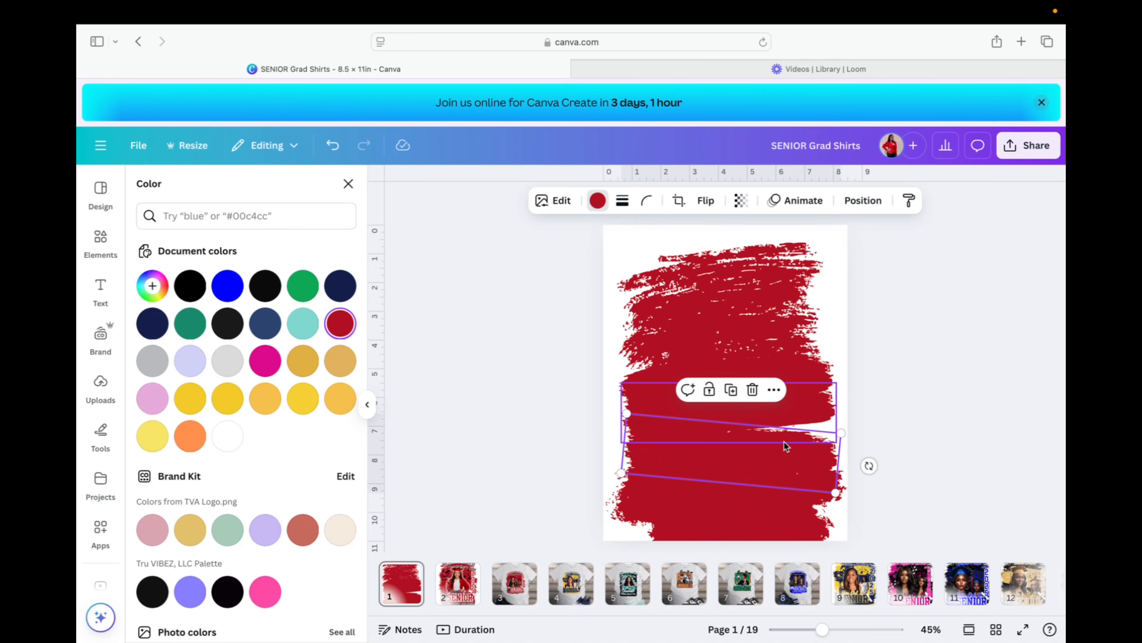
pyautogui.moveTo(786, 451)
pyautogui.mouseDown()
pyautogui.moveTo(787, 437)
pyautogui.moveTo(781, 505)
pyautogui.moveTo(780, 479)
pyautogui.moveTo(757, 489)
pyautogui.moveTo(758, 473)
pyautogui.mouseUp()
pyautogui.click(581, 402)
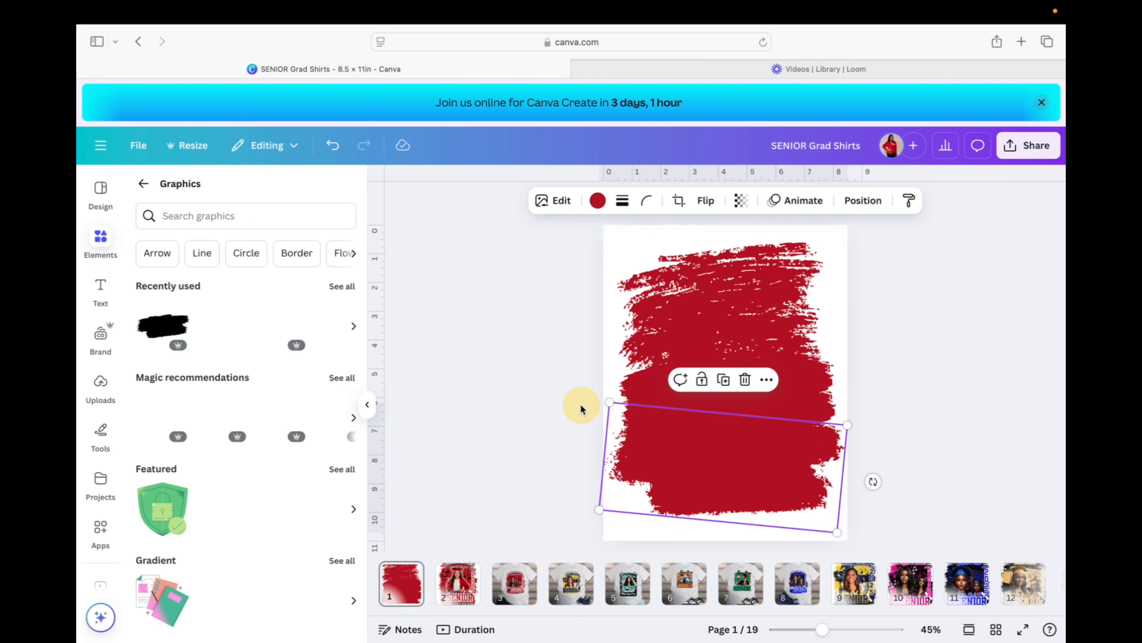
# Tilt the large top stroke about 7° and move it down to merge with the others.
pyautogui.click(716, 260)
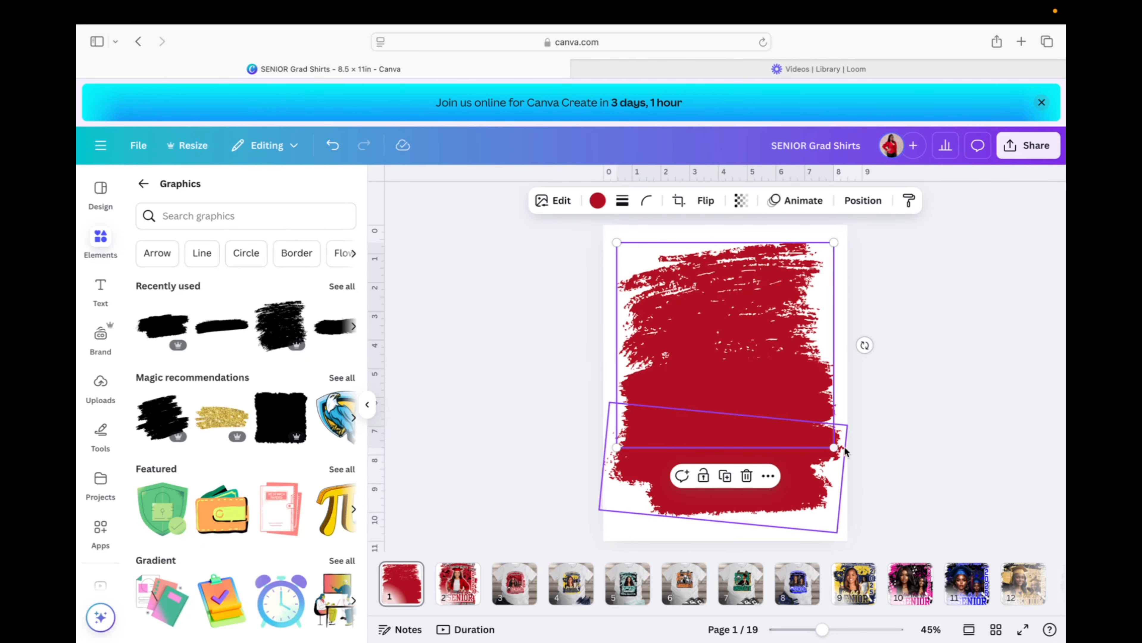
pyautogui.moveTo(864, 346)
pyautogui.mouseDown()
pyautogui.moveTo(867, 361)
pyautogui.moveTo(841, 331)
pyautogui.mouseUp()
pyautogui.moveTo(788, 306); pyautogui.dragTo(786, 311)
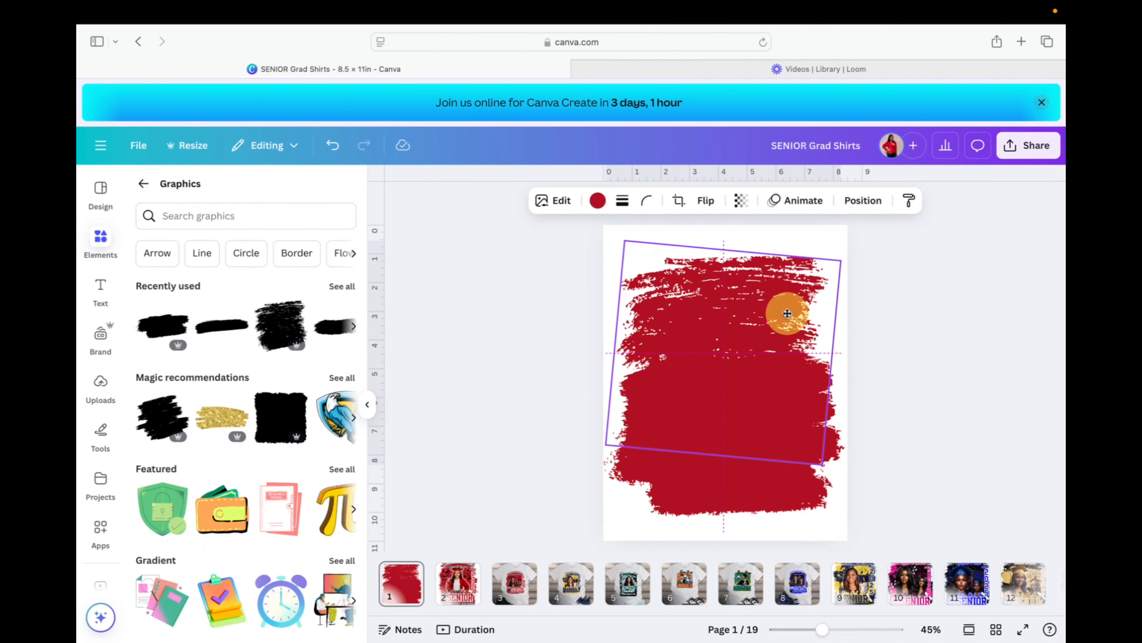
pyautogui.click(479, 372)
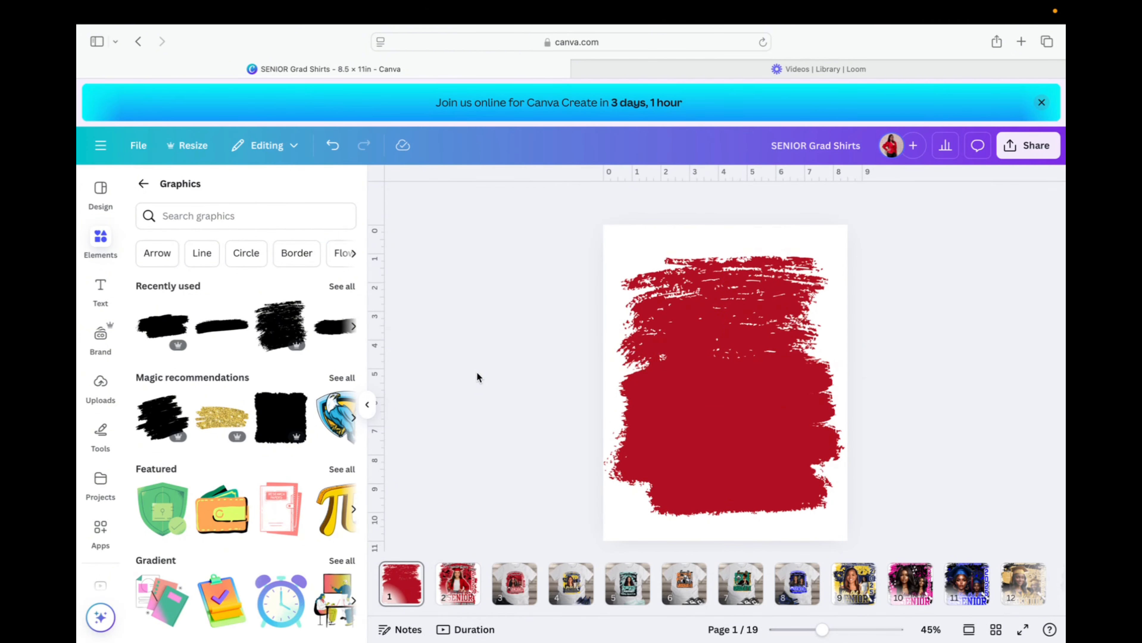
# Group all the red brush strokes, shrink the group to fit and centre it.
pyautogui.moveTo(544, 220)
pyautogui.mouseDown()
pyautogui.moveTo(914, 448)
pyautogui.moveTo(922, 545)
pyautogui.moveTo(836, 519)
pyautogui.mouseUp()
pyautogui.moveTo(775, 421); pyautogui.dragTo(777, 422)
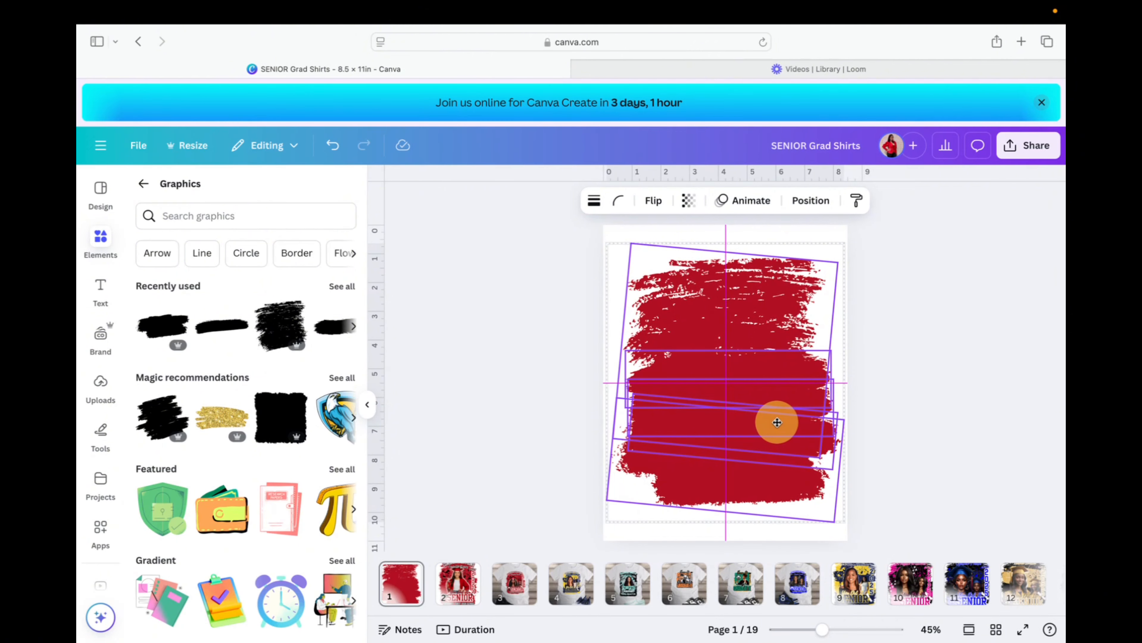
pyautogui.click(961, 400)
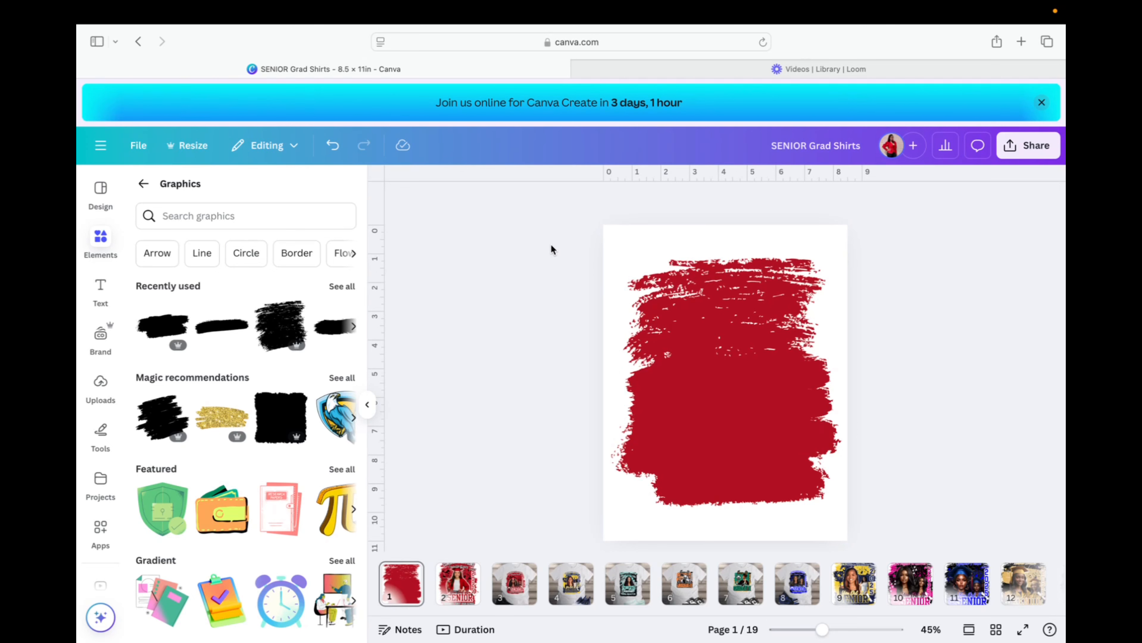
pyautogui.moveTo(542, 233)
pyautogui.mouseDown()
pyautogui.moveTo(937, 400)
pyautogui.moveTo(898, 526)
pyautogui.mouseUp()
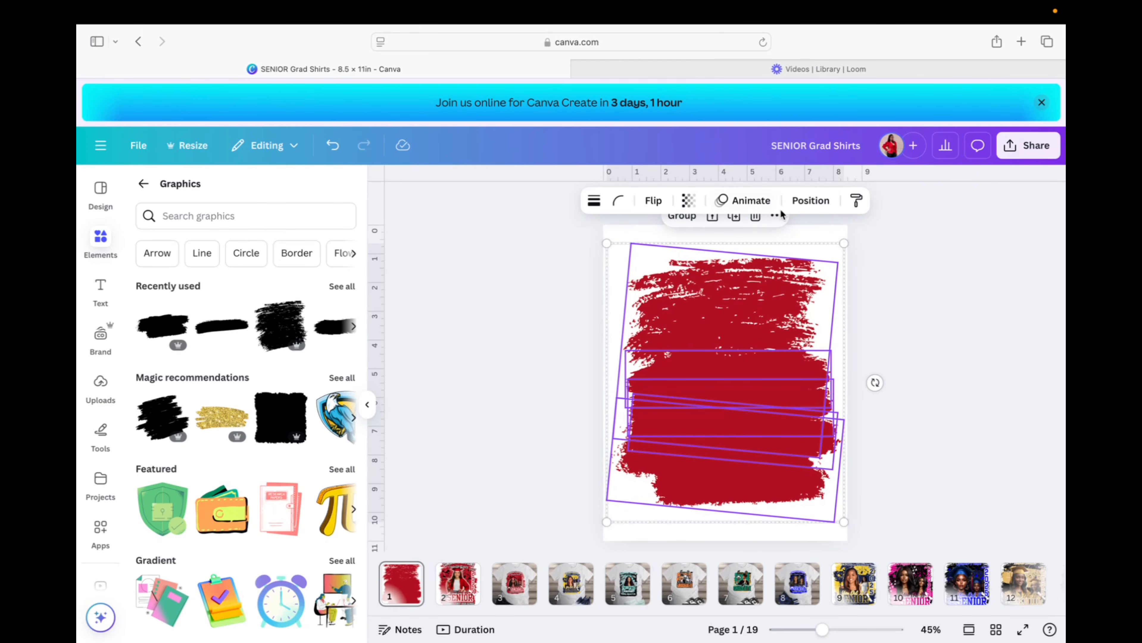
pyautogui.click(682, 216)
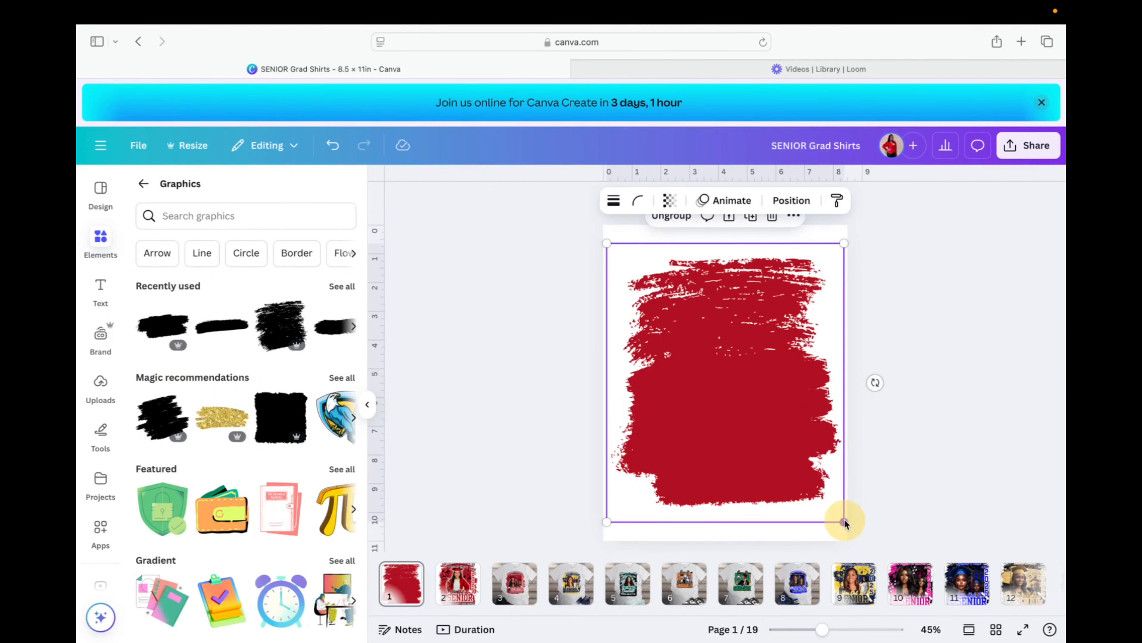
pyautogui.moveTo(844, 522); pyautogui.dragTo(837, 509)
pyautogui.moveTo(744, 450); pyautogui.dragTo(749, 456)
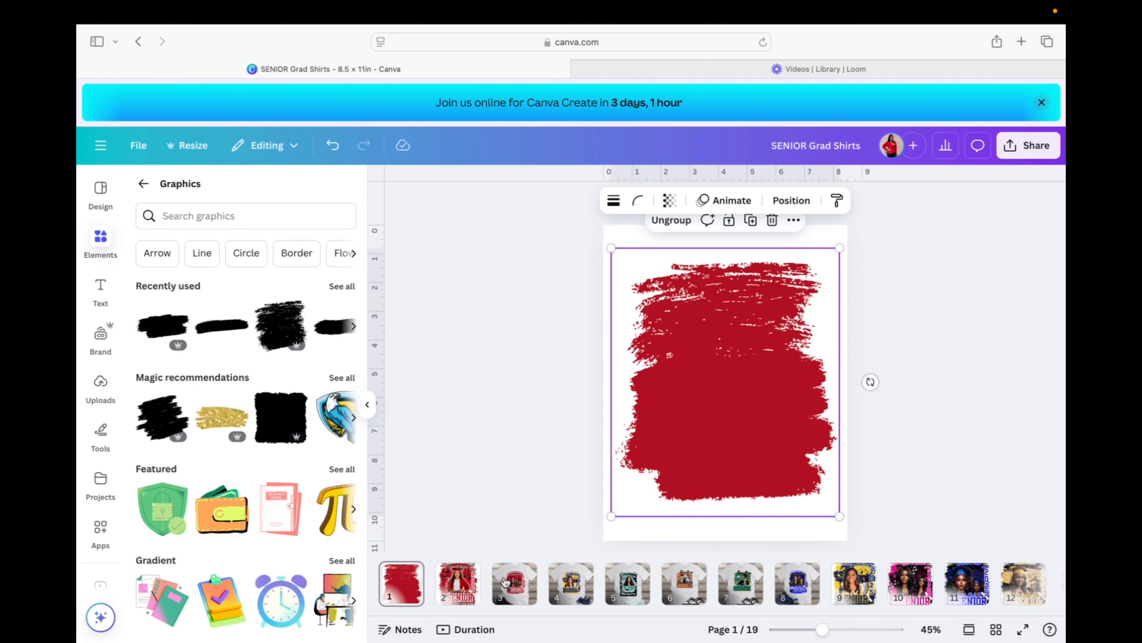
# Duplicate page 1 as a new page 2 after checking the shirt design.
pyautogui.click(469, 587)
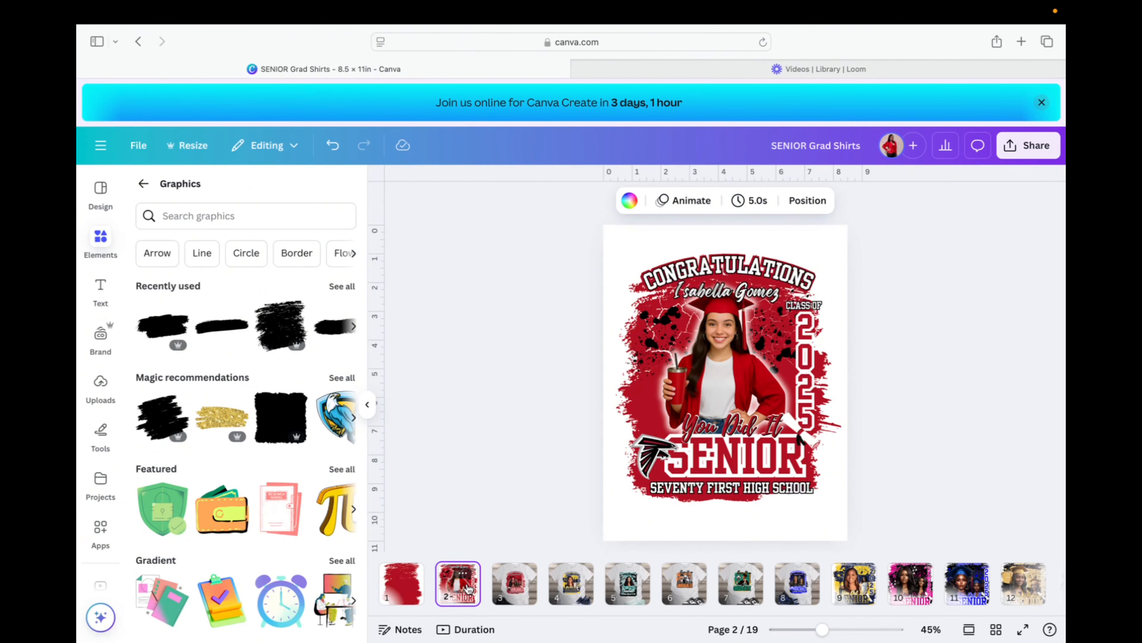
pyautogui.click(403, 586)
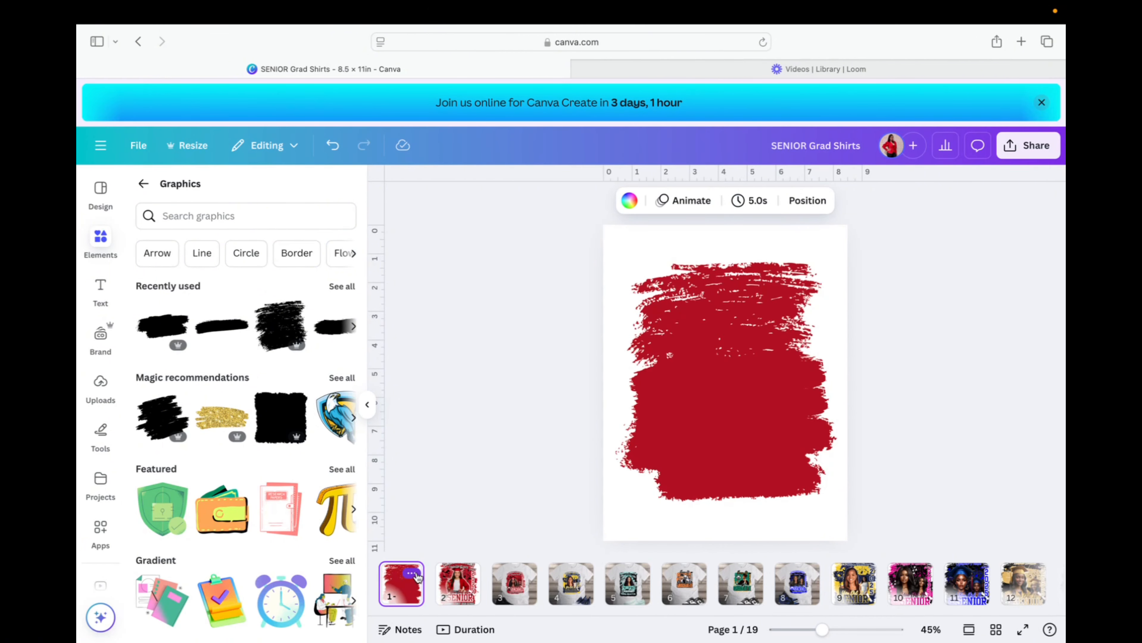
pyautogui.click(412, 575)
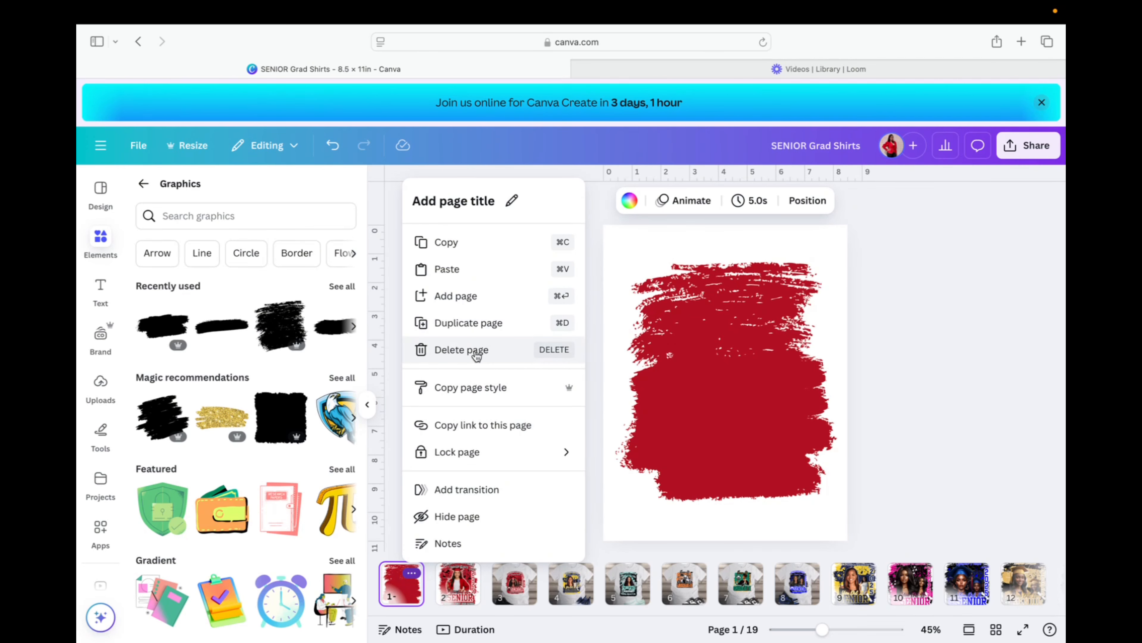
pyautogui.click(478, 324)
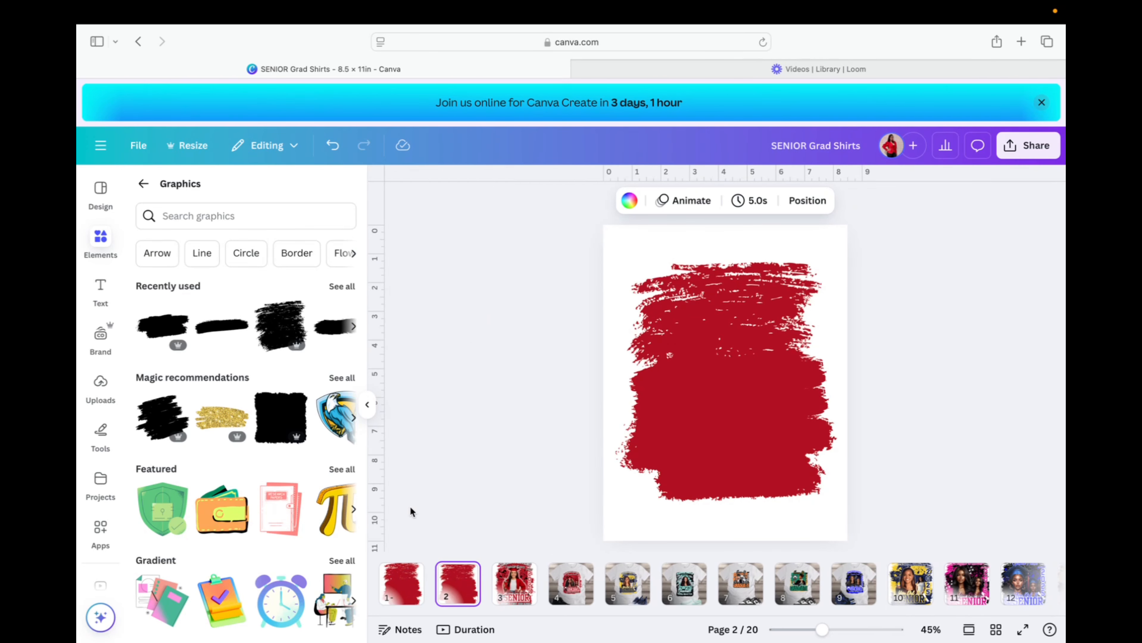
# Delete the brush-stroke group and remaining red stroke from the new page 2.
pyautogui.click(715, 295)
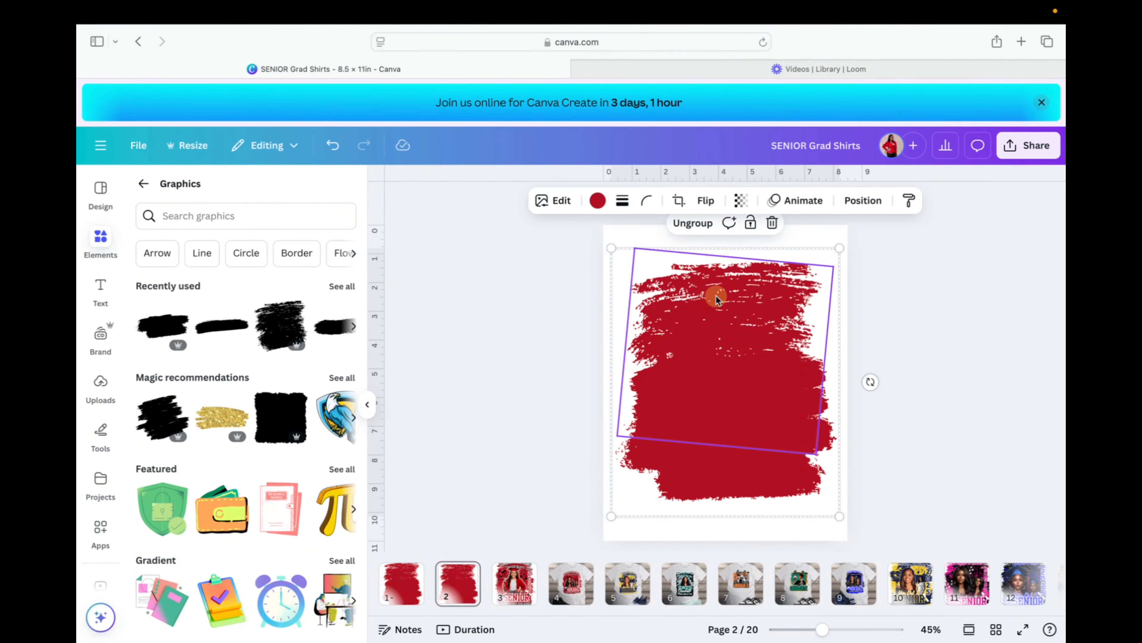
pyautogui.press('Delete')
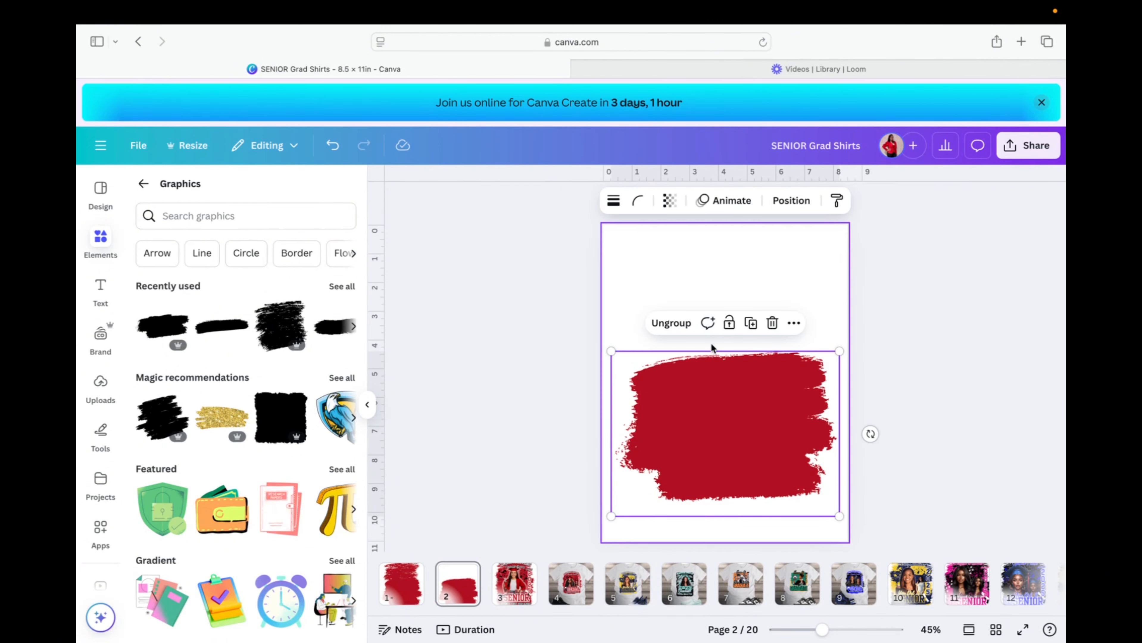
pyautogui.press('Delete')
pyautogui.click(664, 292)
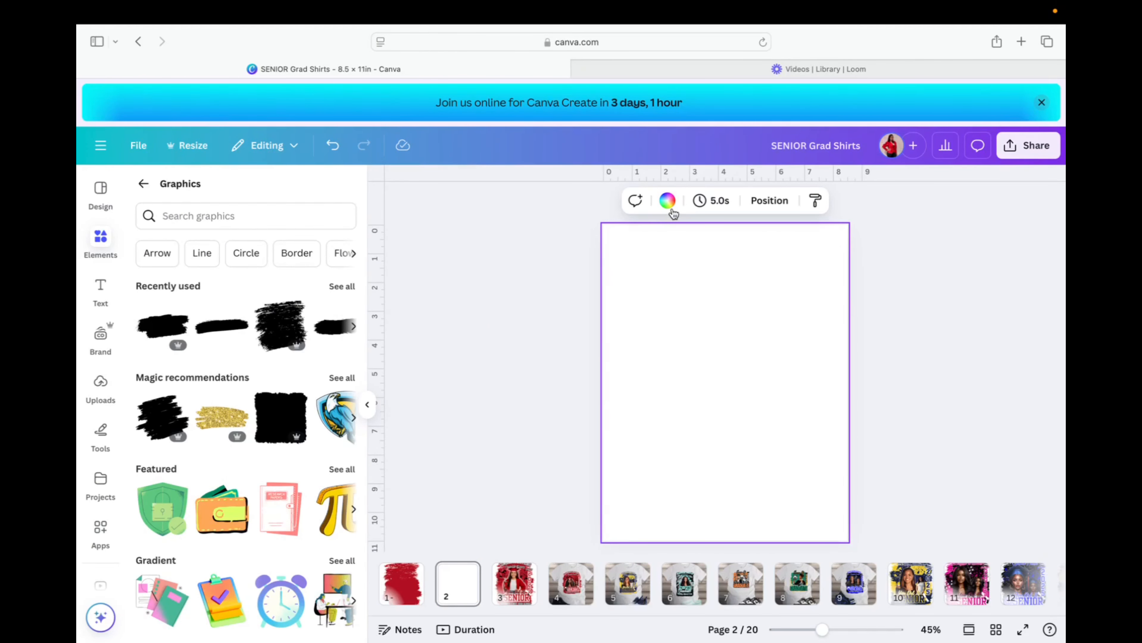
# Fill the page 2 background with the dark red document colour.
pyautogui.click(667, 201)
pyautogui.click(656, 281)
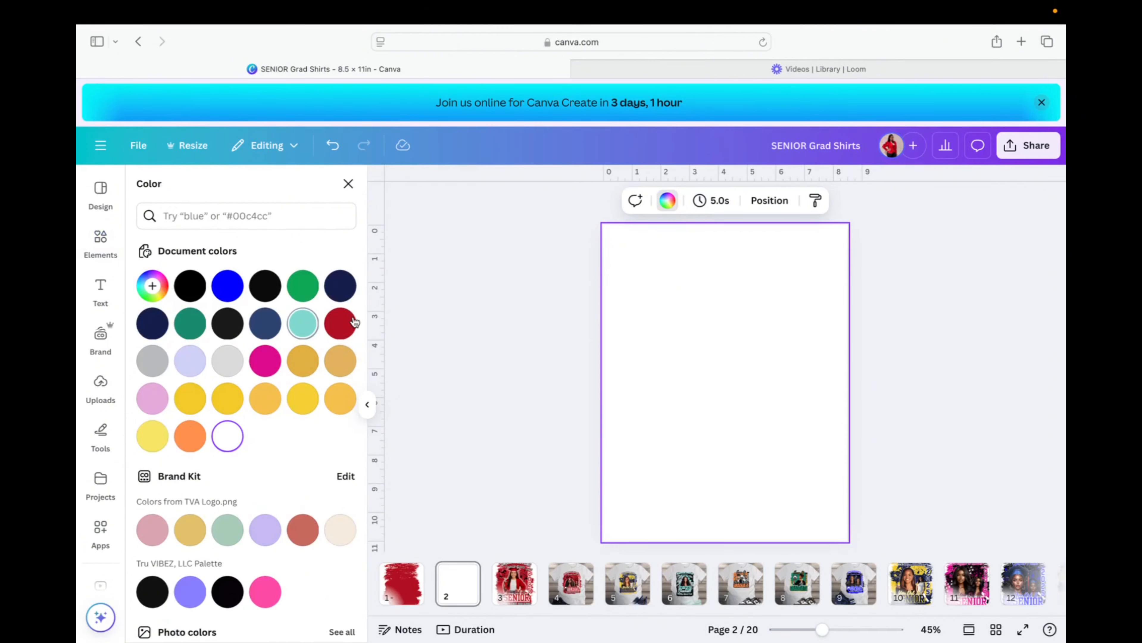
pyautogui.click(340, 324)
pyautogui.click(460, 356)
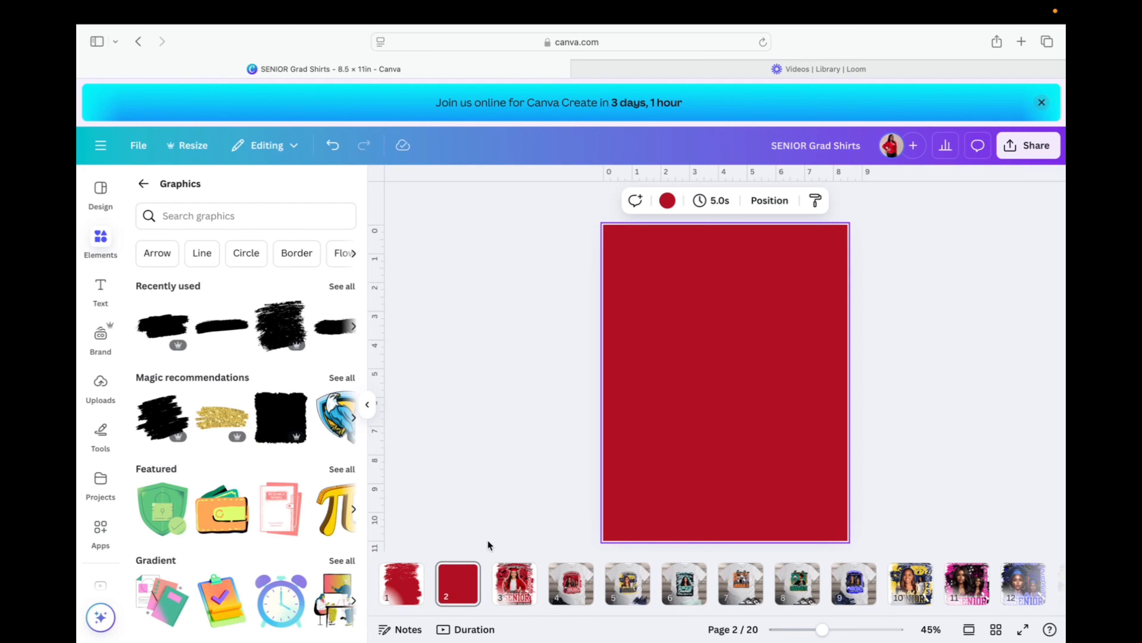
pyautogui.click(529, 583)
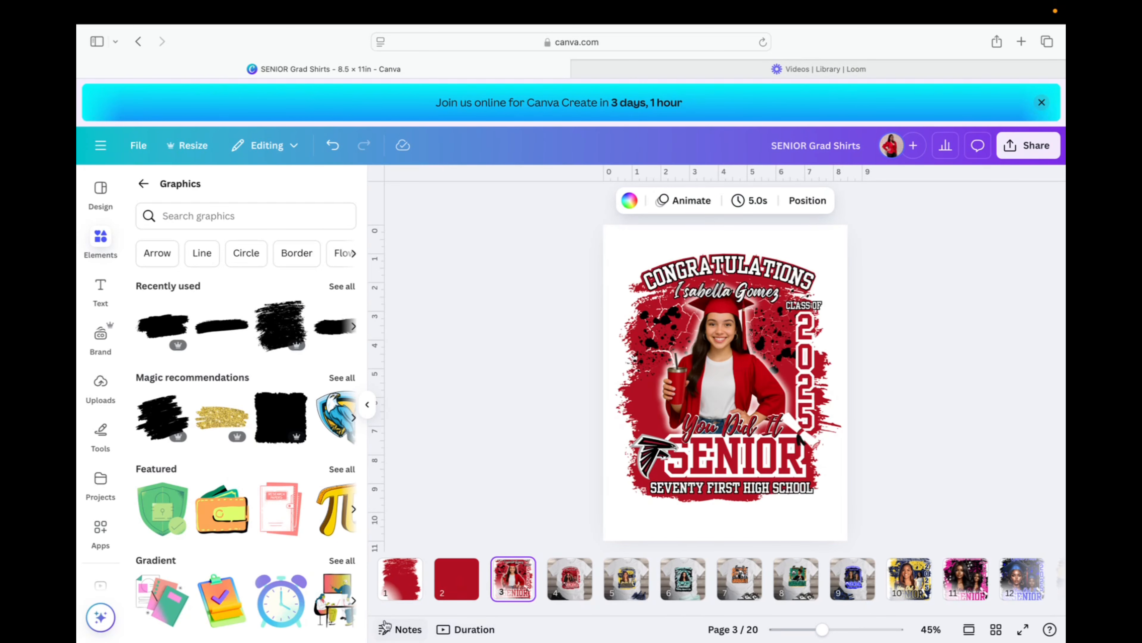
pyautogui.click(451, 582)
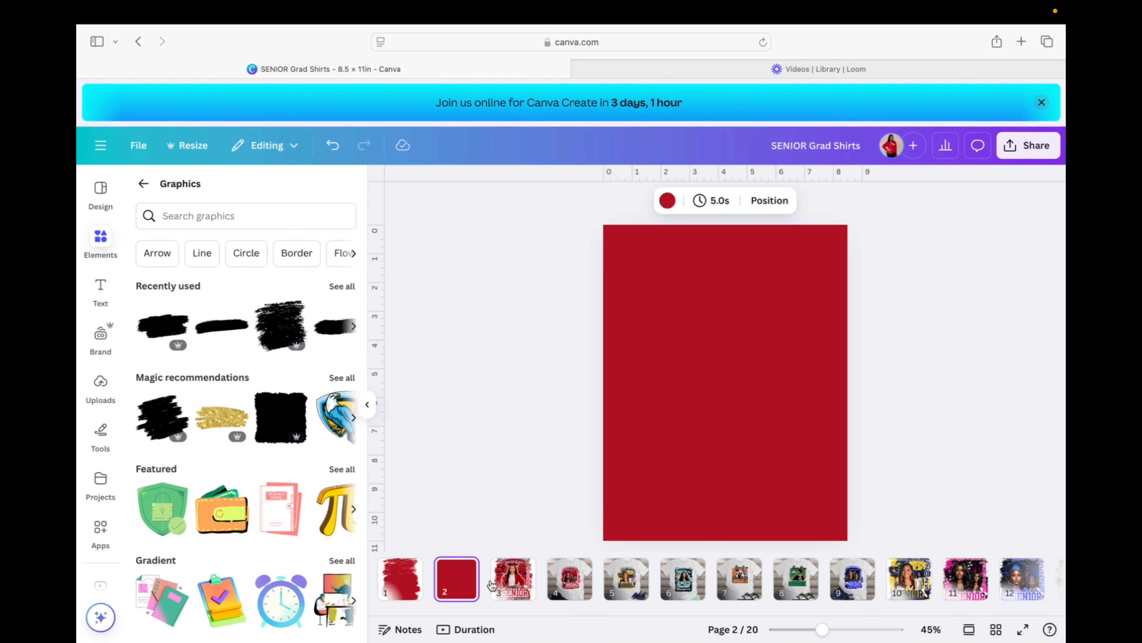
# Look at the page 3 shirt design, then go back to page 1.
pyautogui.click(509, 586)
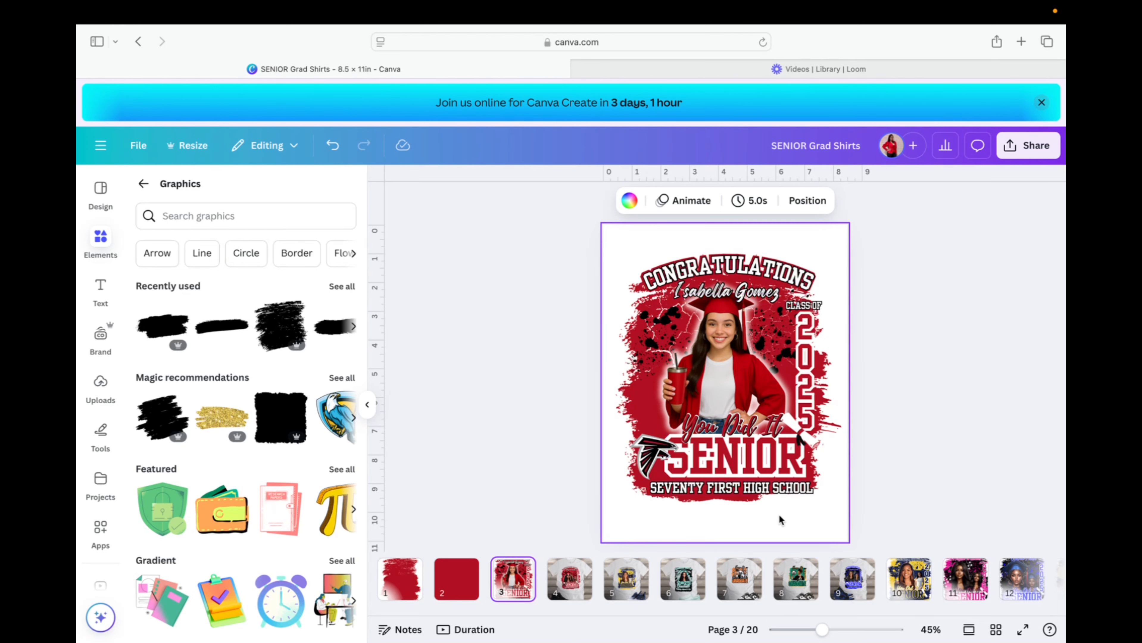
pyautogui.click(394, 580)
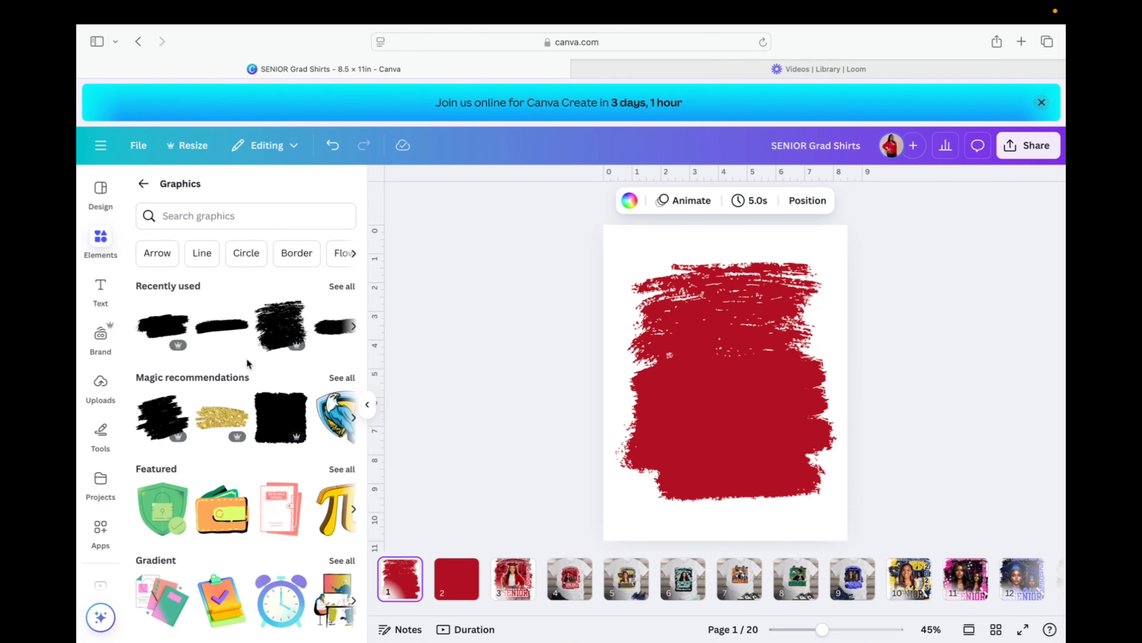
# Search Elements graphics for 'watercolor splash' and scroll through the results.
pyautogui.click(222, 210)
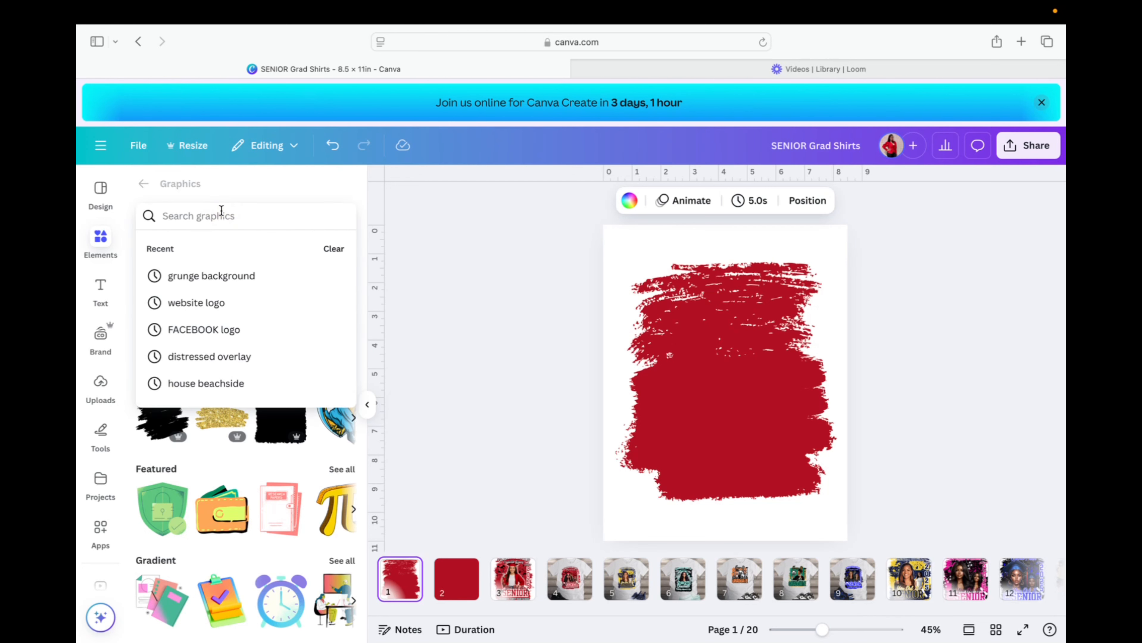
pyautogui.write('tercolor')
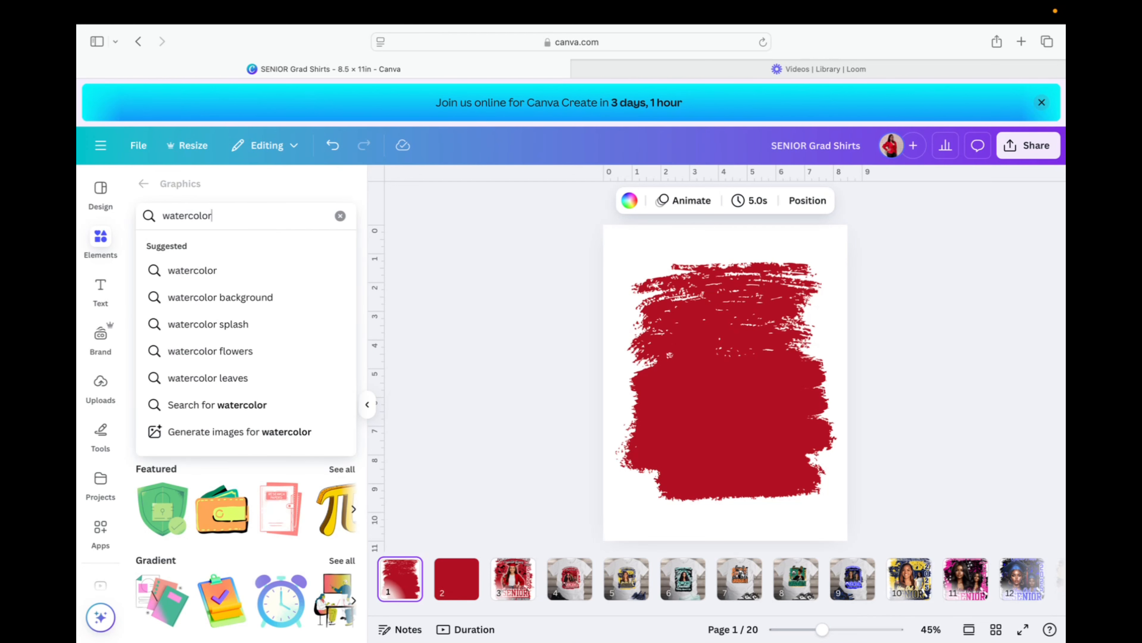
pyautogui.click(244, 325)
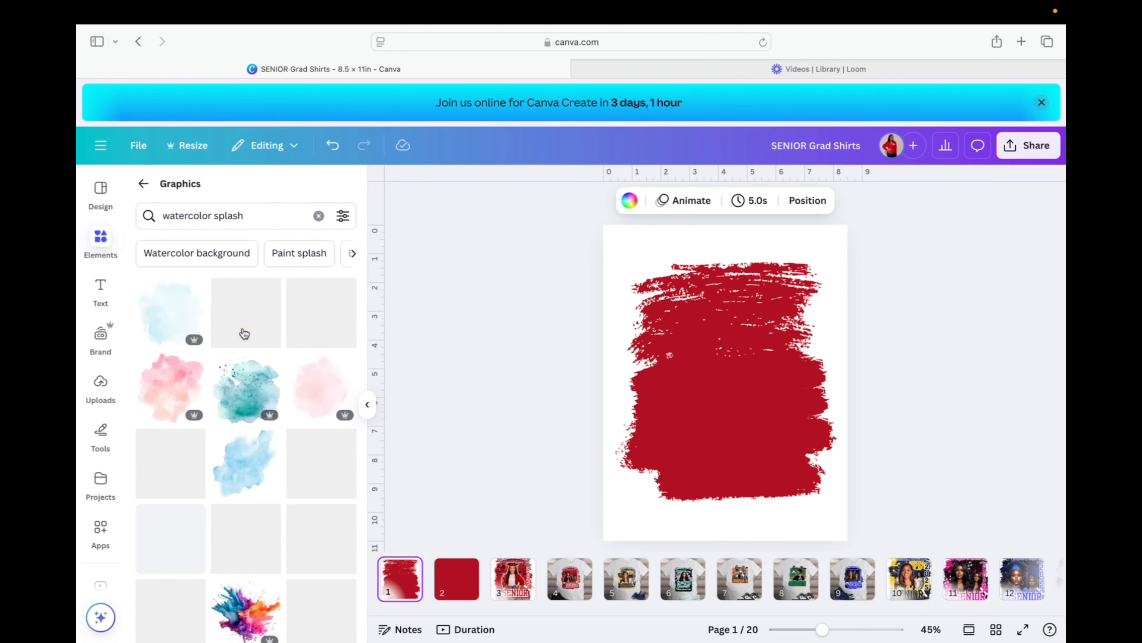
pyautogui.scroll(-10, 243, 333)
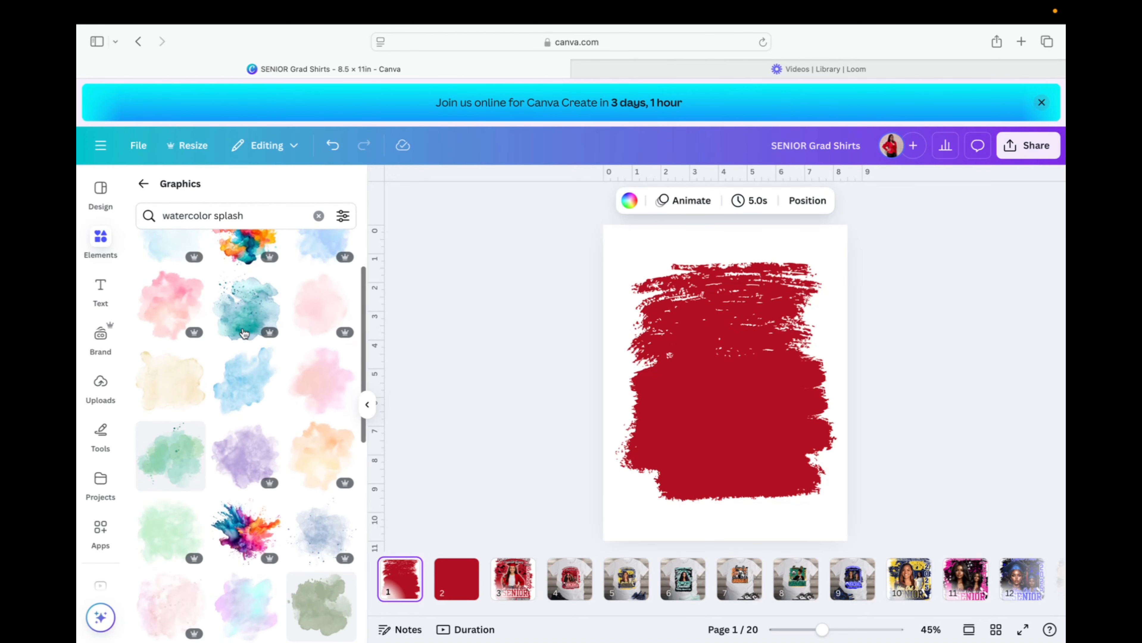
pyautogui.scroll(-8, 243, 333)
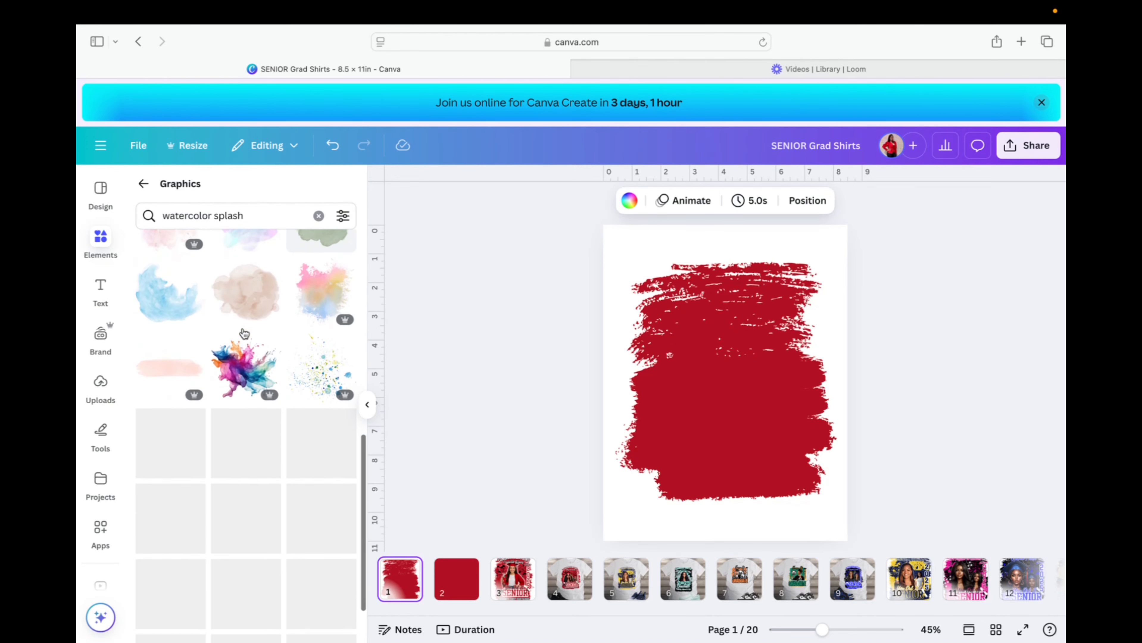
pyautogui.scroll(-10, 242, 331)
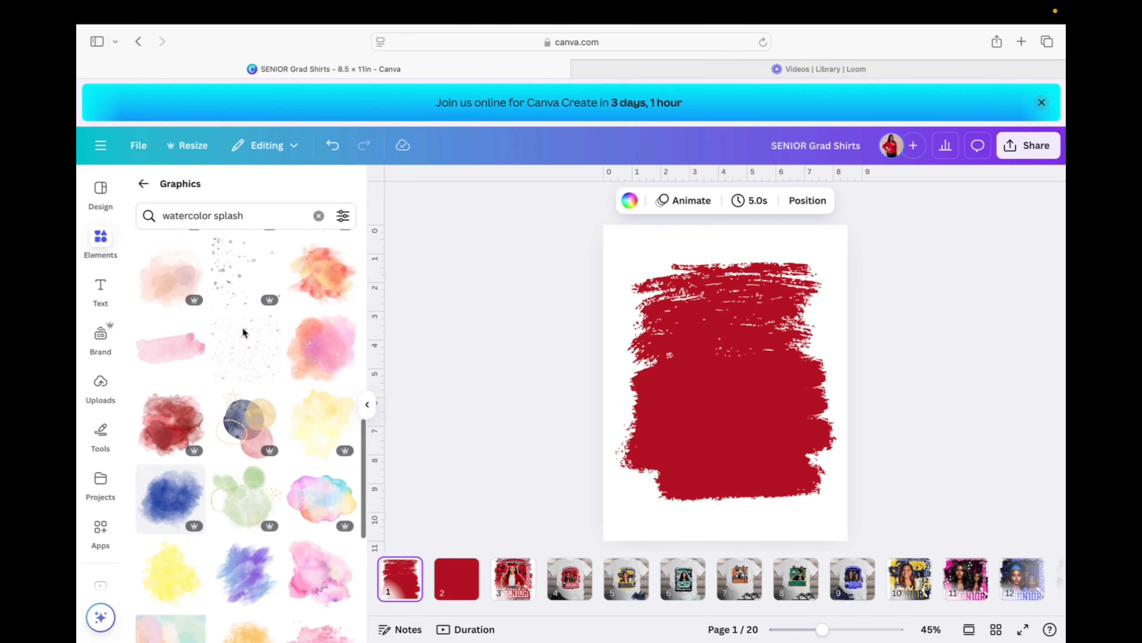
pyautogui.scroll(-12, 243, 333)
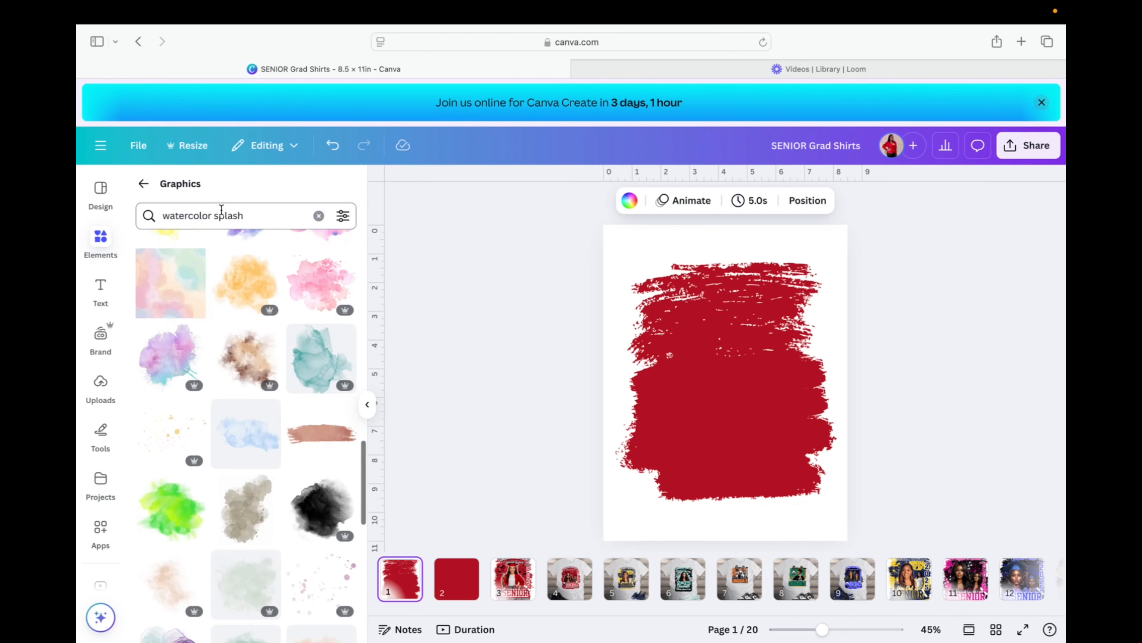
# Search 'watercolor stain', check the Pink Watercolor Stain details, and add it to the page.
pyautogui.click(253, 217)
pyautogui.press('BackSpace')
pyautogui.press('BackSpace')
pyautogui.press('BackSpace')
pyautogui.press('BackSpace')
pyautogui.press('BackSpace')
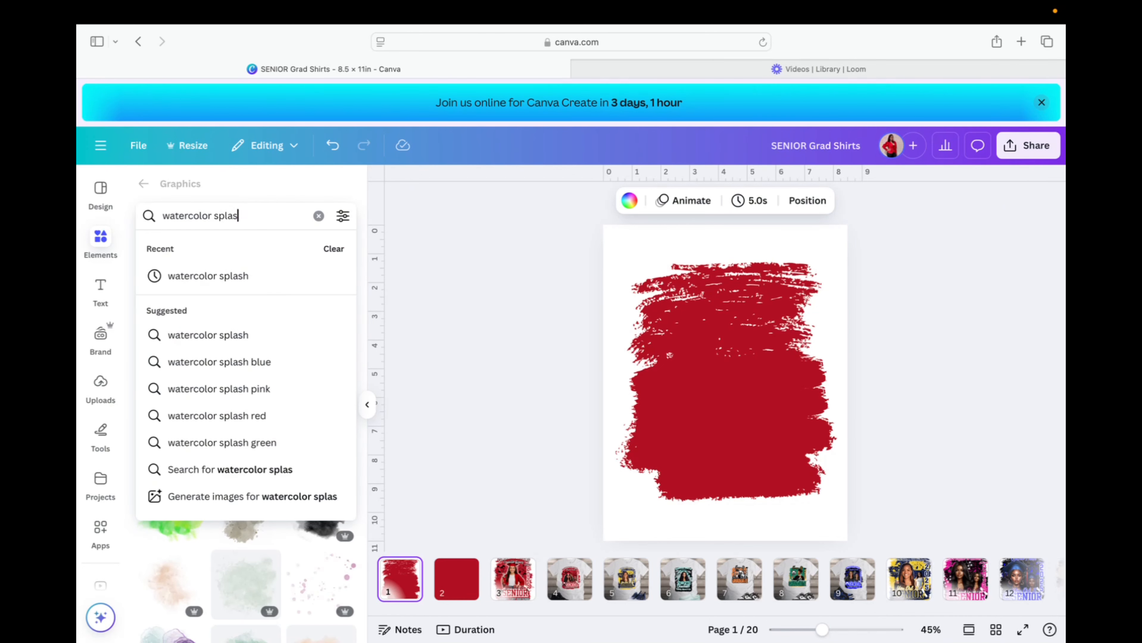
pyautogui.write('tain')
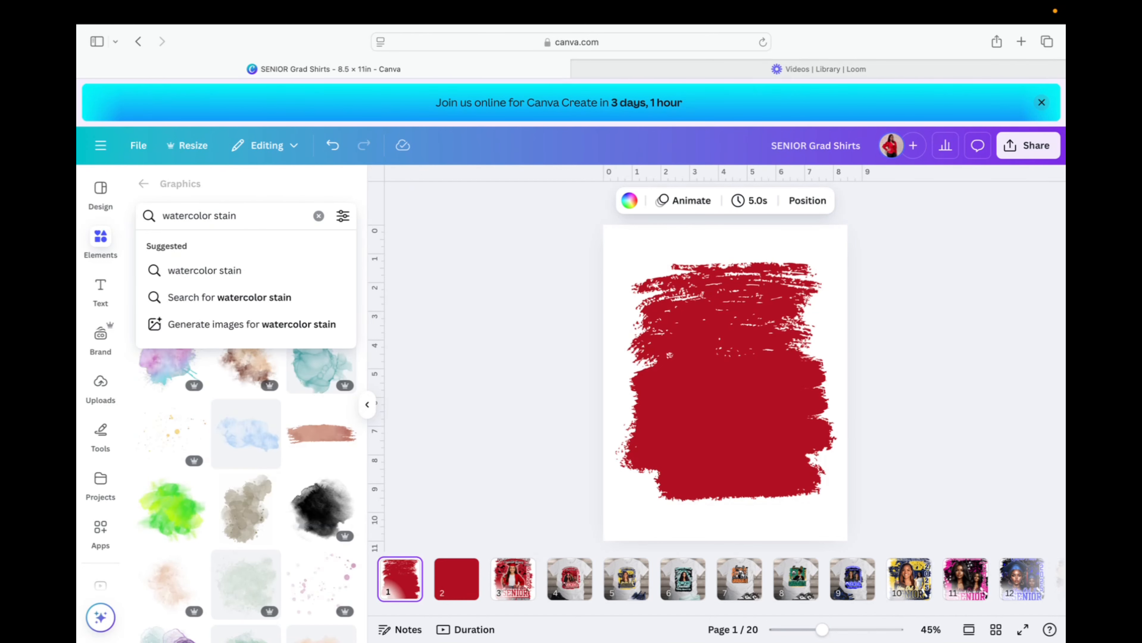
pyautogui.press('Return')
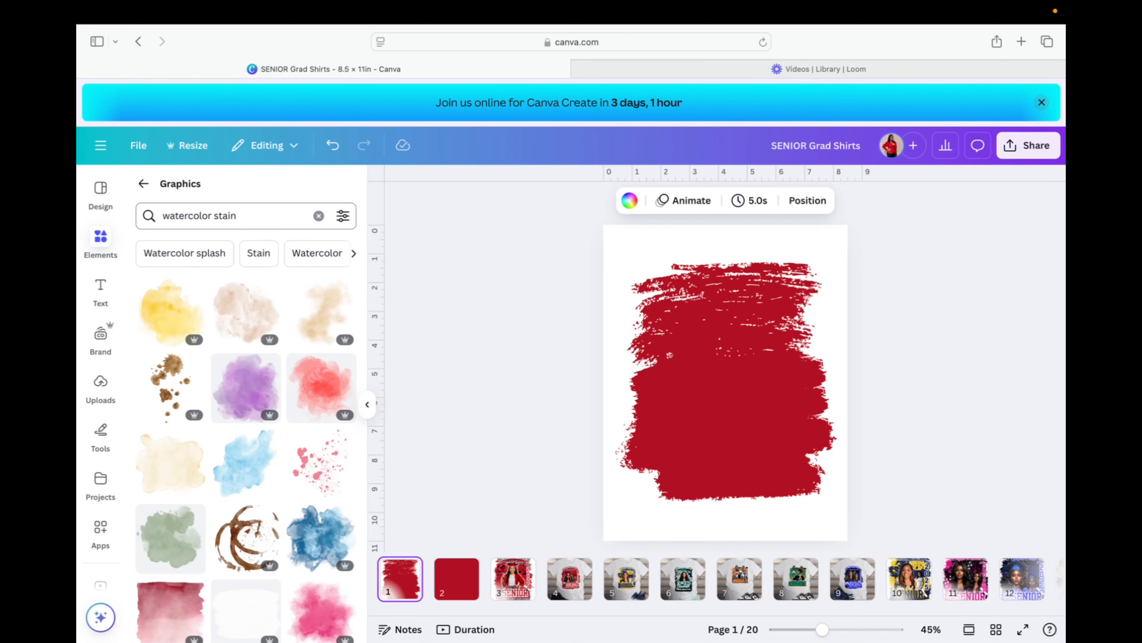
pyautogui.click(345, 440)
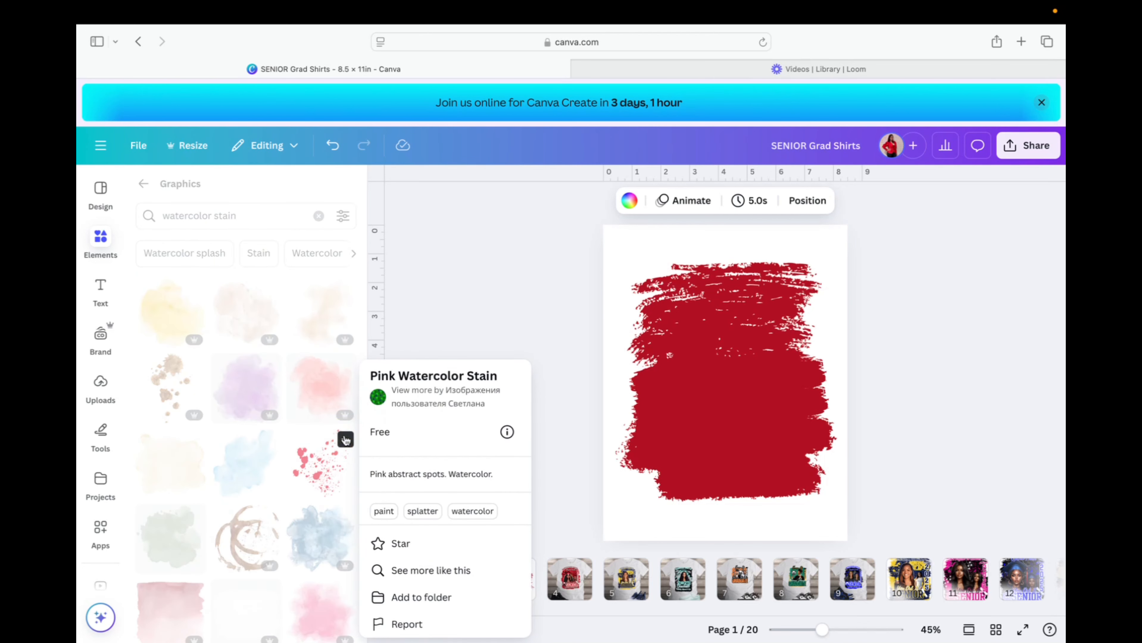
pyautogui.click(324, 458)
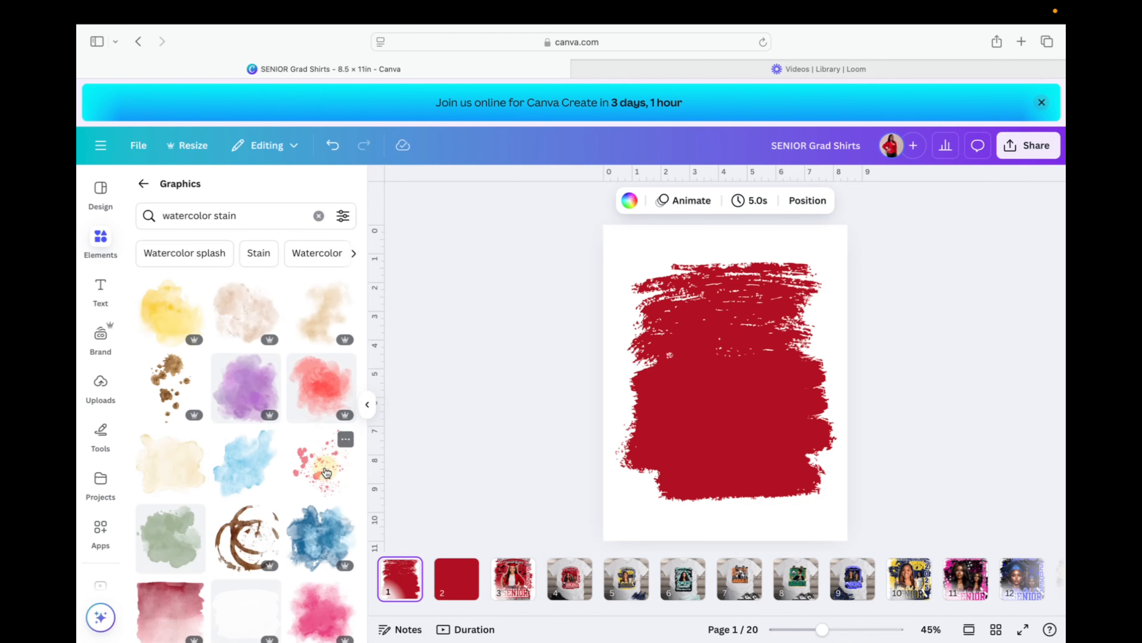
pyautogui.click(326, 469)
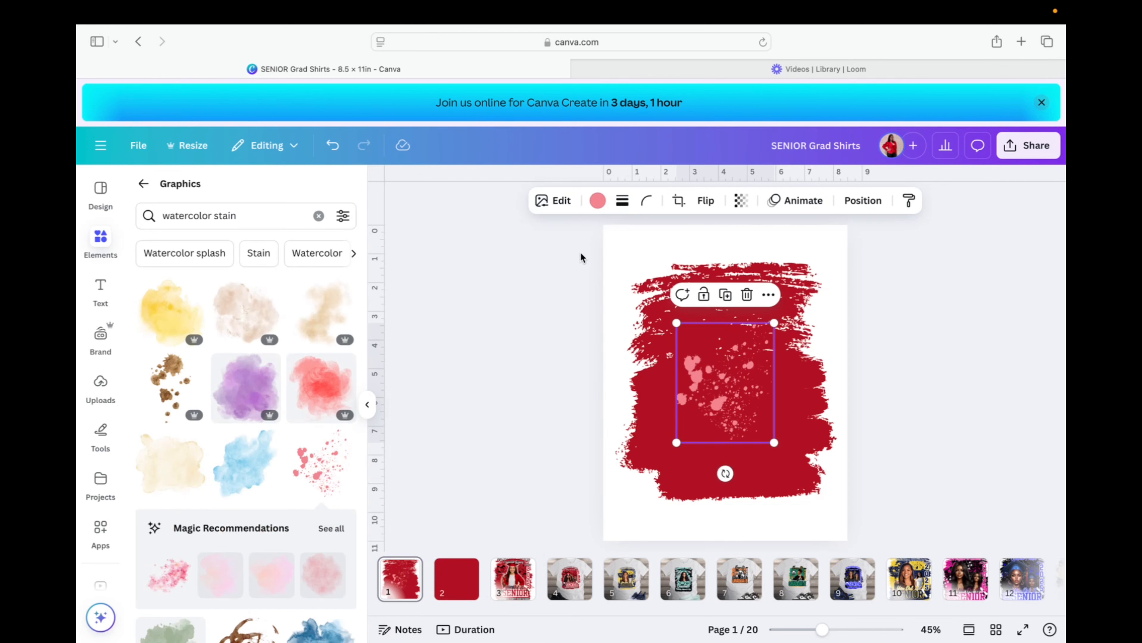
# Recolour the splatter black, shrink it and place it on the upper left of the red shape.
pyautogui.click(598, 202)
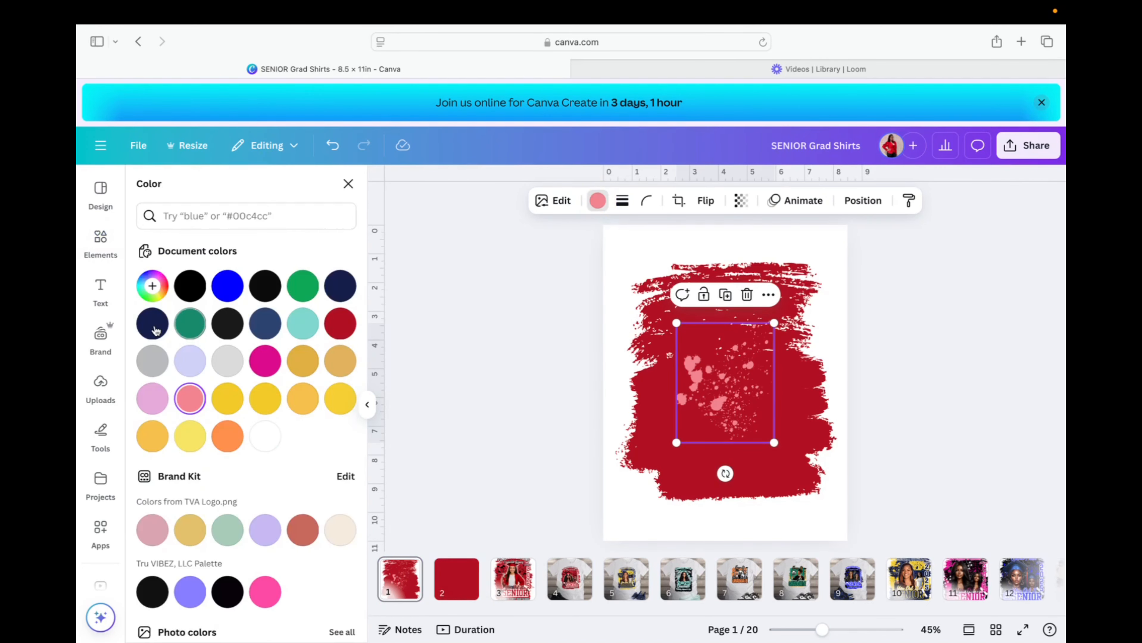
pyautogui.click(190, 286)
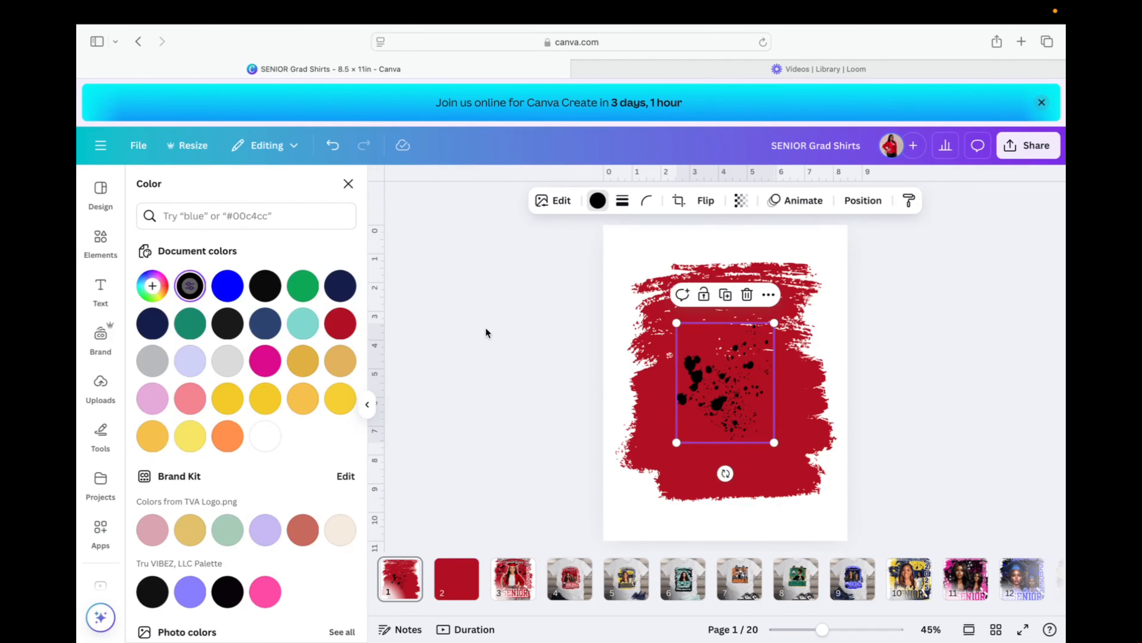
pyautogui.moveTo(740, 399)
pyautogui.mouseDown()
pyautogui.moveTo(688, 349)
pyautogui.moveTo(697, 368)
pyautogui.mouseUp()
pyautogui.moveTo(731, 415); pyautogui.dragTo(653, 431)
pyautogui.moveTo(679, 341); pyautogui.dragTo(688, 343)
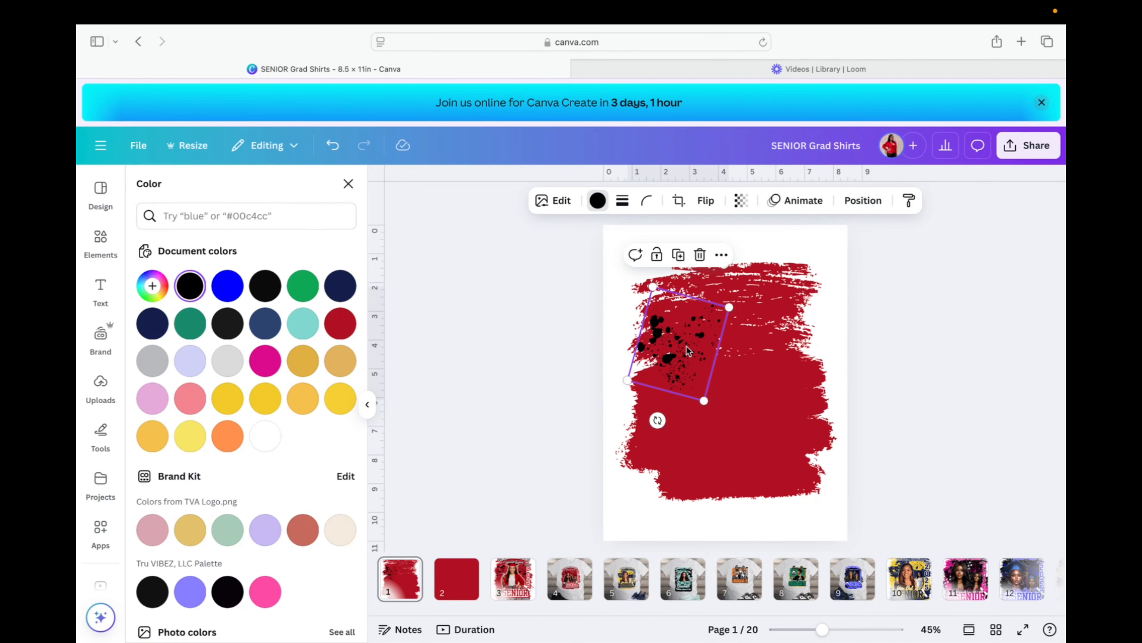
# Place a second splatter on the right, flip it horizontally and raise it slightly.
pyautogui.moveTo(710, 401); pyautogui.dragTo(778, 375)
pyautogui.click(703, 202)
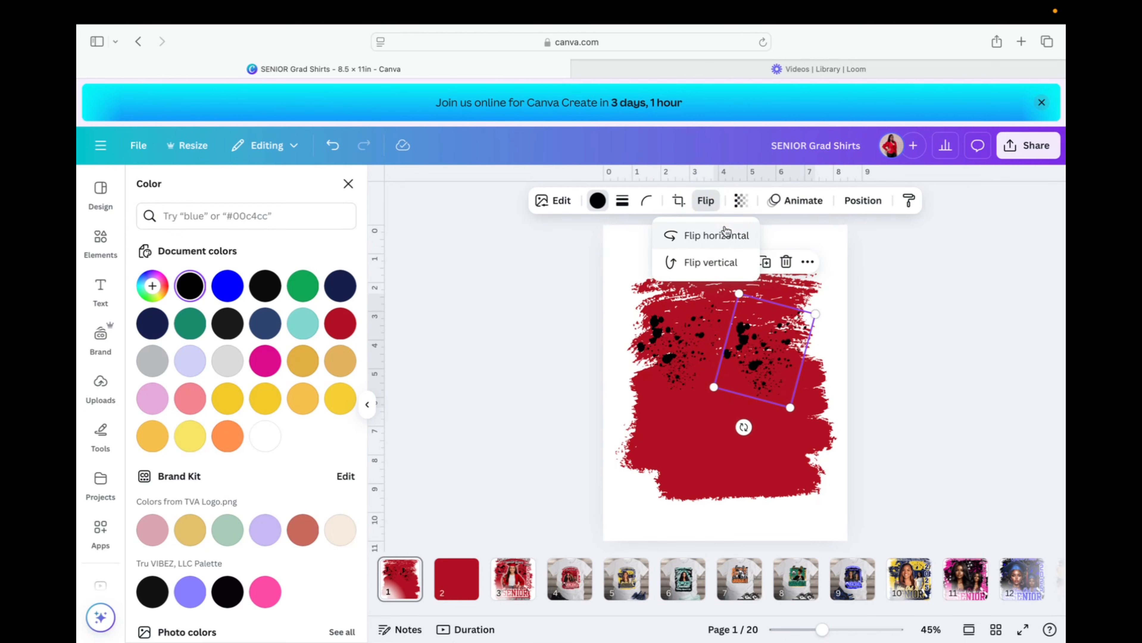
pyautogui.click(724, 244)
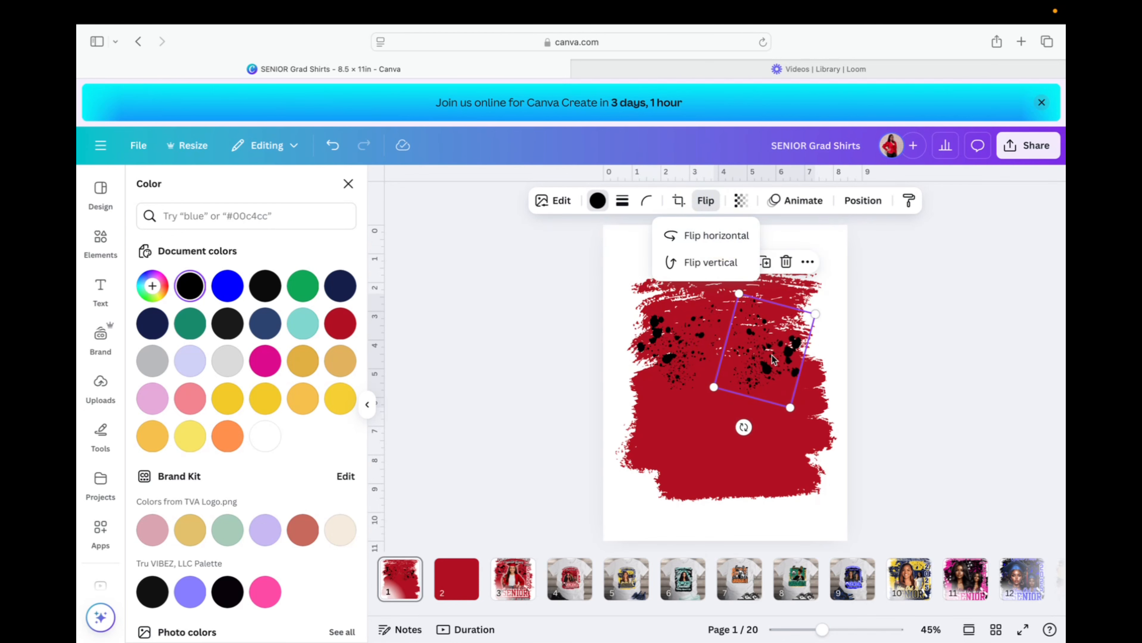
pyautogui.moveTo(772, 381)
pyautogui.mouseDown()
pyautogui.moveTo(778, 359)
pyautogui.moveTo(798, 374)
pyautogui.moveTo(782, 352)
pyautogui.mouseUp()
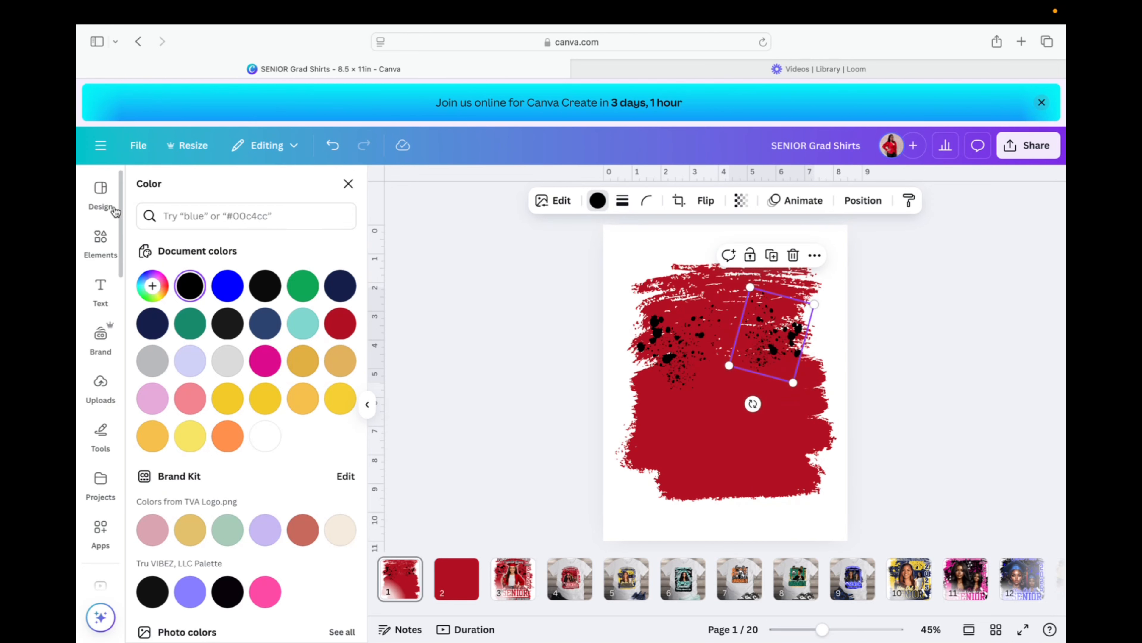
# Search Elements for 'grunge crack', try adding a cracked photo, then undo it.
pyautogui.click(100, 261)
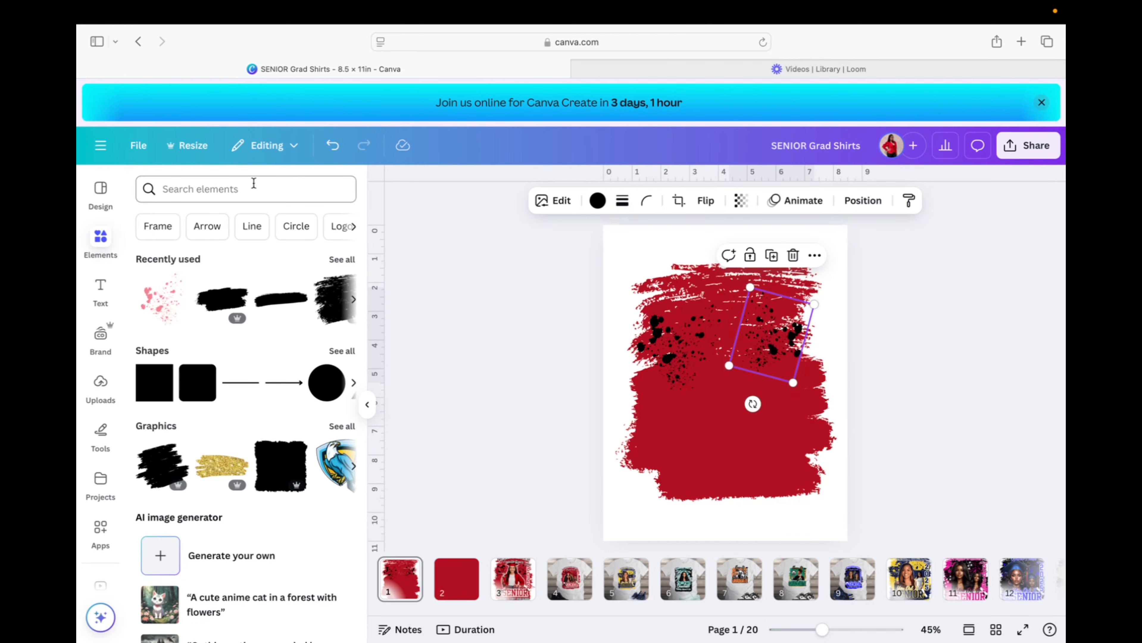
pyautogui.click(254, 185)
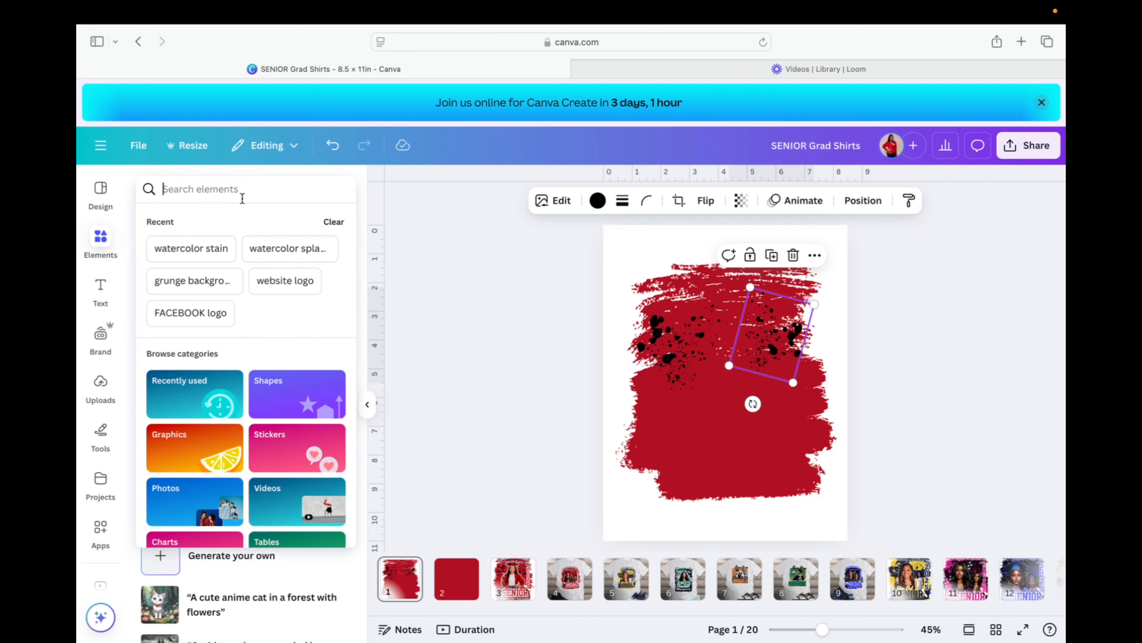
pyautogui.write('gru')
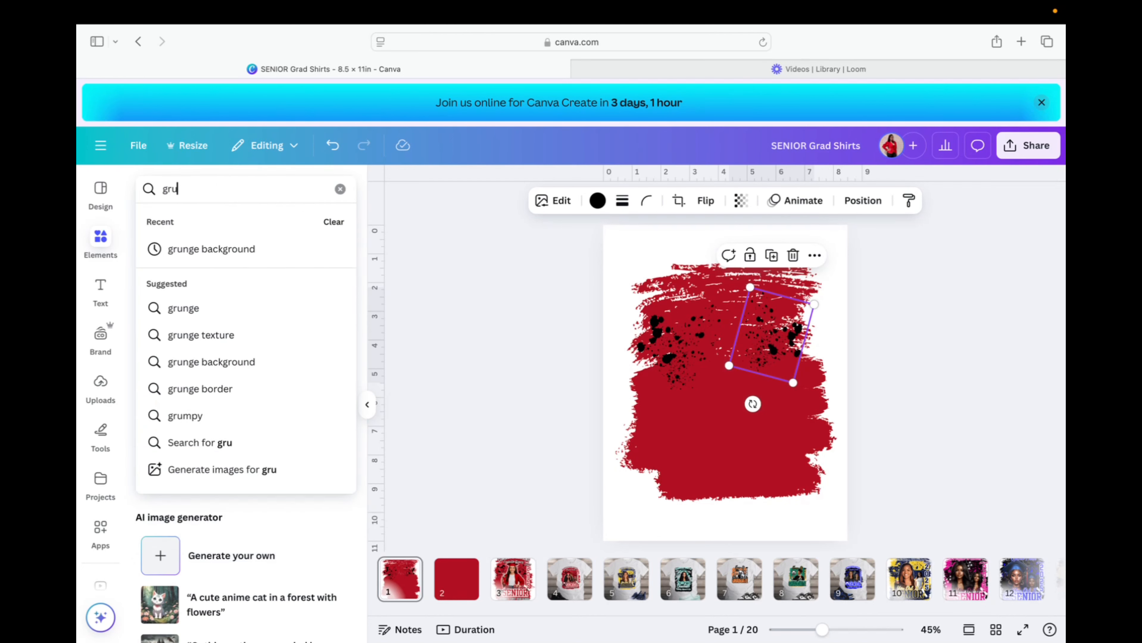
pyautogui.write('nge crack')
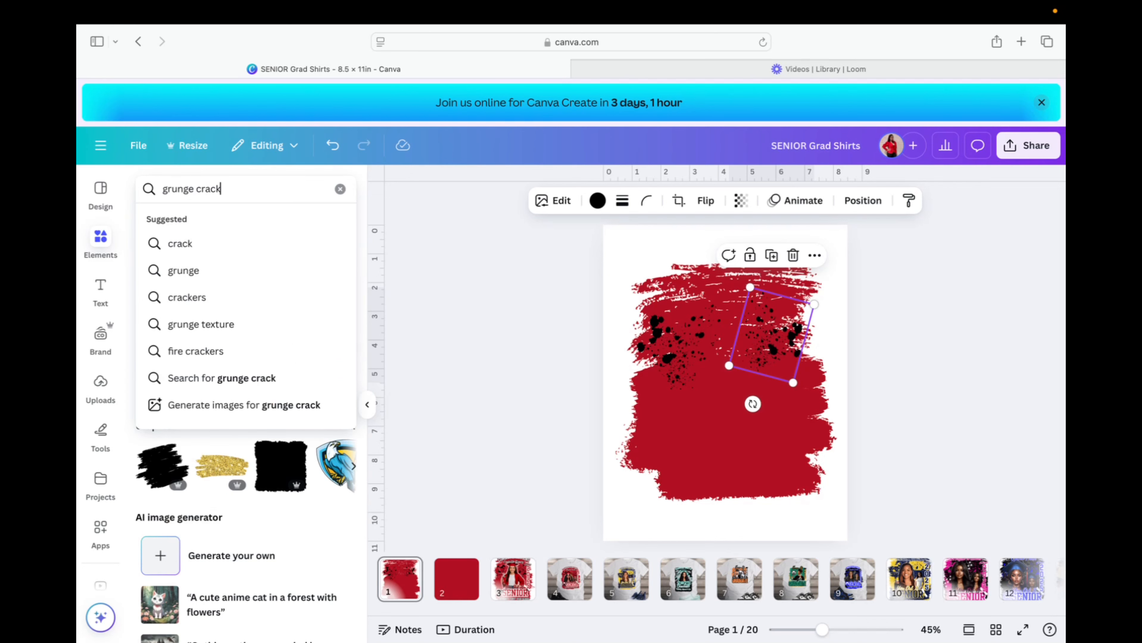
pyautogui.click(200, 378)
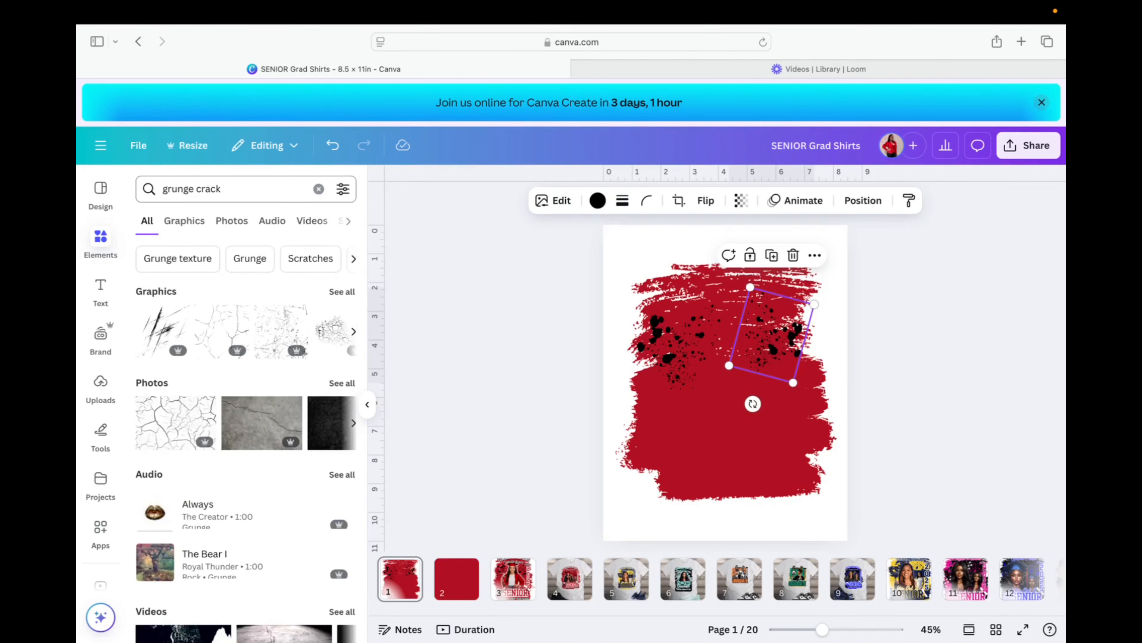
pyautogui.click(165, 423)
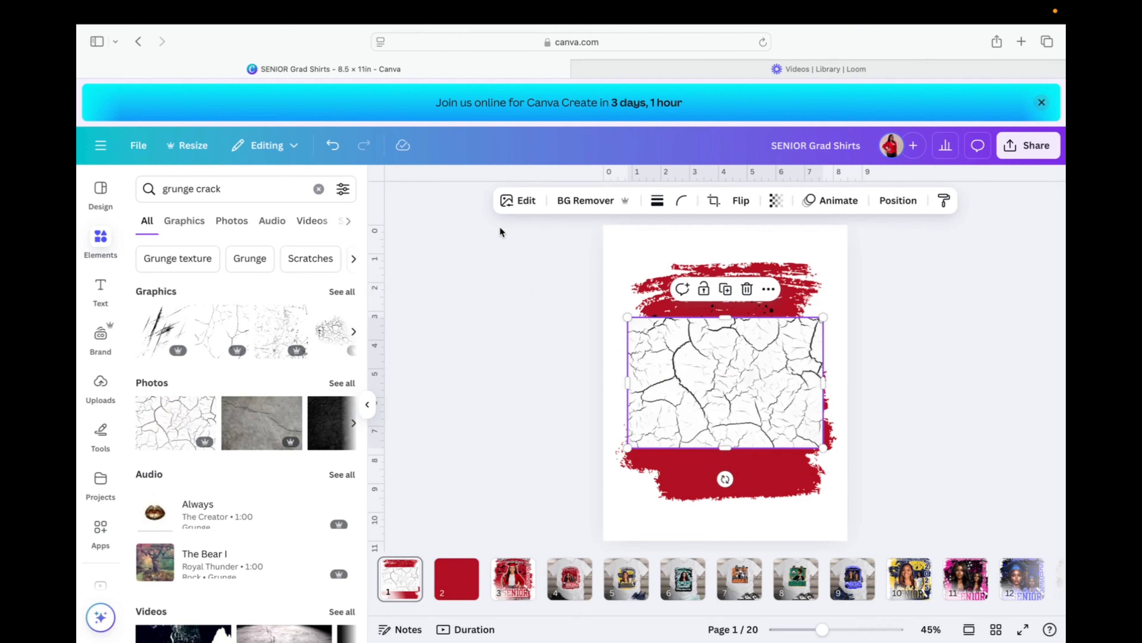
pyautogui.click(332, 145)
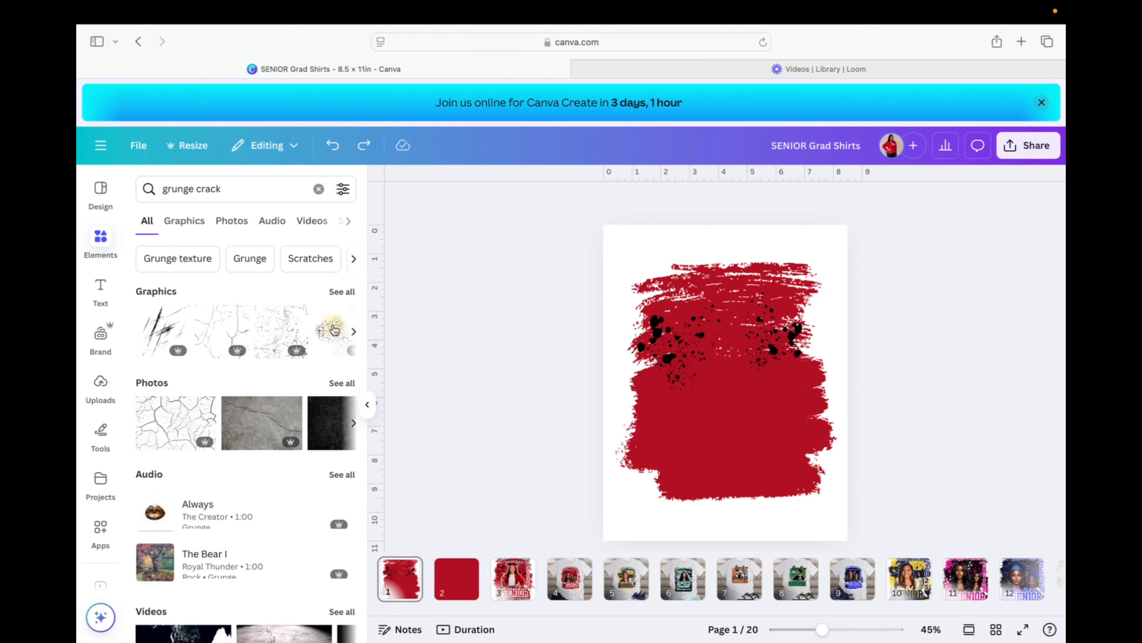
# Browse all grunge crack graphics and add the Grunge crack texture background.
pyautogui.click(342, 292)
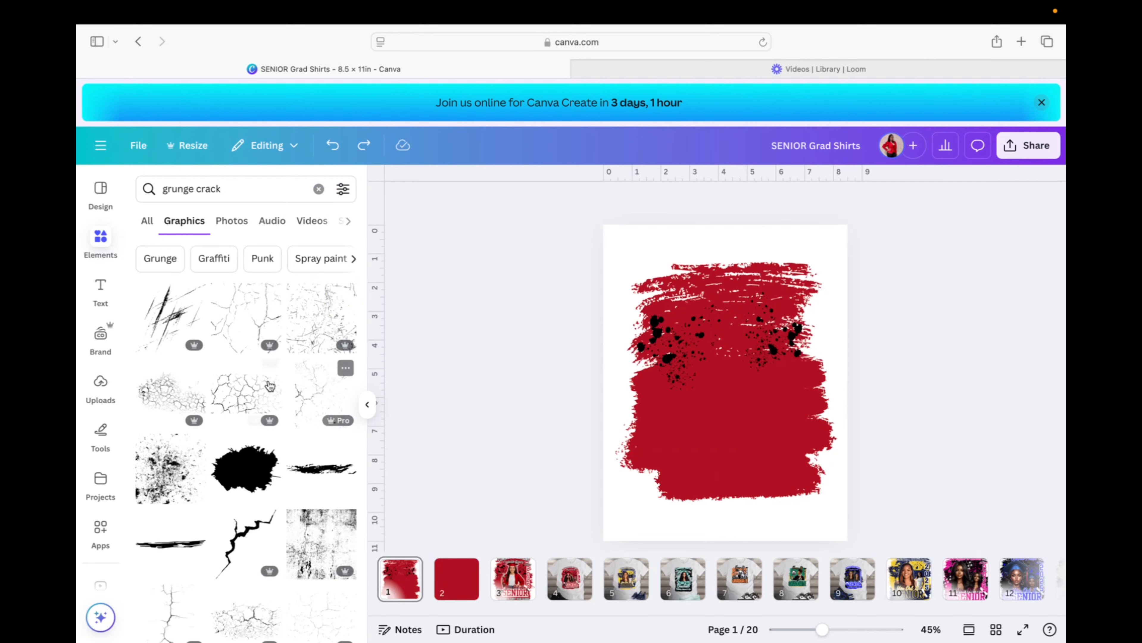
pyautogui.click(272, 370)
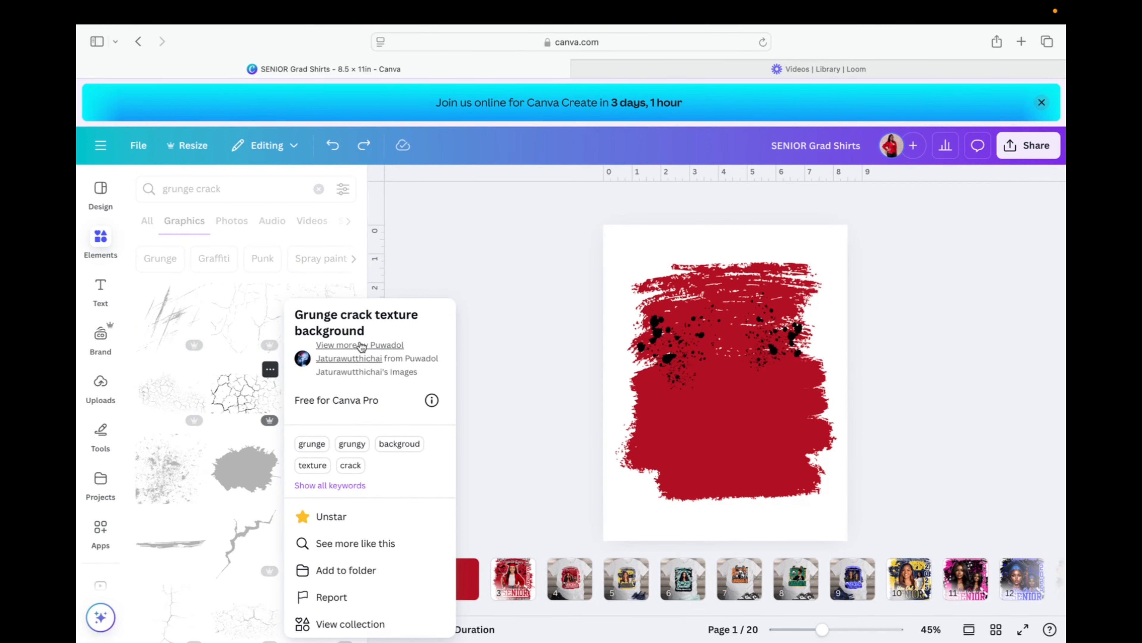
pyautogui.click(246, 388)
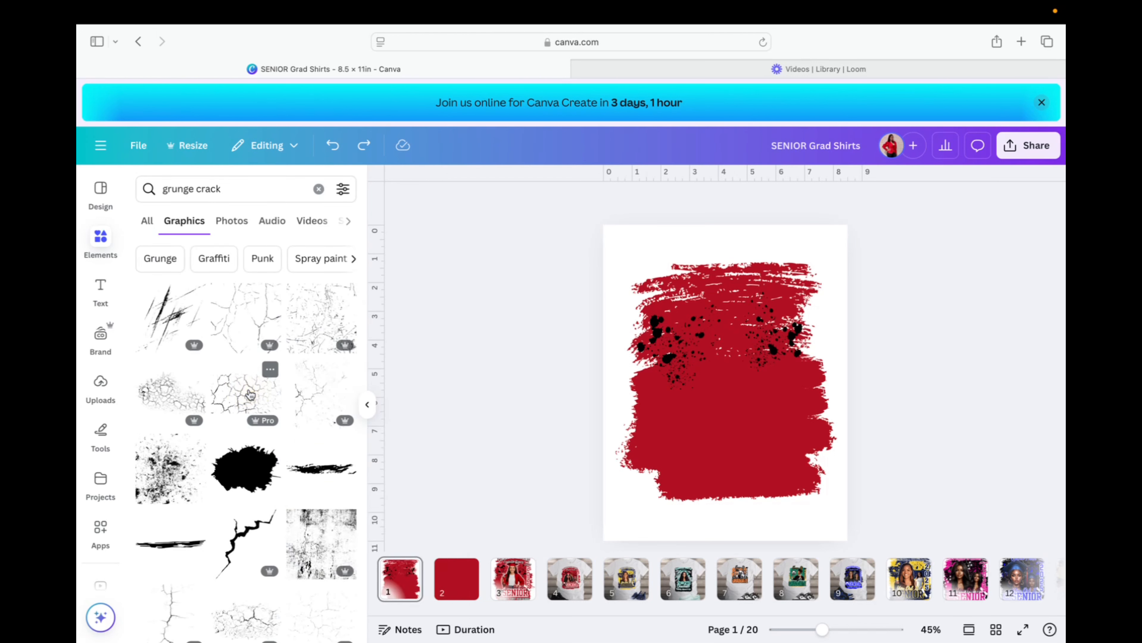
pyautogui.click(248, 388)
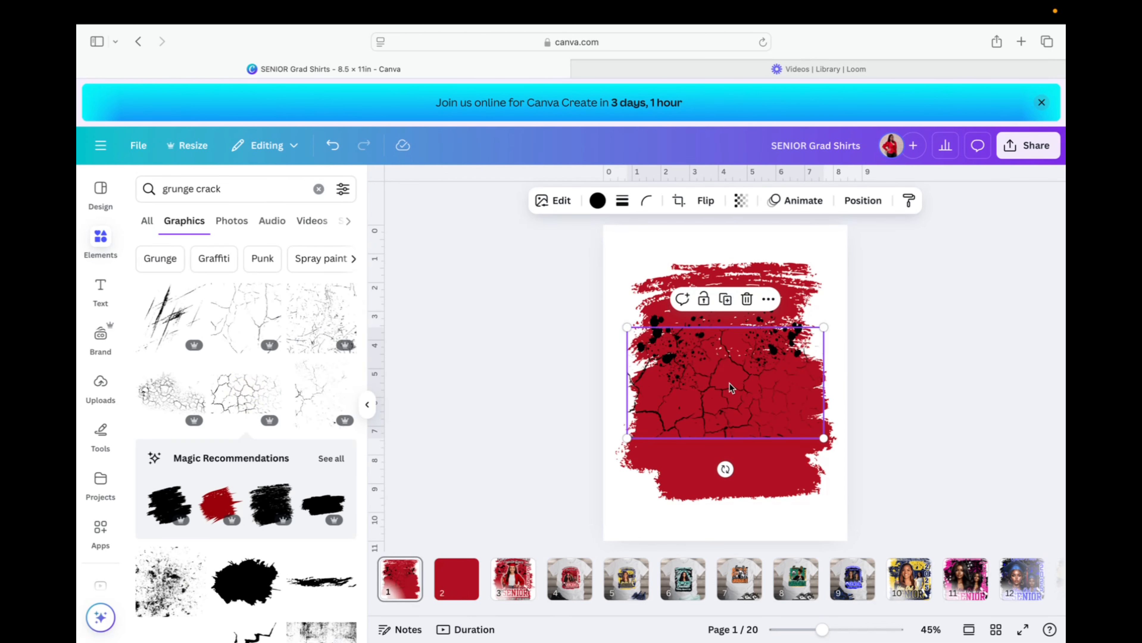
# Shrink the crack texture and position it over the upper red area, then view page 3.
pyautogui.moveTo(729, 383); pyautogui.dragTo(728, 370)
pyautogui.moveTo(627, 425); pyautogui.dragTo(703, 391)
pyautogui.moveTo(766, 368); pyautogui.dragTo(729, 389)
pyautogui.click(513, 581)
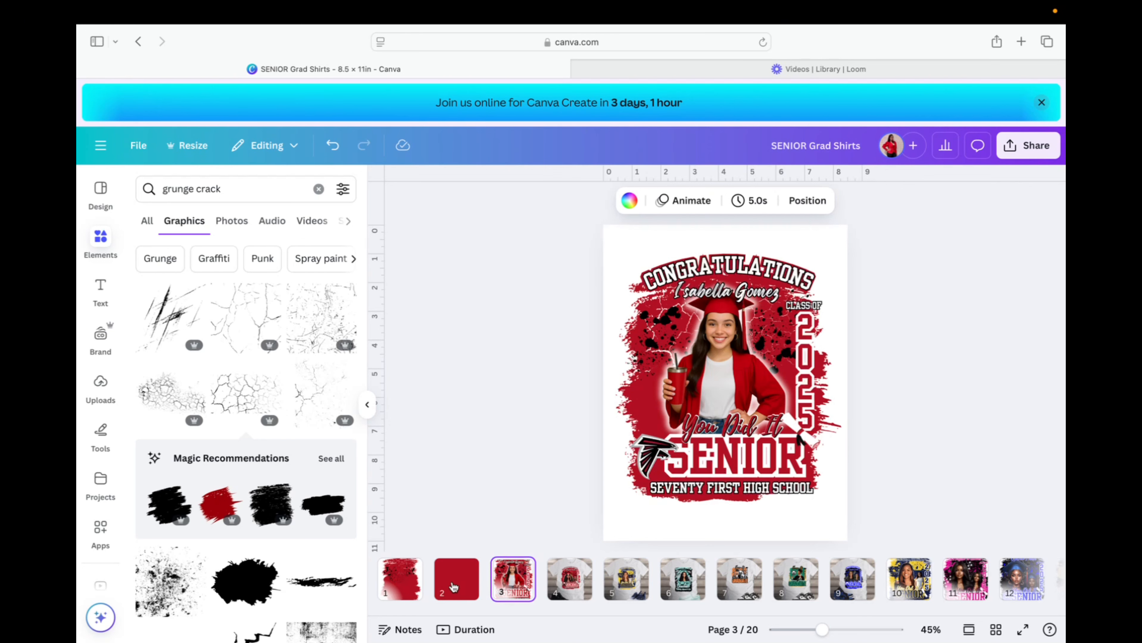
# Back on page 1, recolour the crack texture white.
pyautogui.click(402, 575)
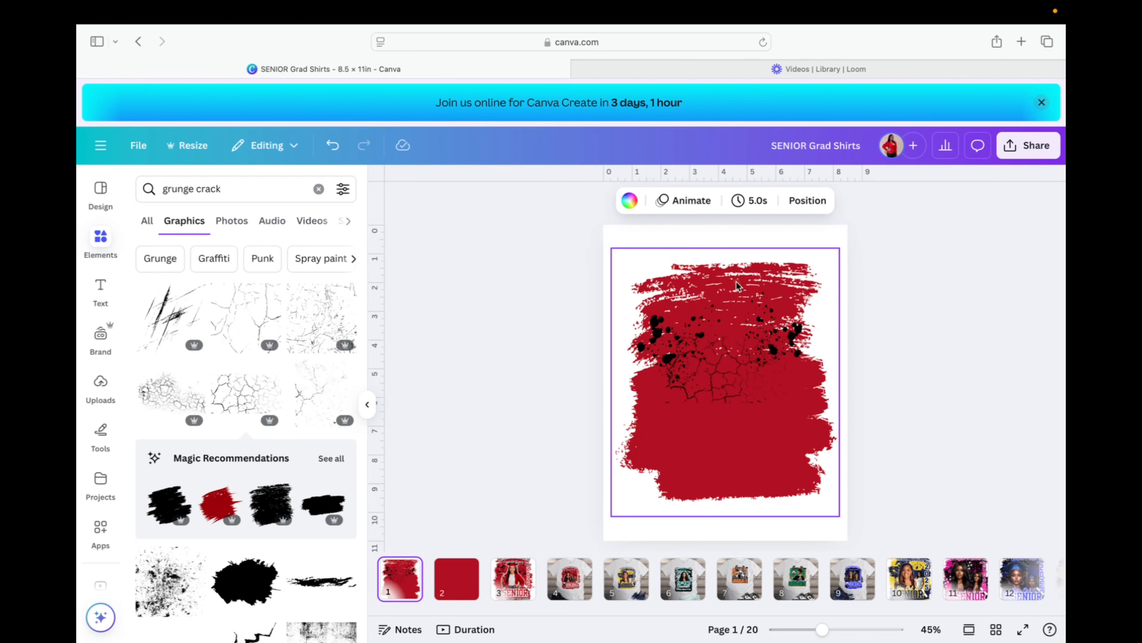
pyautogui.click(630, 201)
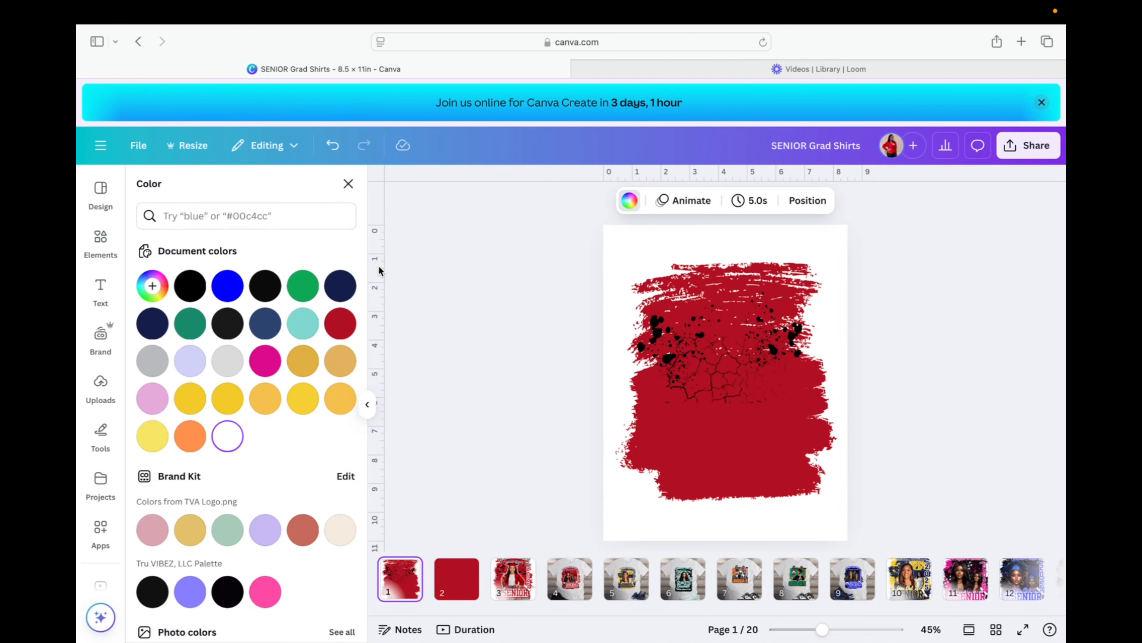
pyautogui.click(228, 437)
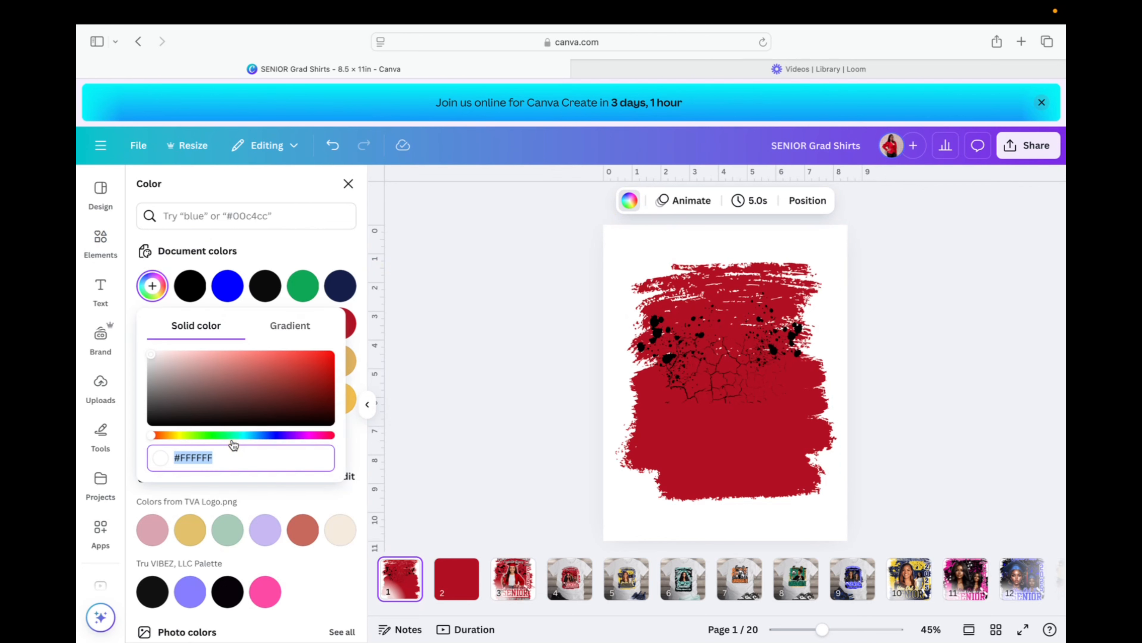
pyautogui.click(143, 337)
pyautogui.click(713, 386)
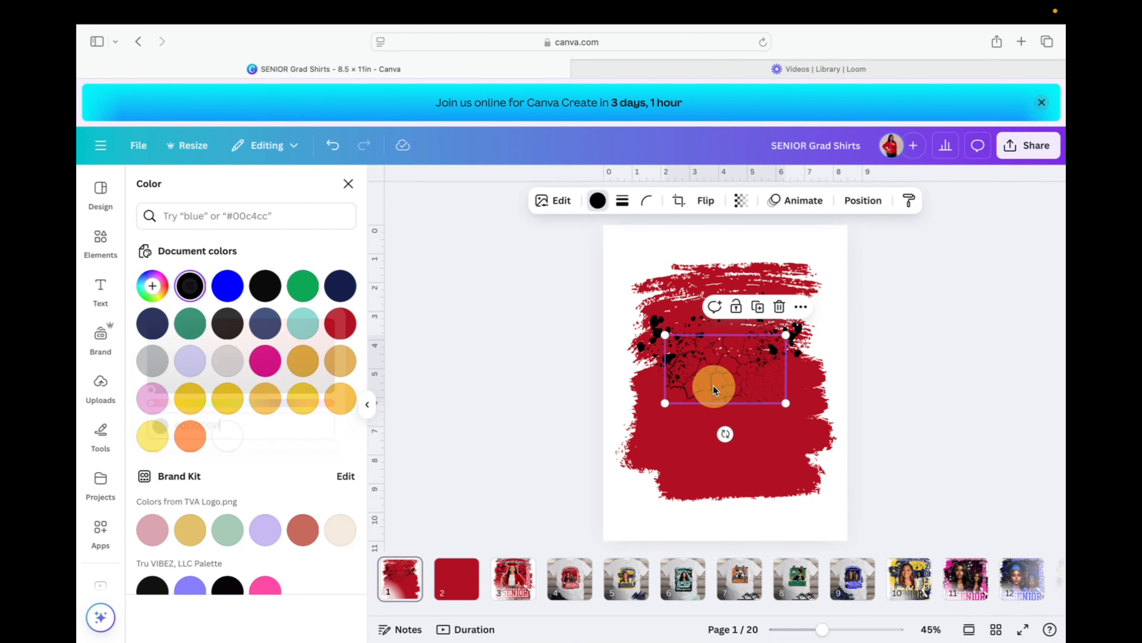
pyautogui.click(228, 437)
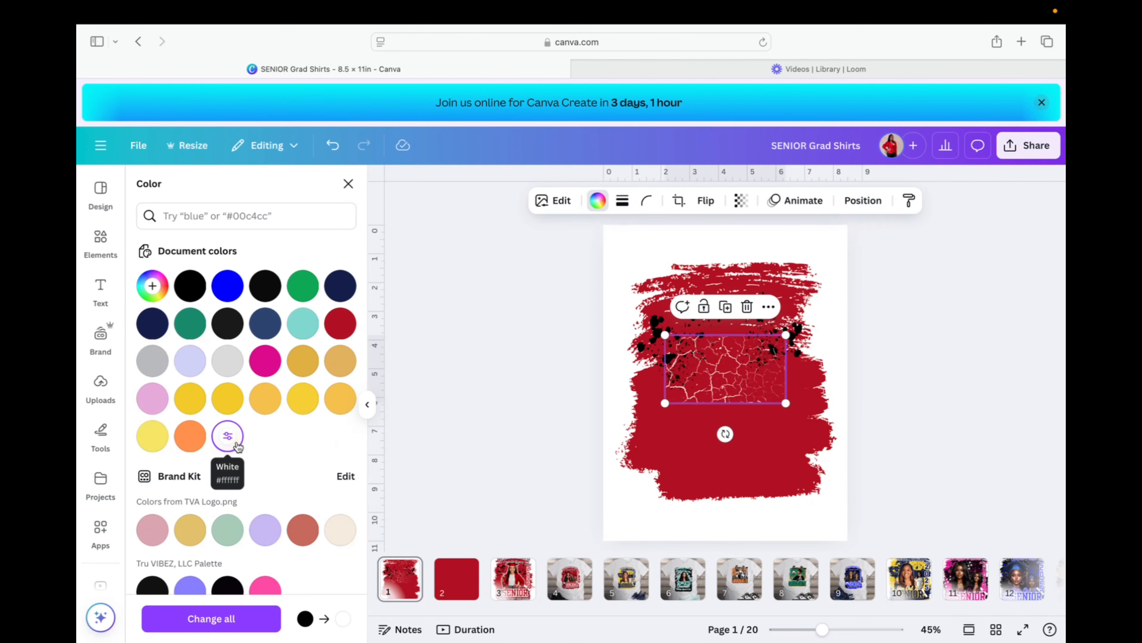
# Enlarge the white crack texture to 5.34 × 3.02 in, centre it, and compare with page 3.
pyautogui.moveTo(665, 334); pyautogui.dragTo(648, 324)
pyautogui.click(721, 379)
pyautogui.moveTo(722, 378); pyautogui.dragTo(723, 365)
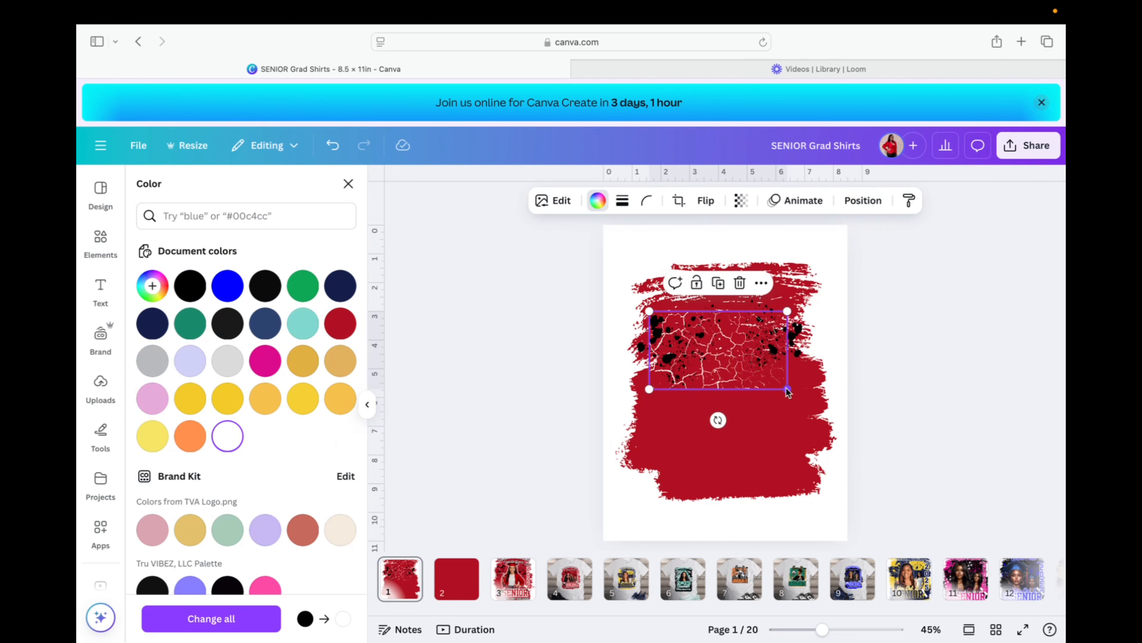
pyautogui.moveTo(787, 389); pyautogui.dragTo(805, 398)
pyautogui.moveTo(747, 370); pyautogui.dragTo(746, 381)
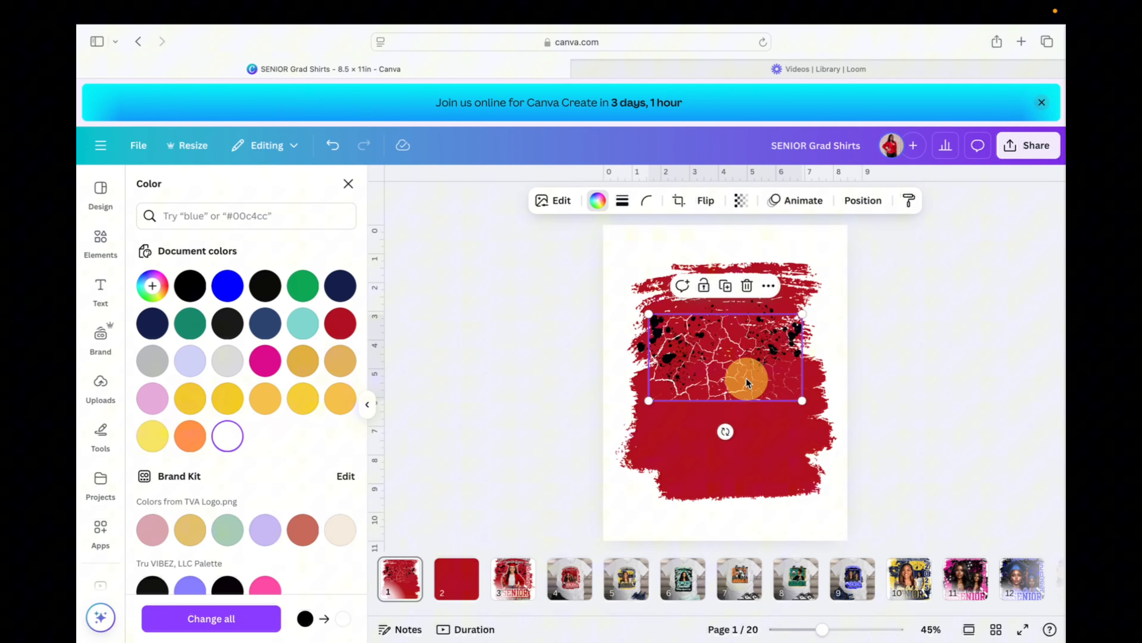
pyautogui.click(511, 593)
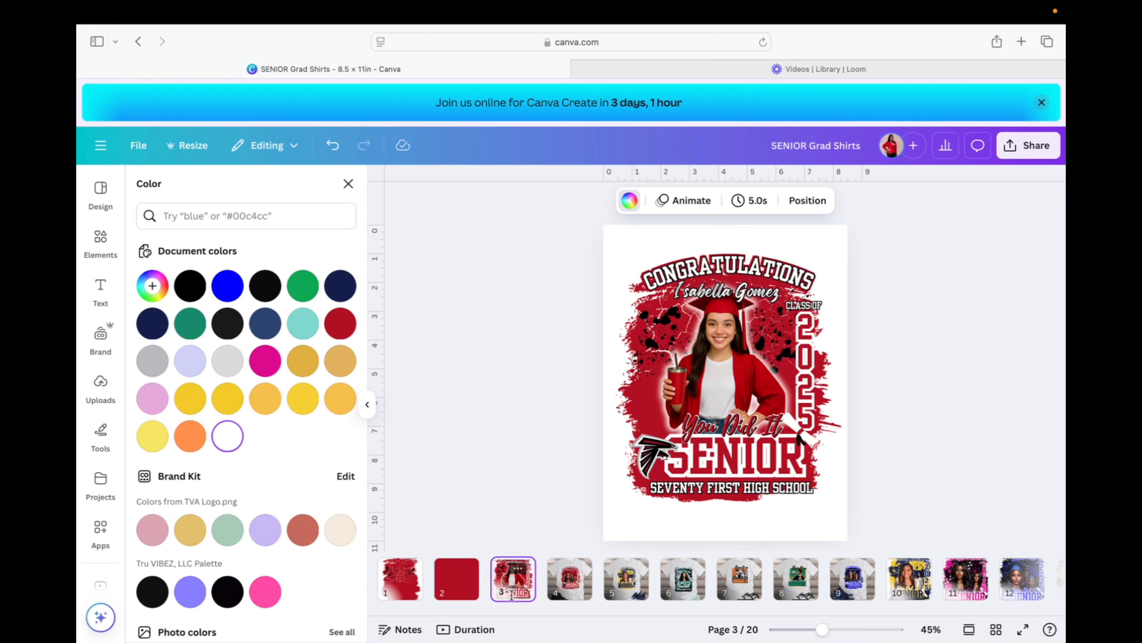
pyautogui.click(400, 583)
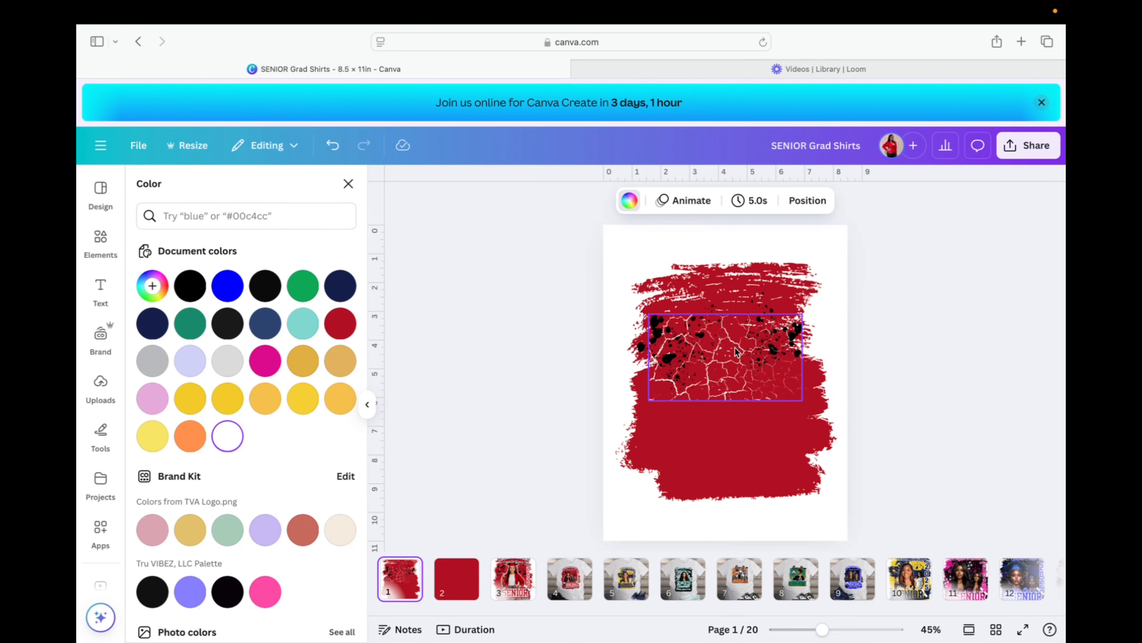
pyautogui.click(737, 352)
# In Position > Layers, move the crack texture below both black splatter layers.
pyautogui.click(872, 206)
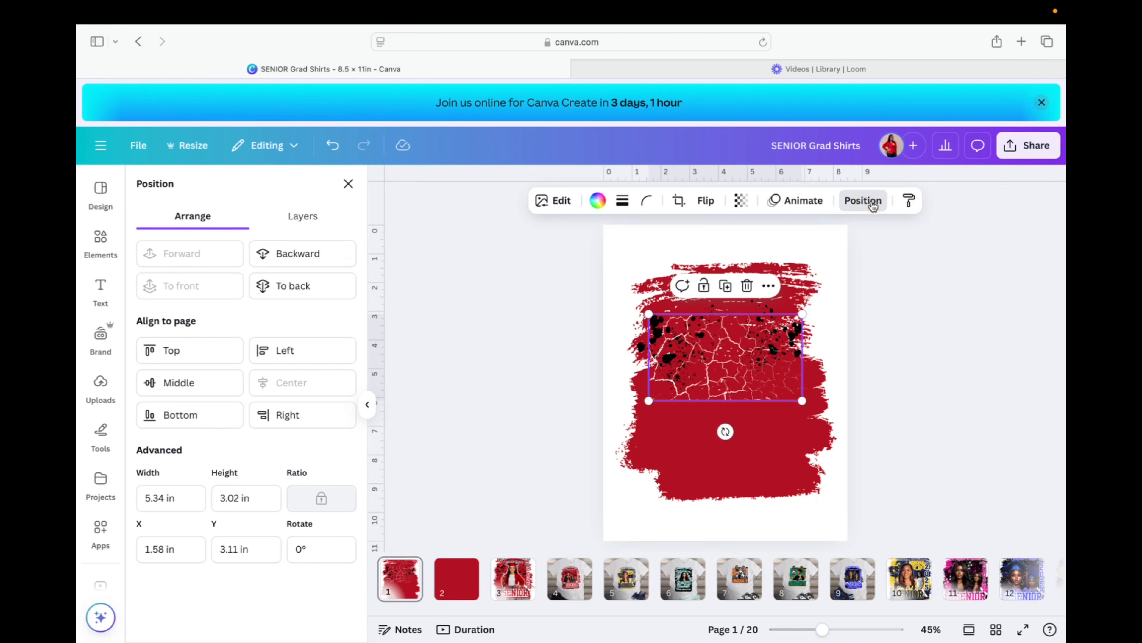
pyautogui.click(303, 216)
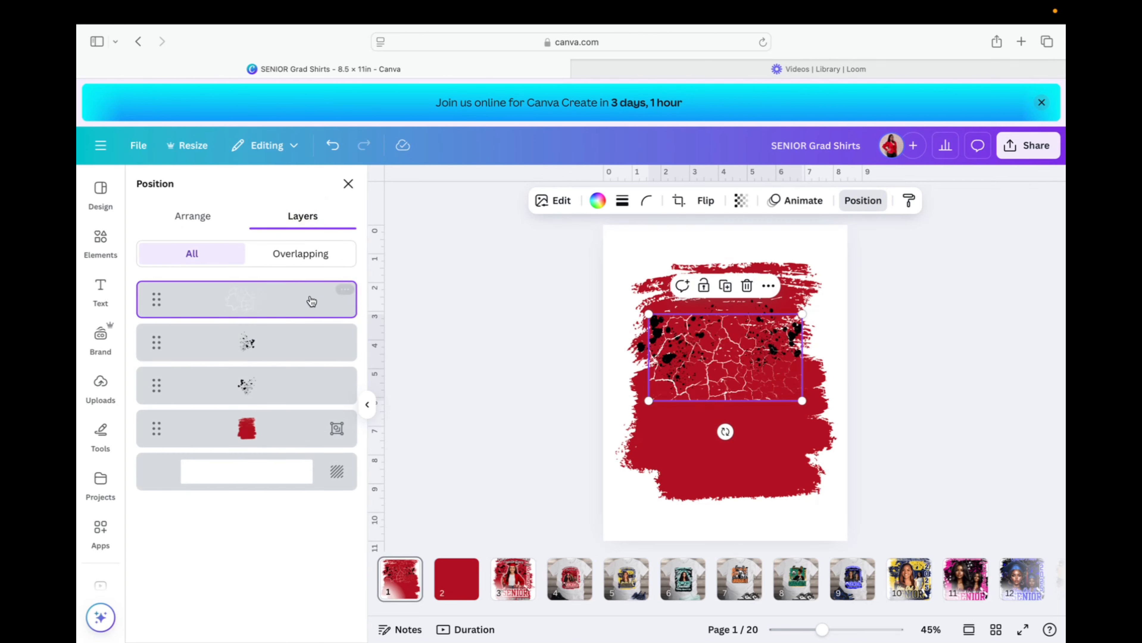
pyautogui.moveTo(279, 306); pyautogui.dragTo(279, 403)
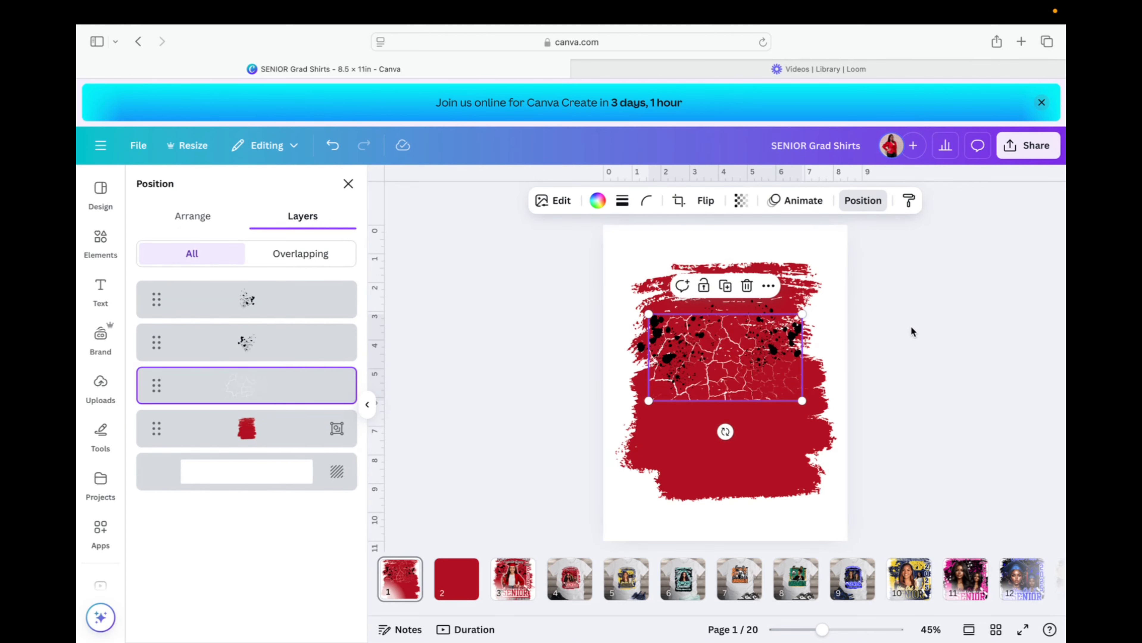
pyautogui.click(942, 327)
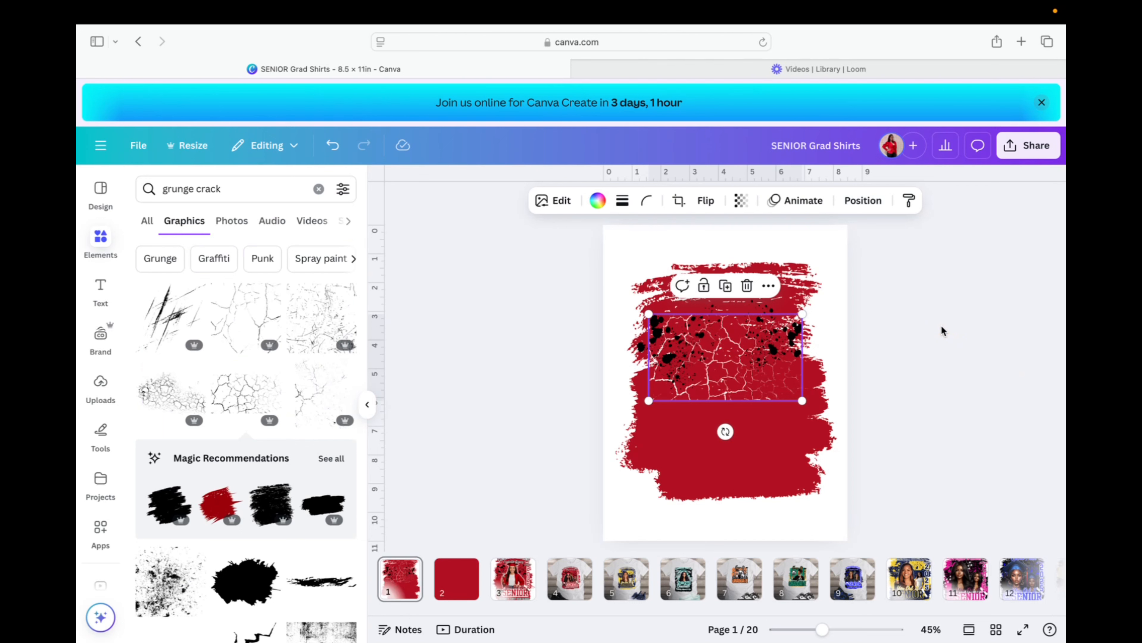
pyautogui.click(942, 327)
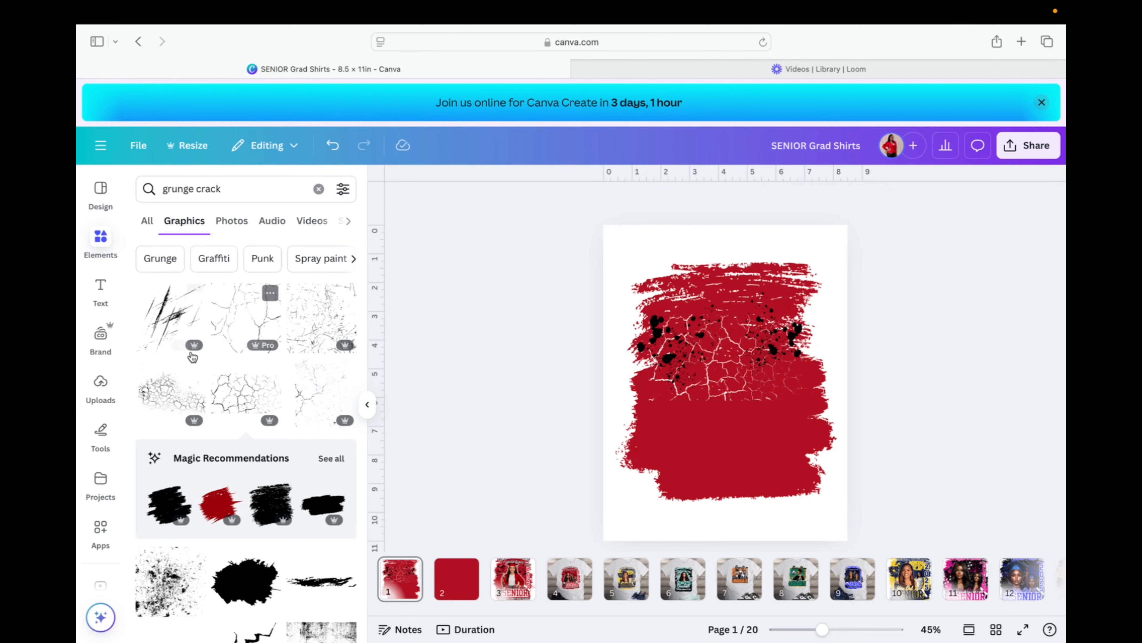
# Add the graduate photo from Uploads, remove its background, trim its sides and centre it.
pyautogui.click(99, 387)
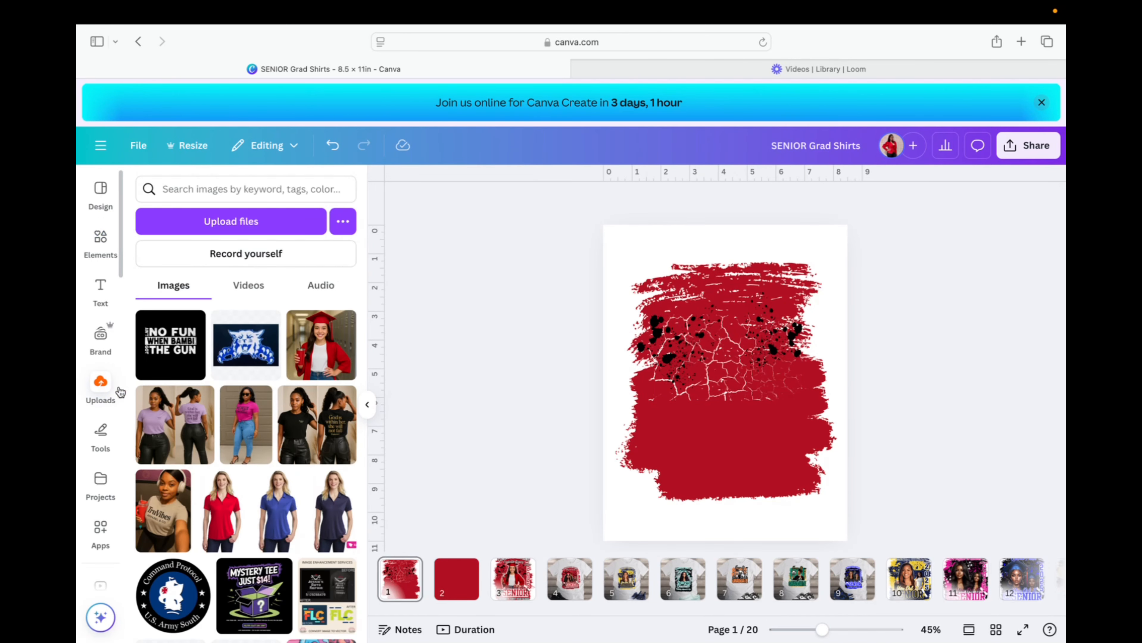
pyautogui.click(329, 365)
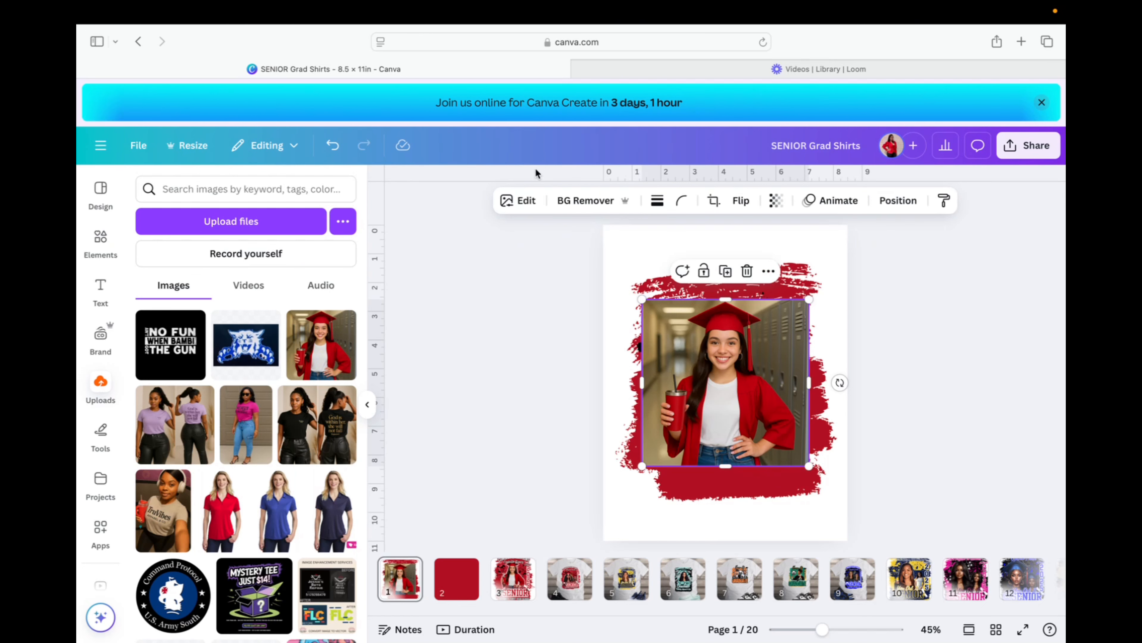
pyautogui.click(599, 202)
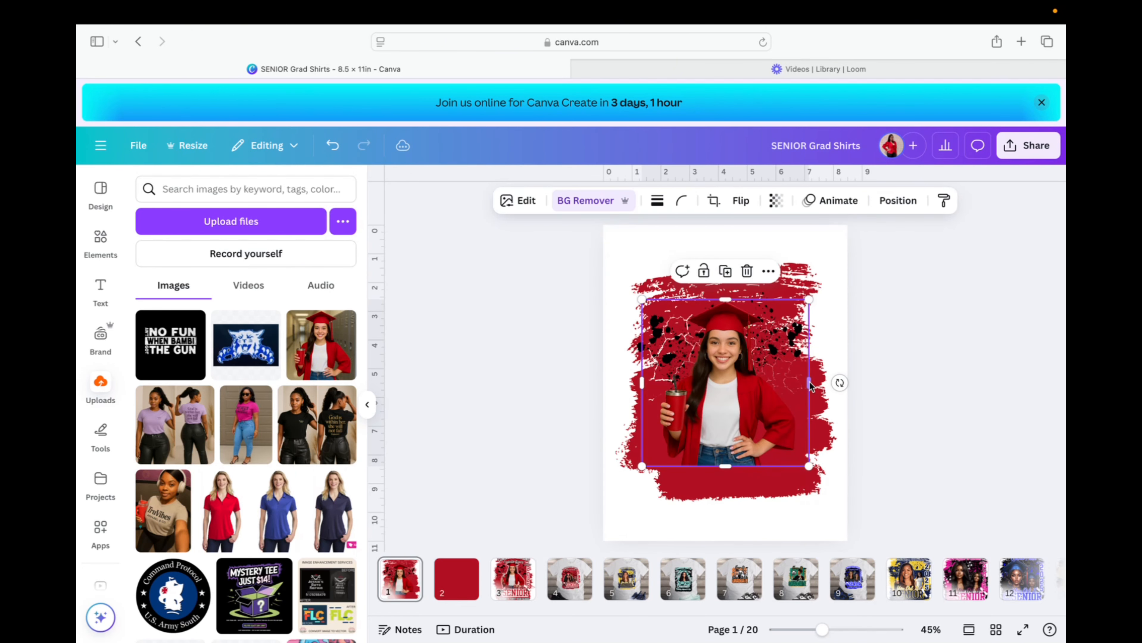
pyautogui.moveTo(809, 385); pyautogui.dragTo(803, 385)
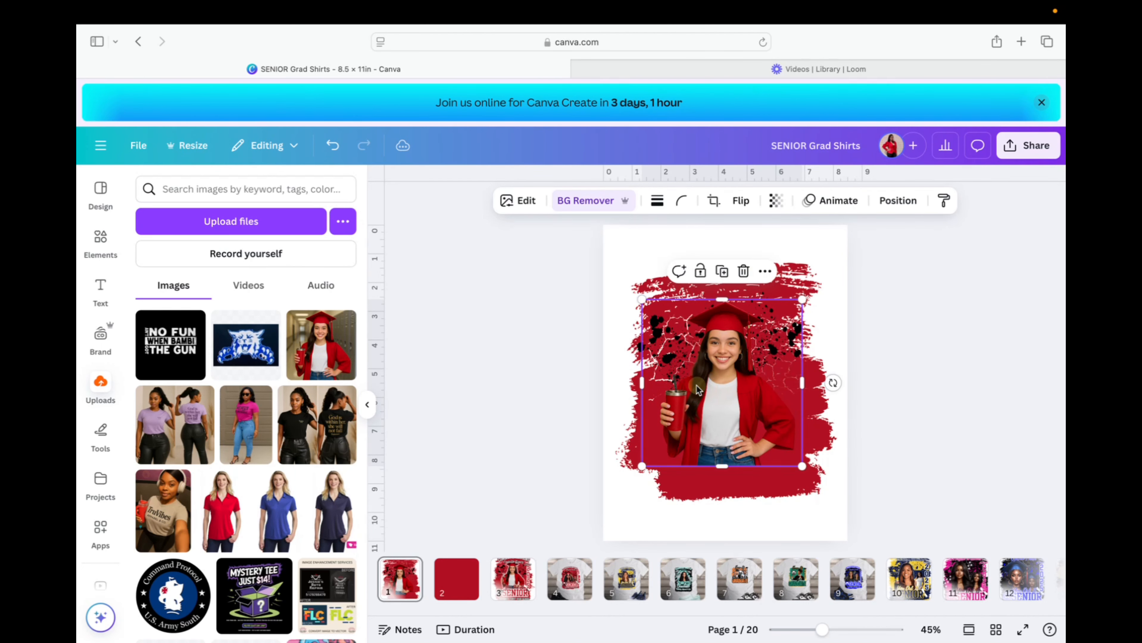
pyautogui.moveTo(643, 384); pyautogui.dragTo(648, 384)
pyautogui.moveTo(732, 414); pyautogui.dragTo(736, 416)
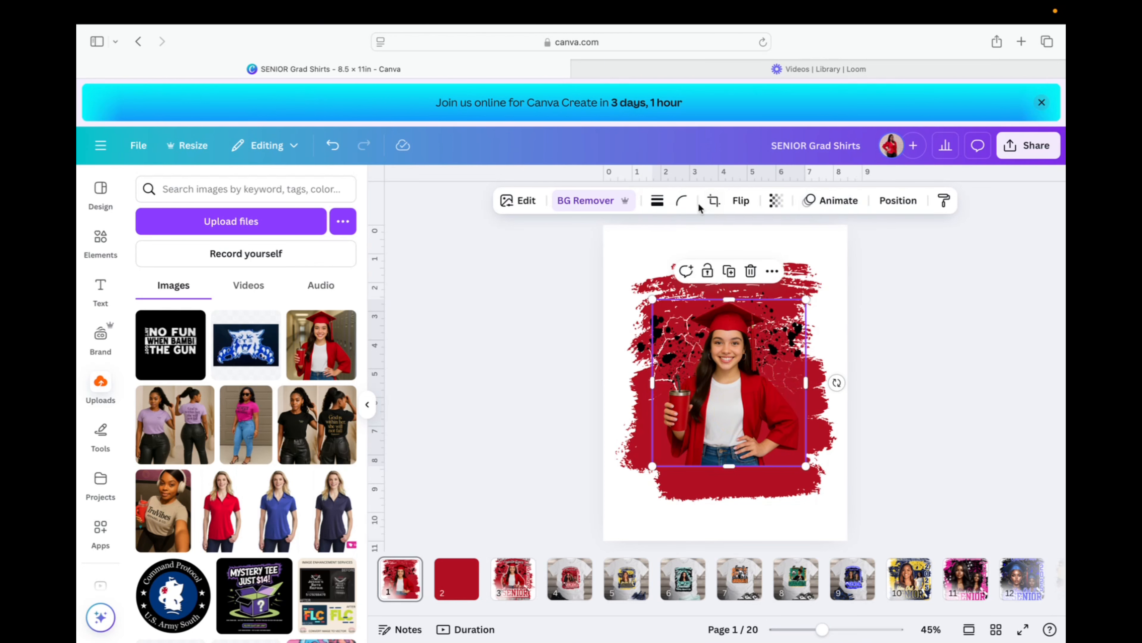
pyautogui.click(524, 201)
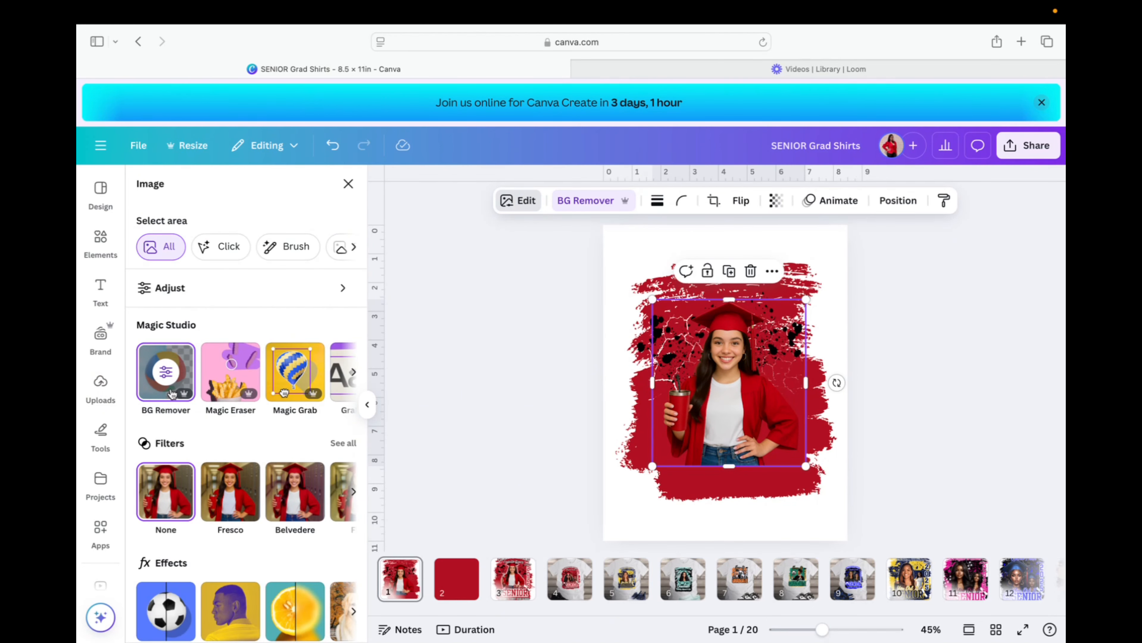
# Give the photo a white Glow shadow with size 30, blur 70 and intensity 100.
pyautogui.scroll(-3, 175, 441)
pyautogui.click(170, 492)
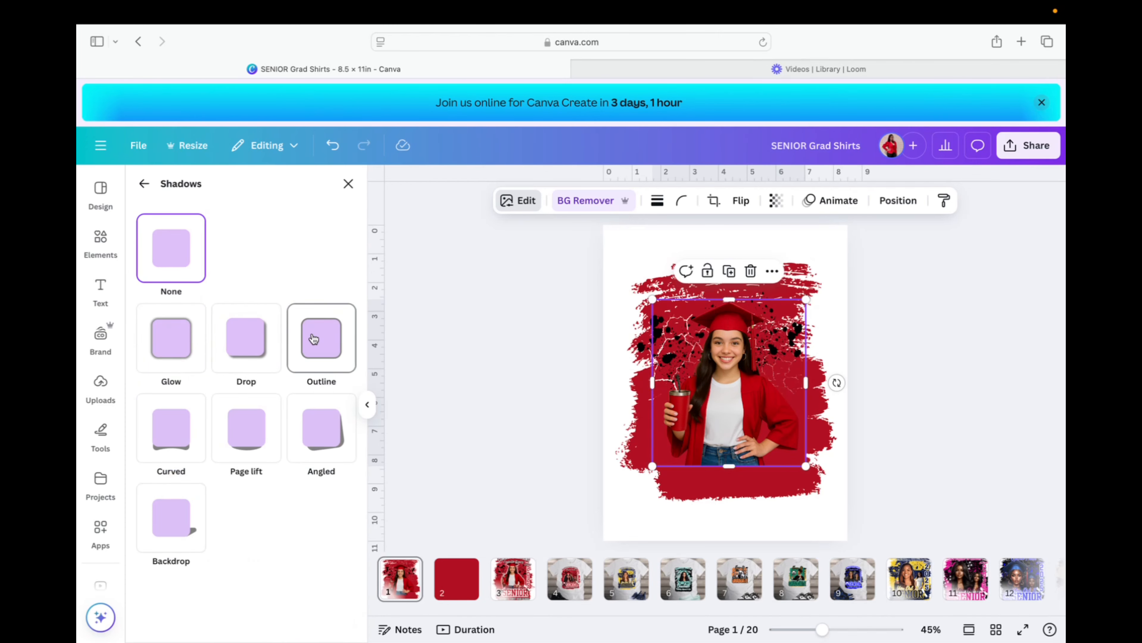
pyautogui.click(170, 344)
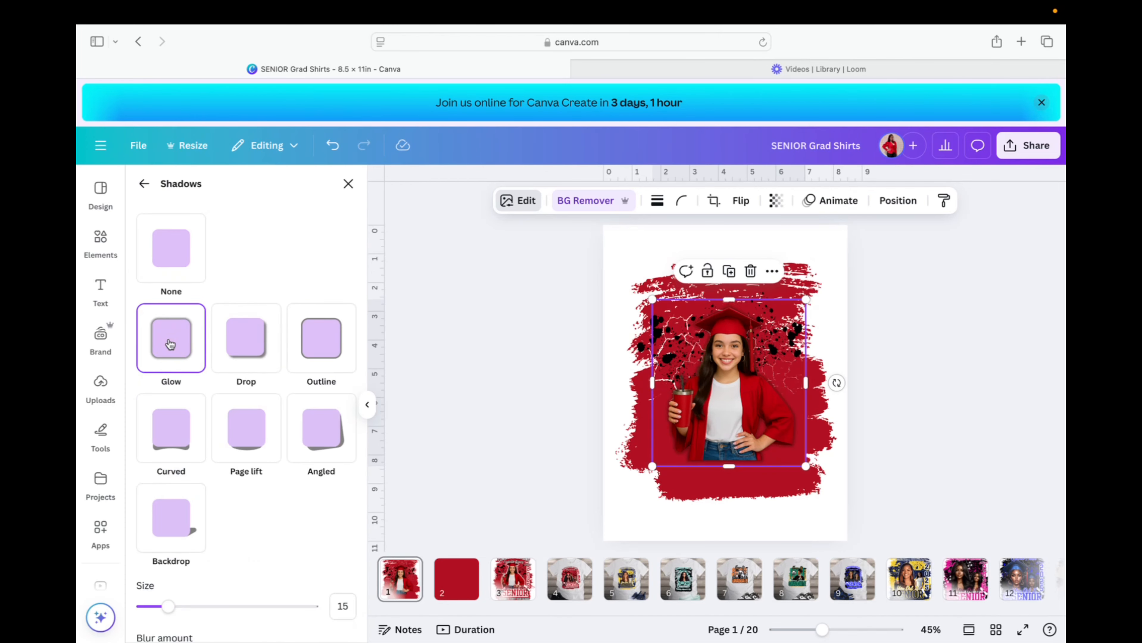
pyautogui.scroll(-4, 261, 536)
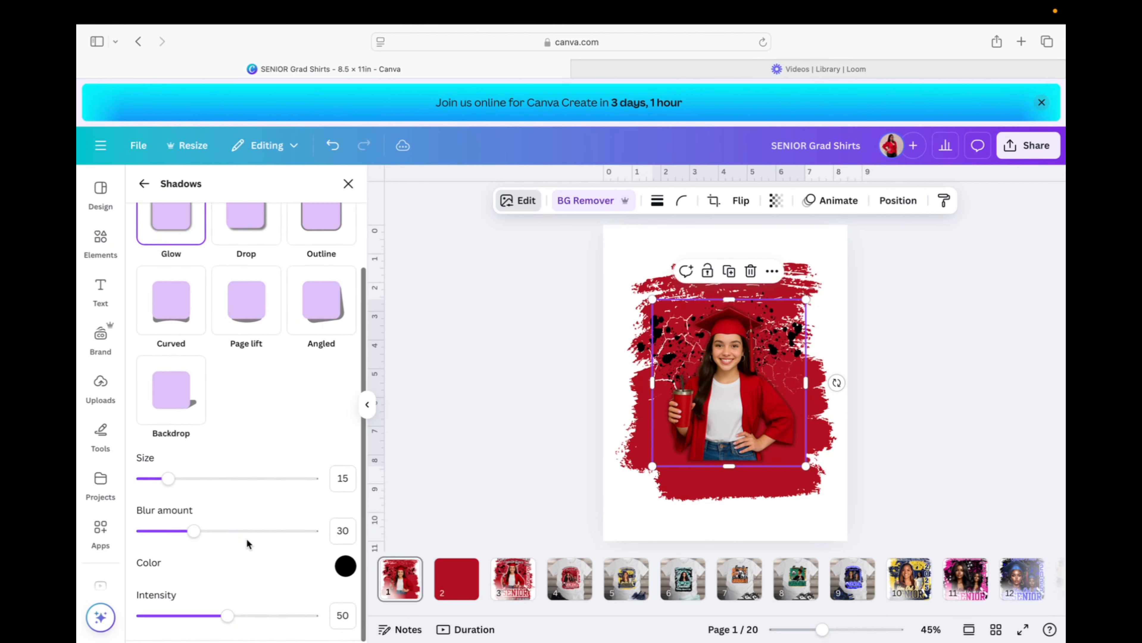
pyautogui.click(345, 568)
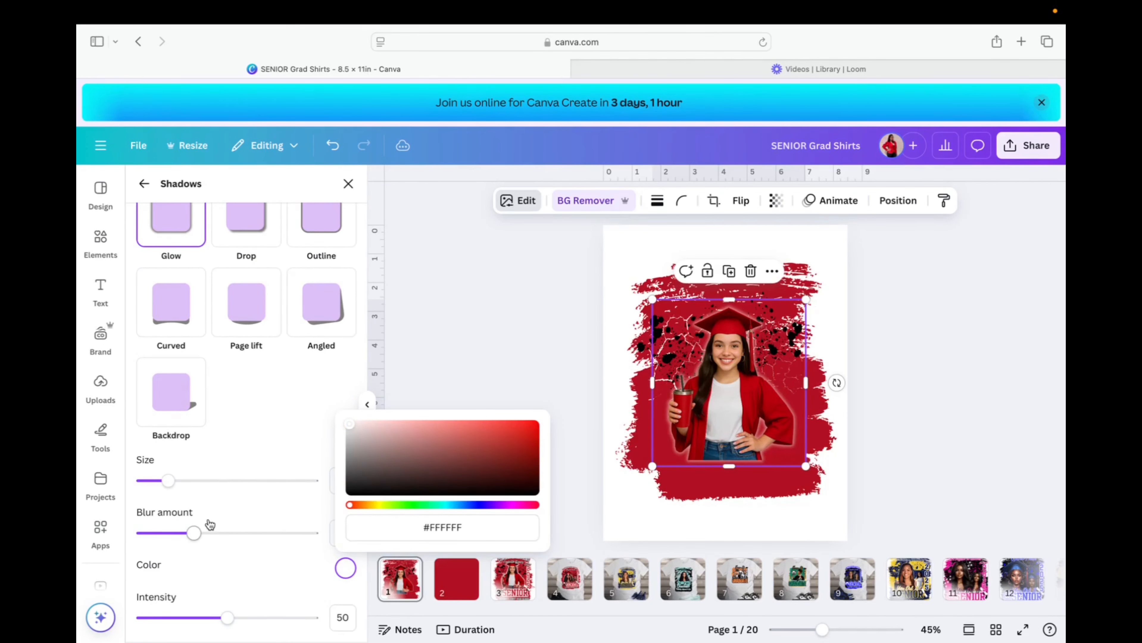
pyautogui.moveTo(228, 620); pyautogui.dragTo(298, 621)
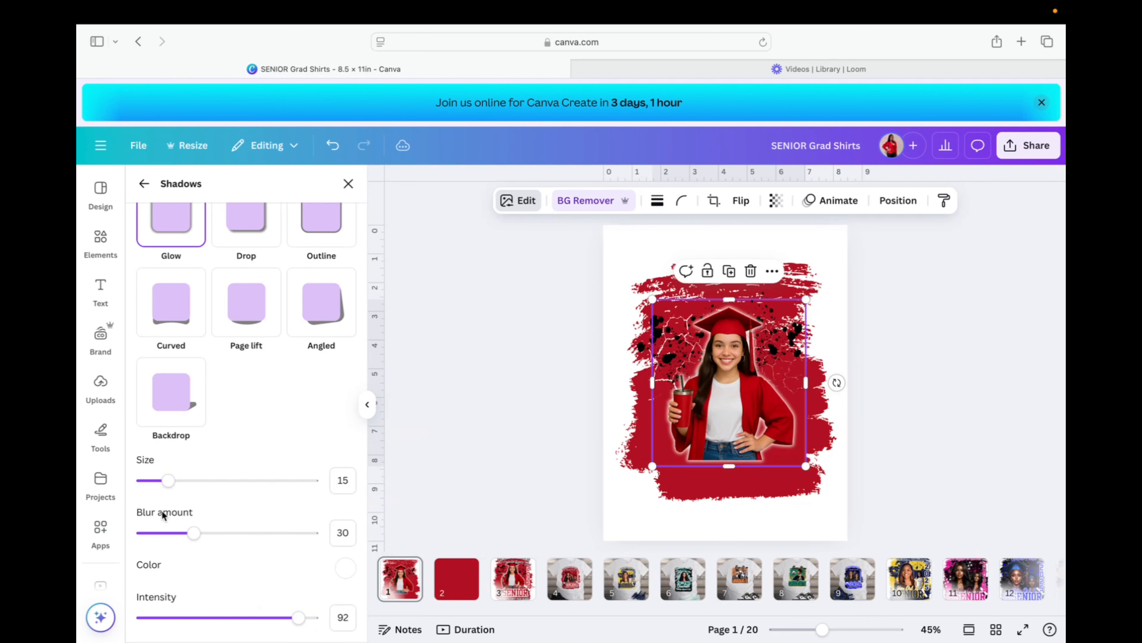
pyautogui.moveTo(173, 485); pyautogui.dragTo(199, 487)
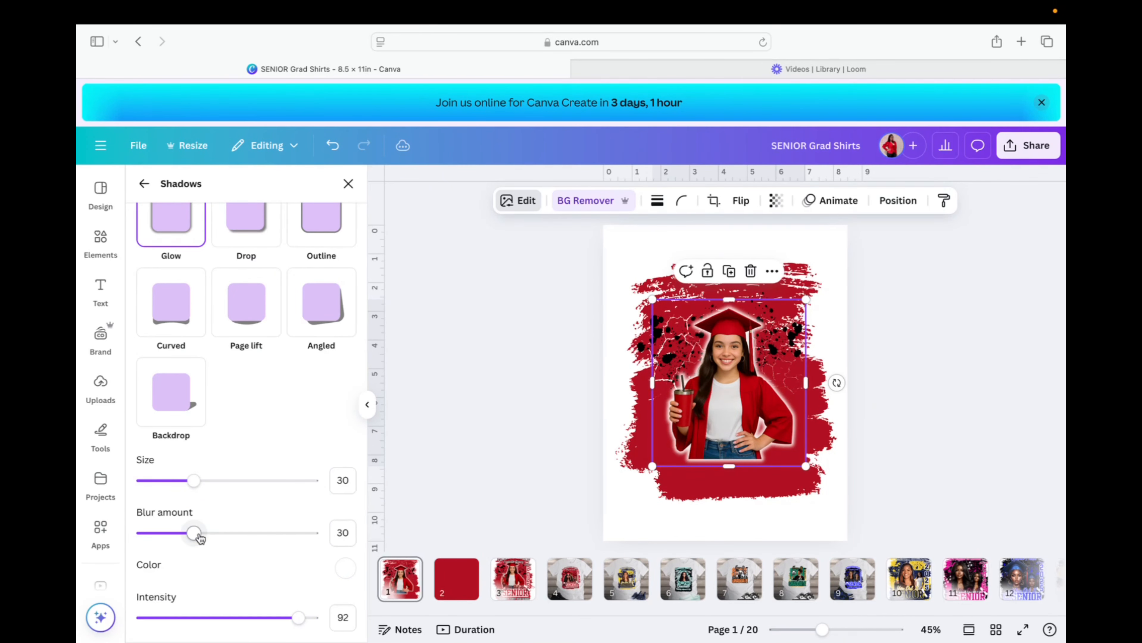
pyautogui.moveTo(193, 533); pyautogui.dragTo(260, 543)
pyautogui.moveTo(260, 542); pyautogui.dragTo(263, 542)
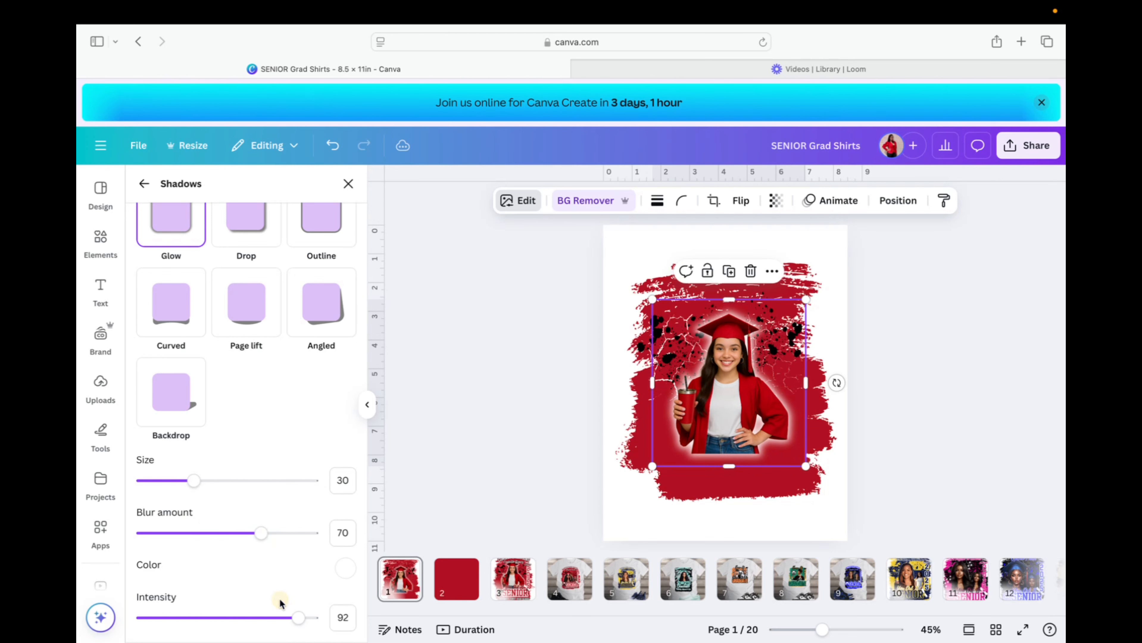
pyautogui.moveTo(300, 624); pyautogui.dragTo(327, 626)
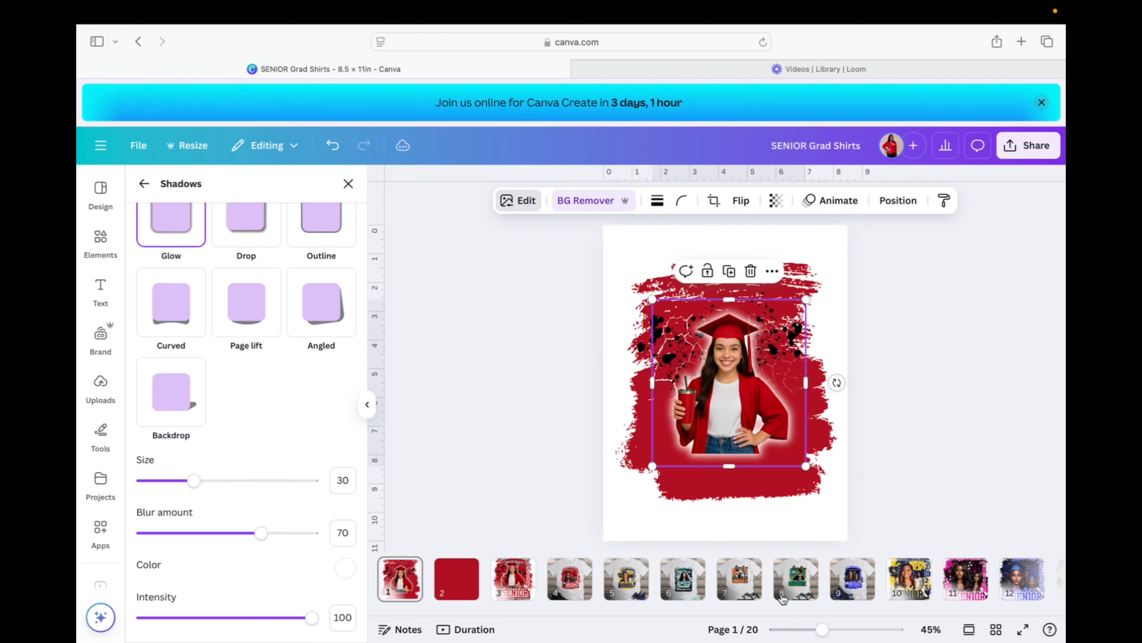
# Trim the photo's bottom, enlarge it, move it up-left, then view page 3.
pyautogui.moveTo(728, 466); pyautogui.dragTo(729, 462)
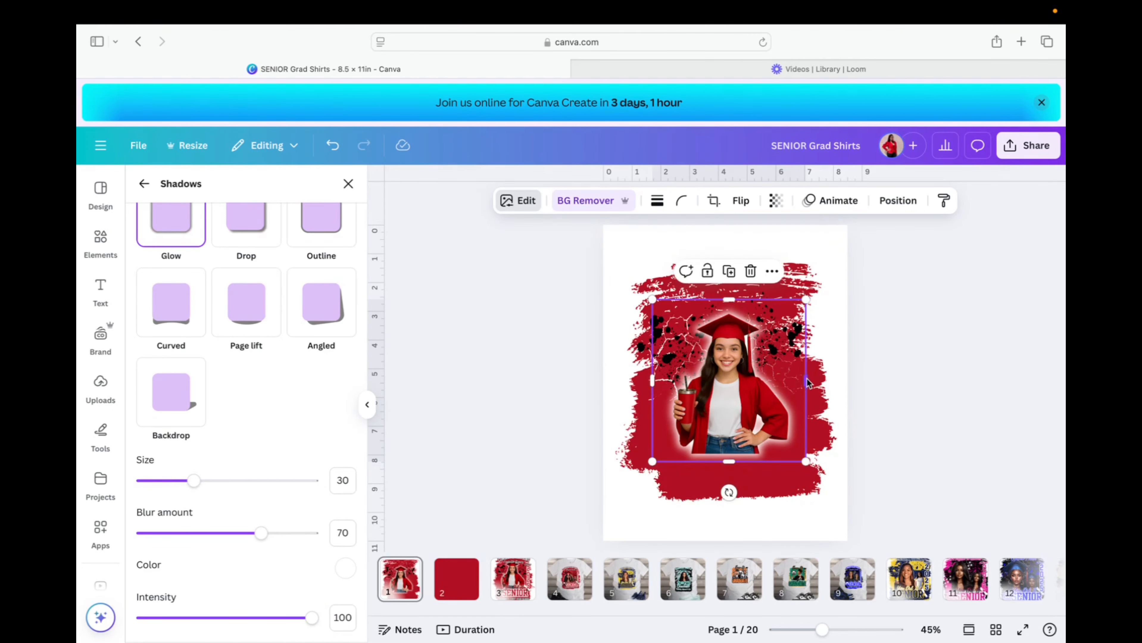
pyautogui.moveTo(805, 461); pyautogui.dragTo(834, 493)
pyautogui.moveTo(766, 442); pyautogui.dragTo(752, 407)
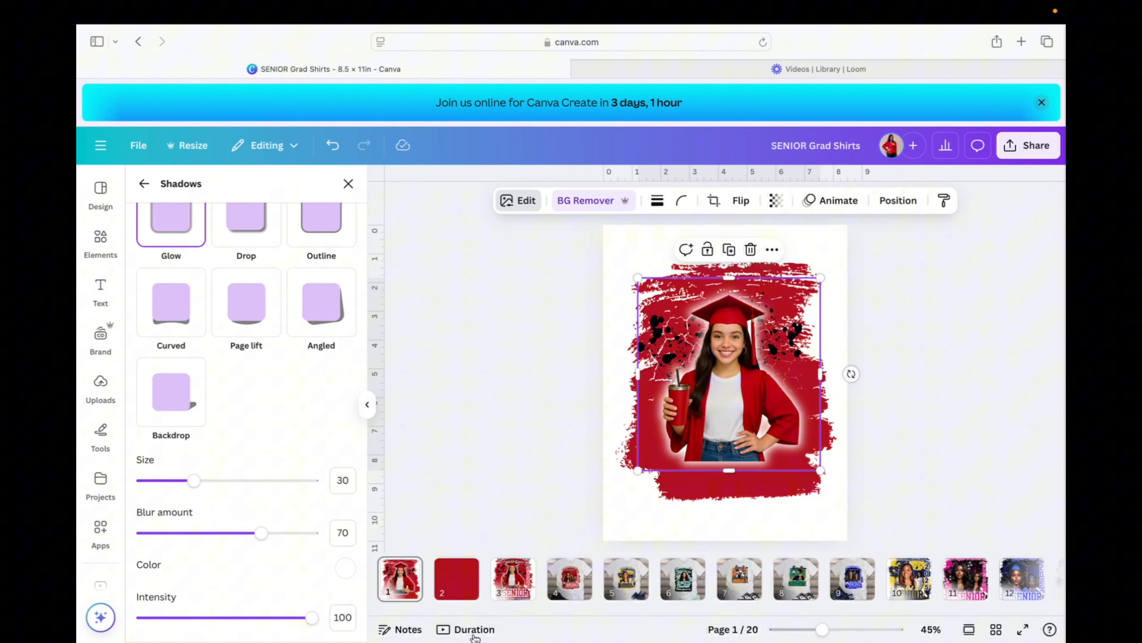
pyautogui.click(521, 583)
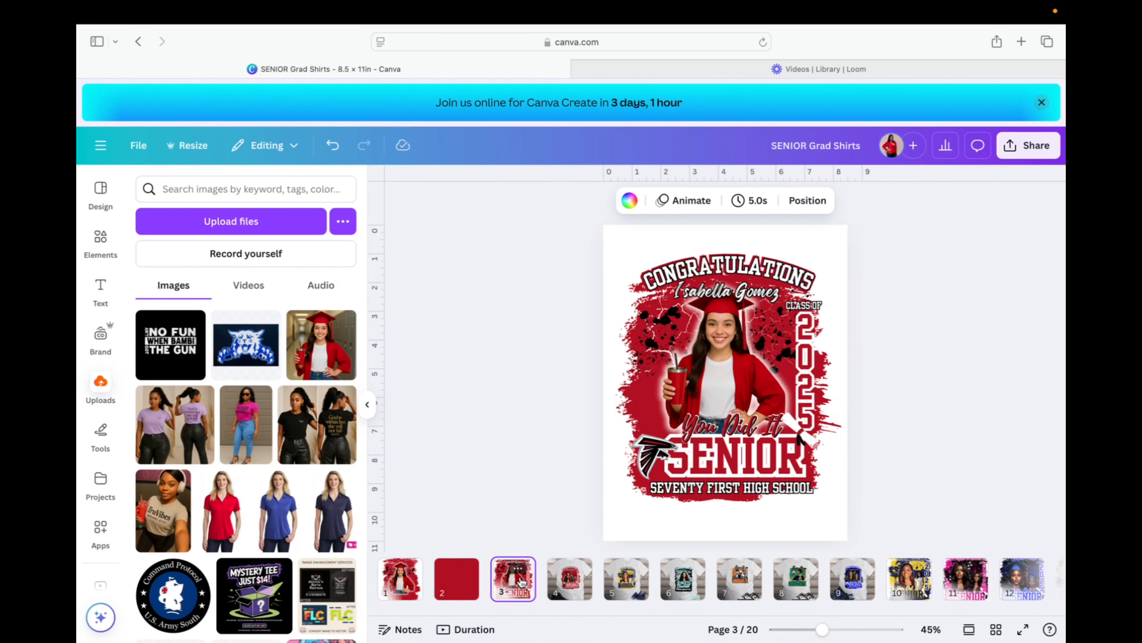
# On page 1, crop the photo's bottom slightly, enlarge it to about 6.8 × 6.7, and centre it.
pyautogui.click(407, 583)
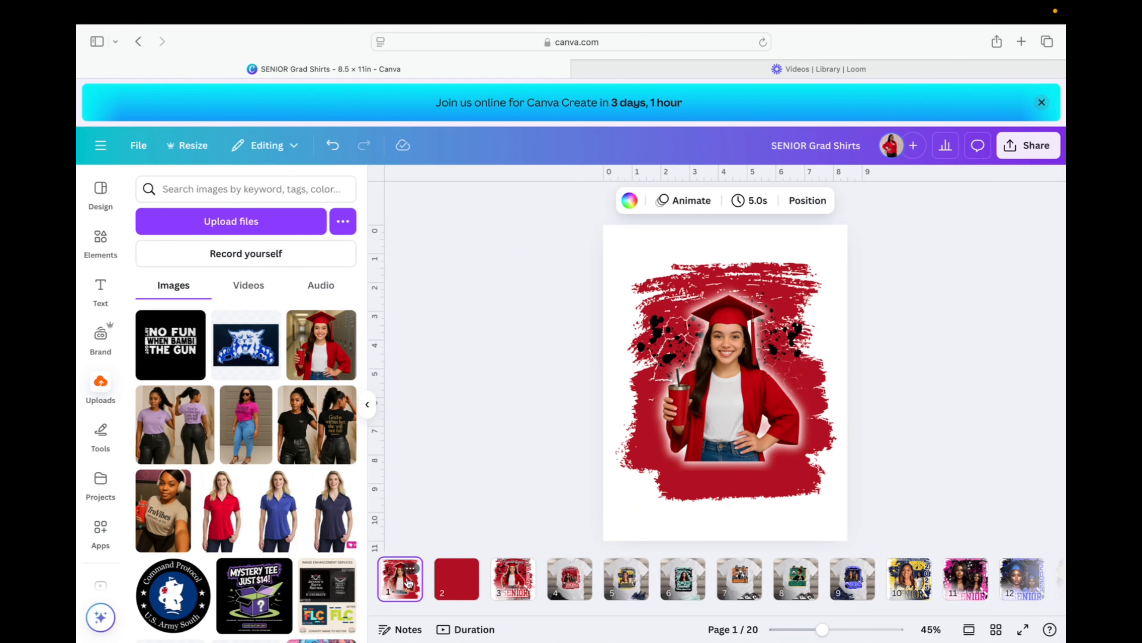
pyautogui.click(720, 412)
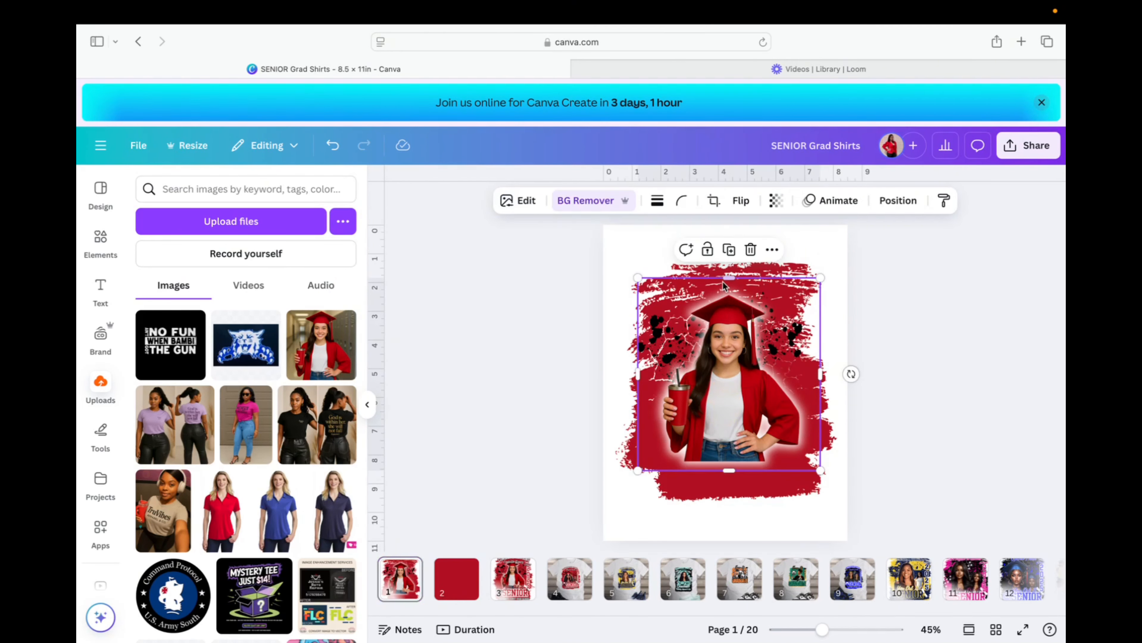
pyautogui.moveTo(730, 472); pyautogui.dragTo(729, 467)
pyautogui.moveTo(818, 287); pyautogui.dragTo(831, 275)
pyautogui.moveTo(778, 413); pyautogui.dragTo(771, 418)
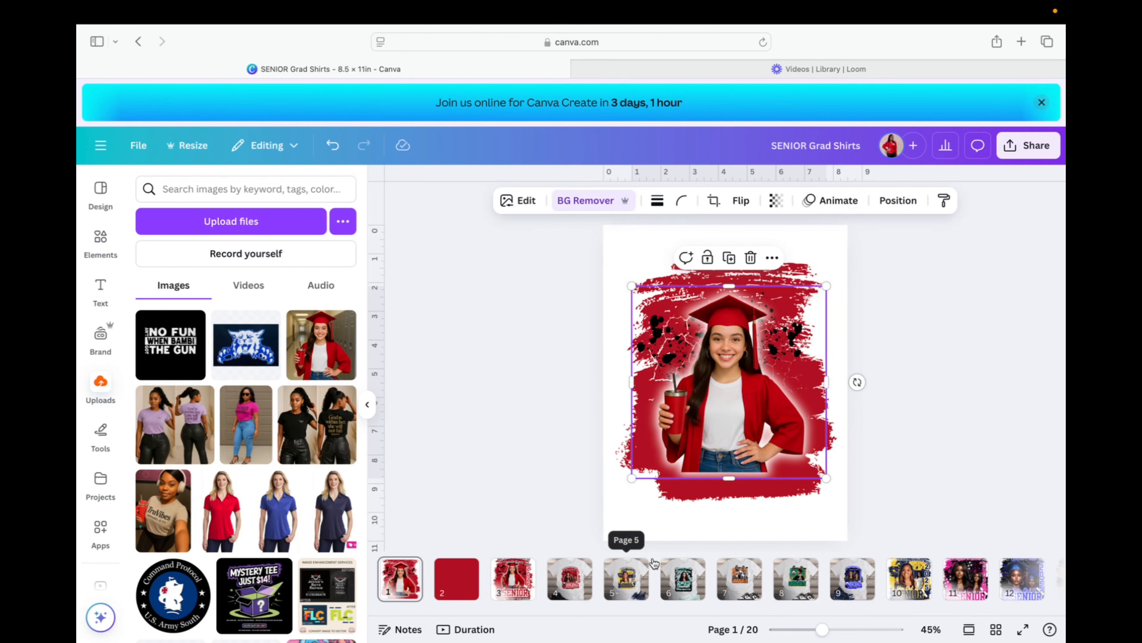
# Add an enlarged black text box reading CONGRATULATIONS in Freshman at size 21.9.
pyautogui.press('t')
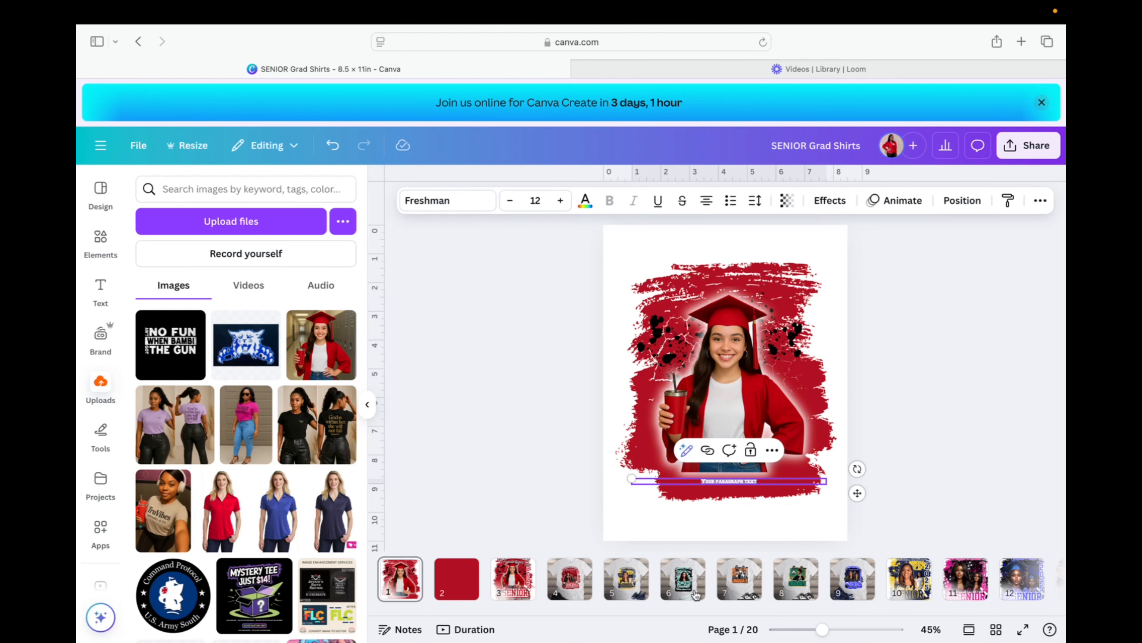
pyautogui.moveTo(631, 479); pyautogui.dragTo(471, 370)
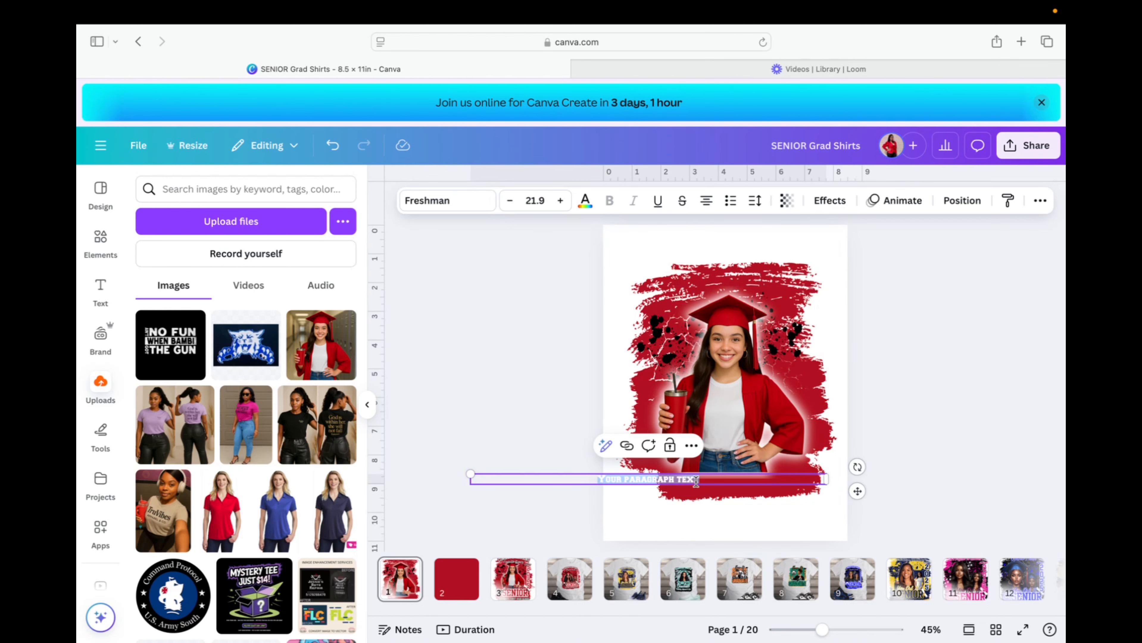
pyautogui.press('BackSpace')
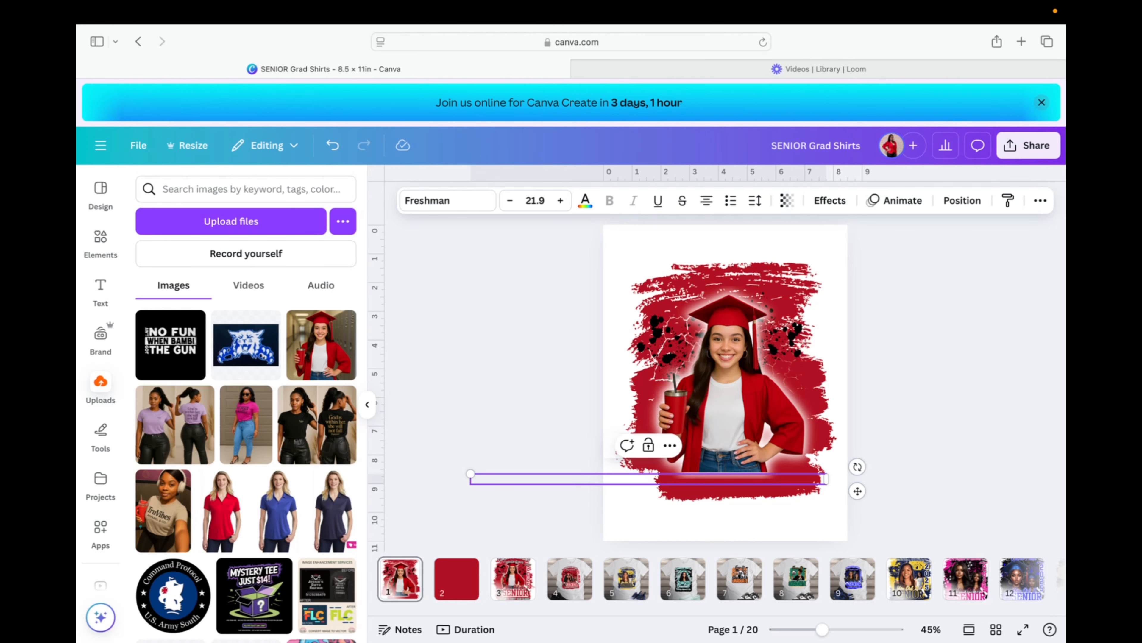
pyautogui.click(585, 200)
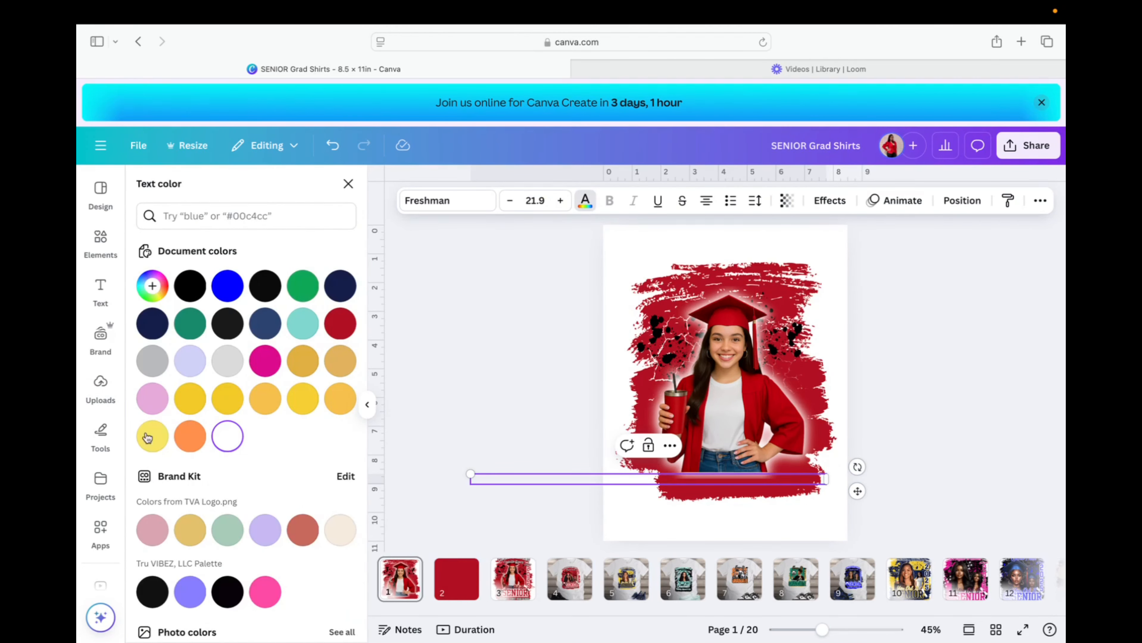
pyautogui.click(150, 592)
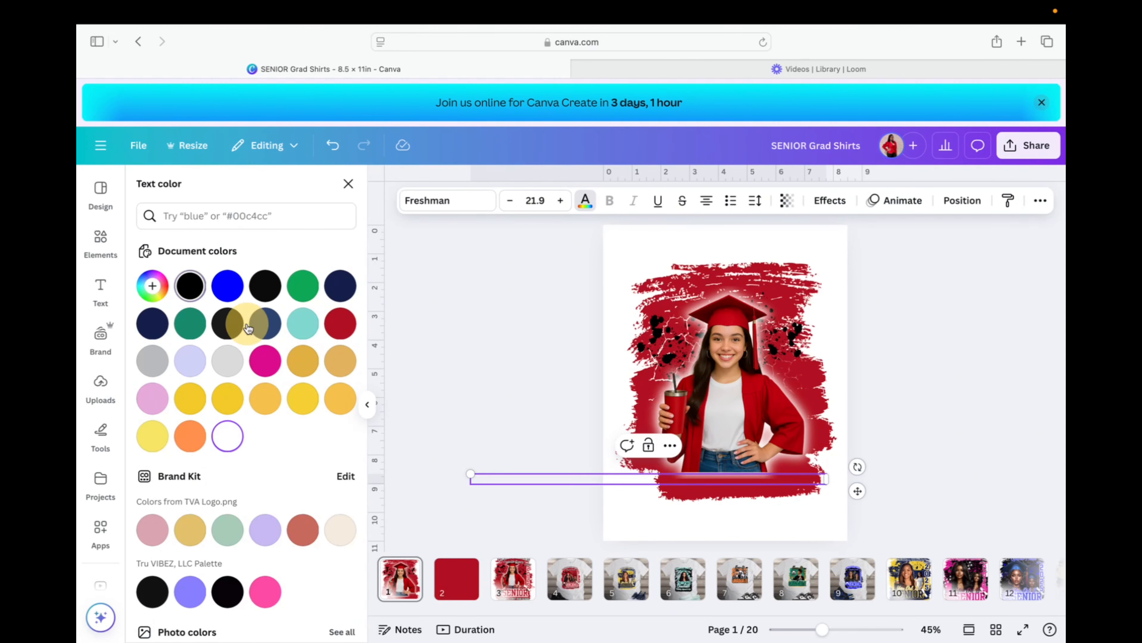
pyautogui.write('CC')
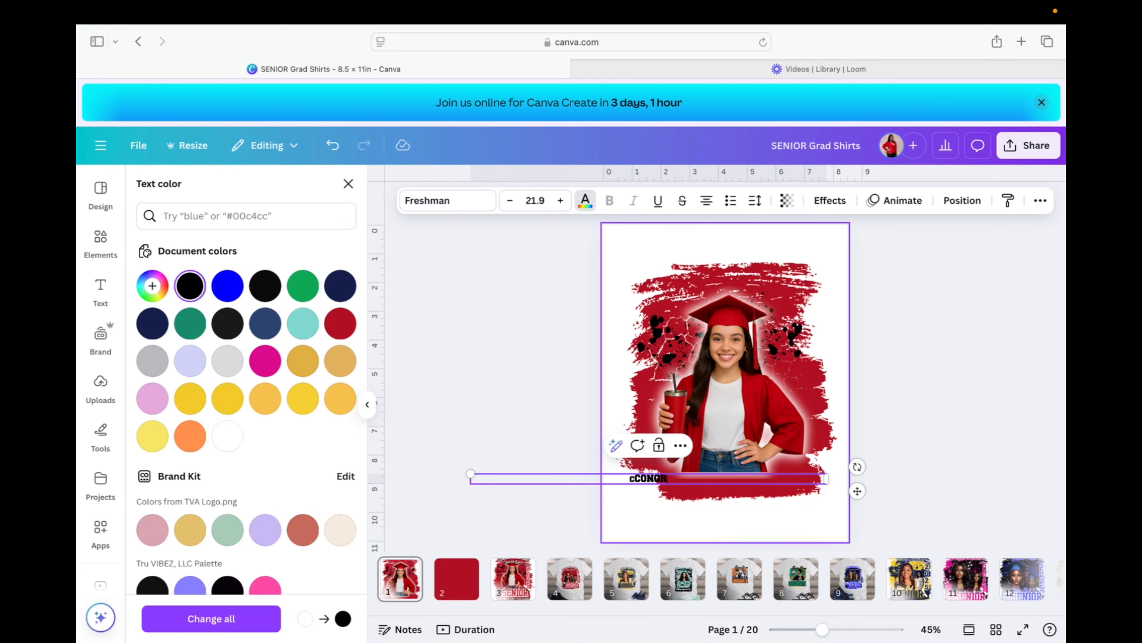
pyautogui.write('ONGRATULATIONS')
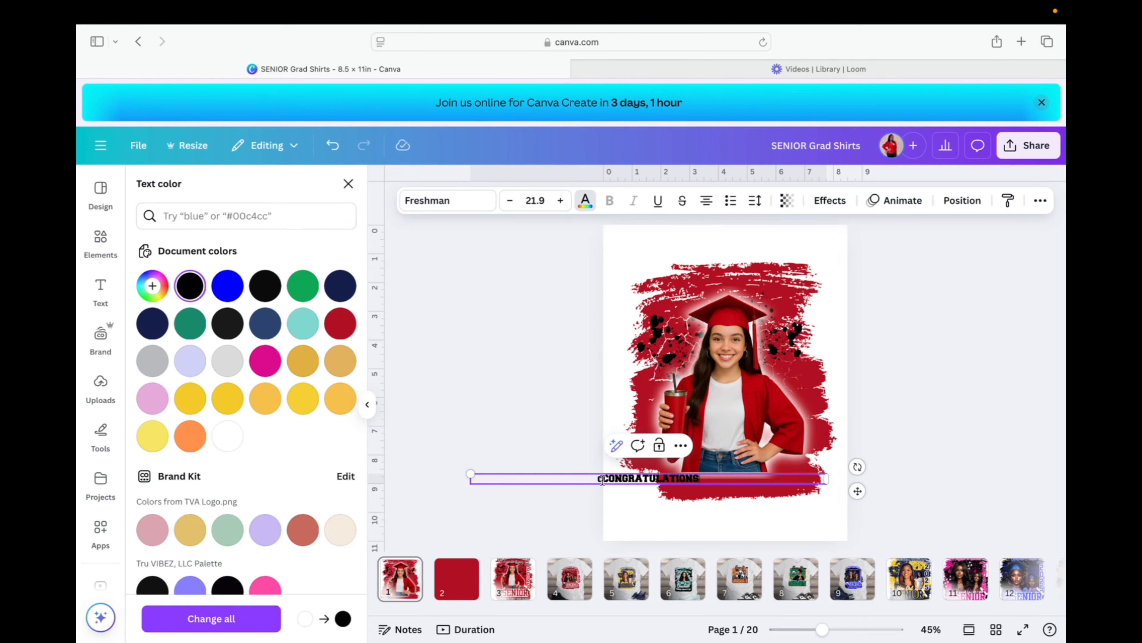
pyautogui.press('BackSpace')
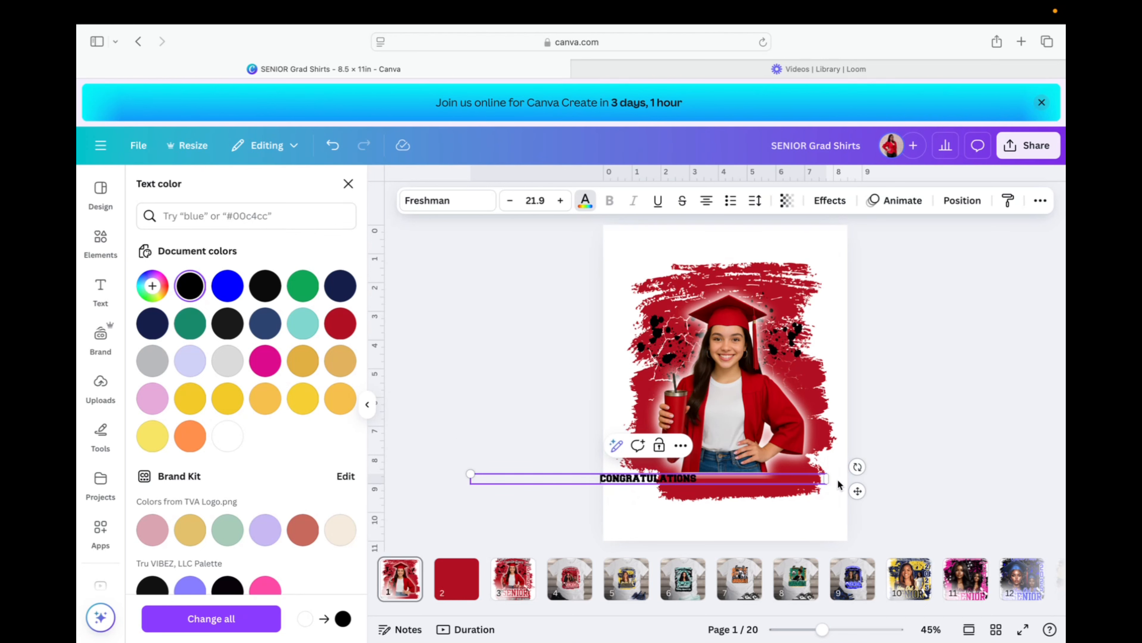
# Narrow the CONGRATULATIONS text box and enlarge the text to size 46.4.
pyautogui.moveTo(827, 484); pyautogui.dragTo(834, 291)
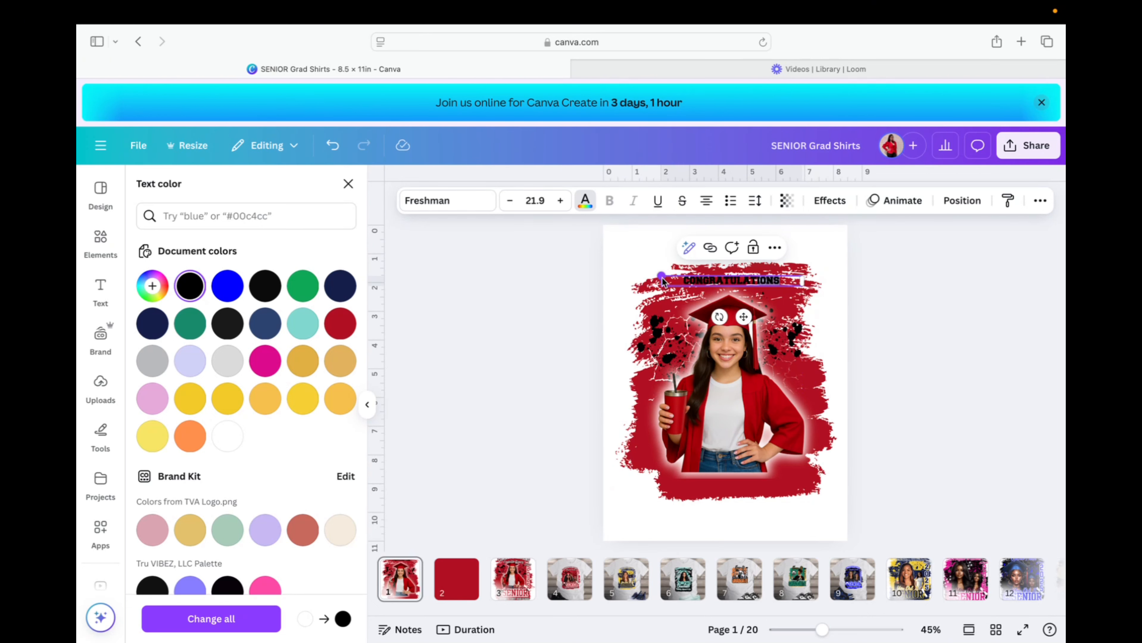
pyautogui.moveTo(661, 276); pyautogui.dragTo(505, 264)
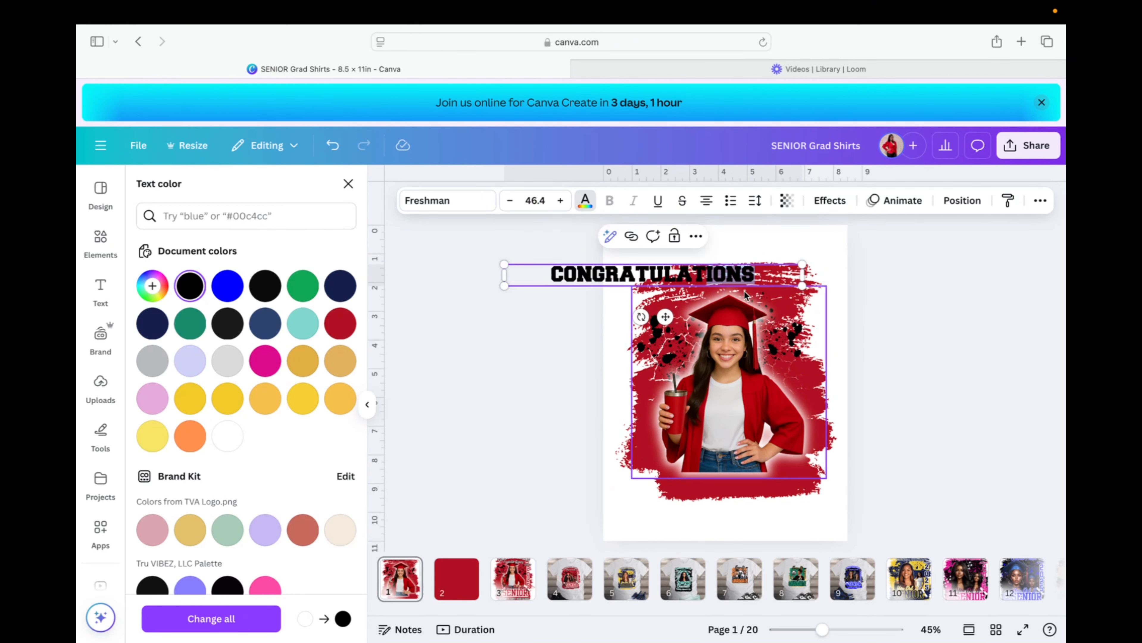
pyautogui.click(795, 261)
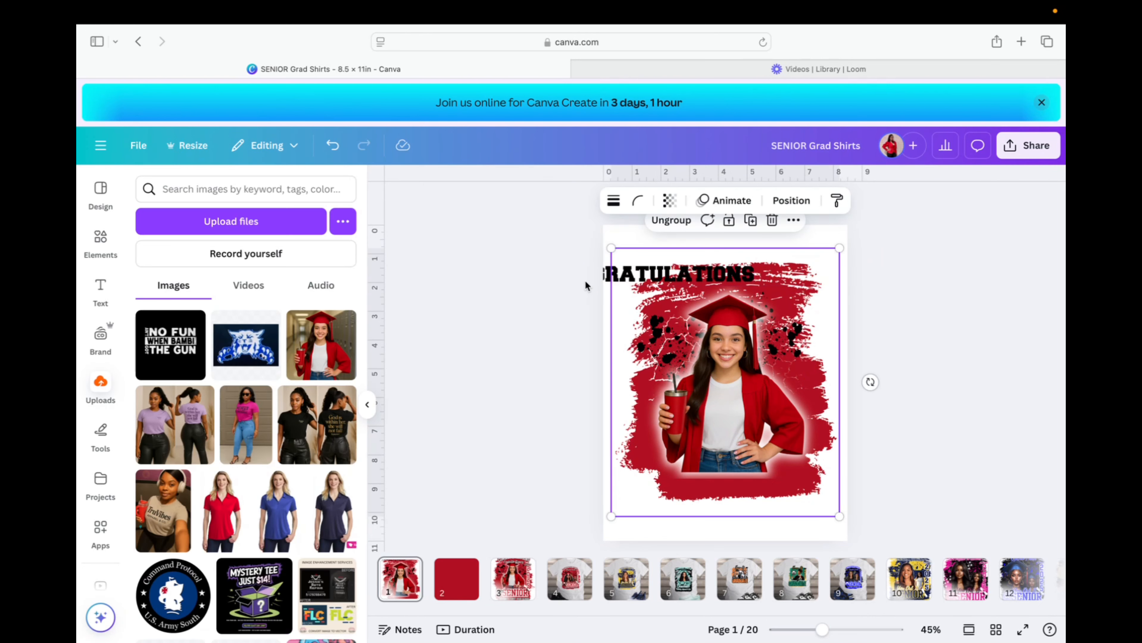
pyautogui.click(557, 281)
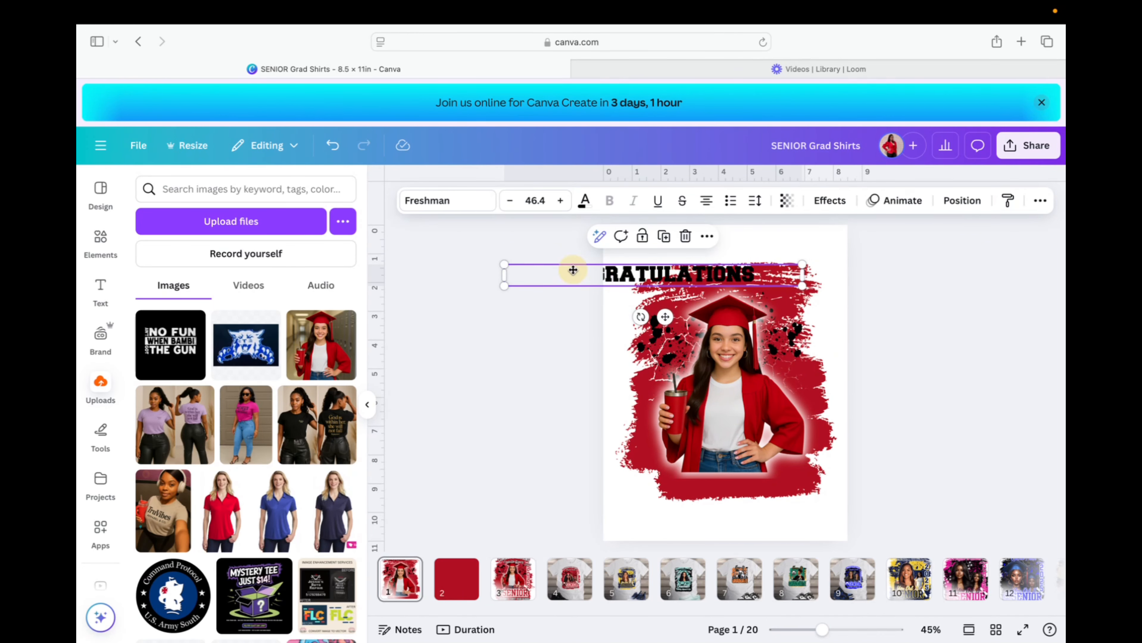
# Move CONGRATULATIONS to the top of the page, fit its box, and centre it above the photo.
pyautogui.moveTo(573, 271); pyautogui.dragTo(630, 251)
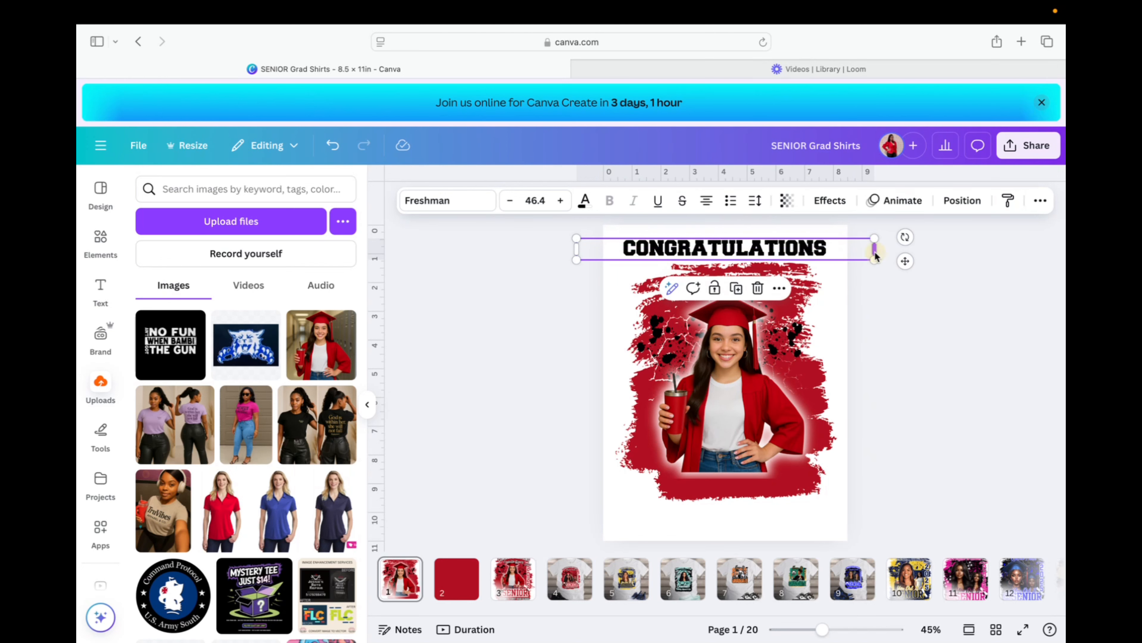
pyautogui.moveTo(874, 252); pyautogui.dragTo(824, 253)
pyautogui.moveTo(734, 247); pyautogui.dragTo(764, 255)
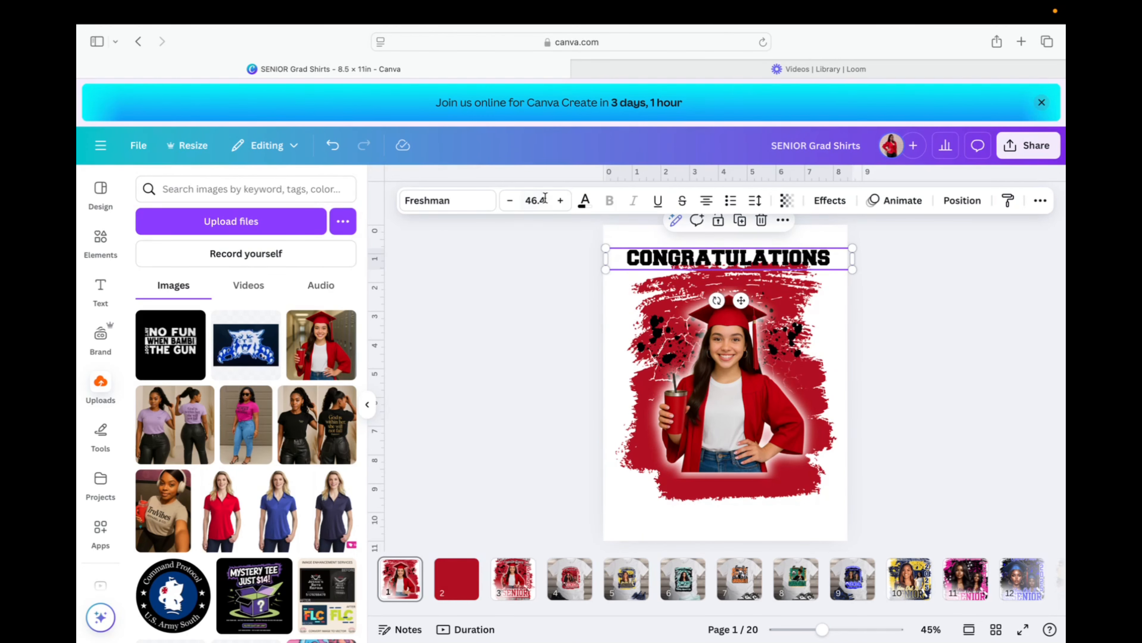
# Make the CONGRATULATIONS text white.
pyautogui.click(586, 202)
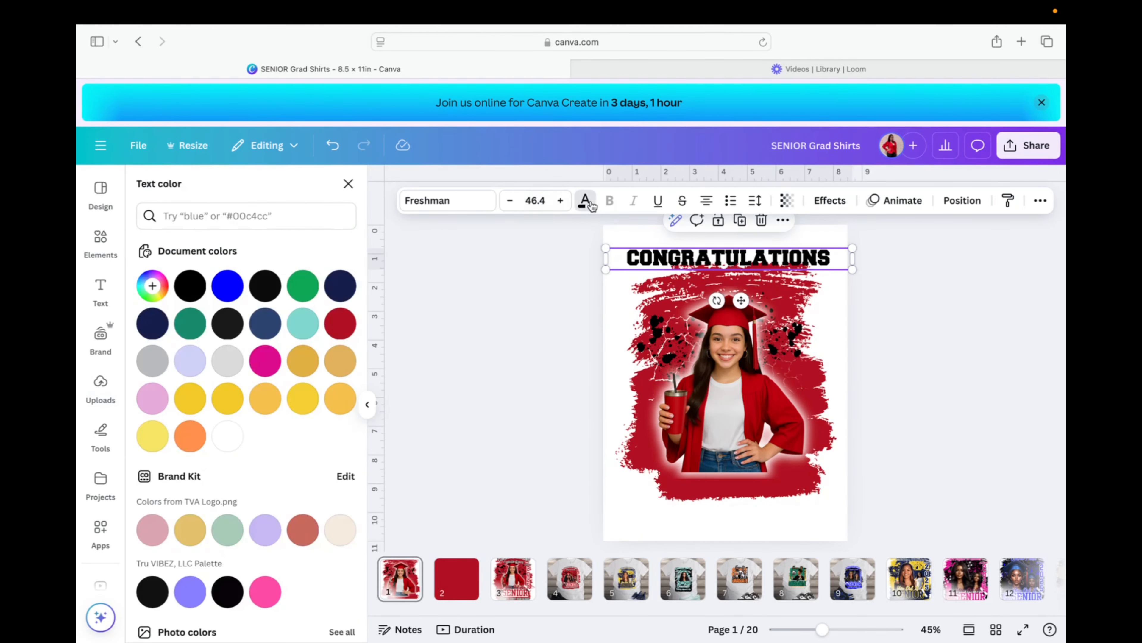
pyautogui.click(829, 200)
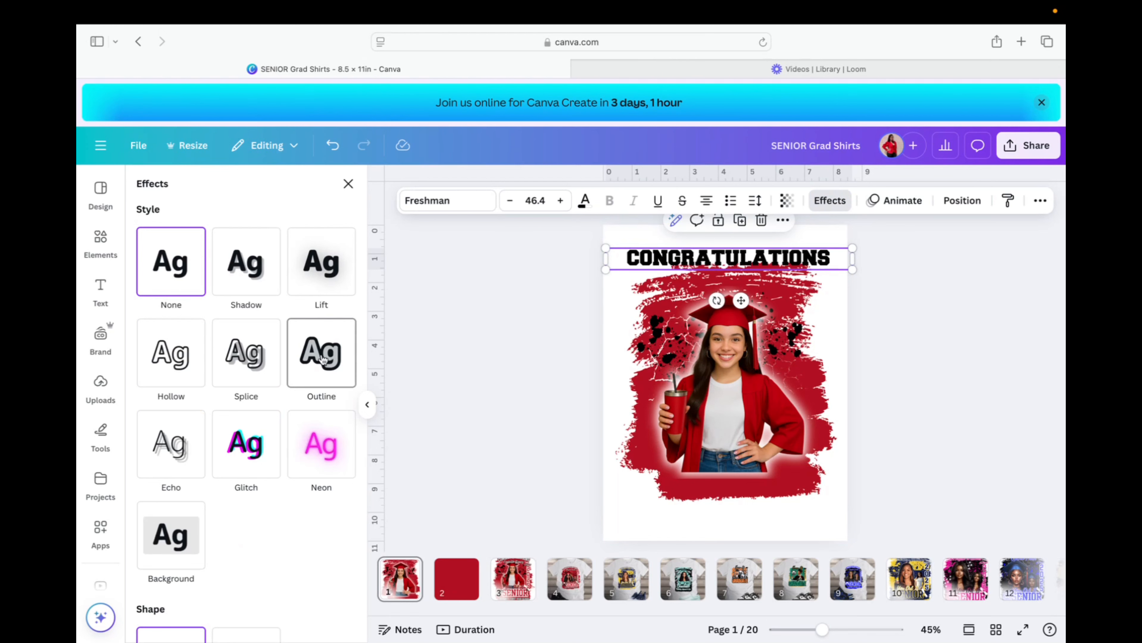
pyautogui.click(584, 204)
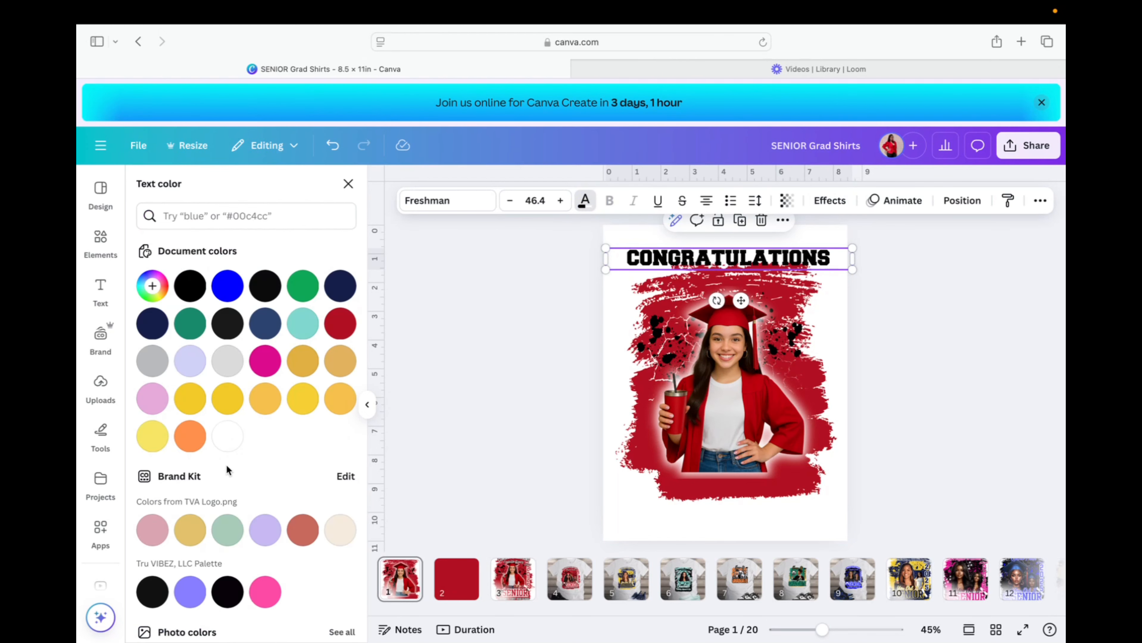
pyautogui.click(228, 436)
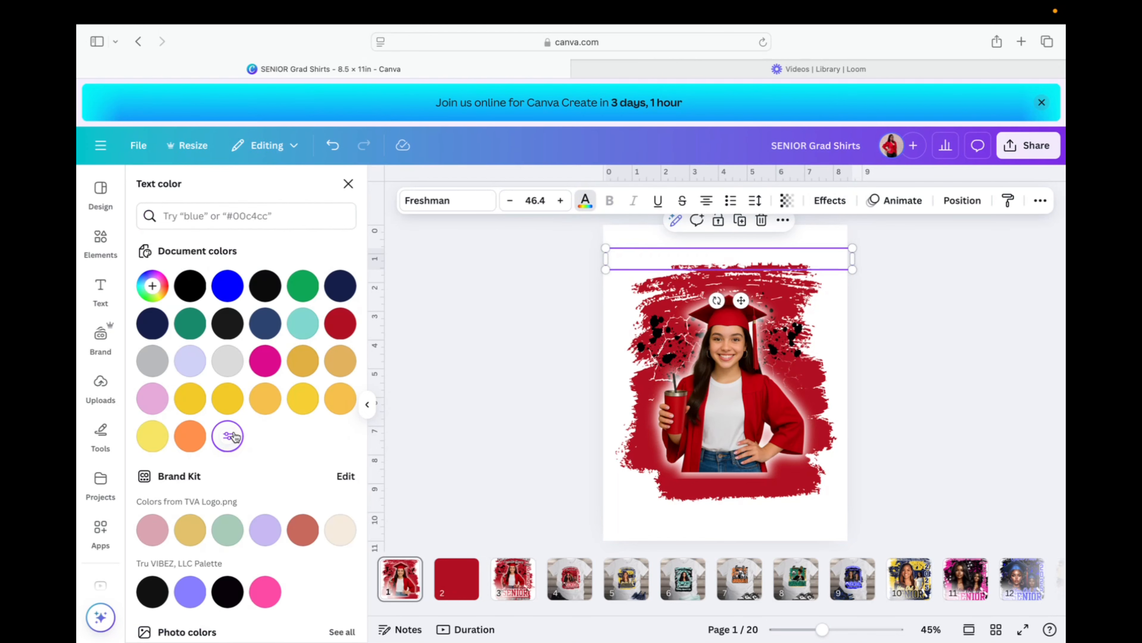
# Add a black Outline effect to CONGRATULATIONS with thickness about 181.
pyautogui.click(842, 202)
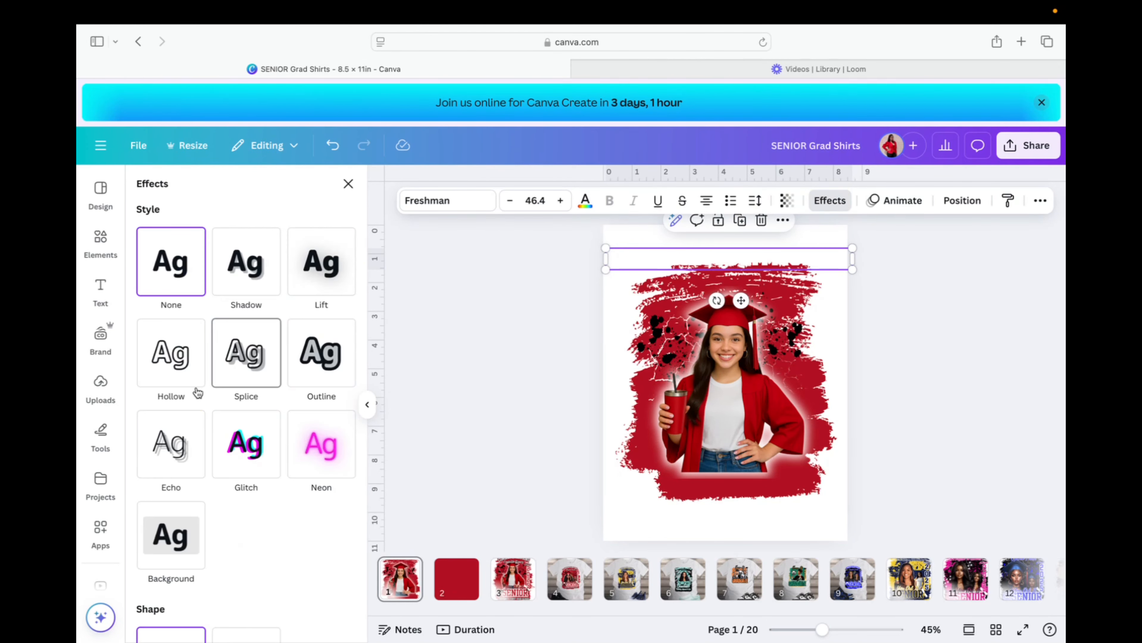
pyautogui.click(329, 361)
pyautogui.click(345, 472)
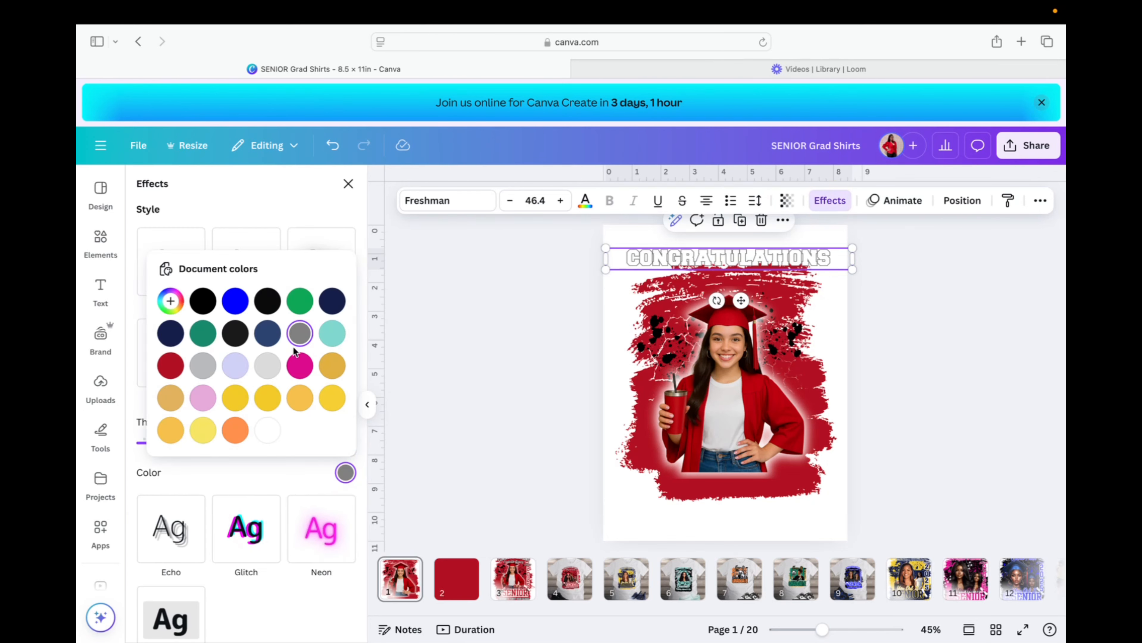
pyautogui.click(203, 301)
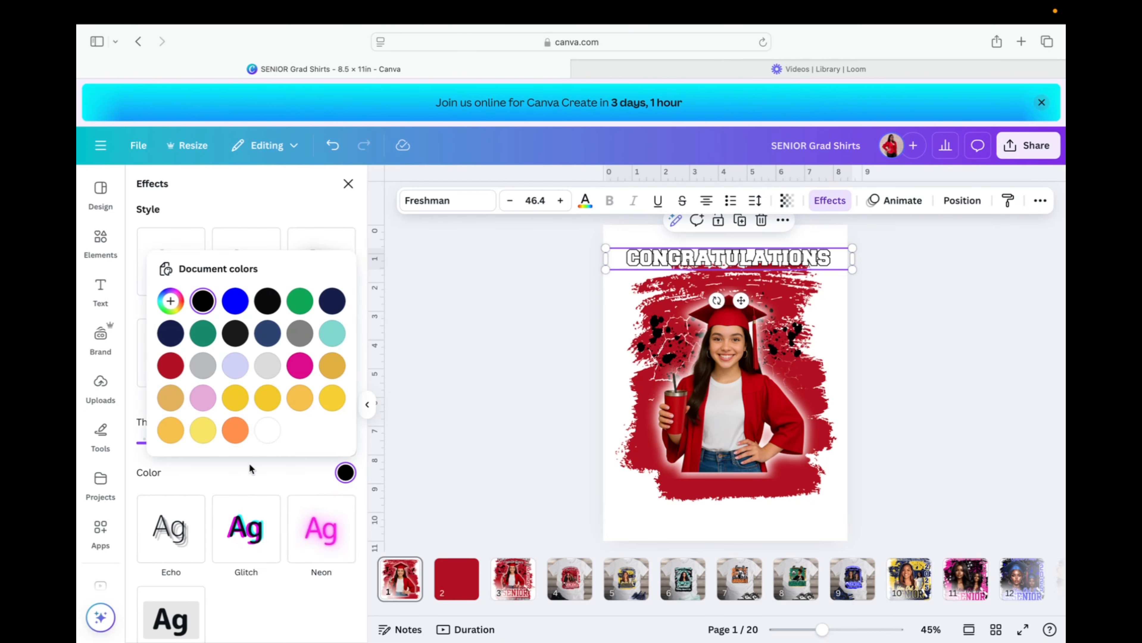
pyautogui.click(257, 480)
pyautogui.moveTo(179, 443); pyautogui.dragTo(283, 449)
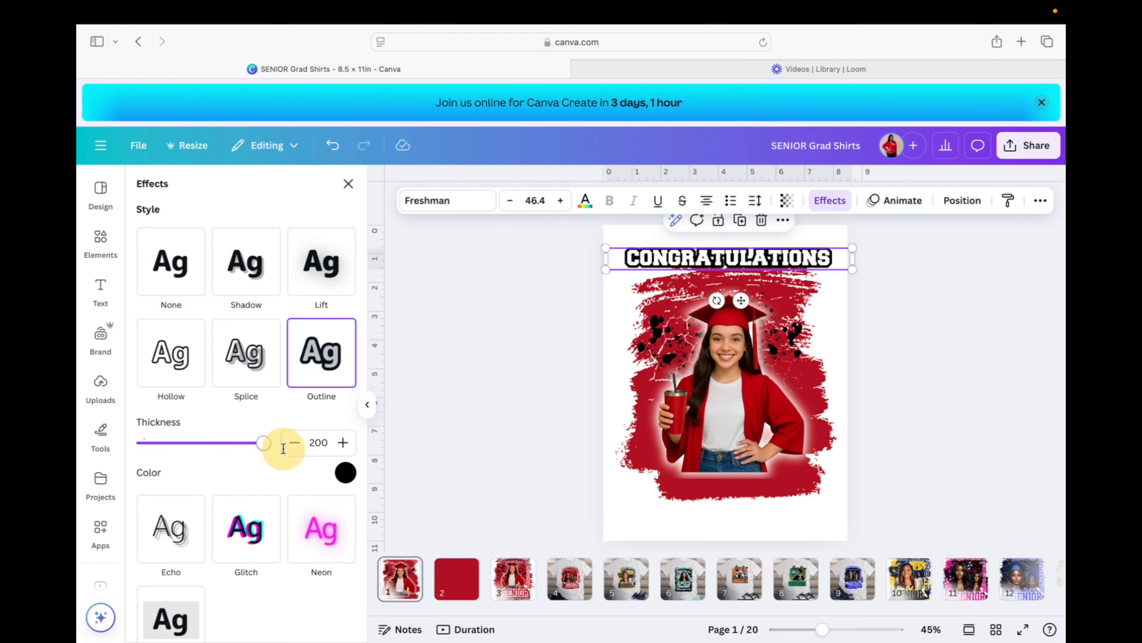
pyautogui.moveTo(284, 448); pyautogui.dragTo(254, 455)
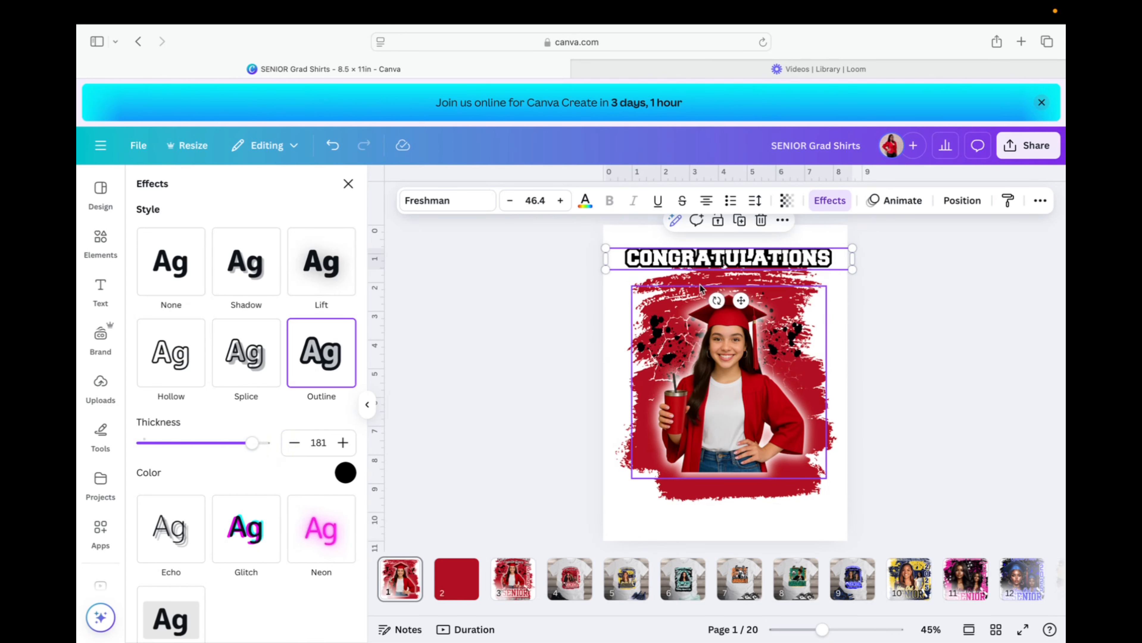
# Duplicate CONGRATULATIONS and place the copy just below the original.
pyautogui.click(738, 221)
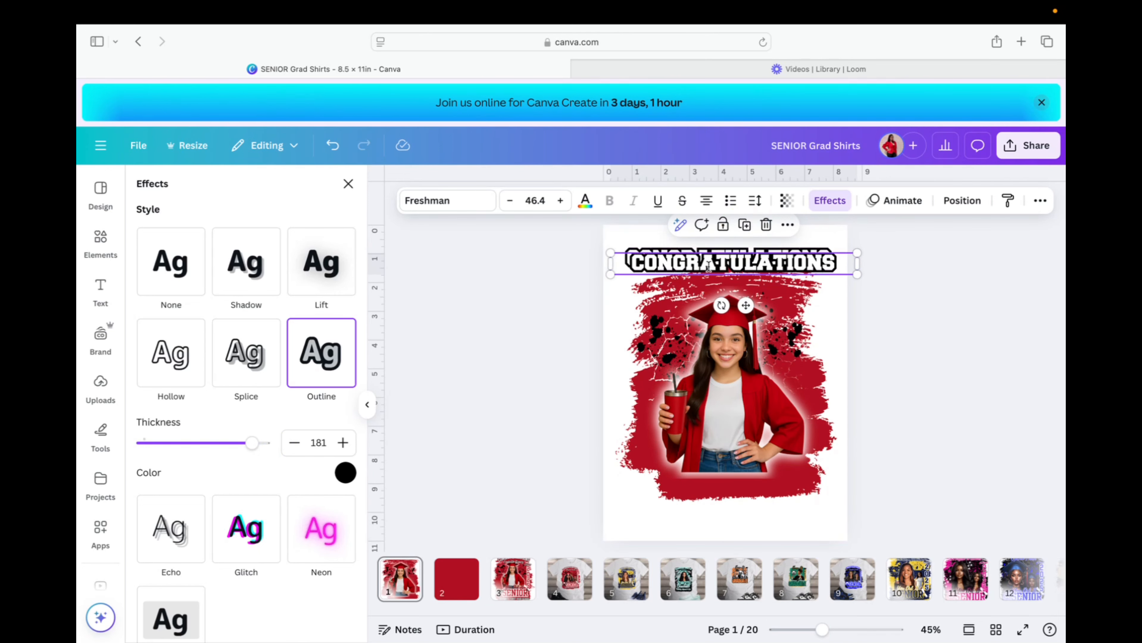
pyautogui.moveTo(697, 263); pyautogui.dragTo(690, 279)
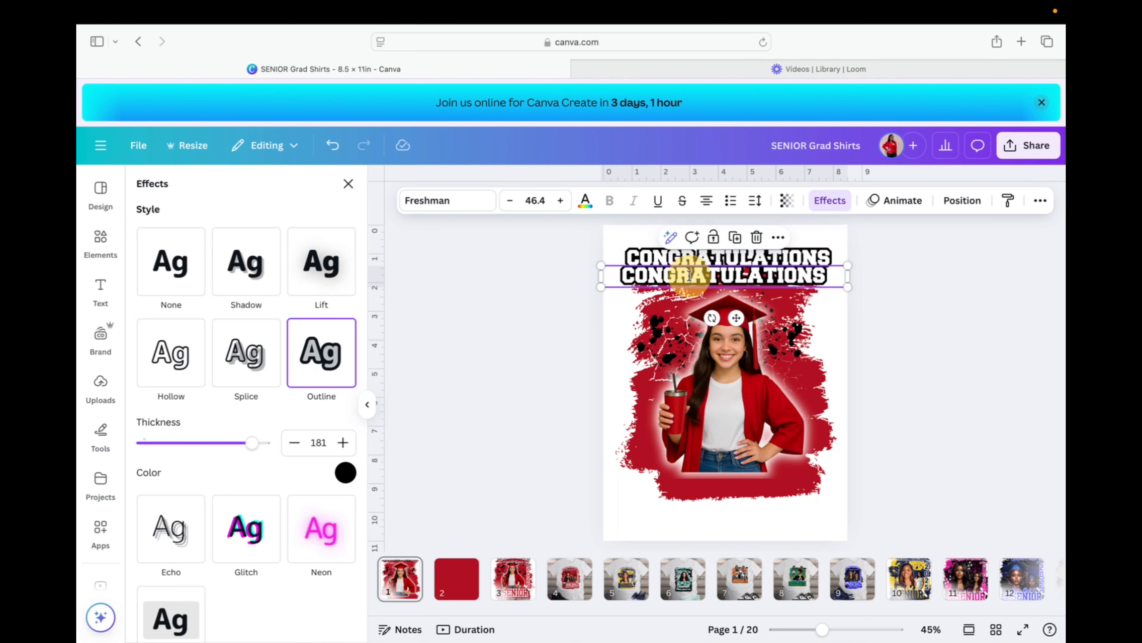
pyautogui.click(518, 589)
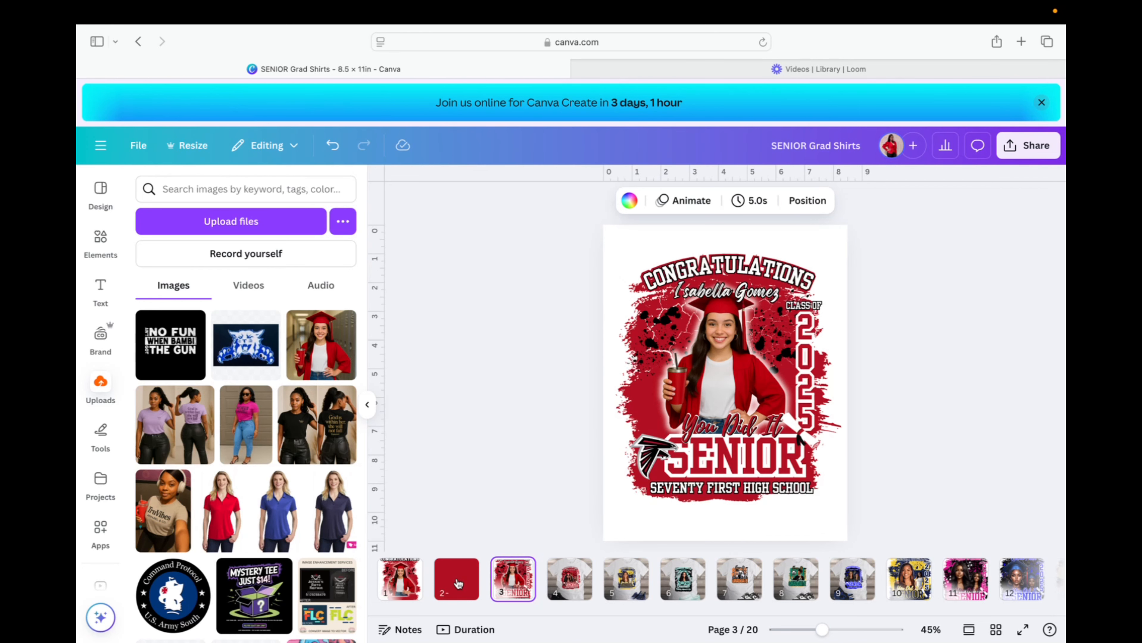
pyautogui.click(399, 579)
# Change the top CONGRATULATIONS outline colour to red.
pyautogui.click(660, 257)
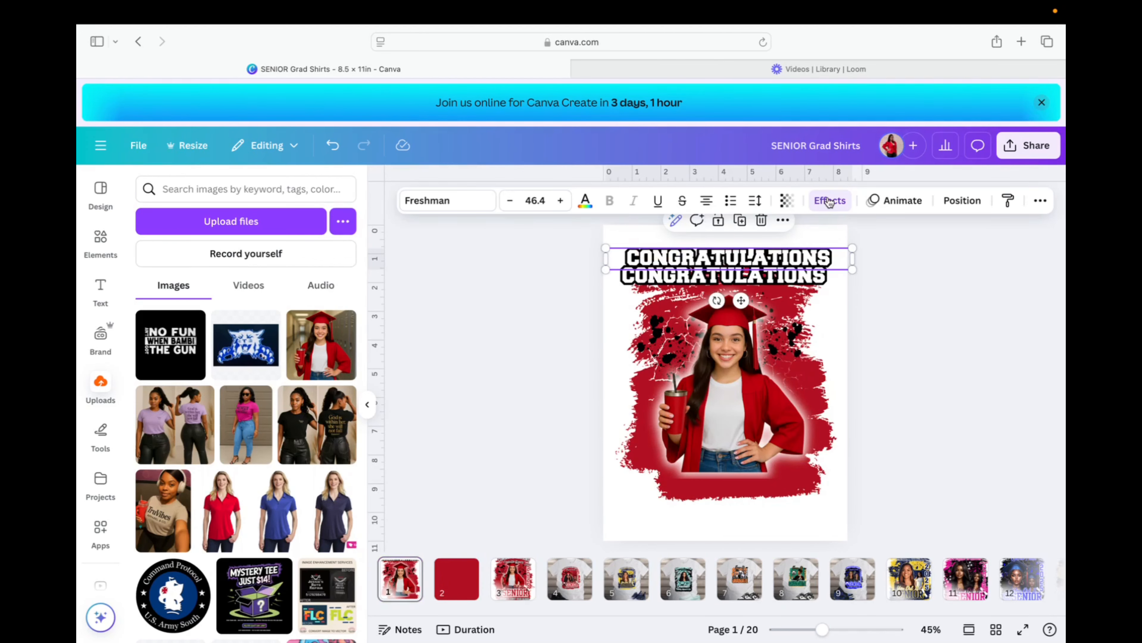
pyautogui.click(830, 201)
pyautogui.click(830, 201)
pyautogui.click(830, 201)
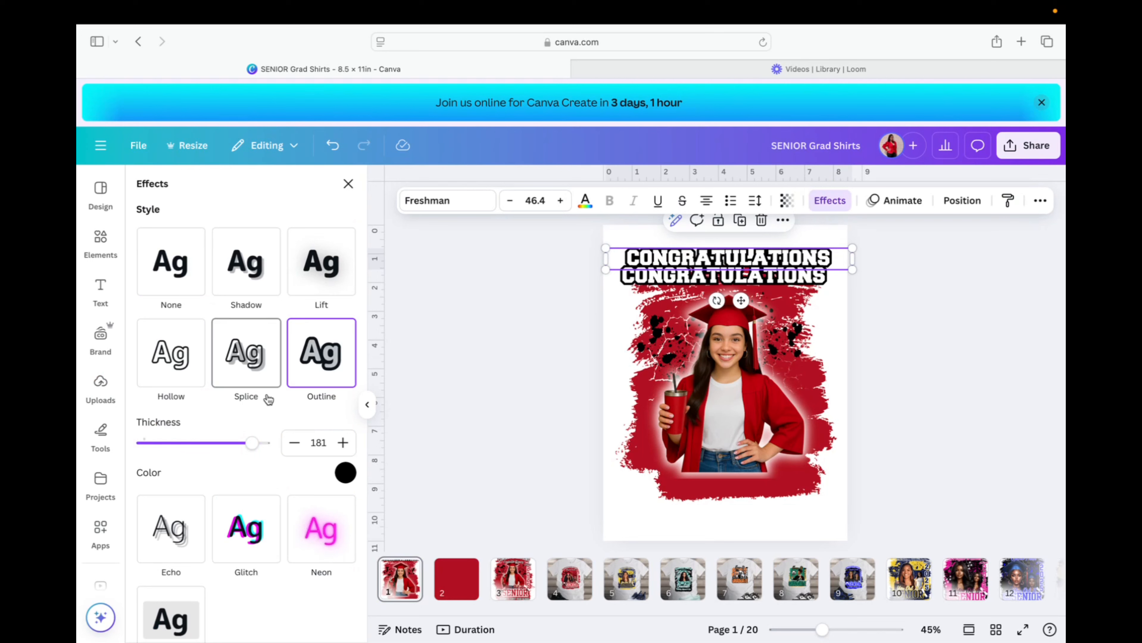
pyautogui.click(346, 472)
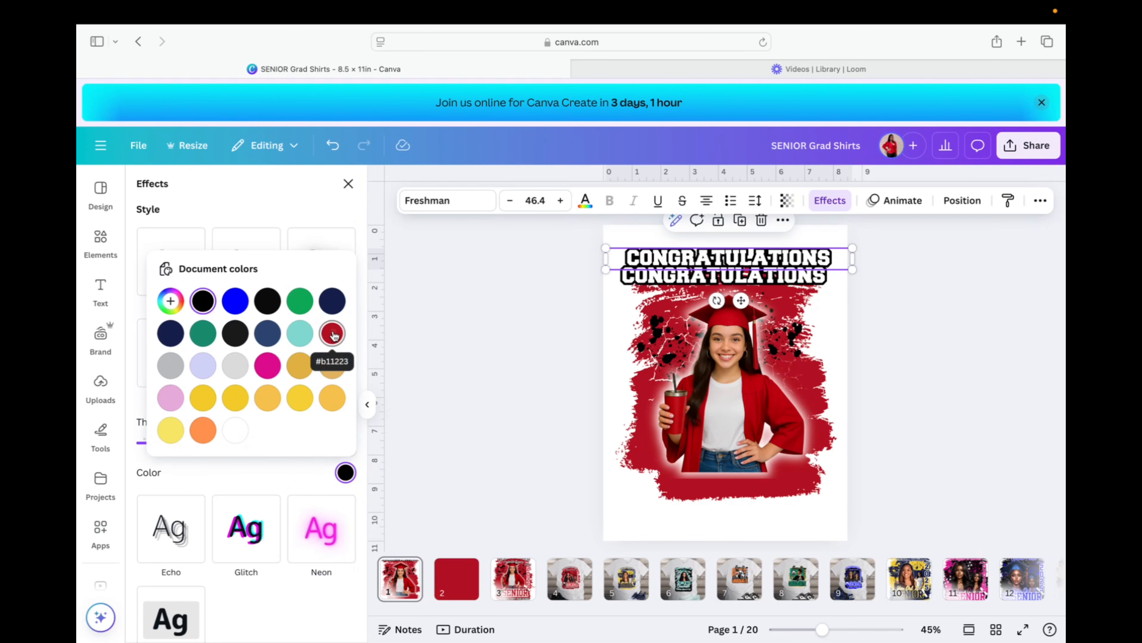
pyautogui.click(332, 333)
# Stack a black-outlined CONGRATULATIONS copy with outline thickness 80 over the red one.
pyautogui.click(707, 270)
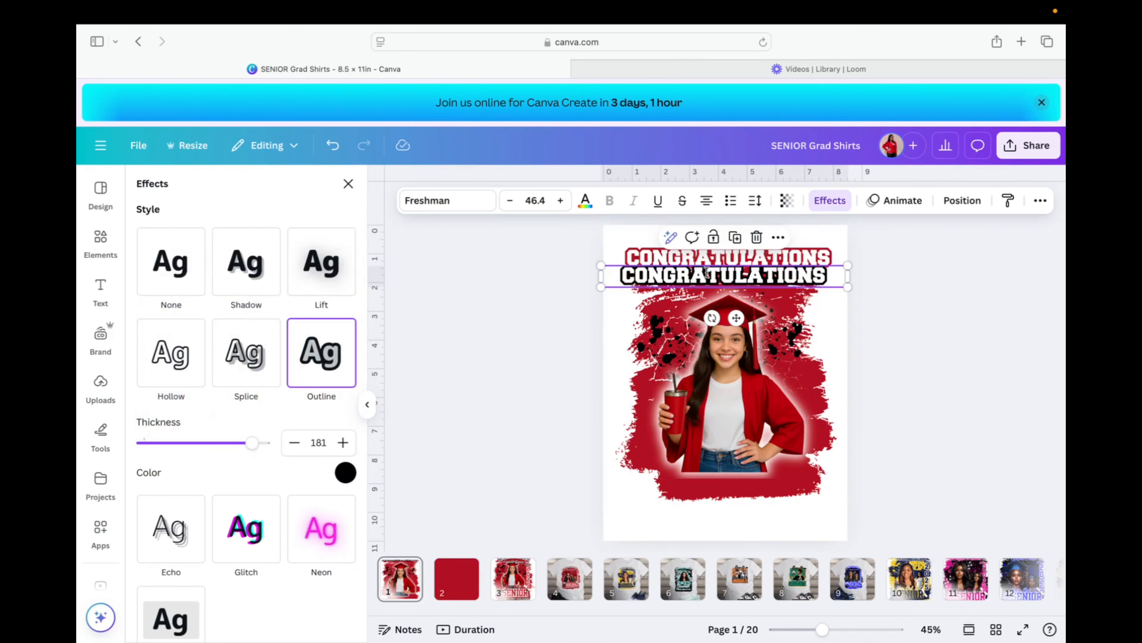
pyautogui.moveTo(712, 277); pyautogui.dragTo(717, 260)
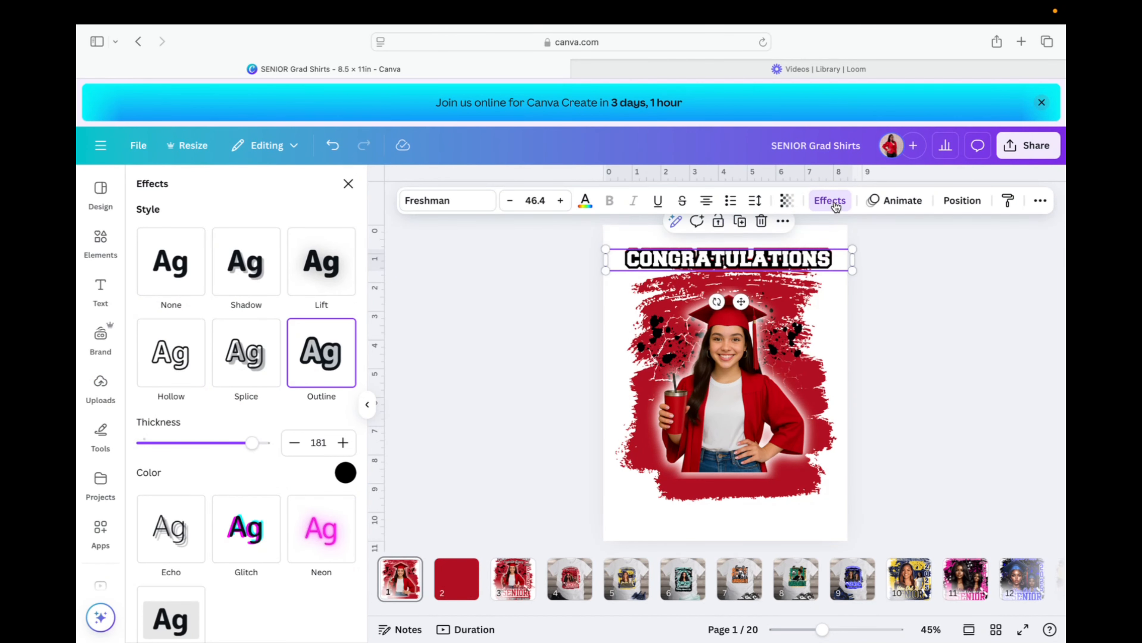
pyautogui.moveTo(251, 442); pyautogui.dragTo(191, 444)
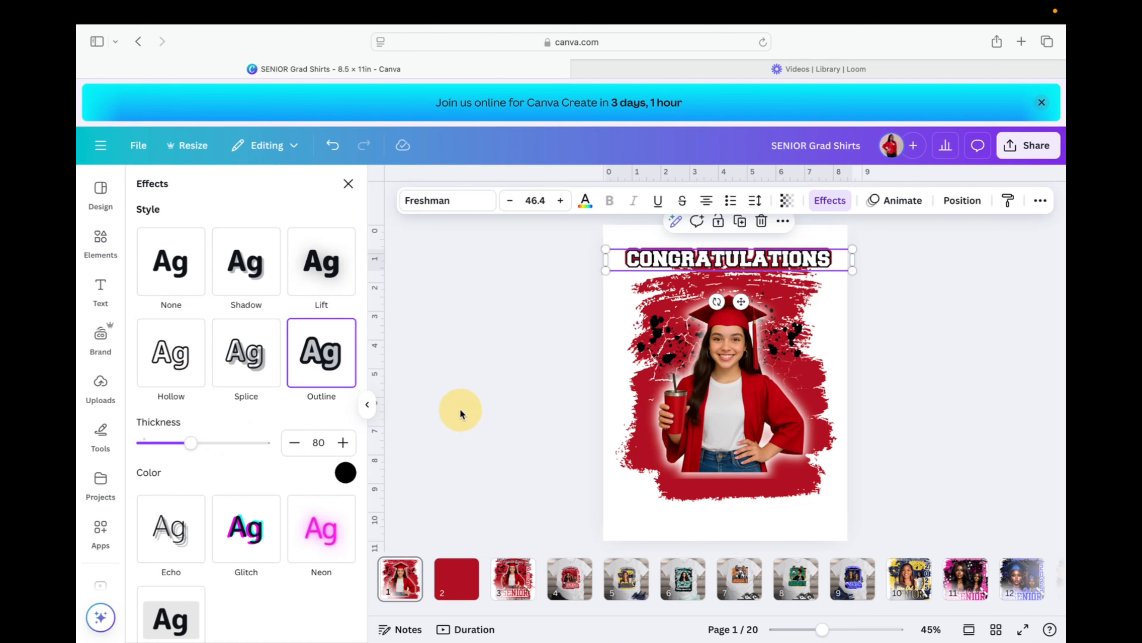
pyautogui.press('super+d')
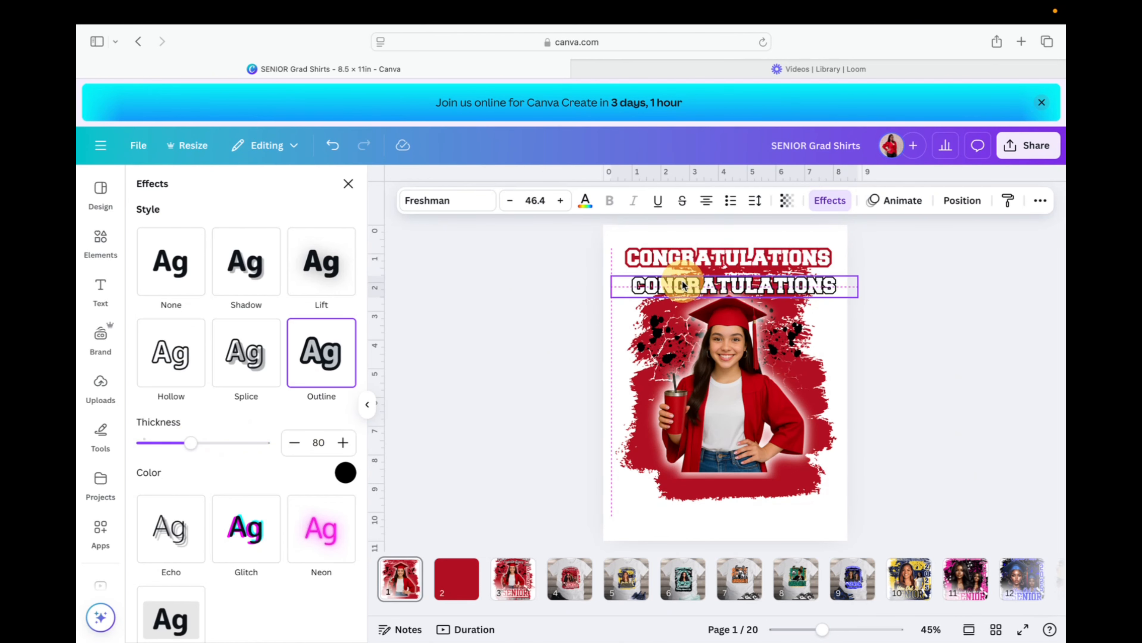
pyautogui.click(656, 257)
pyautogui.scroll(-1, 247, 470)
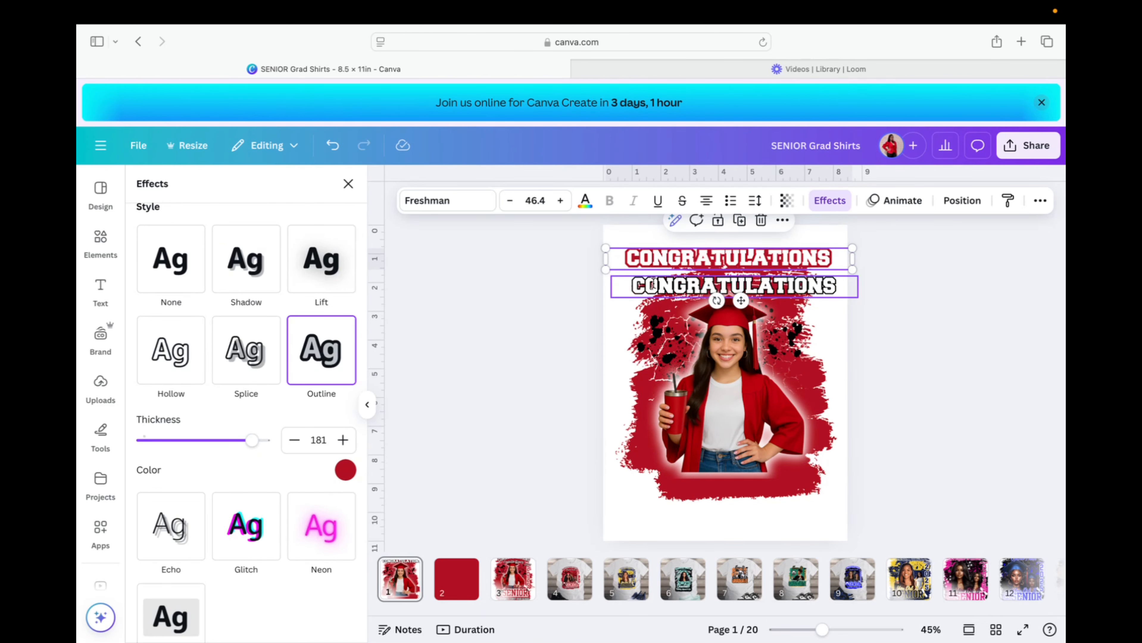
pyautogui.click(653, 285)
pyautogui.moveTo(665, 287); pyautogui.dragTo(662, 261)
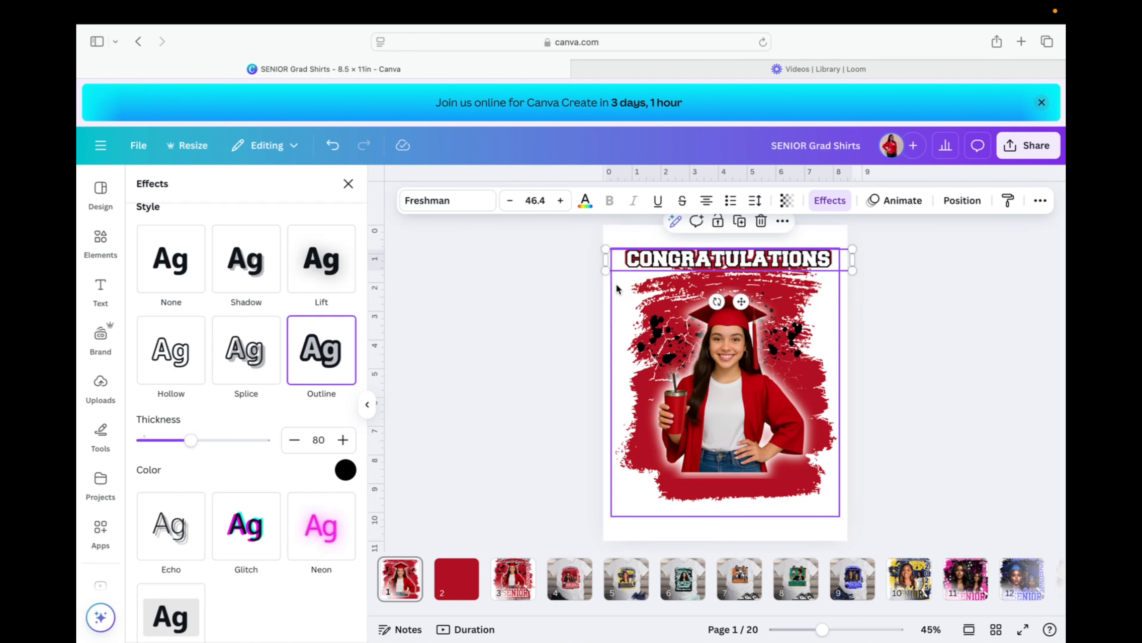
# Thicken the top CONGRATULATIONS black outline slightly to about 85.
pyautogui.click(641, 259)
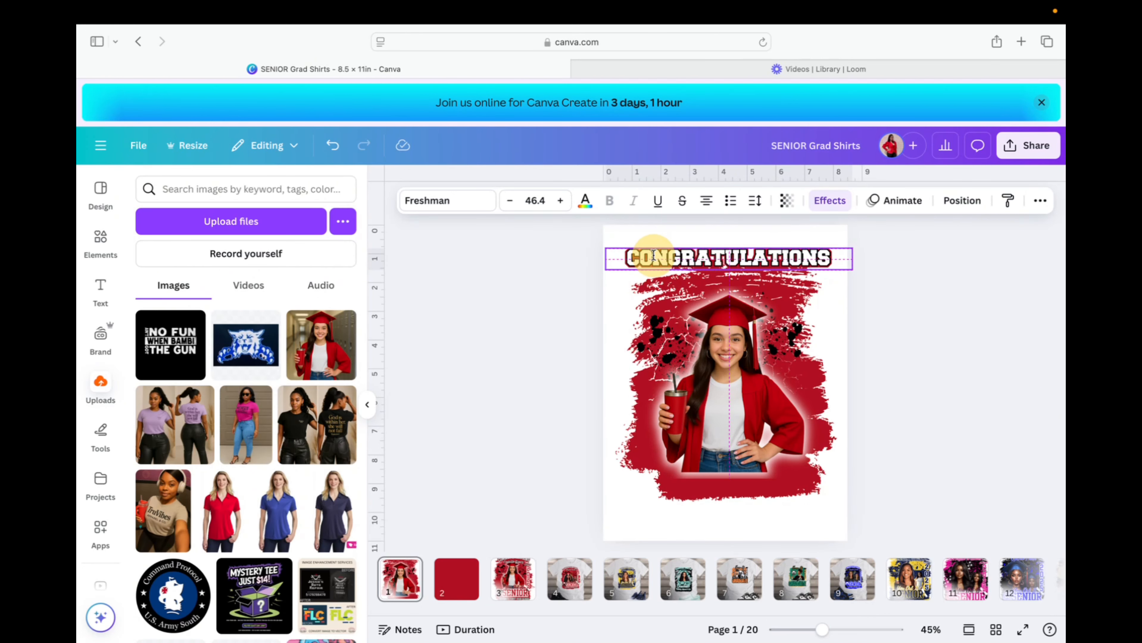
pyautogui.click(819, 202)
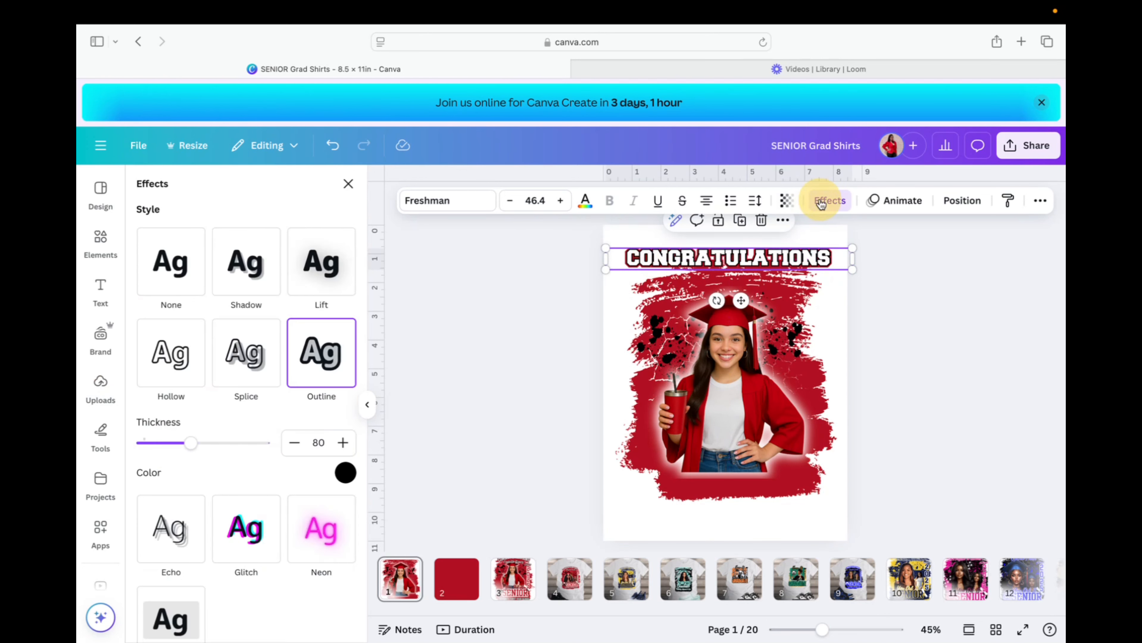
pyautogui.moveTo(190, 446)
pyautogui.mouseDown()
pyautogui.moveTo(229, 447)
pyautogui.moveTo(195, 453)
pyautogui.mouseUp()
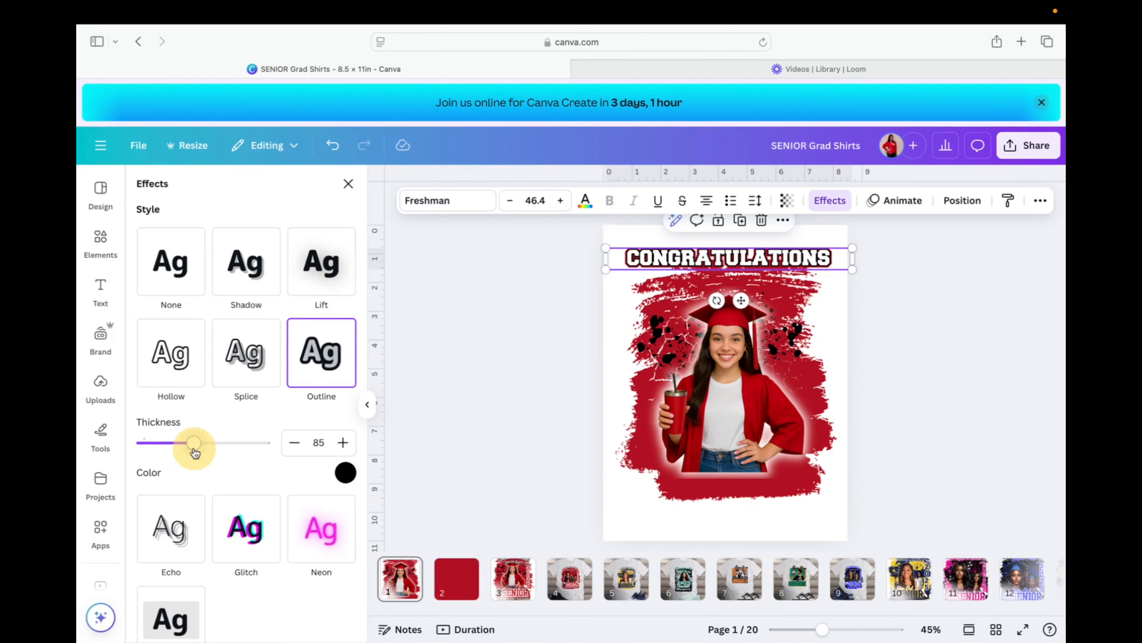
pyautogui.click(526, 499)
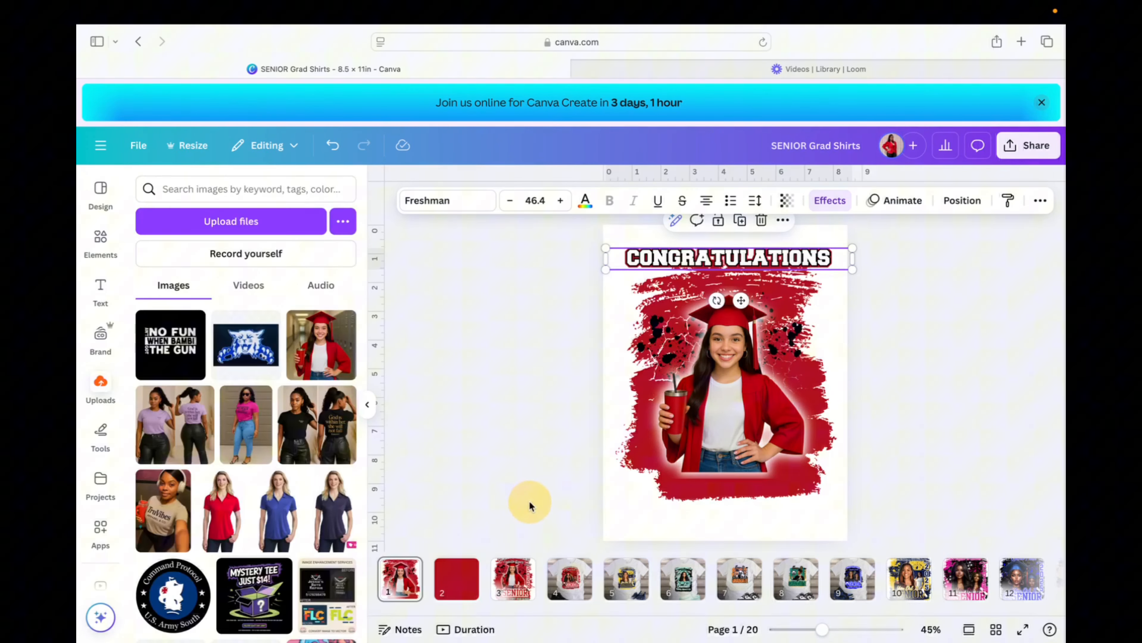
# Glance at page 3's SENIOR design, then return to page 1 and reselect CONGRATULATIONS.
pyautogui.click(521, 585)
pyautogui.click(401, 581)
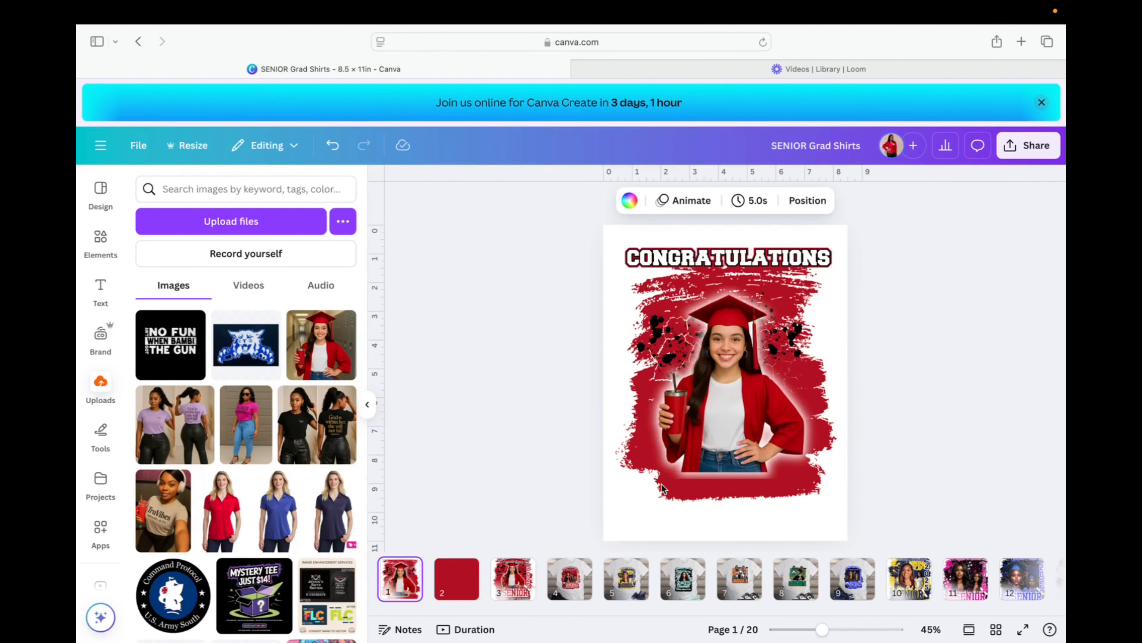
pyautogui.click(813, 255)
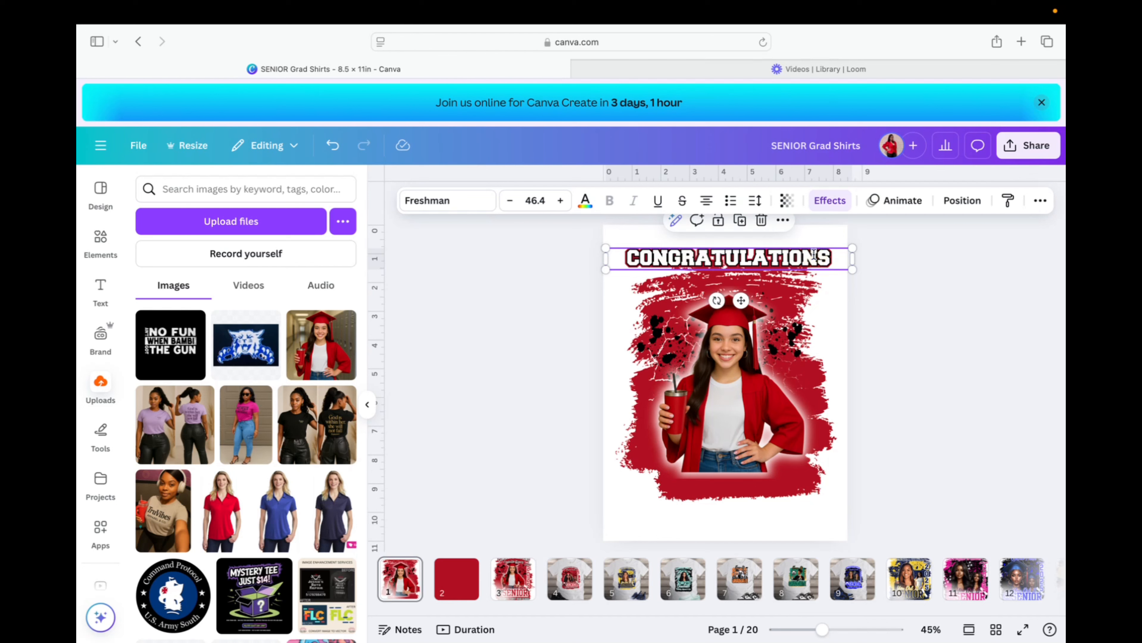
# Group the two stacked CONGRATULATIONS layers from the Layers list.
pyautogui.click(624, 235)
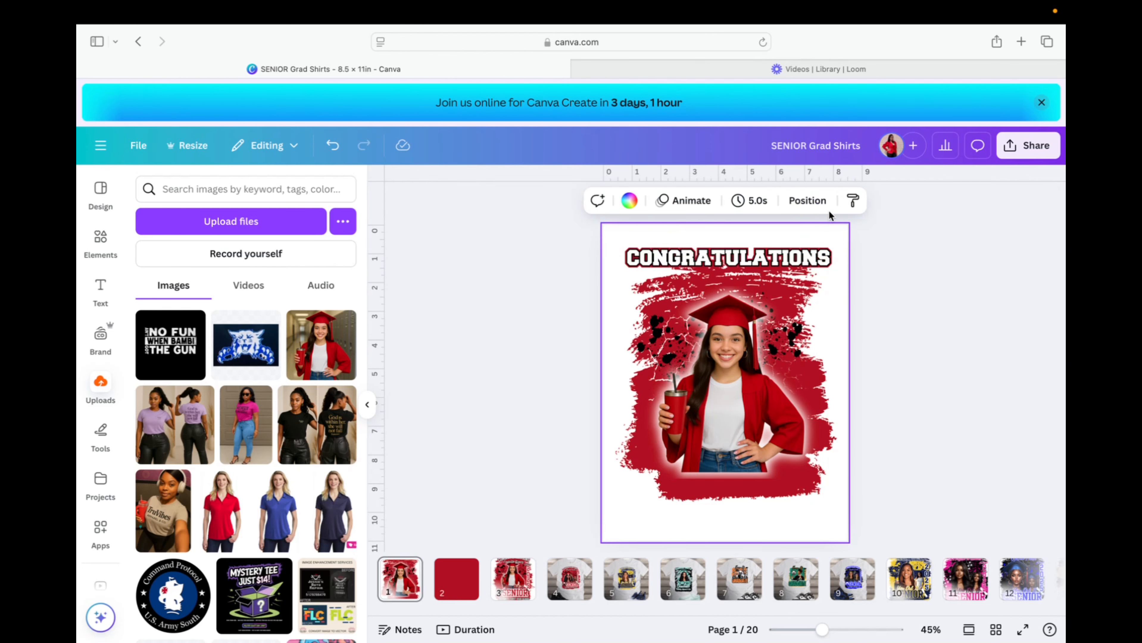
pyautogui.click(837, 255)
pyautogui.click(962, 201)
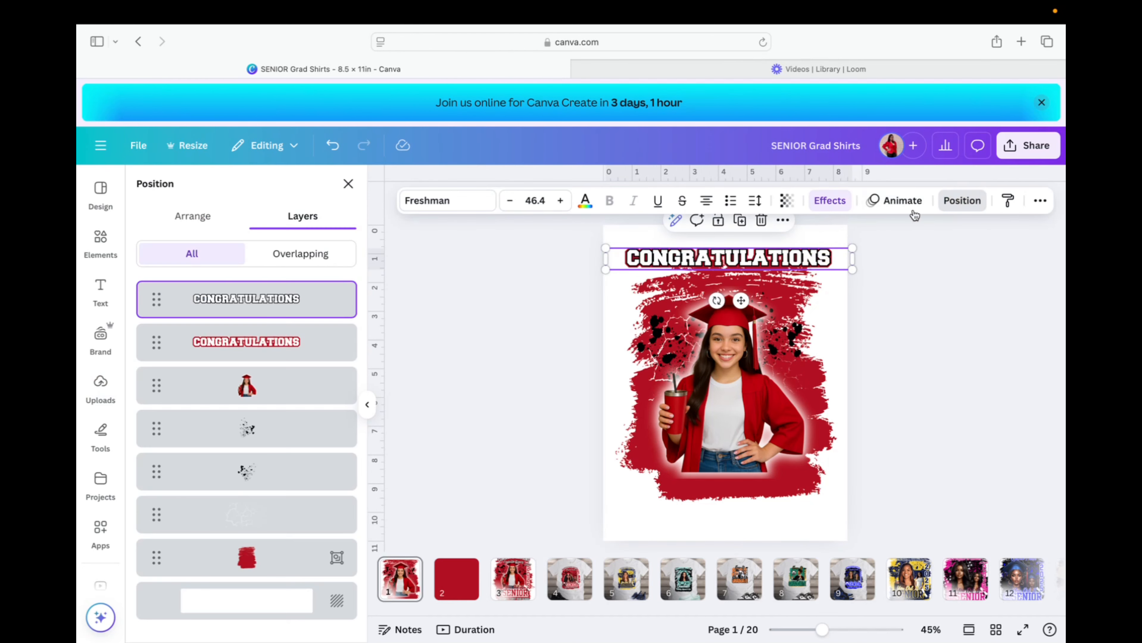
pyautogui.keyDown('shift'); pyautogui.click(283, 358); pyautogui.keyUp('shift')
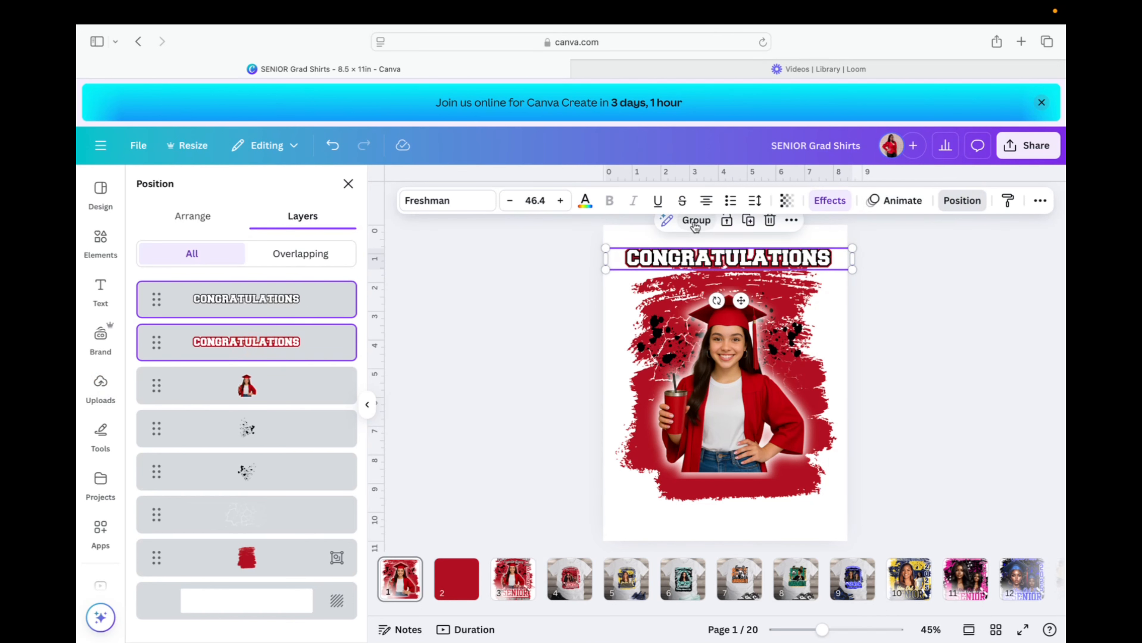
pyautogui.click(696, 220)
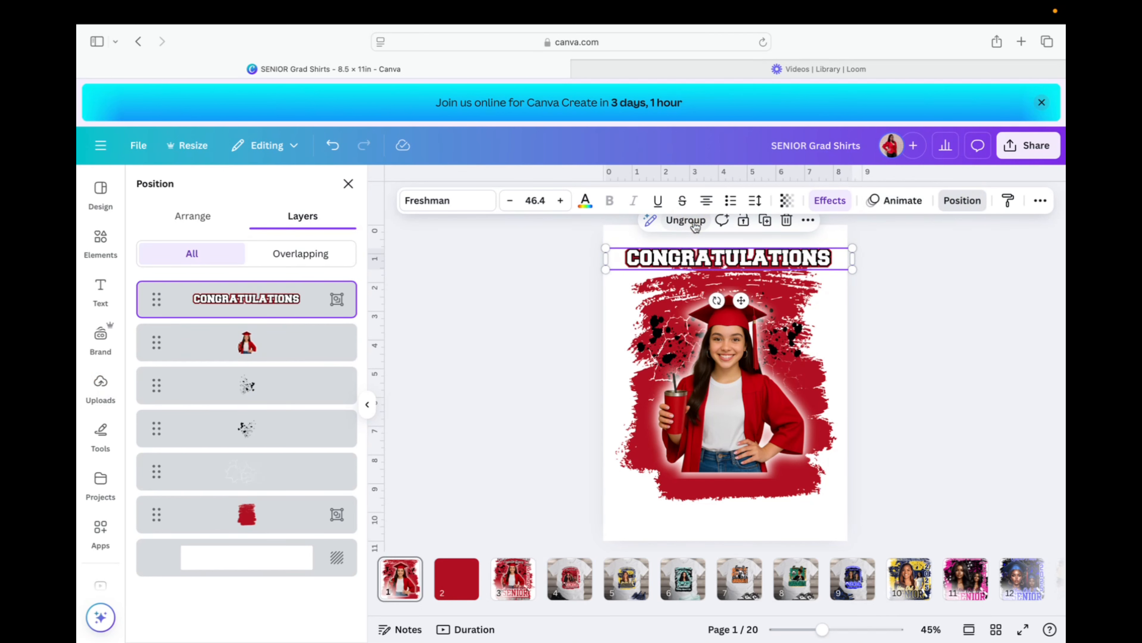
# Apply the Curve text effect to the grouped CONGRATULATIONS with a curve of 20.
pyautogui.click(830, 202)
pyautogui.scroll(-5, 321, 451)
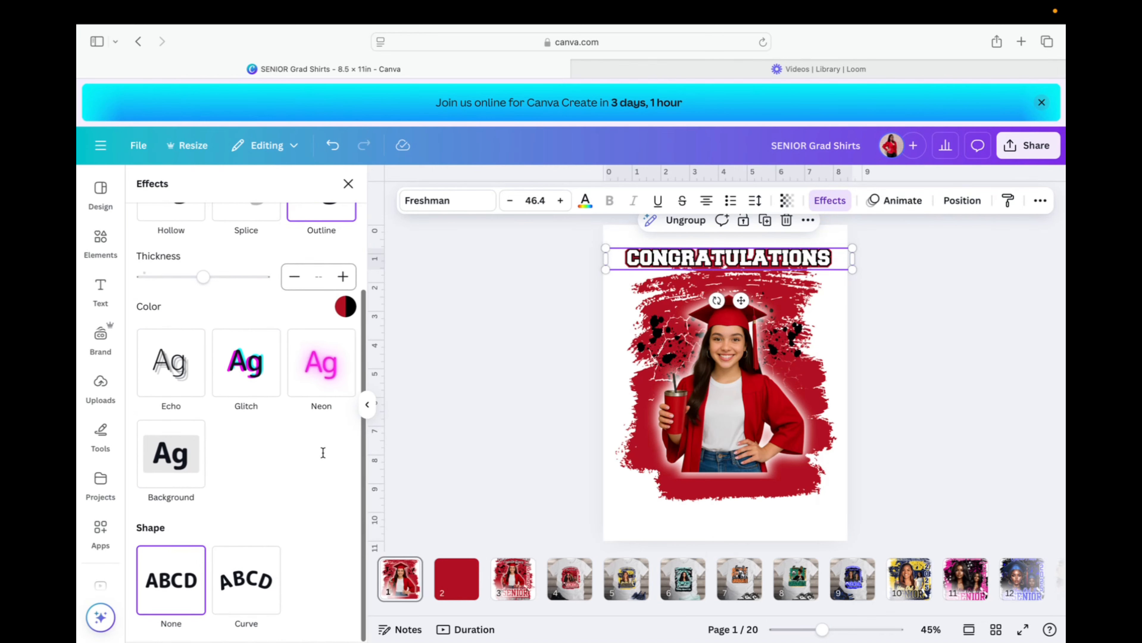
pyautogui.click(253, 592)
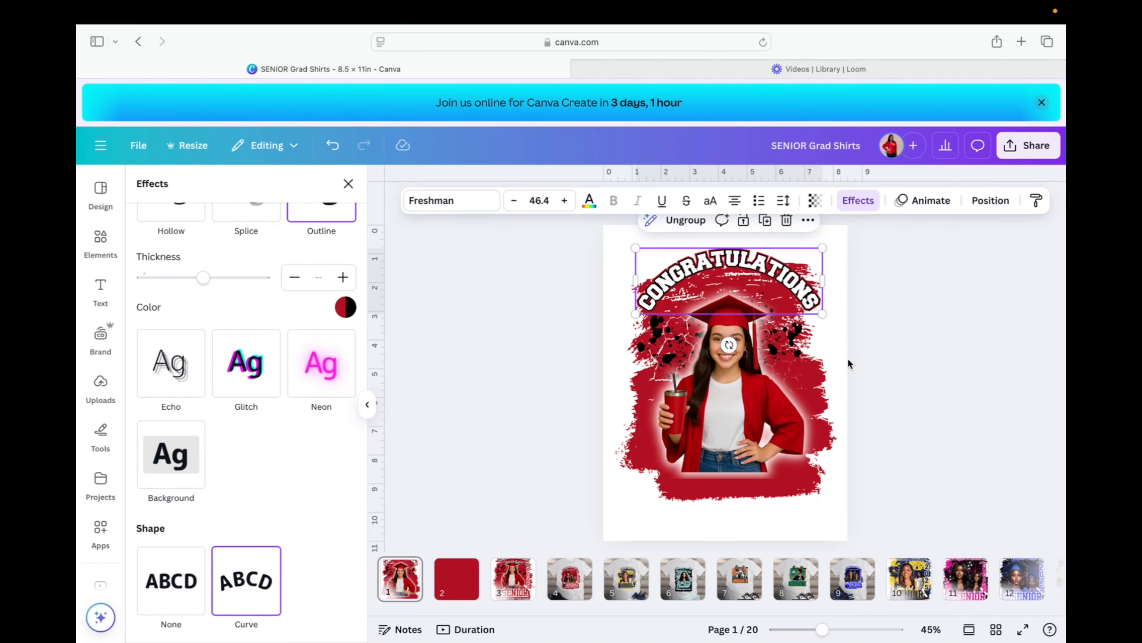
pyautogui.scroll(-2, 267, 464)
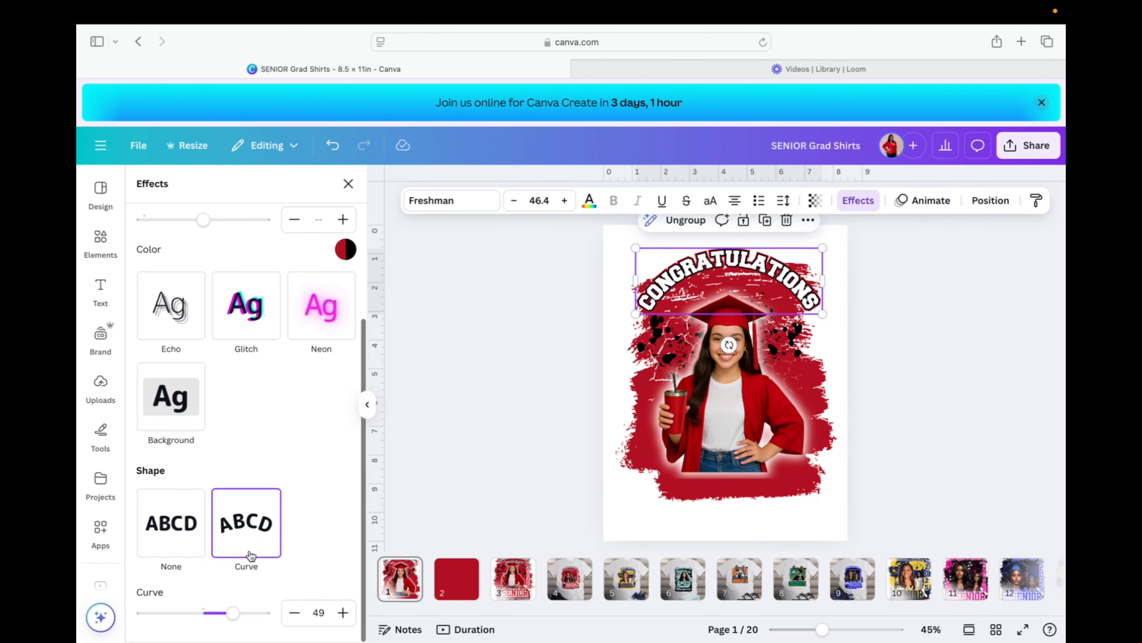
pyautogui.moveTo(235, 612); pyautogui.dragTo(217, 621)
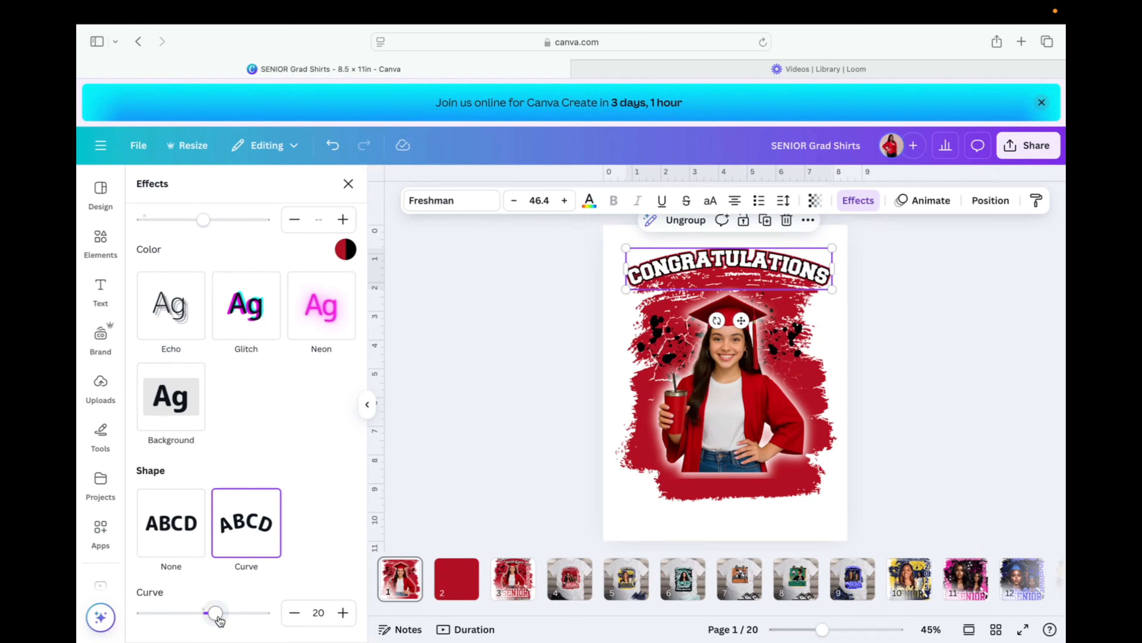
pyautogui.moveTo(426, 594)
pyautogui.click(607, 248)
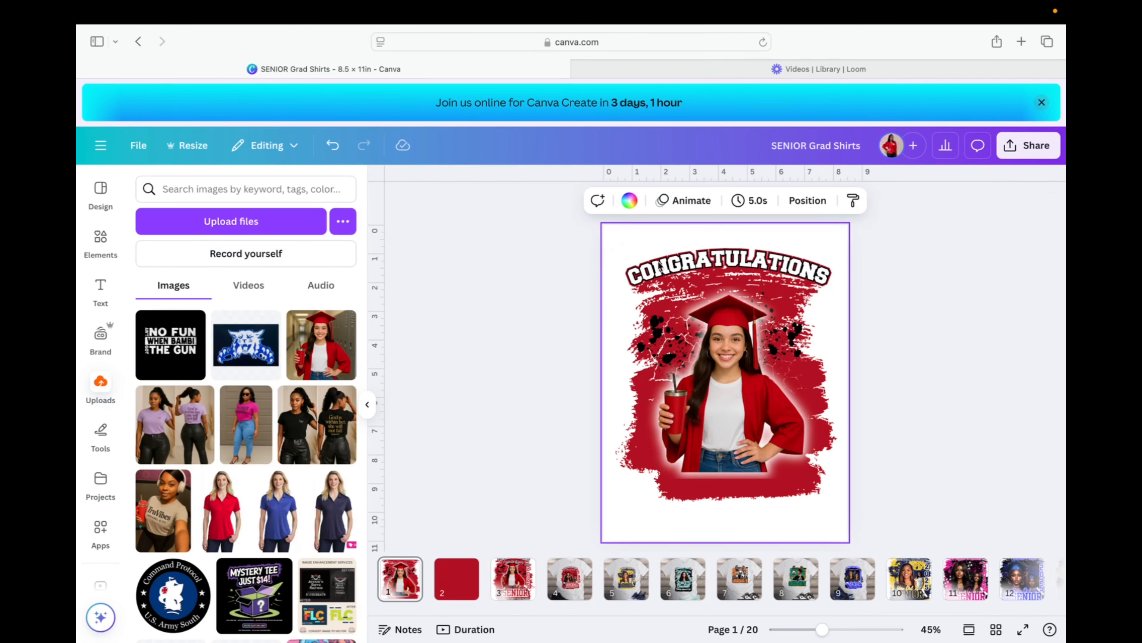
# Switch CONGRATULATIONS to the Yearbook Solid font and move it higher on the page.
pyautogui.click(710, 264)
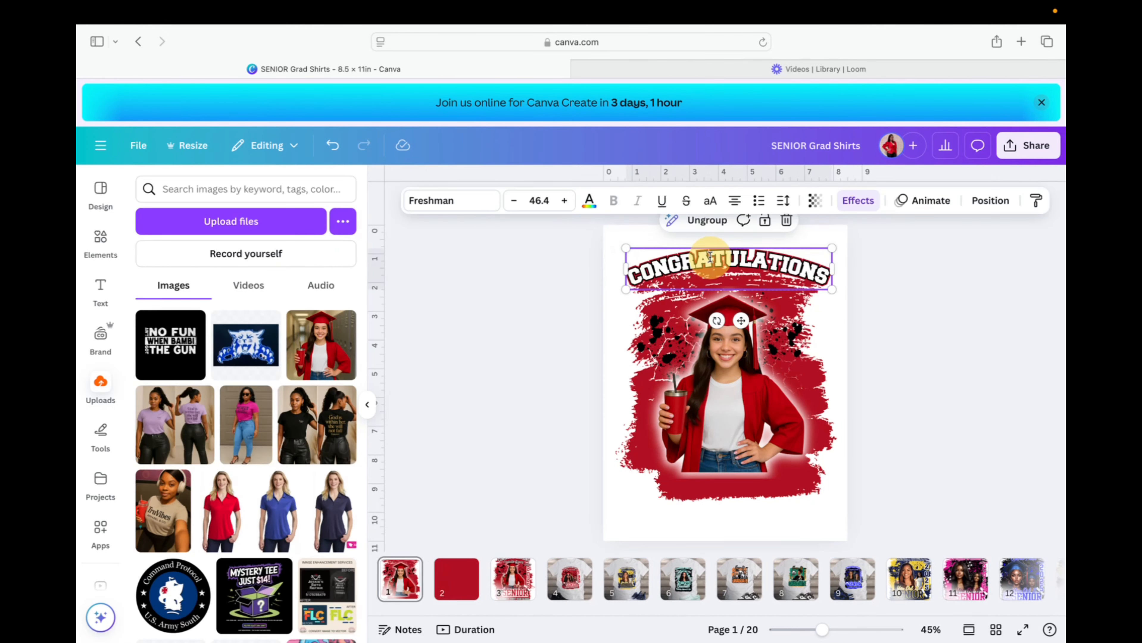
pyautogui.click(468, 203)
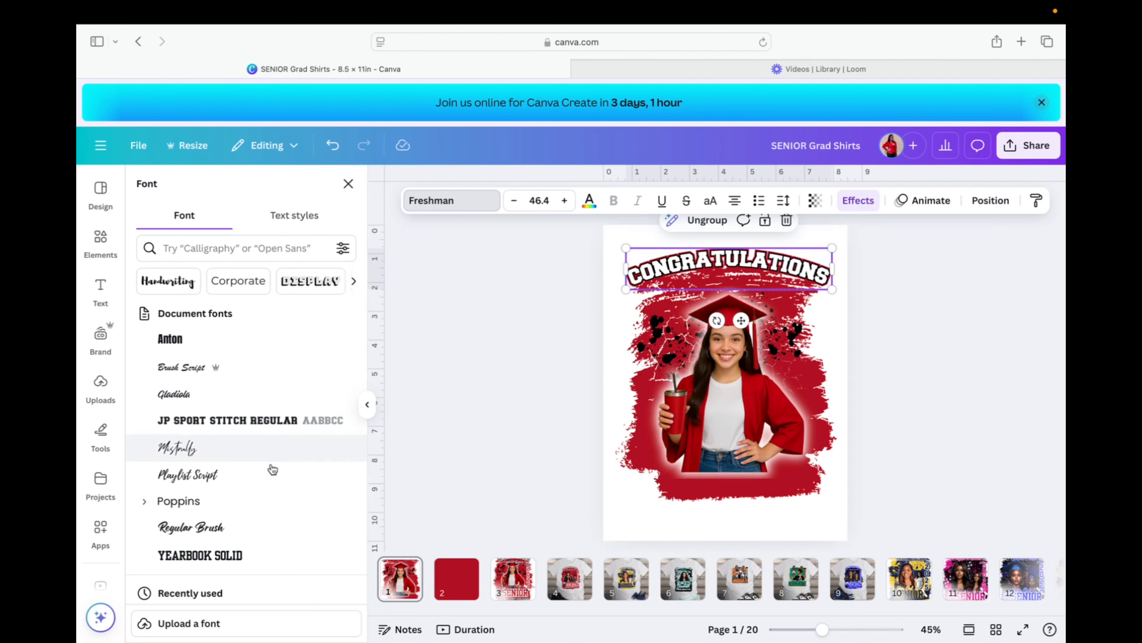
pyautogui.scroll(-1, 261, 560)
pyautogui.click(261, 552)
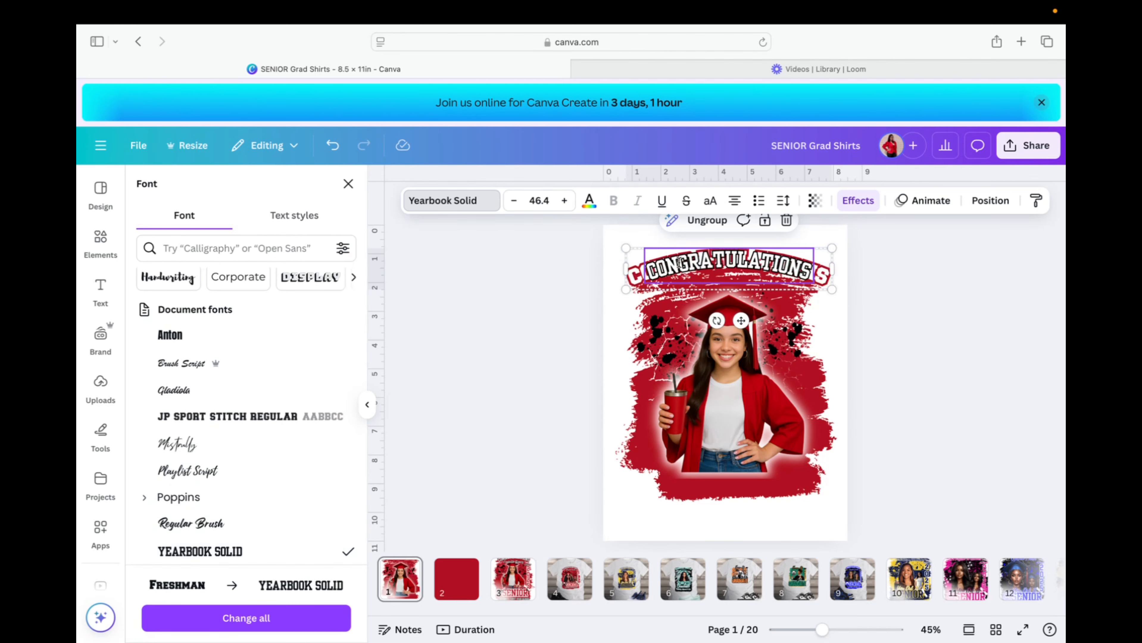
pyautogui.moveTo(678, 262); pyautogui.dragTo(698, 243)
# Ungroup the CONGRATULATIONS layers and apply Yearbook Solid to the other layer too.
pyautogui.click(723, 297)
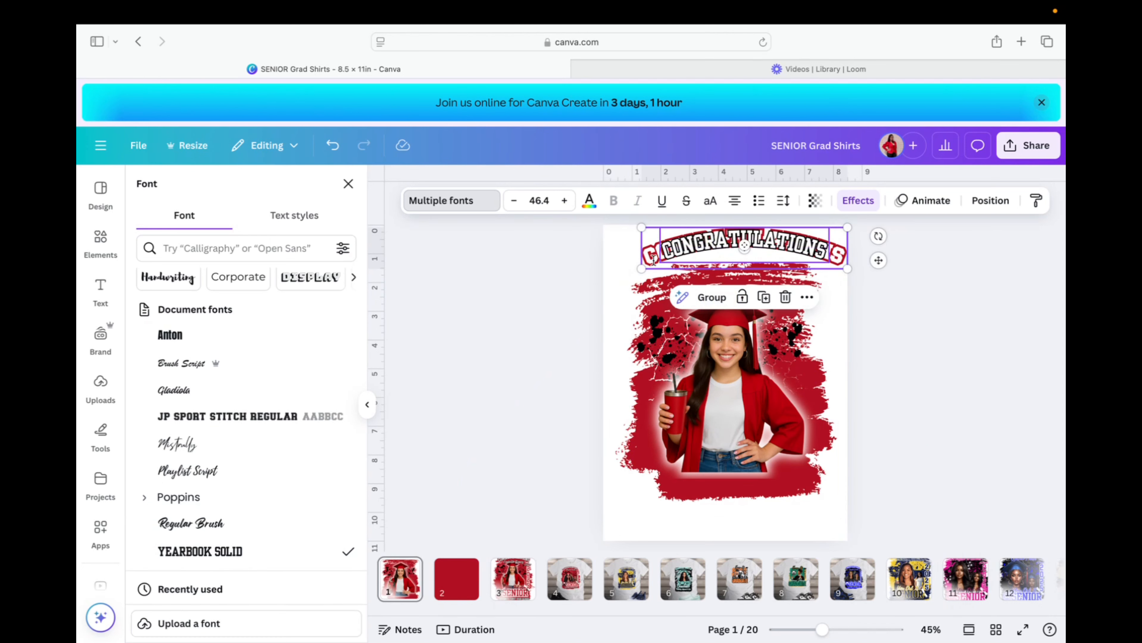
pyautogui.click(631, 246)
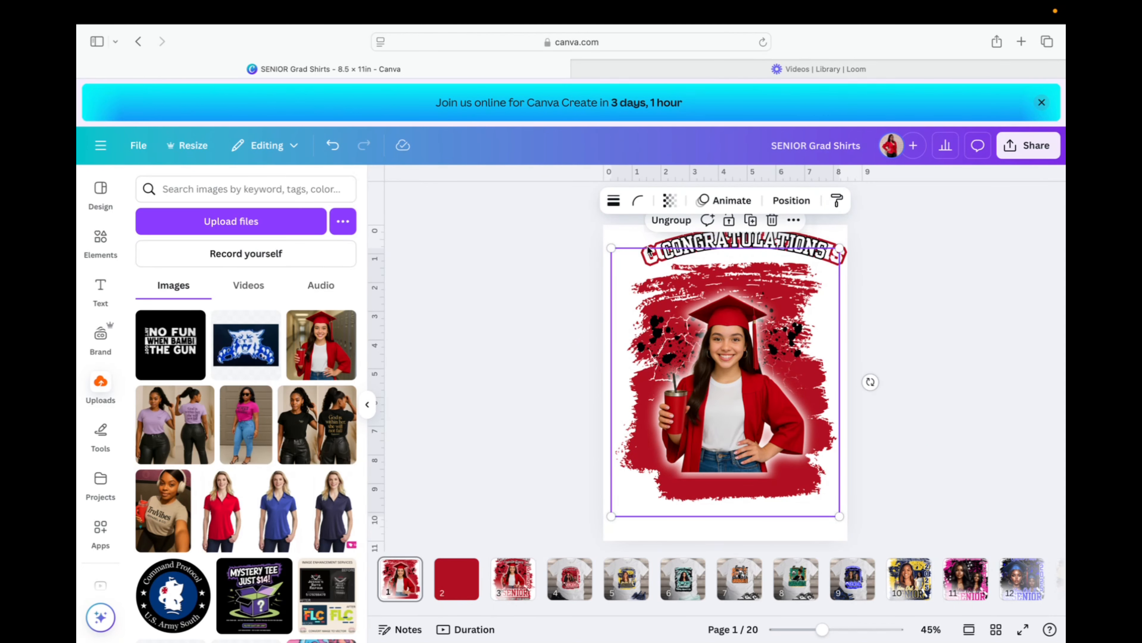
pyautogui.click(640, 253)
pyautogui.click(487, 203)
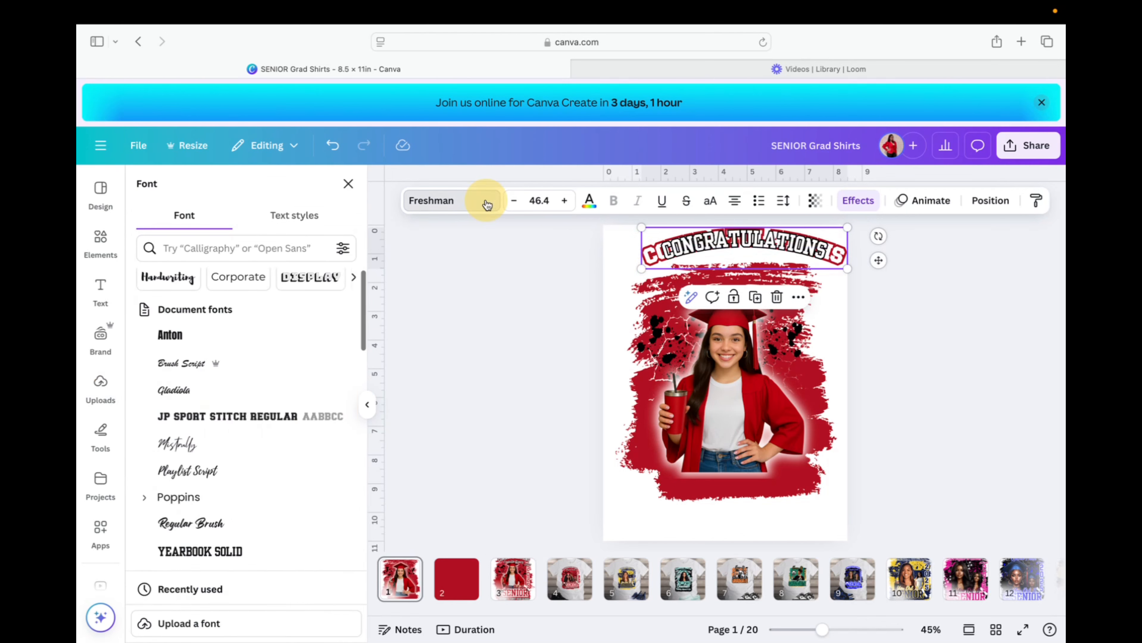
pyautogui.click(235, 553)
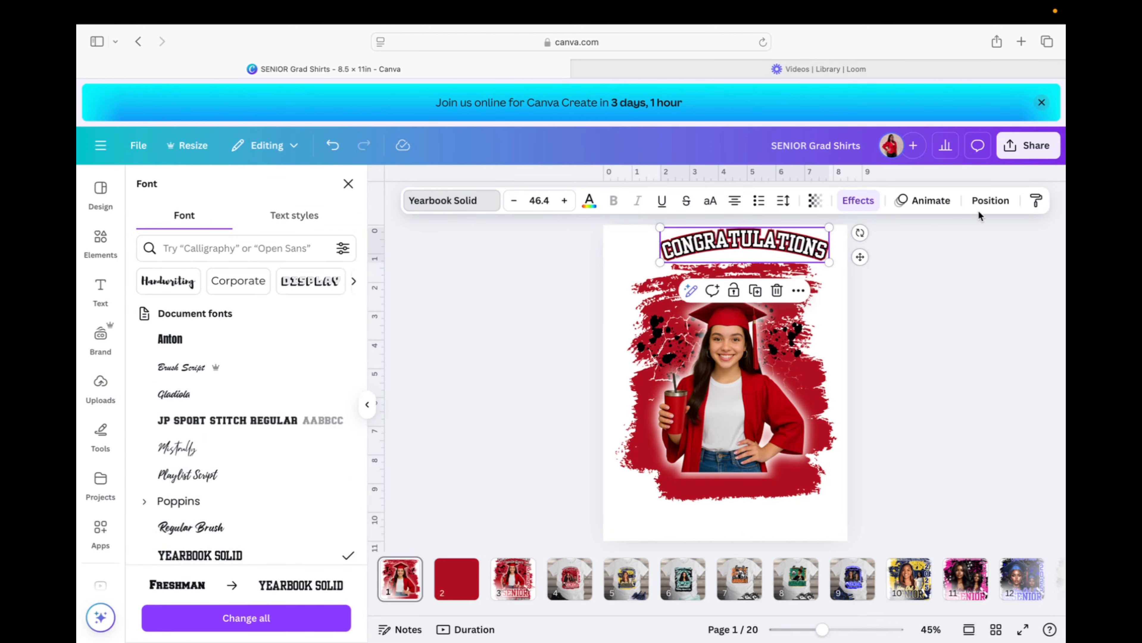
pyautogui.click(990, 200)
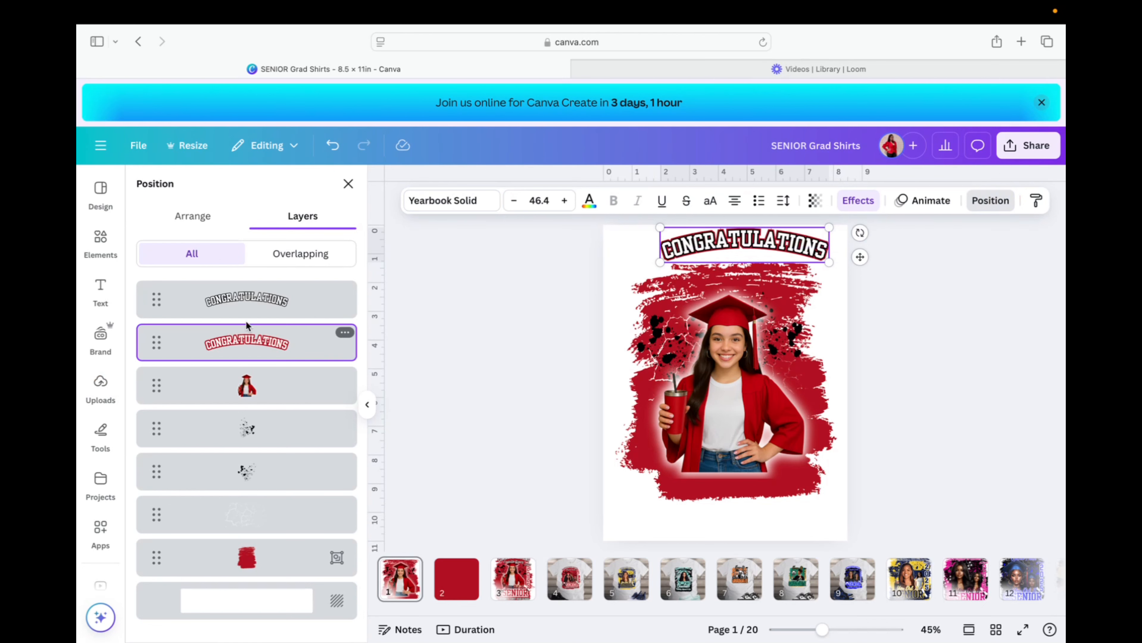
# Regroup both CONGRATULATIONS layers and move the group lower, just above the graduate's cap.
pyautogui.keyDown('shift'); pyautogui.click(241, 299); pyautogui.keyUp('shift')
pyautogui.click(720, 292)
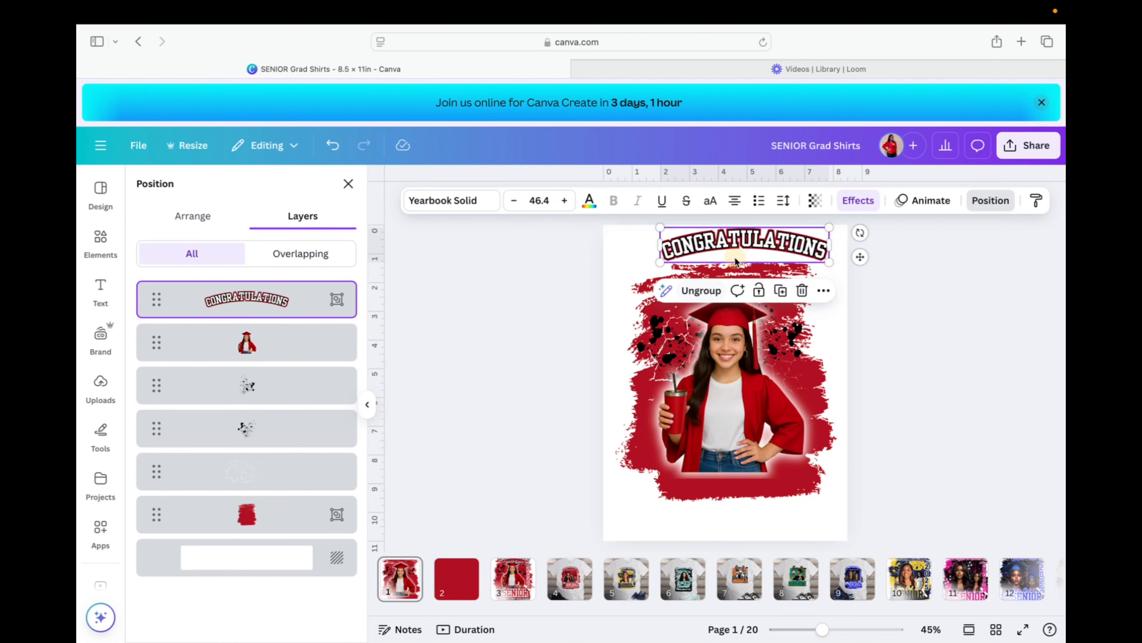
pyautogui.moveTo(746, 235); pyautogui.dragTo(731, 255)
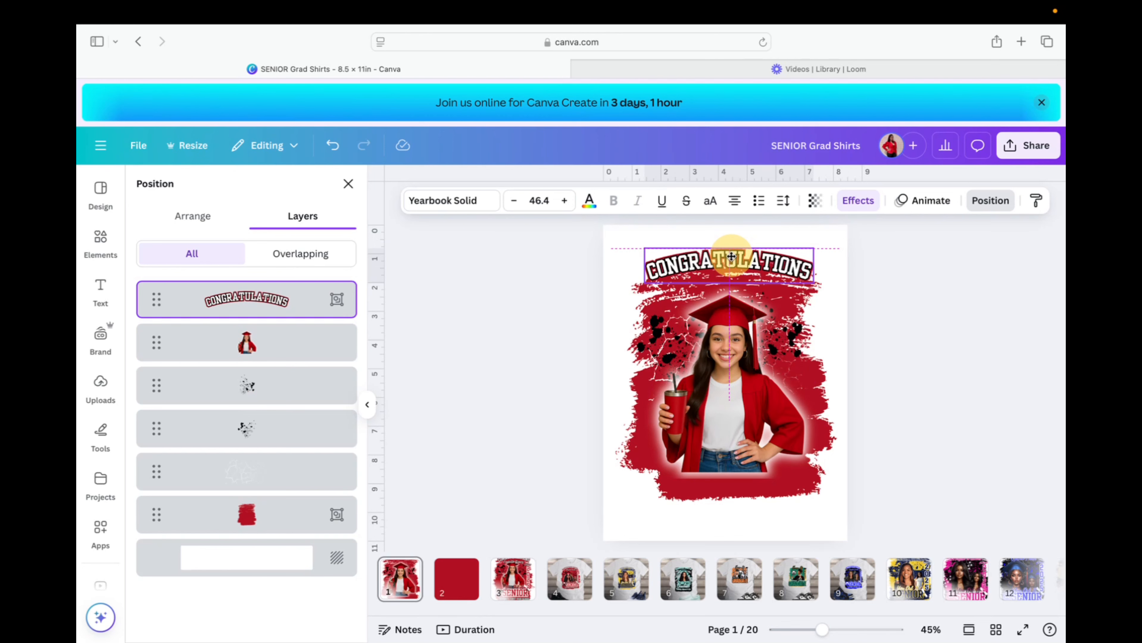
pyautogui.moveTo(731, 256); pyautogui.dragTo(730, 263)
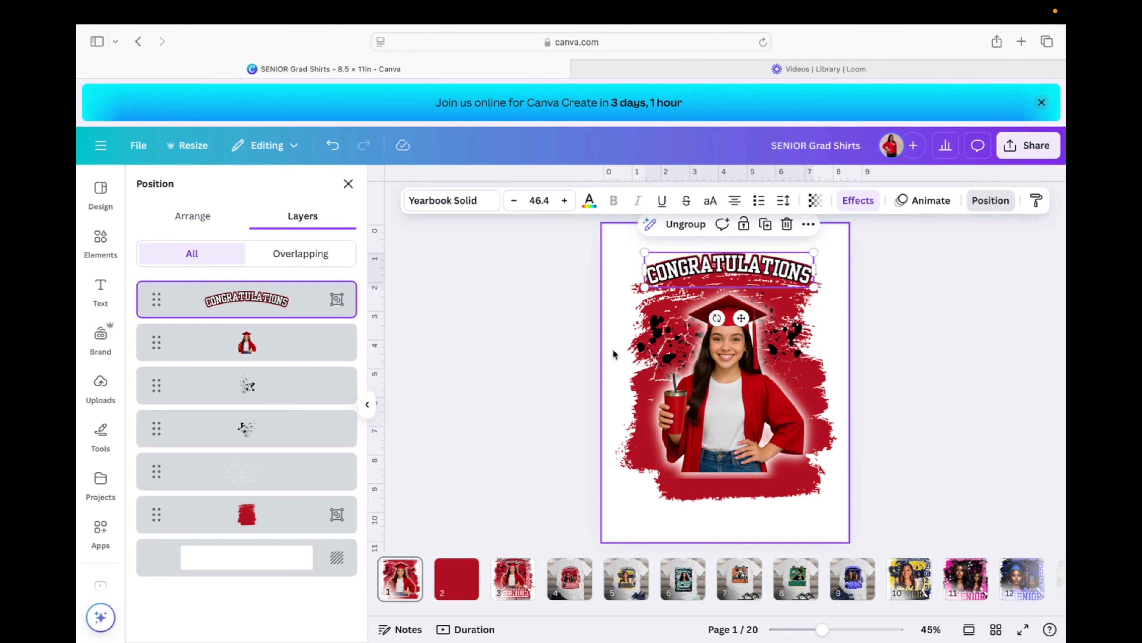
# Add a text box with the graduate's name and set its font size to 18.
pyautogui.press('t')
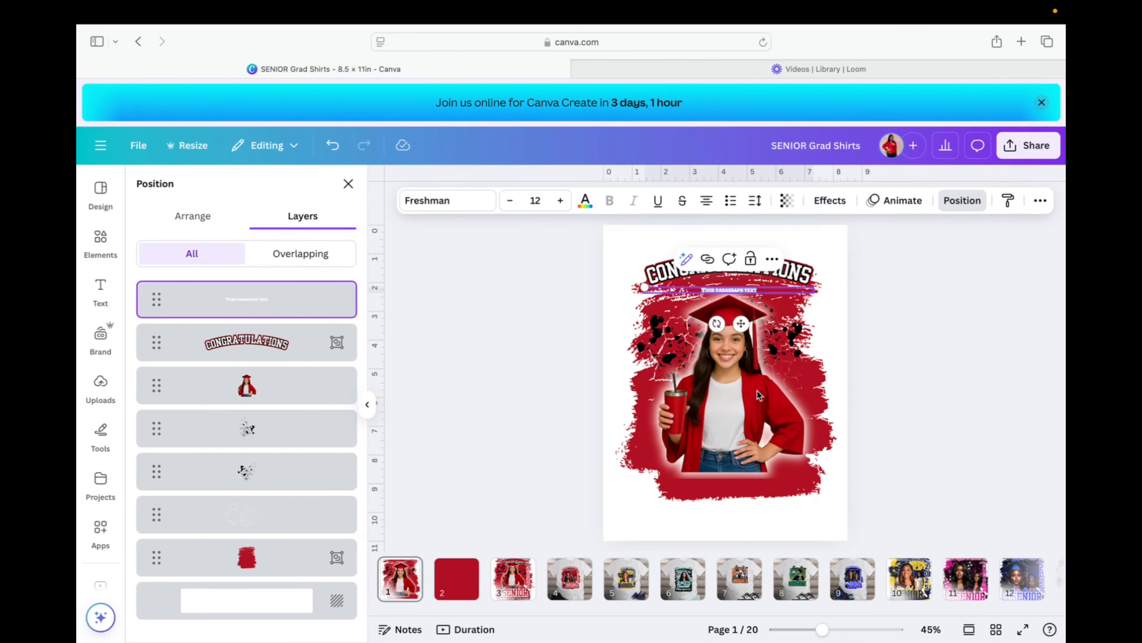
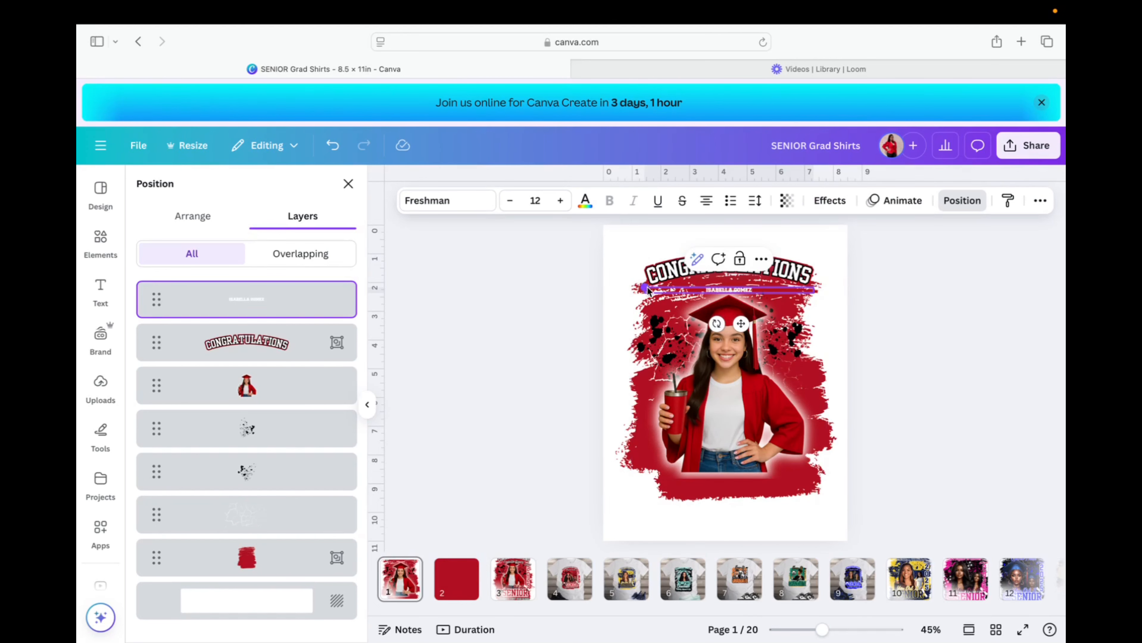
pyautogui.moveTo(645, 287); pyautogui.dragTo(585, 270)
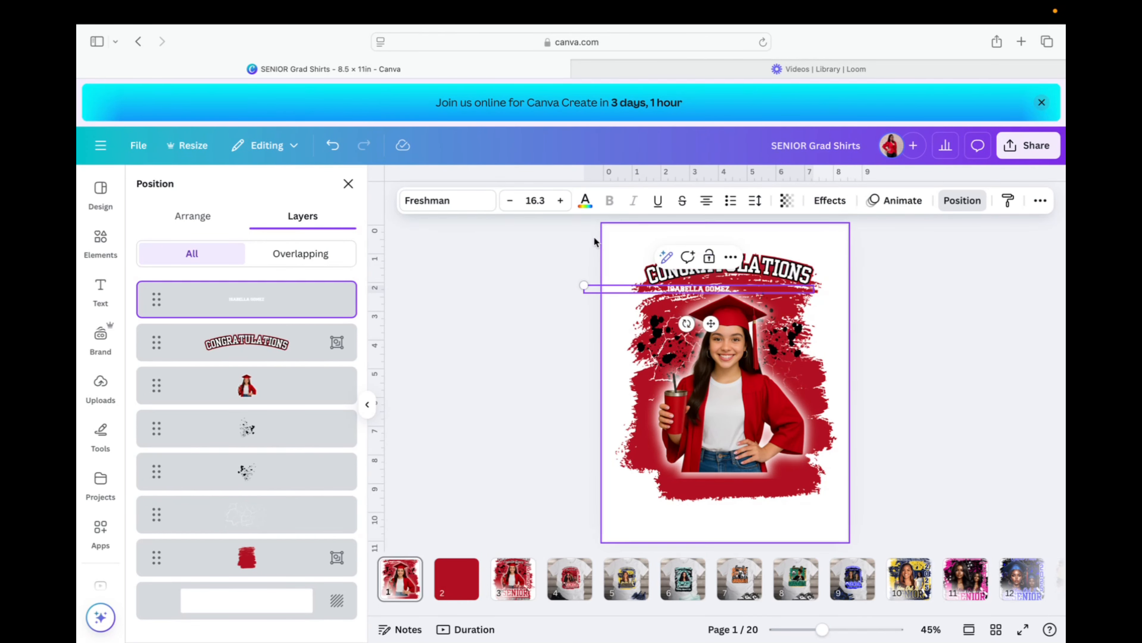
pyautogui.click(535, 201)
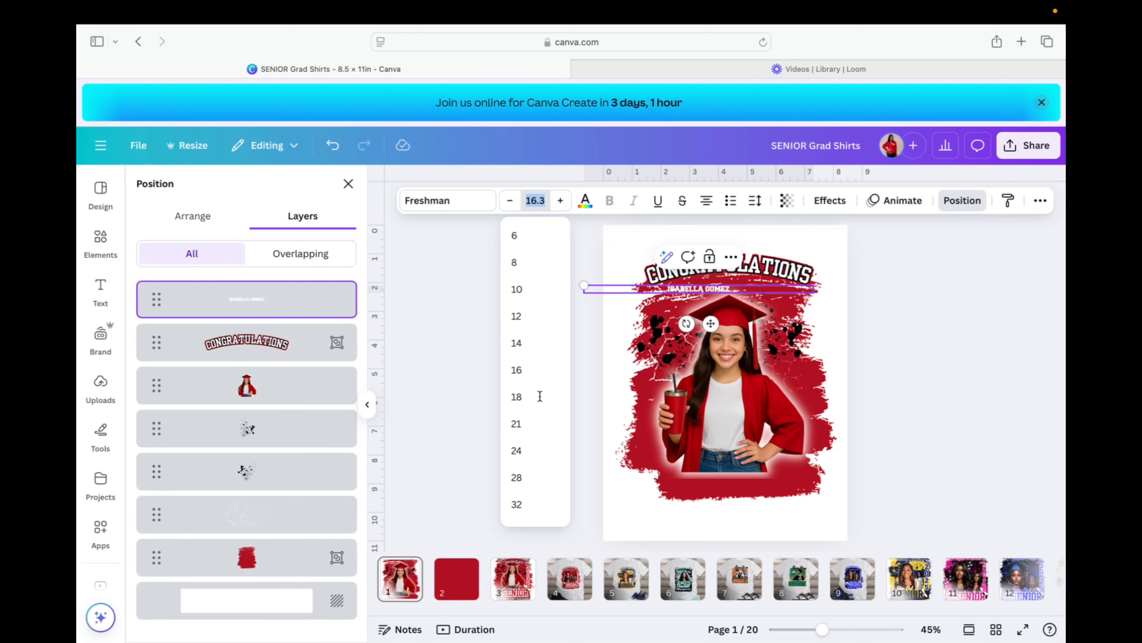
pyautogui.click(527, 400)
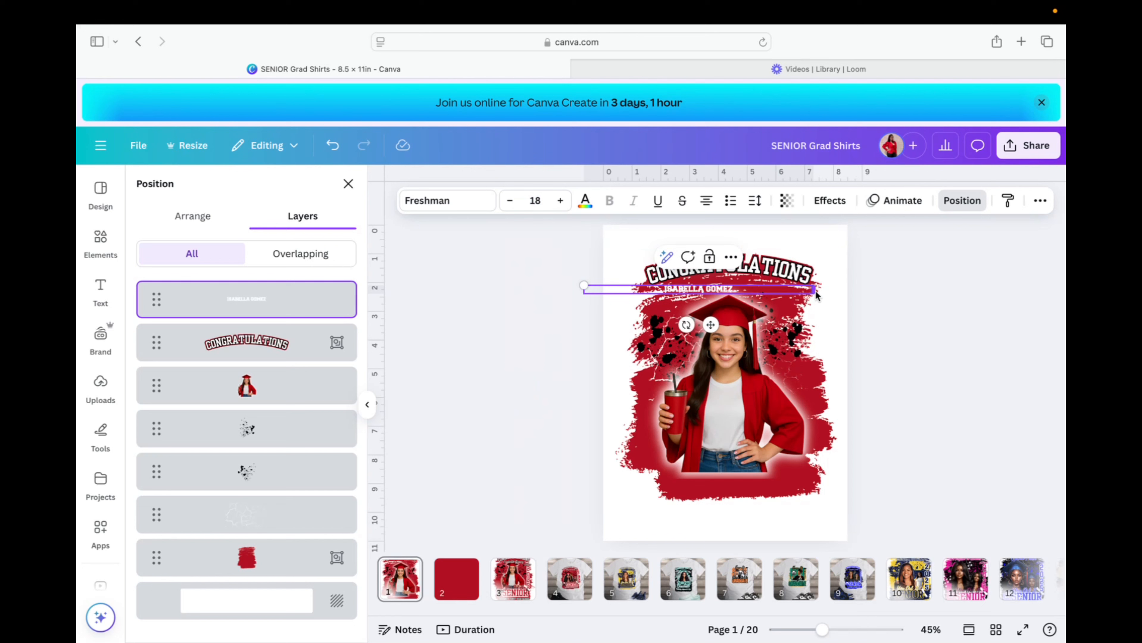
# Resize the name text and place it across the page beneath CONGRATULATIONS.
pyautogui.moveTo(814, 288); pyautogui.dragTo(673, 290)
pyautogui.moveTo(639, 327); pyautogui.dragTo(727, 327)
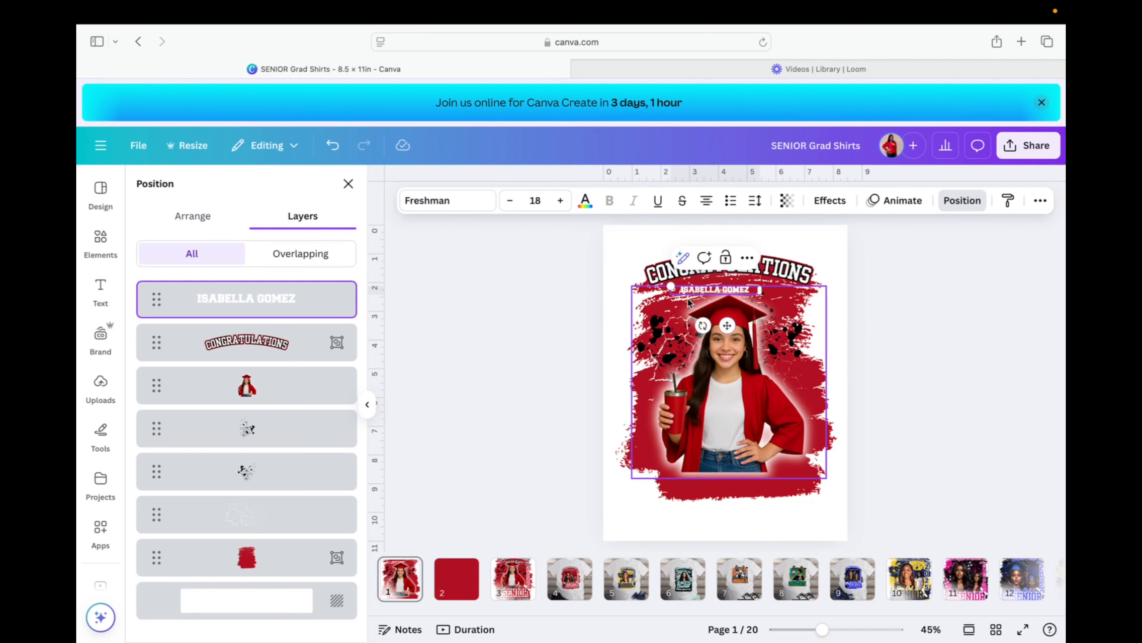
pyautogui.moveTo(671, 287); pyautogui.dragTo(536, 235)
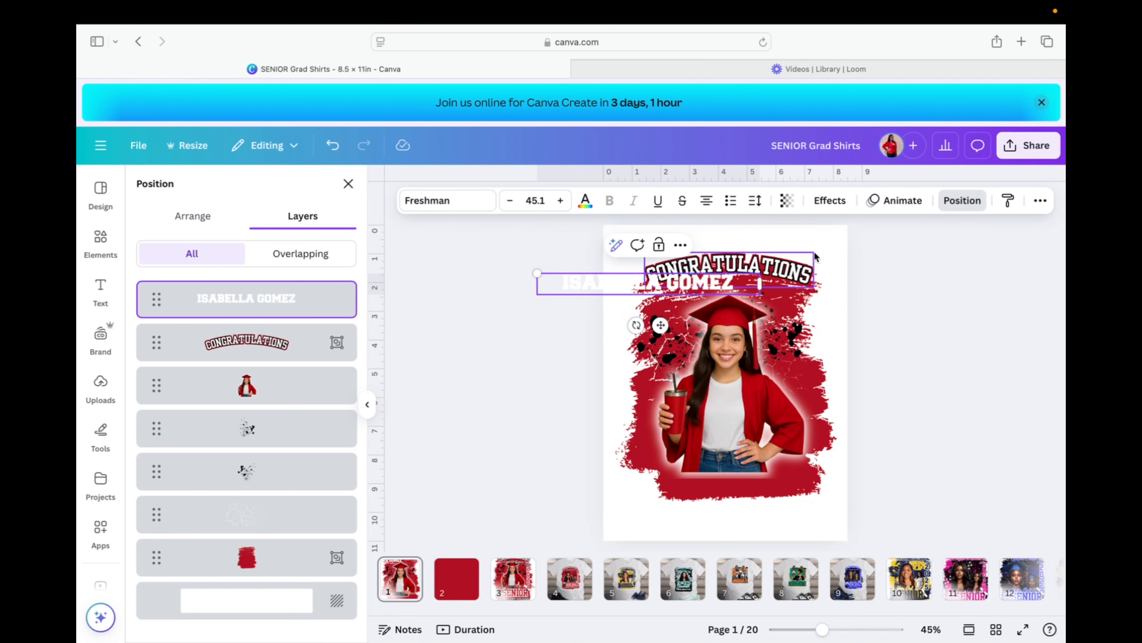
pyautogui.click(678, 284)
pyautogui.moveTo(678, 283); pyautogui.dragTo(755, 291)
pyautogui.click(465, 207)
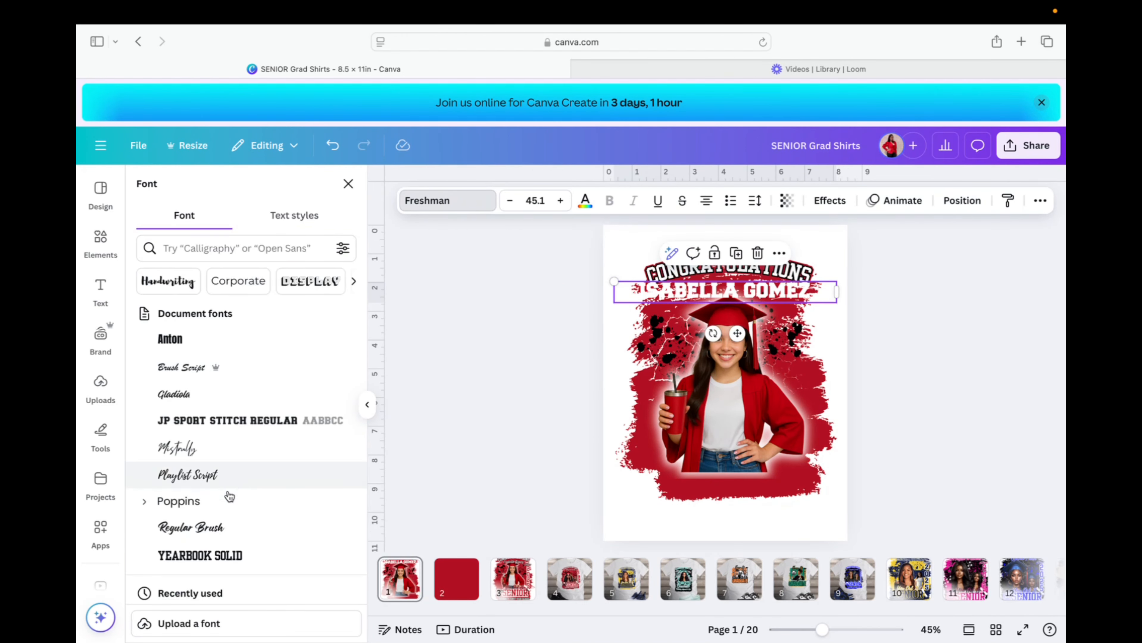
# Set the name in Regular Brush at size 20.2, centred beneath CONGRATULATIONS.
pyautogui.click(258, 527)
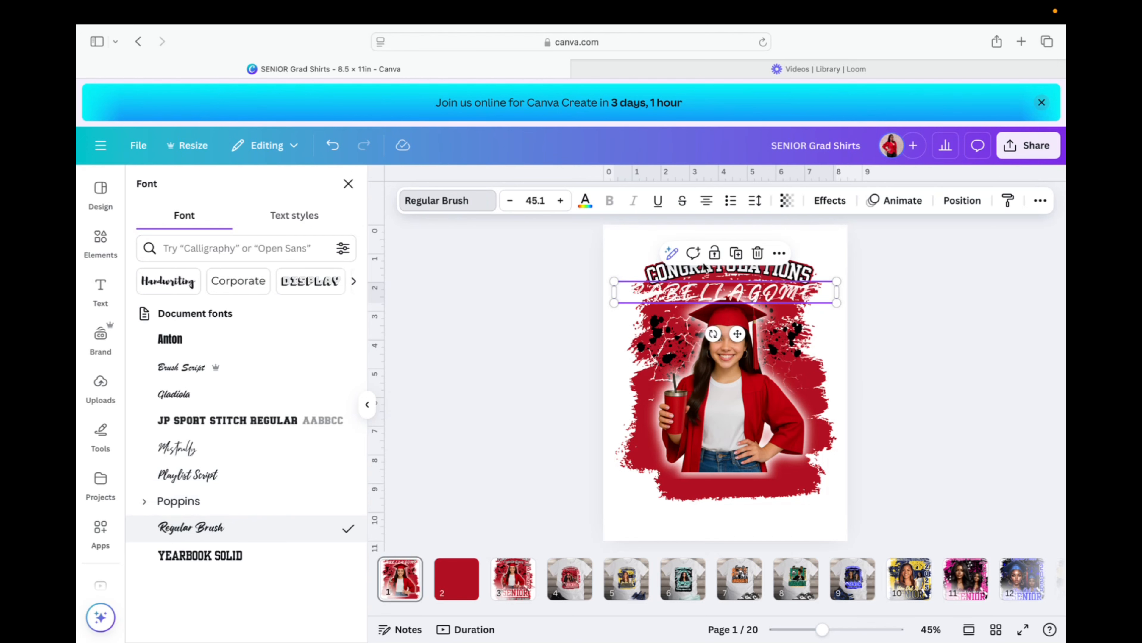
pyautogui.moveTo(836, 303)
pyautogui.mouseDown()
pyautogui.moveTo(684, 290)
pyautogui.moveTo(716, 277)
pyautogui.mouseUp()
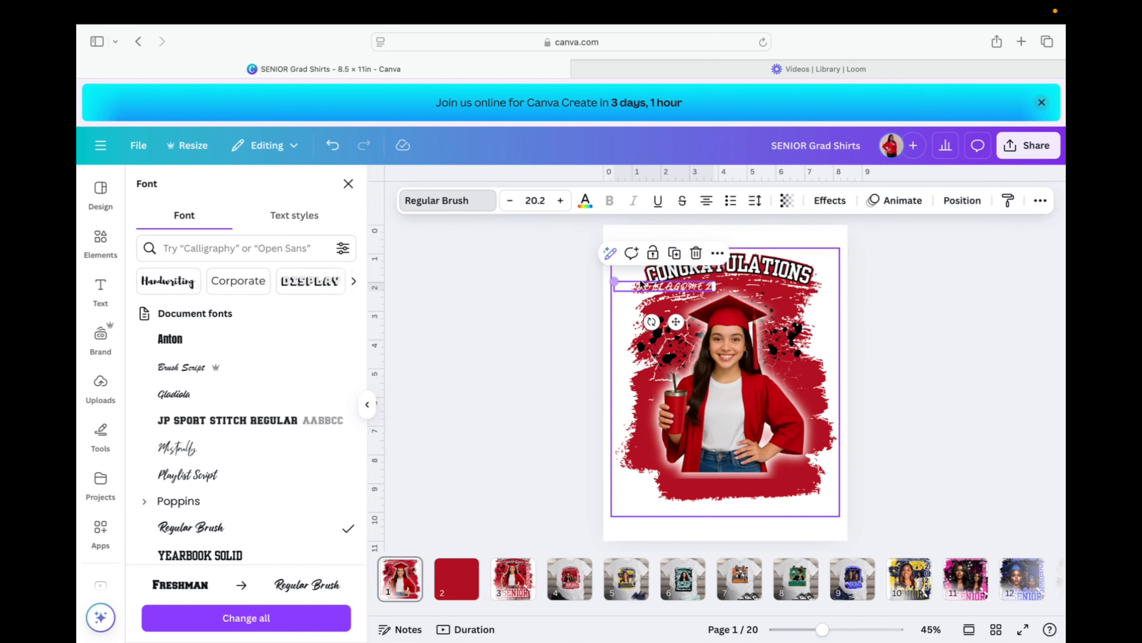
pyautogui.moveTo(676, 322); pyautogui.dragTo(737, 326)
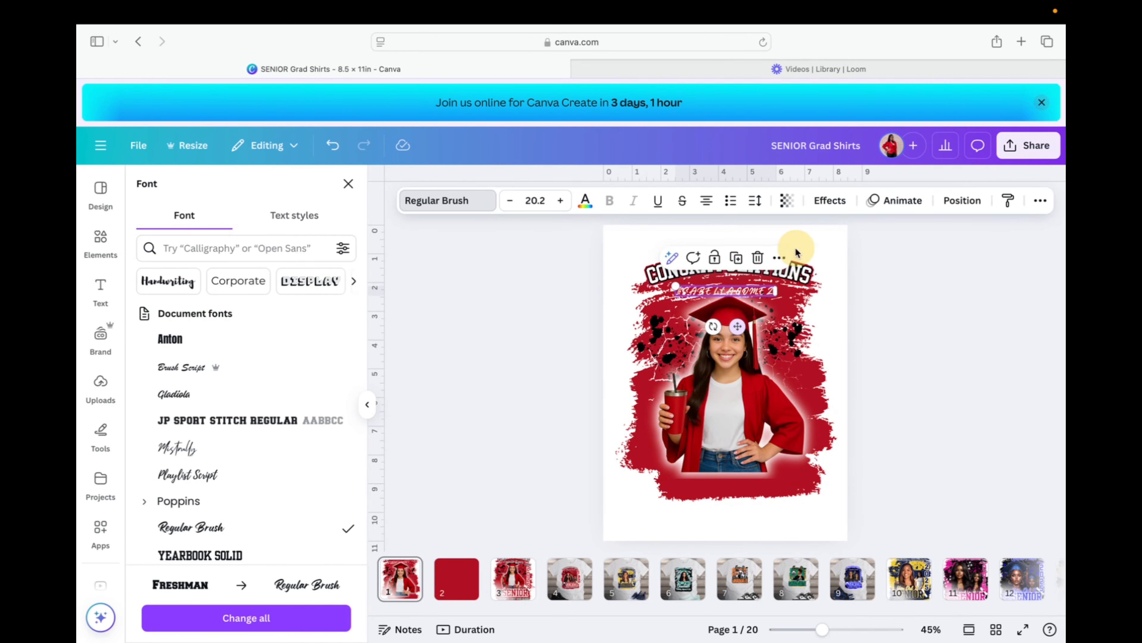
# Give the name a black Outline at thickness 122 and enlarge it to size 26.5.
pyautogui.click(830, 200)
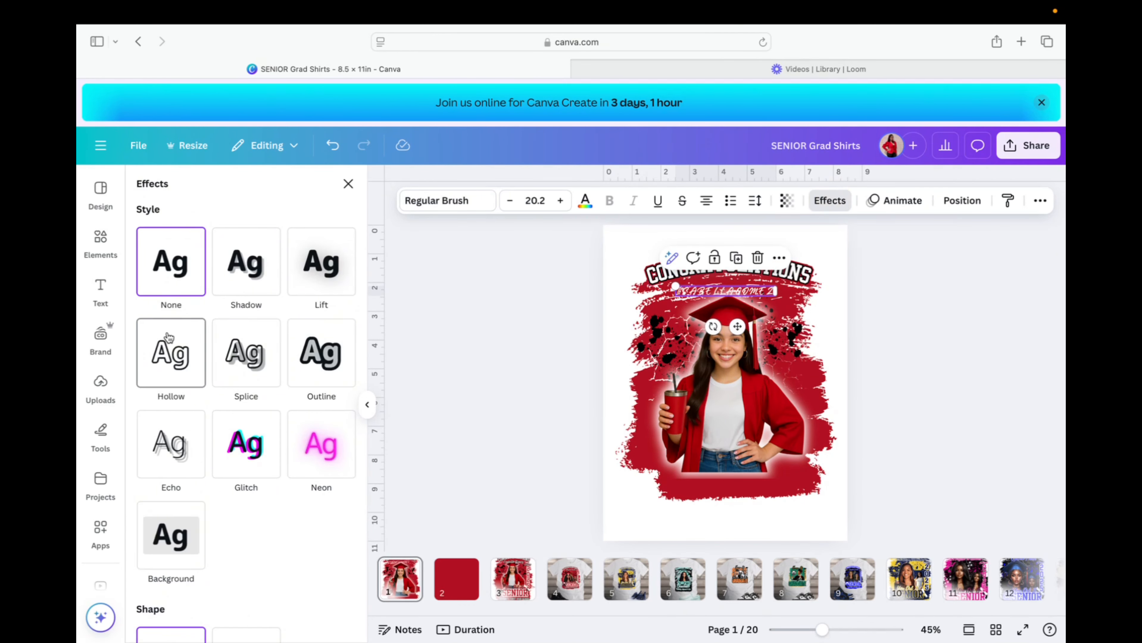
pyautogui.click(322, 356)
pyautogui.click(345, 472)
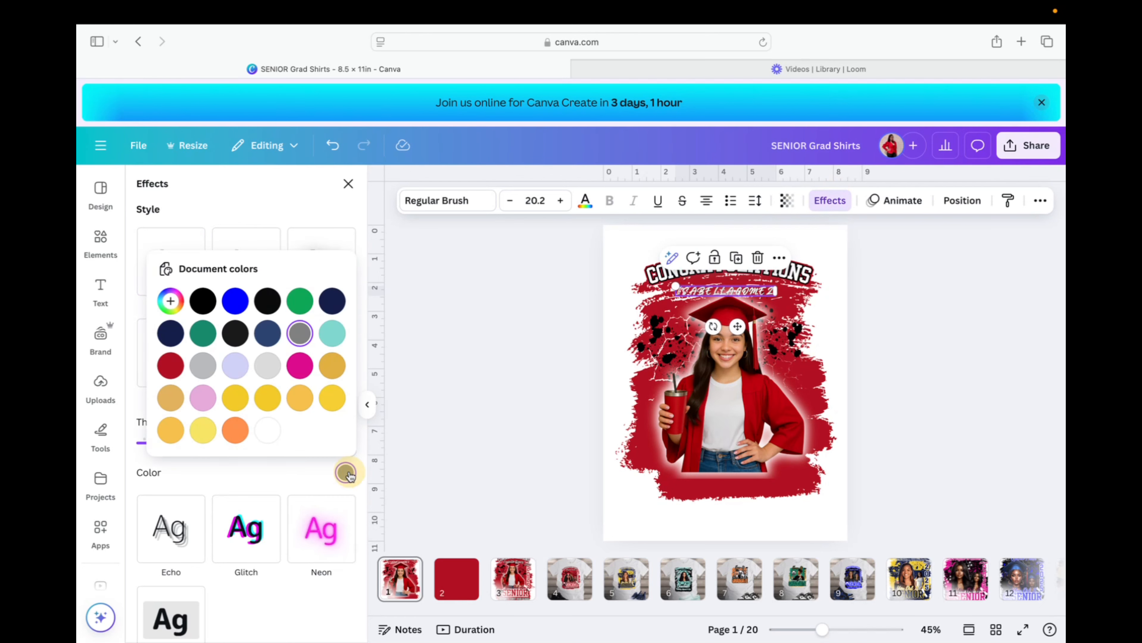
pyautogui.click(203, 306)
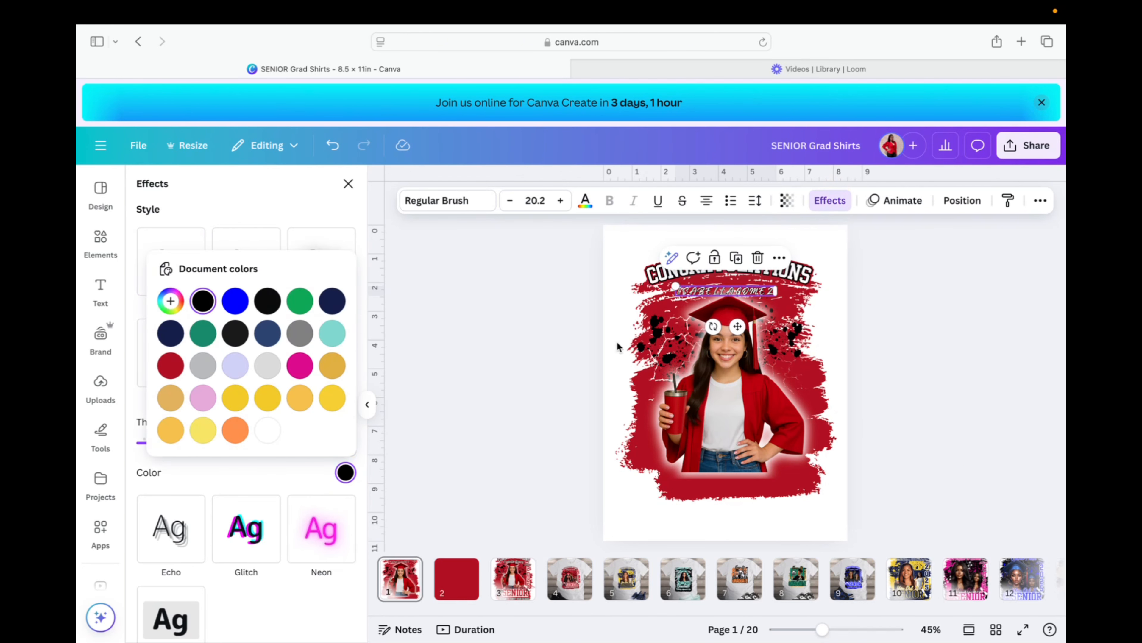
pyautogui.moveTo(681, 291); pyautogui.dragTo(648, 279)
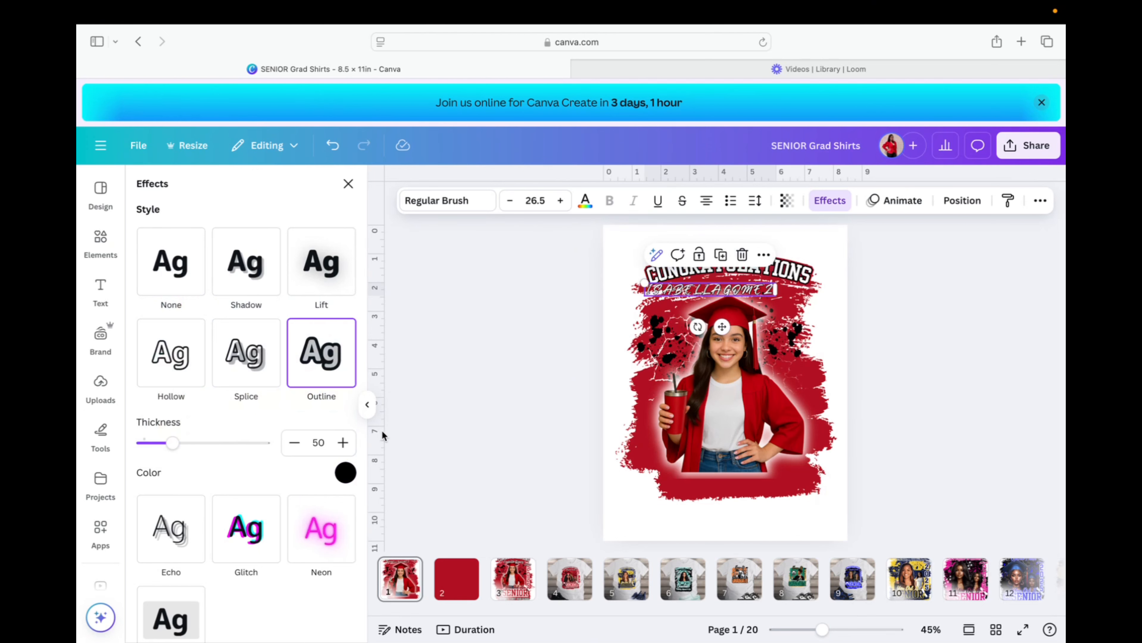
pyautogui.moveTo(172, 444); pyautogui.dragTo(217, 445)
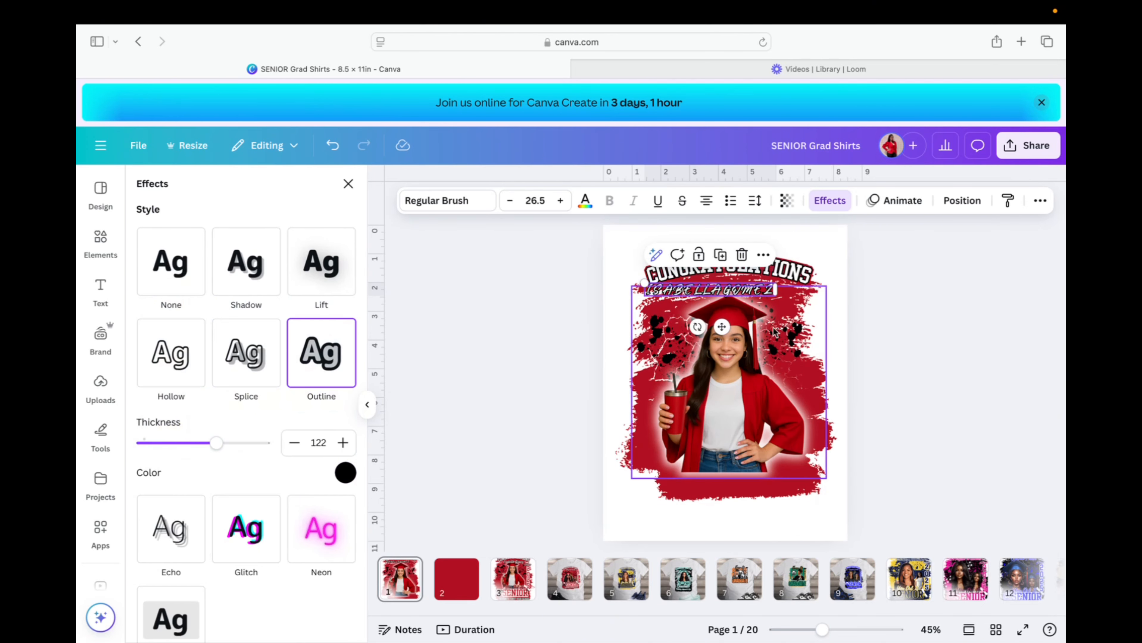
pyautogui.doubleClick(766, 285)
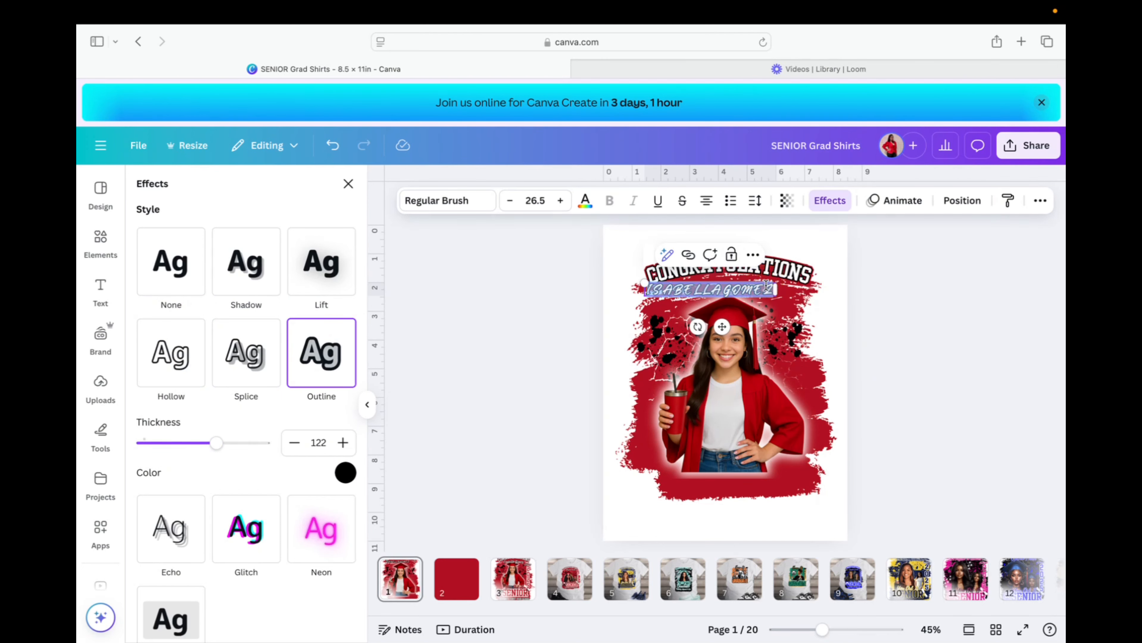
# Retype the graduate's name in title case, enlarge it to 41.5 and centre it under CONGRATULATIONS.
pyautogui.press('BackSpace')
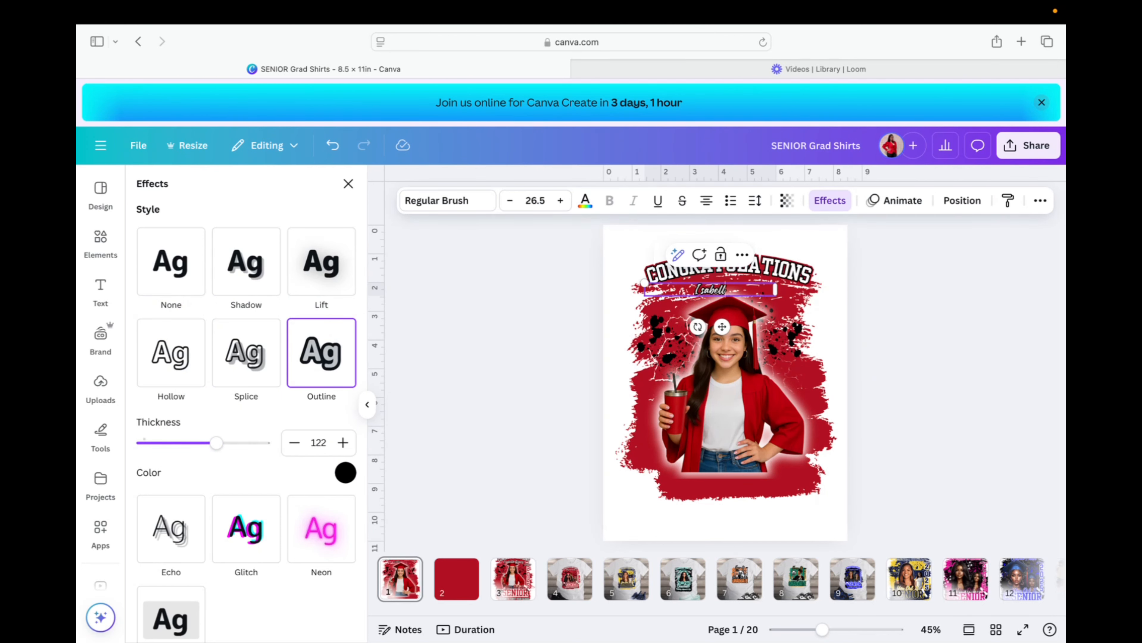
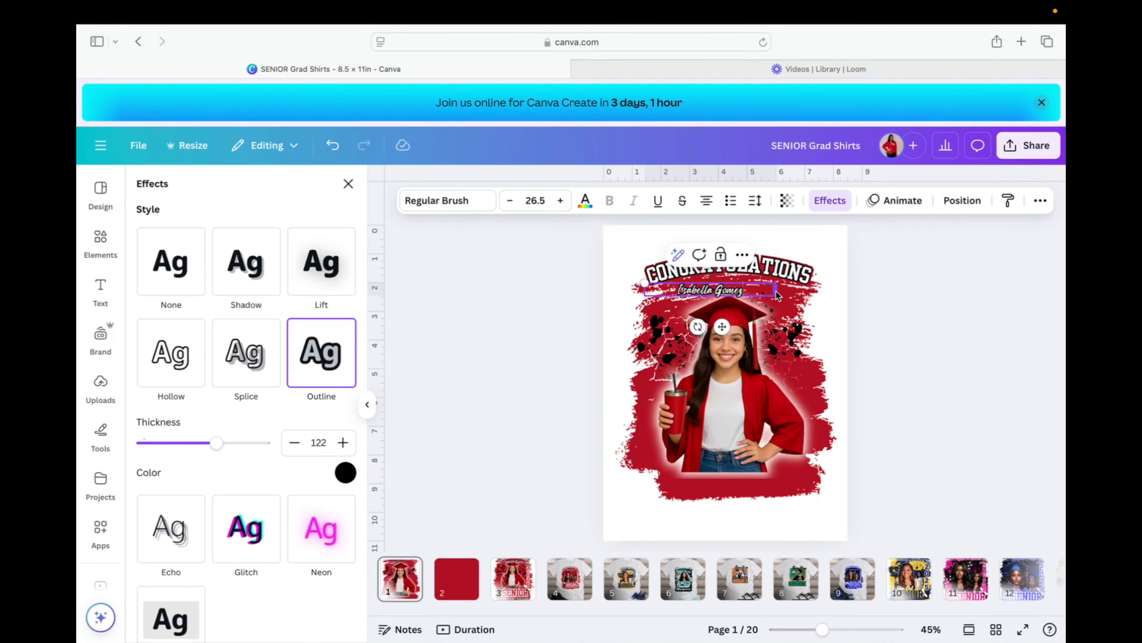
pyautogui.moveTo(775, 290); pyautogui.dragTo(736, 298)
pyautogui.moveTo(645, 283); pyautogui.dragTo(603, 274)
pyautogui.moveTo(677, 325); pyautogui.dragTo(741, 336)
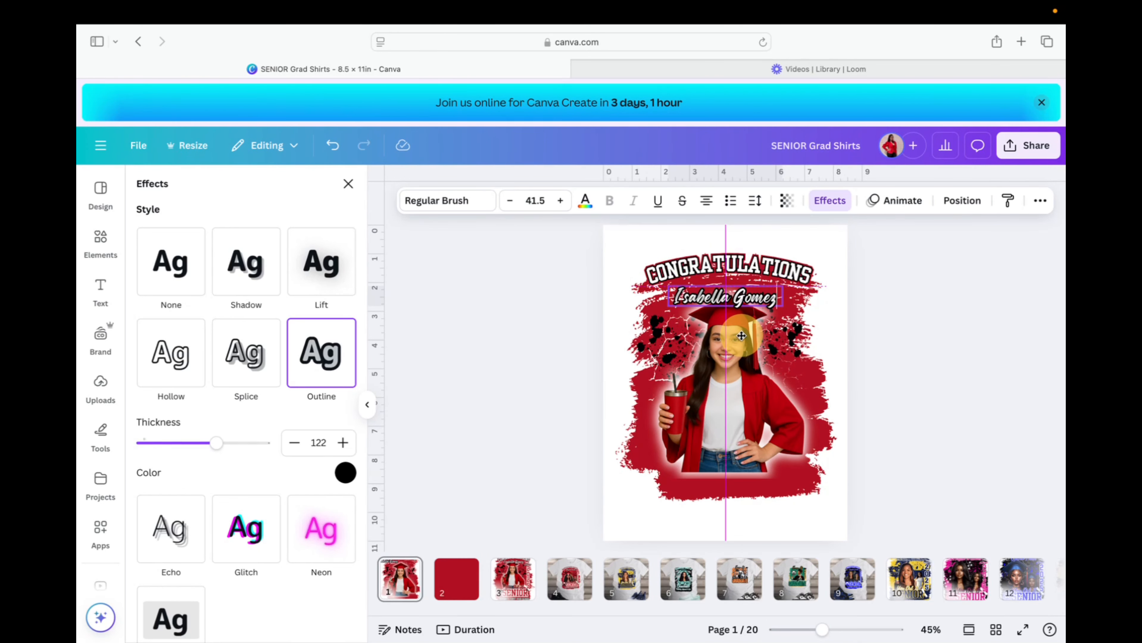
# Lower CONGRATULATIONS slightly and nudge the name up along the centre guide so they sit snugly together.
pyautogui.click(767, 279)
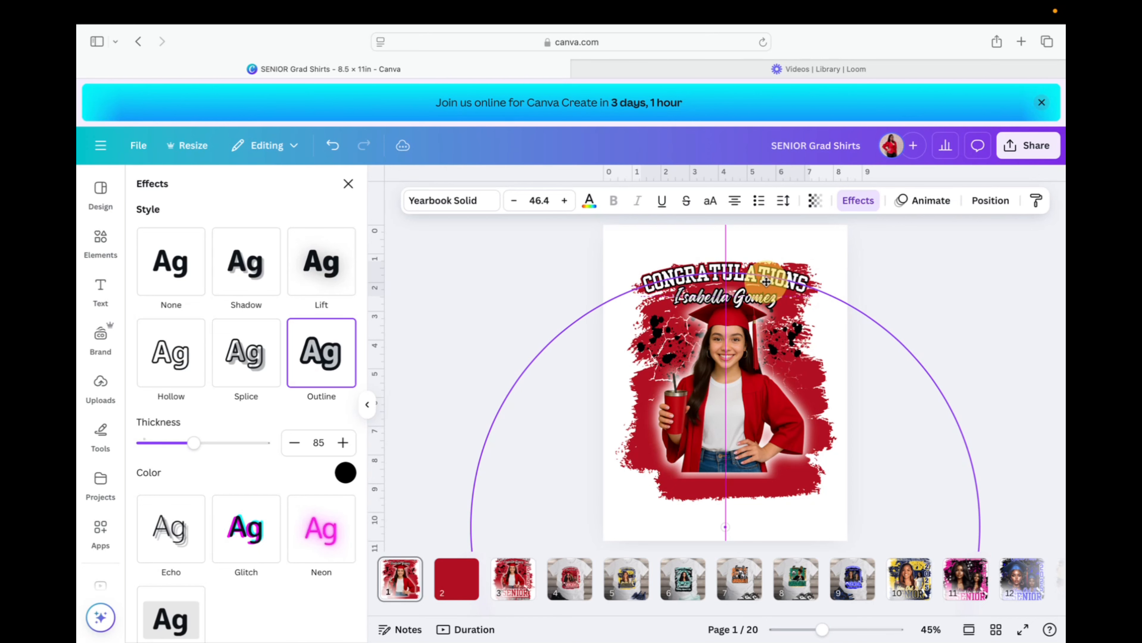
pyautogui.moveTo(765, 281)
pyautogui.mouseDown()
pyautogui.moveTo(826, 256)
pyautogui.moveTo(766, 297)
pyautogui.mouseUp()
pyautogui.click(776, 301)
pyautogui.click(959, 321)
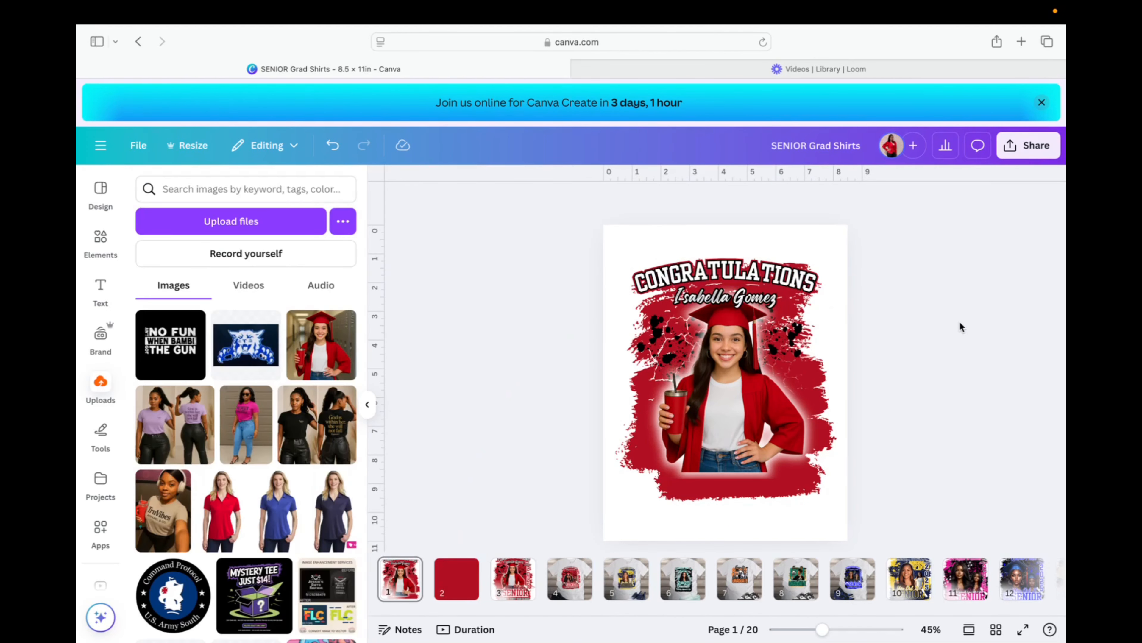
pyautogui.click(730, 295)
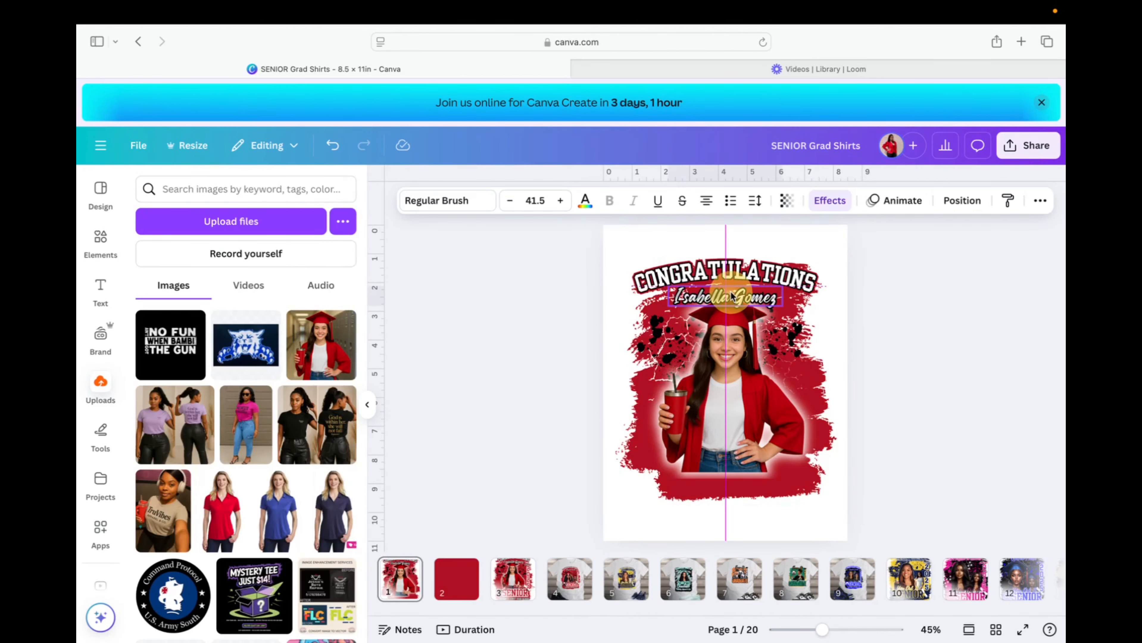
pyautogui.click(902, 327)
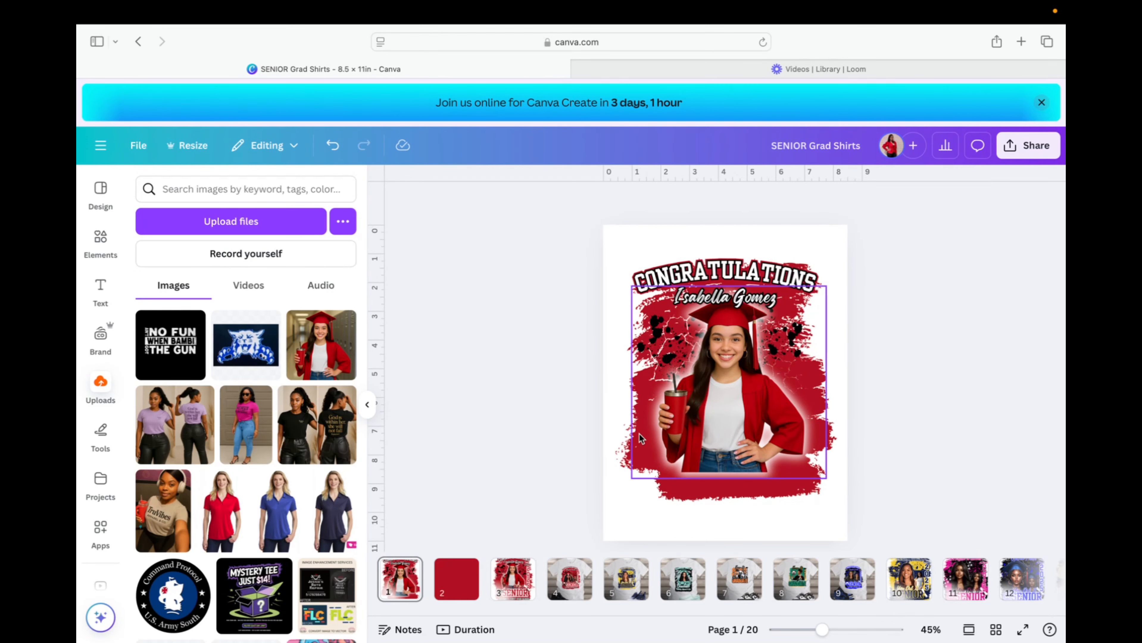
# Stack 2025 one digit per line, enlarge it to 69.8, and place it at the photo's right edge.
pyautogui.click(704, 372)
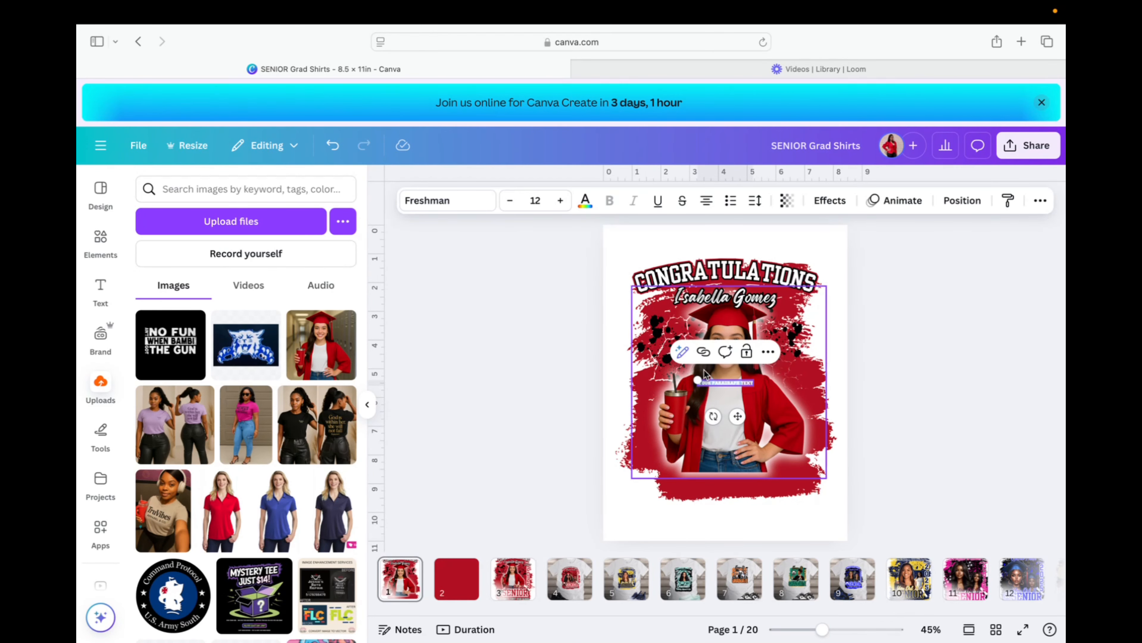
pyautogui.press('Return')
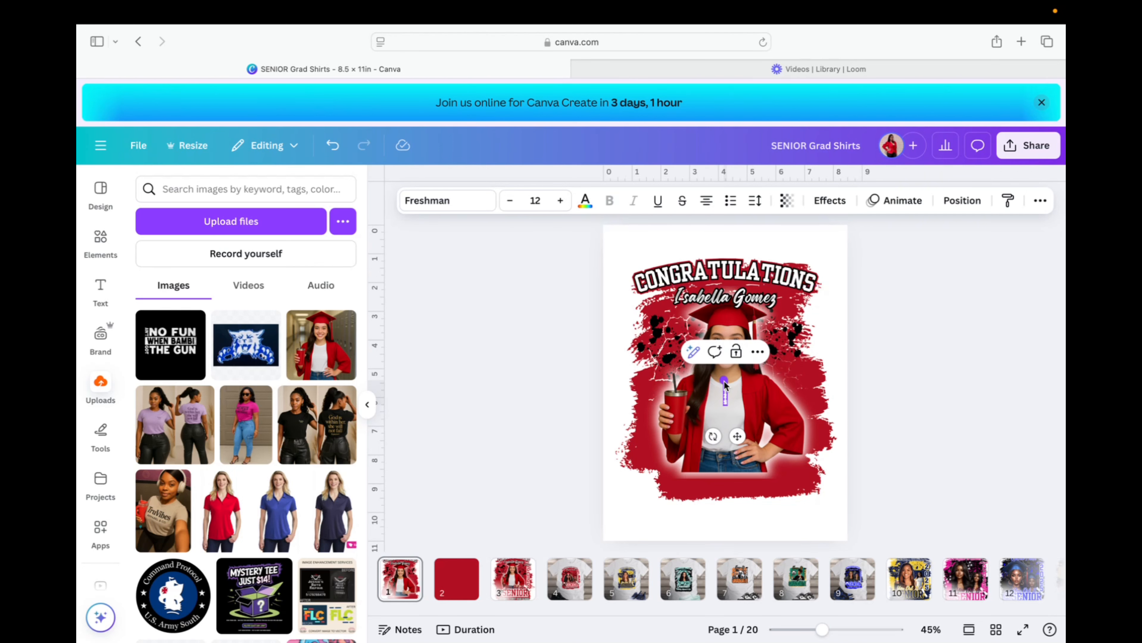
pyautogui.moveTo(720, 380); pyautogui.dragTo(564, 271)
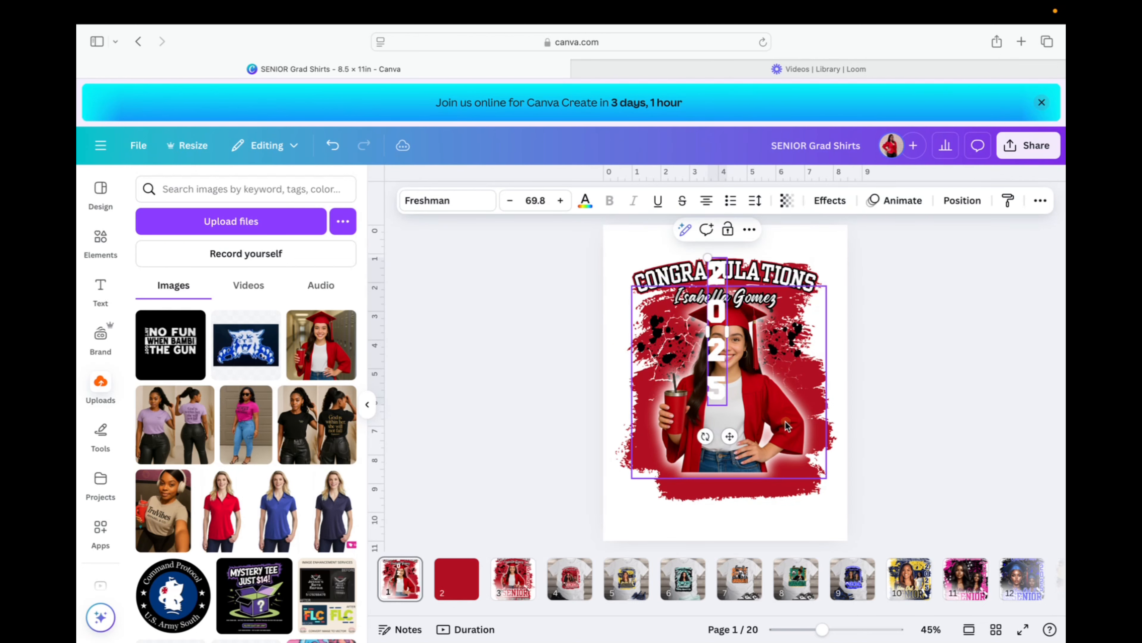
pyautogui.doubleClick(715, 391)
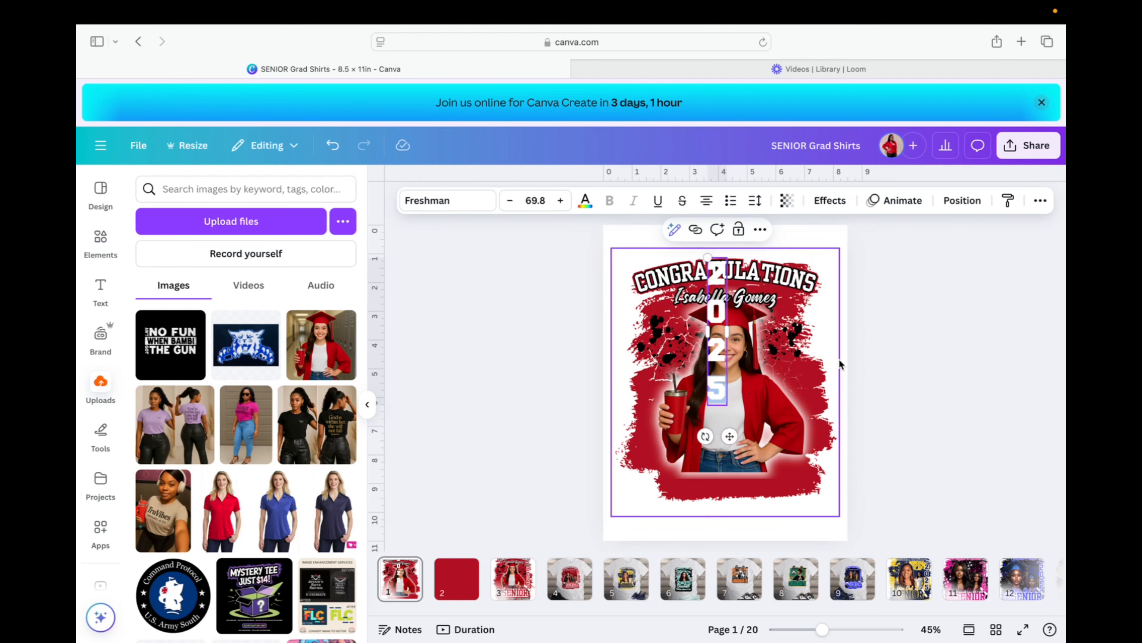
pyautogui.click(832, 234)
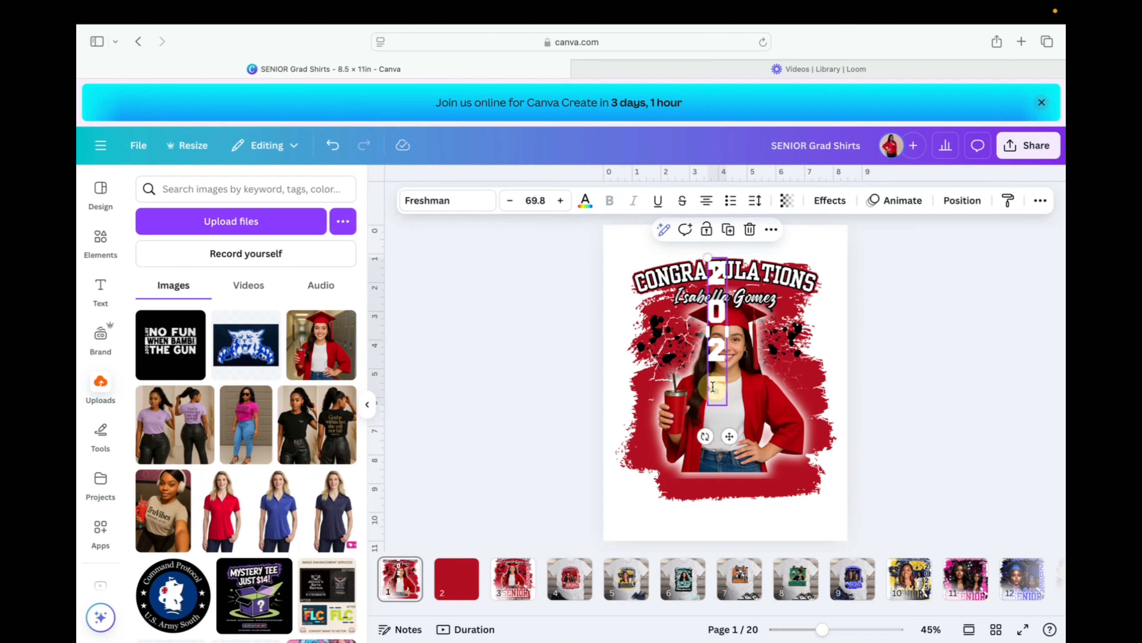
pyautogui.moveTo(714, 388); pyautogui.dragTo(807, 434)
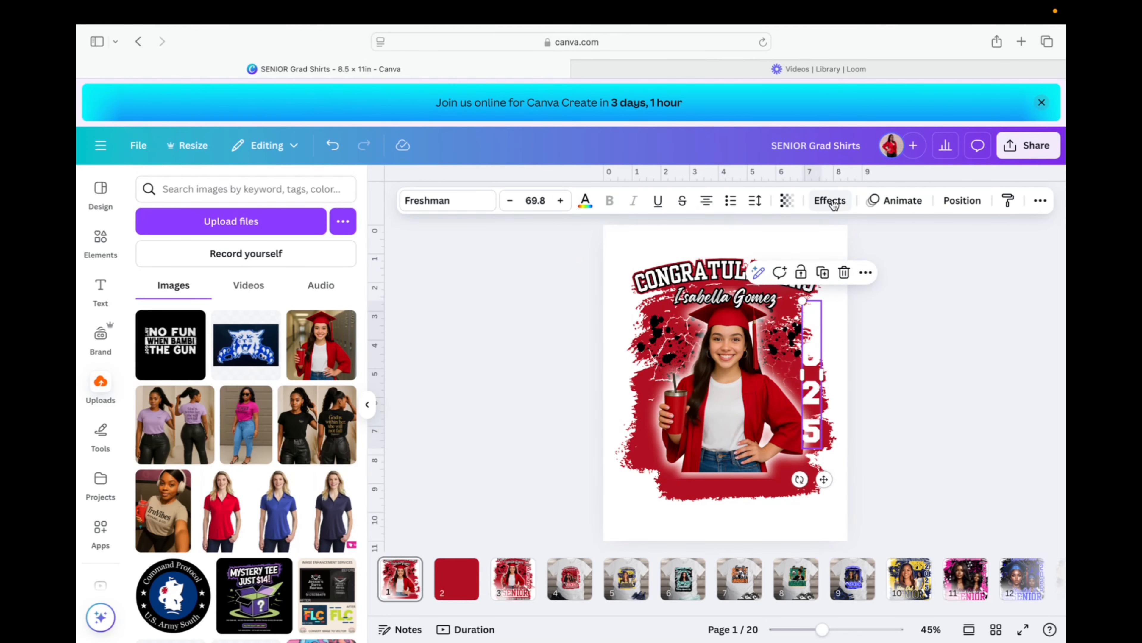
# Switch the 2025 text to Yearbook Solid and scale it up to 89.8.
pyautogui.click(446, 200)
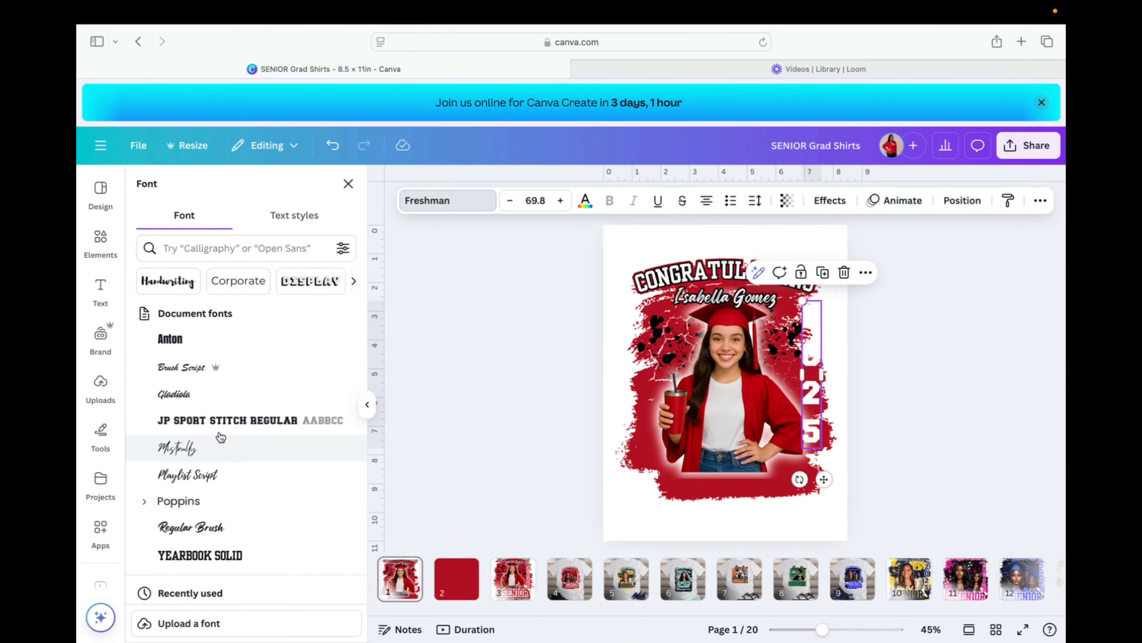
pyautogui.click(224, 556)
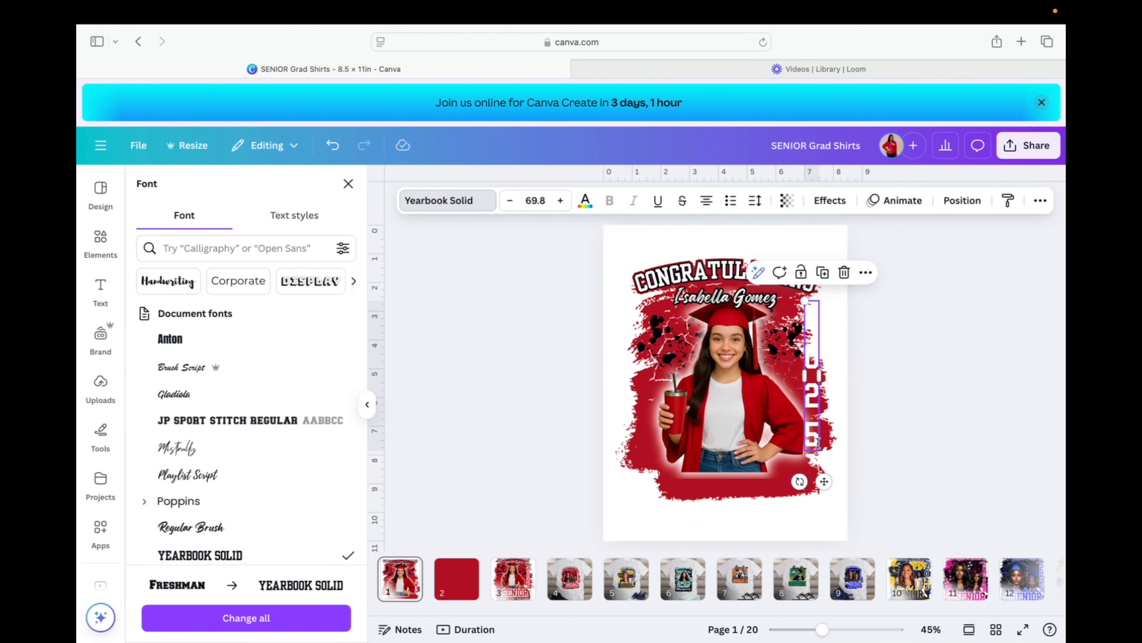
pyautogui.moveTo(804, 300); pyautogui.dragTo(730, 263)
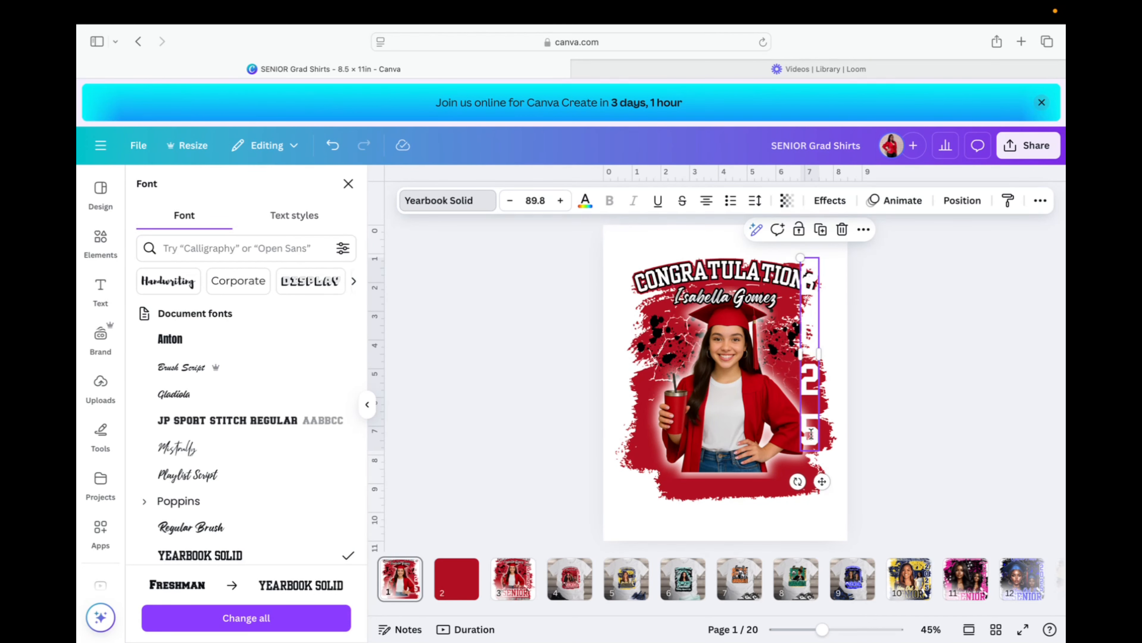
pyautogui.moveTo(811, 433); pyautogui.dragTo(815, 453)
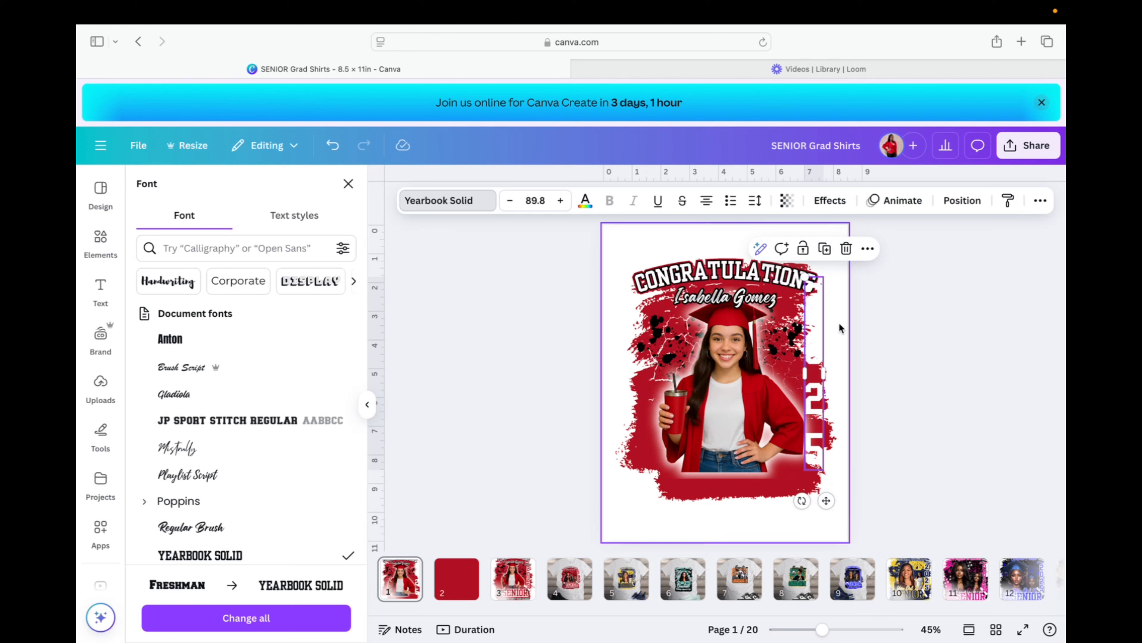
# Widen the 2025 letter spacing to 101 and tighten line spacing to 1.02.
pyautogui.click(756, 201)
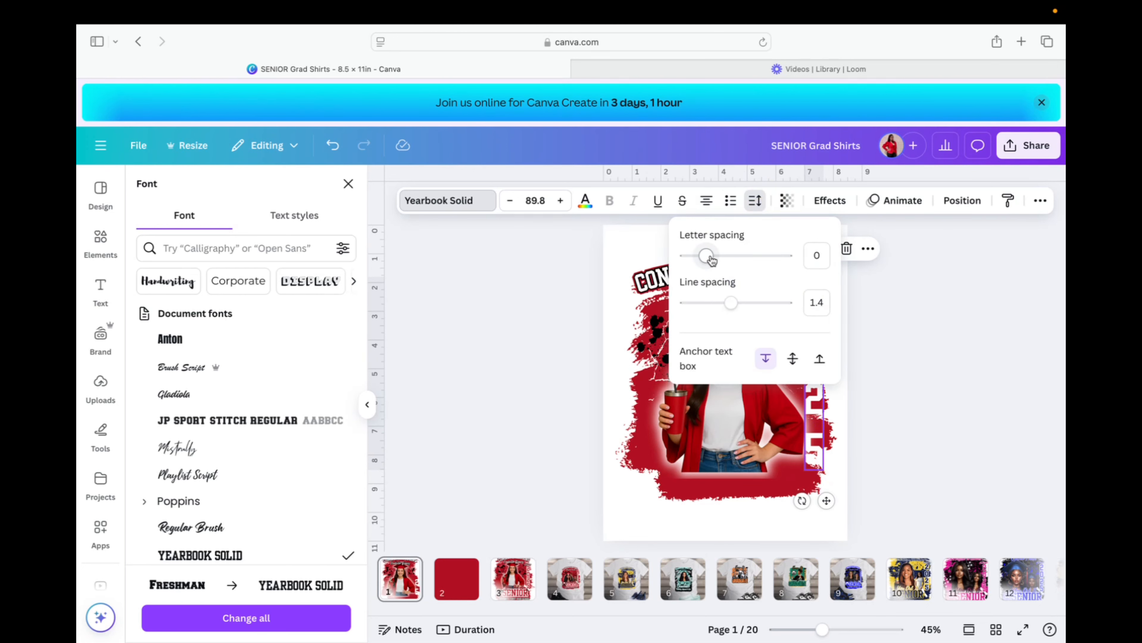
pyautogui.moveTo(709, 260)
pyautogui.mouseDown()
pyautogui.moveTo(699, 255)
pyautogui.moveTo(715, 256)
pyautogui.mouseUp()
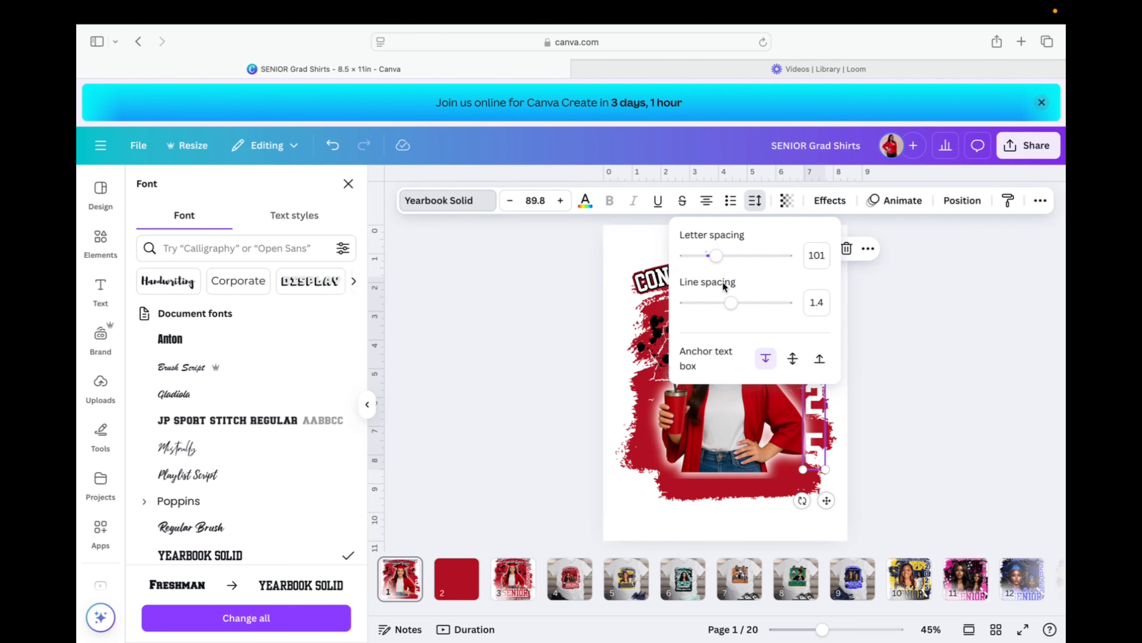
pyautogui.moveTo(731, 302); pyautogui.dragTo(713, 305)
# Colour the vertical 2025 text dark red.
pyautogui.click(810, 512)
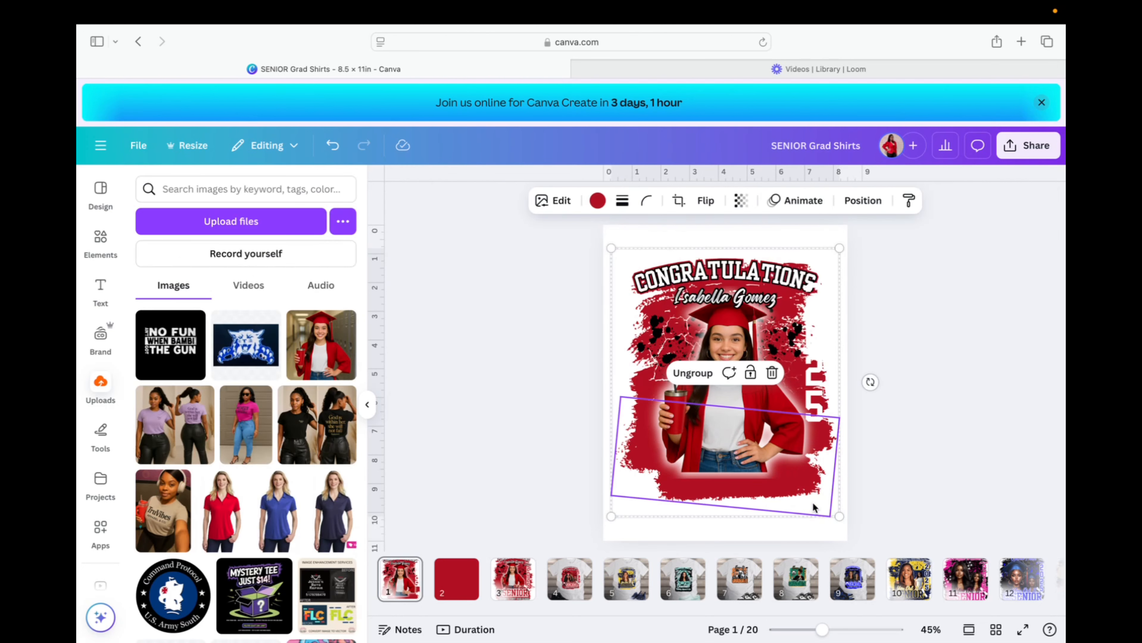
pyautogui.click(818, 413)
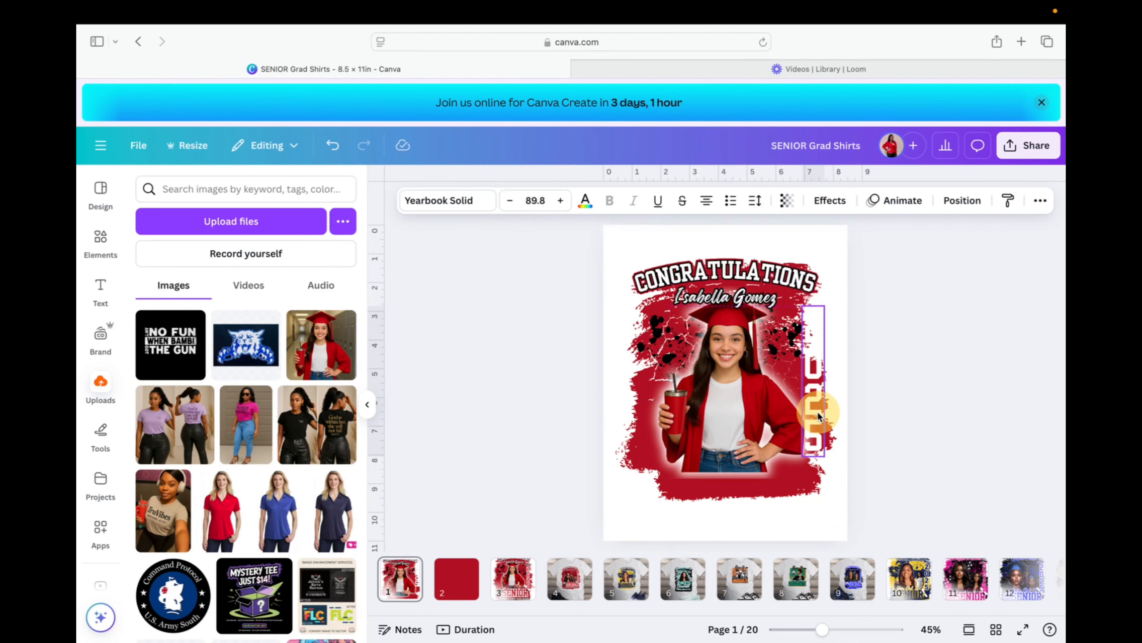
pyautogui.click(583, 202)
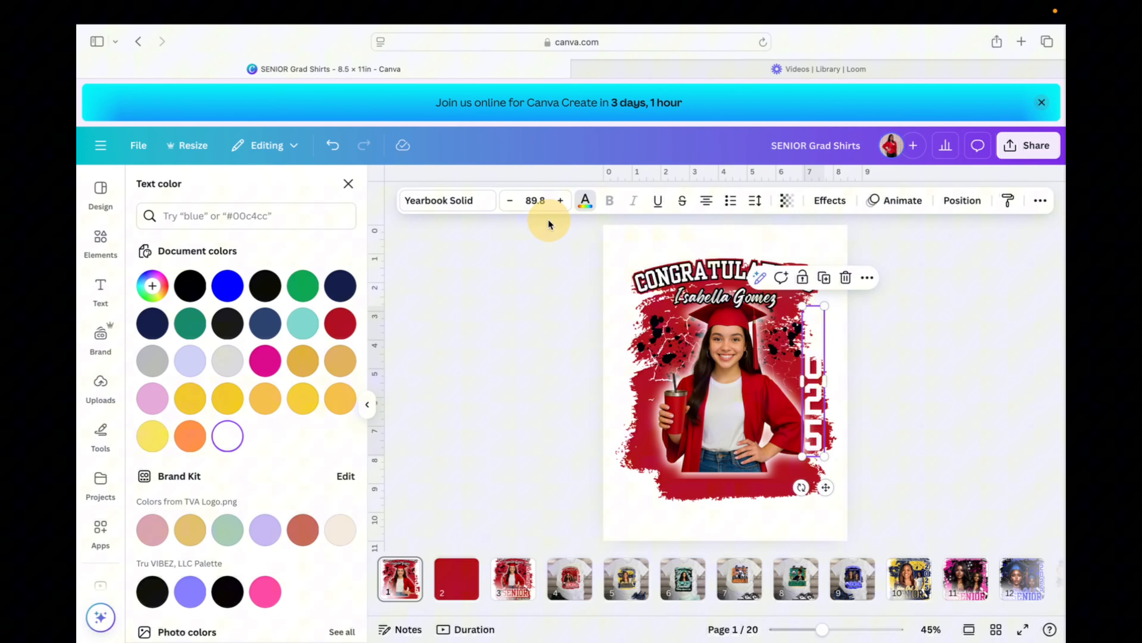
pyautogui.click(340, 323)
# Give 2025 an Outline at thickness 84 and nudge it along the photo's right edge.
pyautogui.click(830, 201)
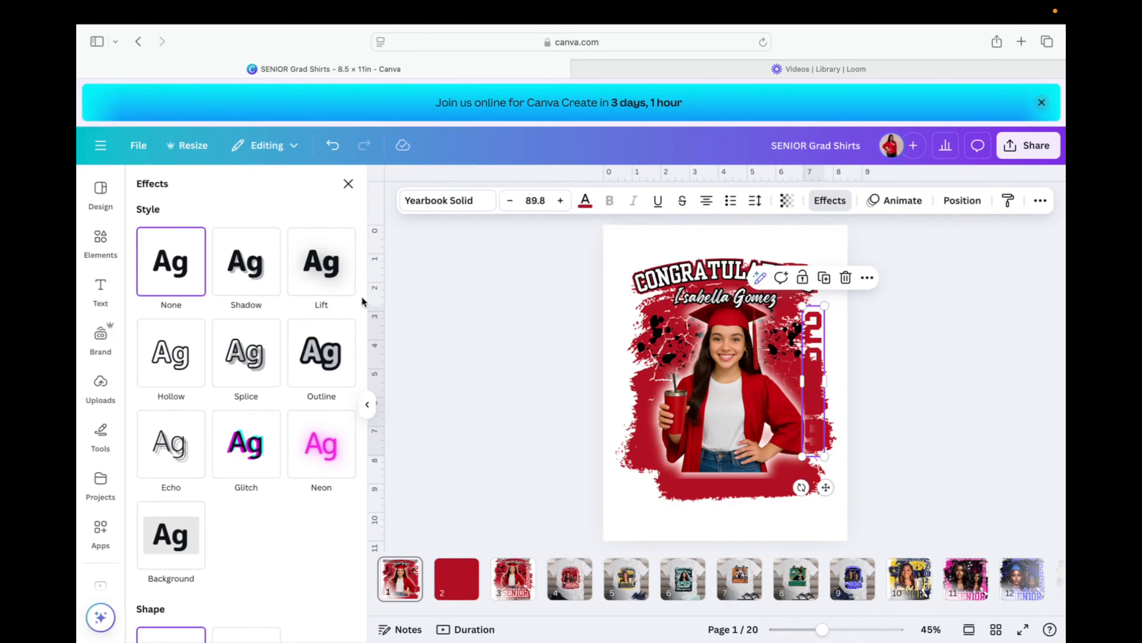
pyautogui.click(327, 352)
pyautogui.click(345, 472)
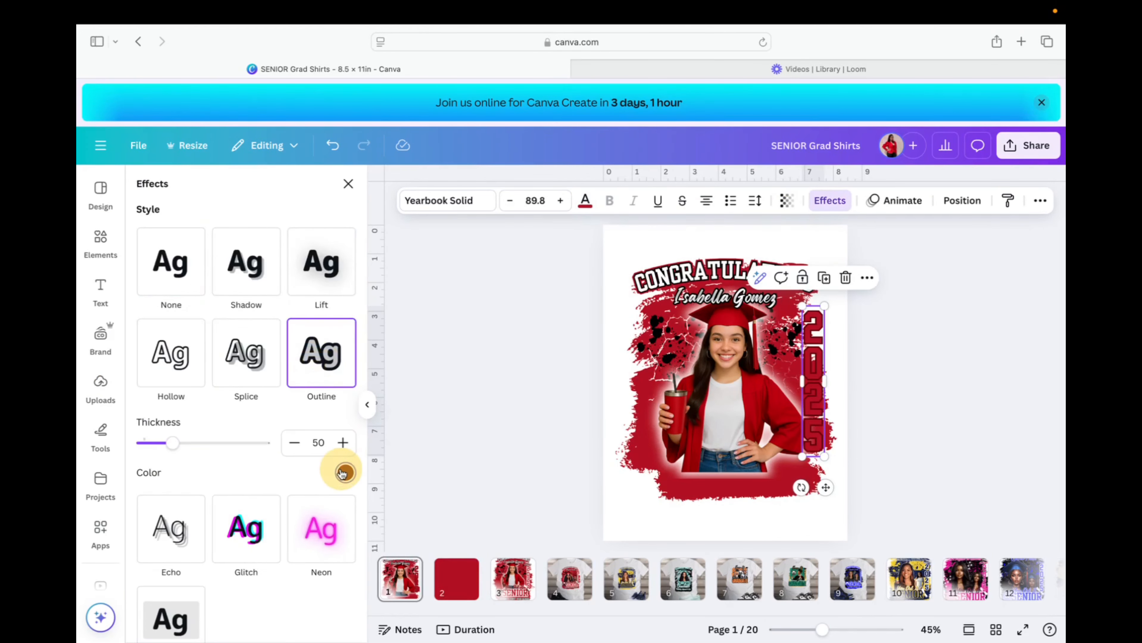
pyautogui.click(237, 474)
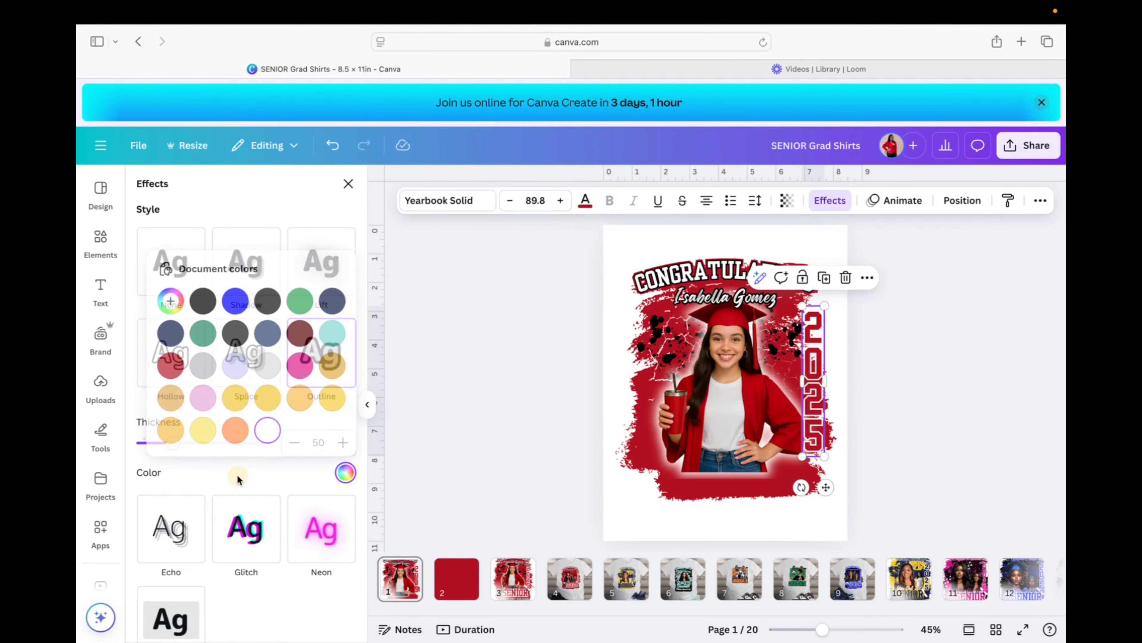
pyautogui.moveTo(175, 450); pyautogui.dragTo(195, 451)
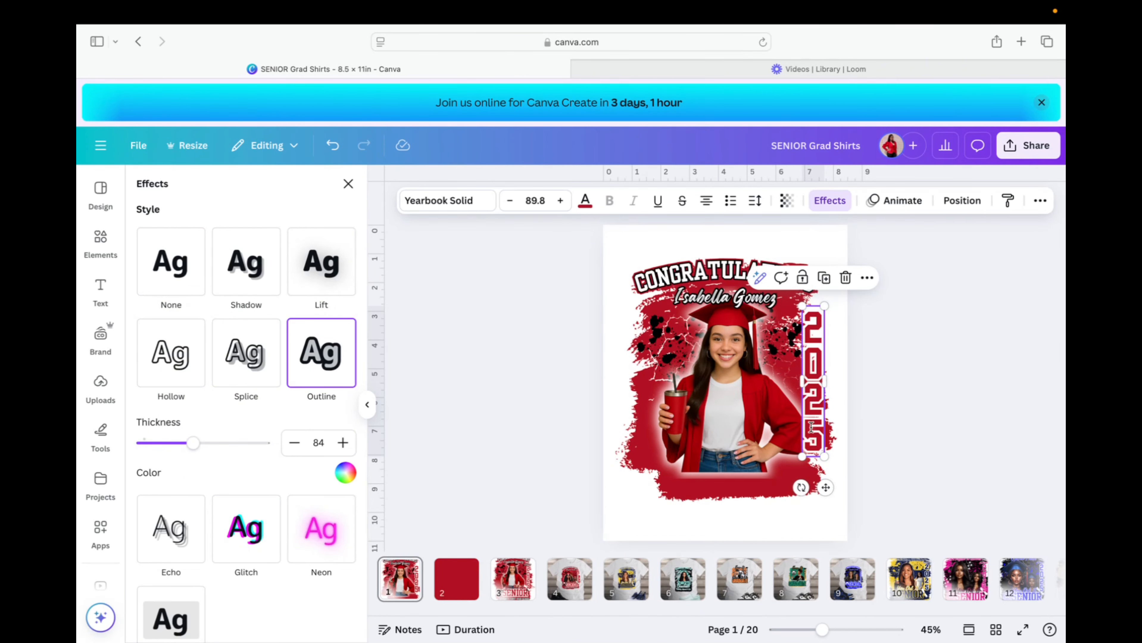
pyautogui.moveTo(811, 431); pyautogui.dragTo(816, 419)
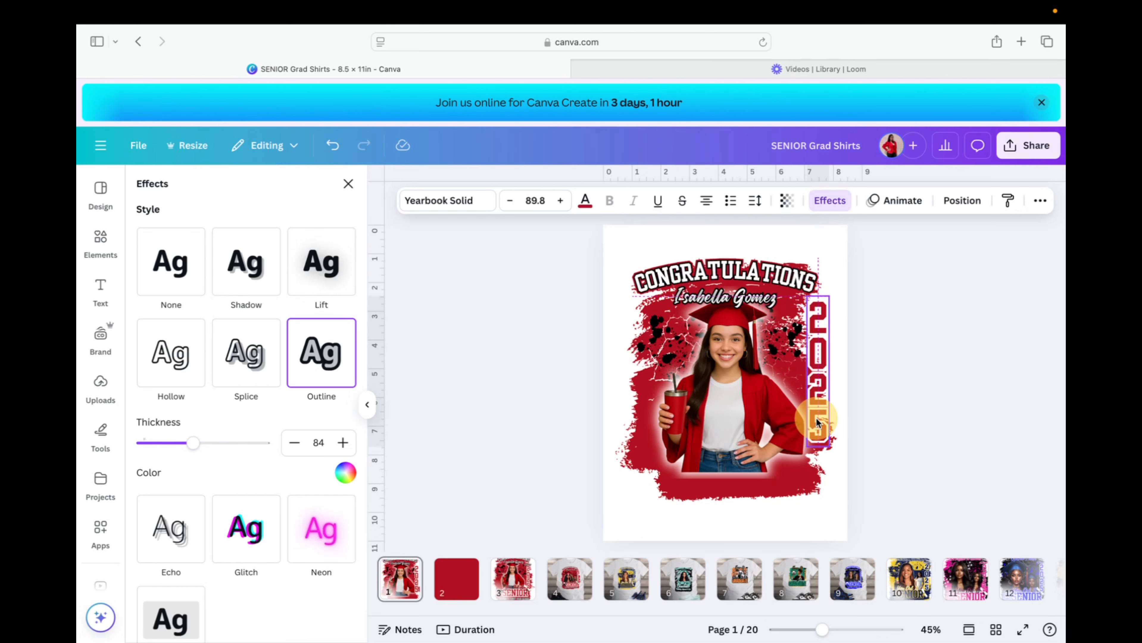
pyautogui.moveTo(818, 418); pyautogui.dragTo(819, 418)
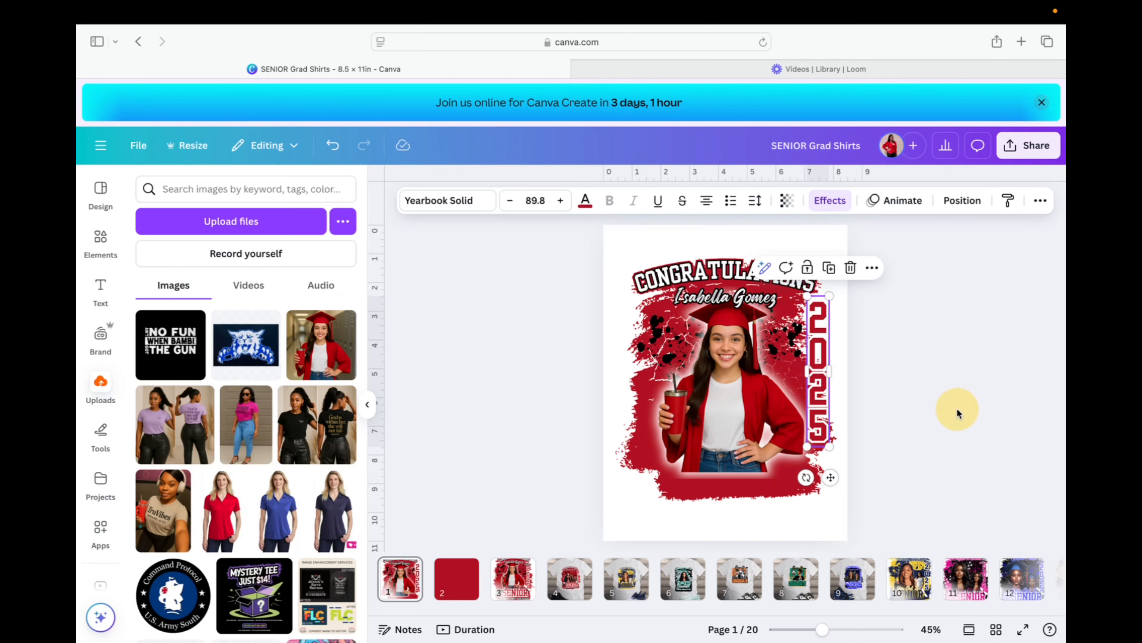
pyautogui.click(957, 409)
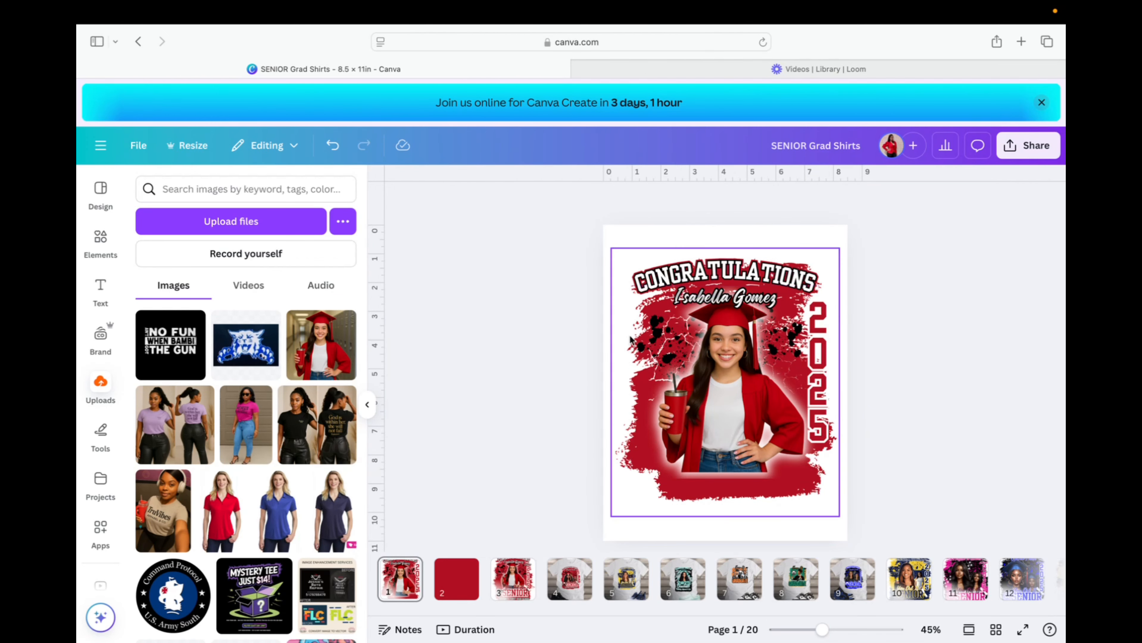
# Find the red brush-stroke layers behind the photo and widen the first stroke.
pyautogui.click(700, 493)
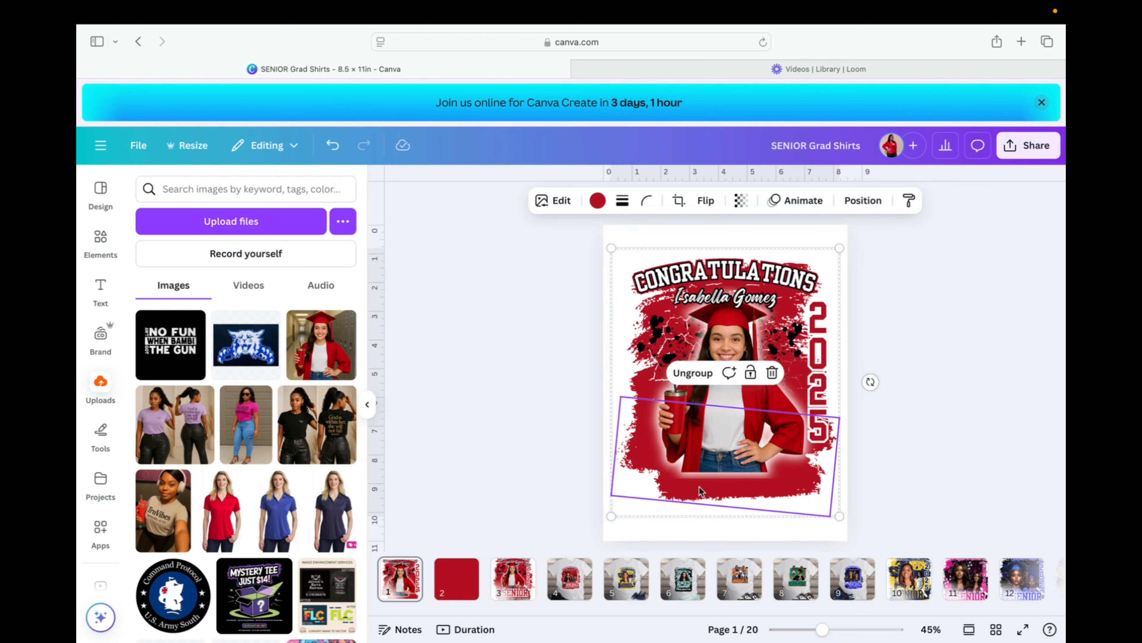
pyautogui.click(863, 200)
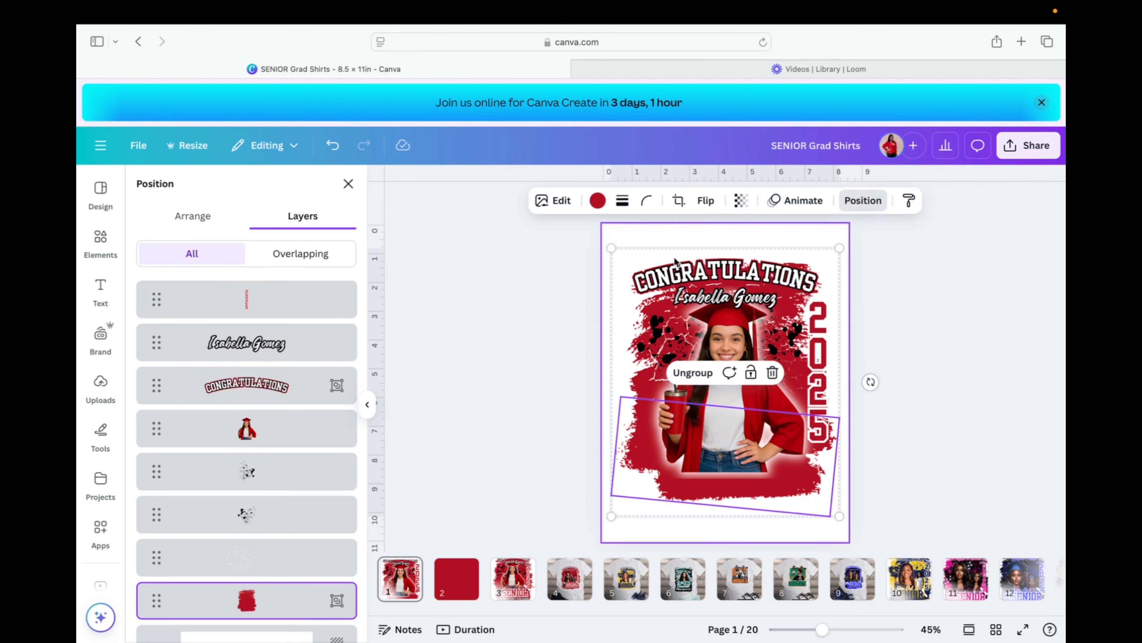
pyautogui.click(277, 604)
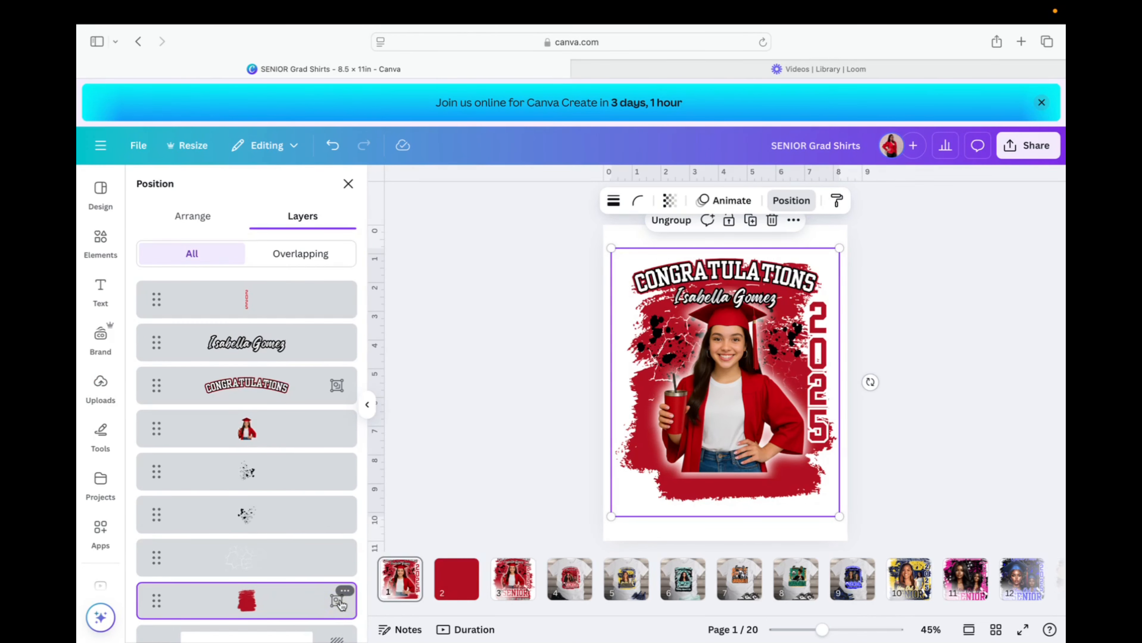
pyautogui.click(938, 377)
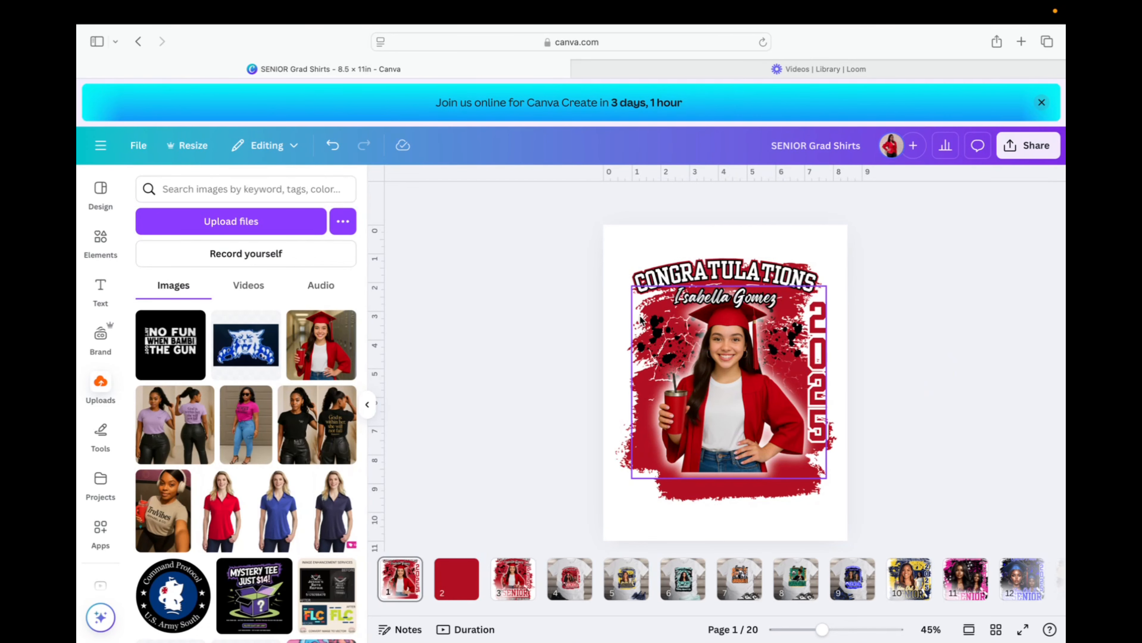
pyautogui.click(797, 315)
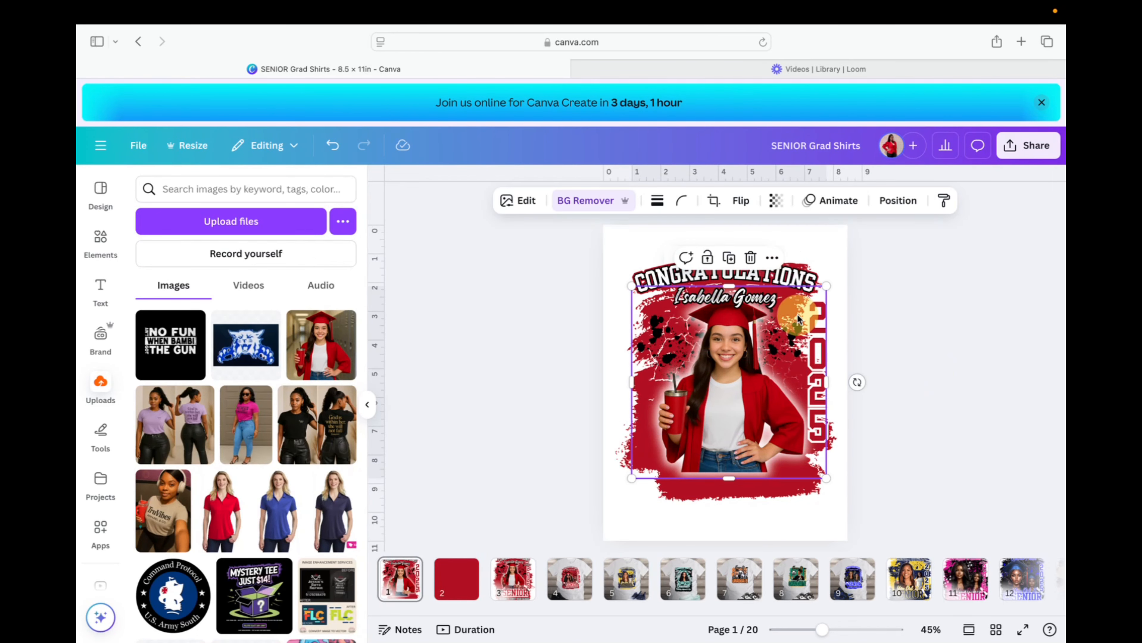
pyautogui.click(896, 200)
pyautogui.scroll(-1, 252, 540)
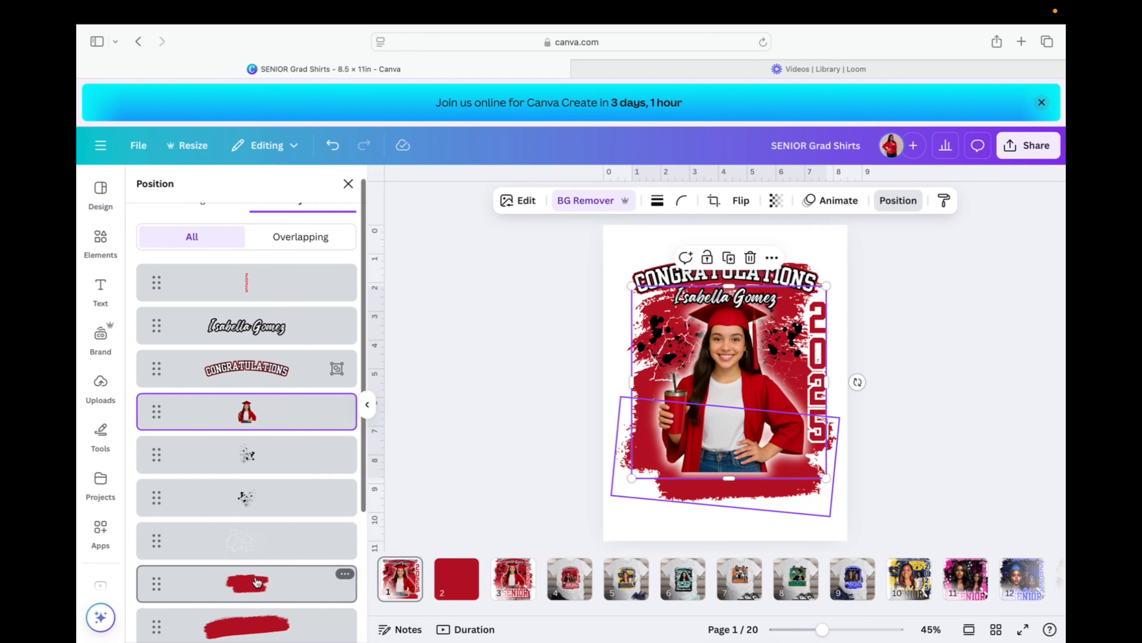
pyautogui.scroll(-2, 258, 582)
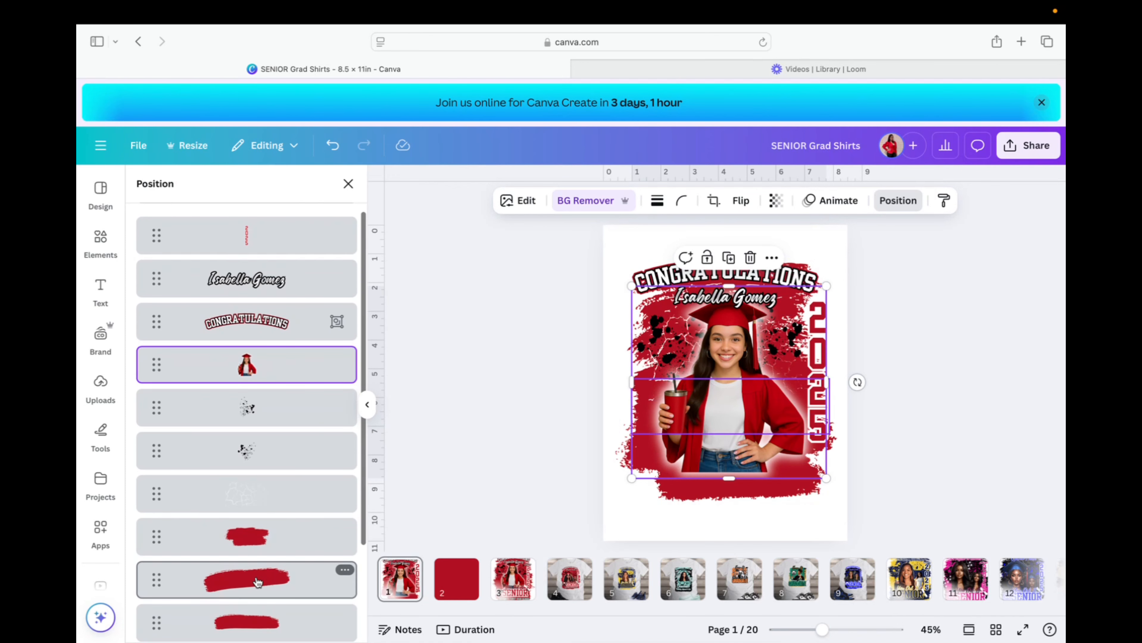
pyautogui.click(258, 582)
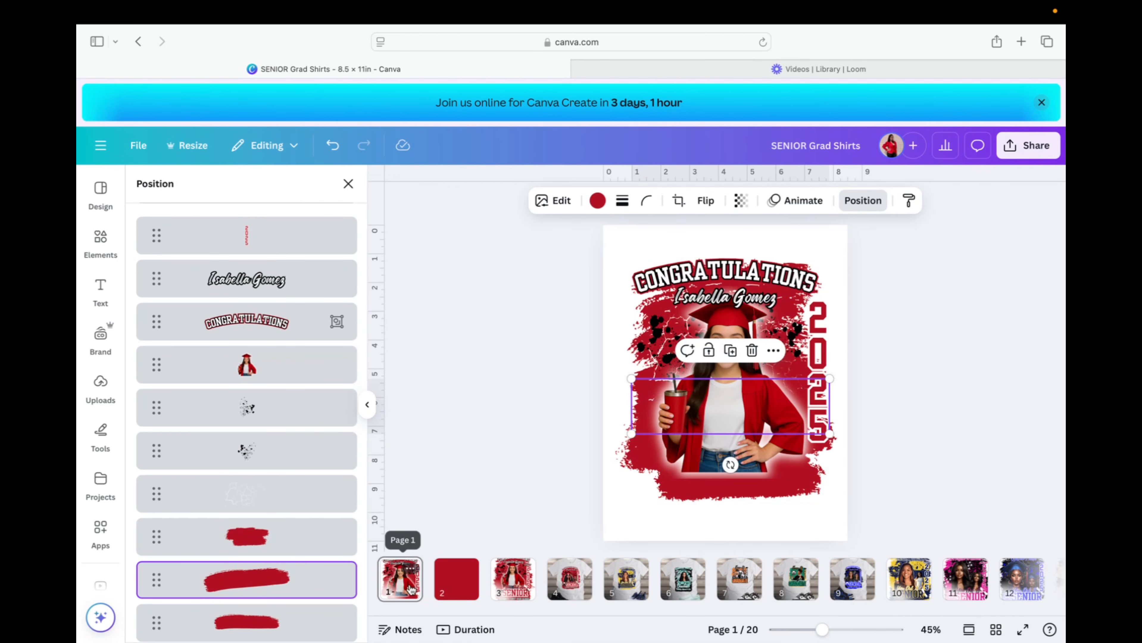
pyautogui.moveTo(831, 383); pyautogui.dragTo(842, 378)
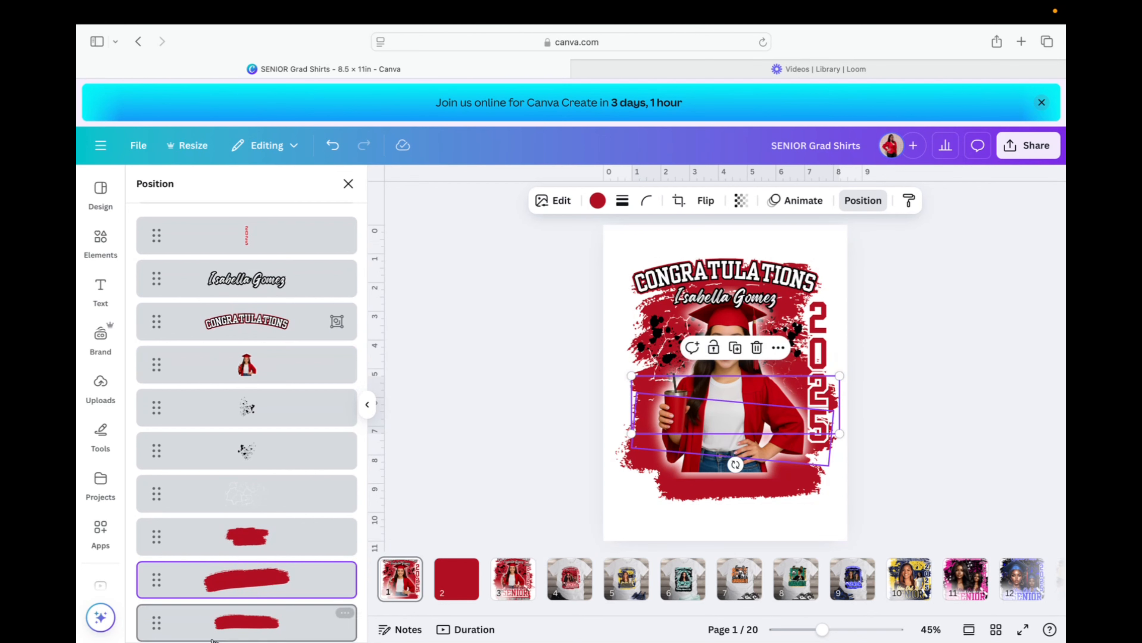
# Stretch the horizontal and small red brush strokes wider across the grunge backdrop.
pyautogui.click(257, 623)
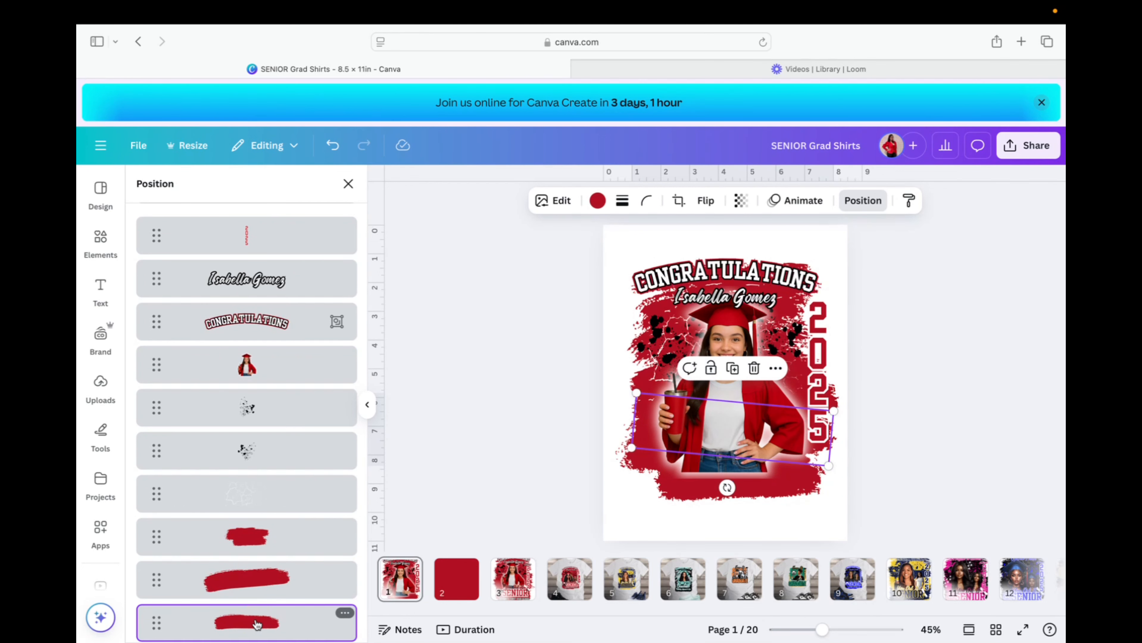
pyautogui.scroll(-2, 255, 621)
pyautogui.click(255, 624)
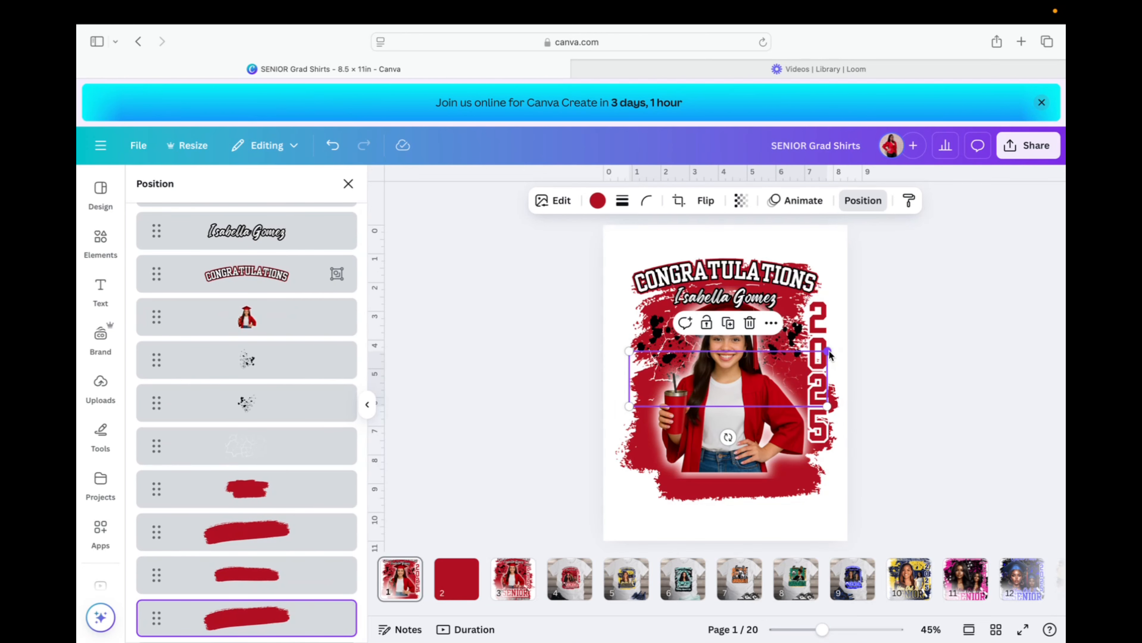
pyautogui.moveTo(827, 350); pyautogui.dragTo(840, 350)
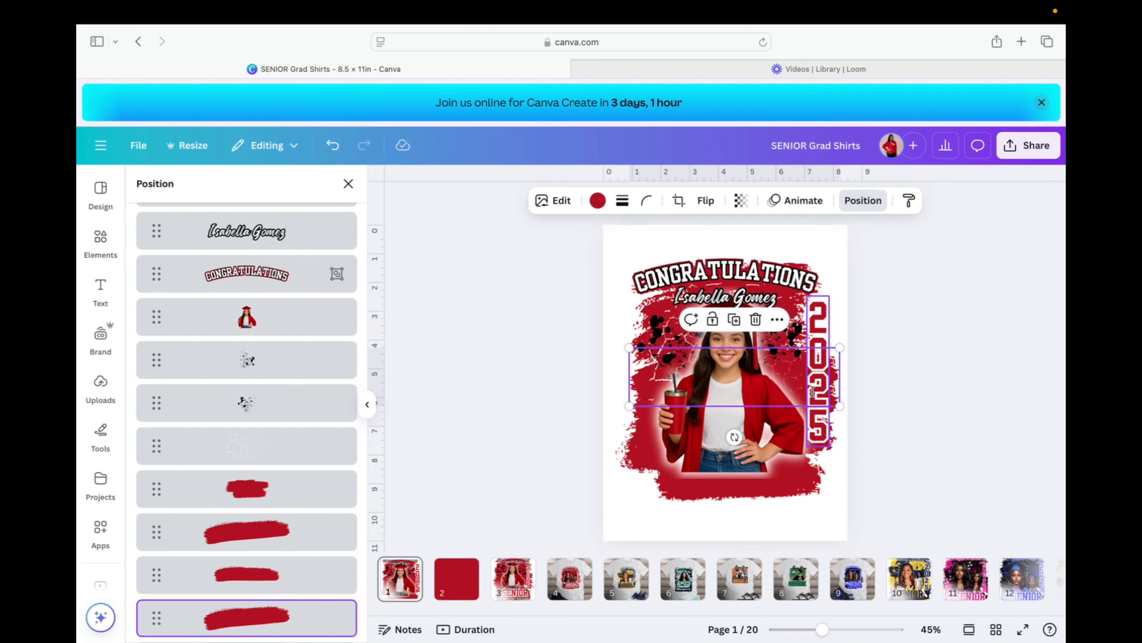
pyautogui.scroll(-2, 276, 535)
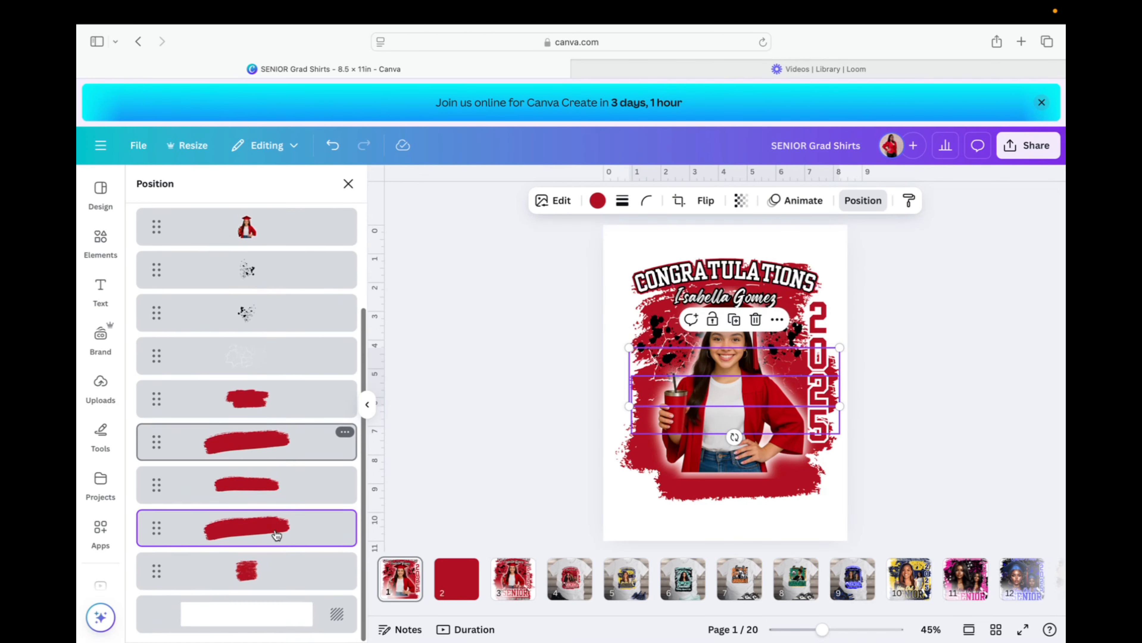
pyautogui.click(297, 566)
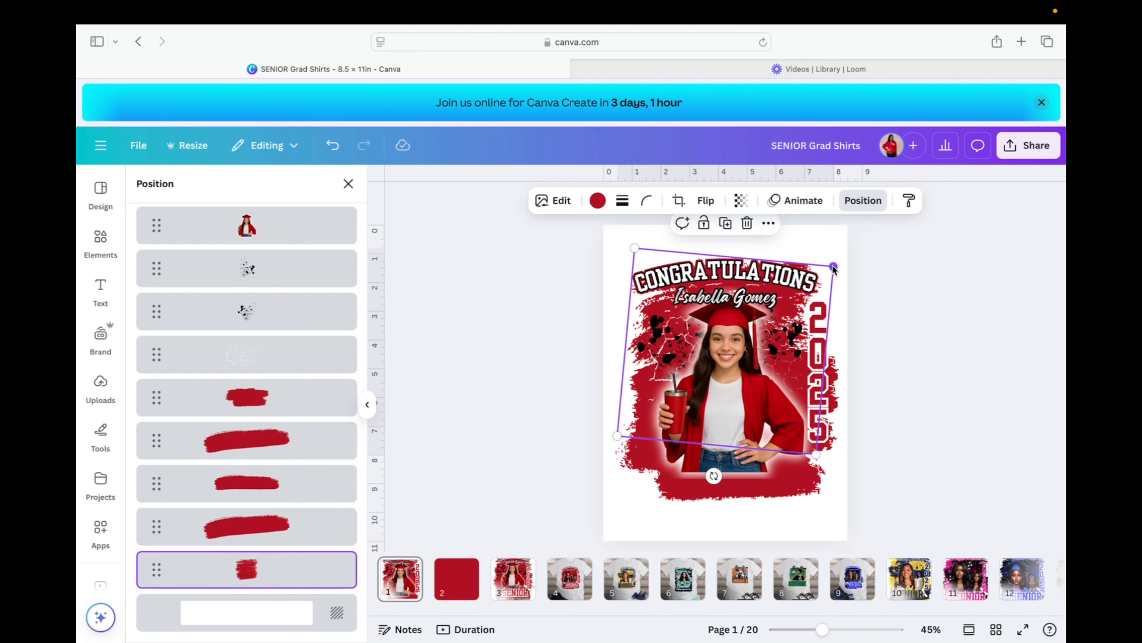
pyautogui.moveTo(832, 267)
pyautogui.mouseDown()
pyautogui.moveTo(845, 256)
pyautogui.moveTo(828, 269)
pyautogui.mouseUp()
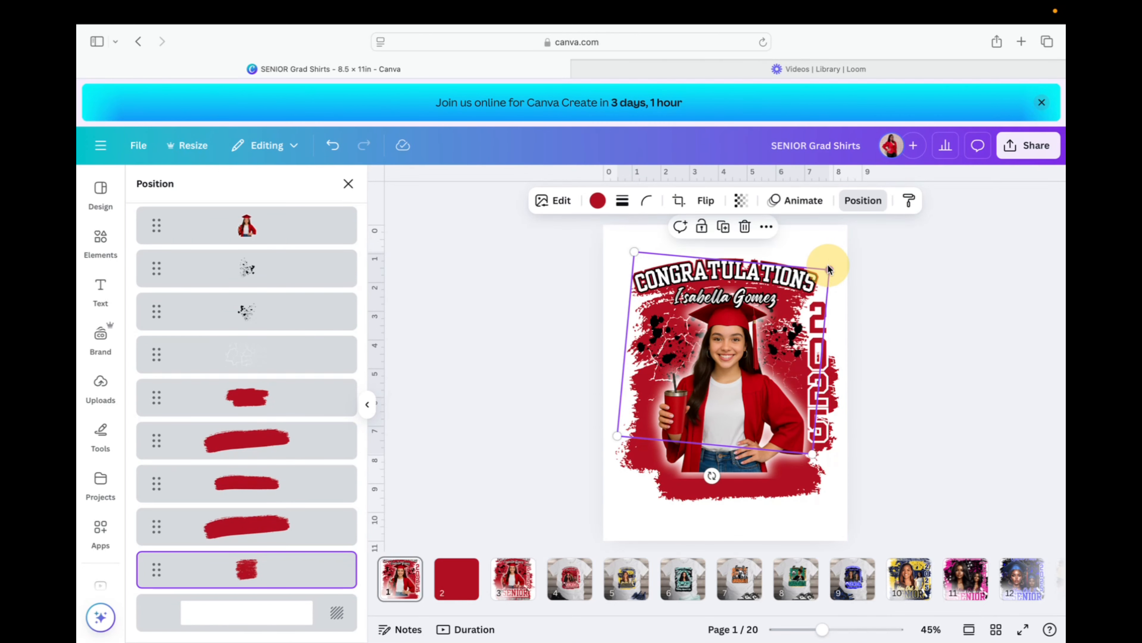
pyautogui.click(284, 440)
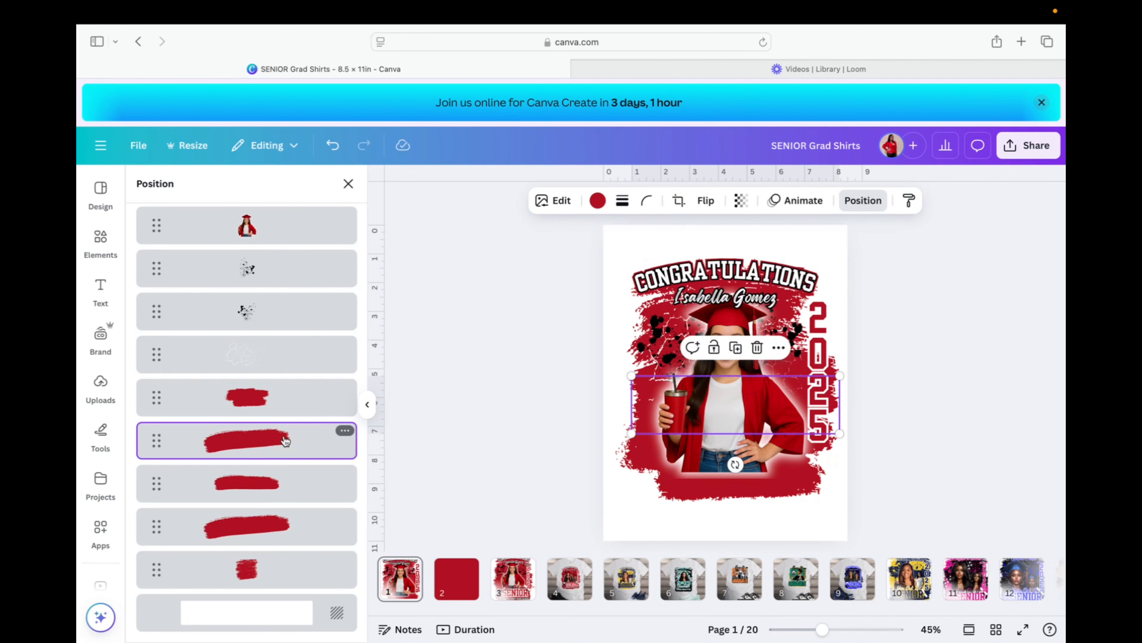
pyautogui.click(279, 482)
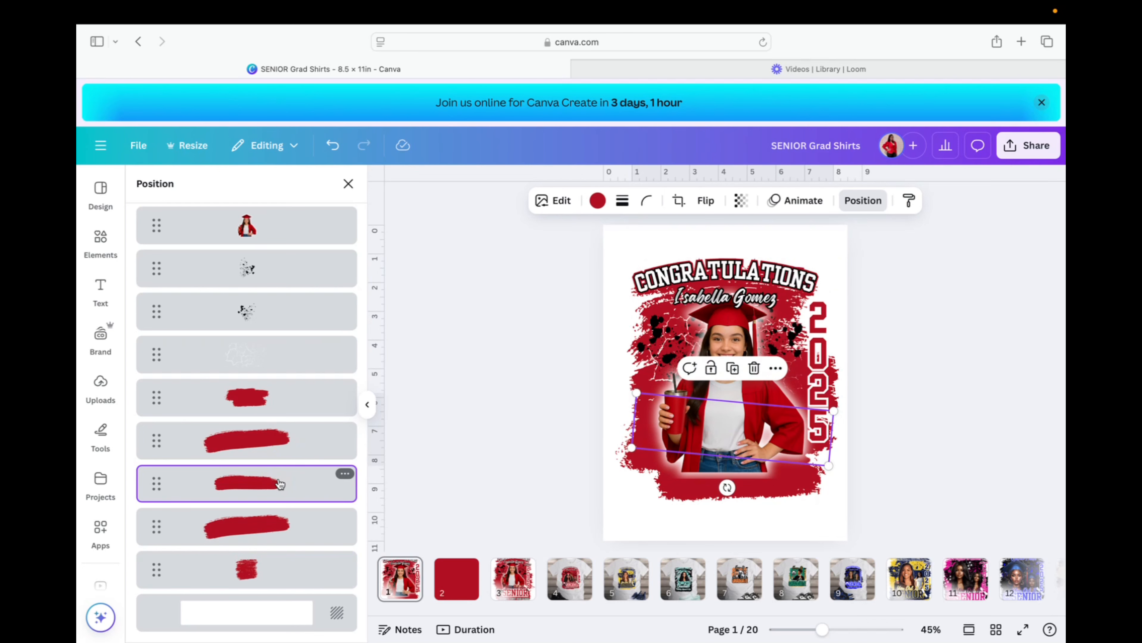
# Make two copies of the tilted brush stroke and send both behind the photo.
pyautogui.press('super+d')
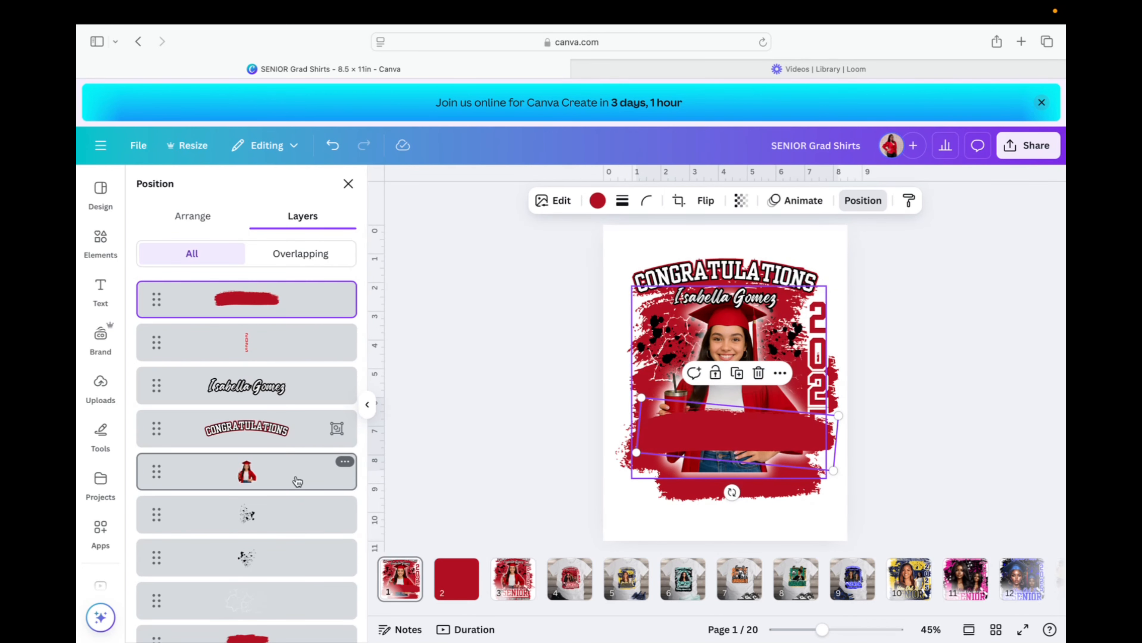
pyautogui.moveTo(728, 433)
pyautogui.mouseDown()
pyautogui.moveTo(753, 320)
pyautogui.moveTo(737, 313)
pyautogui.moveTo(744, 328)
pyautogui.mouseUp()
pyautogui.click(738, 279)
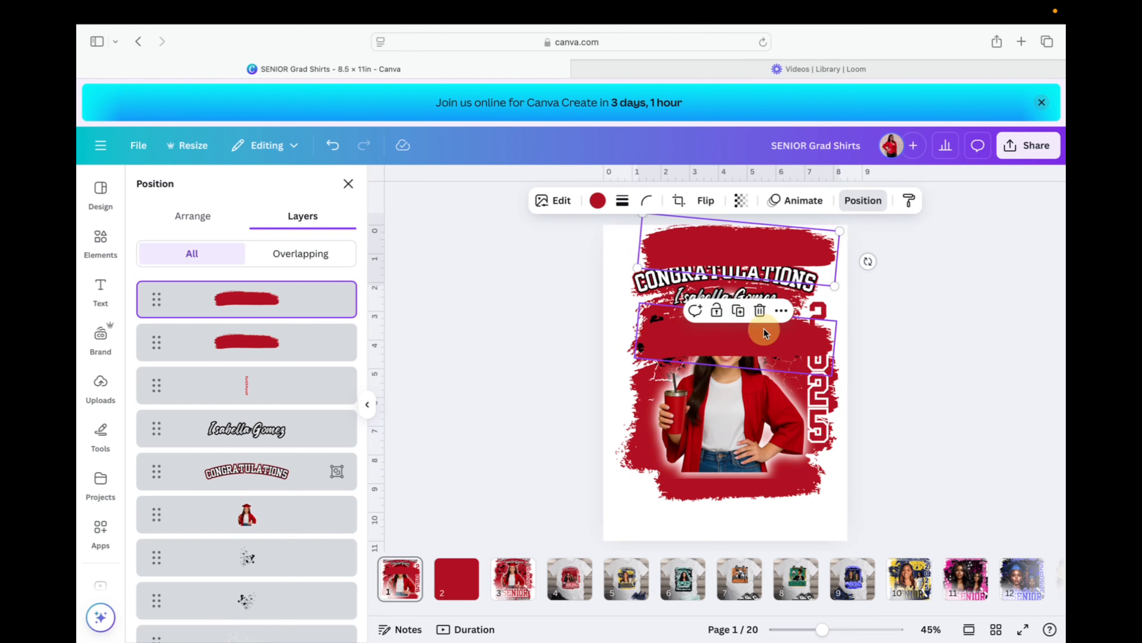
pyautogui.moveTo(770, 250); pyautogui.dragTo(765, 311)
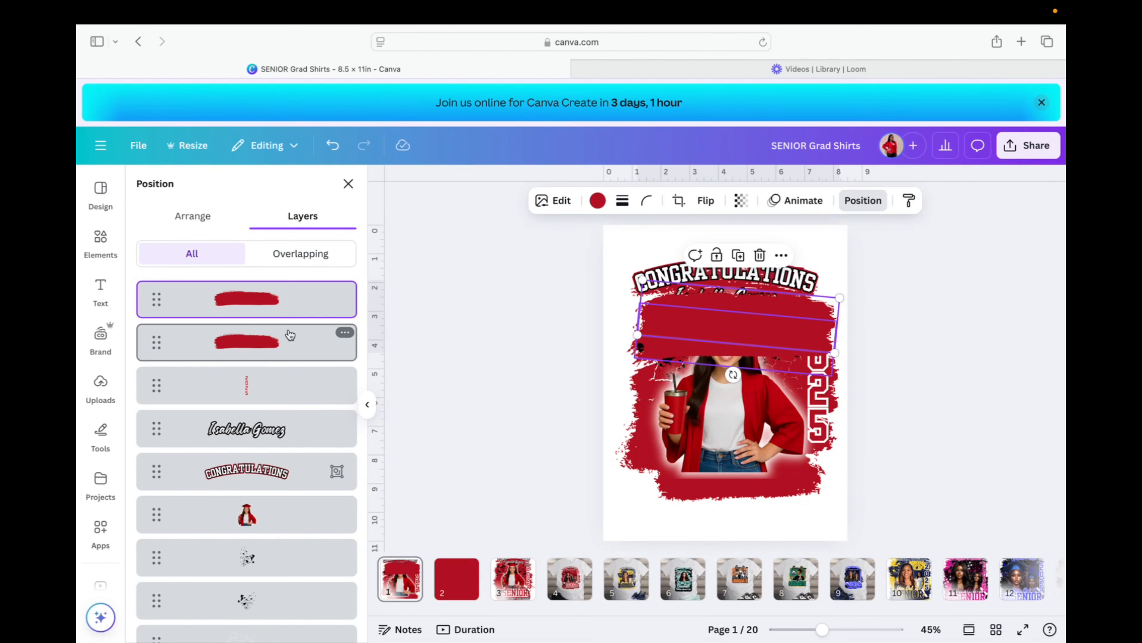
pyautogui.keyDown('shift'); pyautogui.click(254, 344); pyautogui.keyUp('shift')
pyautogui.moveTo(291, 339)
pyautogui.mouseDown()
pyautogui.moveTo(299, 637)
pyautogui.moveTo(275, 433)
pyautogui.moveTo(289, 397)
pyautogui.mouseUp()
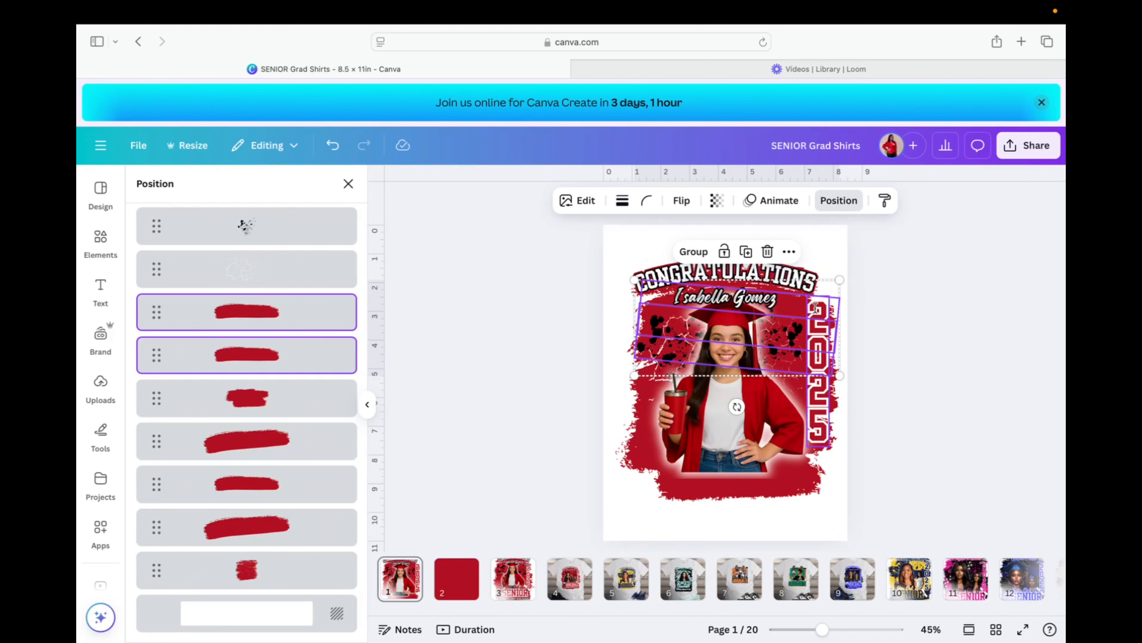
# Reposition, angle and resize the stroke pair behind the CONGRATULATIONS header.
pyautogui.moveTo(789, 303); pyautogui.dragTo(788, 299)
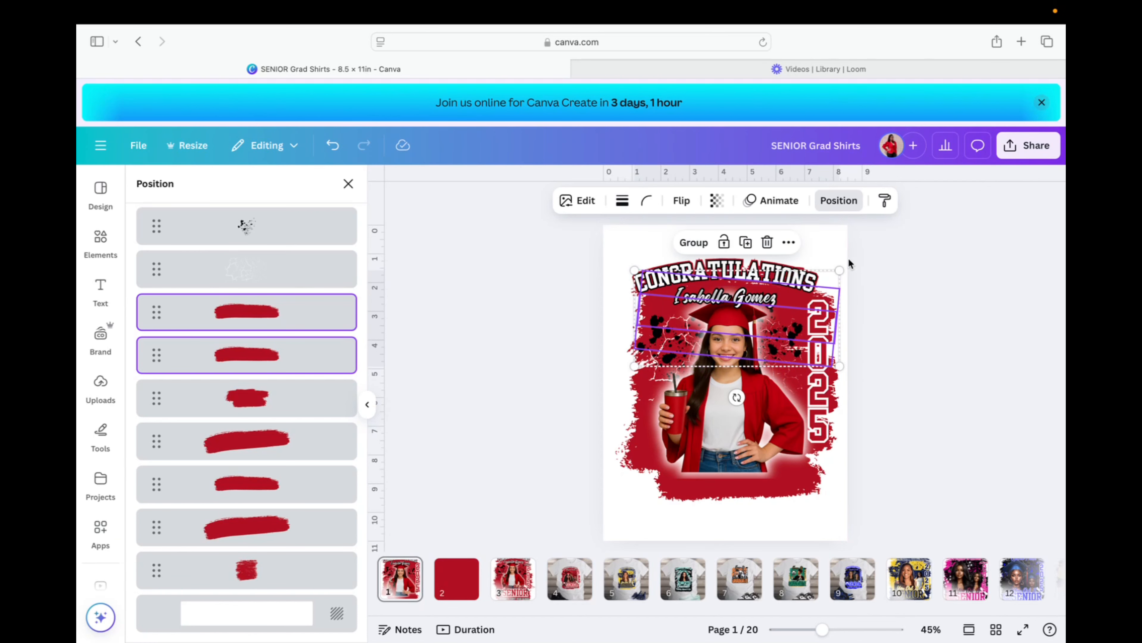
pyautogui.moveTo(736, 398); pyautogui.dragTo(724, 372)
pyautogui.moveTo(632, 274); pyautogui.dragTo(624, 278)
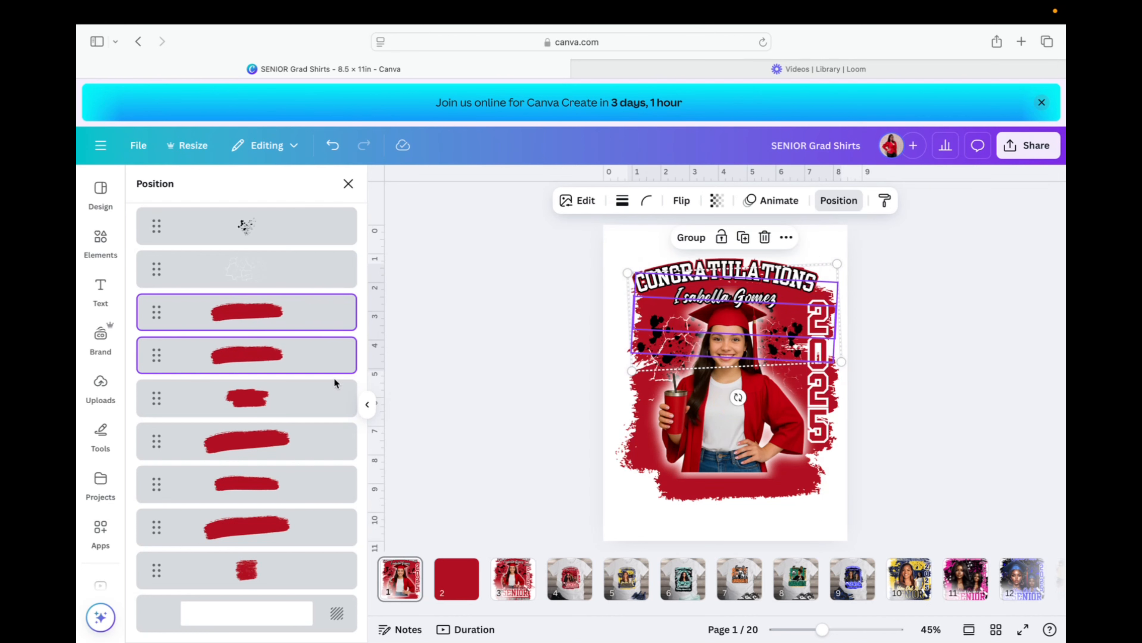
pyautogui.click(263, 484)
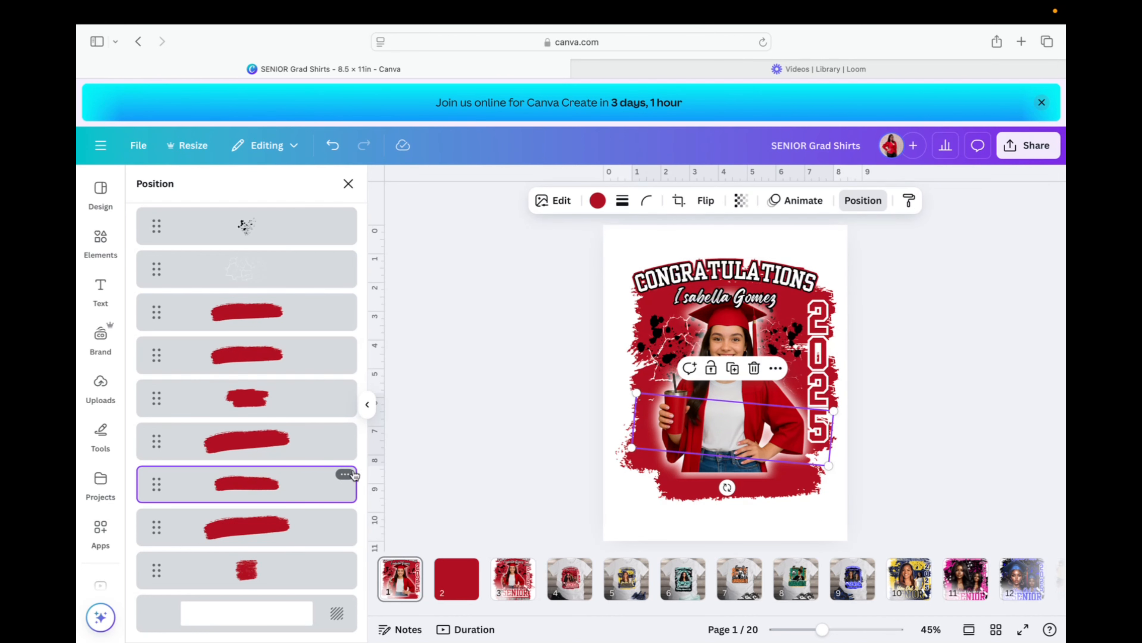
pyautogui.click(733, 368)
# Move the copied stroke up behind the other layers and shift the lower stroke slightly.
pyautogui.moveTo(761, 432); pyautogui.dragTo(761, 351)
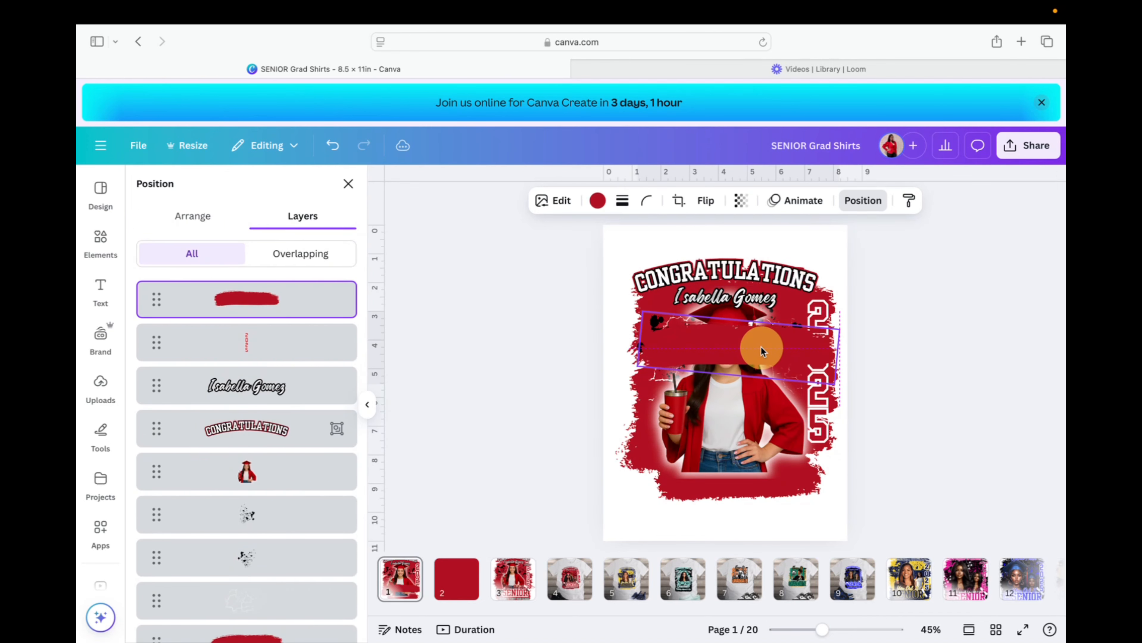
pyautogui.moveTo(255, 302)
pyautogui.mouseDown()
pyautogui.moveTo(238, 393)
pyautogui.moveTo(264, 633)
pyautogui.moveTo(267, 383)
pyautogui.moveTo(276, 388)
pyautogui.mouseUp()
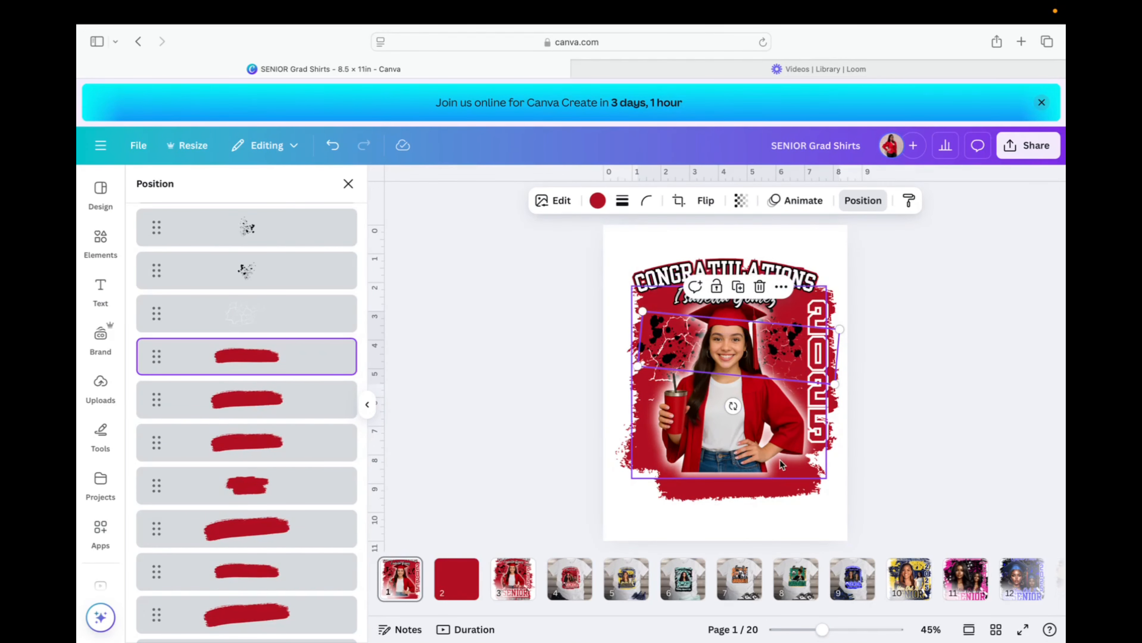
pyautogui.click(623, 458)
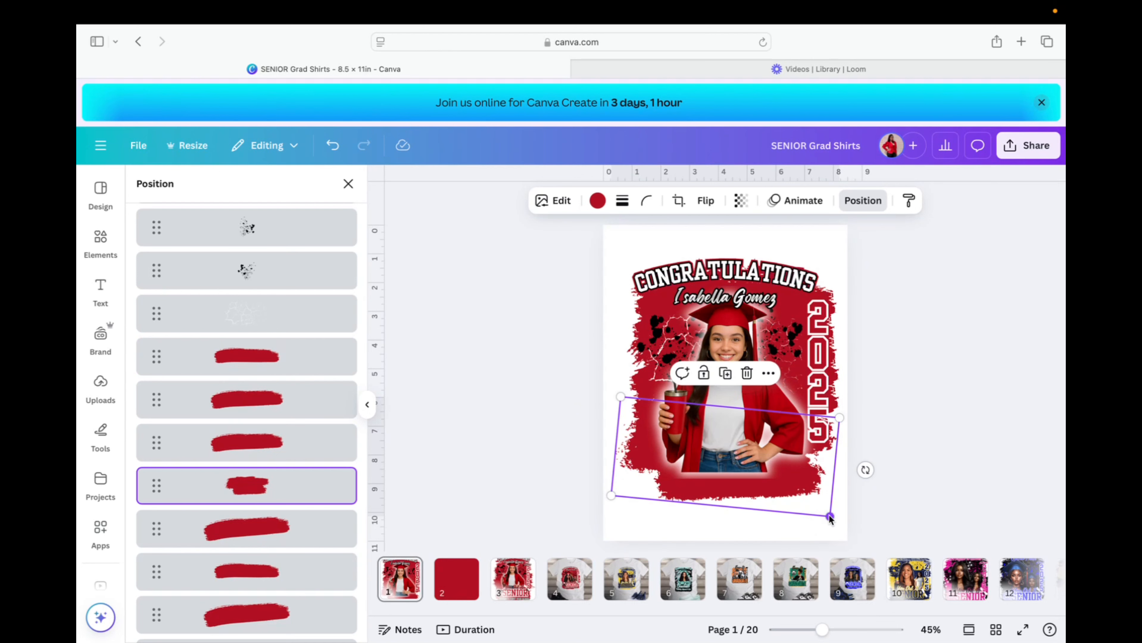
pyautogui.moveTo(790, 483); pyautogui.dragTo(794, 475)
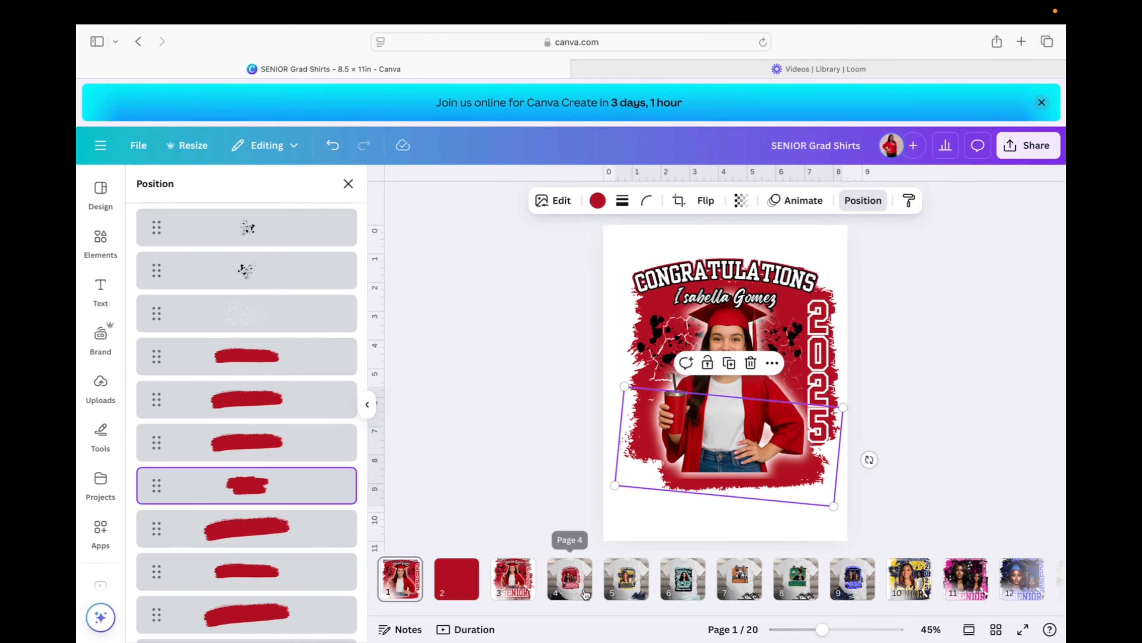
# Duplicate the long red stroke, drag it to the page bottom and tilt it 7°.
pyautogui.click(282, 533)
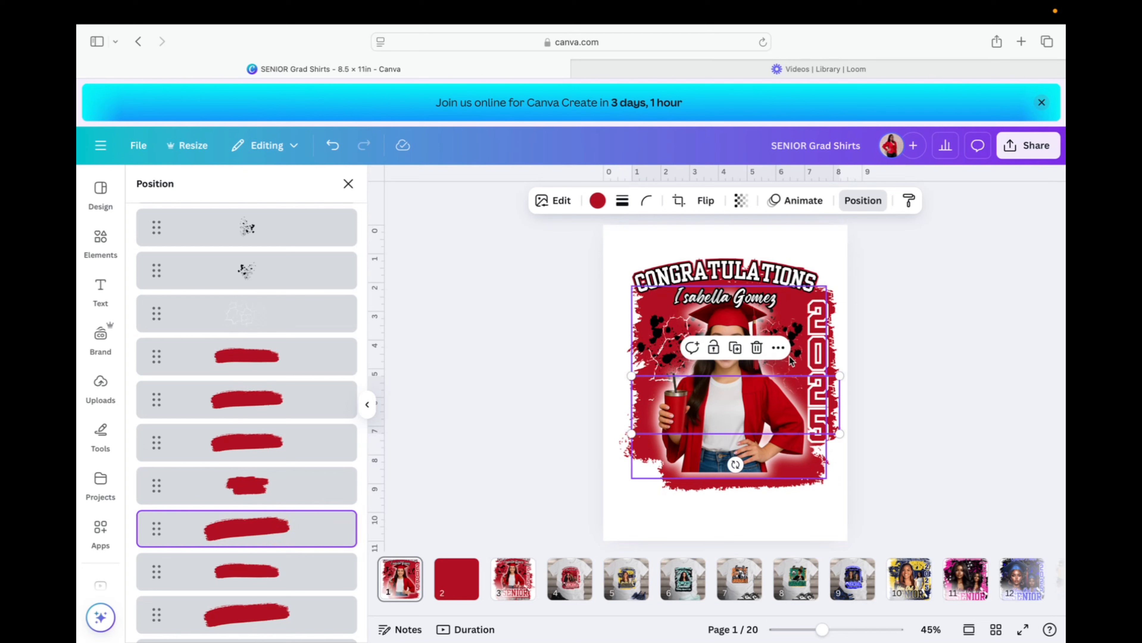
pyautogui.click(735, 347)
pyautogui.moveTo(760, 411); pyautogui.dragTo(742, 483)
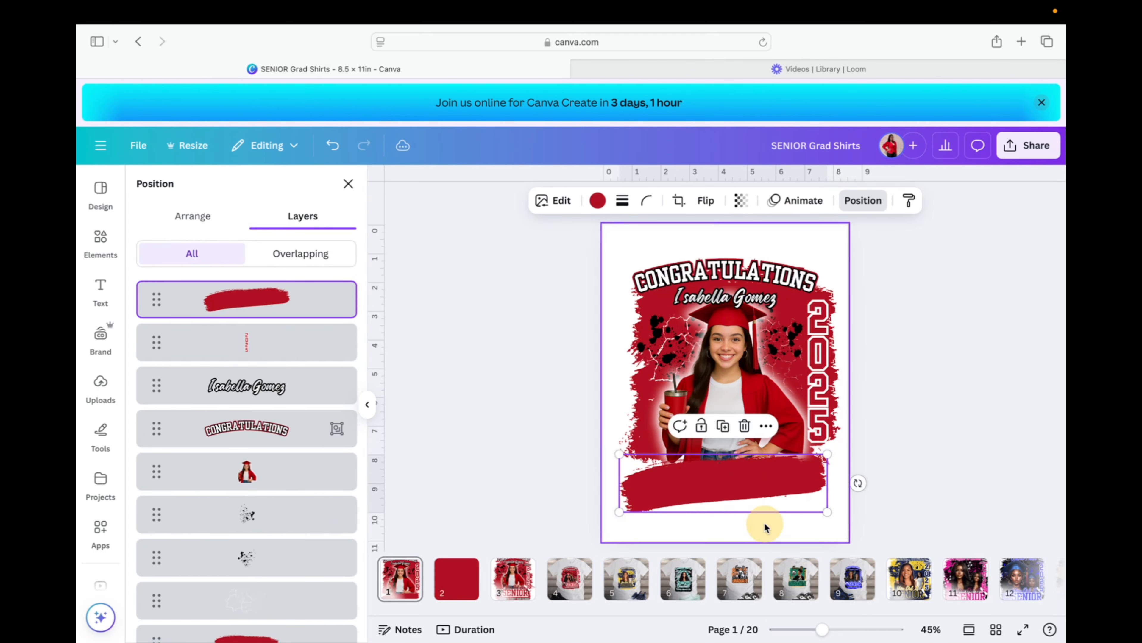
pyautogui.moveTo(863, 479); pyautogui.dragTo(830, 532)
pyautogui.moveTo(757, 499); pyautogui.dragTo(755, 494)
# Send a smaller red stroke further down the layer stack and fine-tune the bottom stroke.
pyautogui.scroll(-5, 246, 428)
pyautogui.click(246, 539)
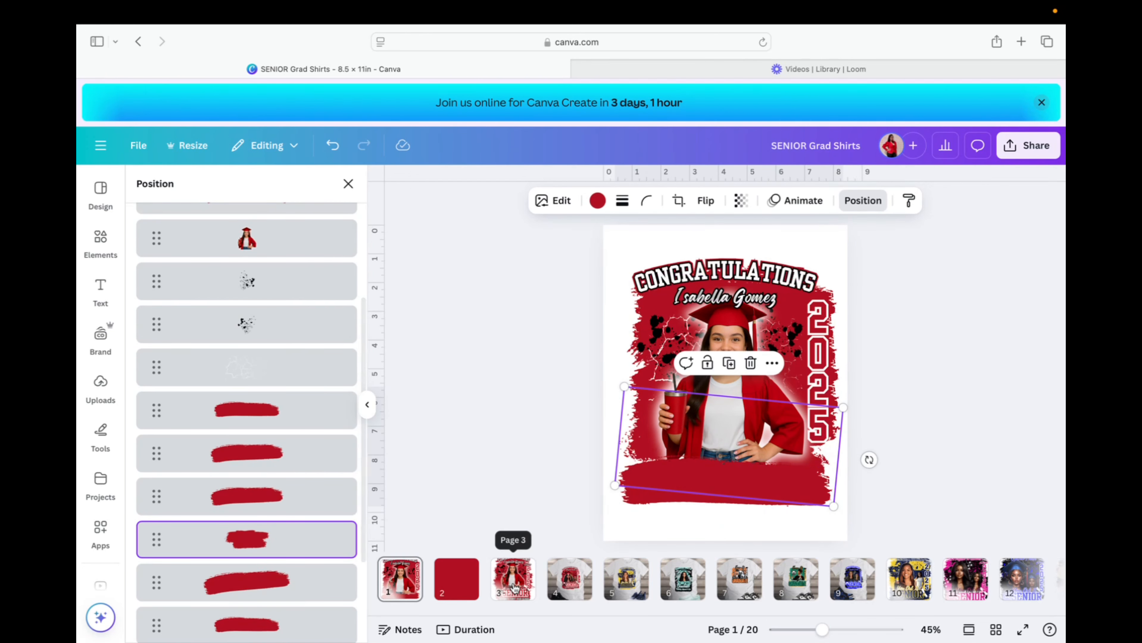
pyautogui.scroll(5, 266, 484)
pyautogui.moveTo(211, 286)
pyautogui.mouseDown()
pyautogui.moveTo(217, 548)
pyautogui.moveTo(242, 616)
pyautogui.mouseUp()
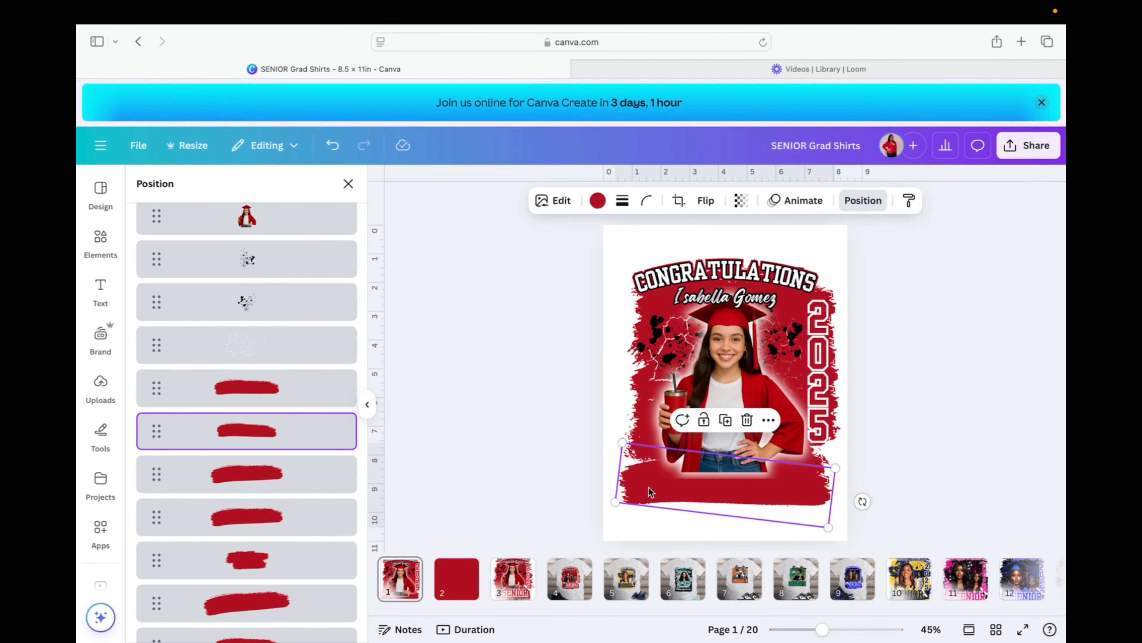
pyautogui.moveTo(647, 479); pyautogui.dragTo(647, 479)
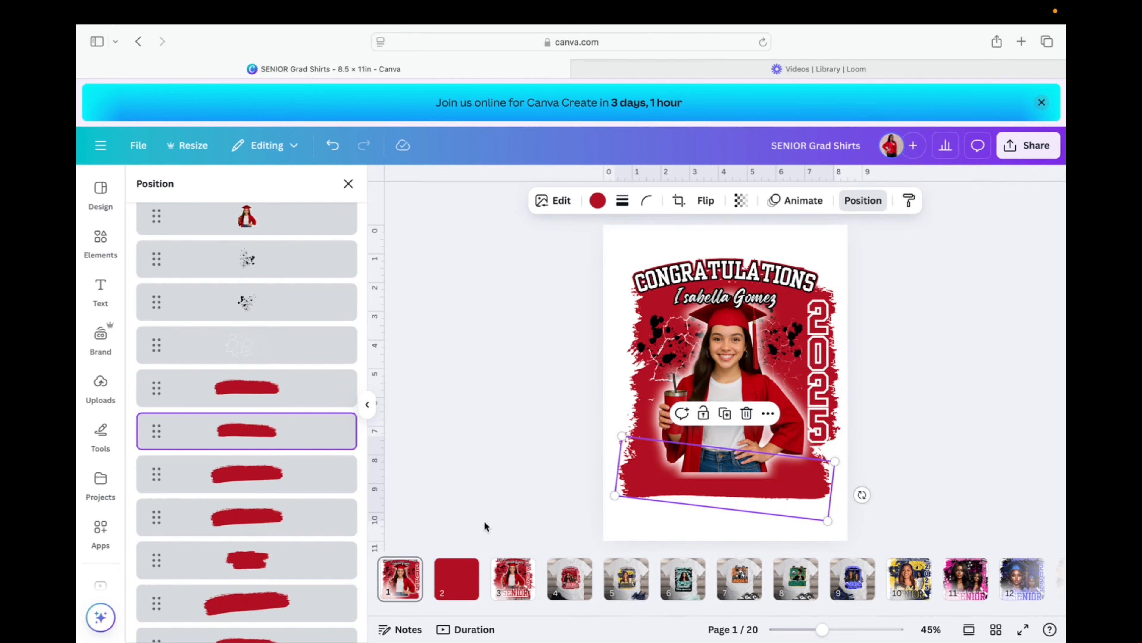
pyautogui.scroll(-3, 484, 521)
# Compare the finished page 3 sample with the page 1 design.
pyautogui.click(518, 587)
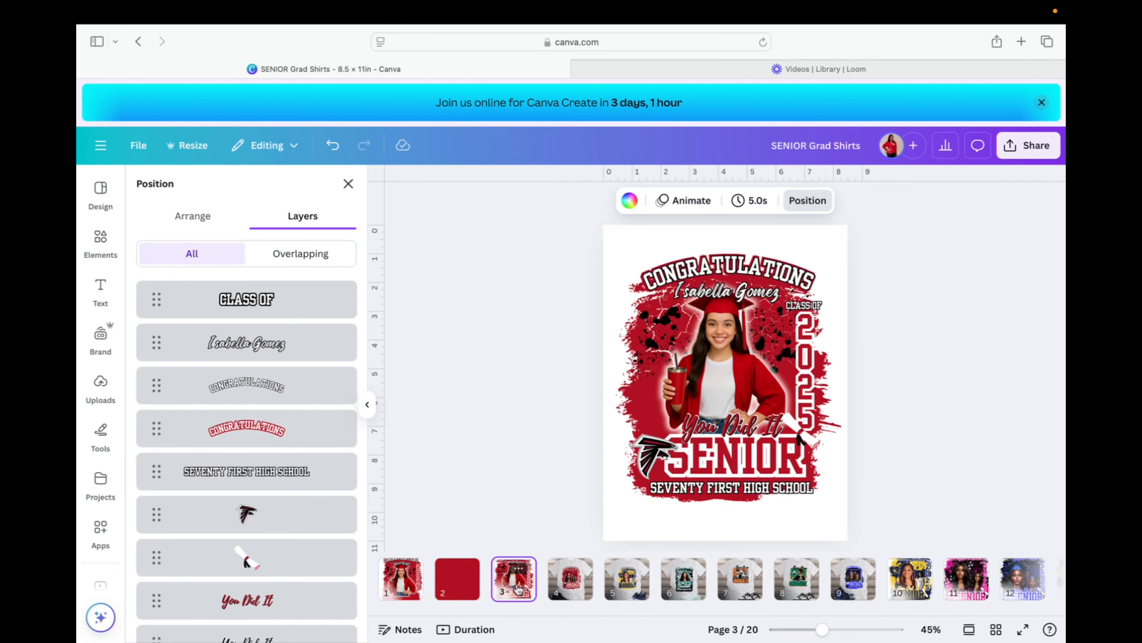
pyautogui.click(413, 585)
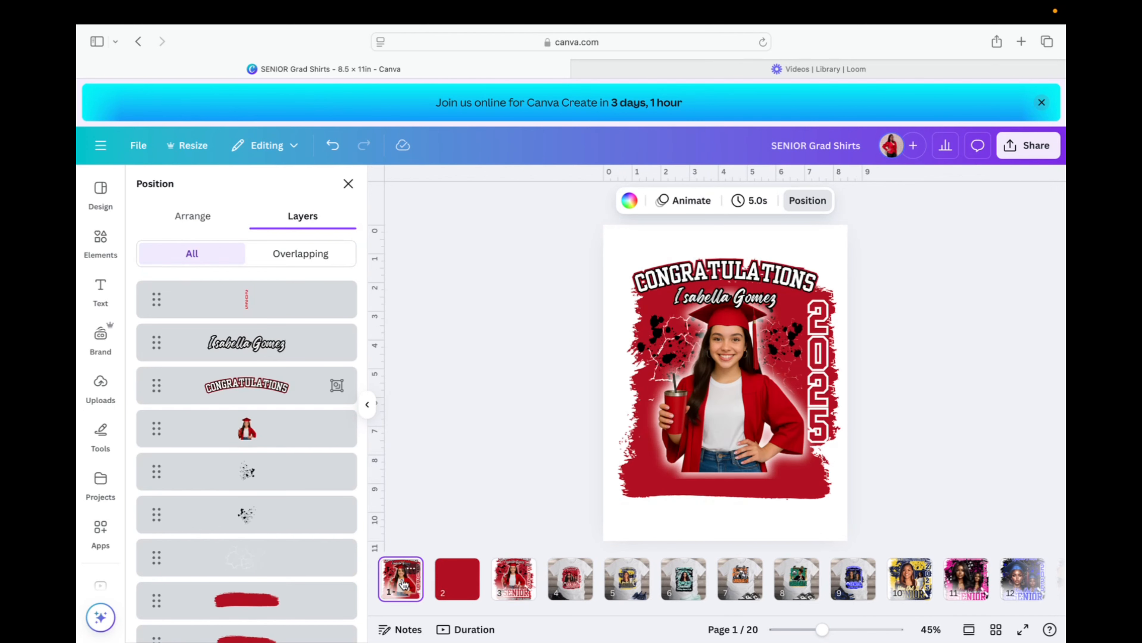
pyautogui.click(302, 598)
pyautogui.click(523, 582)
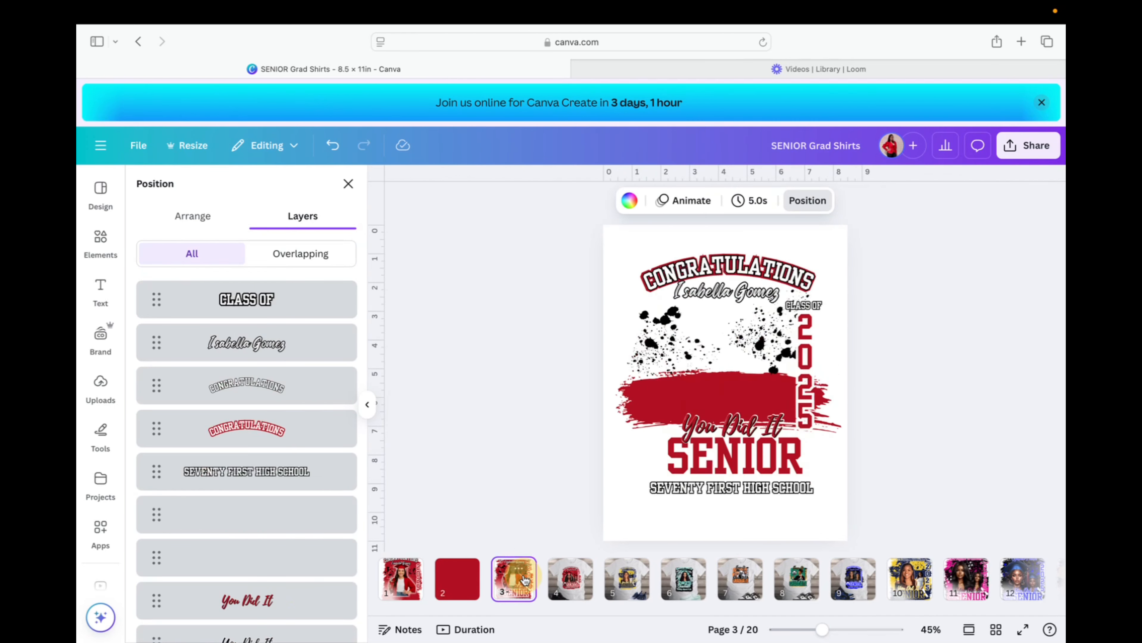
pyautogui.click(420, 591)
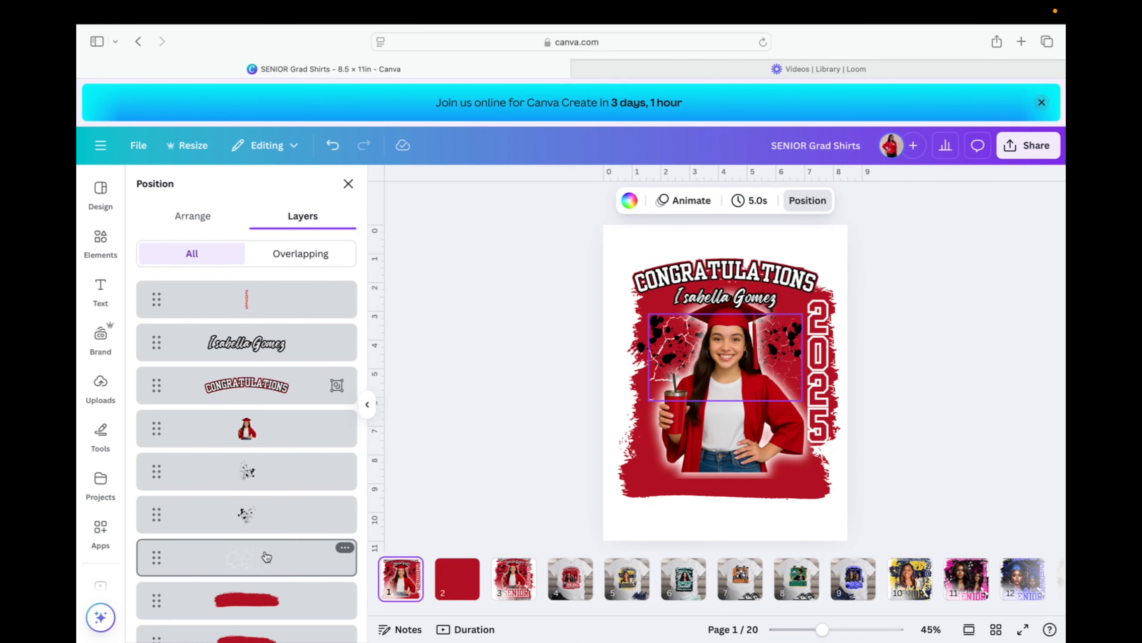
pyautogui.scroll(-5, 265, 554)
pyautogui.scroll(-3, 266, 558)
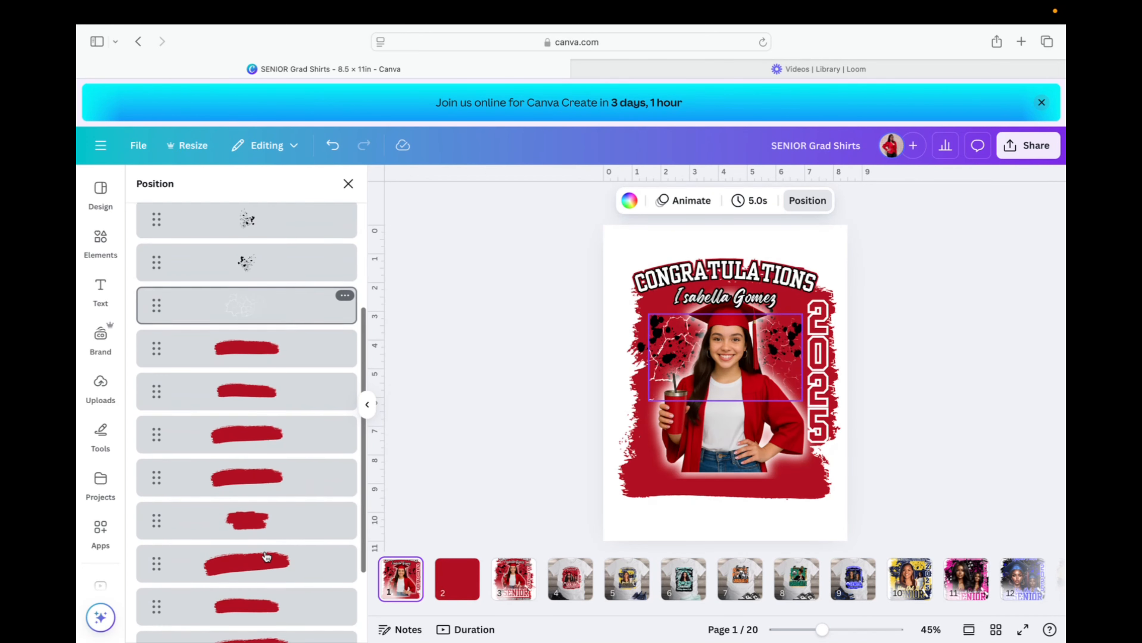
# Duplicate a red brush stroke, send it behind the girl's photo, shrink it and place it lower.
pyautogui.click(264, 525)
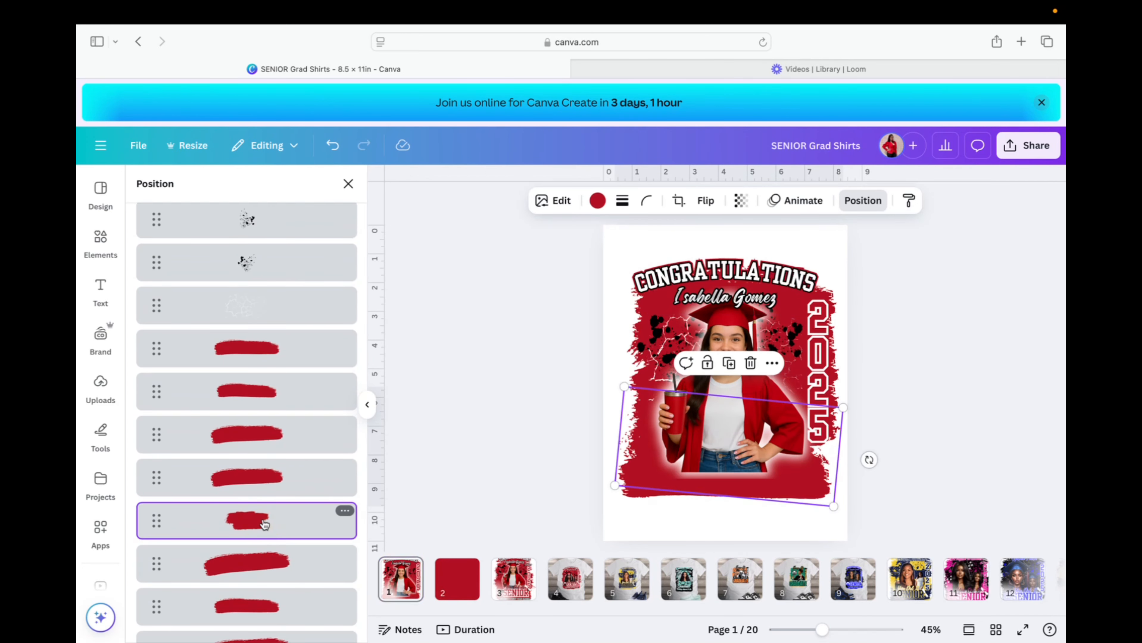
pyautogui.click(729, 363)
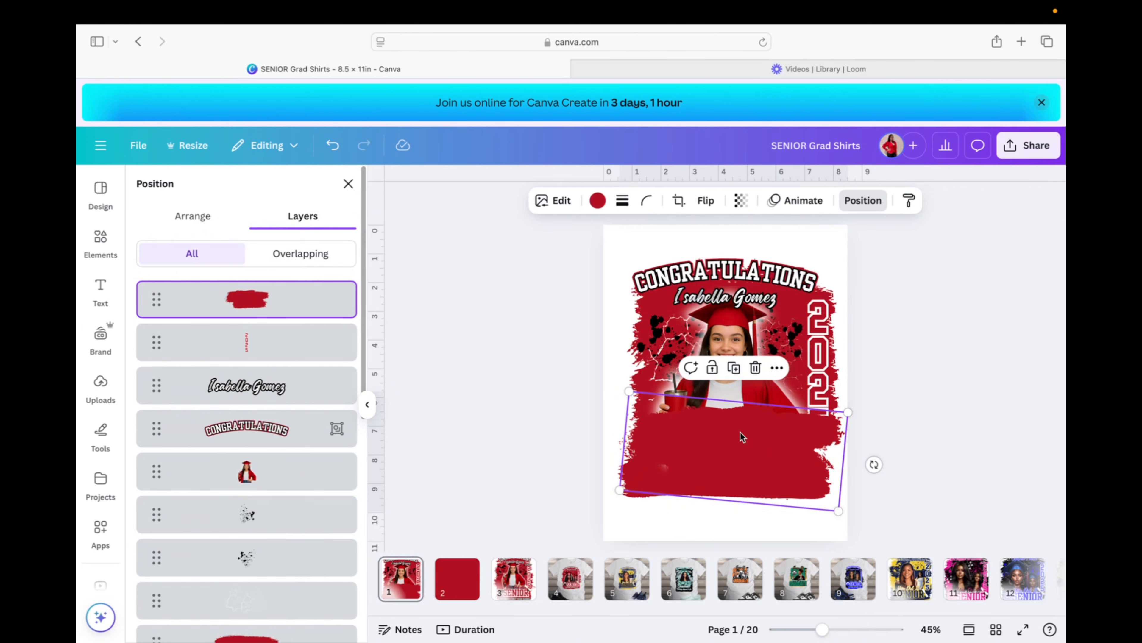
pyautogui.moveTo(741, 434); pyautogui.dragTo(722, 474)
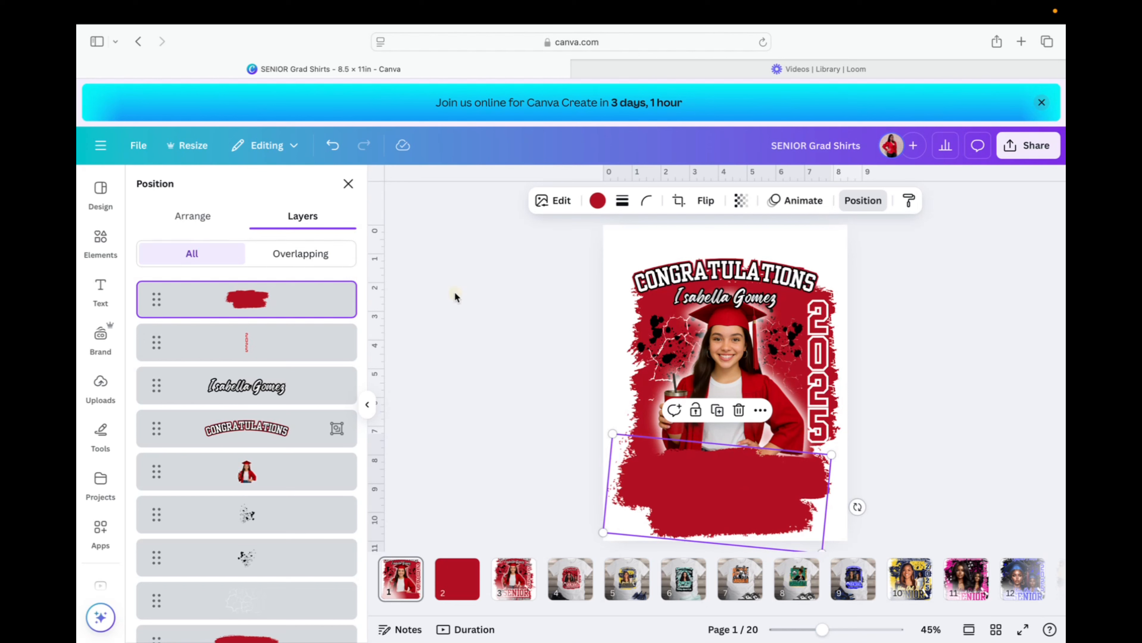
pyautogui.moveTo(276, 307); pyautogui.dragTo(252, 630)
pyautogui.moveTo(603, 532); pyautogui.dragTo(637, 521)
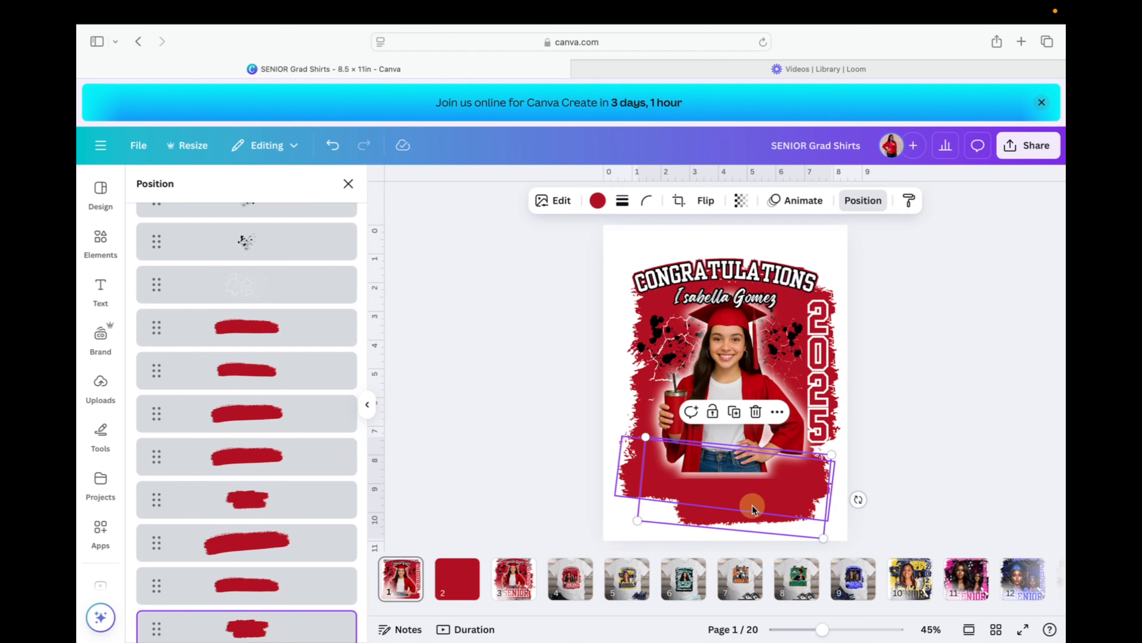
pyautogui.click(750, 522)
pyautogui.moveTo(749, 523); pyautogui.dragTo(742, 522)
pyautogui.scroll(-3, 930, 421)
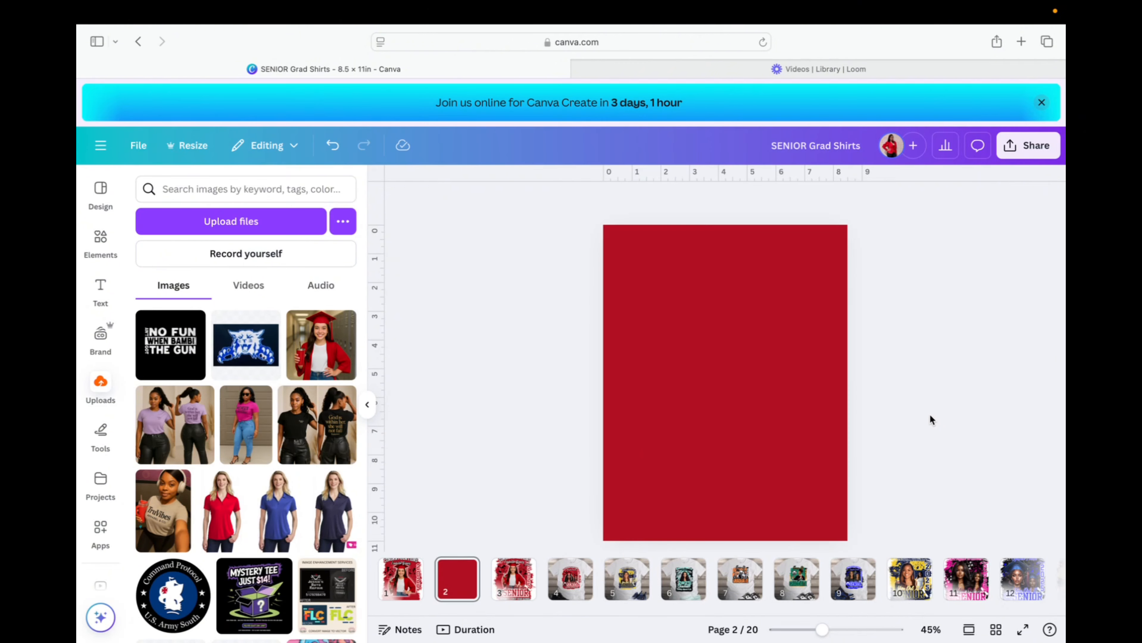
# Check the Info of page 3's small graphic by 2025, revealing the Education Diploma Flat Icon.
pyautogui.click(404, 588)
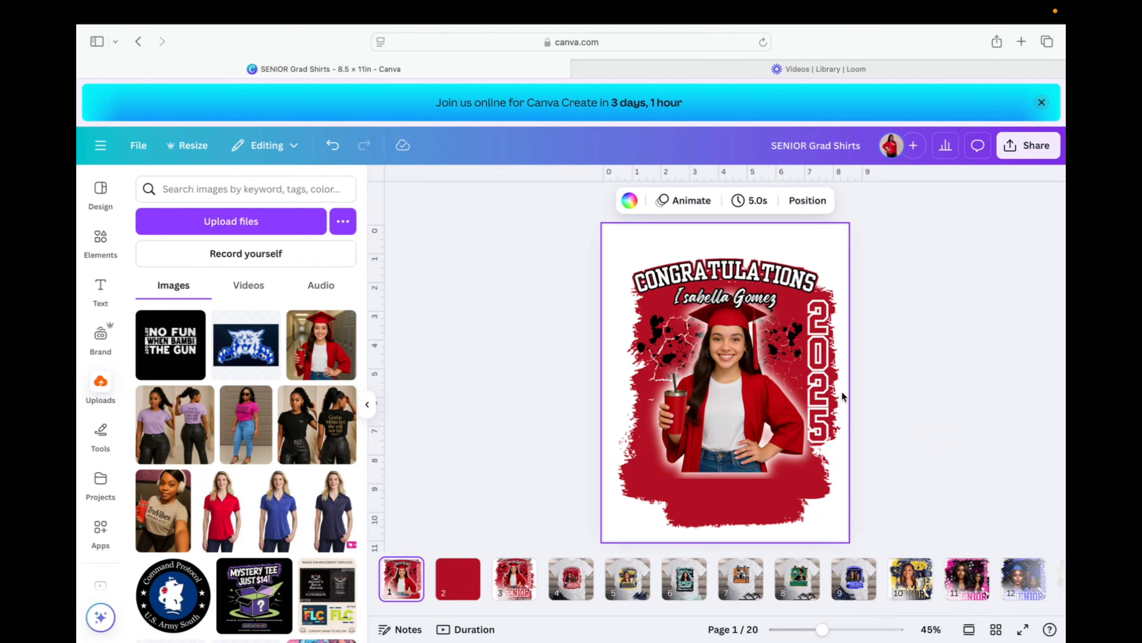
pyautogui.click(817, 395)
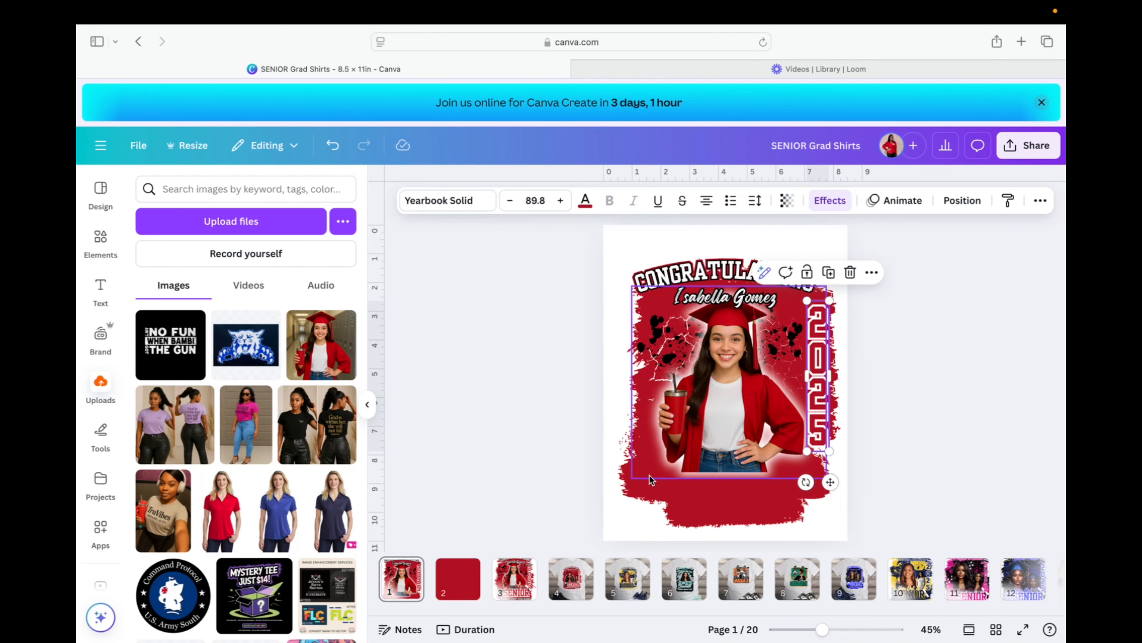
pyautogui.click(518, 595)
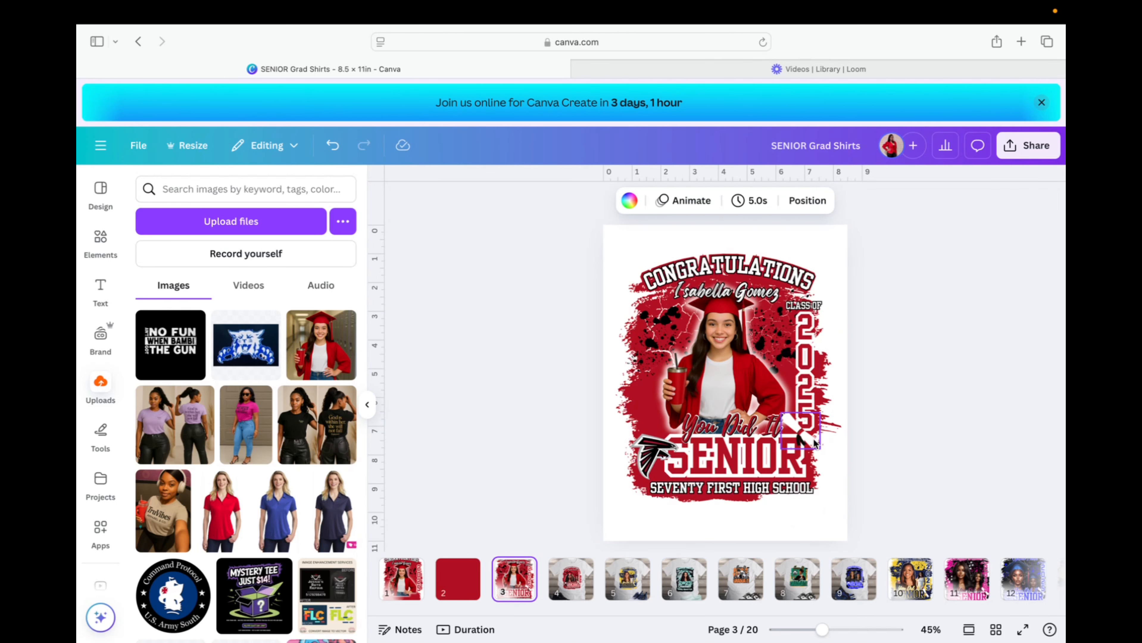
pyautogui.click(805, 439)
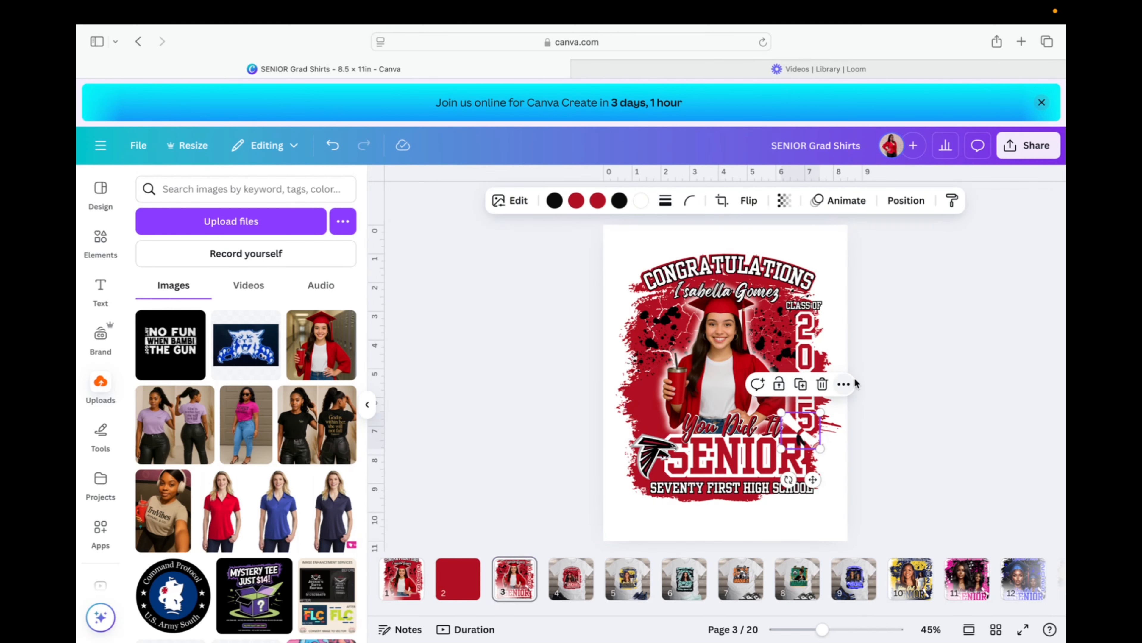
pyautogui.click(844, 385)
pyautogui.moveTo(910, 585)
pyautogui.scroll(-2, 910, 585)
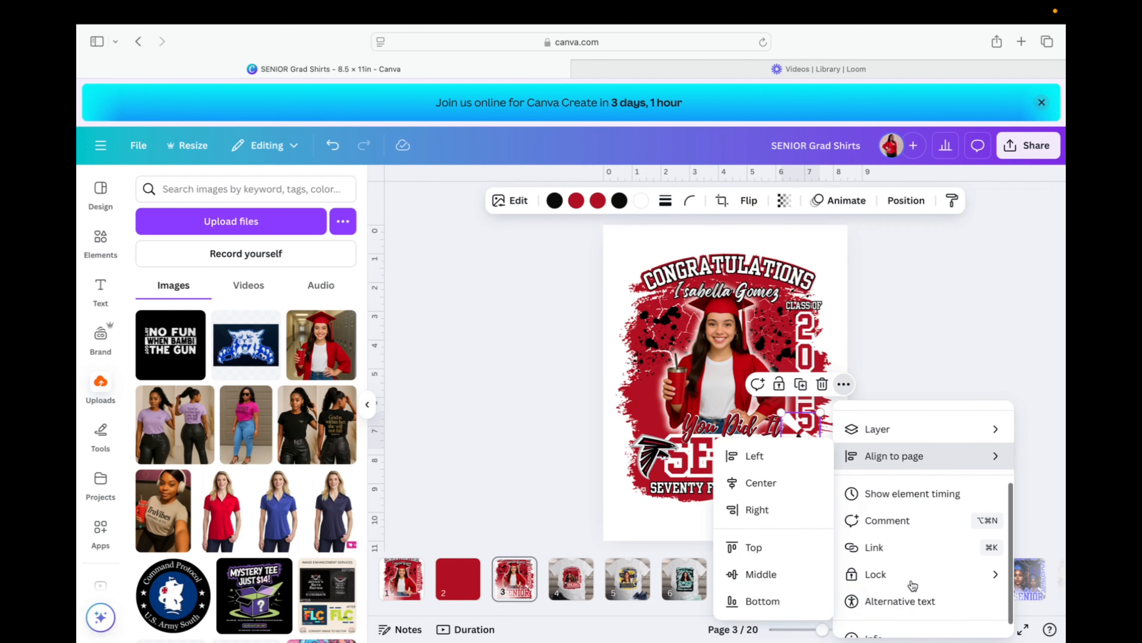
pyautogui.click(878, 614)
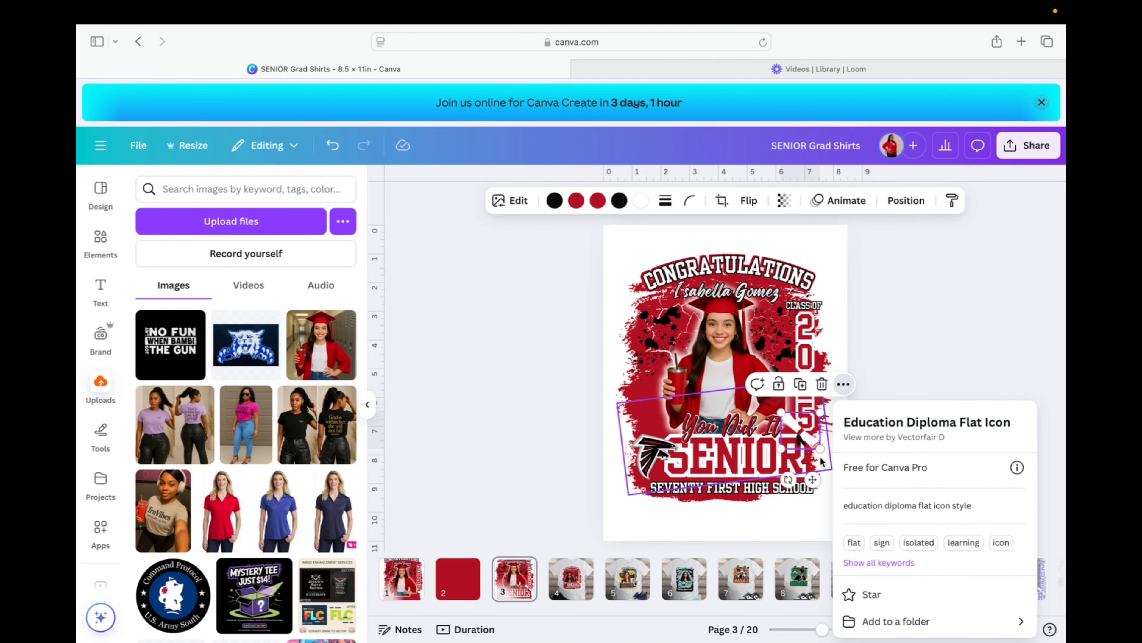
pyautogui.scroll(-1, 279, 308)
# Search elements for 'education diploma', check the first result's details, and add it to the design.
pyautogui.click(94, 247)
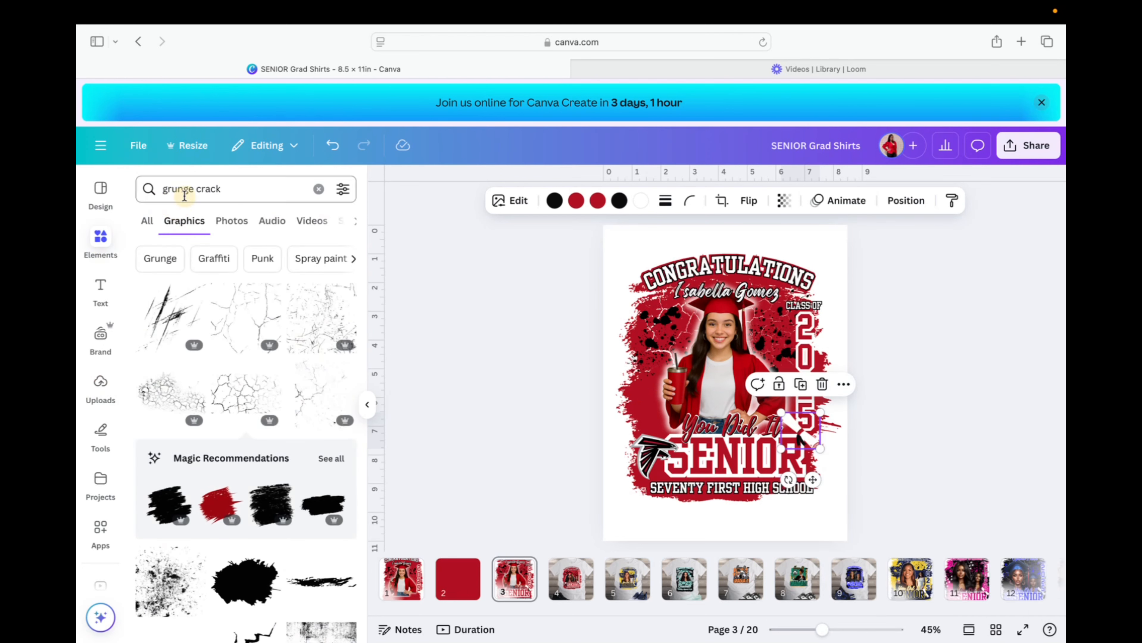
pyautogui.doubleClick(223, 189)
pyautogui.press('super+a')
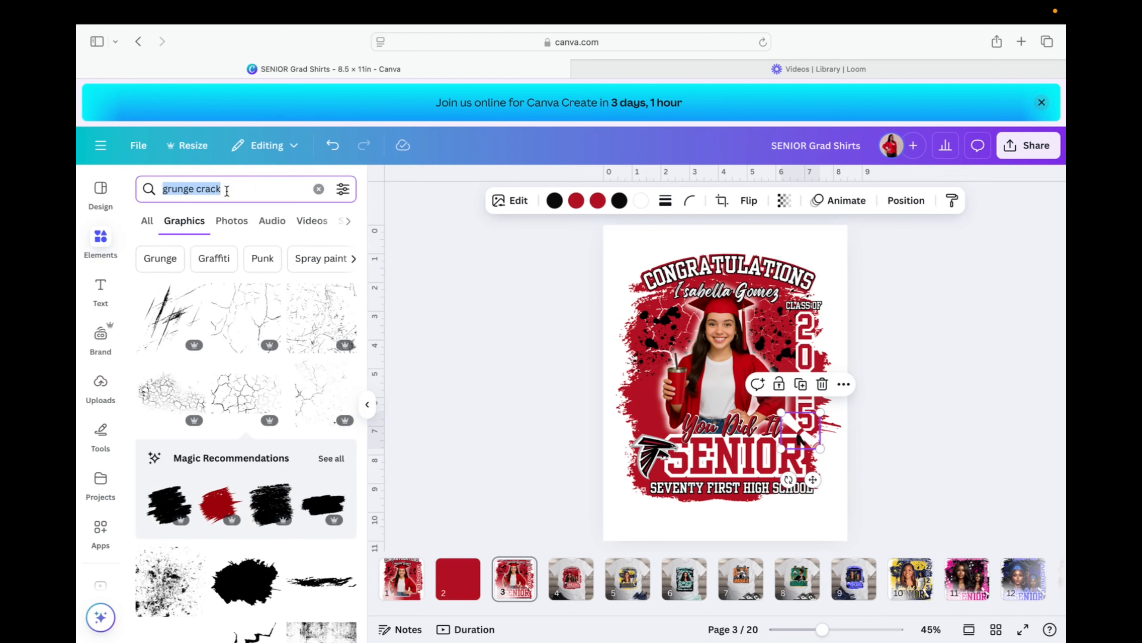
pyautogui.write('educa')
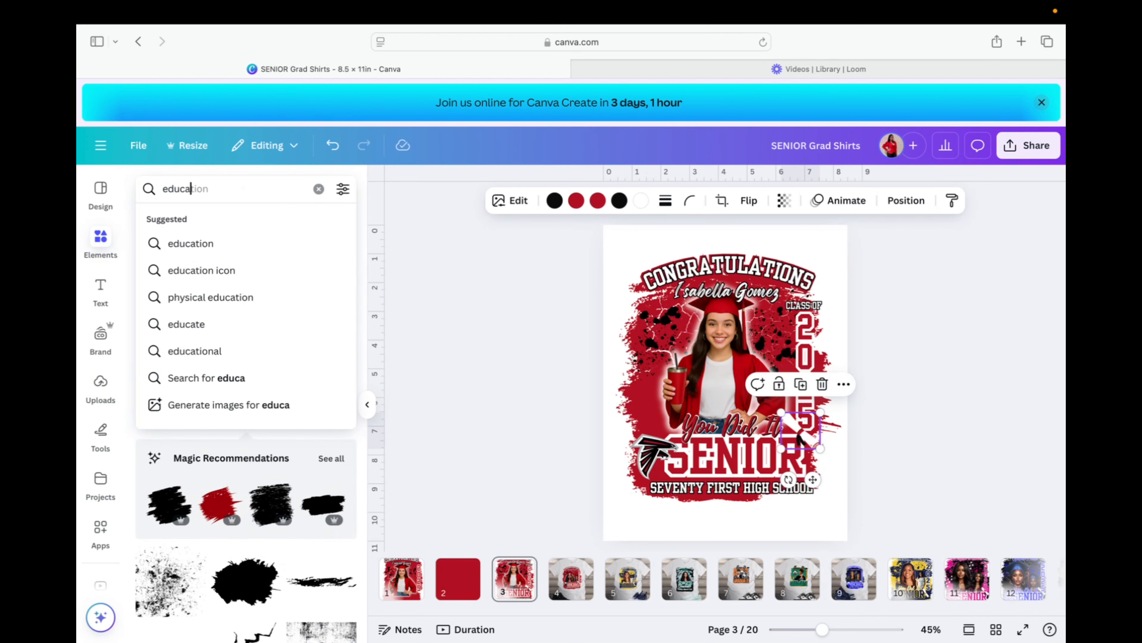
pyautogui.write('tion diplom')
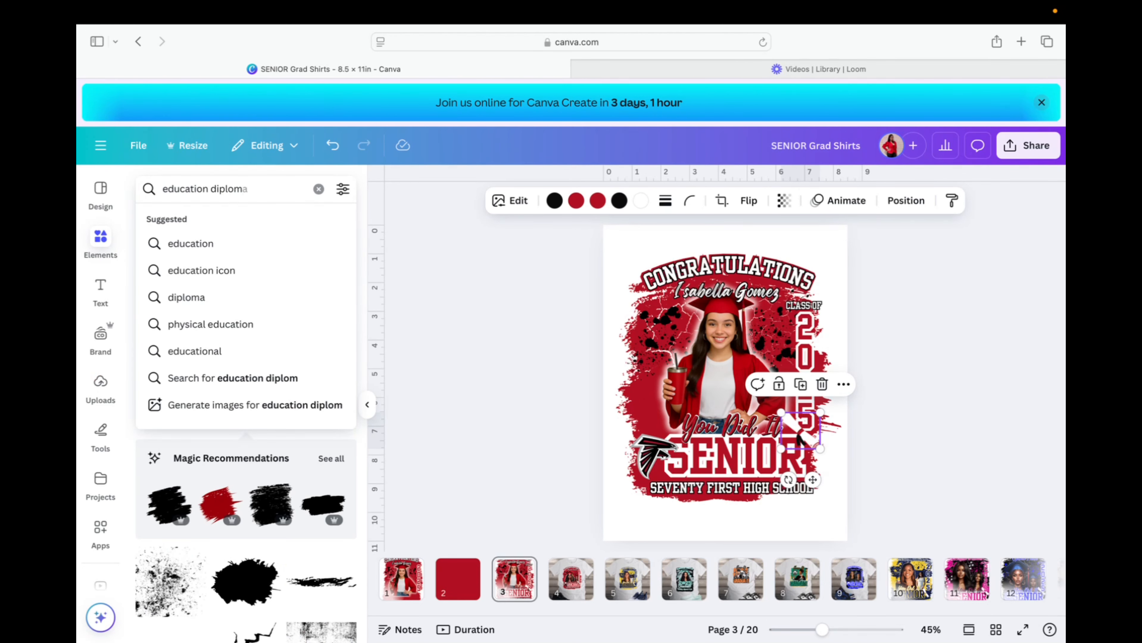
pyautogui.write('a')
pyautogui.press('Return')
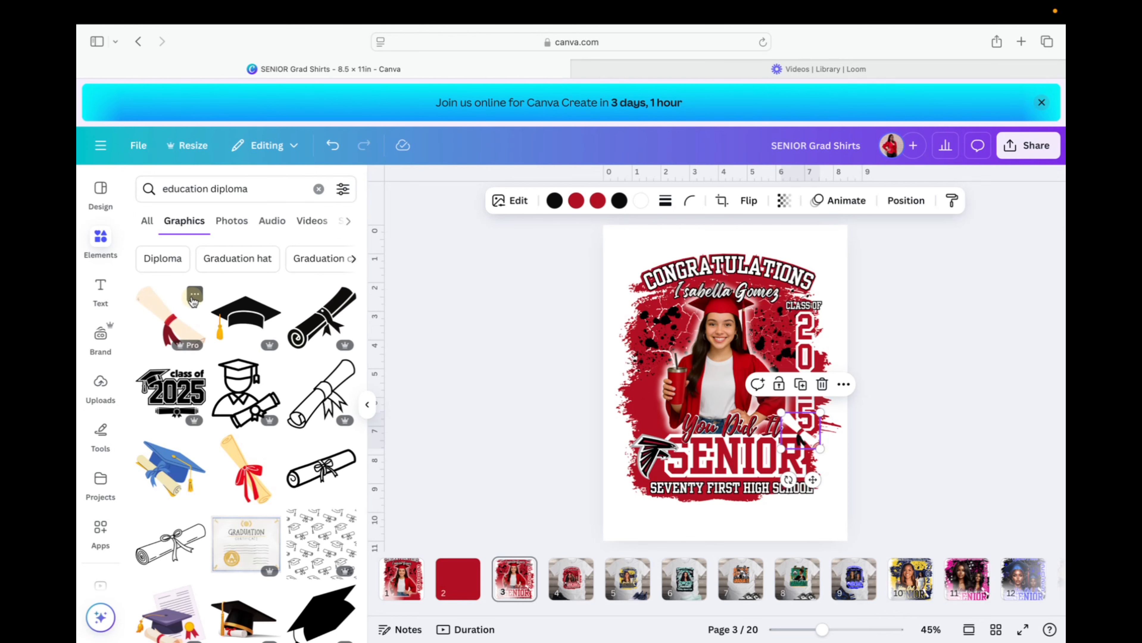
pyautogui.click(194, 295)
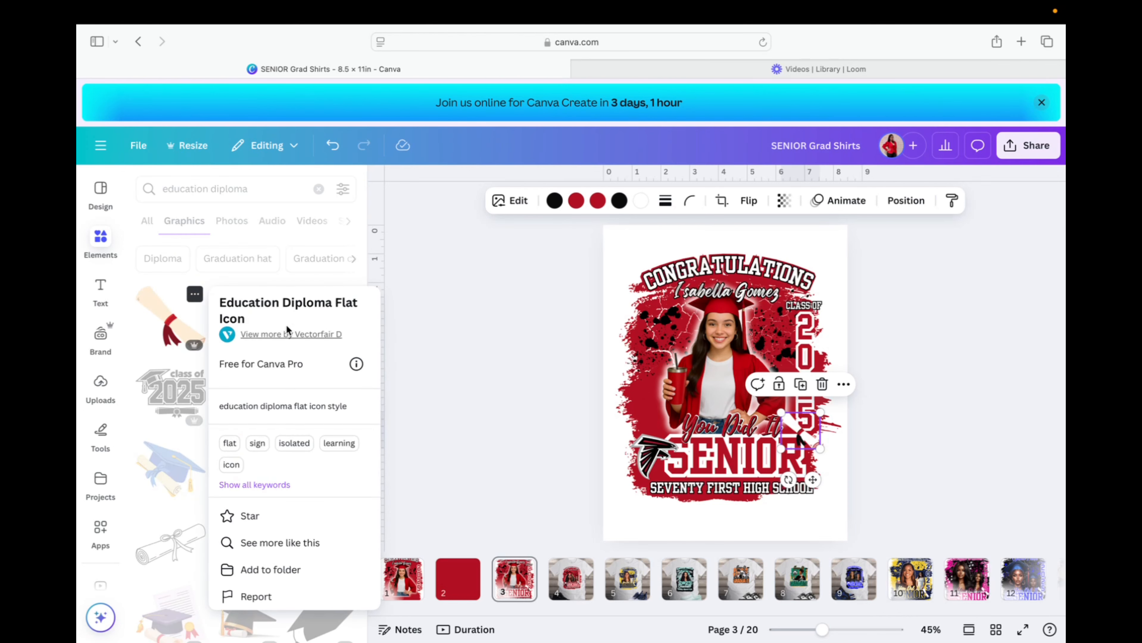
pyautogui.click(296, 309)
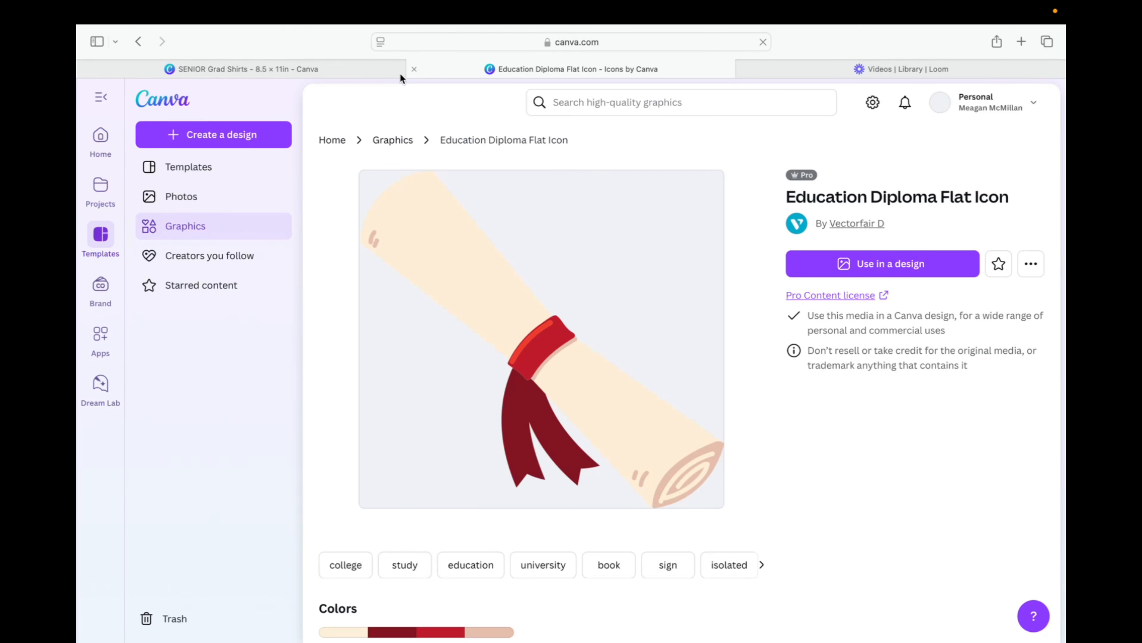
pyautogui.click(376, 72)
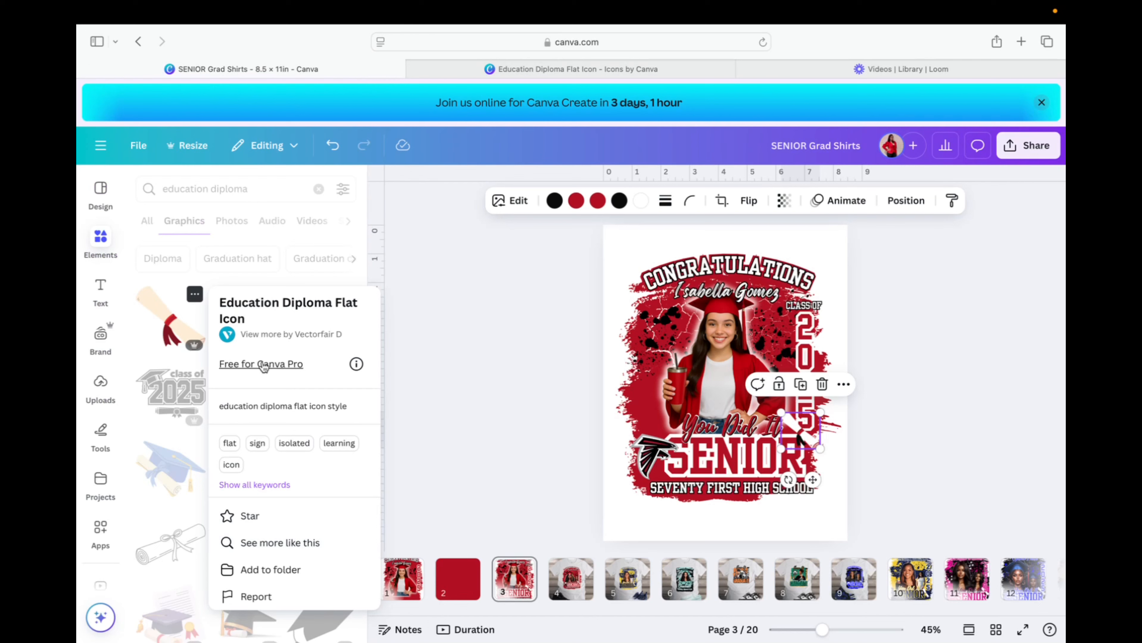
pyautogui.click(176, 325)
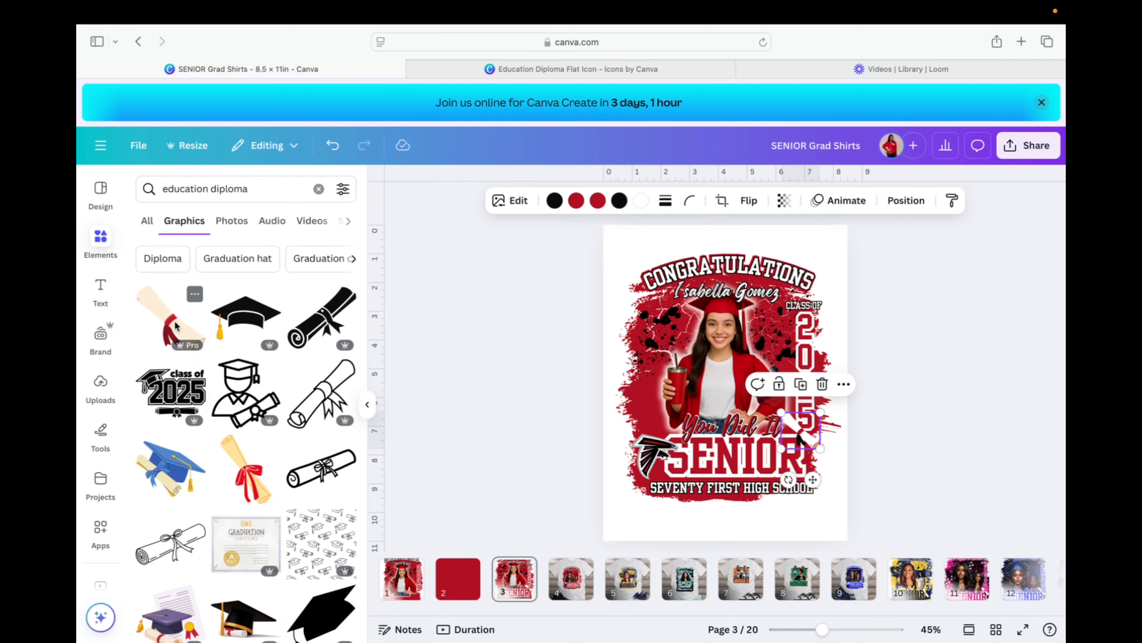
pyautogui.click(176, 325)
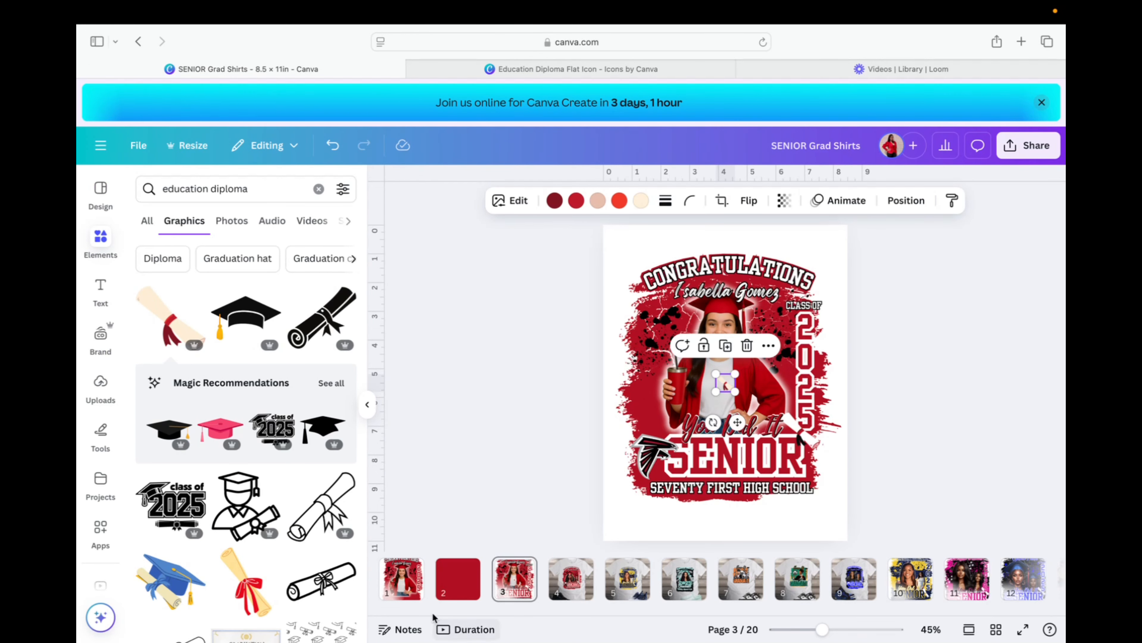
# Drag the diploma icon onto page 1's photo beside the graduate's hand and select it.
pyautogui.click(402, 581)
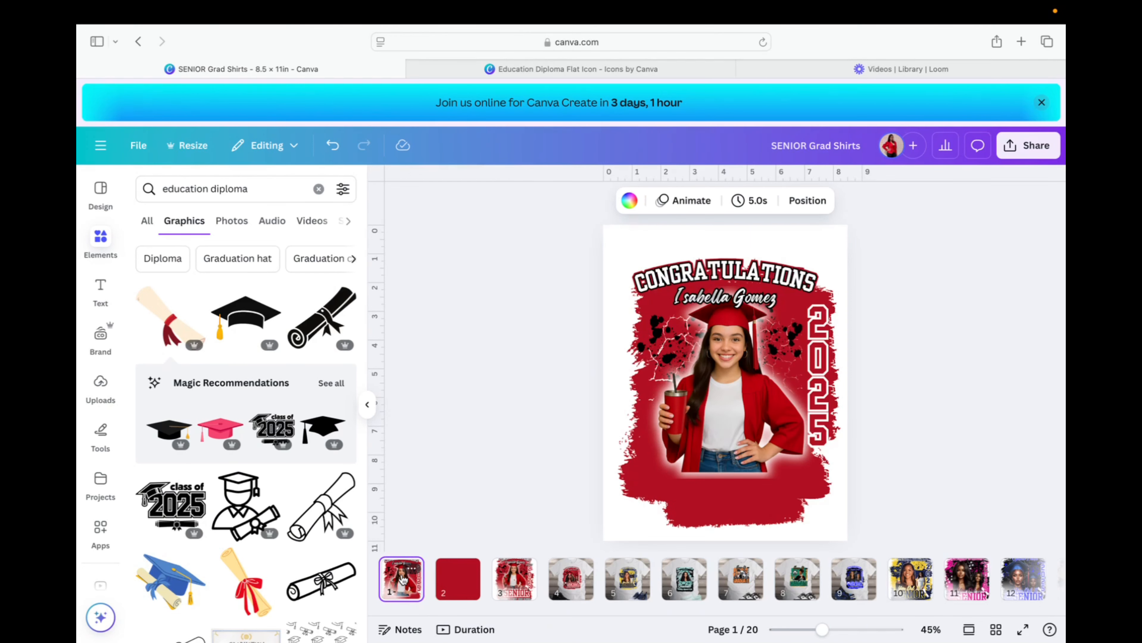
pyautogui.moveTo(182, 309); pyautogui.dragTo(752, 394)
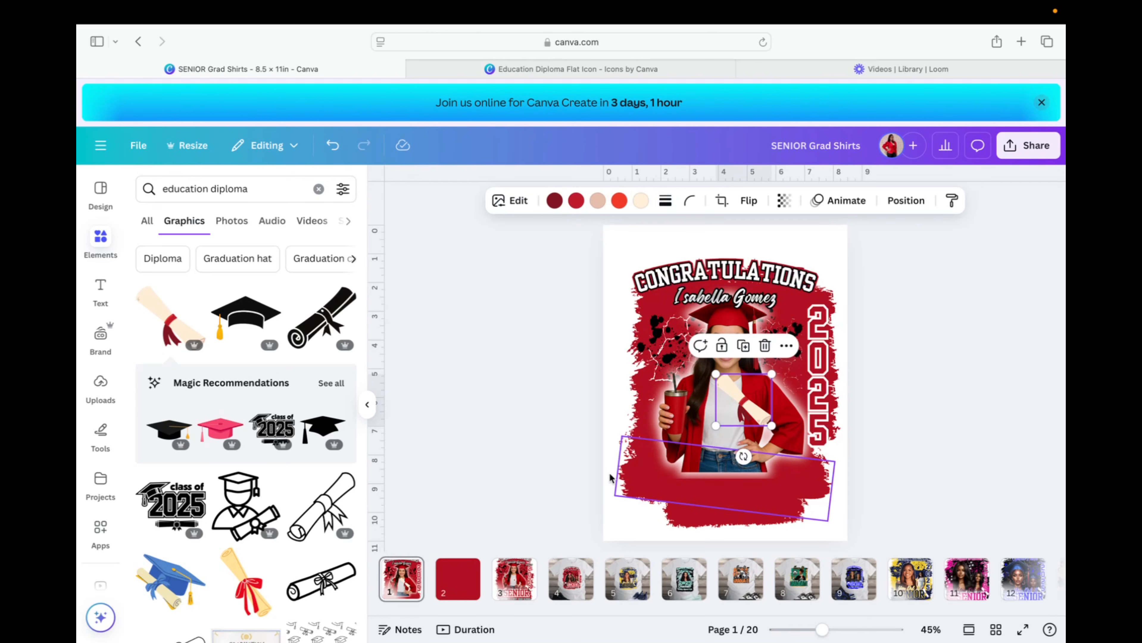
pyautogui.click(518, 584)
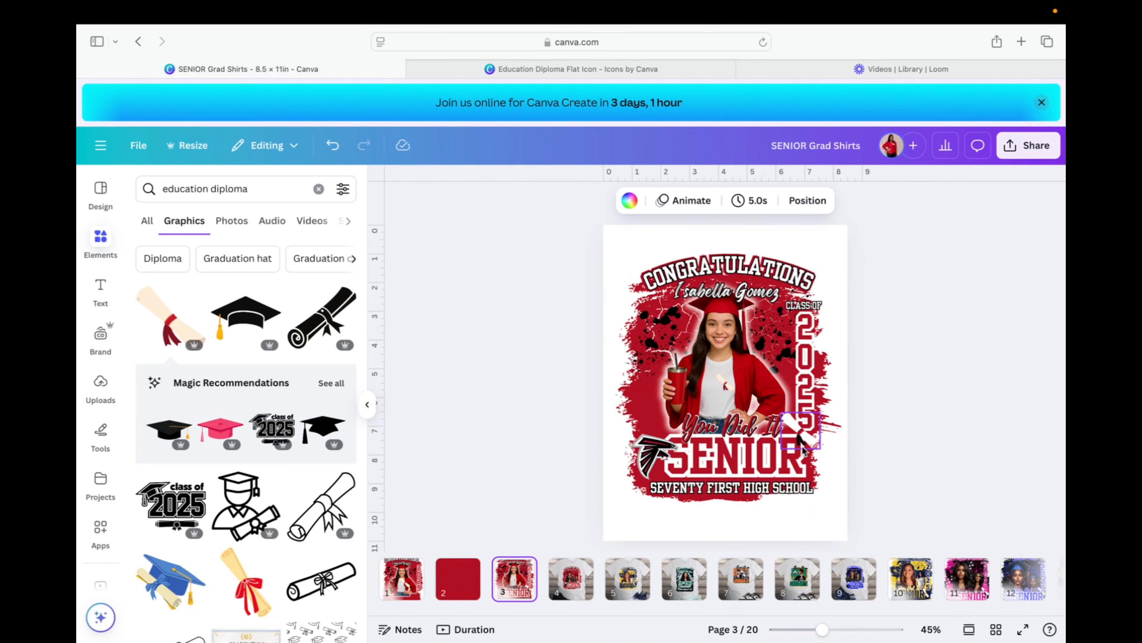
pyautogui.click(402, 578)
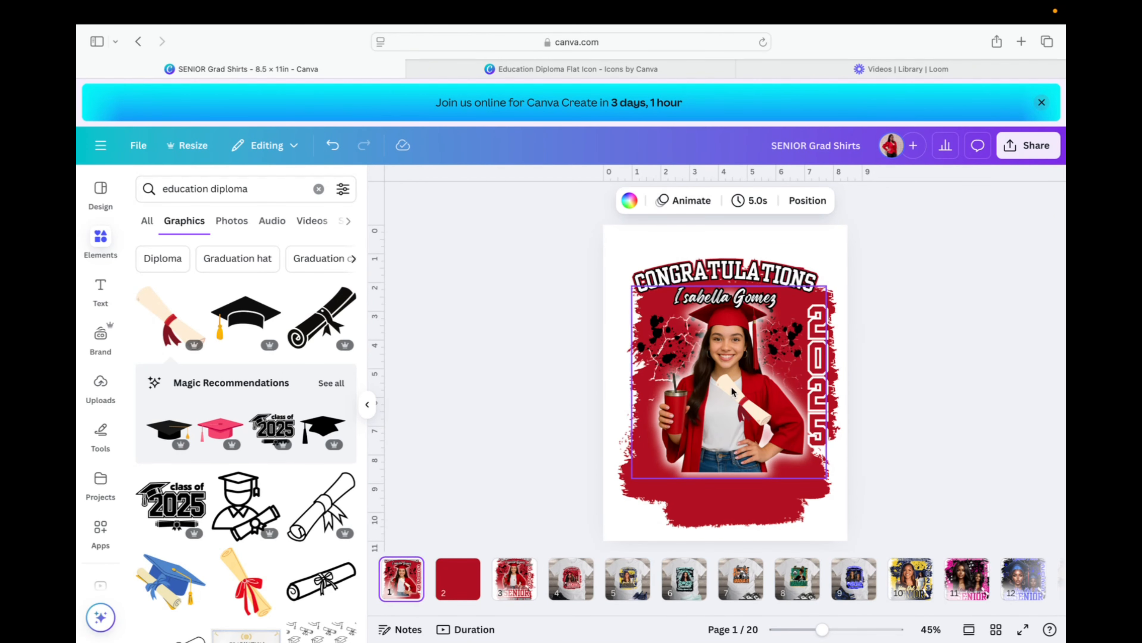
pyautogui.click(759, 422)
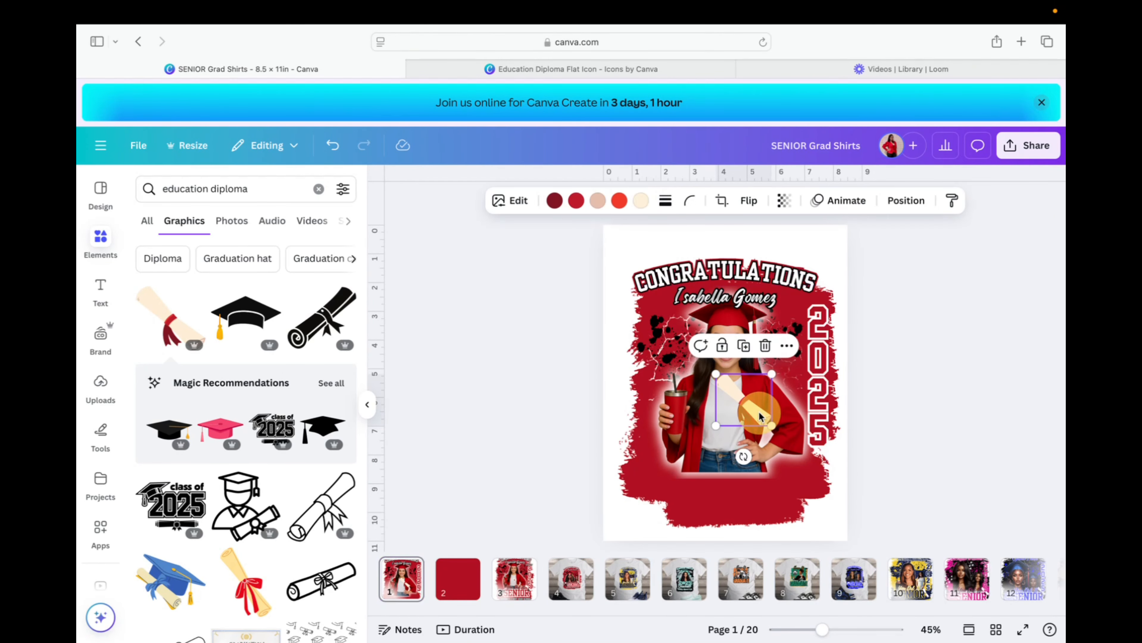
# Recolour the diploma: cream and peach tones to white, dark red and orange-red to black.
pyautogui.click(638, 202)
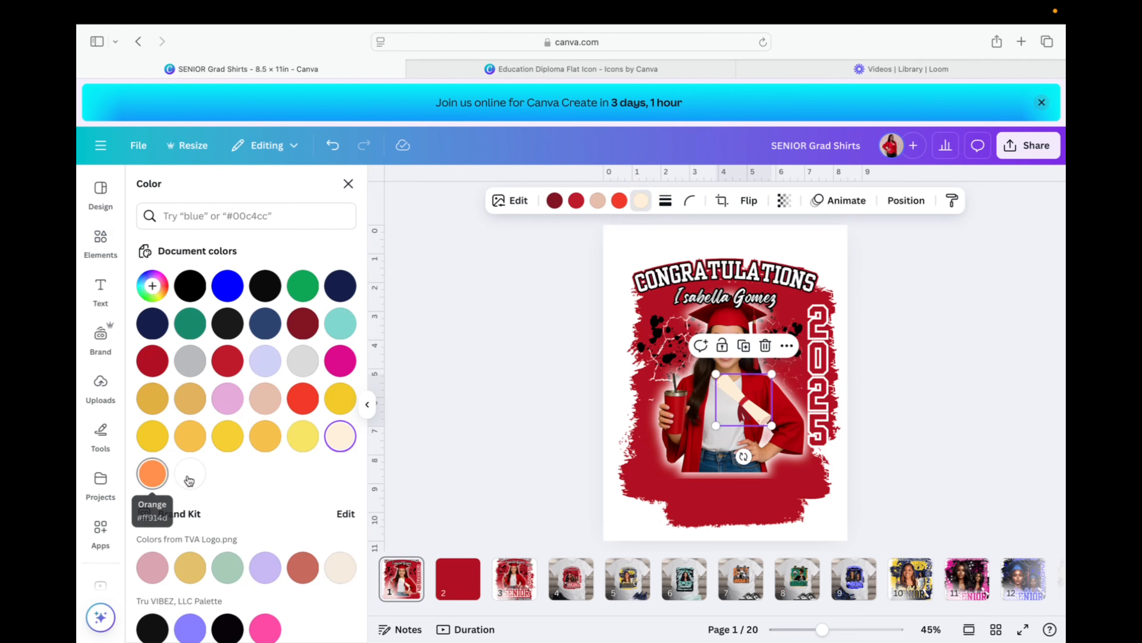
pyautogui.click(200, 475)
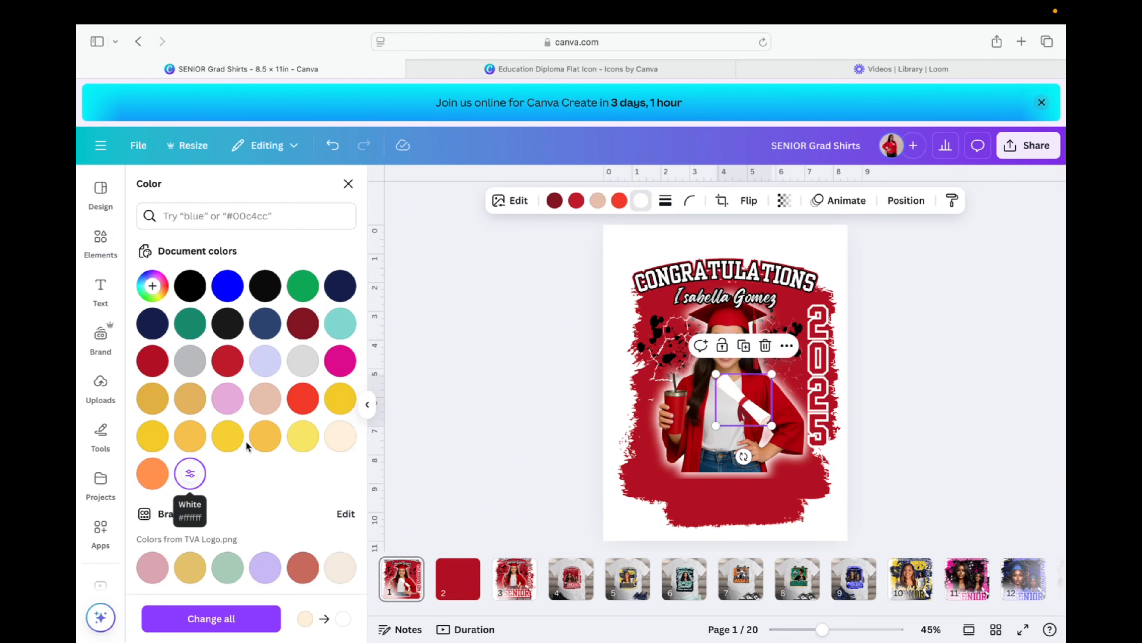
pyautogui.click(598, 201)
pyautogui.click(424, 373)
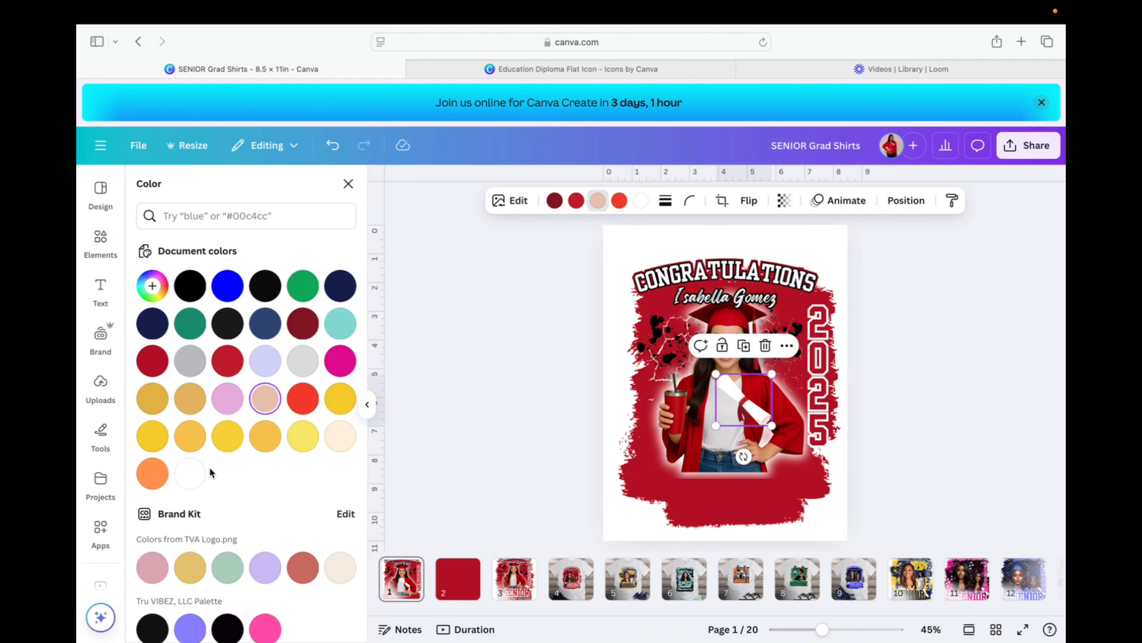
pyautogui.click(190, 474)
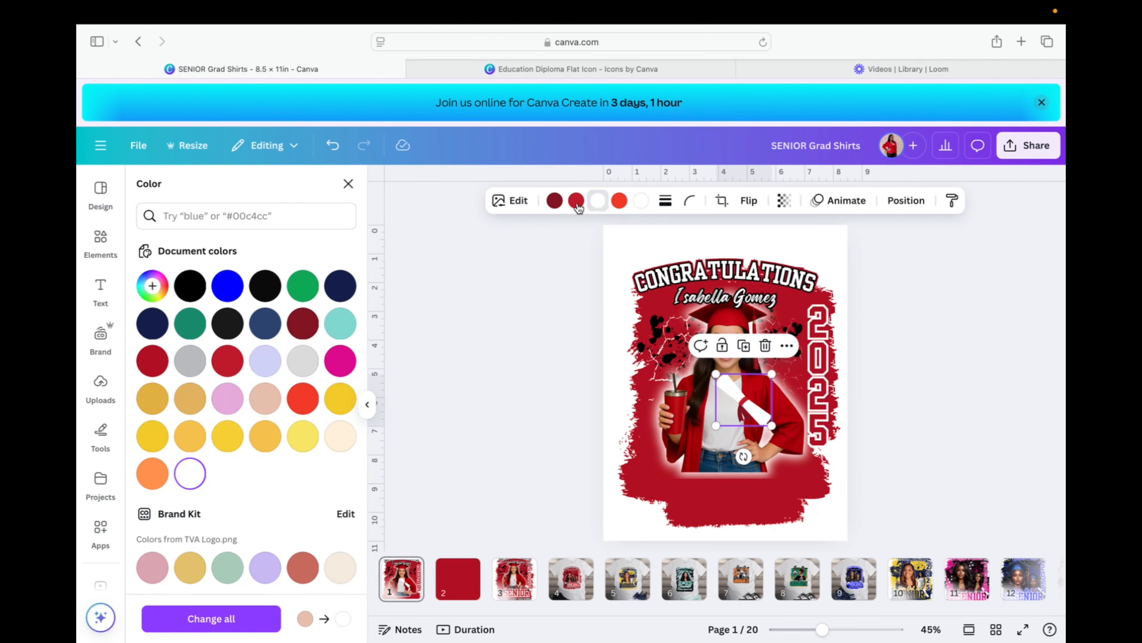
pyautogui.click(554, 201)
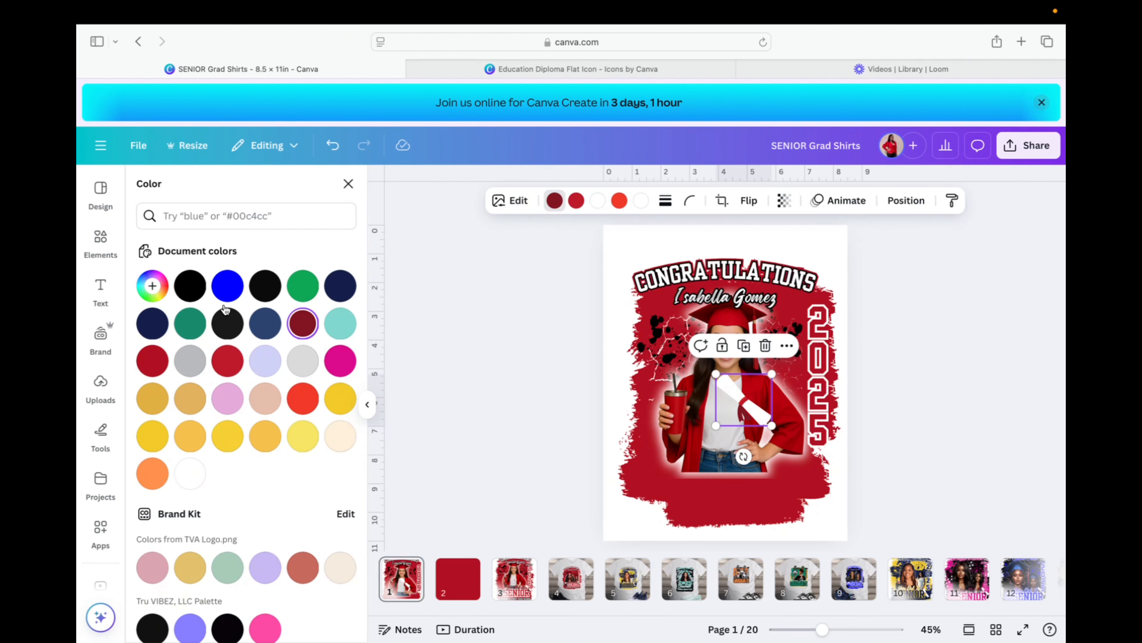
pyautogui.click(194, 290)
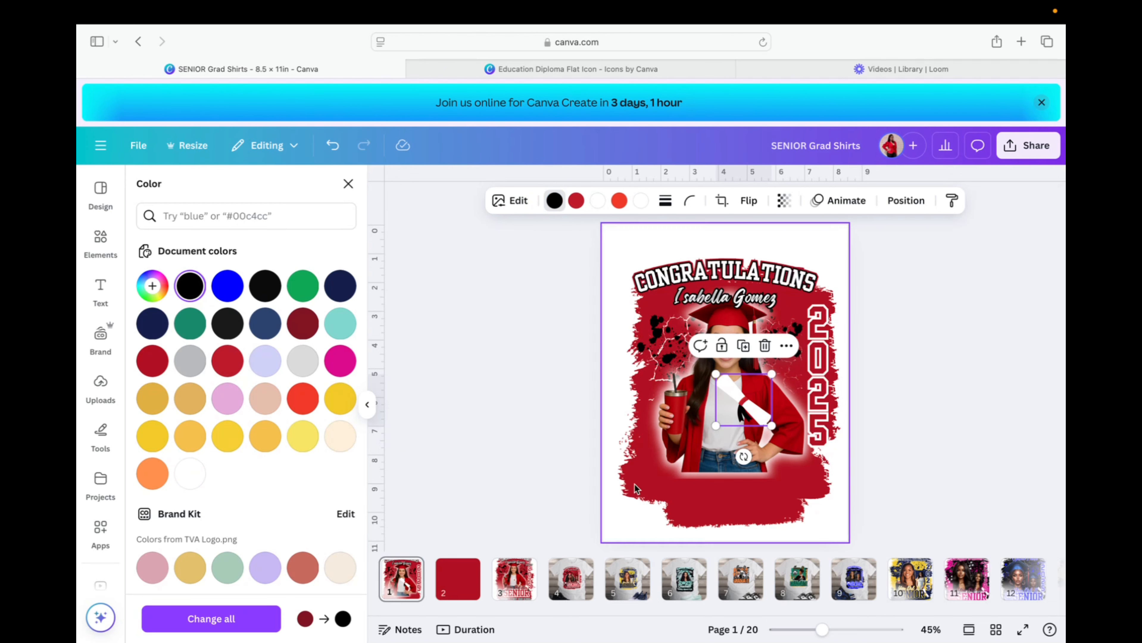
pyautogui.click(620, 201)
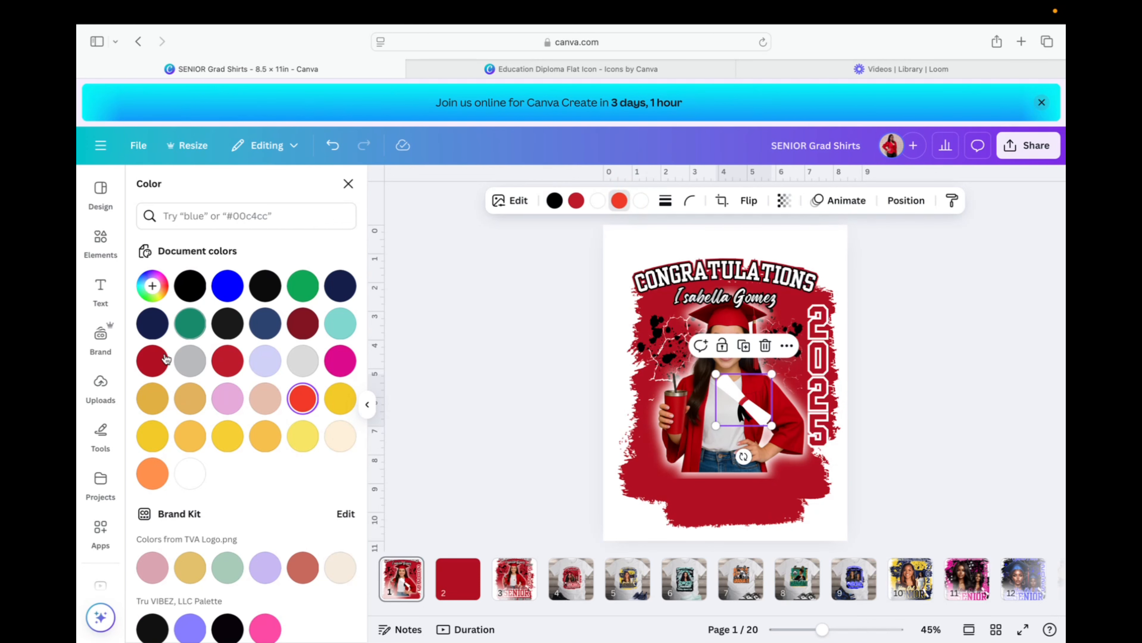
pyautogui.click(193, 286)
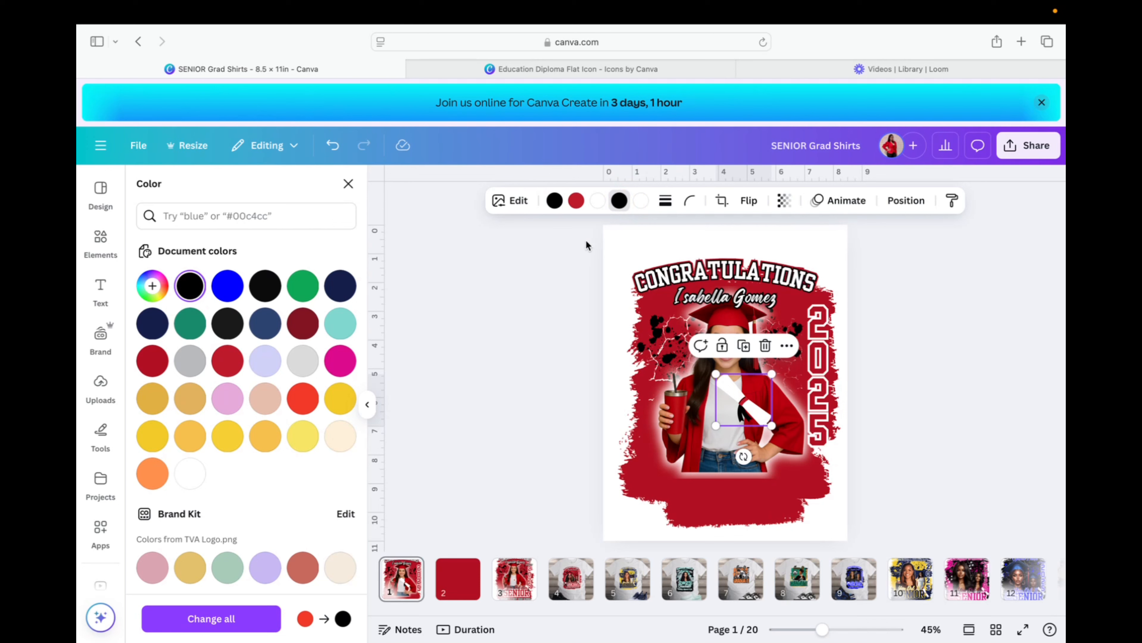
# Compare the diploma against the finished reference design on page 3, then return to page 1.
pyautogui.click(553, 401)
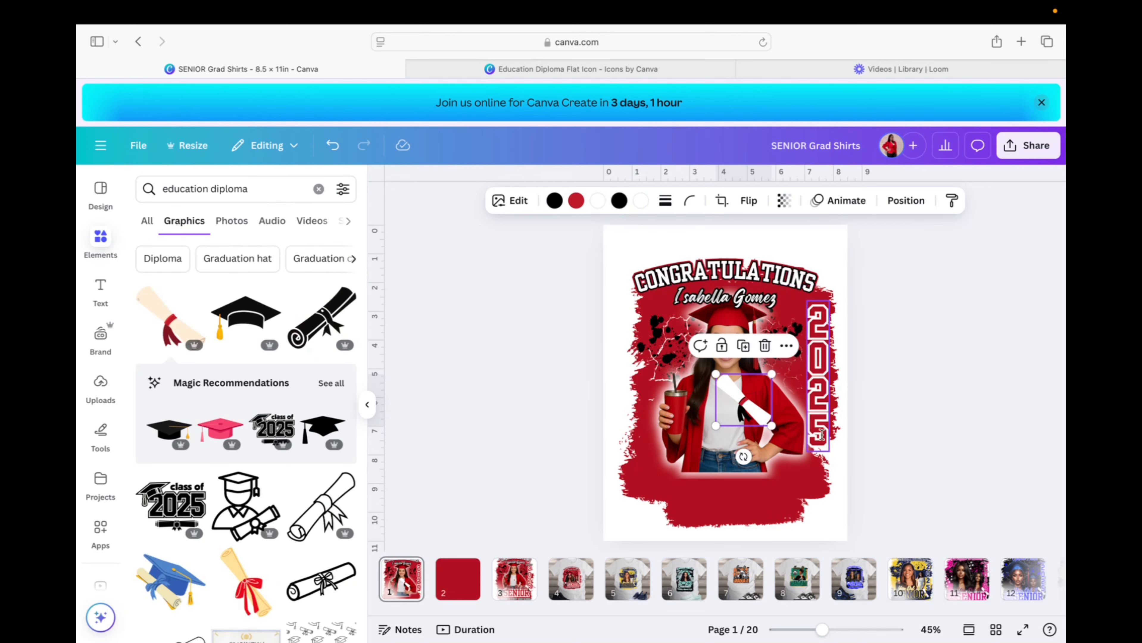
pyautogui.click(857, 497)
pyautogui.click(774, 445)
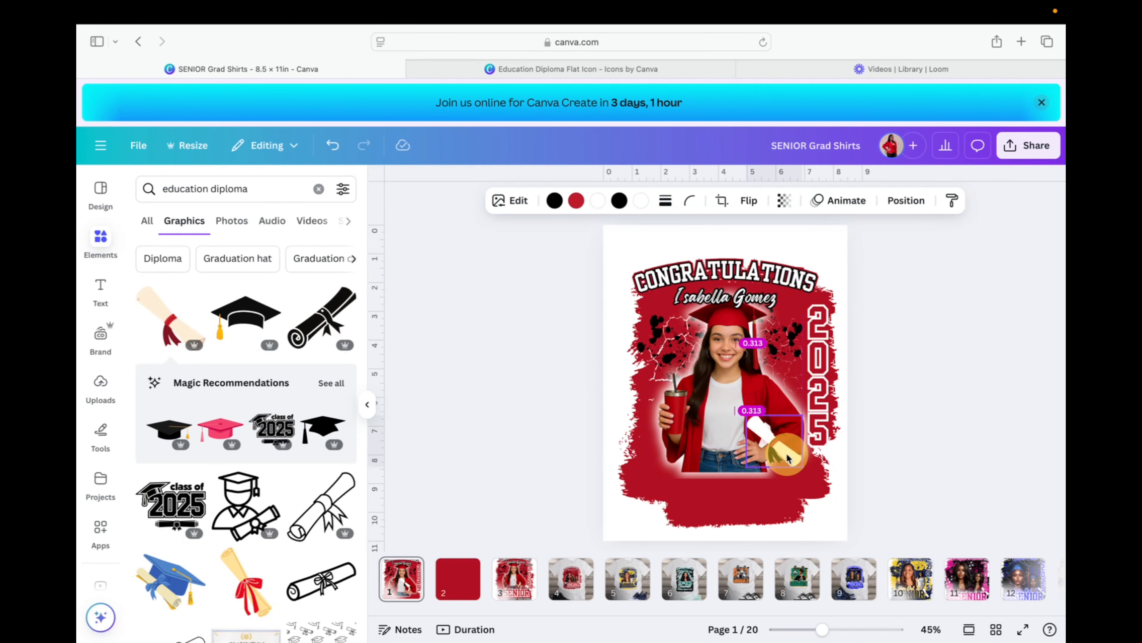
pyautogui.click(532, 589)
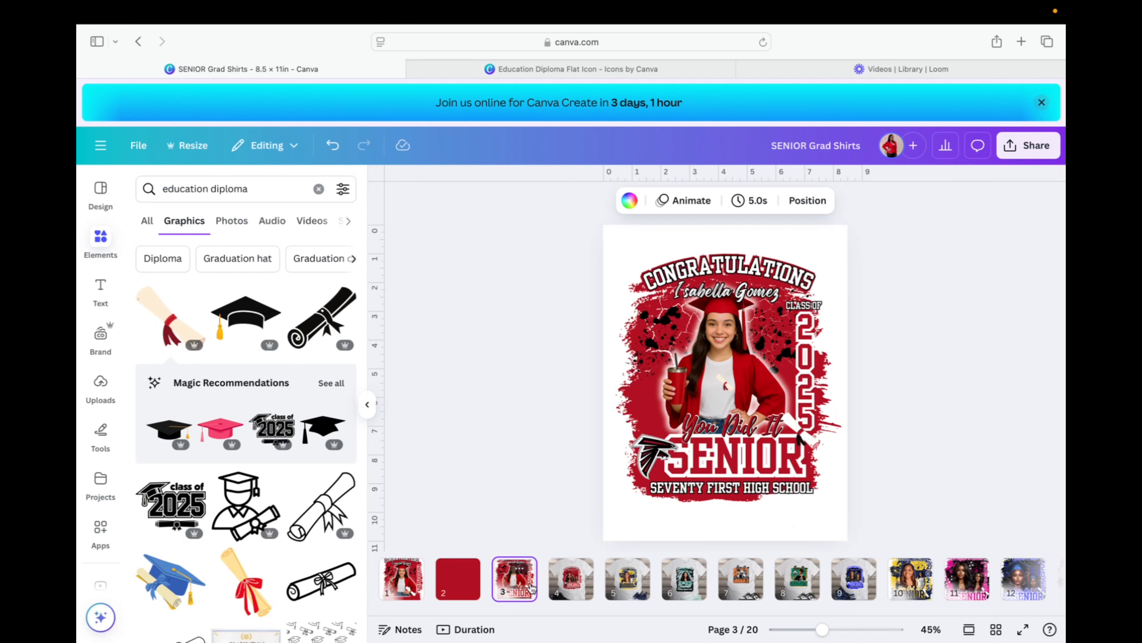
pyautogui.click(421, 584)
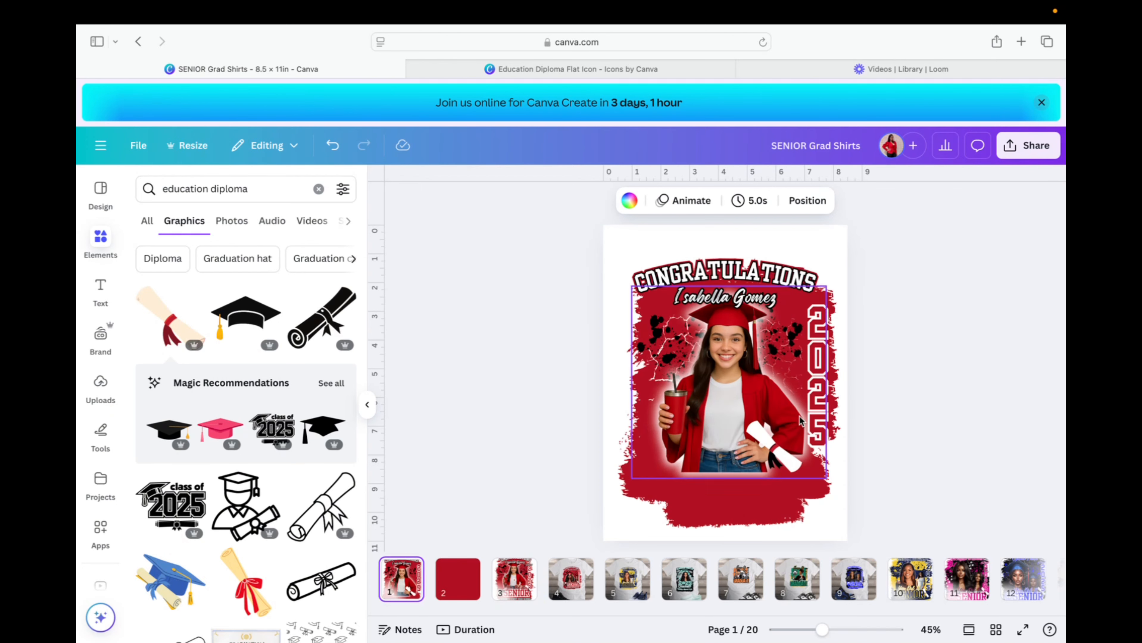
# Turn the diploma's white part #bf1b2c red and move it onto the bottom of the 5.
pyautogui.click(789, 469)
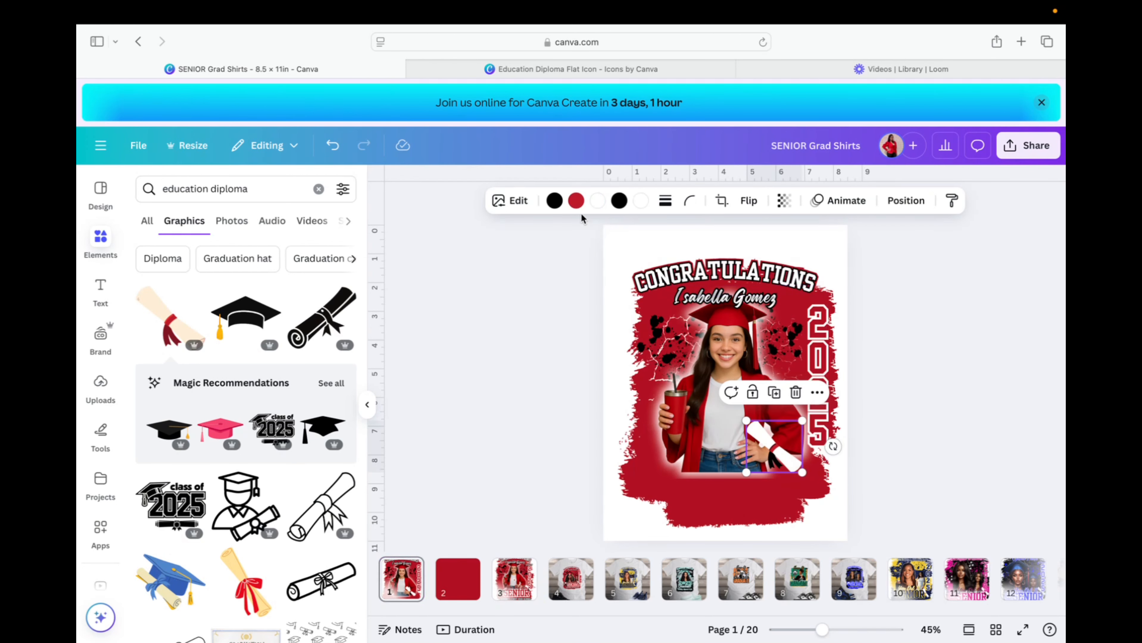
pyautogui.click(596, 201)
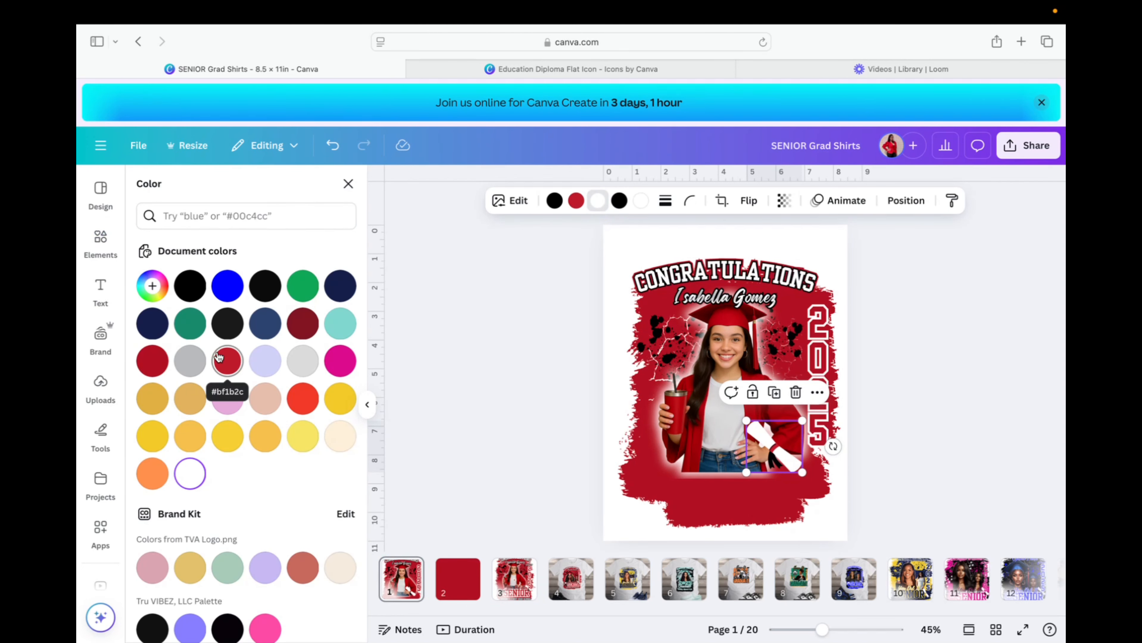
pyautogui.click(238, 357)
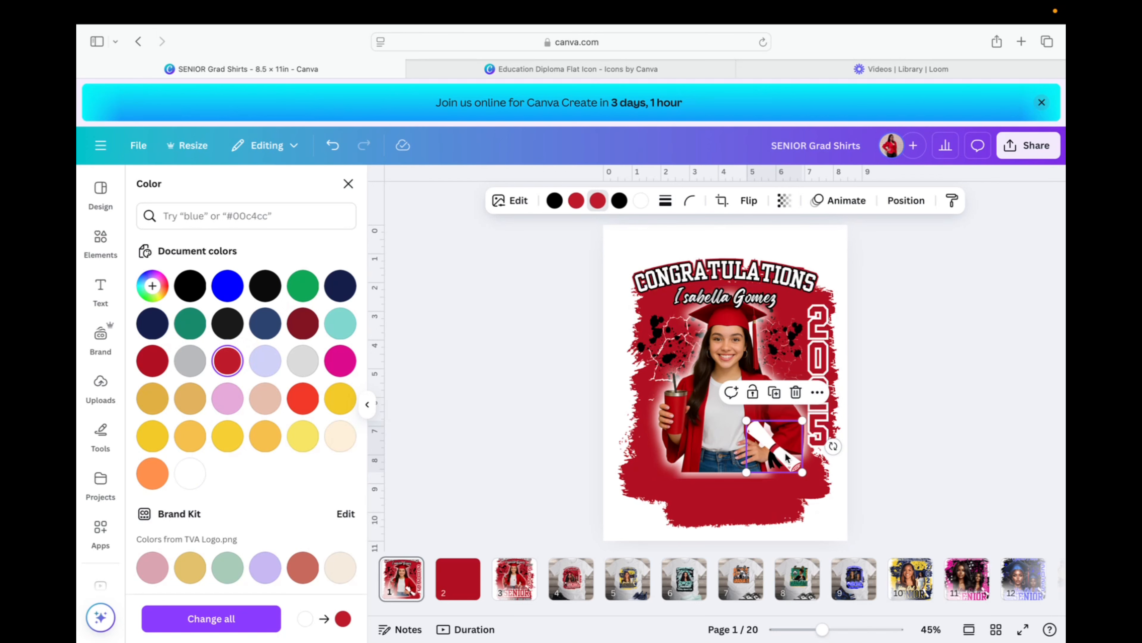
pyautogui.moveTo(813, 460)
pyautogui.mouseDown()
pyautogui.moveTo(829, 454)
pyautogui.moveTo(792, 435)
pyautogui.moveTo(815, 453)
pyautogui.mouseUp()
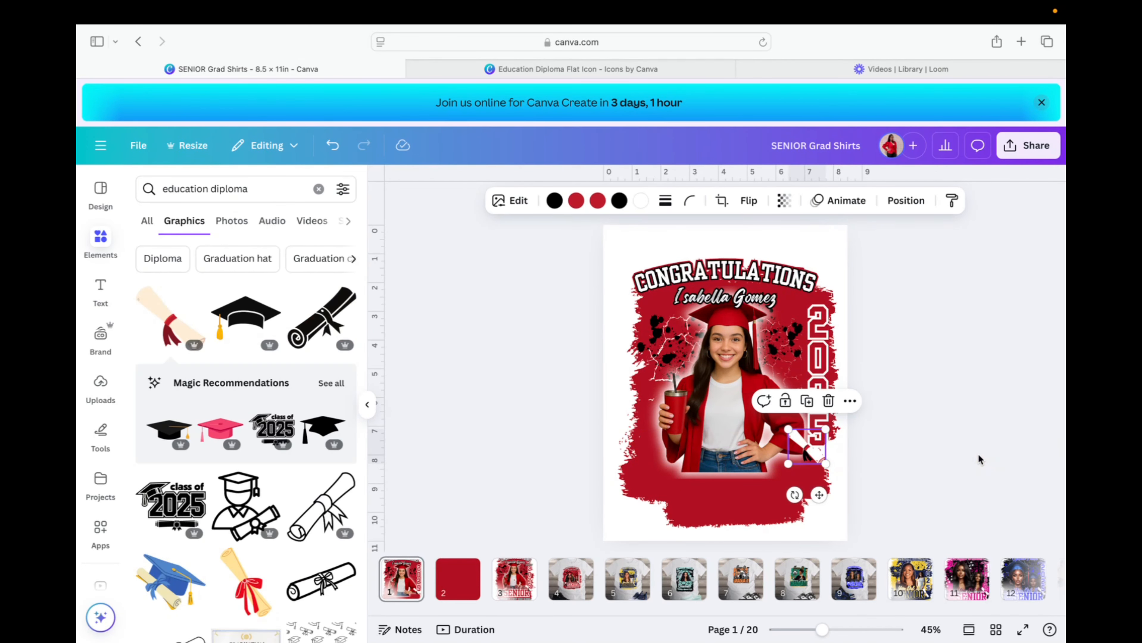
pyautogui.click(977, 454)
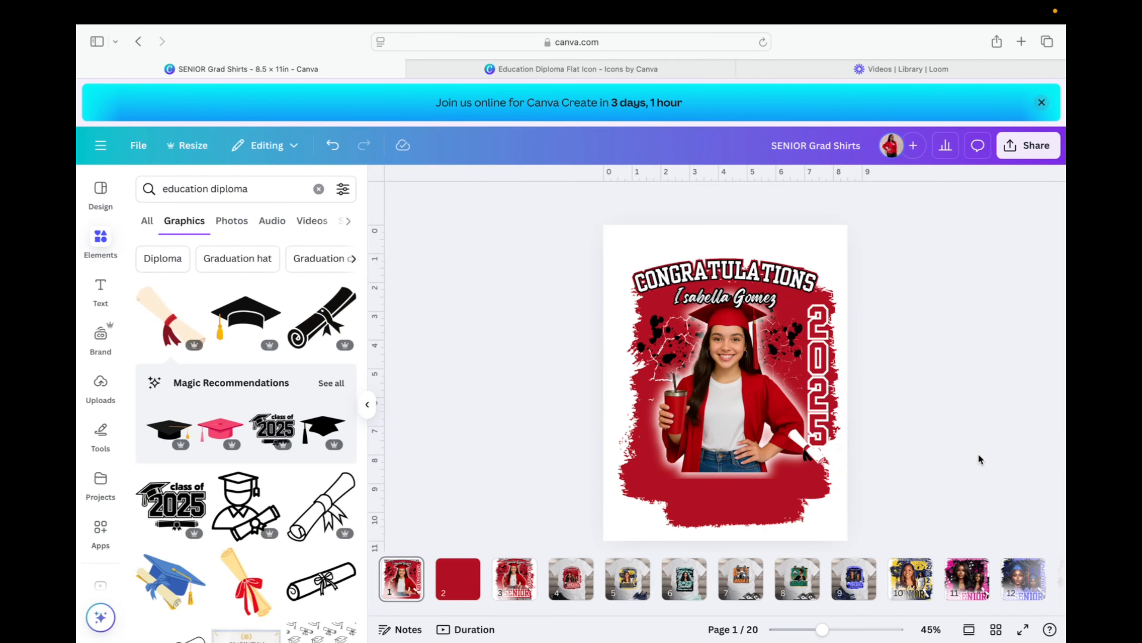
pyautogui.click(819, 461)
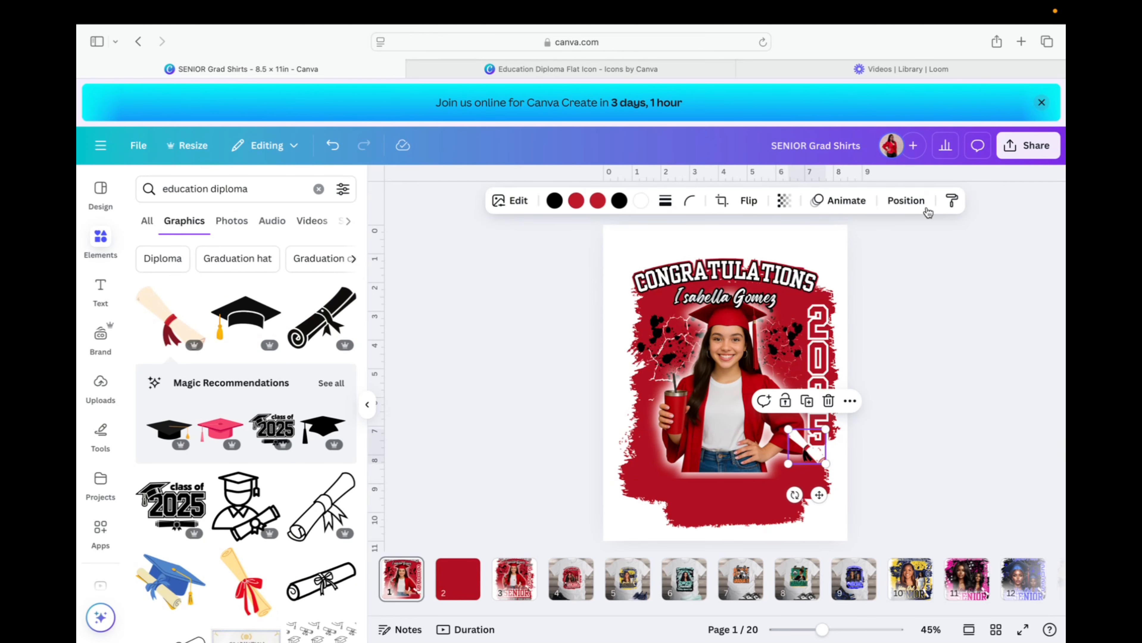
# Move the diploma layer to the top of the layer list and nudge it slightly up.
pyautogui.hotkey('alt', '1')
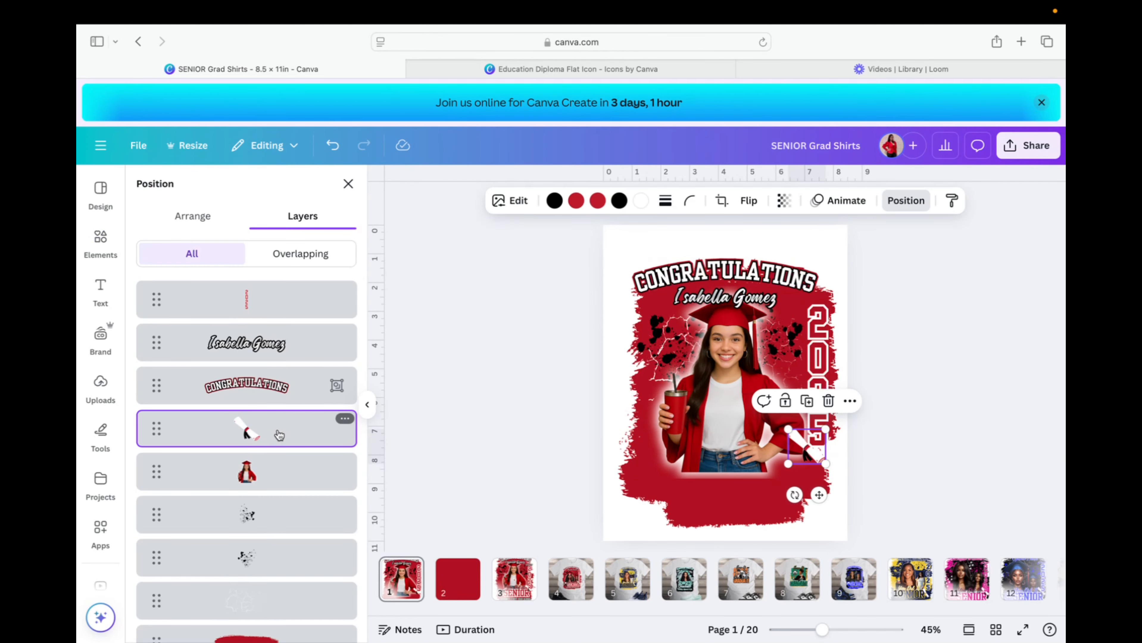
pyautogui.scroll(-10, 279, 433)
pyautogui.scroll(7, 279, 434)
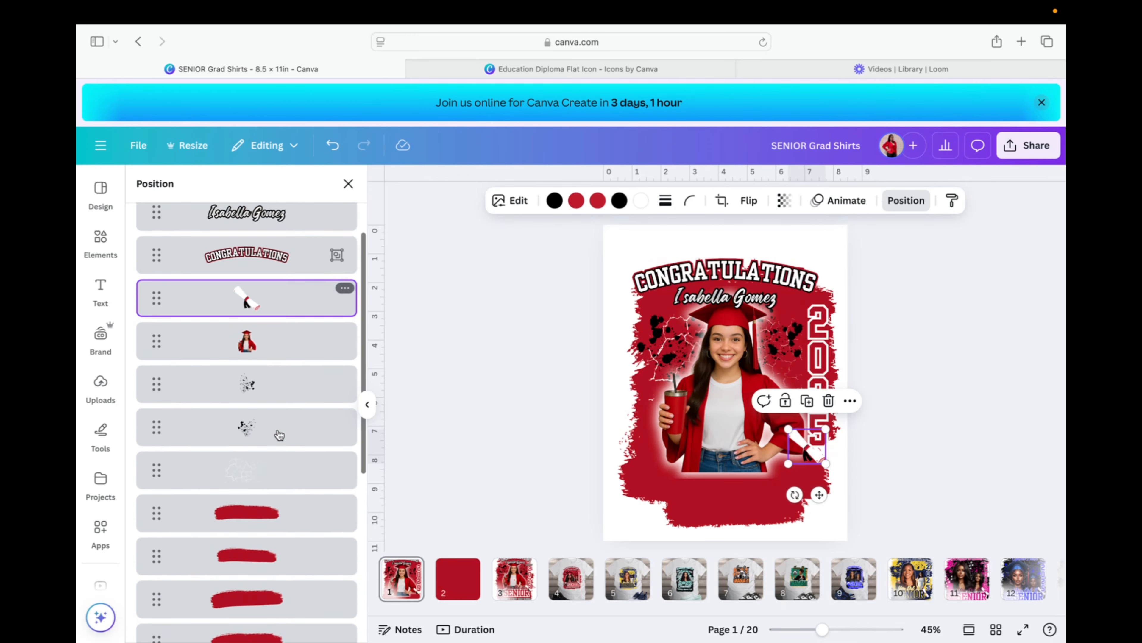
pyautogui.scroll(3, 279, 434)
pyautogui.moveTo(275, 431); pyautogui.dragTo(281, 281)
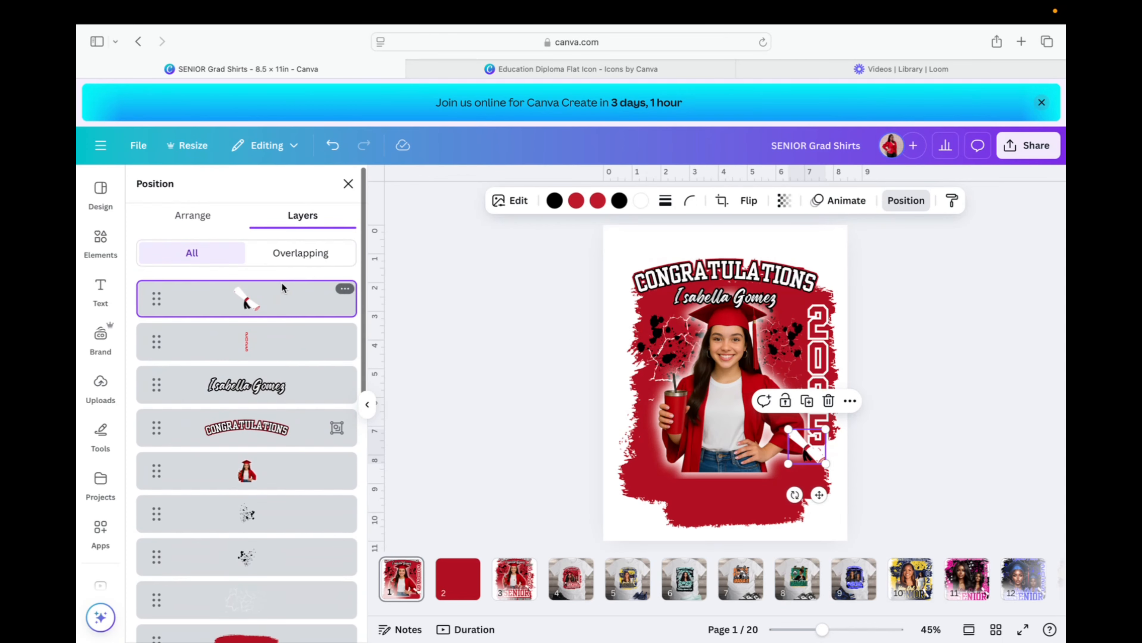
pyautogui.moveTo(816, 459); pyautogui.dragTo(814, 453)
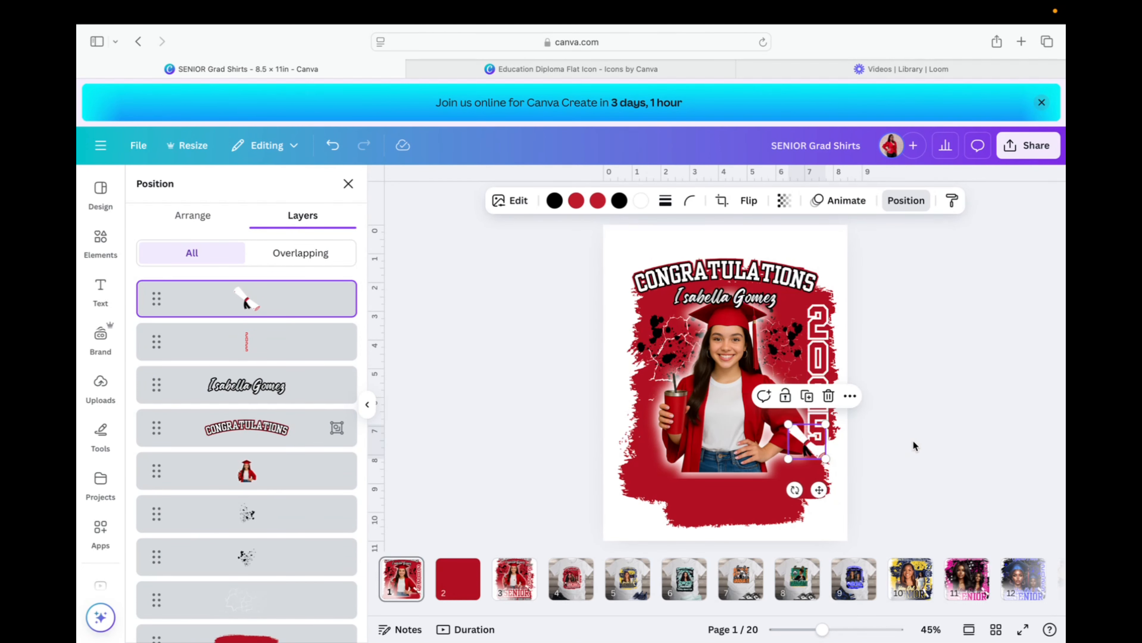
pyautogui.click(922, 439)
pyautogui.click(955, 385)
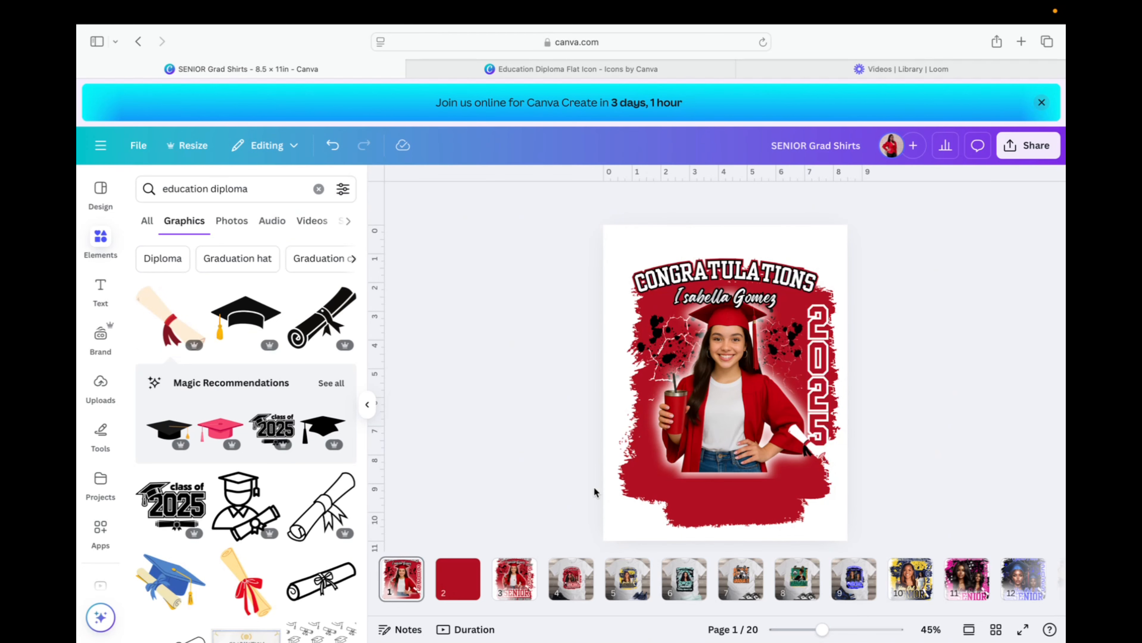
# Replace the paragraph text with SENIOR in the Yearbook Solid font.
pyautogui.click(706, 482)
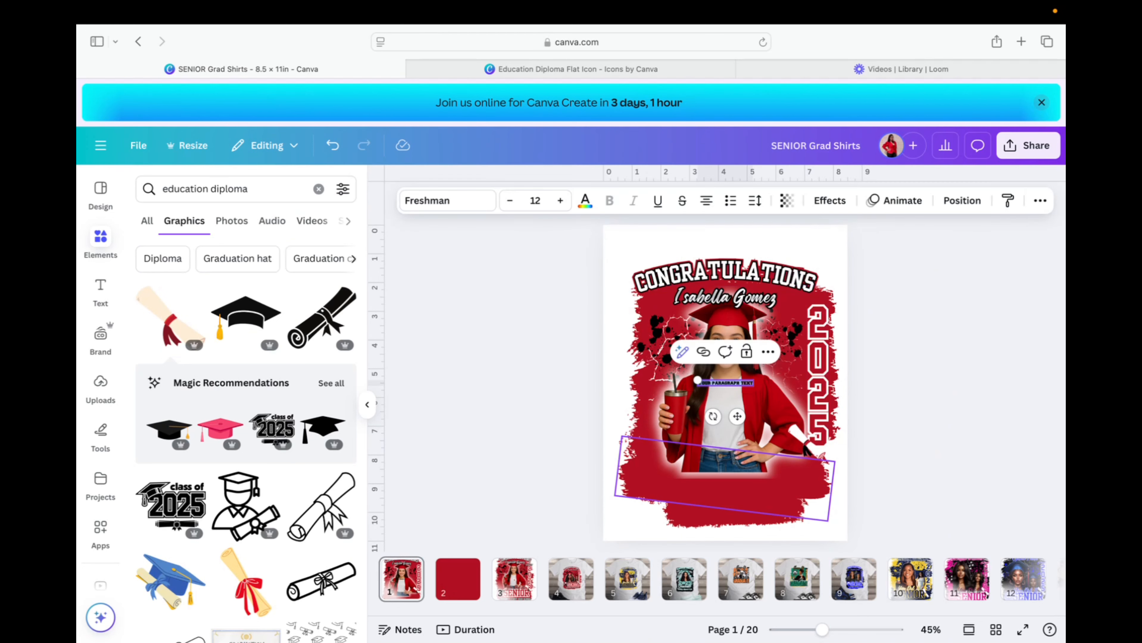
pyautogui.write('SENIOR')
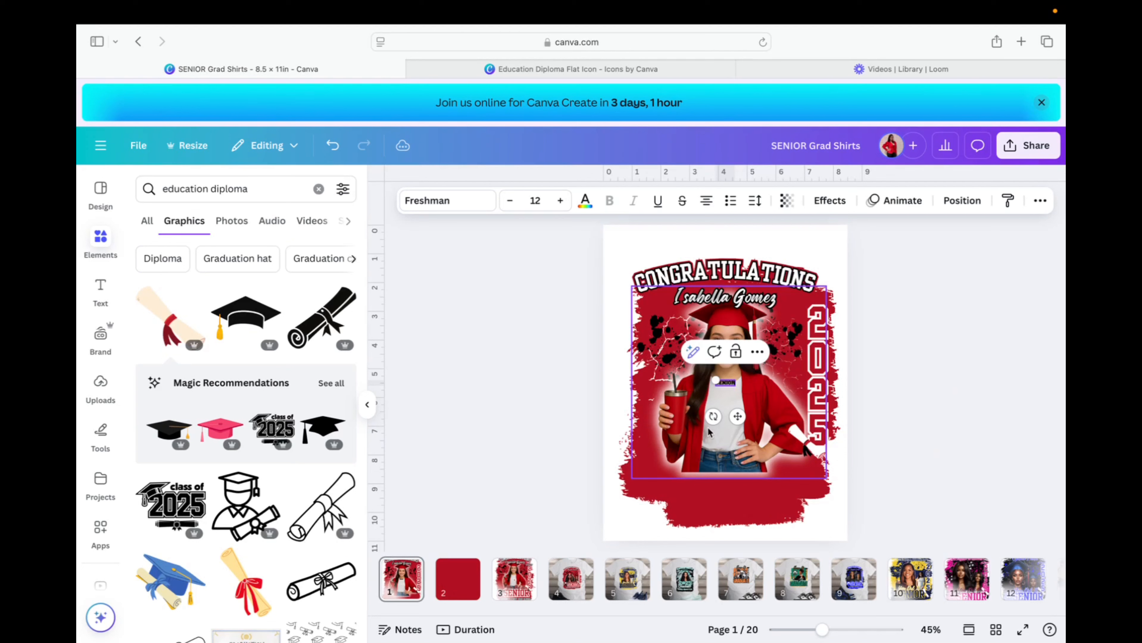
pyautogui.click(472, 204)
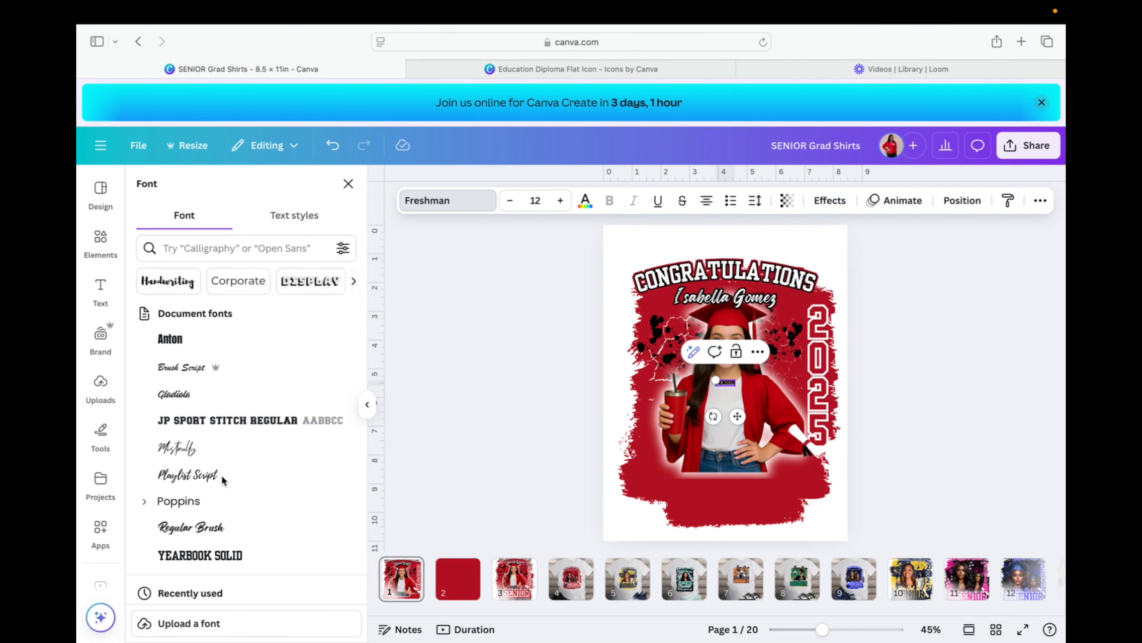
pyautogui.click(261, 556)
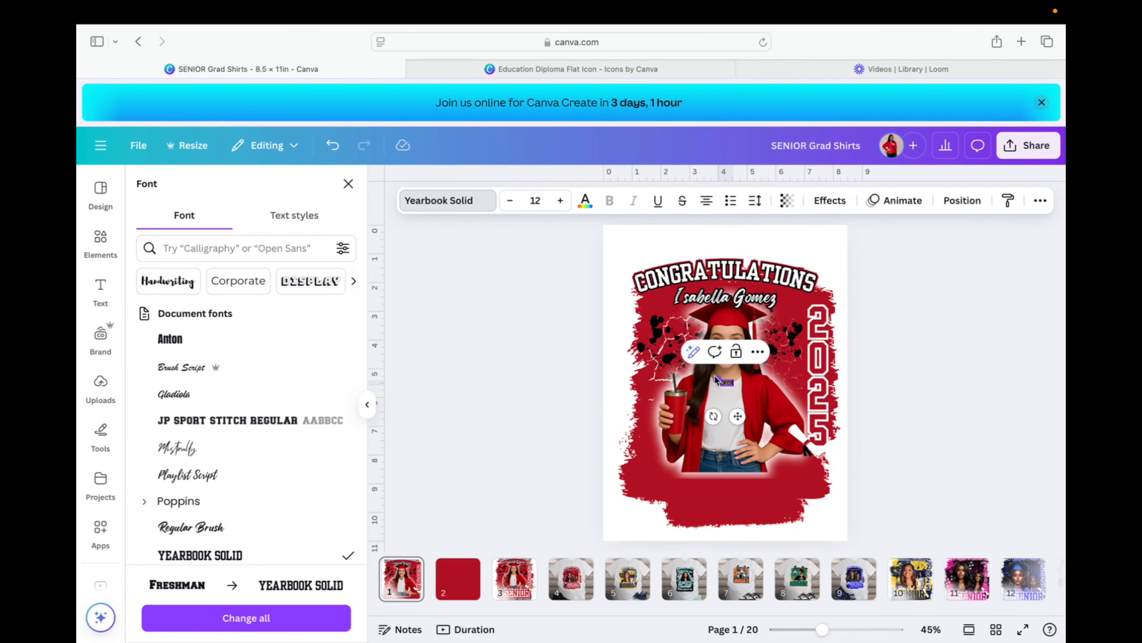
# Enlarge SENIOR to about size 97.7 and place it across the bottom of the photo.
pyautogui.moveTo(718, 381); pyautogui.dragTo(513, 306)
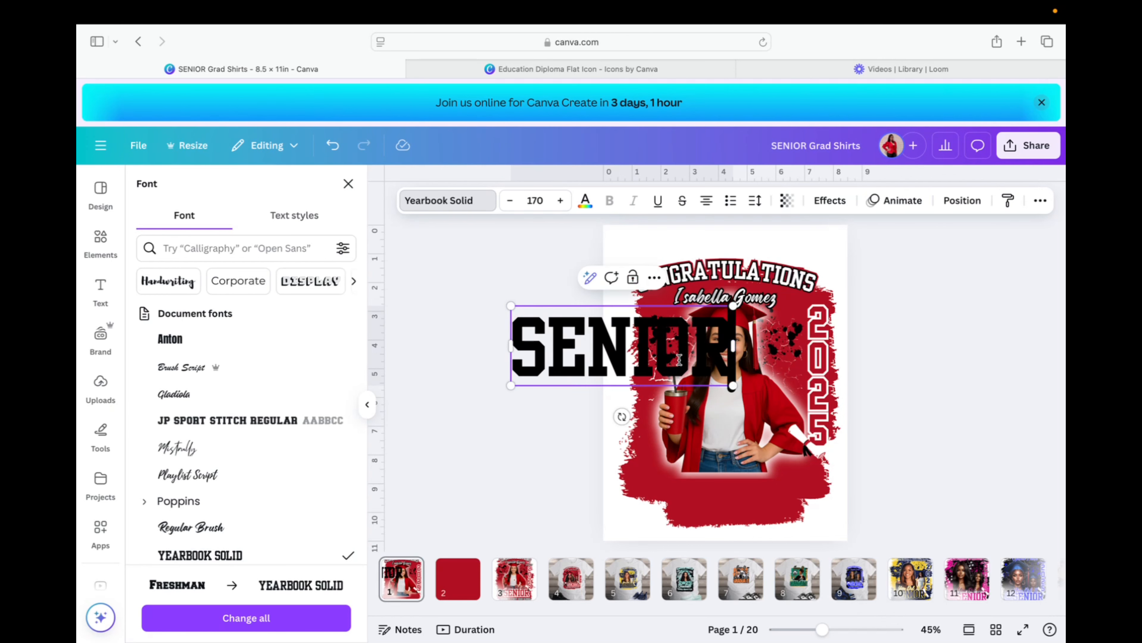
pyautogui.moveTo(673, 358); pyautogui.dragTo(444, 422)
pyautogui.click(444, 422)
pyautogui.moveTo(620, 360); pyautogui.dragTo(722, 483)
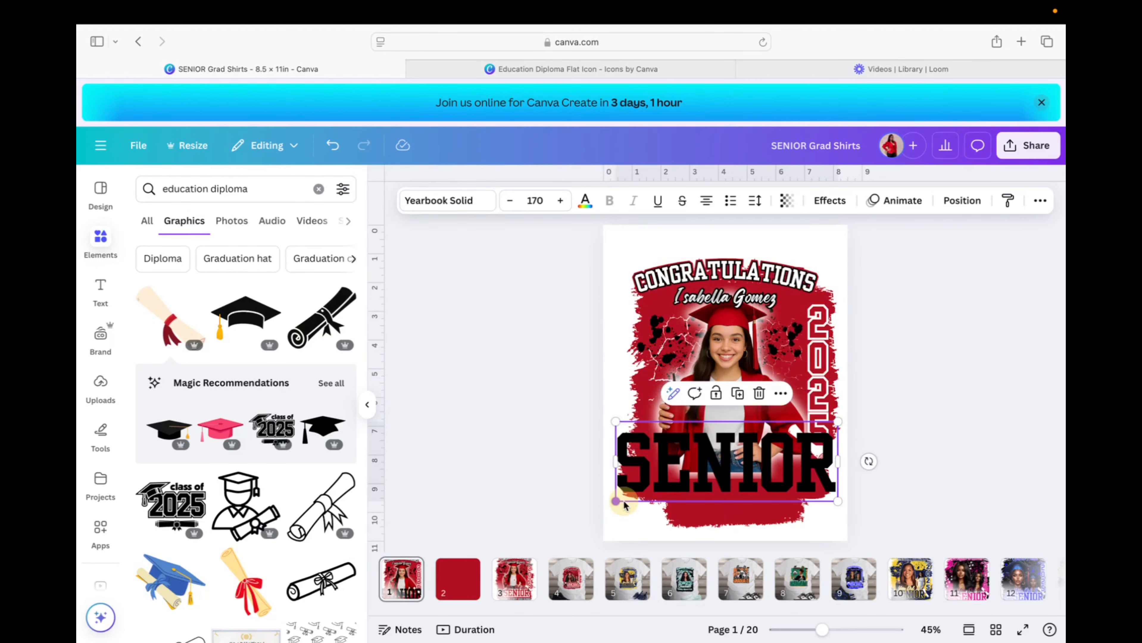
pyautogui.moveTo(619, 497); pyautogui.dragTo(750, 482)
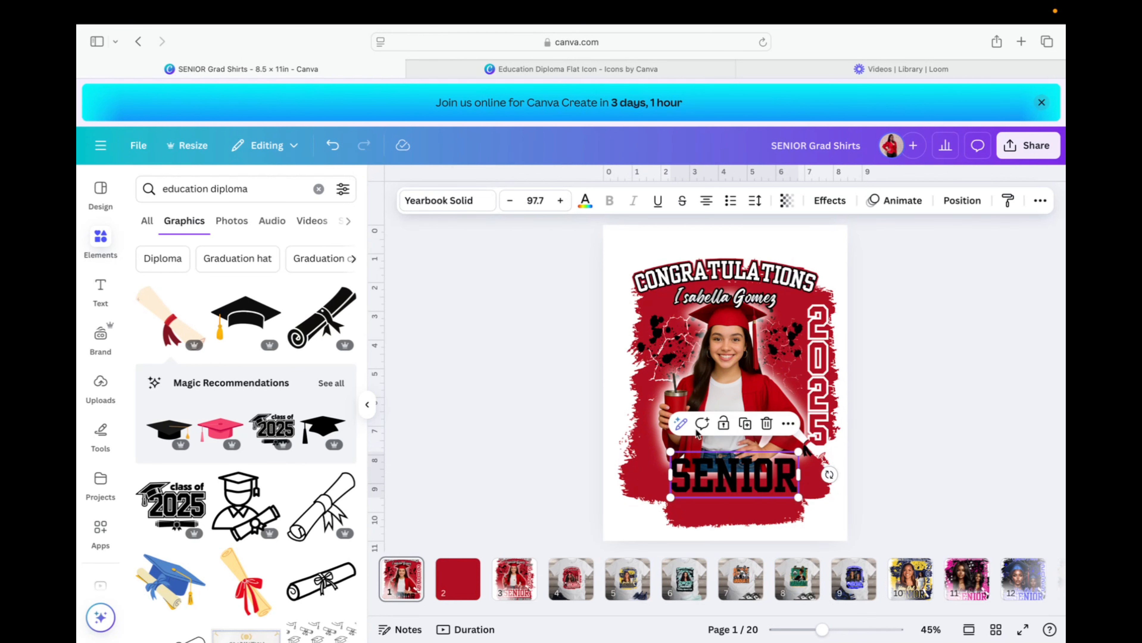
# Make the SENIOR text dark red.
pyautogui.click(585, 202)
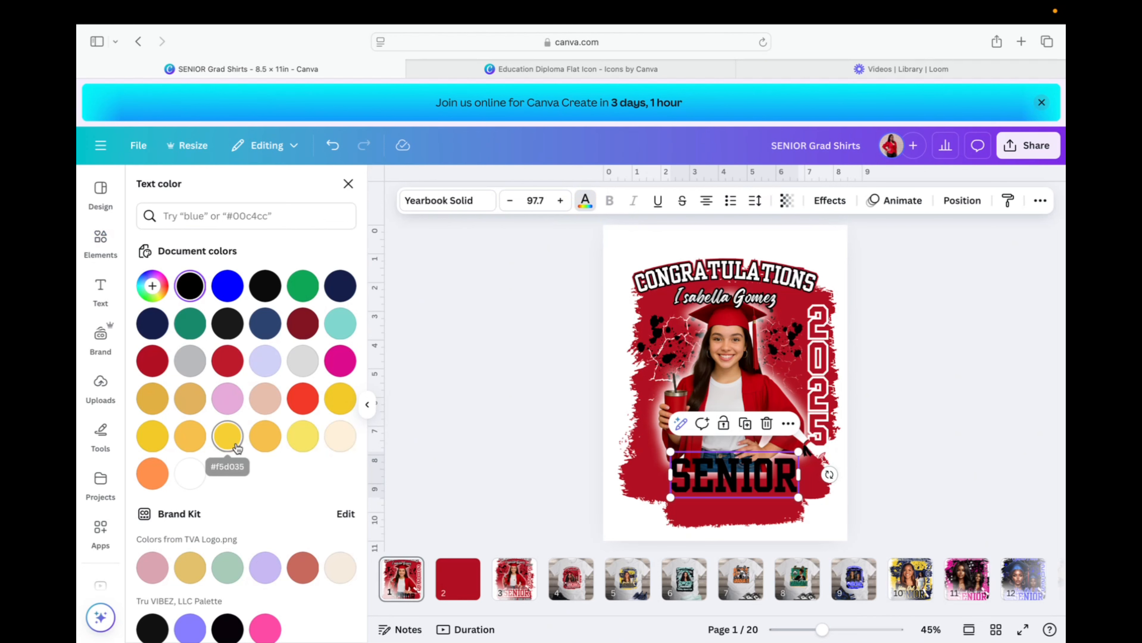
pyautogui.click(226, 361)
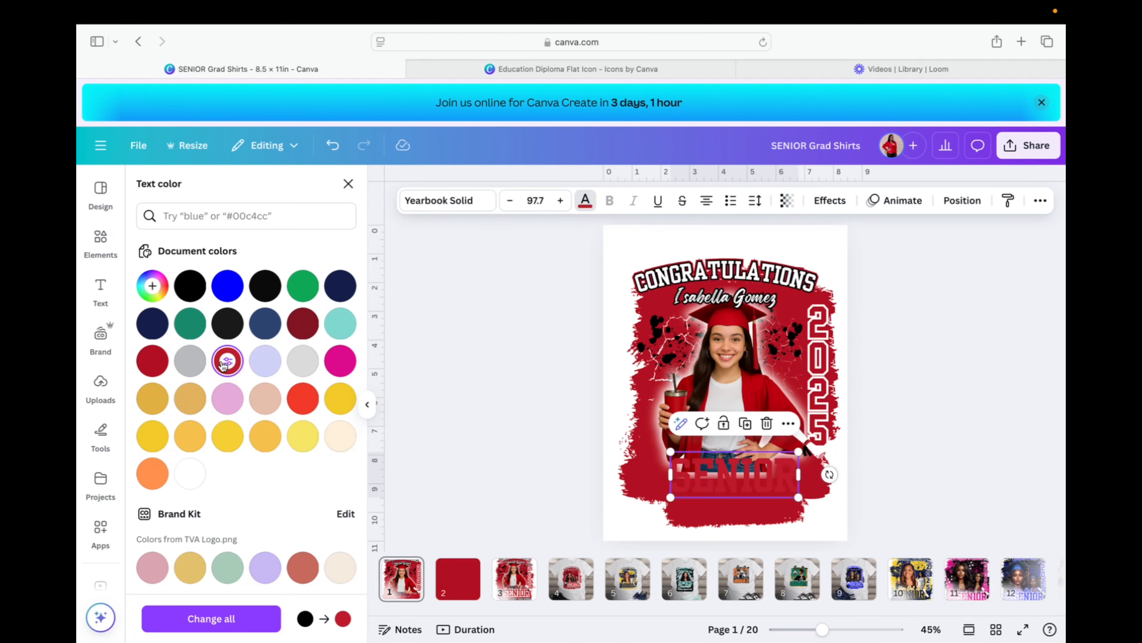
pyautogui.click(152, 361)
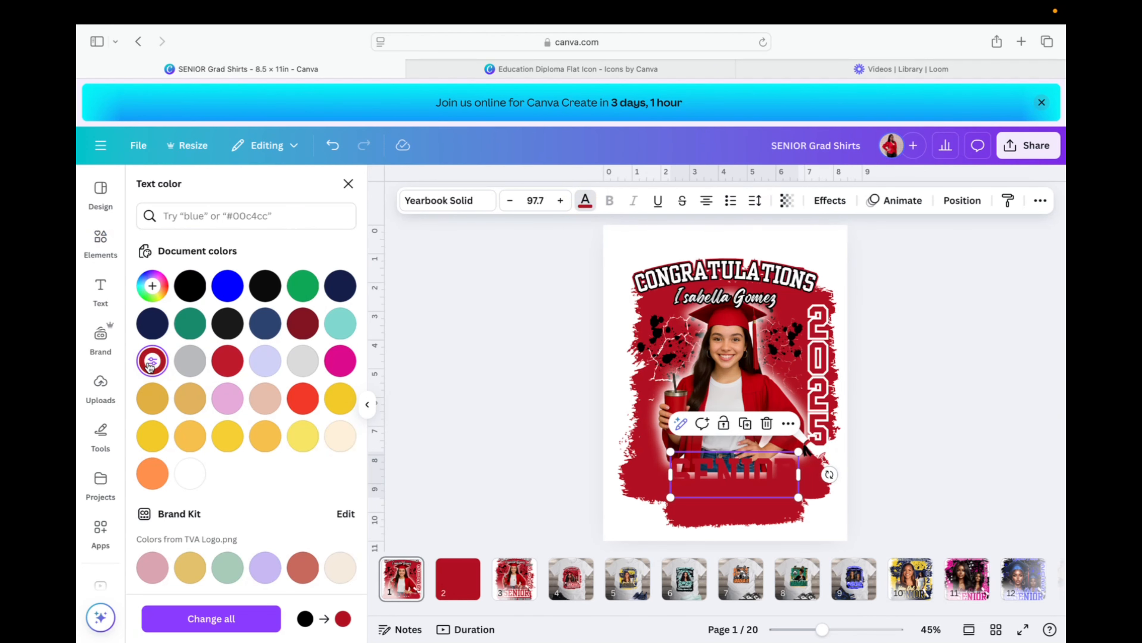
# Give SENIOR a white outline at thickness 93 and move it slightly lower.
pyautogui.click(829, 200)
pyautogui.click(321, 353)
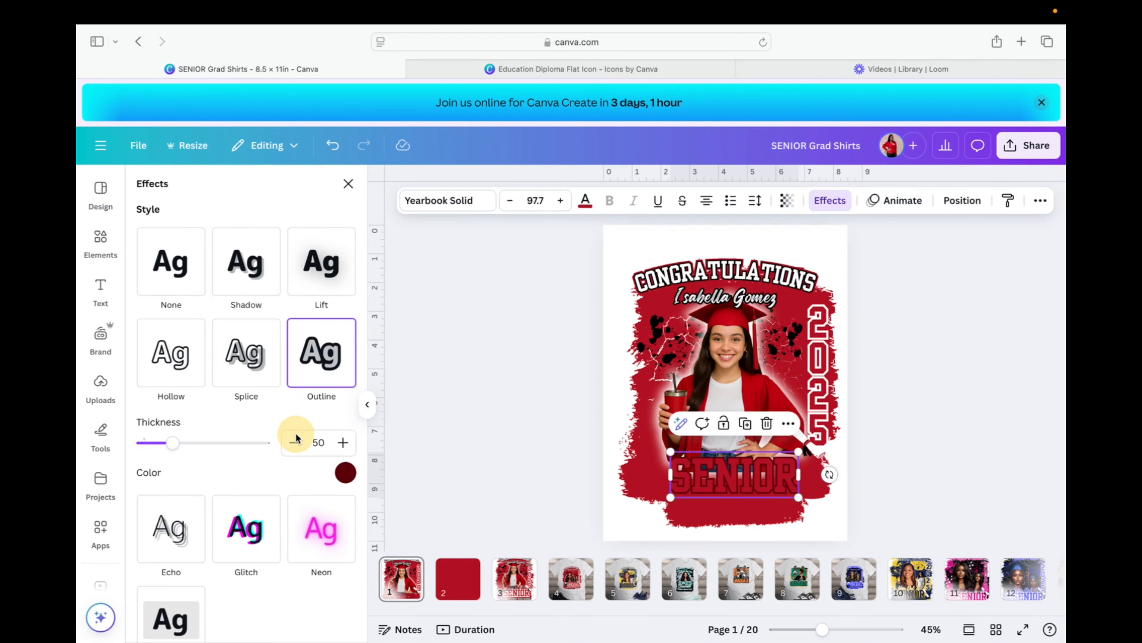
pyautogui.click(346, 477)
pyautogui.scroll(-1, 252, 351)
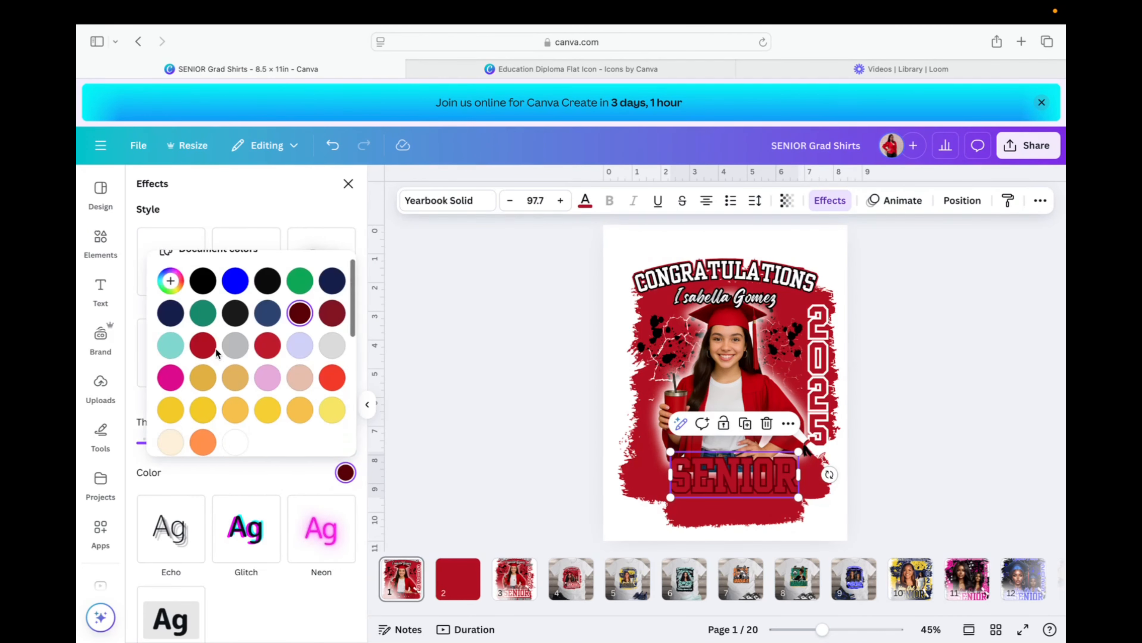
pyautogui.click(265, 311)
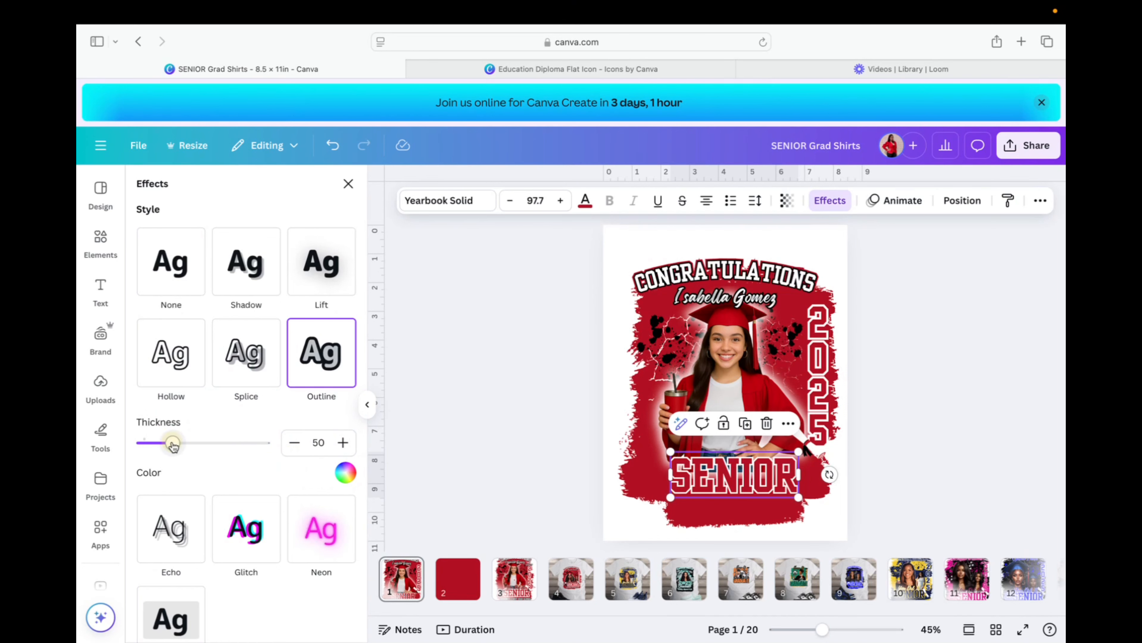
pyautogui.moveTo(172, 443); pyautogui.dragTo(199, 442)
pyautogui.moveTo(765, 477)
pyautogui.mouseDown()
pyautogui.moveTo(765, 493)
pyautogui.moveTo(761, 483)
pyautogui.mouseUp()
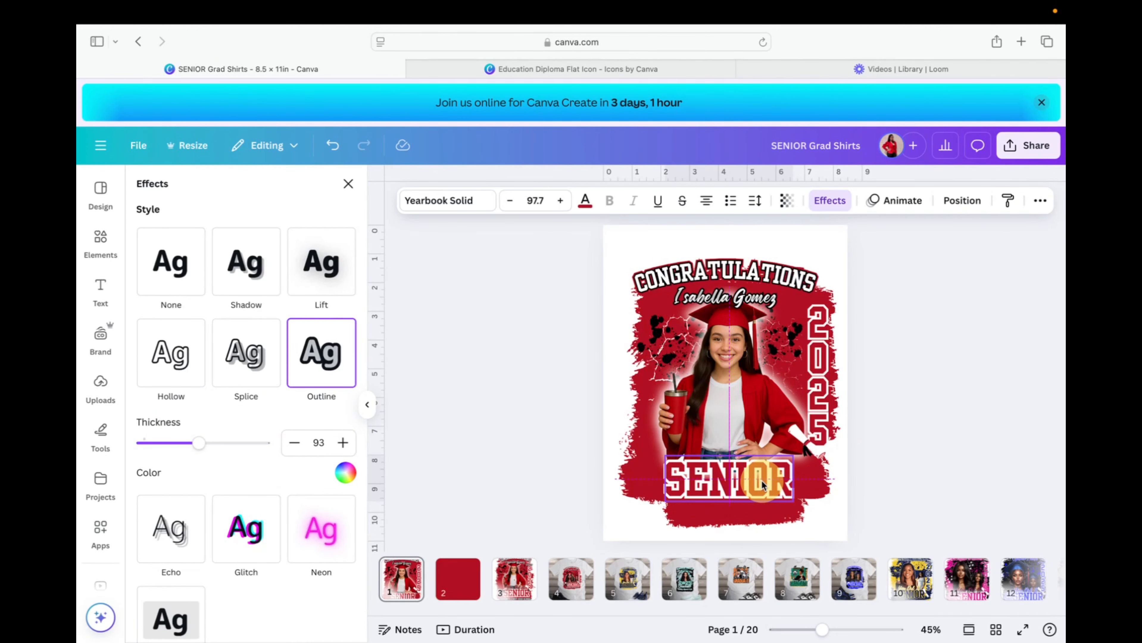
pyautogui.moveTo(761, 482); pyautogui.dragTo(761, 483)
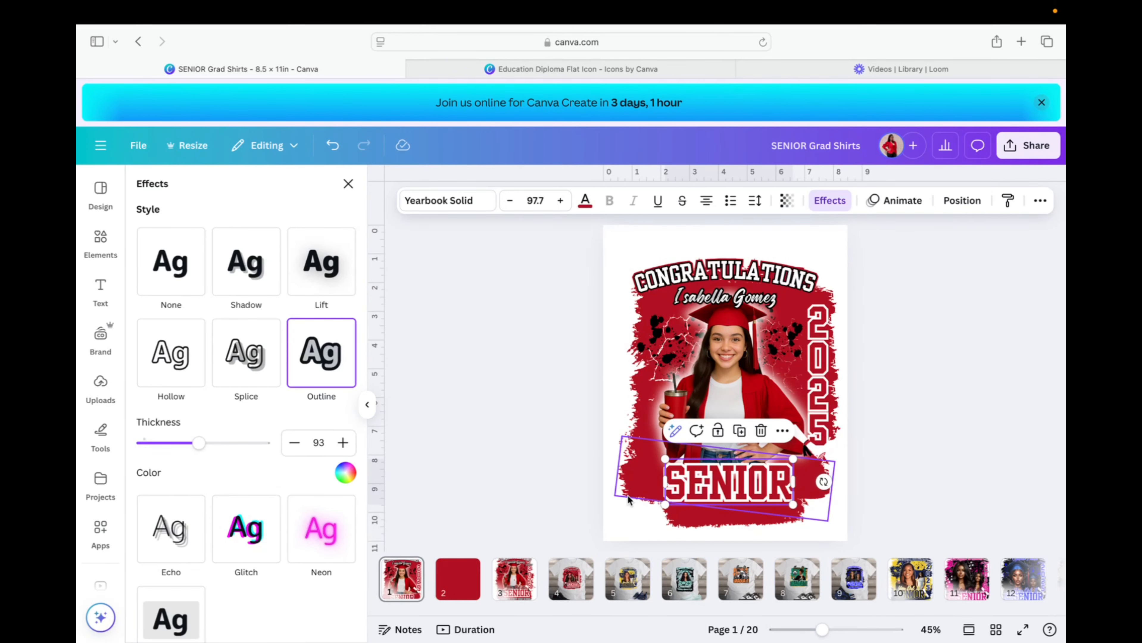
# Duplicate SENIOR, shrink the copy to size 39.6, and retype it as '71ST HIGH SCHOOL'.
pyautogui.click(744, 431)
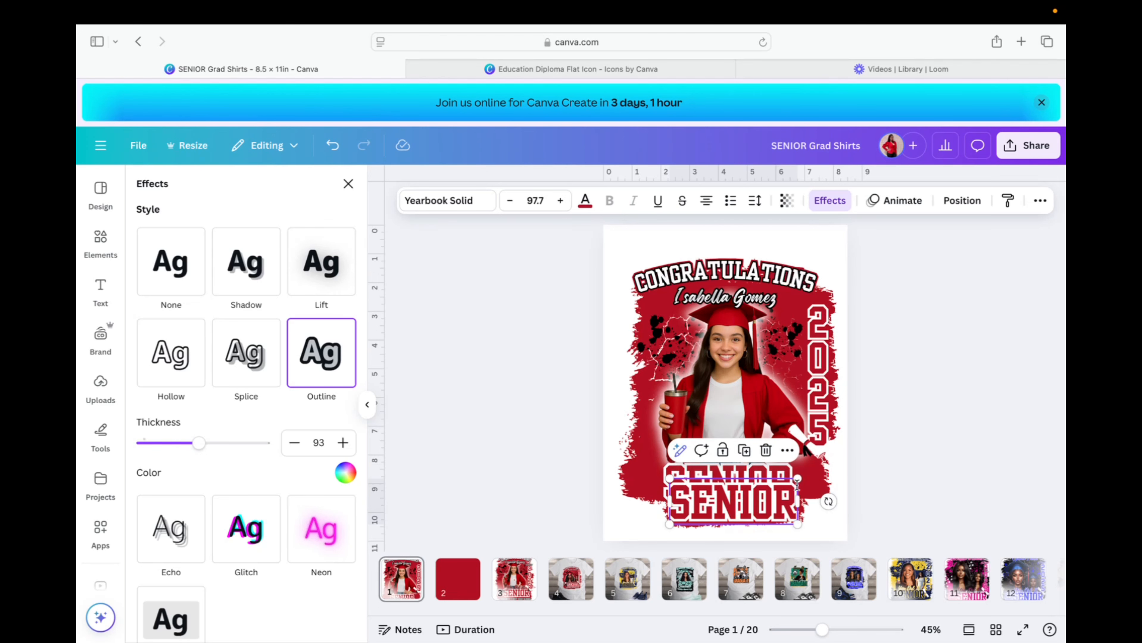
pyautogui.moveTo(800, 484); pyautogui.dragTo(739, 508)
pyautogui.doubleClick(715, 522)
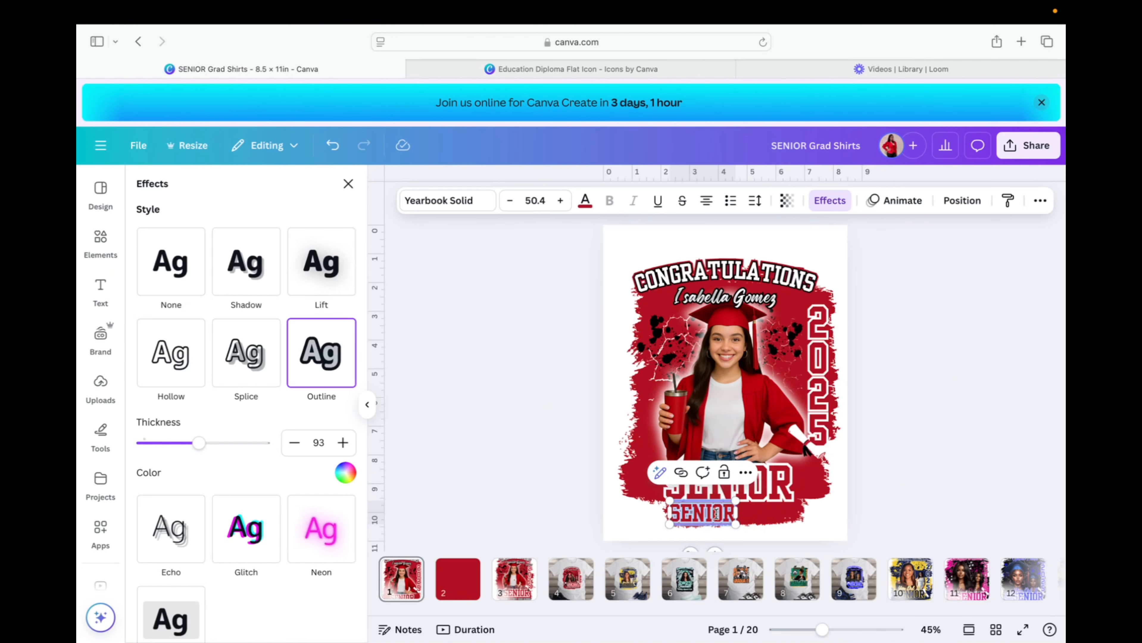
pyautogui.write('71ST')
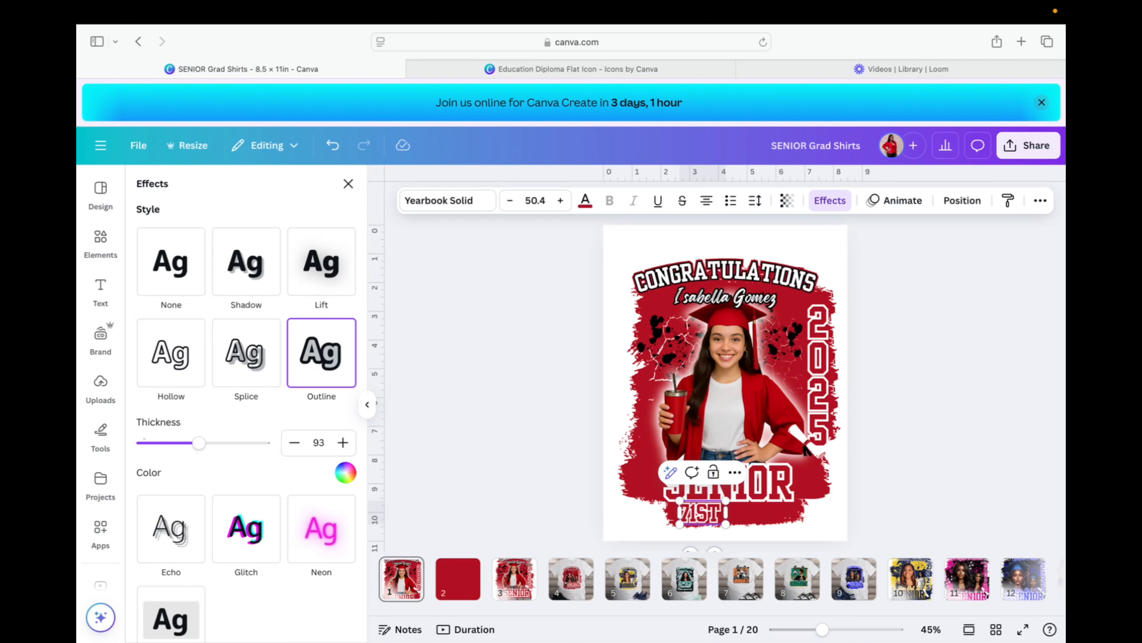
pyautogui.write(' HIG')
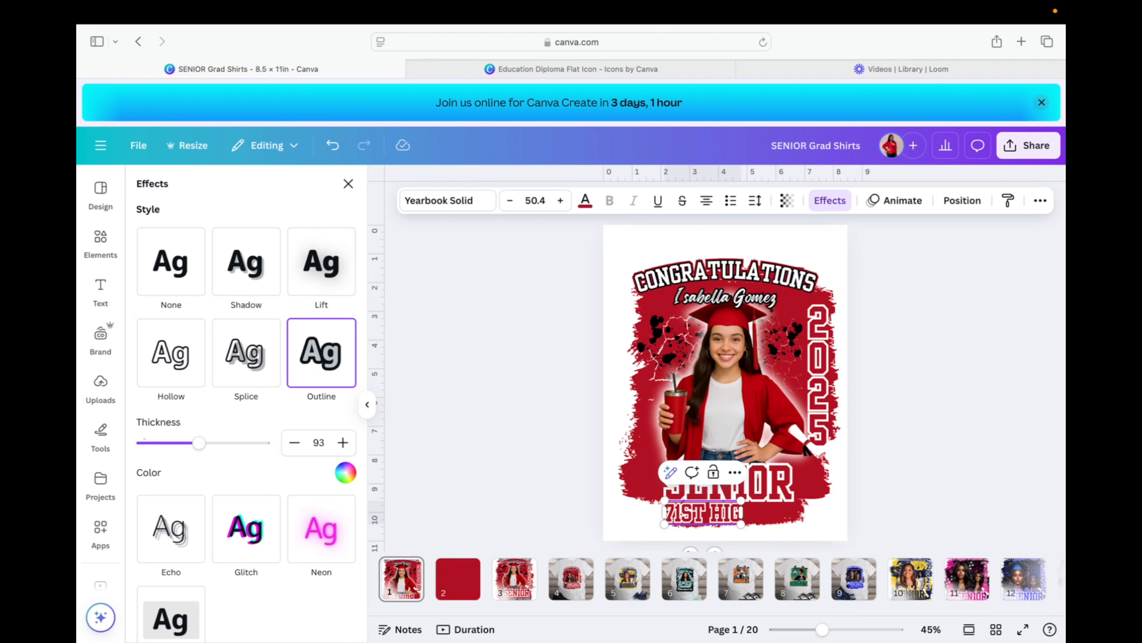
pyautogui.write('H SCHOOL')
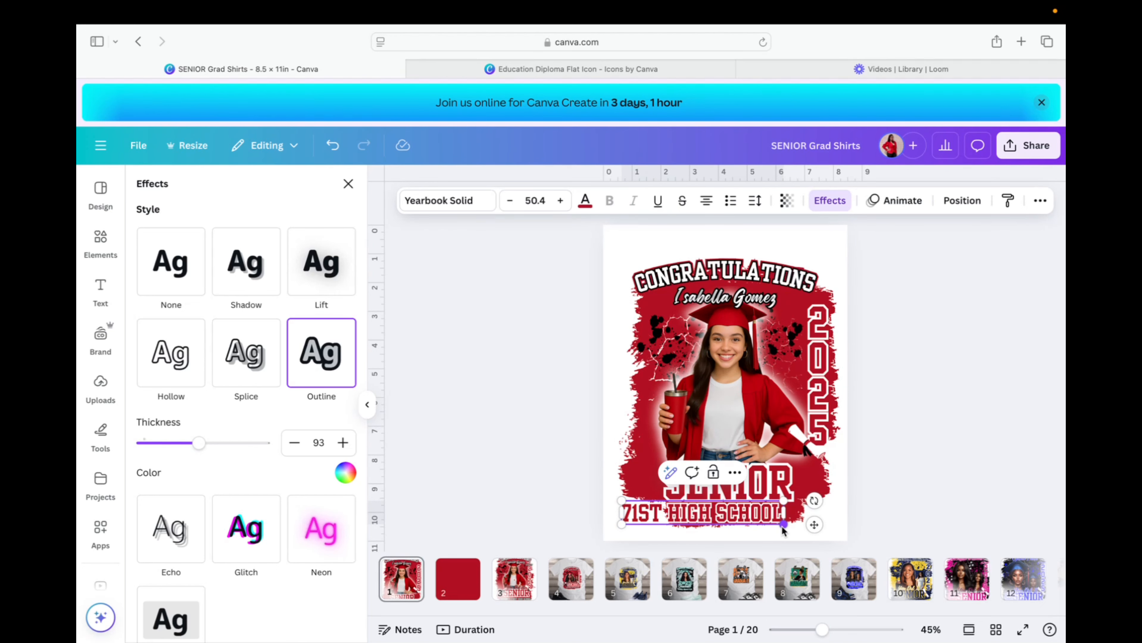
pyautogui.moveTo(783, 524); pyautogui.dragTo(749, 509)
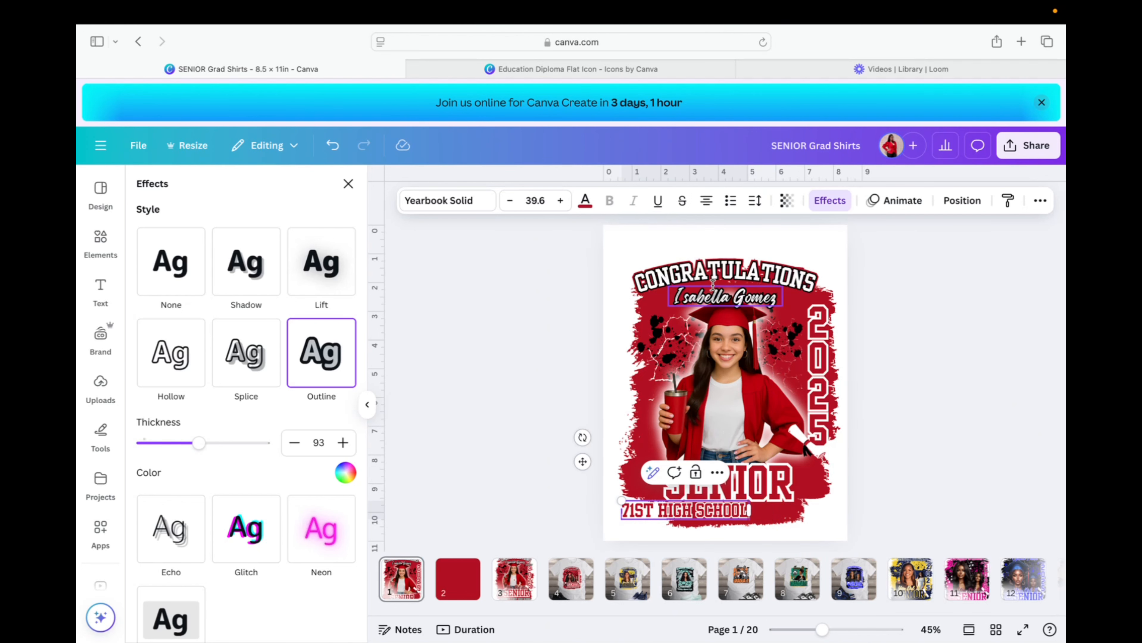
# Make the school line white text with a black outline.
pyautogui.click(830, 201)
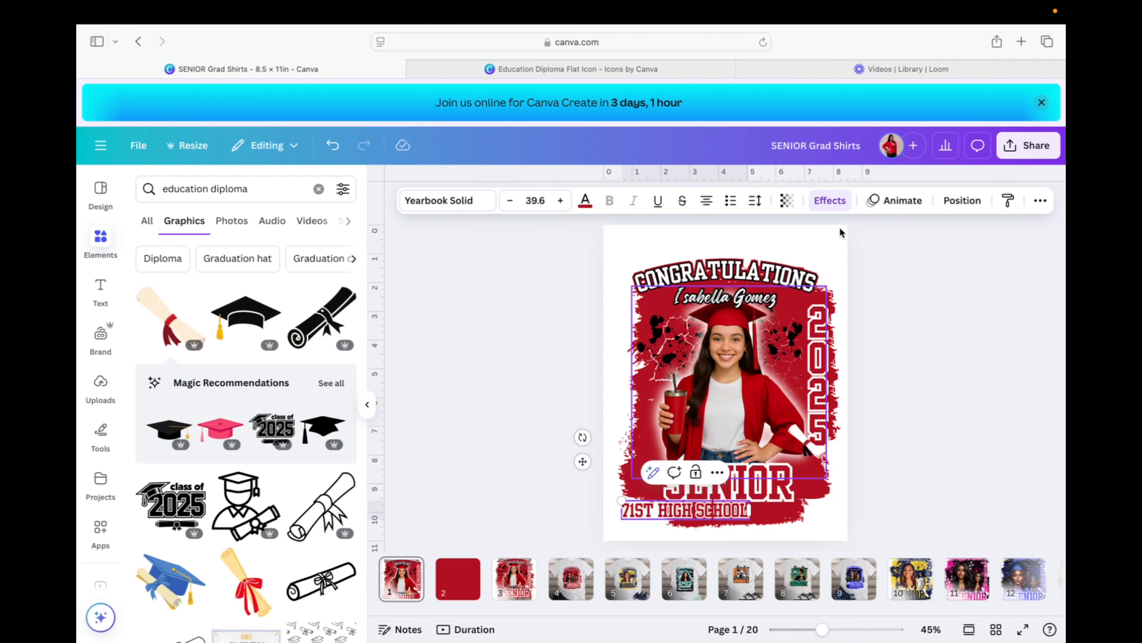
pyautogui.click(830, 201)
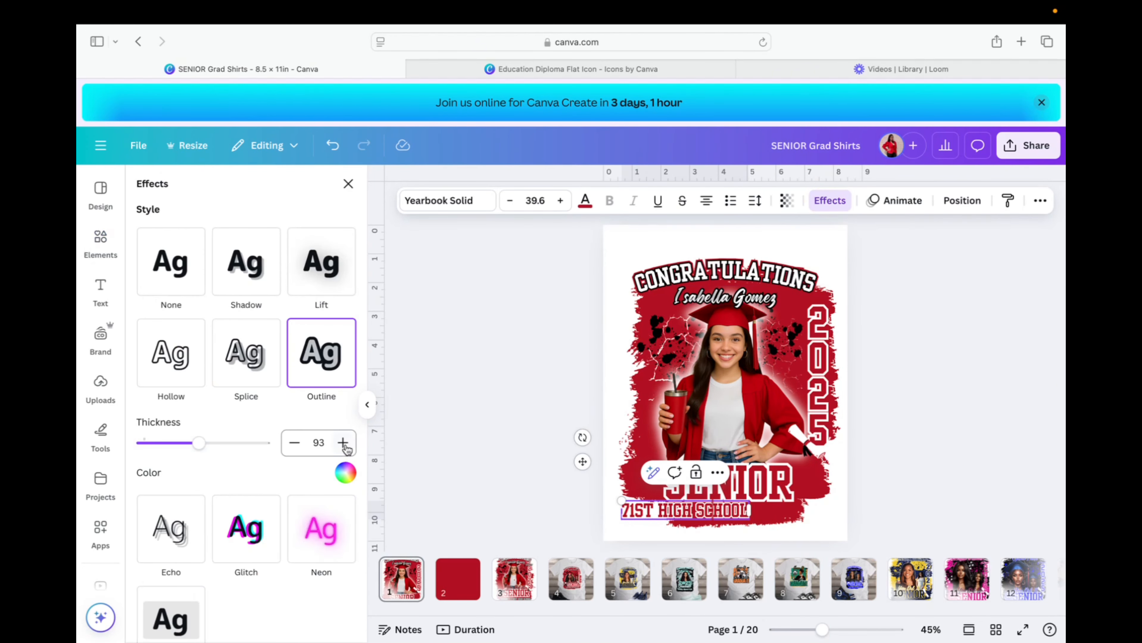
pyautogui.click(346, 473)
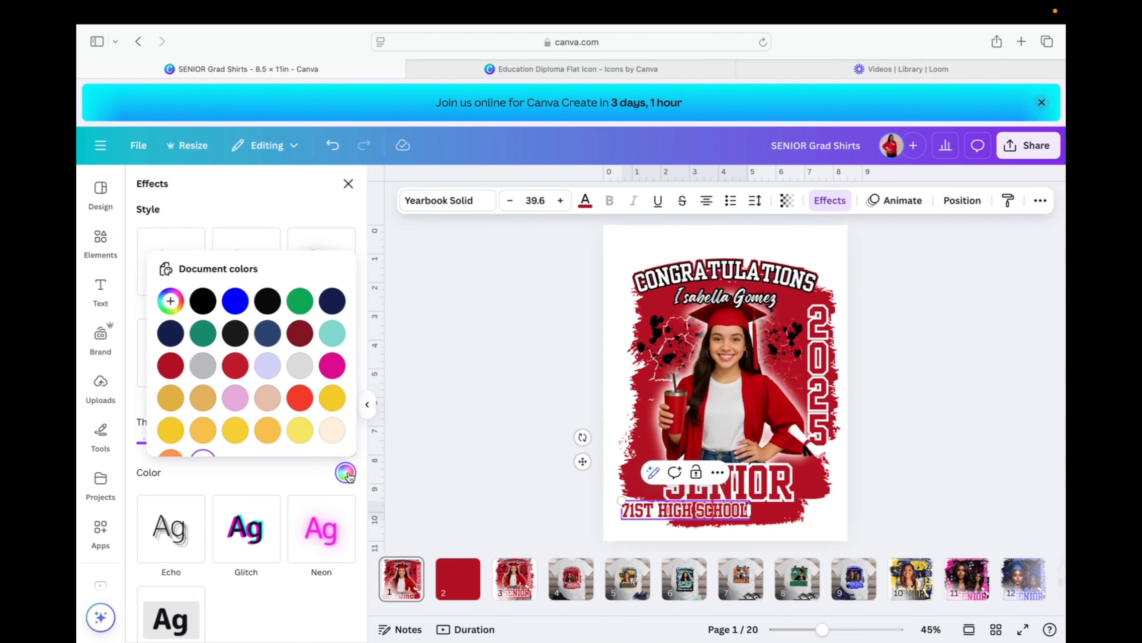
pyautogui.click(204, 301)
pyautogui.click(683, 510)
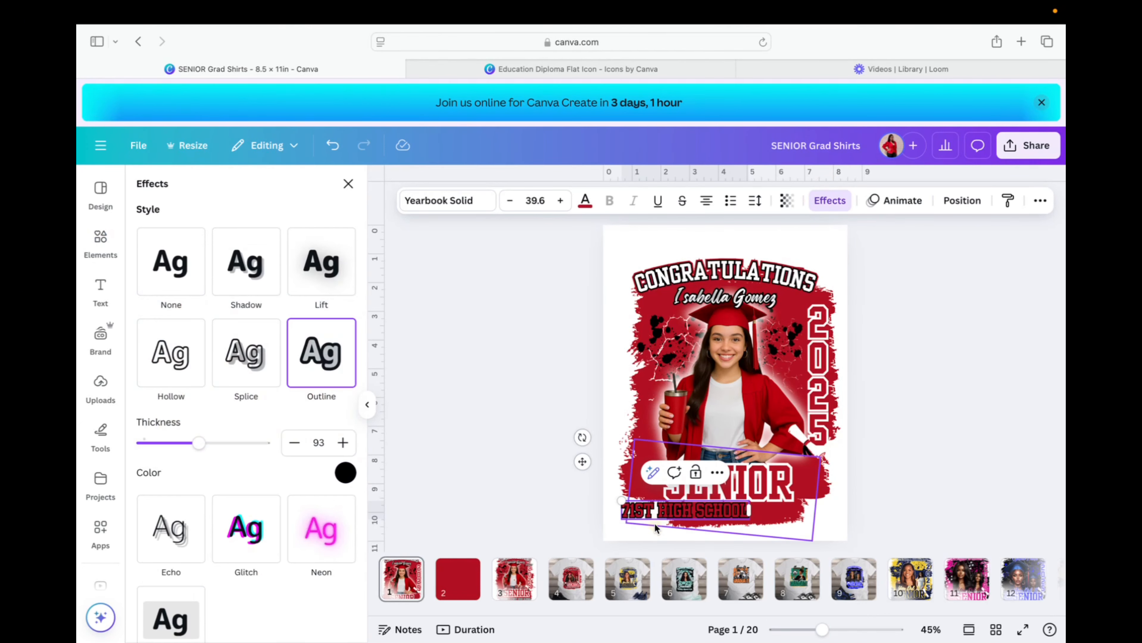
pyautogui.click(585, 200)
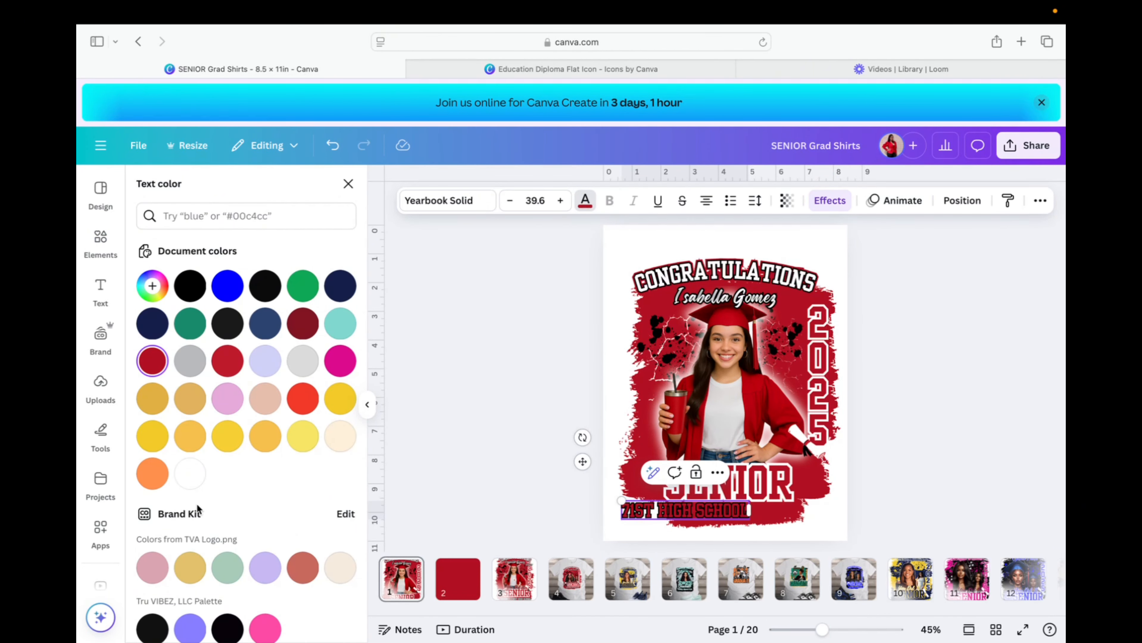
pyautogui.click(190, 476)
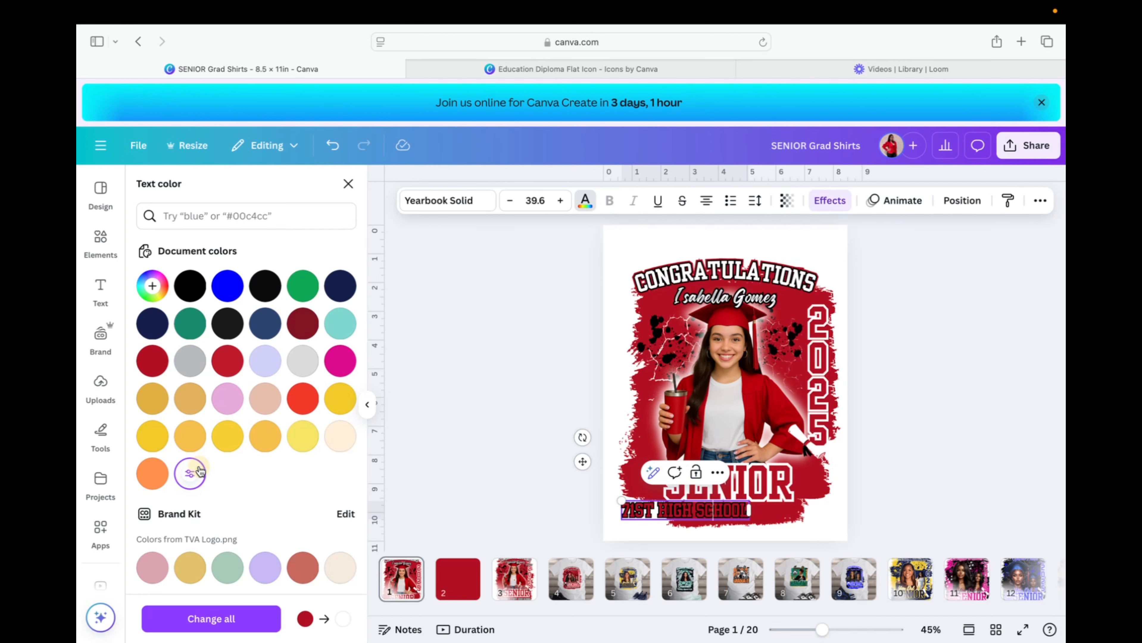
pyautogui.tripleClick(672, 509)
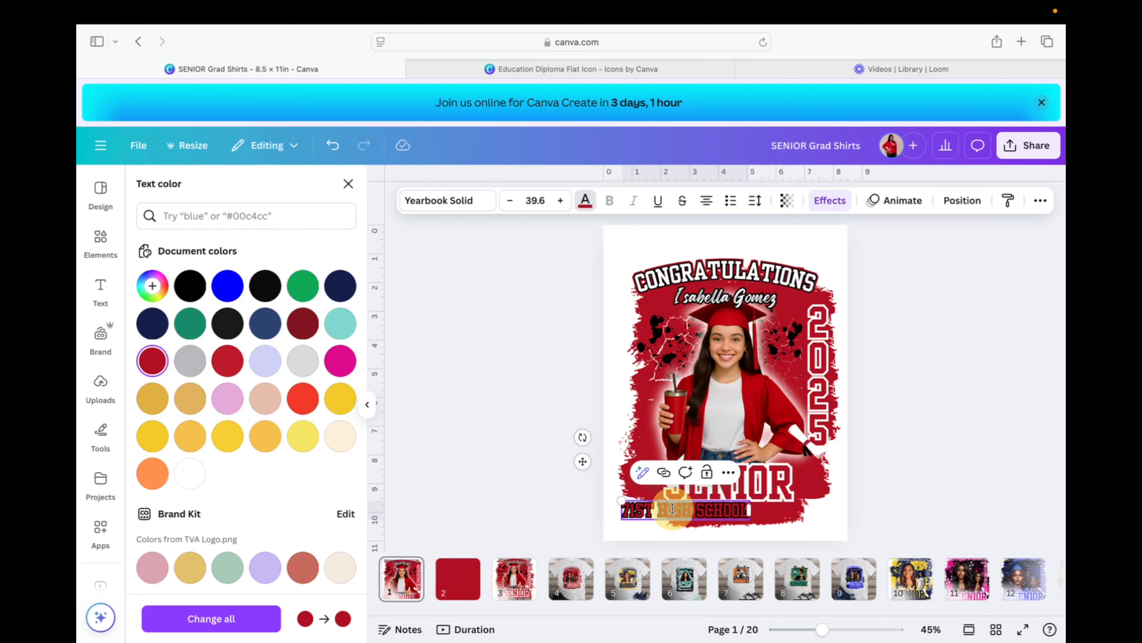
pyautogui.click(189, 475)
pyautogui.press('Escape')
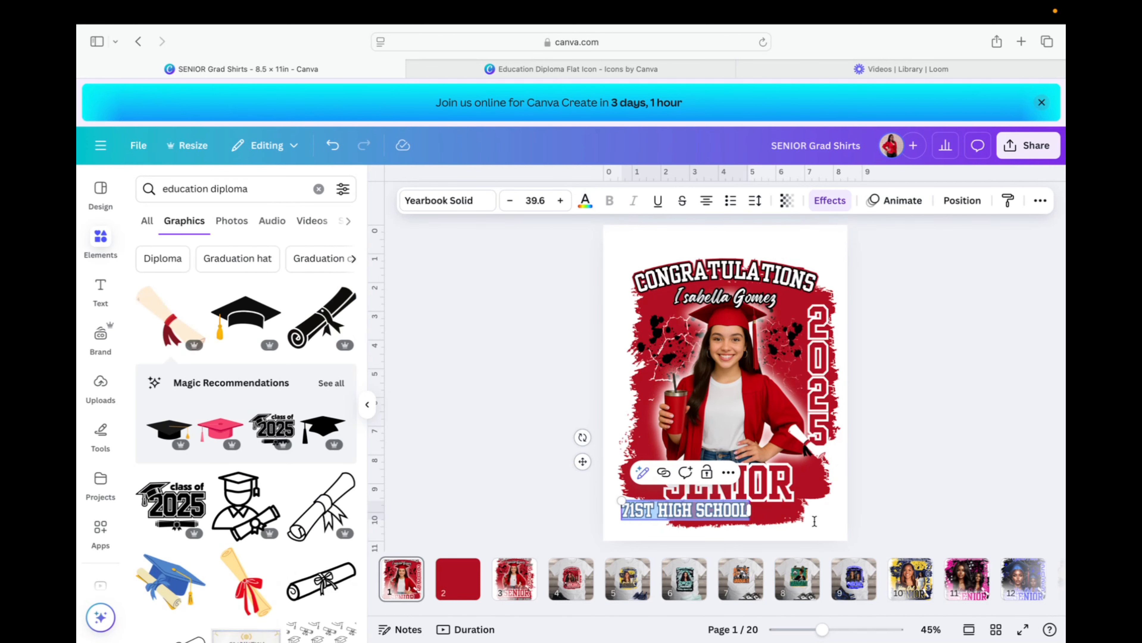
# Centre the school line under SENIOR and delete '71ST' so it reads 'HIGH SCHOOL'.
pyautogui.click(826, 530)
pyautogui.moveTo(734, 513); pyautogui.dragTo(780, 521)
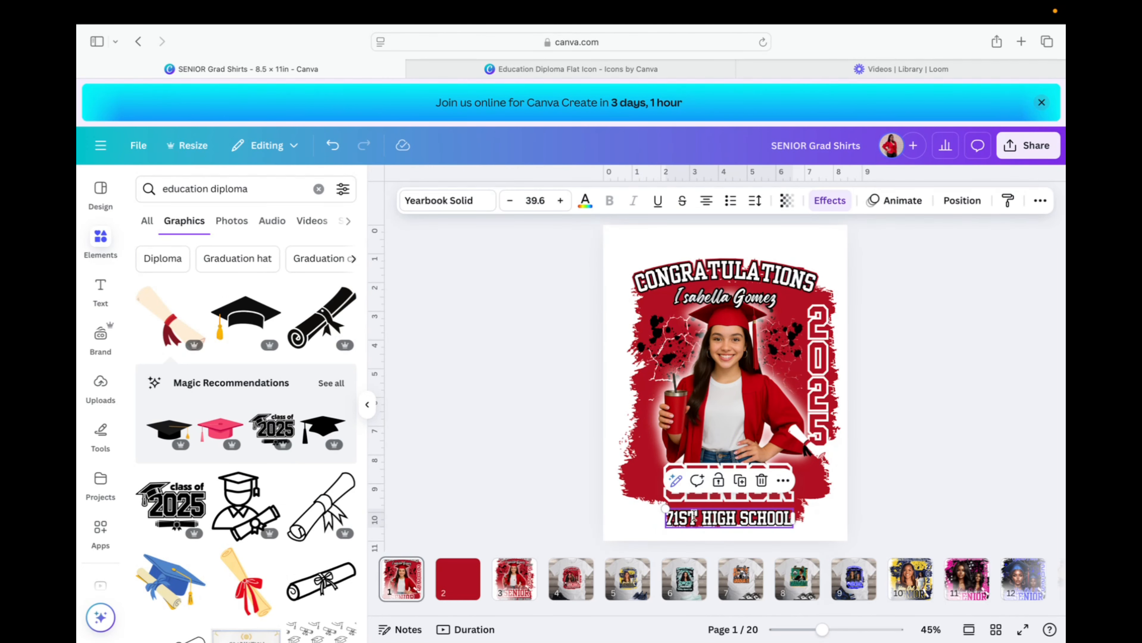
pyautogui.click(695, 515)
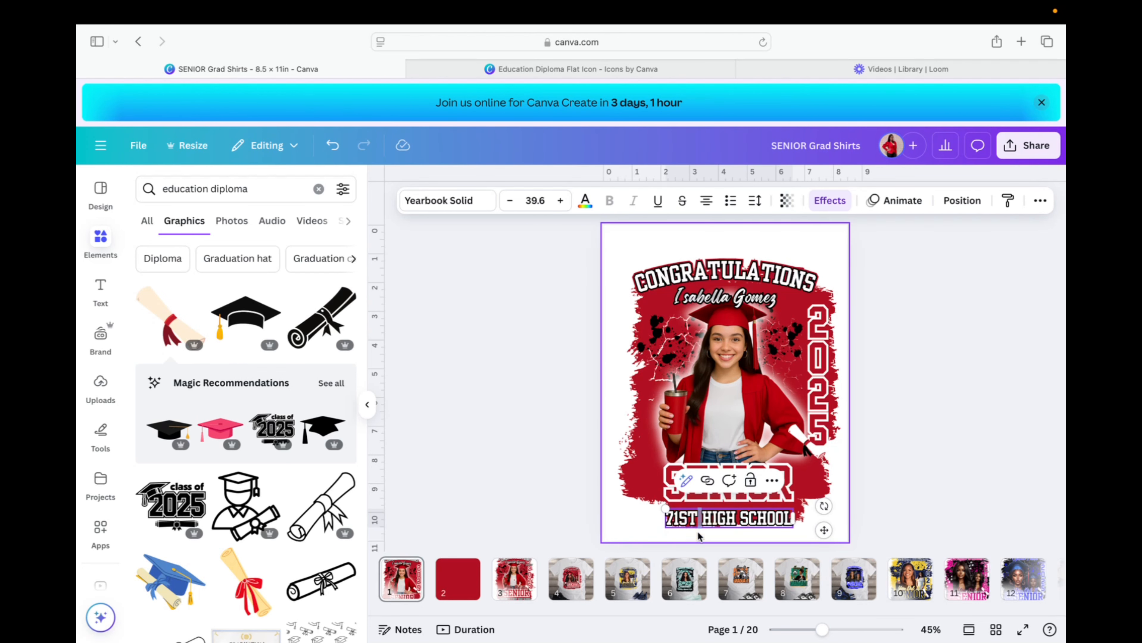
pyautogui.press('BackSpace')
pyautogui.press('BackSpace')
pyautogui.press('BackSpace')
pyautogui.press('BackSpace')
pyautogui.press('BackSpace')
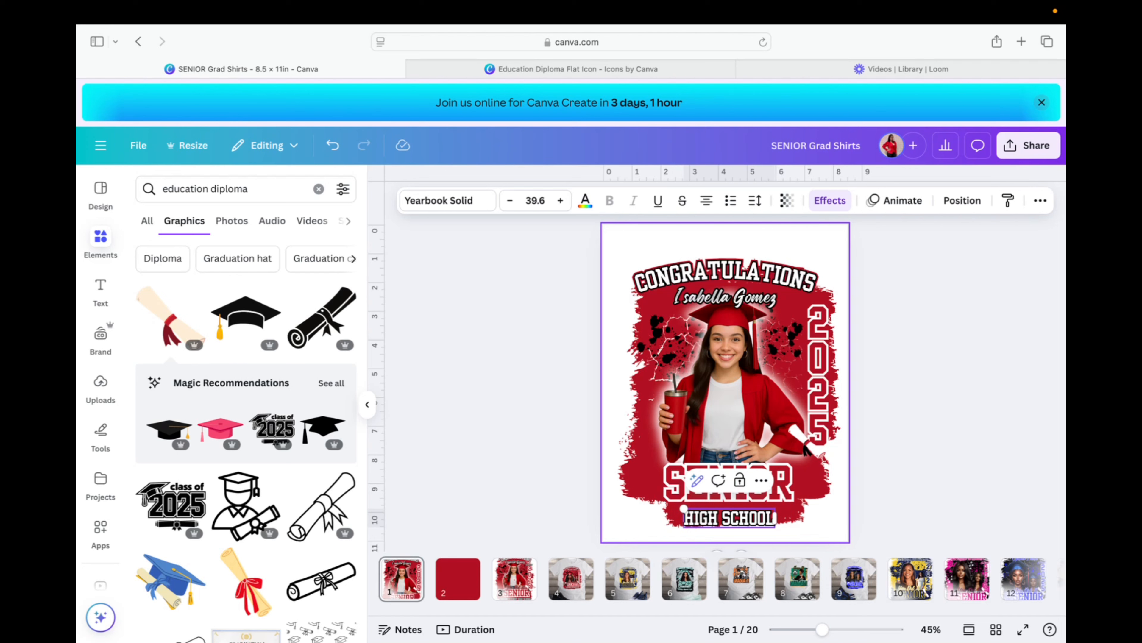
# Add 'SEVENTY FIRST' to the school line, then resize it to 29.2 and re-centre it.
pyautogui.write('S')
pyautogui.write('EVENTY FI')
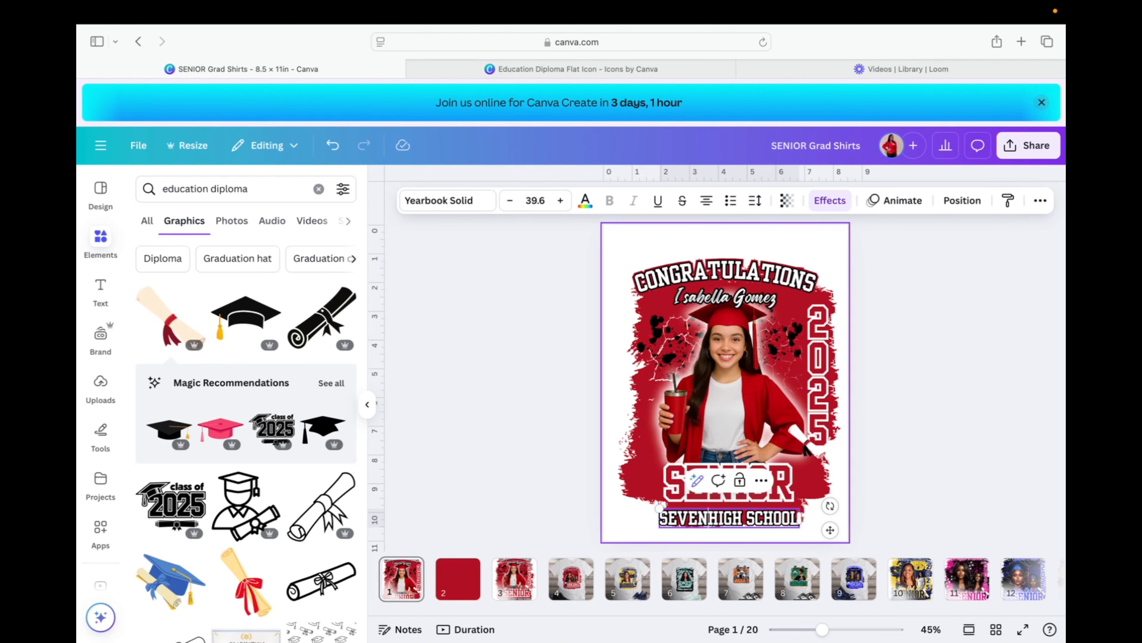
pyautogui.write('RST')
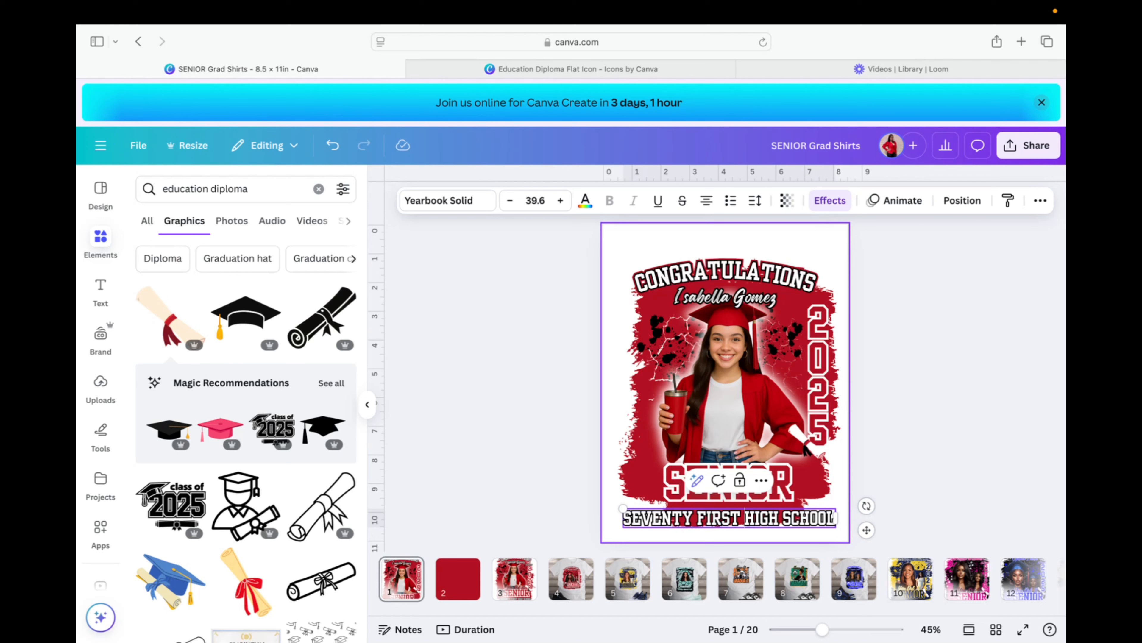
pyautogui.click(524, 597)
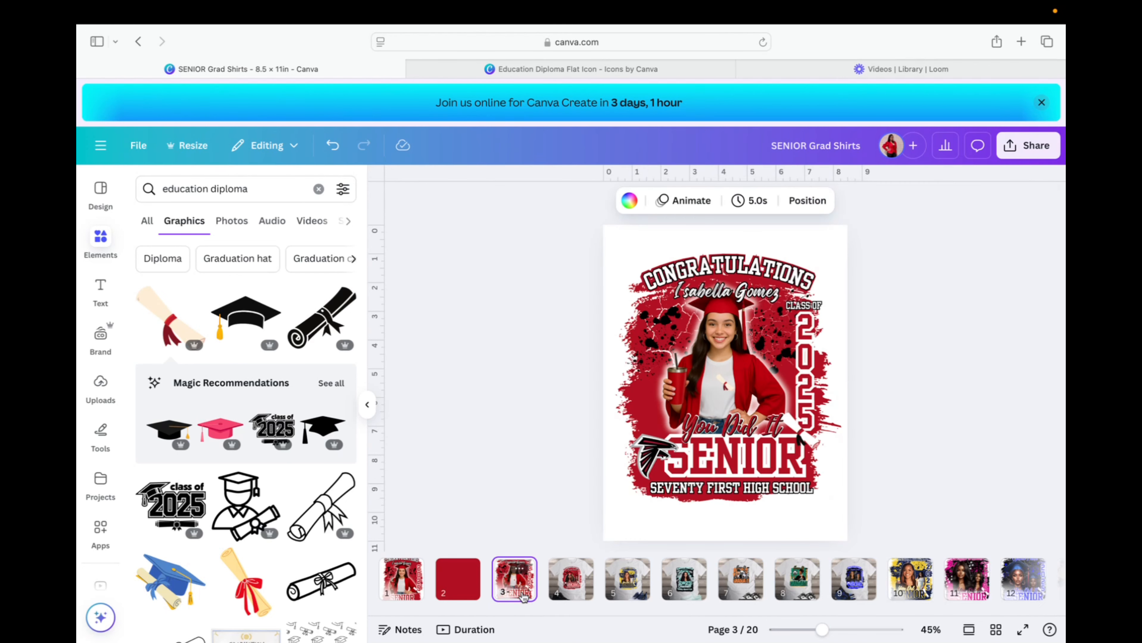
pyautogui.click(405, 578)
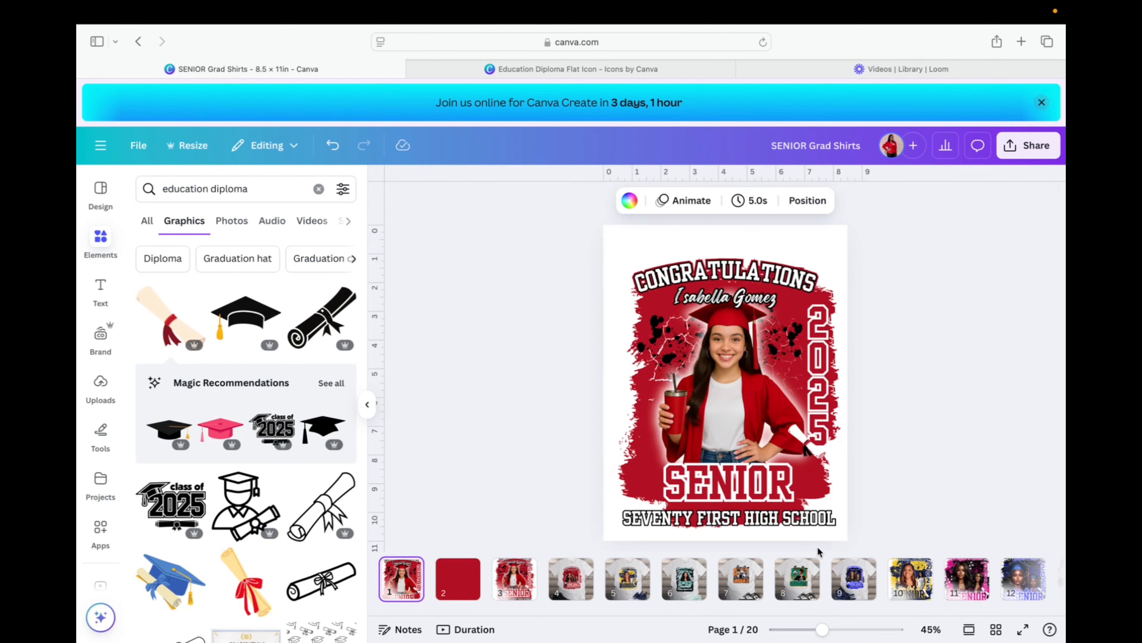
pyautogui.moveTo(798, 523); pyautogui.dragTo(798, 518)
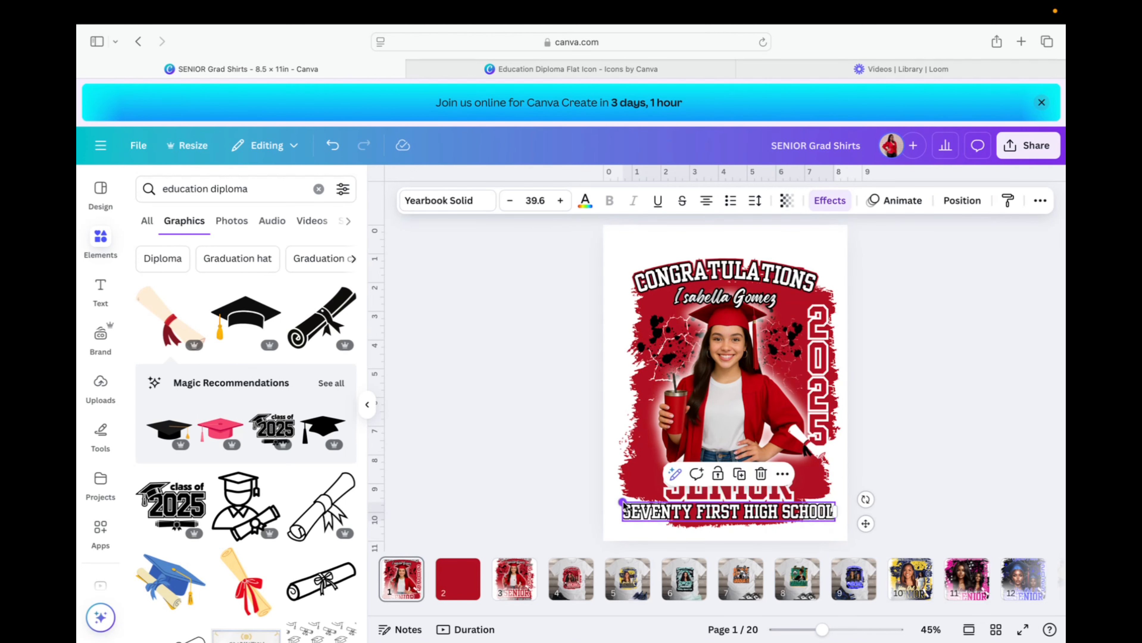
pyautogui.moveTo(623, 503); pyautogui.dragTo(678, 531)
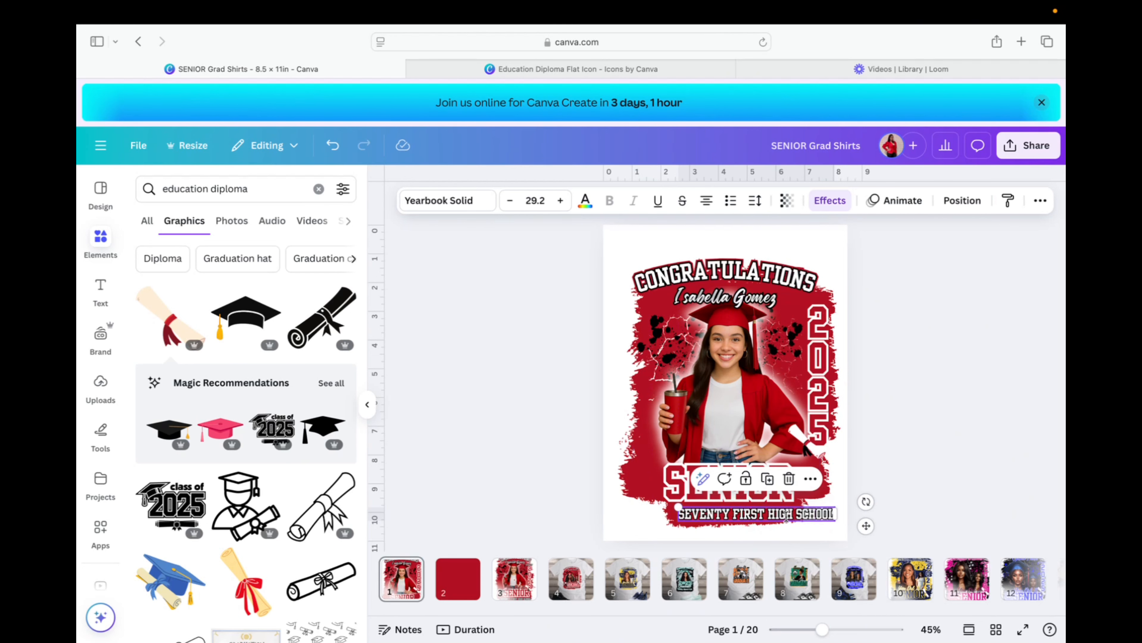
pyautogui.moveTo(787, 517); pyautogui.dragTo(759, 514)
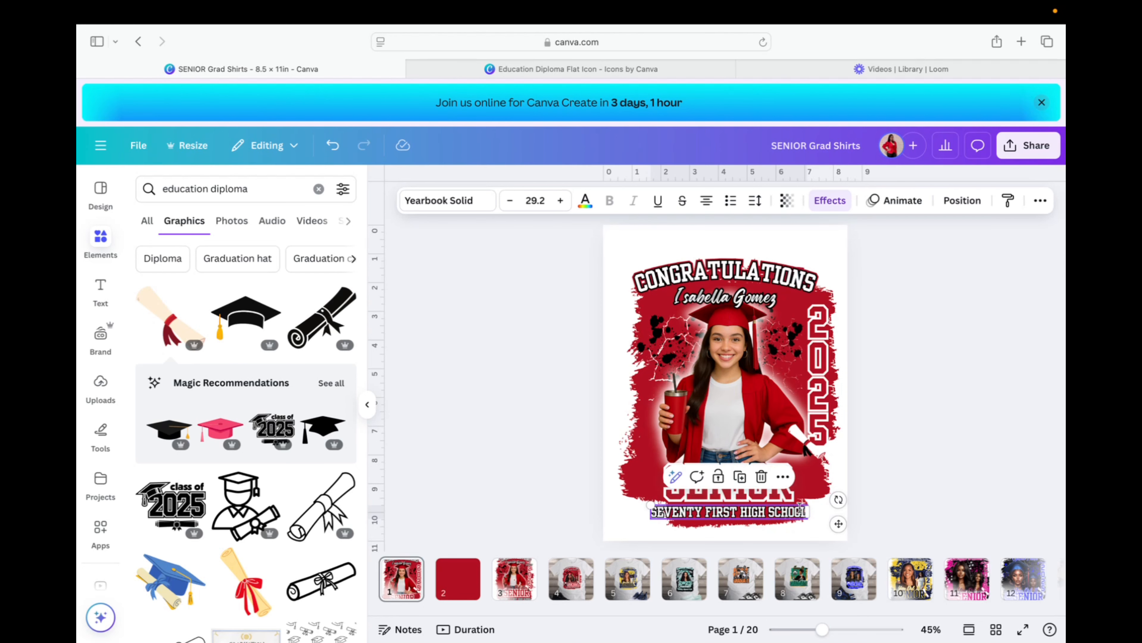
pyautogui.click(970, 484)
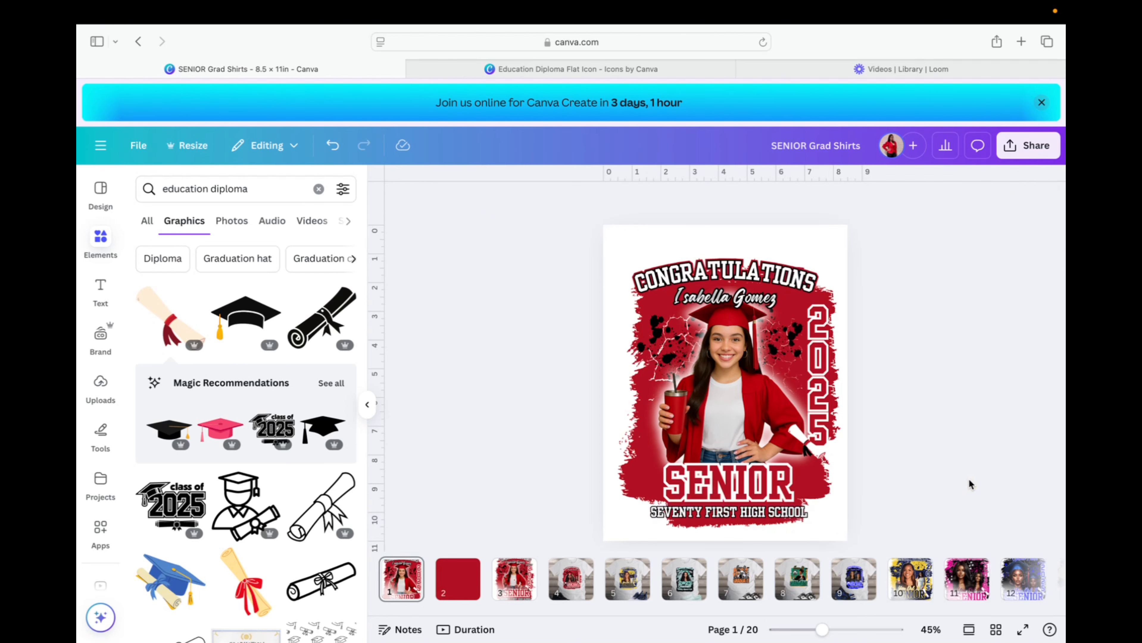
# Thicken the school name's outline from 93 to about 114.
pyautogui.click(774, 512)
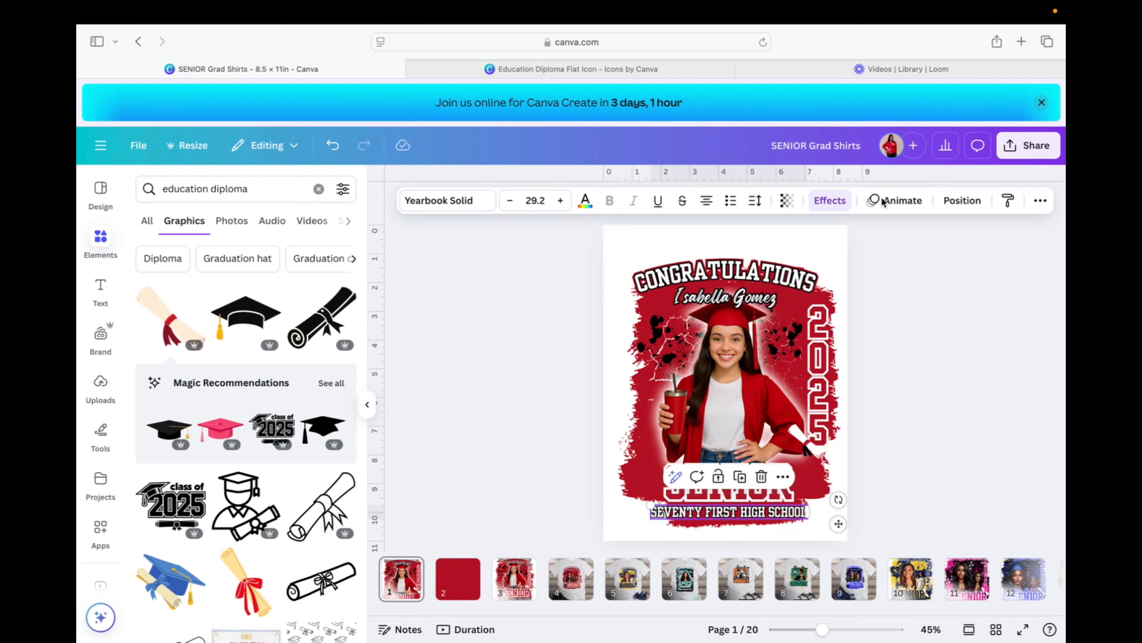
pyautogui.click(837, 202)
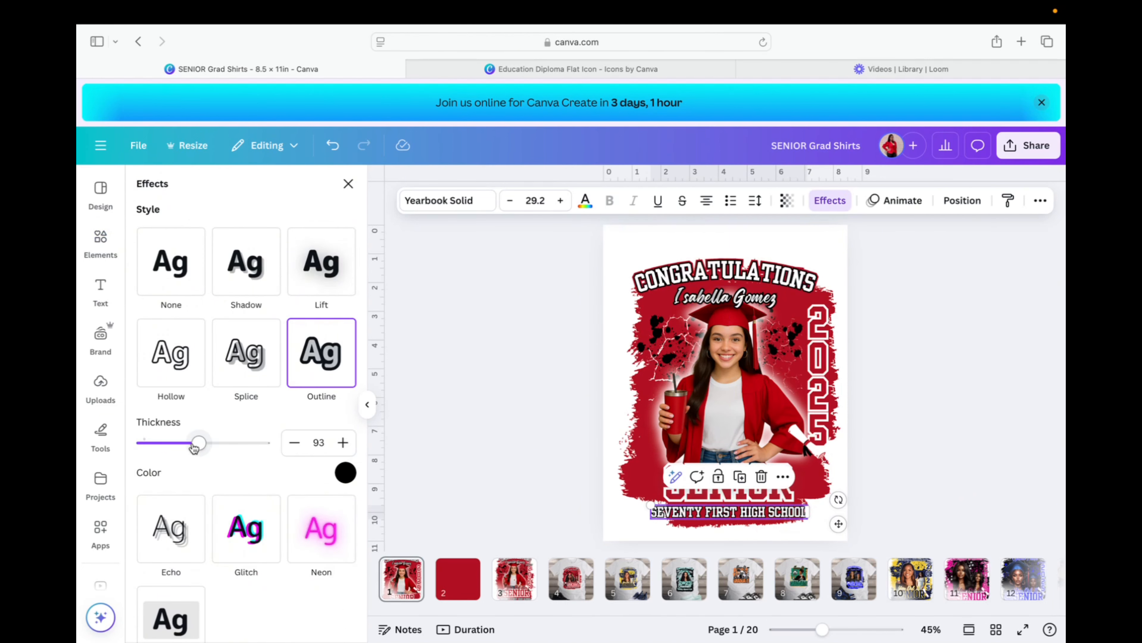
pyautogui.moveTo(199, 446); pyautogui.dragTo(212, 447)
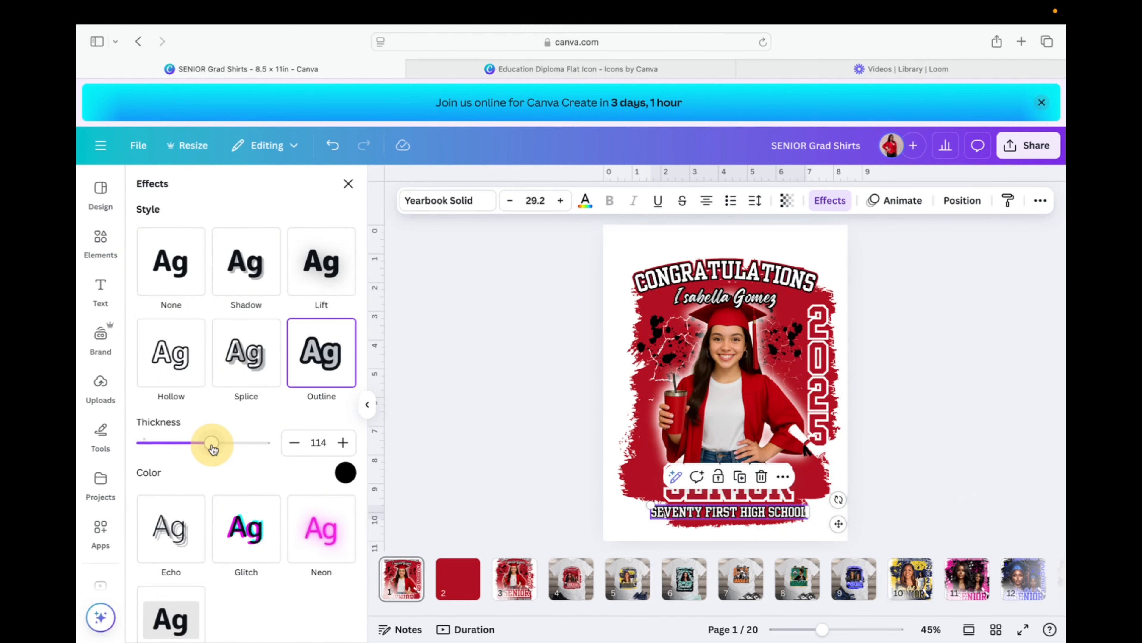
pyautogui.click(945, 437)
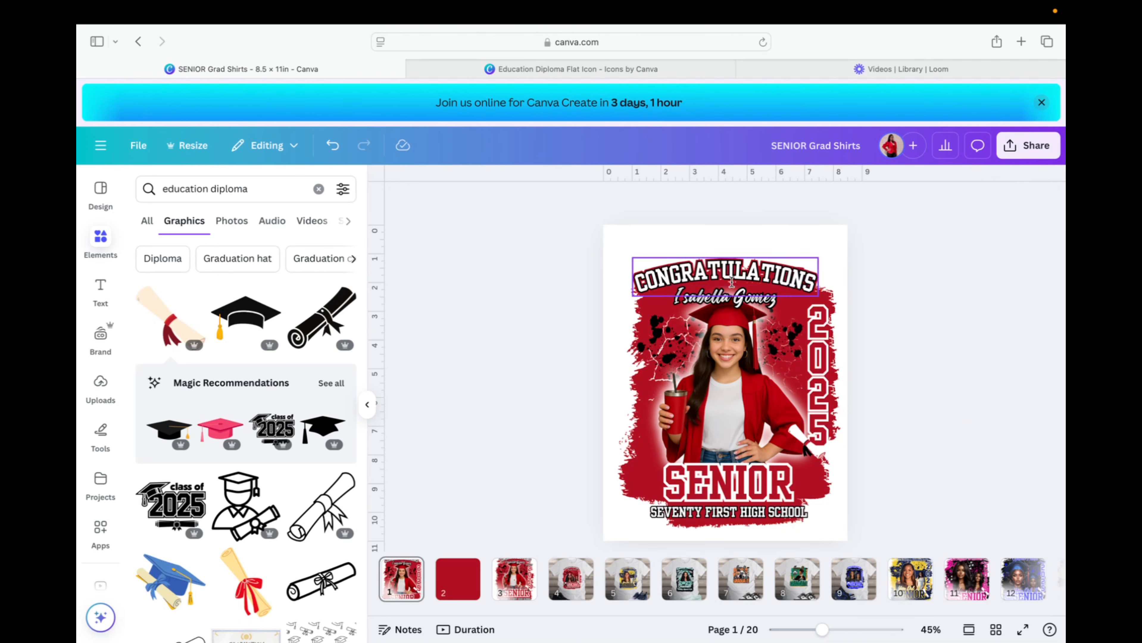
# Copy the script name text above SENIOR and retype it as 'You Did It!'.
pyautogui.click(740, 301)
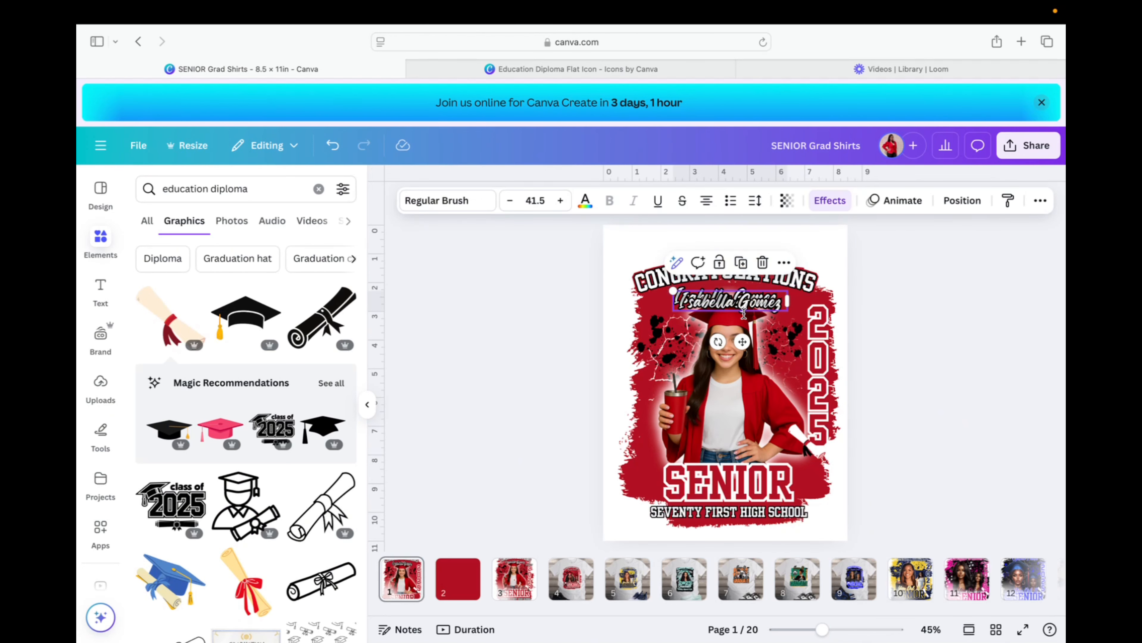
pyautogui.moveTo(743, 314); pyautogui.dragTo(750, 445)
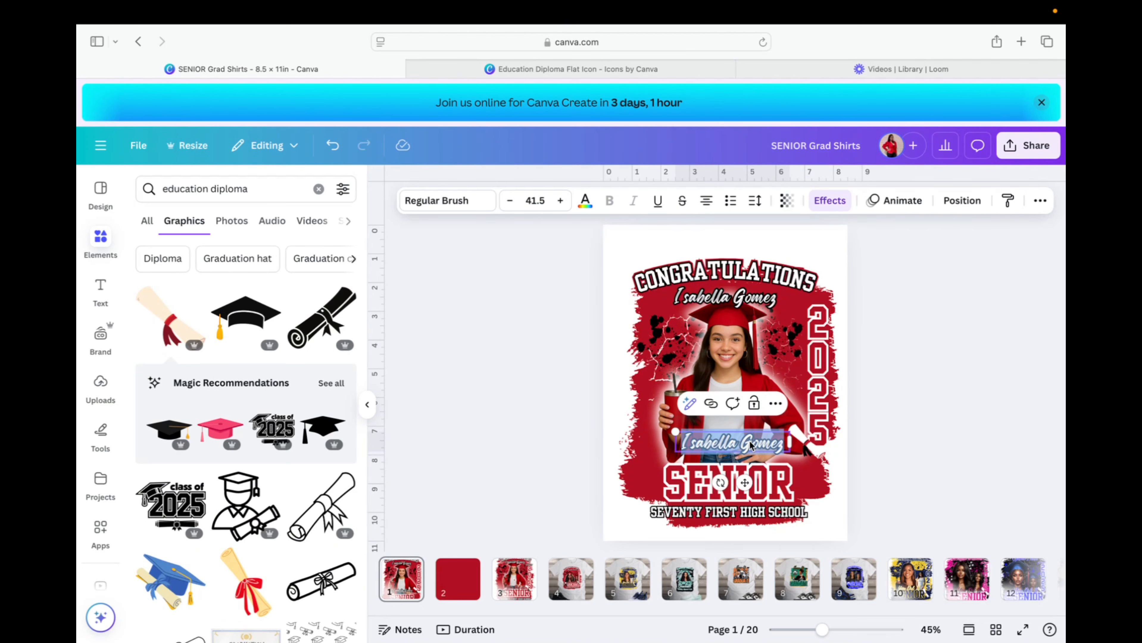
pyautogui.write('you Difd')
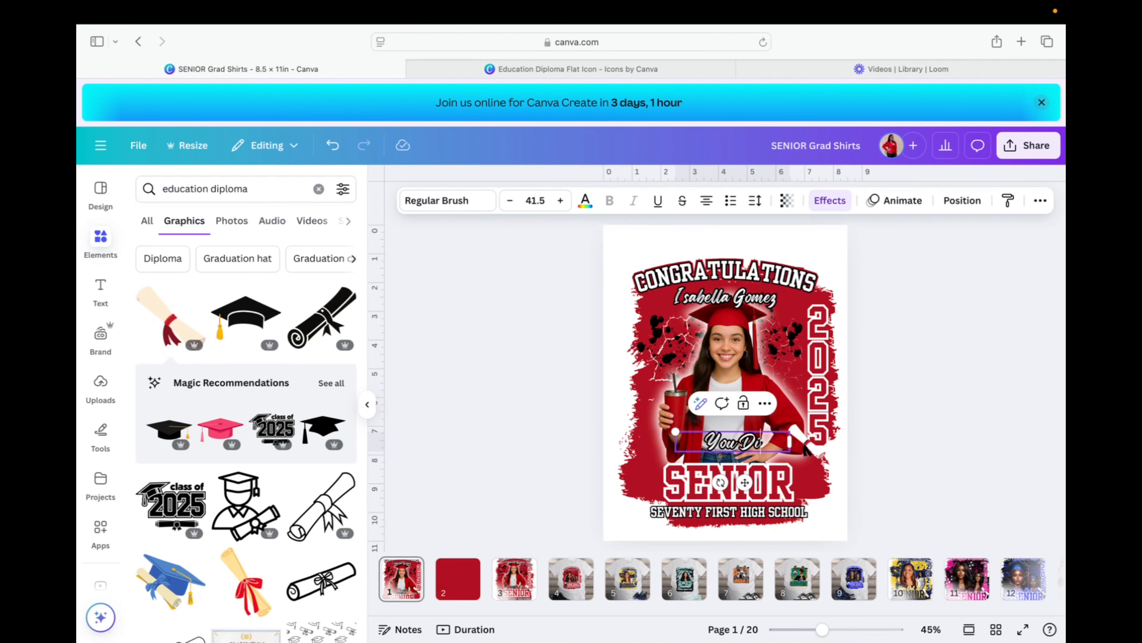
pyautogui.press('BackSpace')
pyautogui.press('BackSpace')
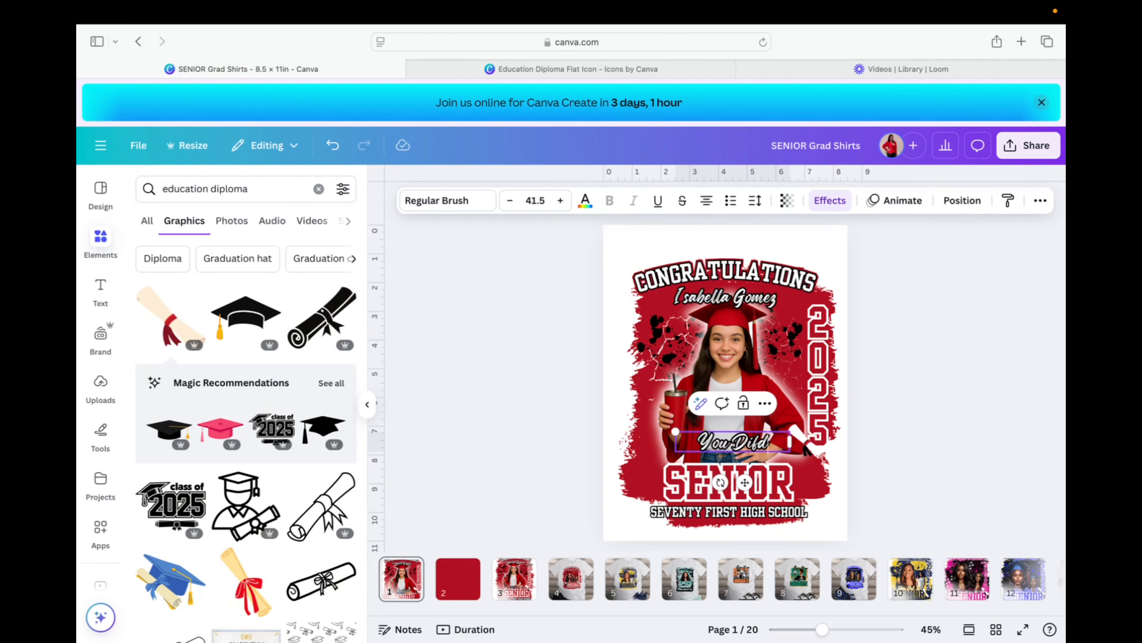
pyautogui.write('d It')
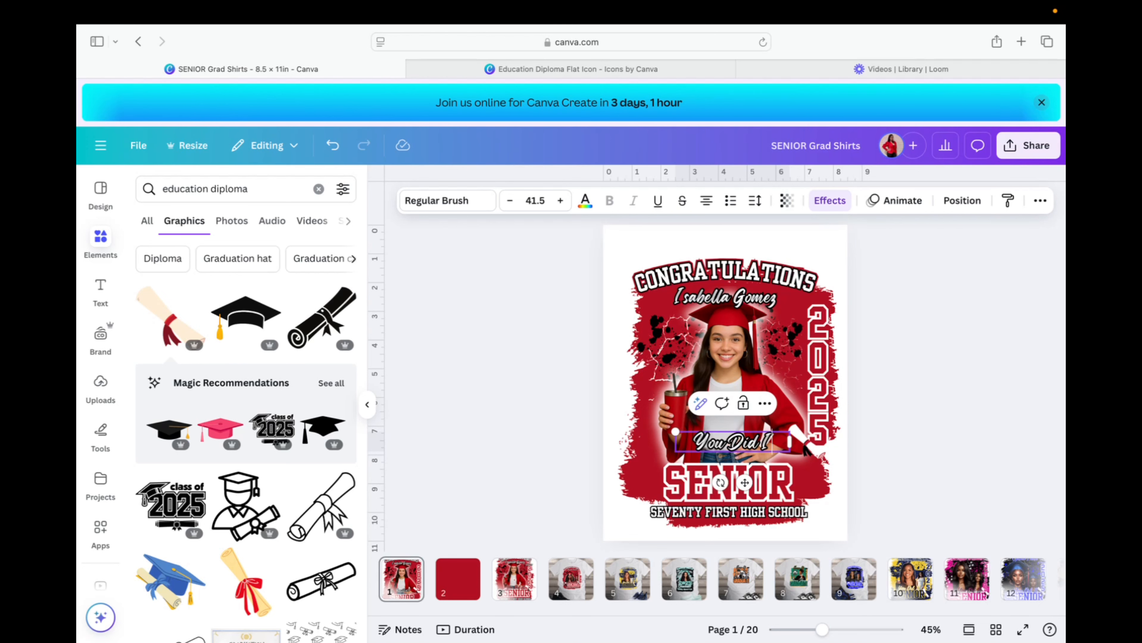
pyautogui.write('!')
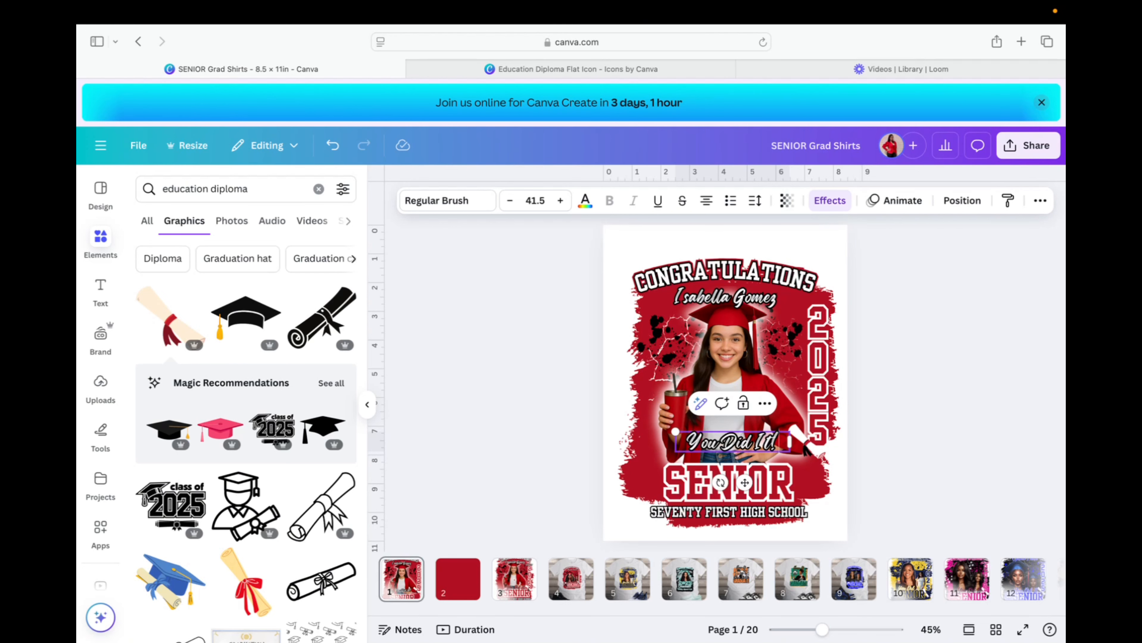
pyautogui.click(514, 577)
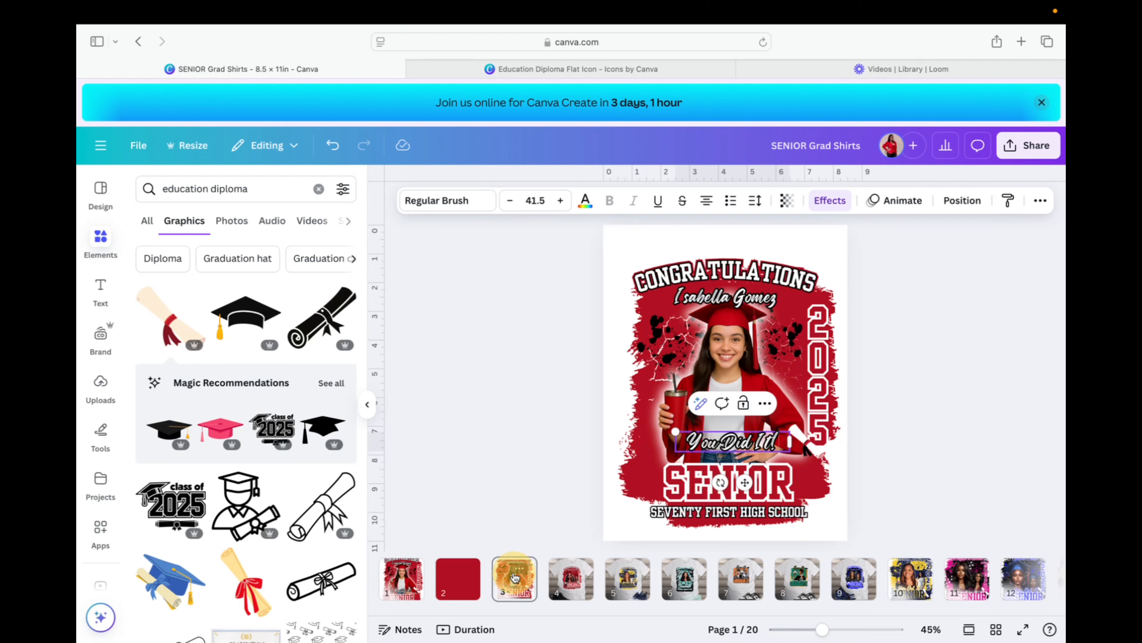
pyautogui.click(402, 579)
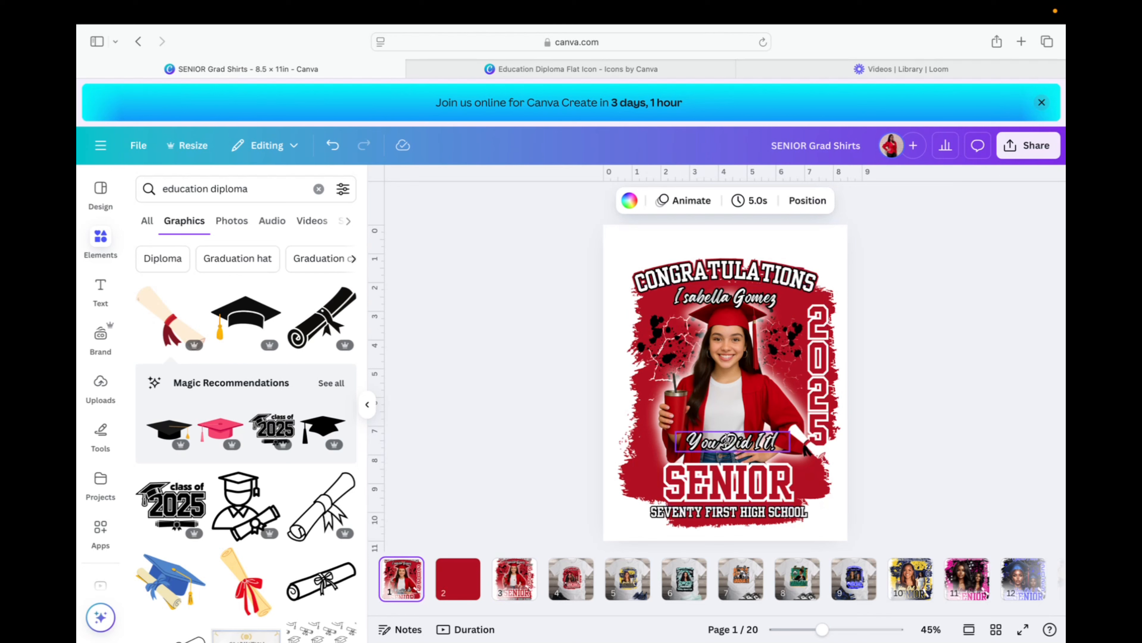
# Make 'You Did It!' dark red #b11223 and duplicate it.
pyautogui.click(726, 440)
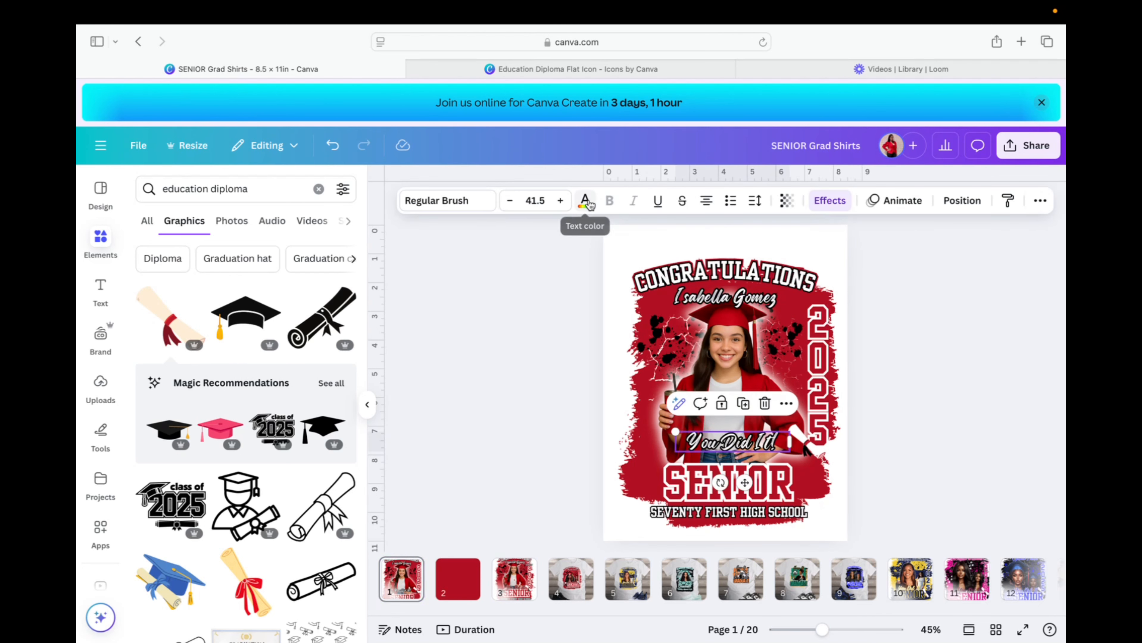
pyautogui.click(585, 200)
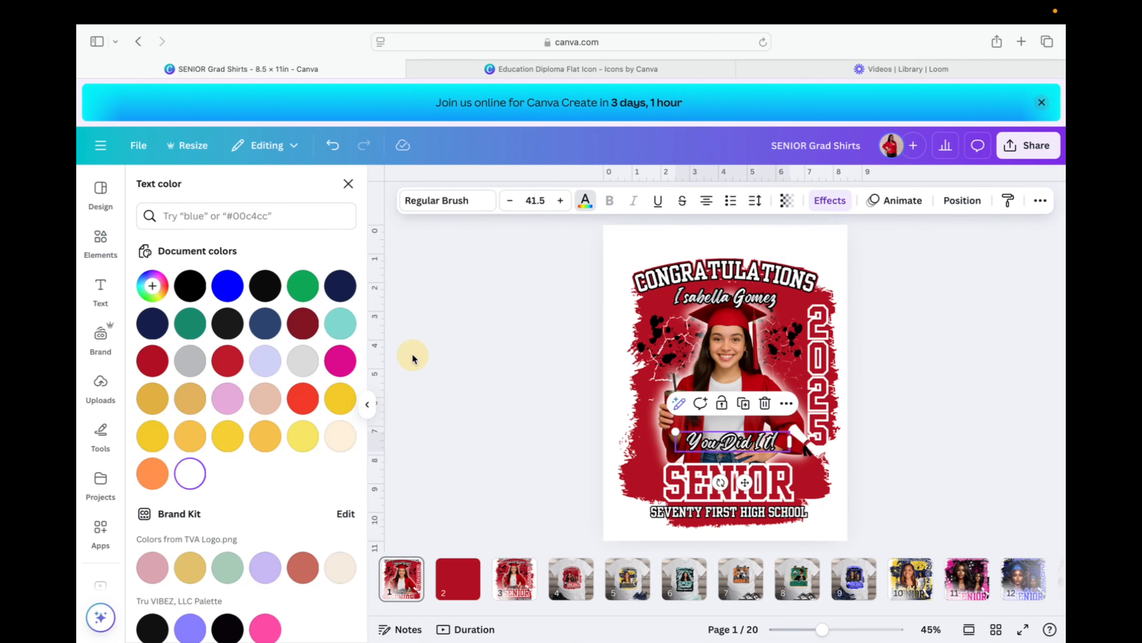
pyautogui.click(154, 363)
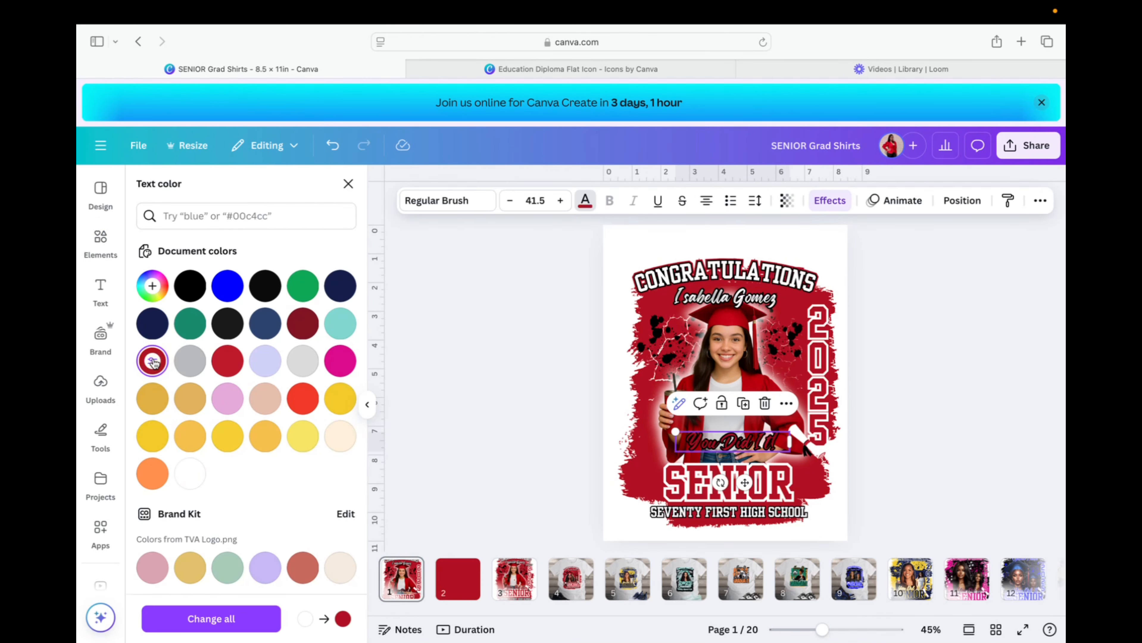
pyautogui.click(743, 404)
pyautogui.moveTo(744, 448); pyautogui.dragTo(711, 428)
# Give the copy a white outline at thickness 200 and lay it over the red original.
pyautogui.click(827, 202)
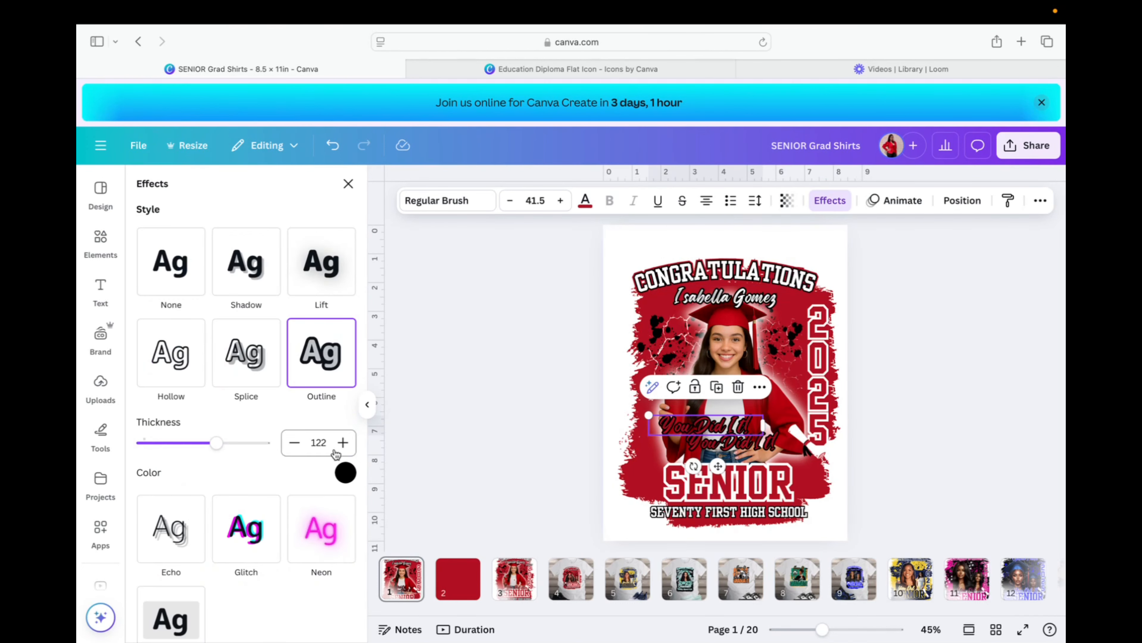
pyautogui.click(345, 473)
pyautogui.scroll(-5, 217, 365)
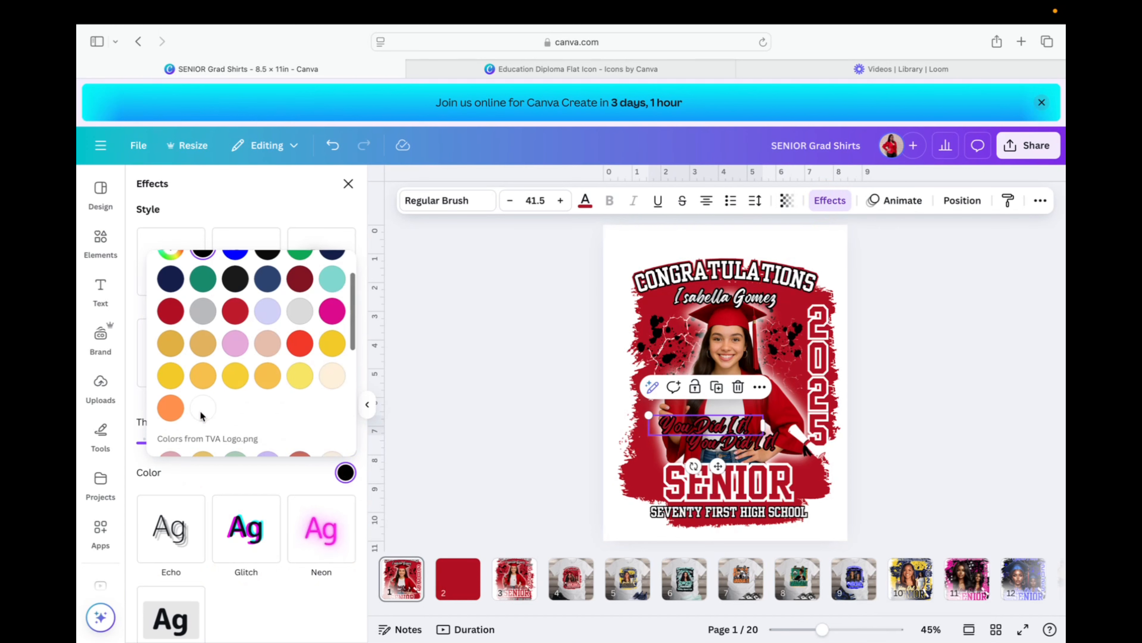
pyautogui.scroll(2, 217, 365)
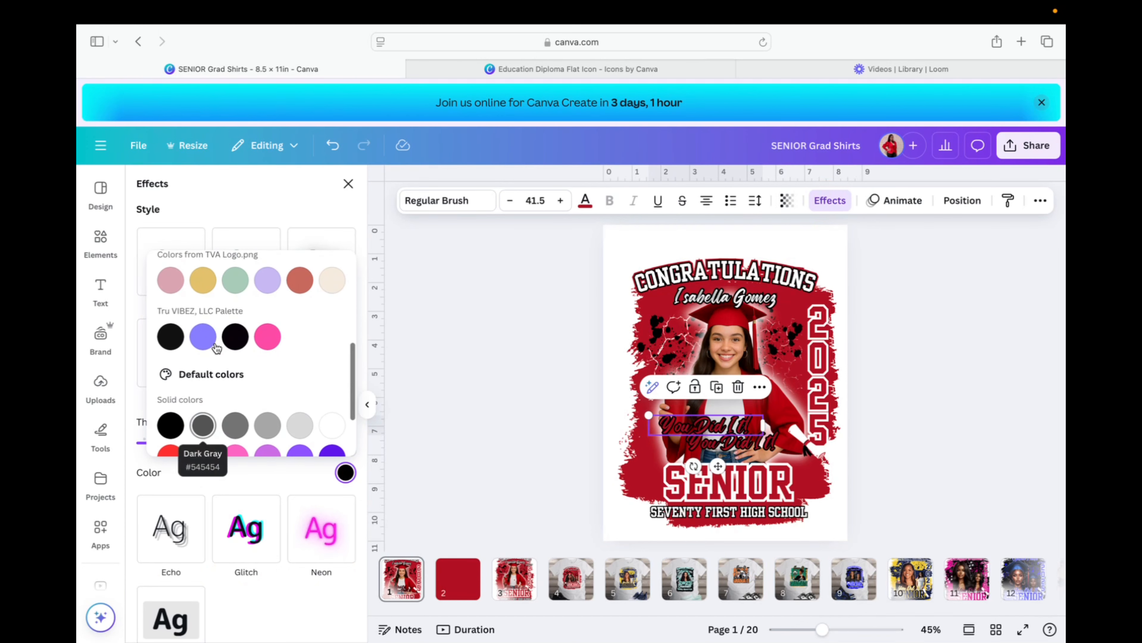
pyautogui.click(335, 425)
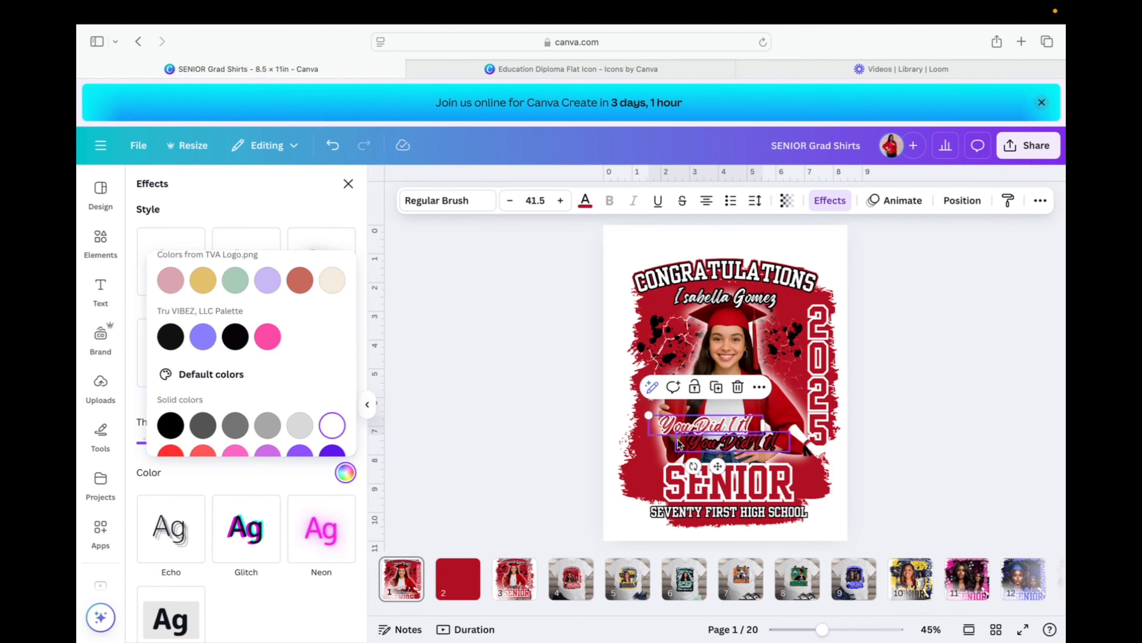
pyautogui.click(218, 488)
pyautogui.moveTo(216, 442); pyautogui.dragTo(305, 445)
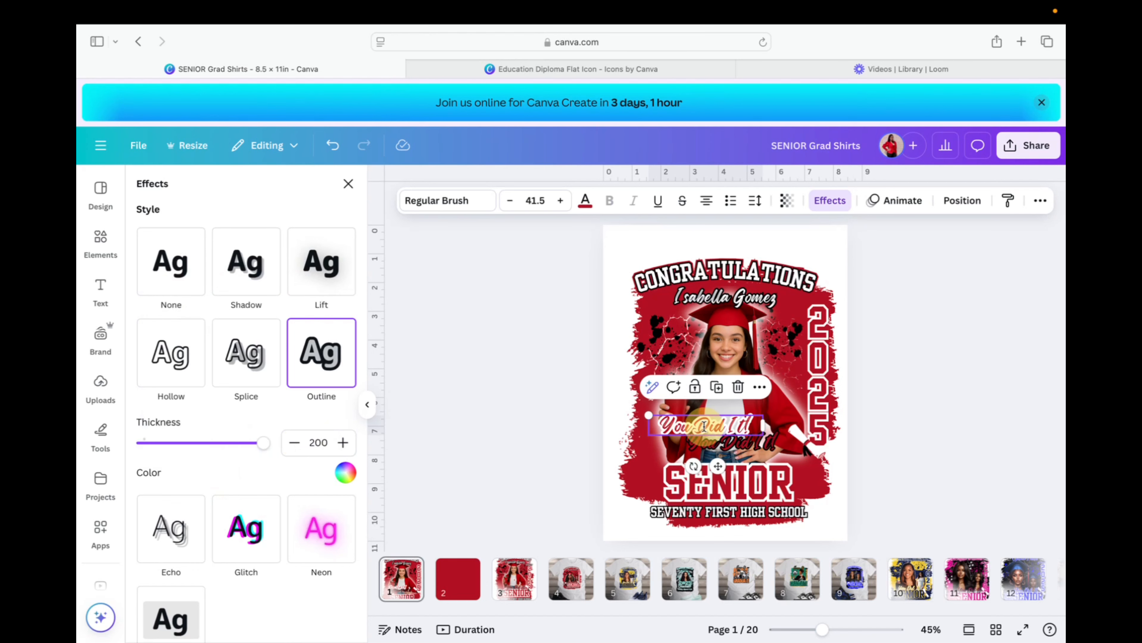
pyautogui.moveTo(698, 426); pyautogui.dragTo(722, 450)
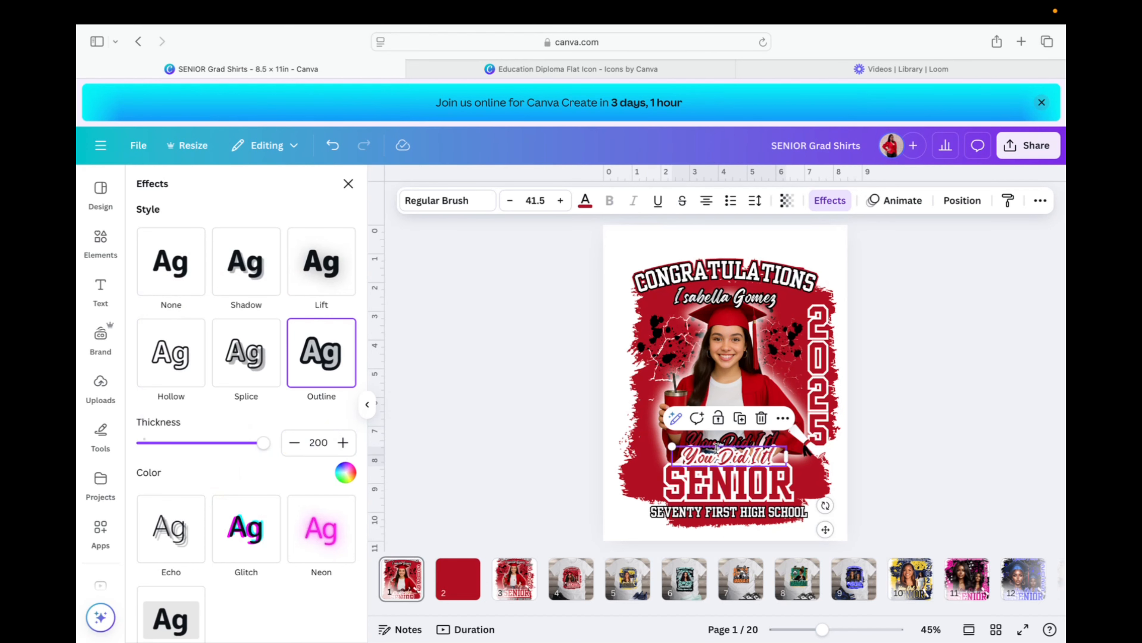
pyautogui.click(961, 200)
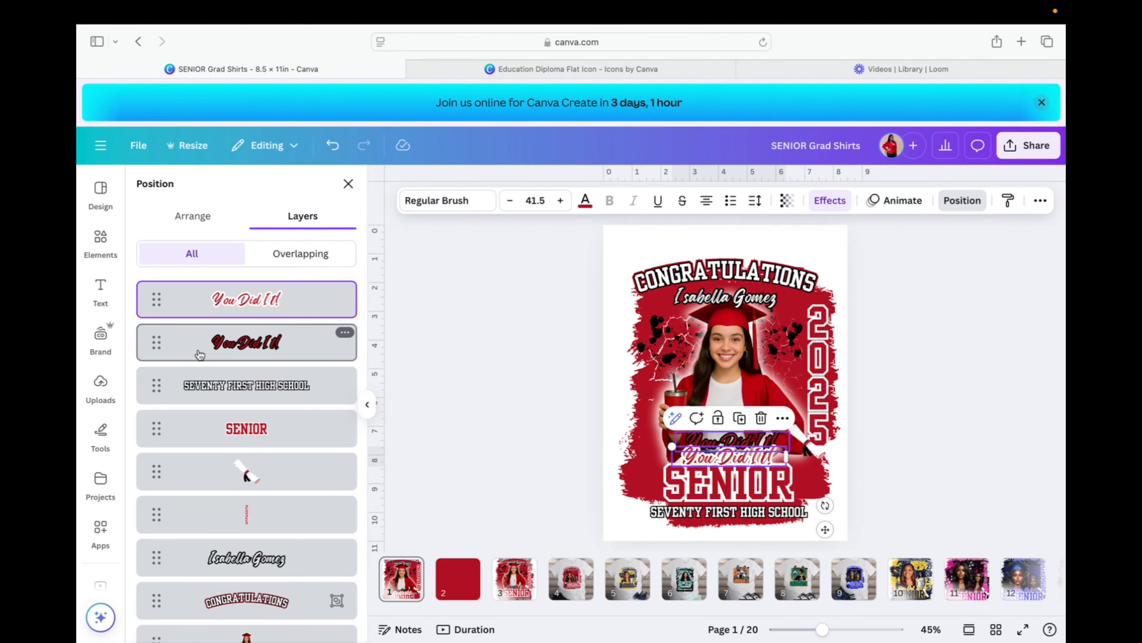
# Move the dark red layer above the white-outlined copy and align the two texts.
pyautogui.moveTo(228, 349); pyautogui.dragTo(228, 295)
pyautogui.moveTo(738, 460); pyautogui.dragTo(741, 462)
pyautogui.moveTo(740, 460); pyautogui.dragTo(739, 462)
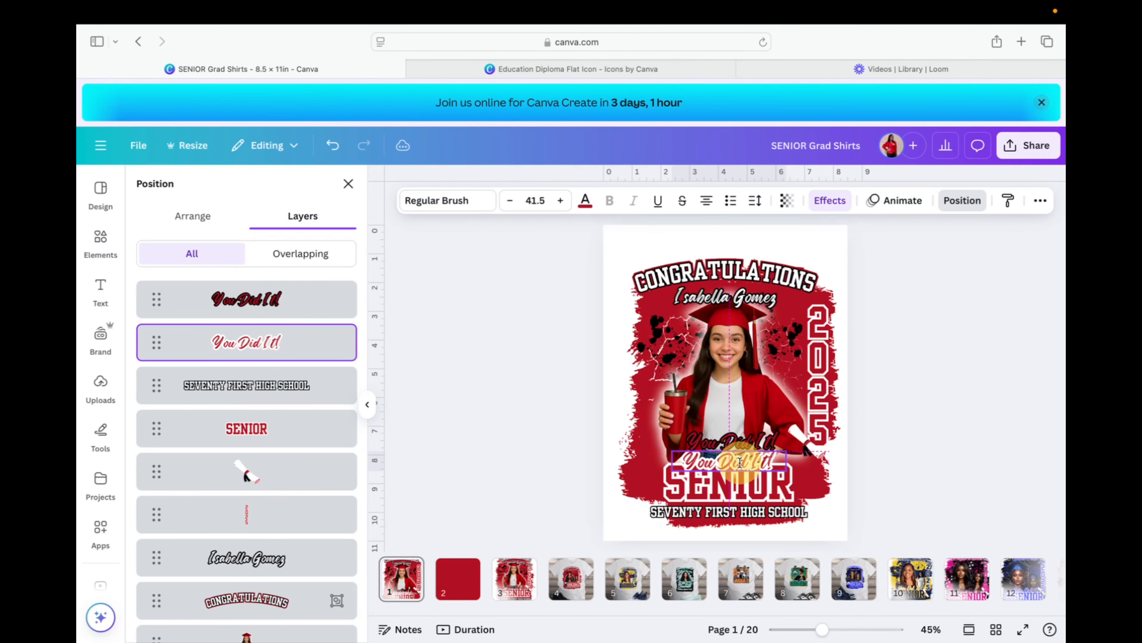
pyautogui.click(738, 441)
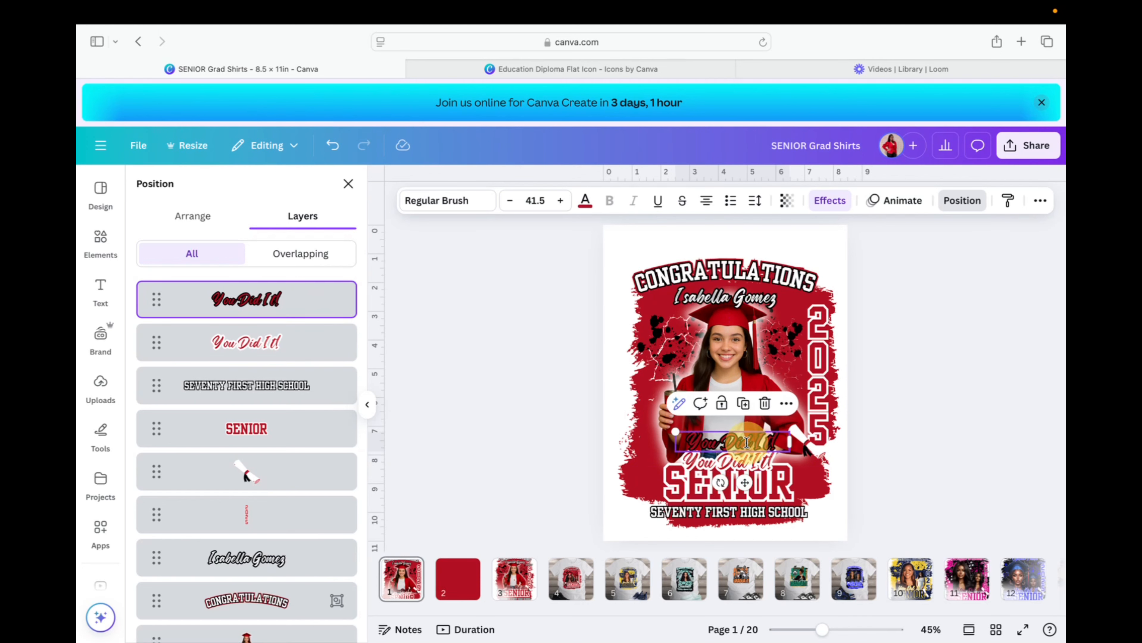
pyautogui.moveTo(739, 441); pyautogui.dragTo(738, 461)
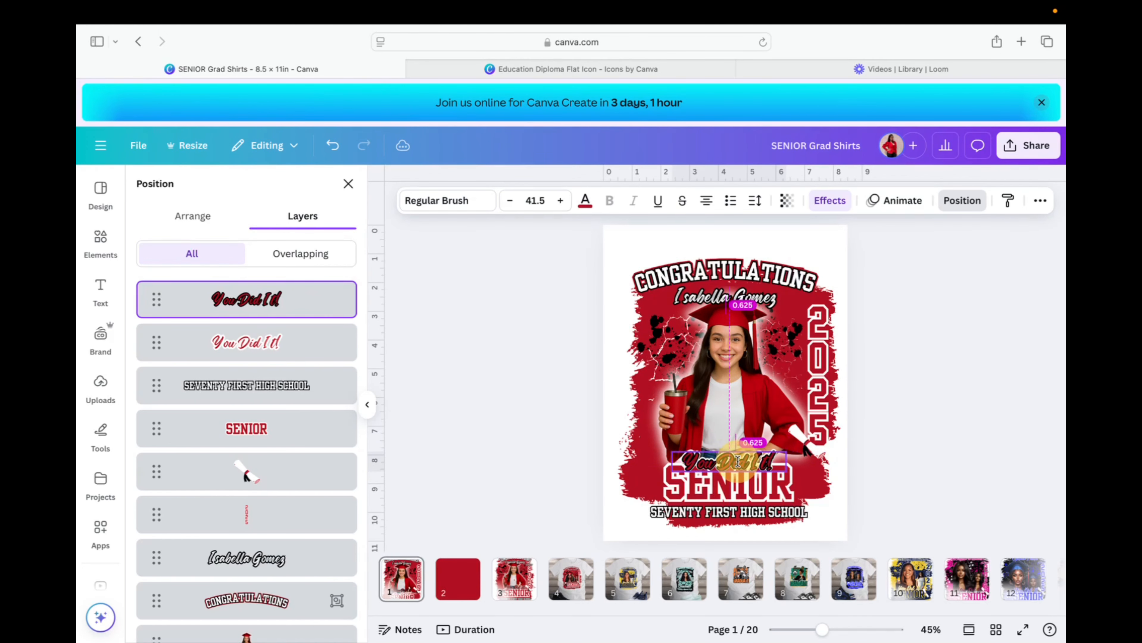
pyautogui.click(958, 419)
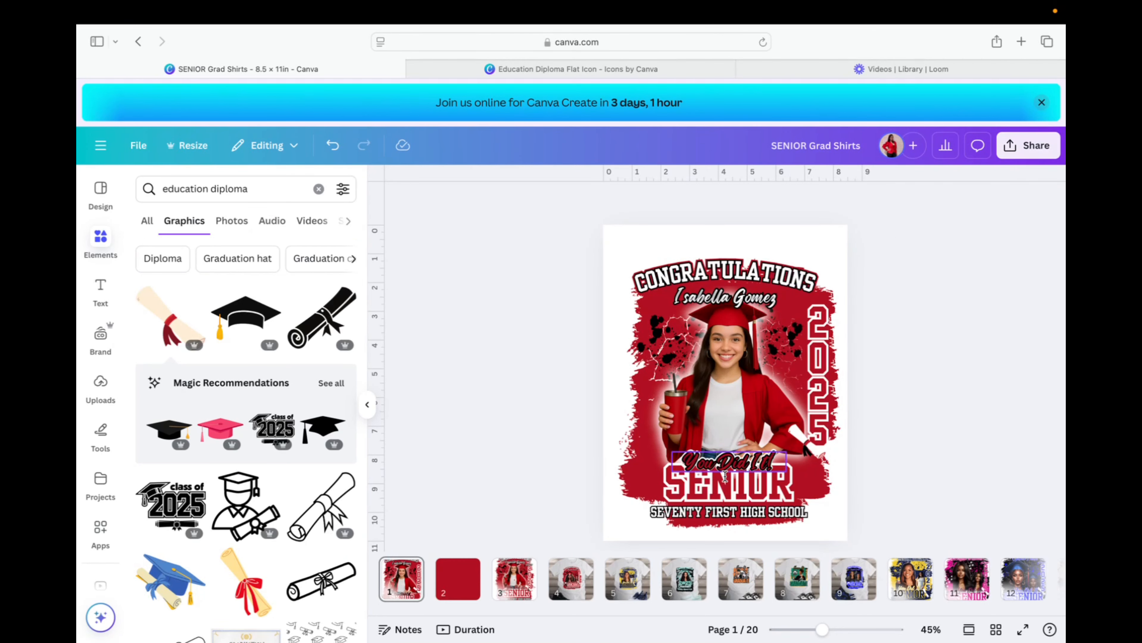
# Group both 'You Did It!' layers and centre the group above SENIOR.
pyautogui.click(727, 461)
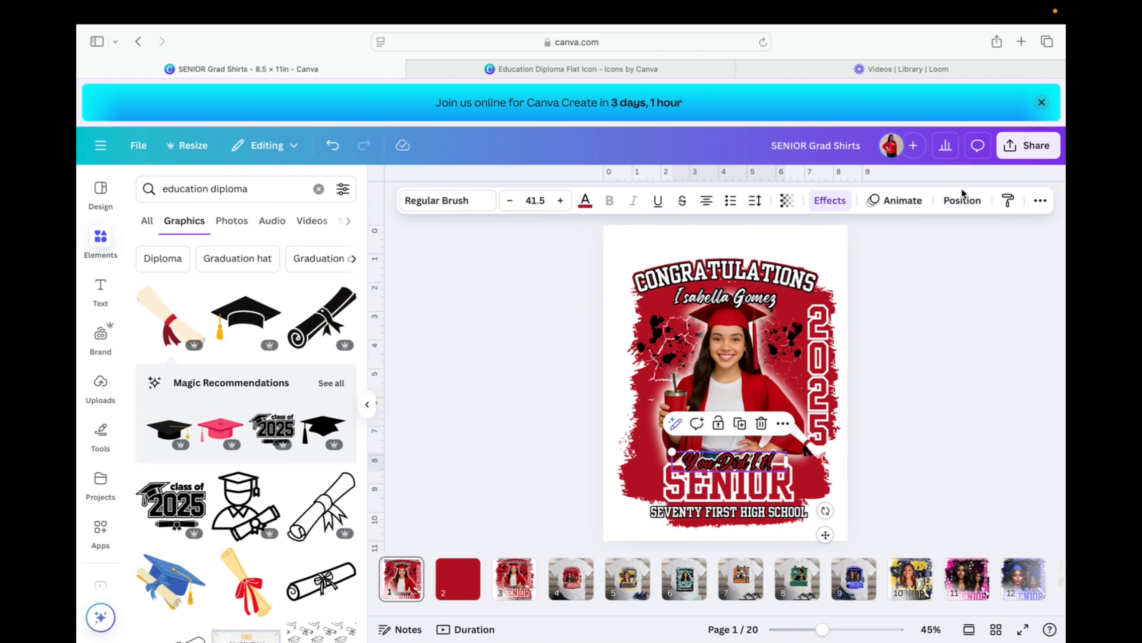
pyautogui.click(961, 200)
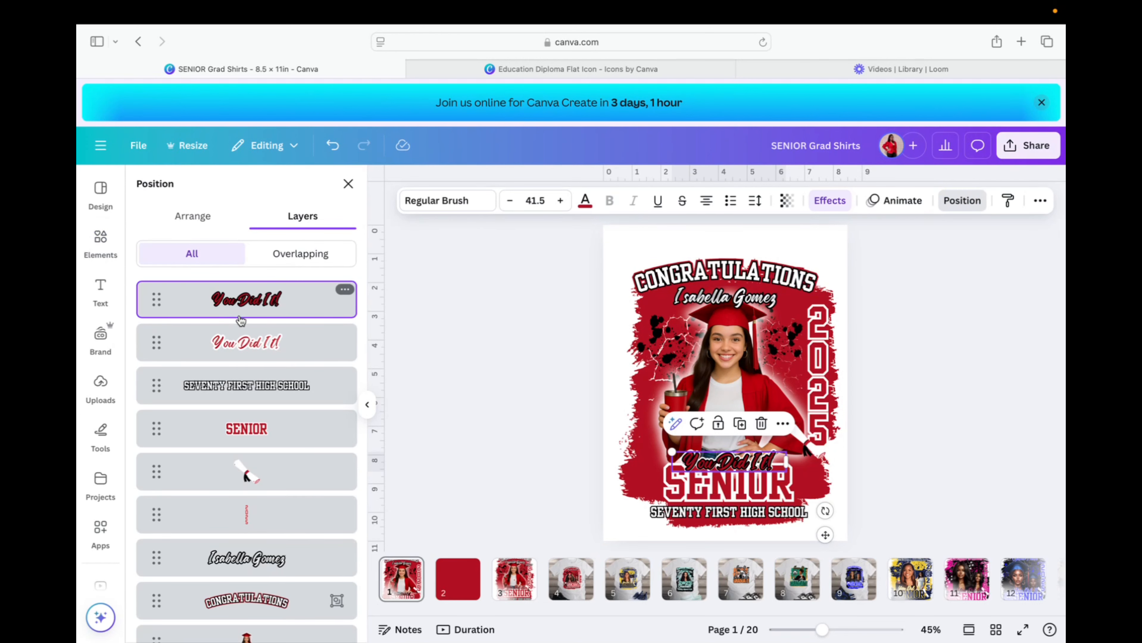
pyautogui.keyDown('shift'); pyautogui.click(245, 335); pyautogui.keyUp('shift')
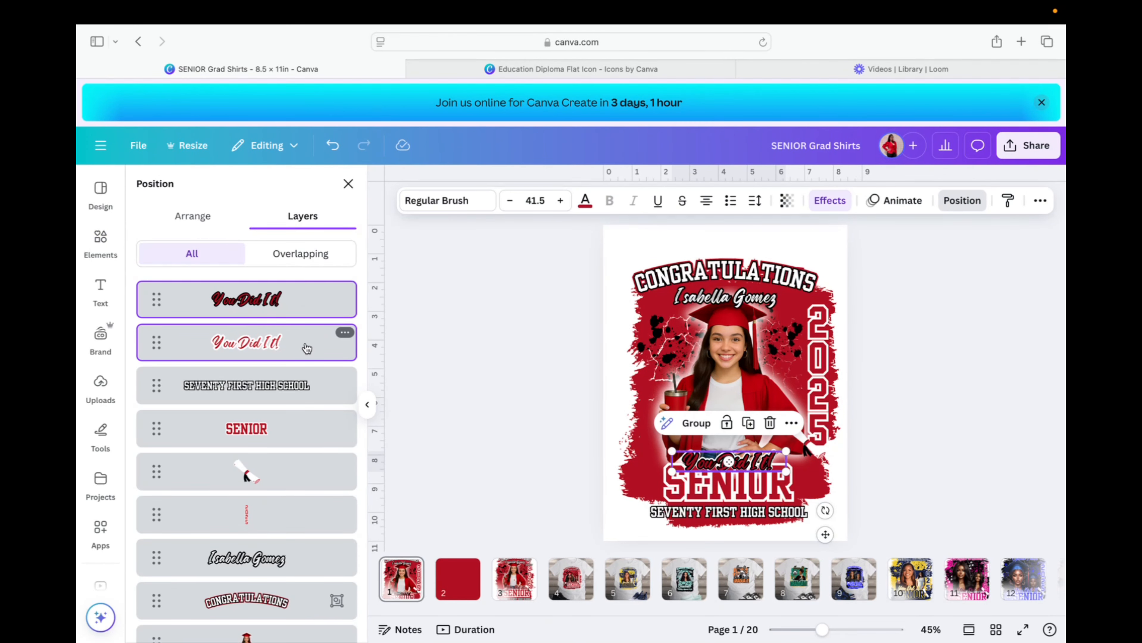
pyautogui.click(695, 423)
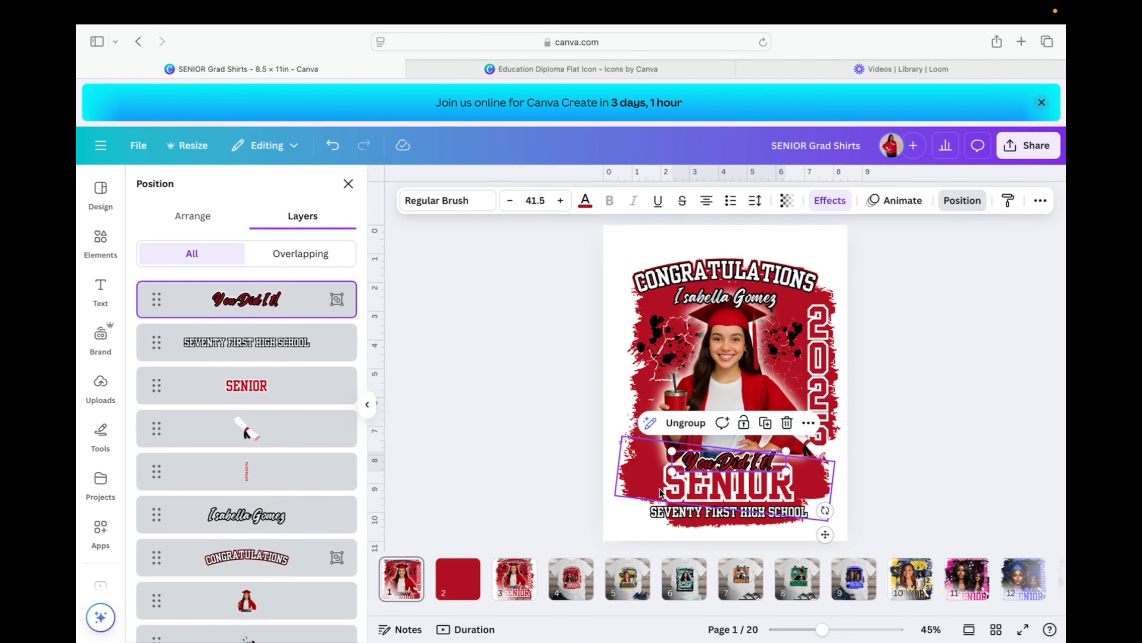
pyautogui.moveTo(728, 460); pyautogui.dragTo(732, 458)
pyautogui.click(503, 453)
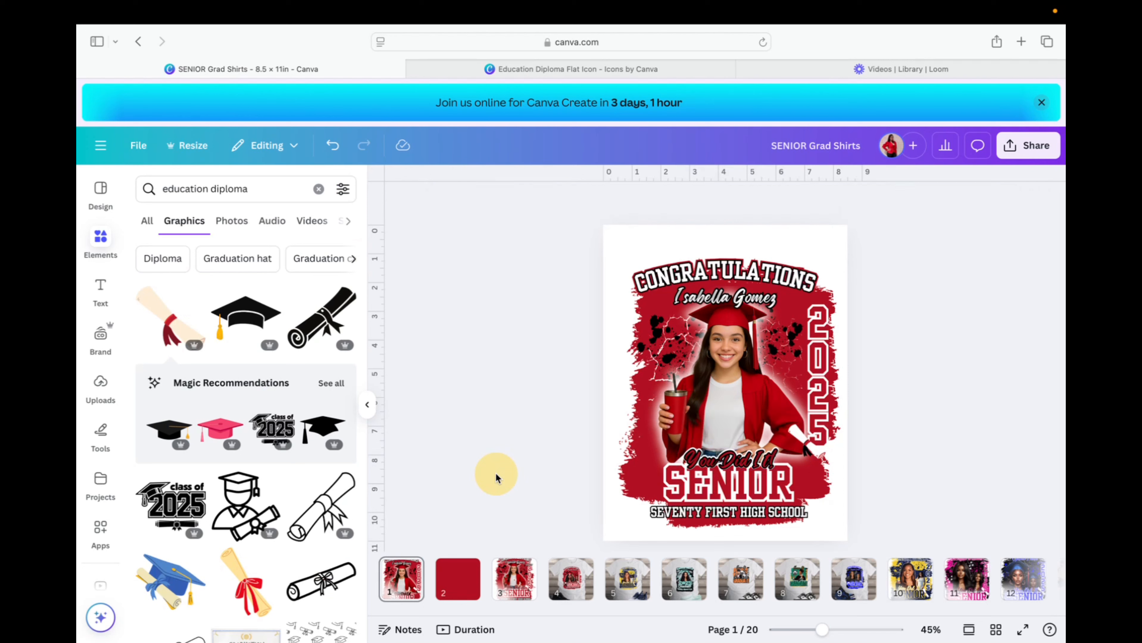
# Ungroup the layered 'You Did It!' lettering into separate text pieces.
pyautogui.click(767, 460)
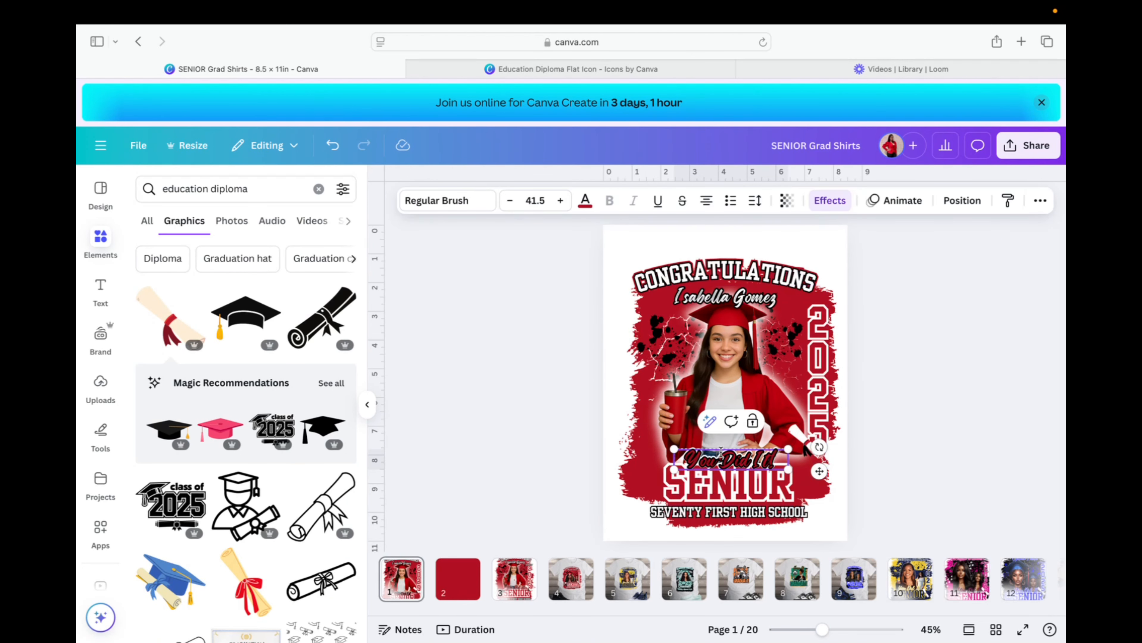
pyautogui.click(543, 457)
pyautogui.click(730, 454)
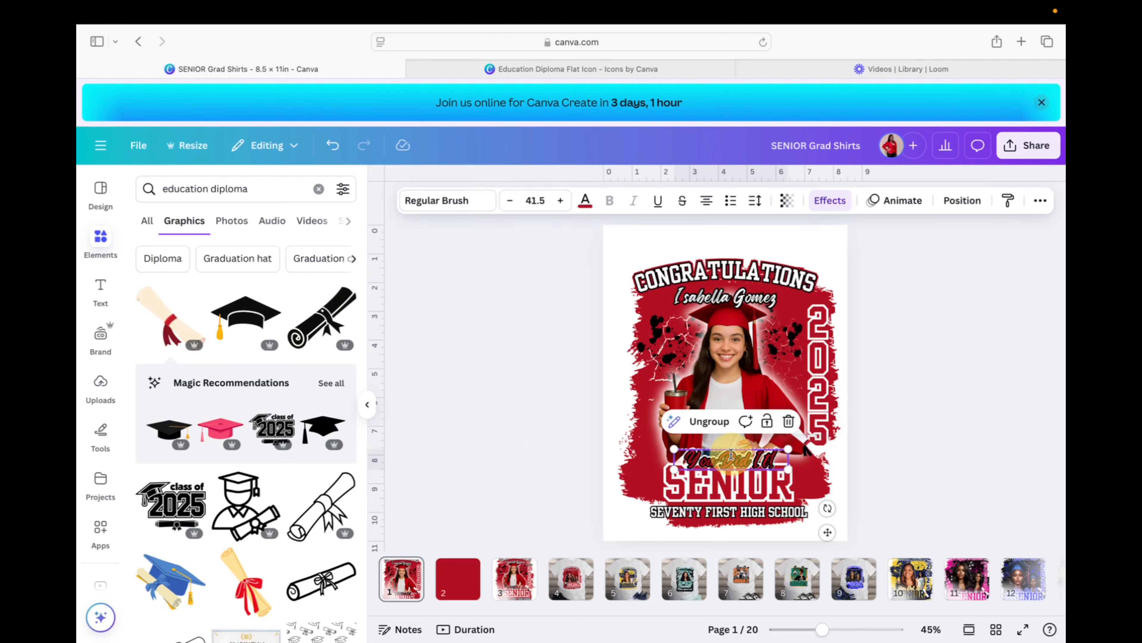
pyautogui.click(723, 421)
pyautogui.click(513, 460)
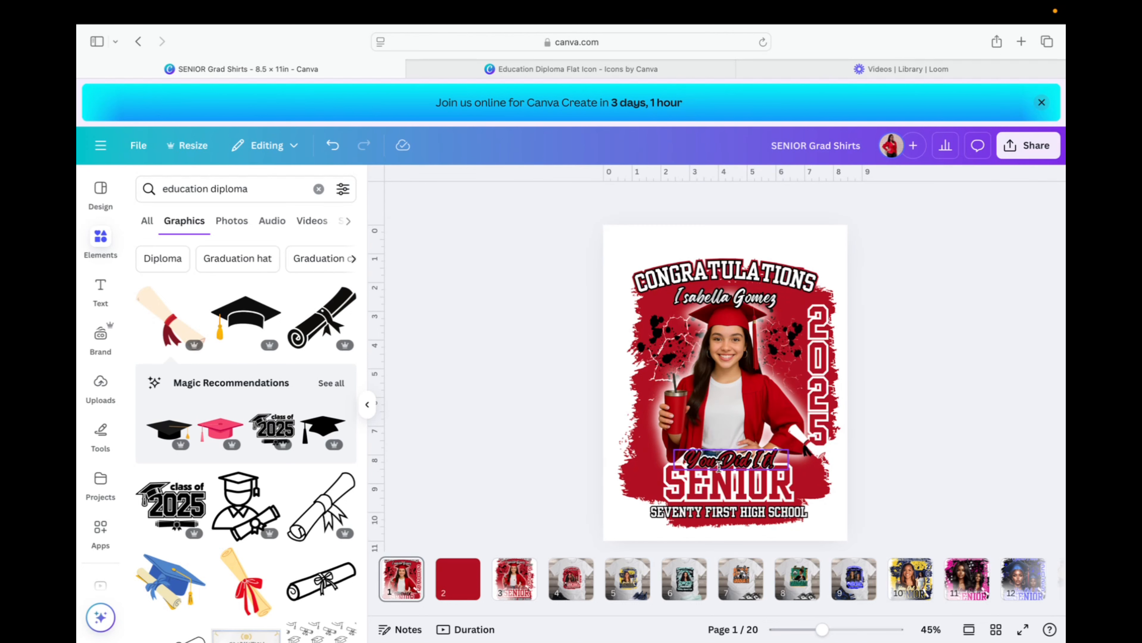
# Lift one 'You Did It!' copy up over the photo and edit its 'It' wording.
pyautogui.moveTo(760, 458); pyautogui.dragTo(696, 427)
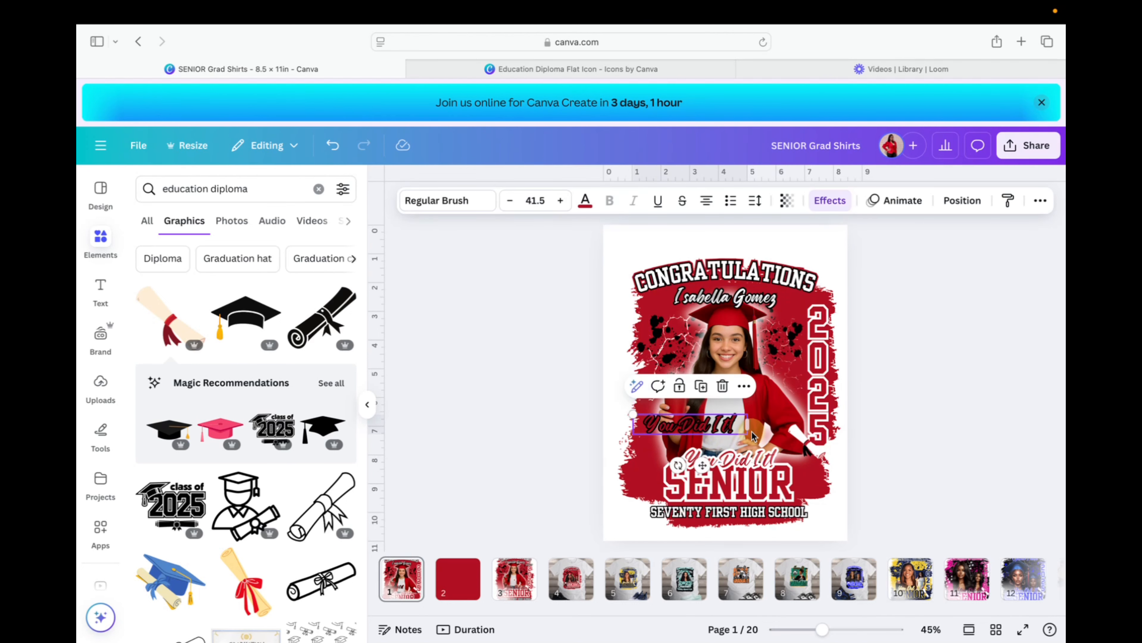
pyautogui.click(726, 423)
pyautogui.press('BackSpace')
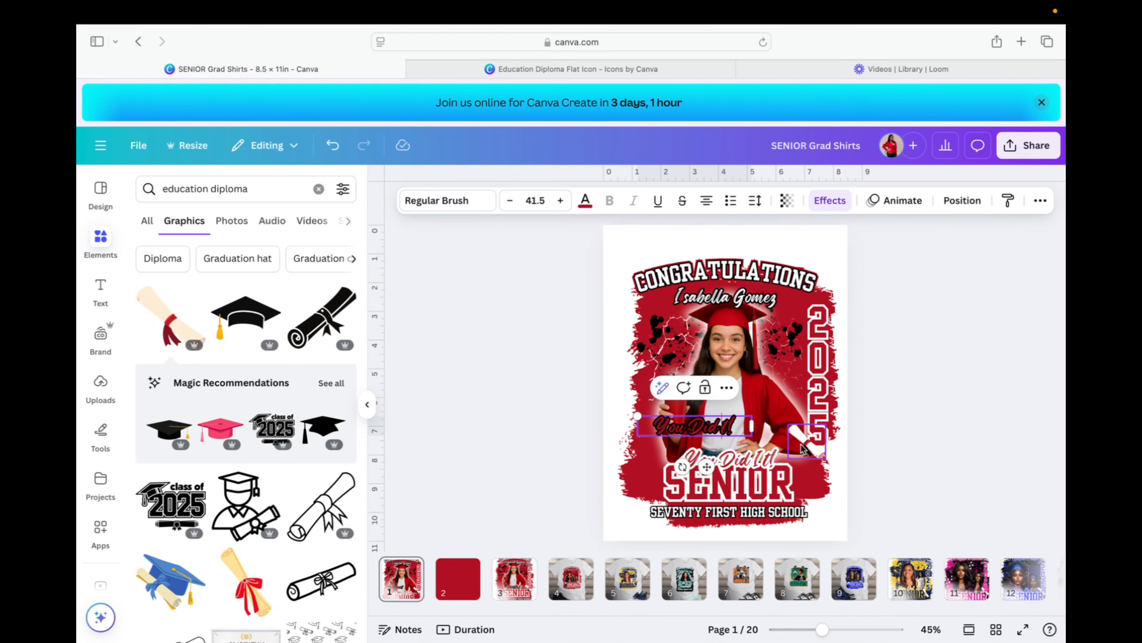
pyautogui.write('II')
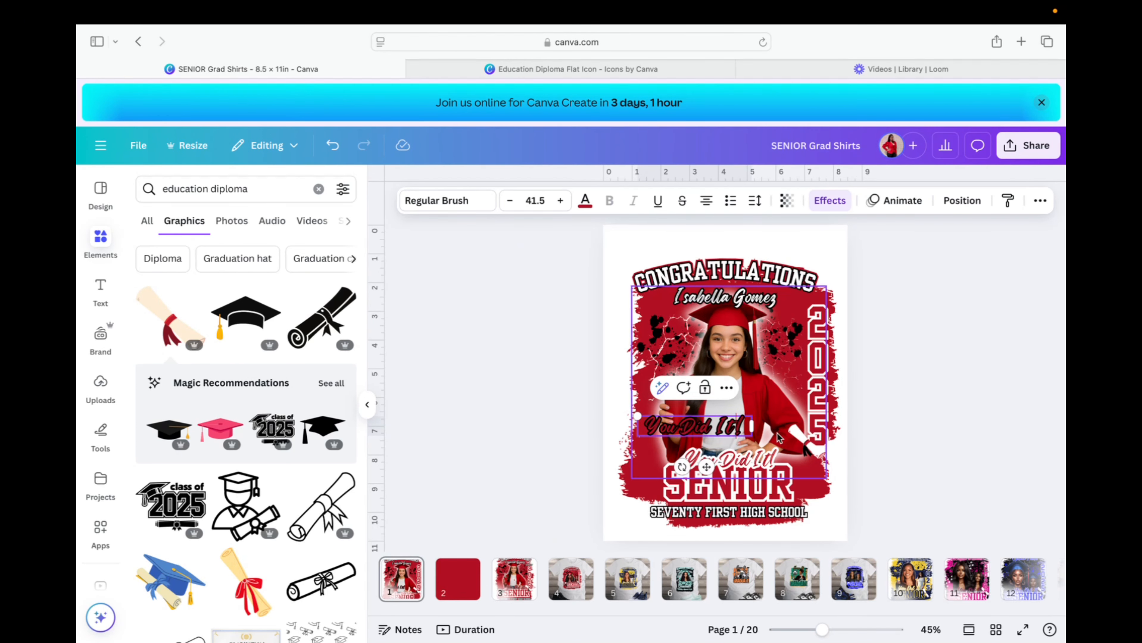
pyautogui.press('BackSpace')
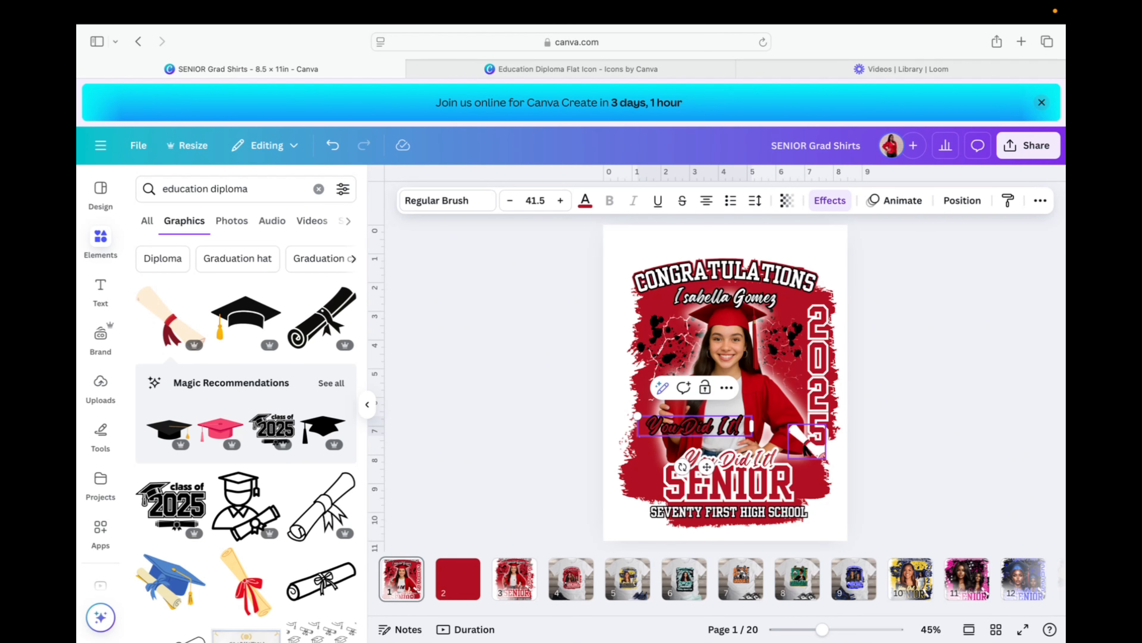
pyautogui.click(511, 560)
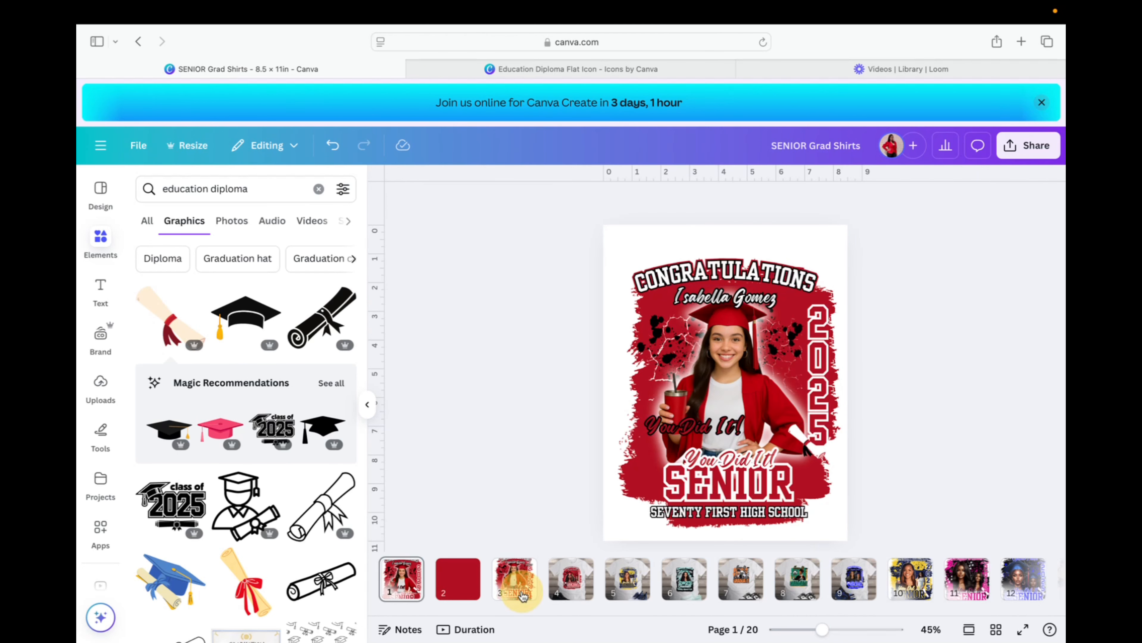
# Compare with page 3, retype the upper copy's word as 'It', and drag it back above SENIOR.
pyautogui.click(523, 597)
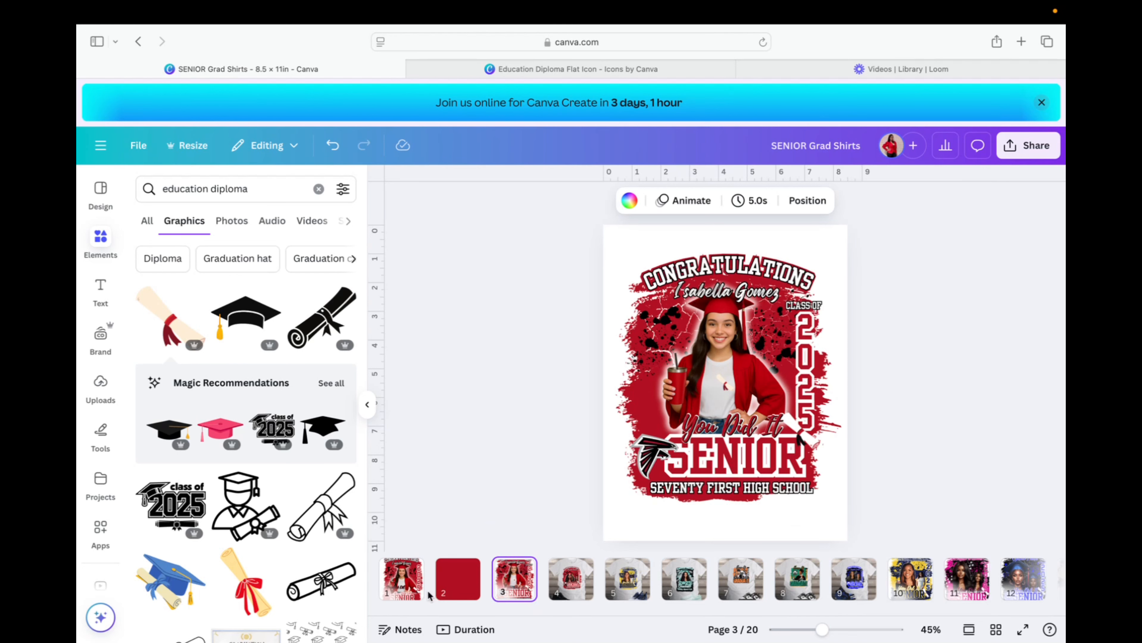
pyautogui.click(403, 581)
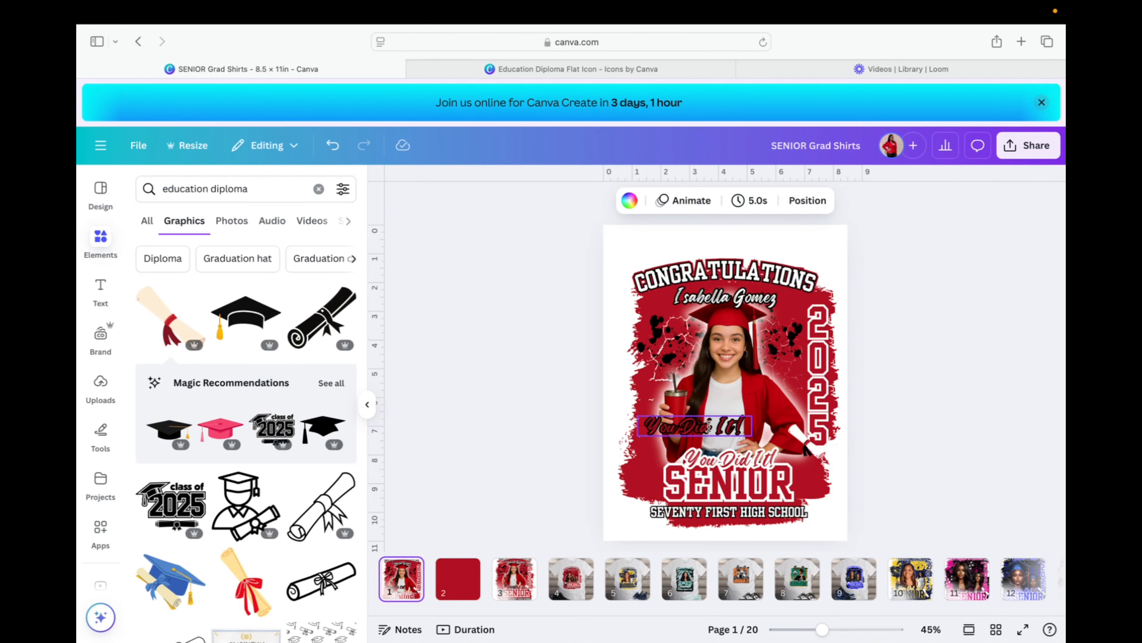
pyautogui.click(734, 425)
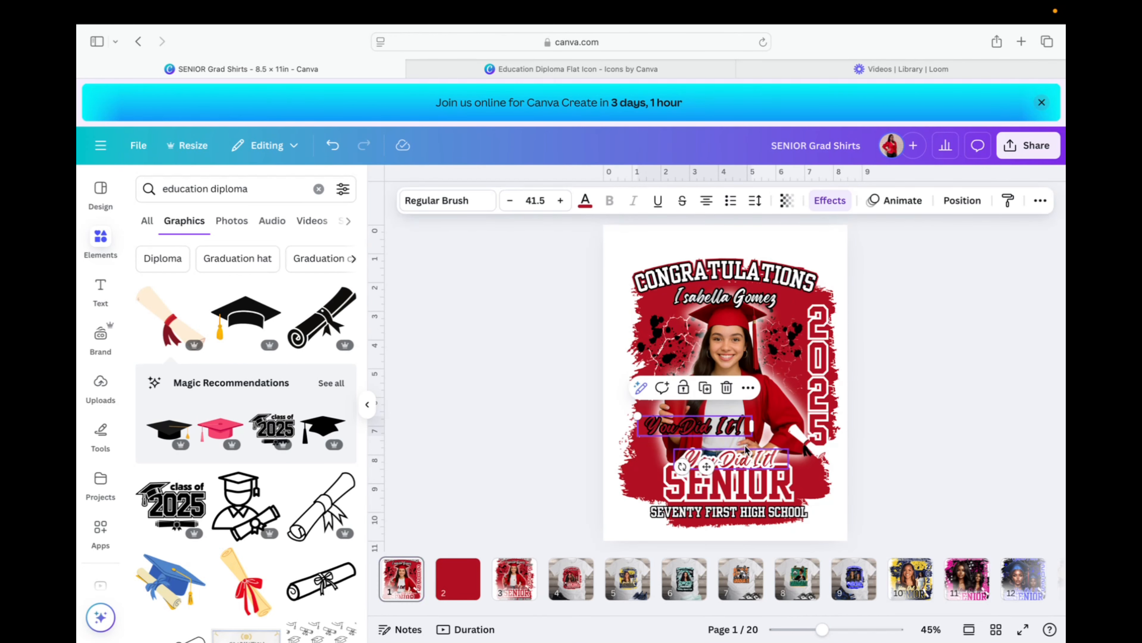
pyautogui.click(735, 424)
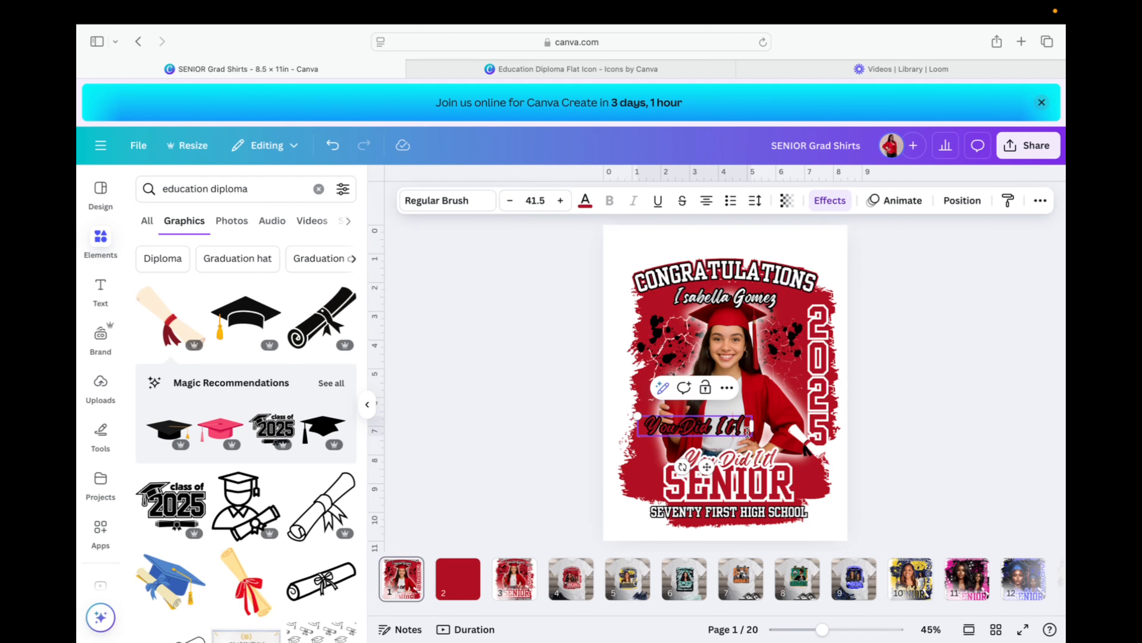
pyautogui.press('BackSpace')
pyautogui.press('BackSpace')
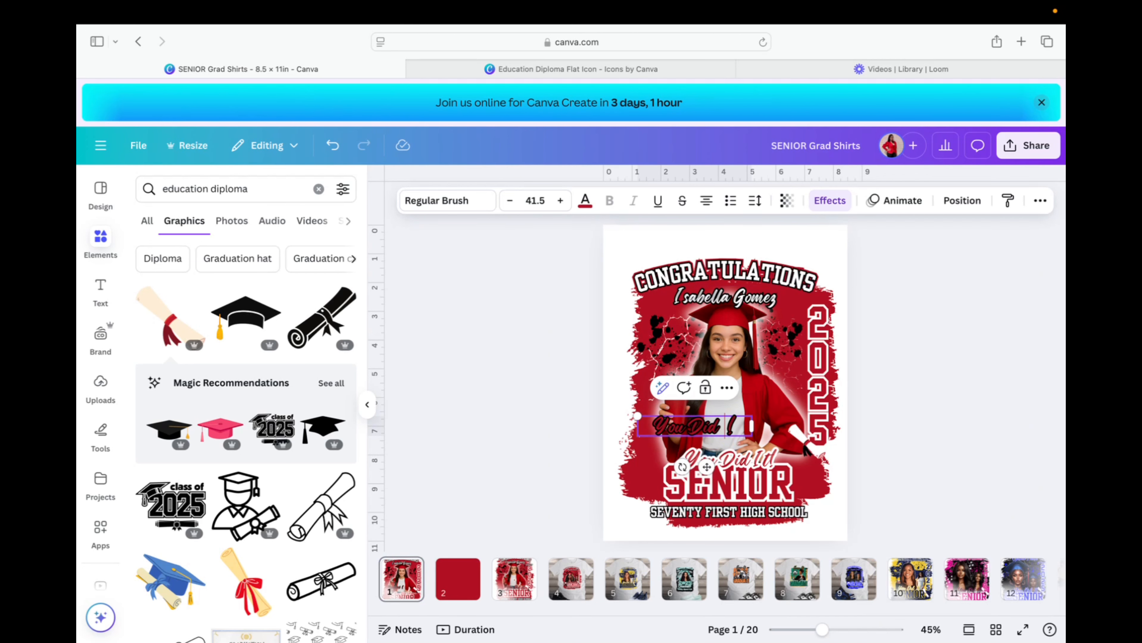
pyautogui.write('IT')
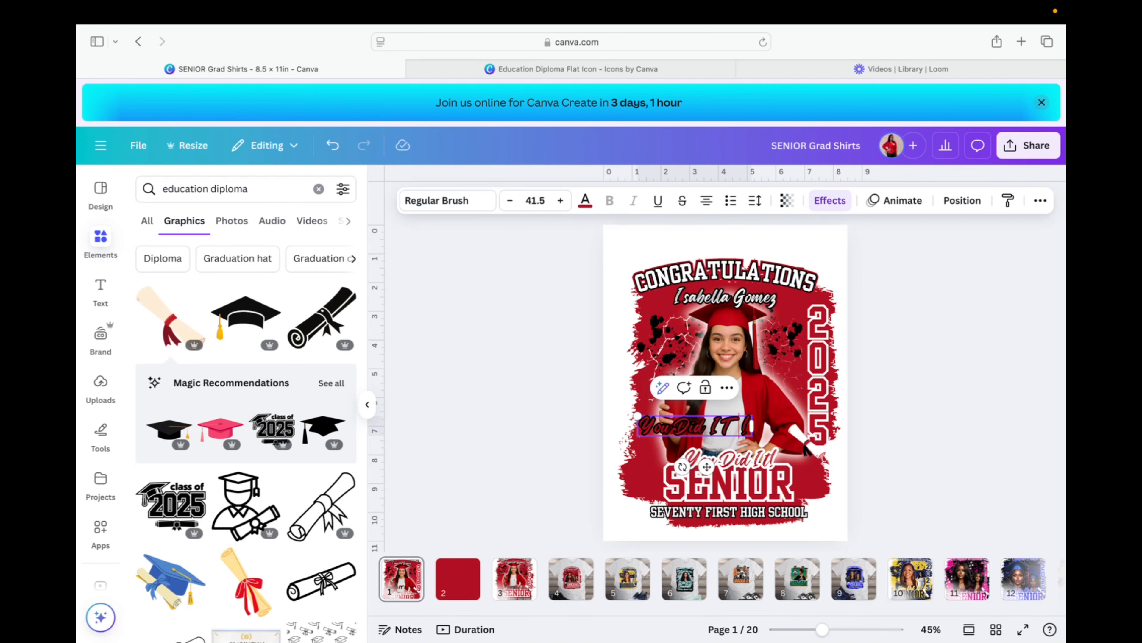
pyautogui.press('BackSpace')
pyautogui.press('BackSpace')
pyautogui.write('It')
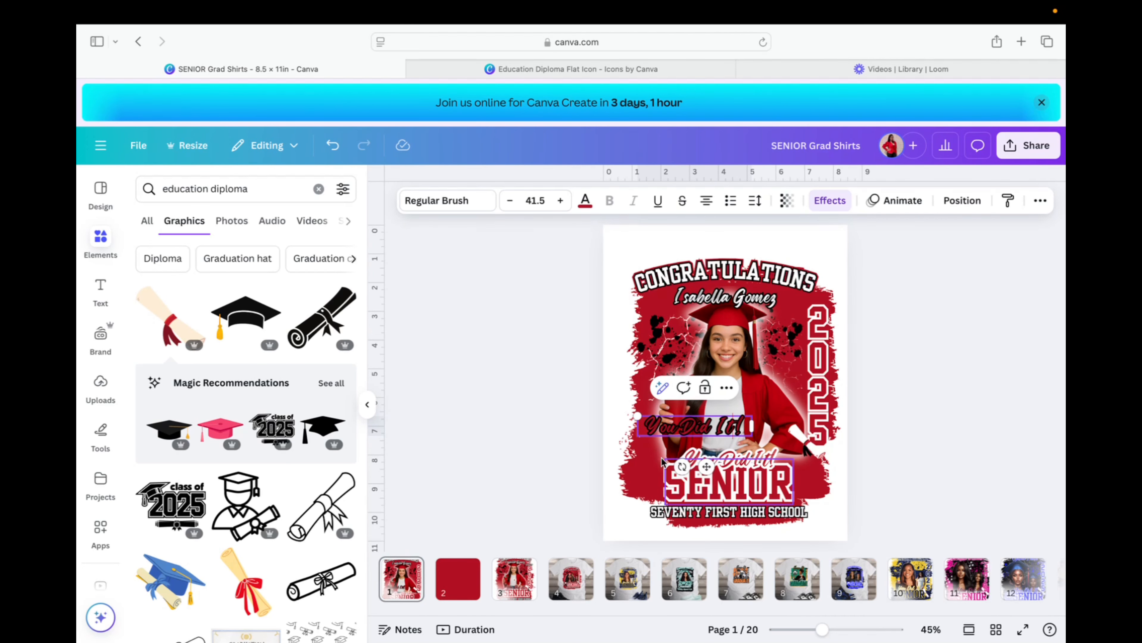
pyautogui.click(522, 433)
pyautogui.click(711, 418)
pyautogui.moveTo(712, 418); pyautogui.dragTo(736, 454)
pyautogui.click(951, 426)
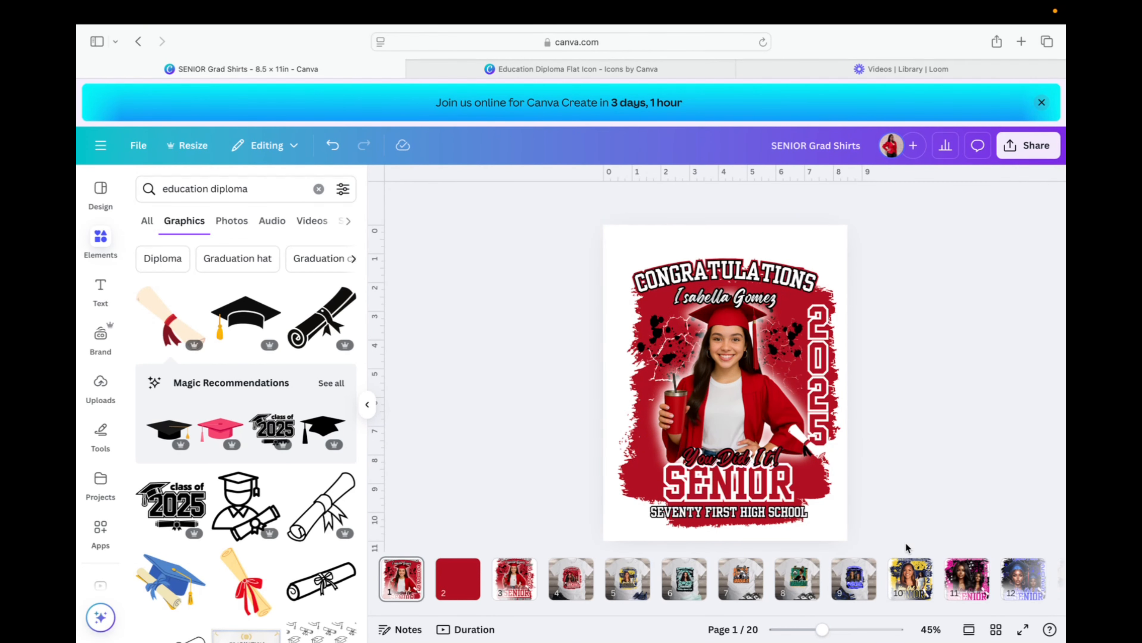
# Zoom to 74%, move the red 'You Did It!' up, and delete the white copy.
pyautogui.moveTo(833, 631); pyautogui.dragTo(847, 631)
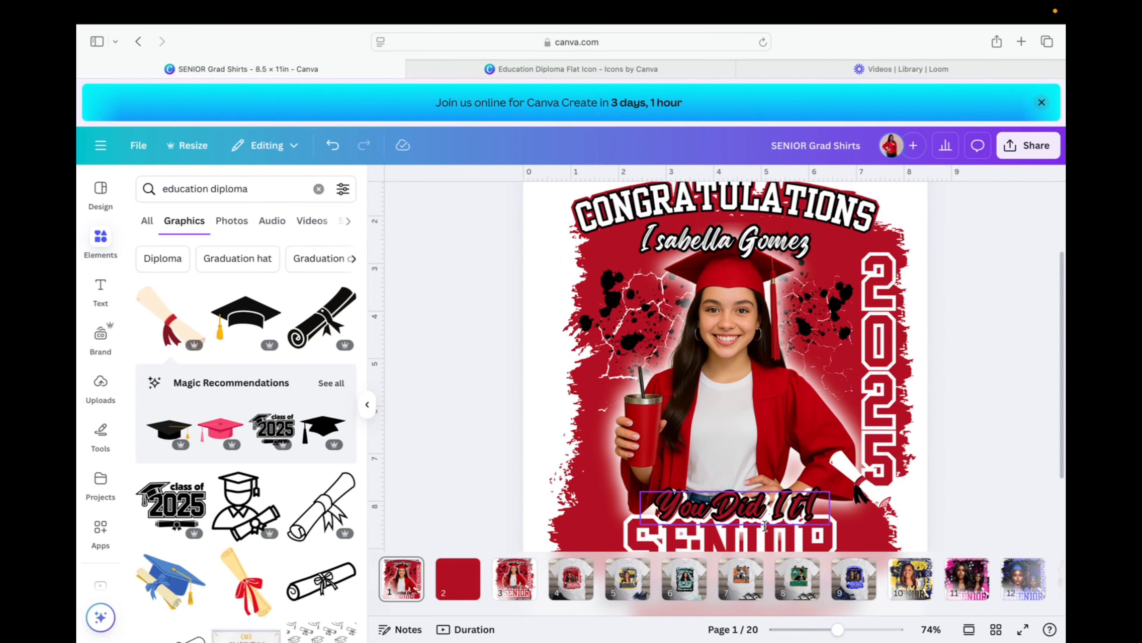
pyautogui.click(749, 503)
pyautogui.moveTo(748, 503); pyautogui.dragTo(748, 448)
pyautogui.click(742, 510)
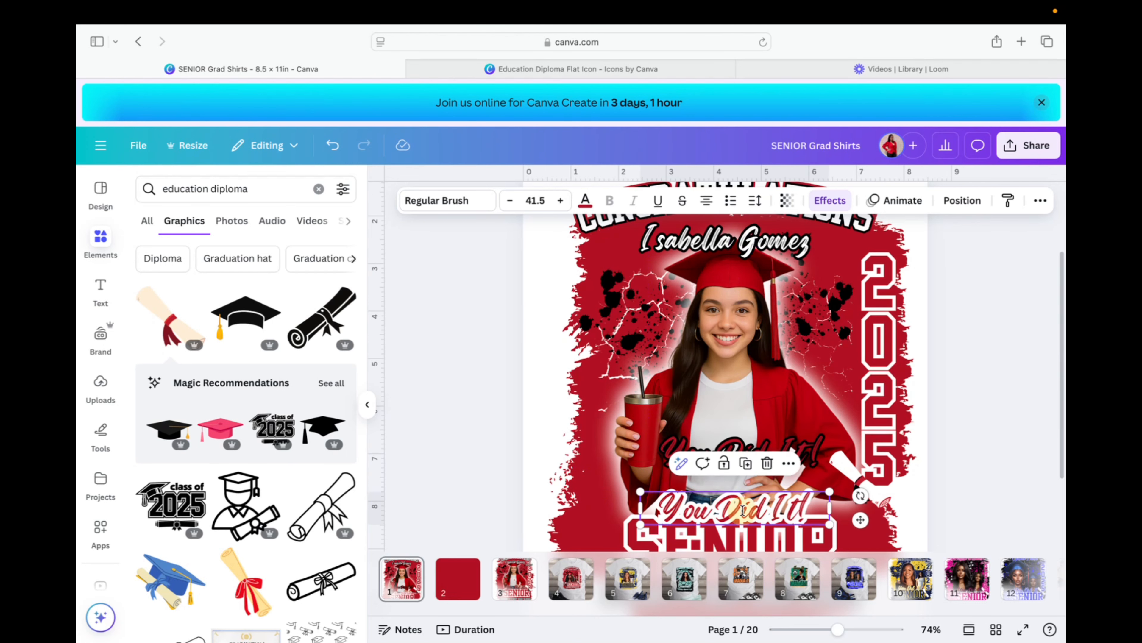
pyautogui.press('Delete')
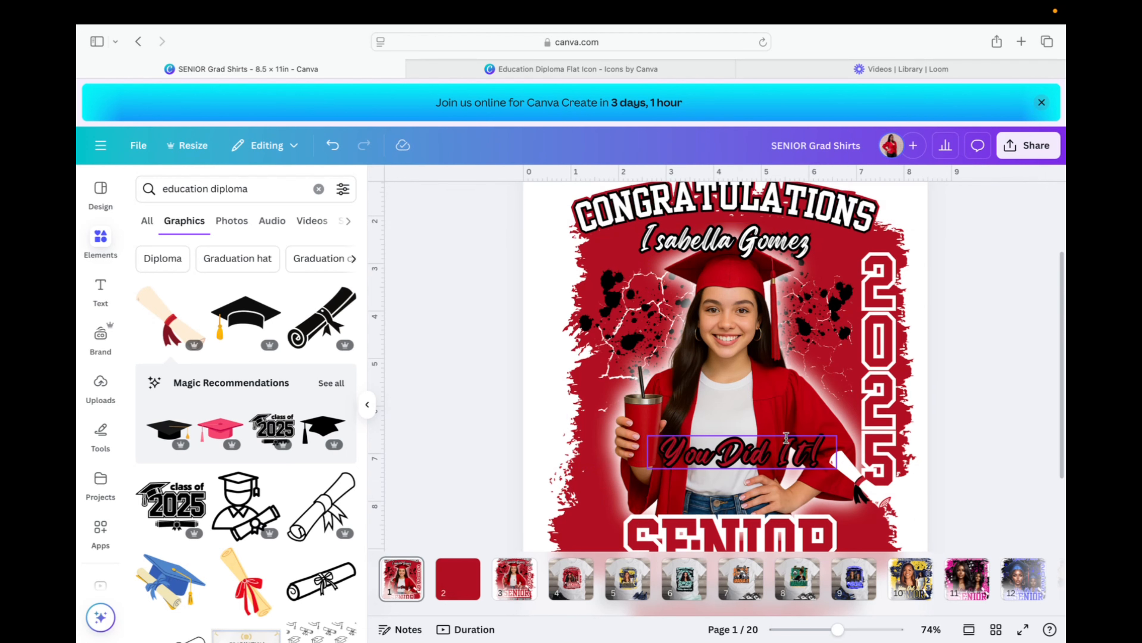
# Duplicate the red 'You Did It!', give the copy a white outline, and stack both above SENIOR.
pyautogui.click(786, 437)
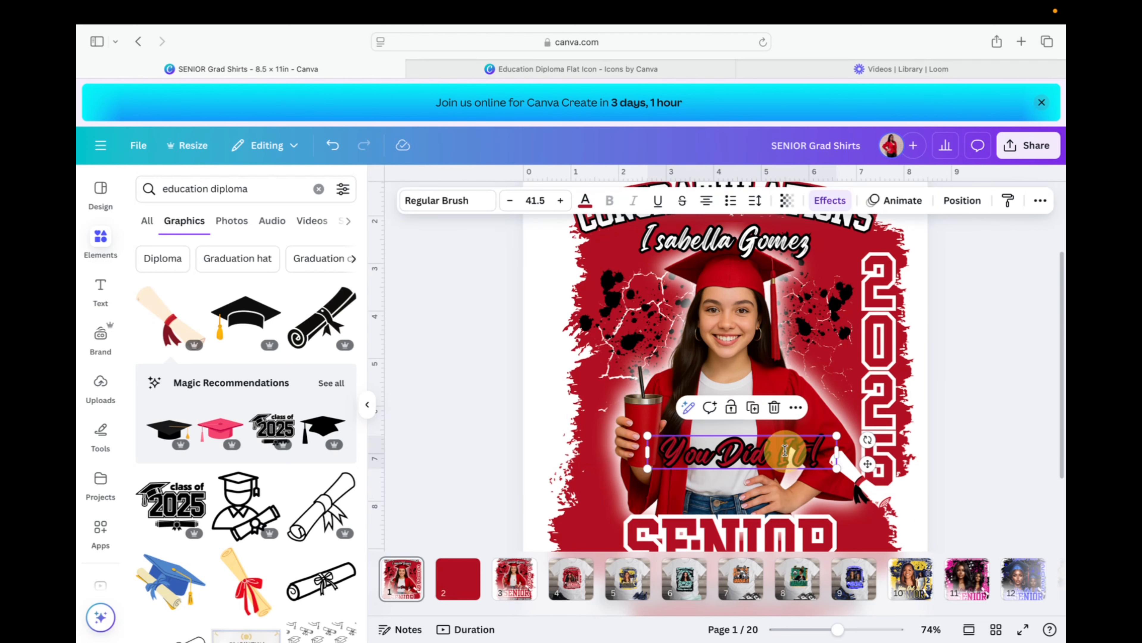
pyautogui.click(754, 409)
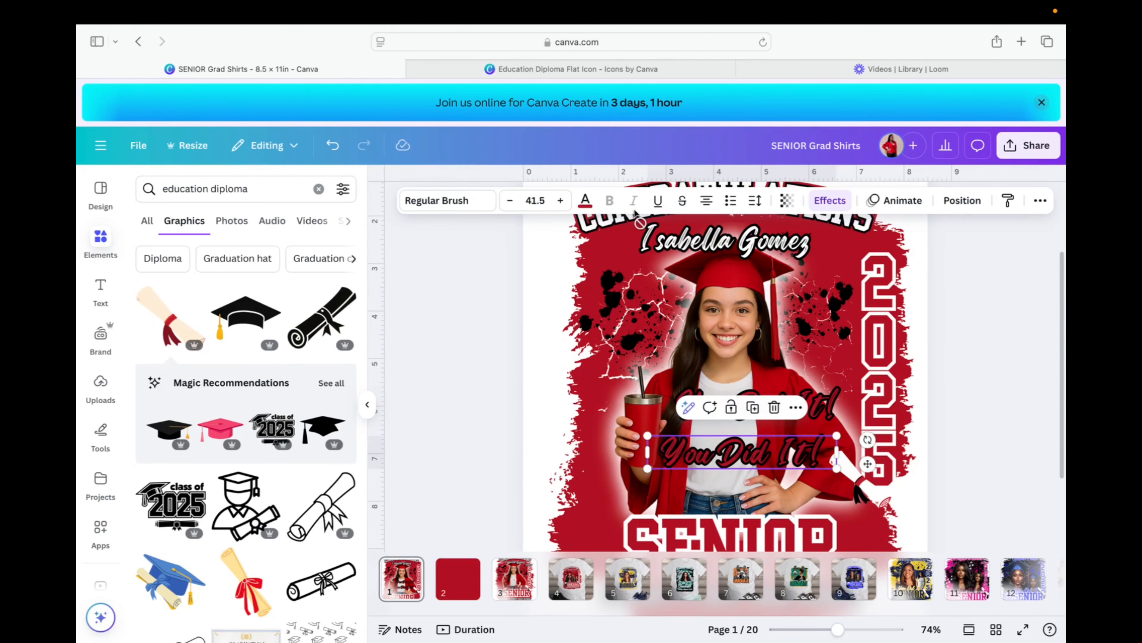
pyautogui.click(820, 201)
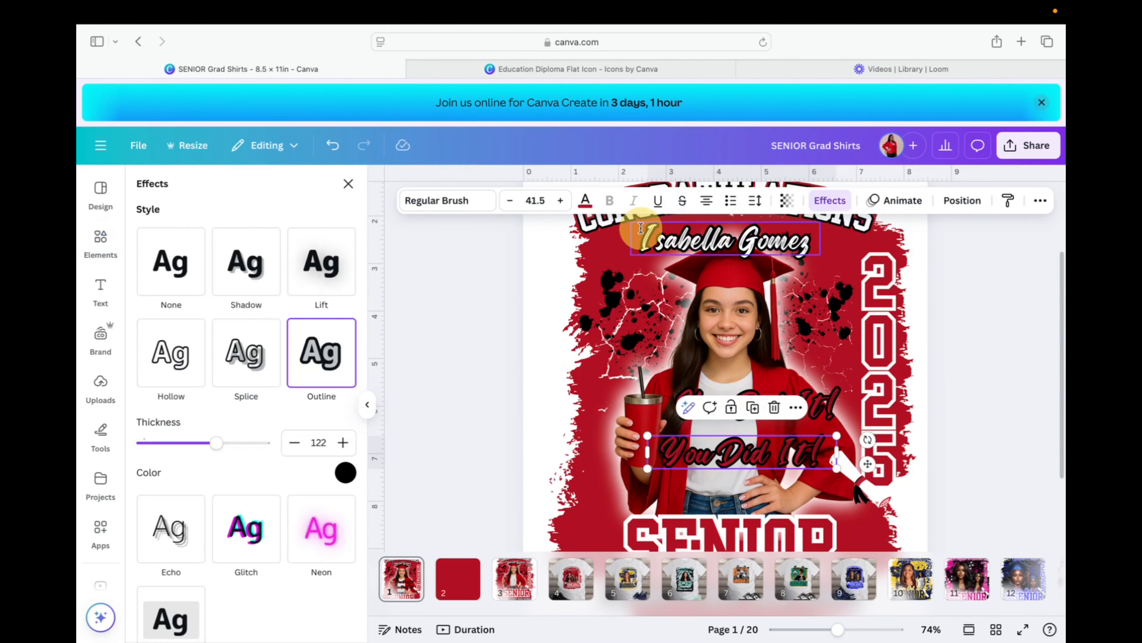
pyautogui.click(345, 473)
pyautogui.scroll(-3, 230, 408)
pyautogui.click(203, 313)
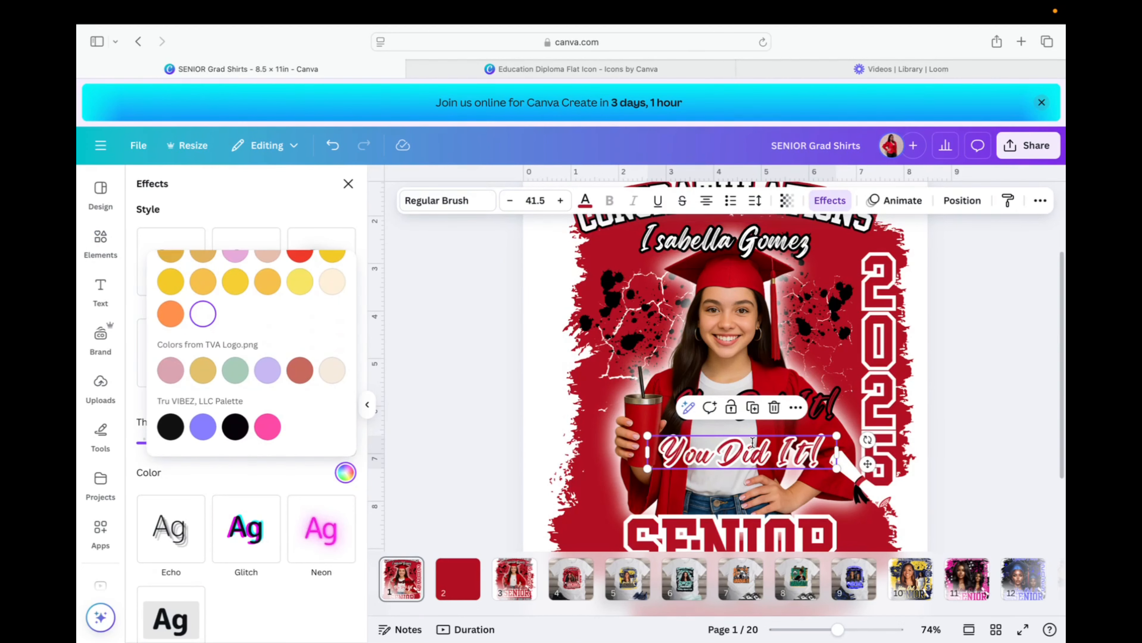
pyautogui.moveTo(751, 449); pyautogui.dragTo(740, 502)
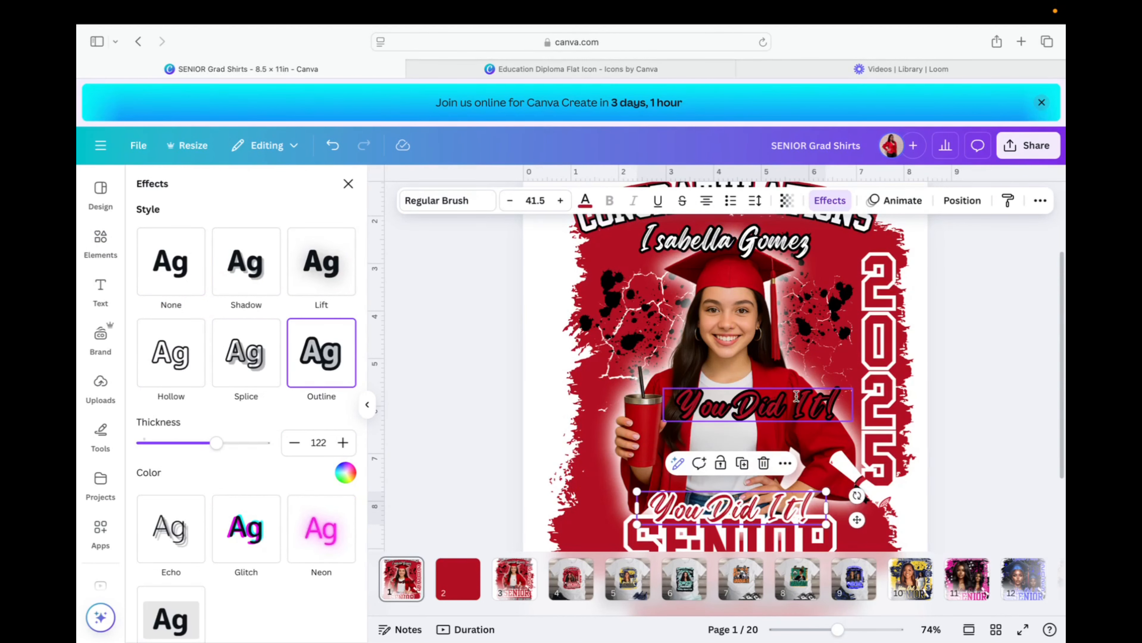
pyautogui.moveTo(795, 400); pyautogui.dragTo(768, 505)
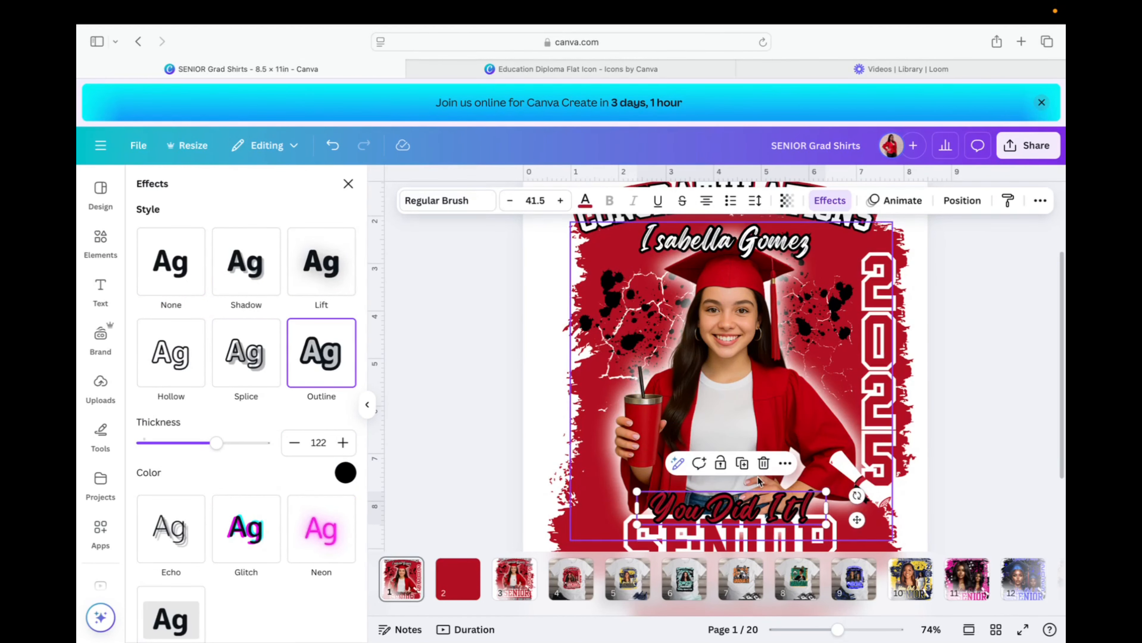
# Thicken the second 'You Did It!' layer's outline to 200.
pyautogui.click(973, 204)
pyautogui.click(298, 349)
pyautogui.click(829, 202)
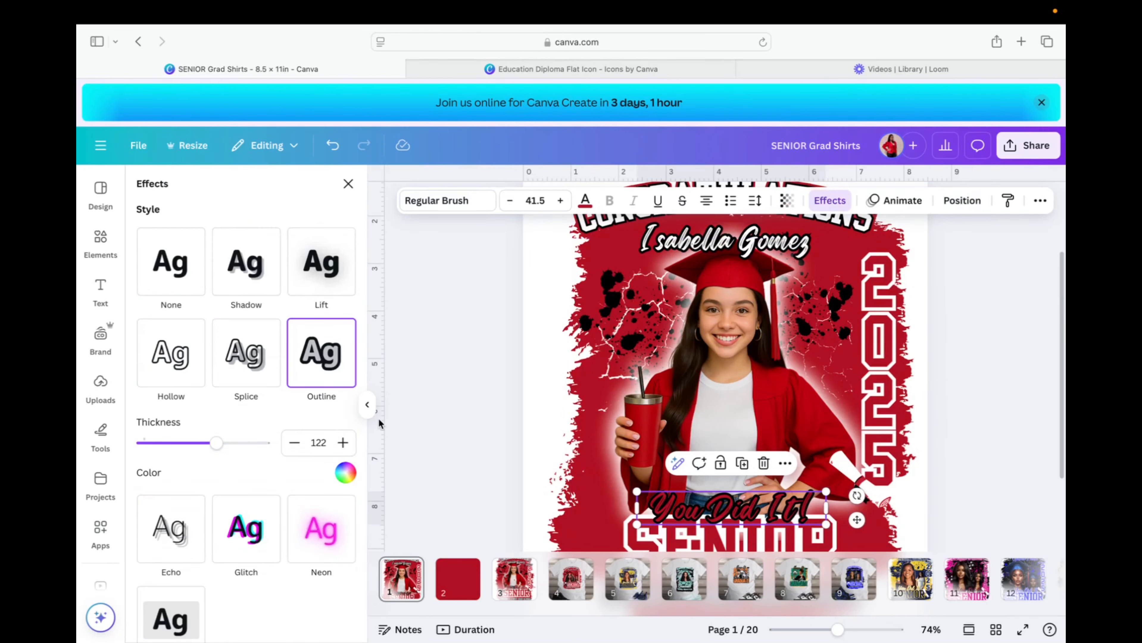
pyautogui.moveTo(217, 444); pyautogui.dragTo(266, 448)
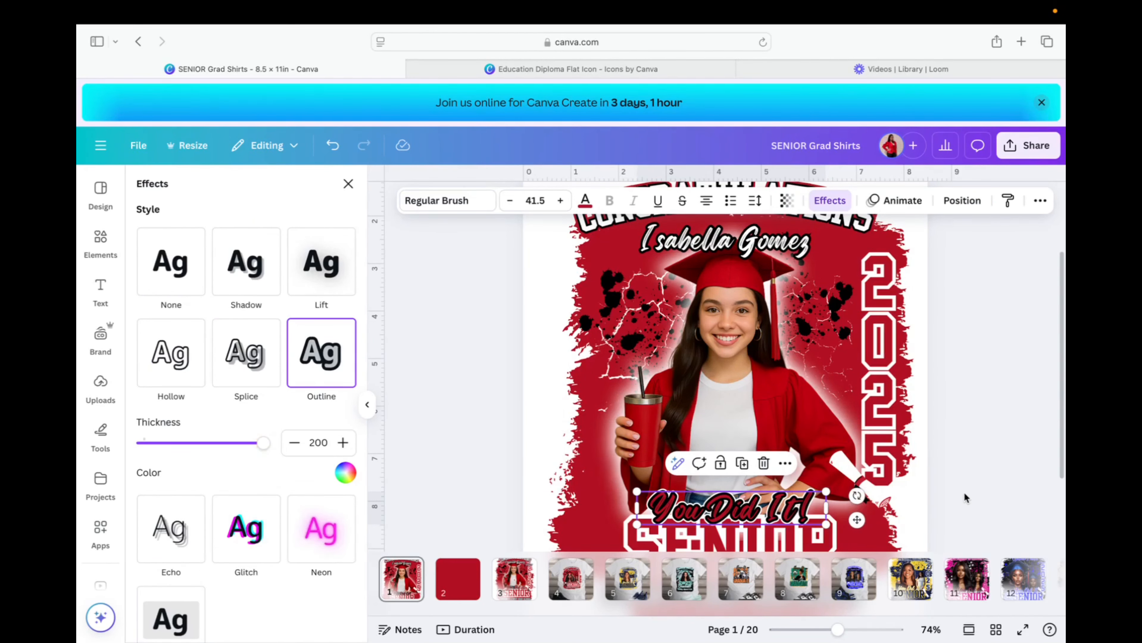
# Restore the deleted white layer, then group the dark and white 'You Did It!' layers.
pyautogui.click(960, 200)
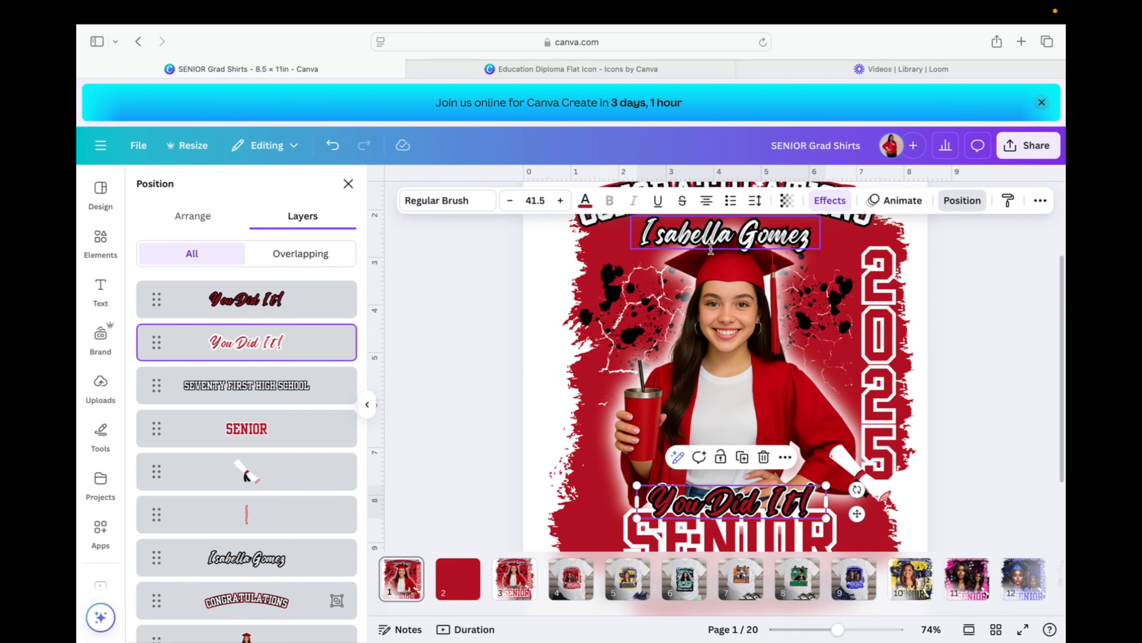
pyautogui.press('Delete')
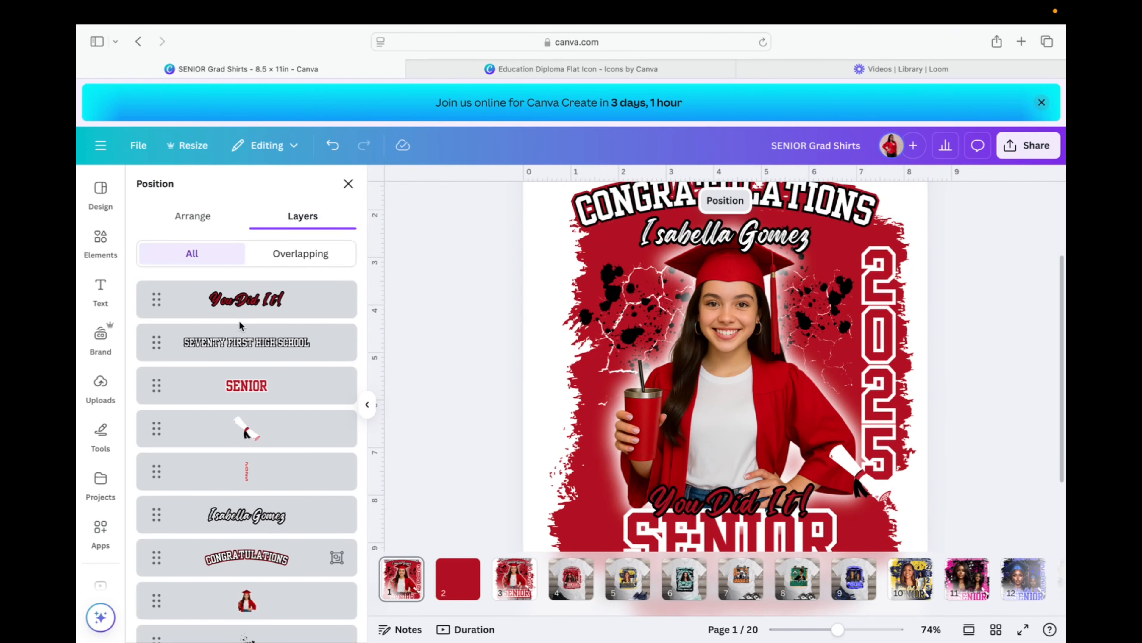
pyautogui.scroll(-1, 240, 325)
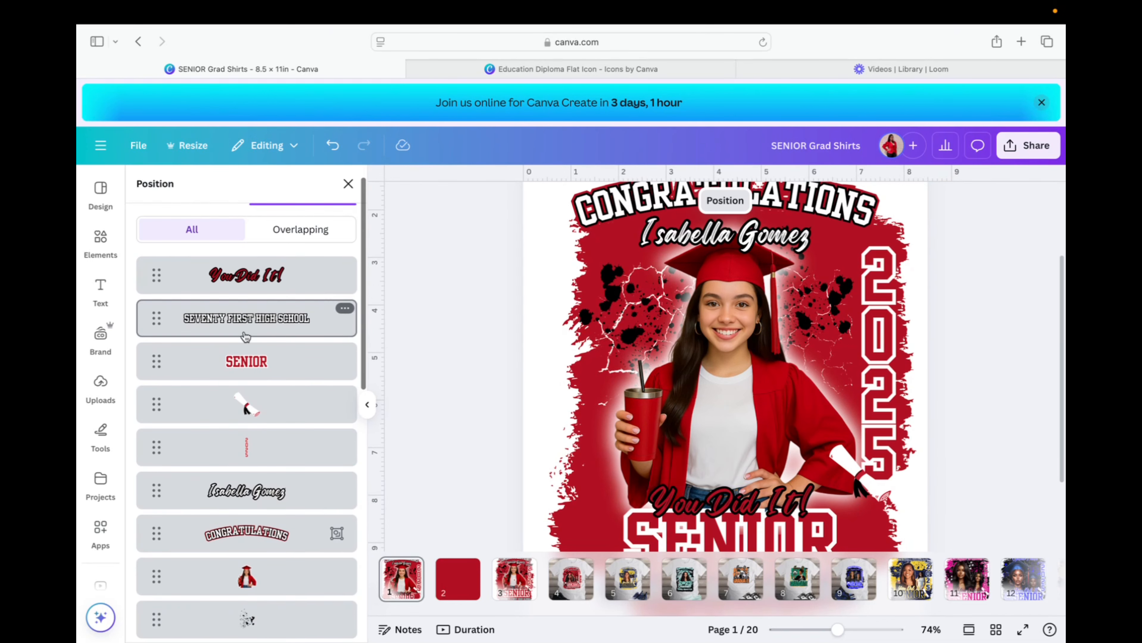
pyautogui.click(336, 149)
pyautogui.click(252, 275)
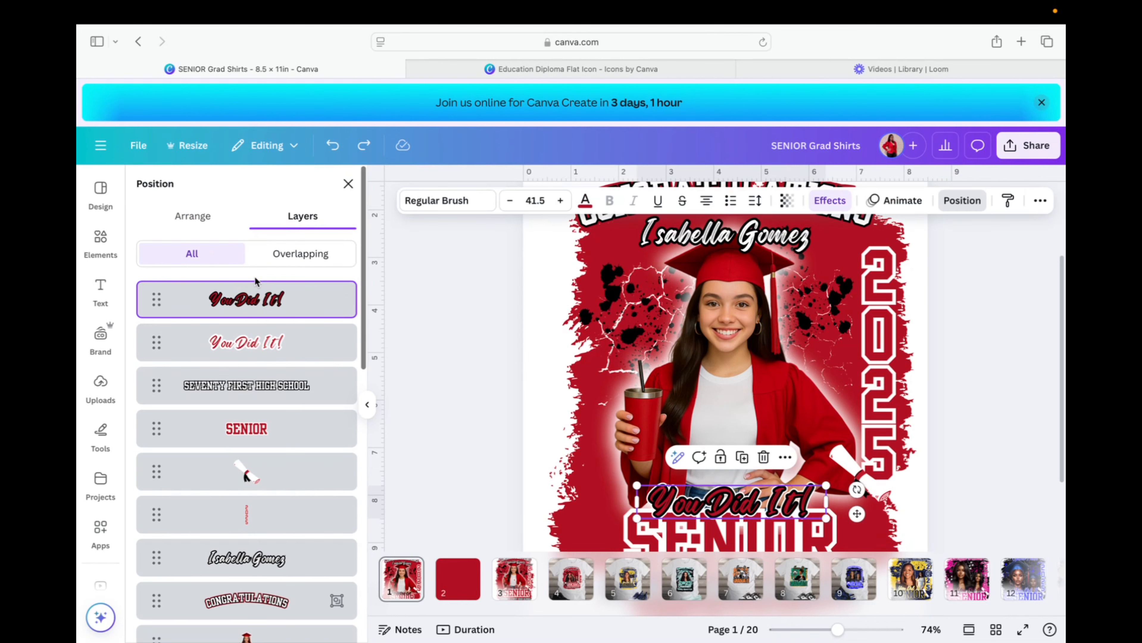
pyautogui.keyDown('shift'); pyautogui.click(259, 343); pyautogui.keyUp('shift')
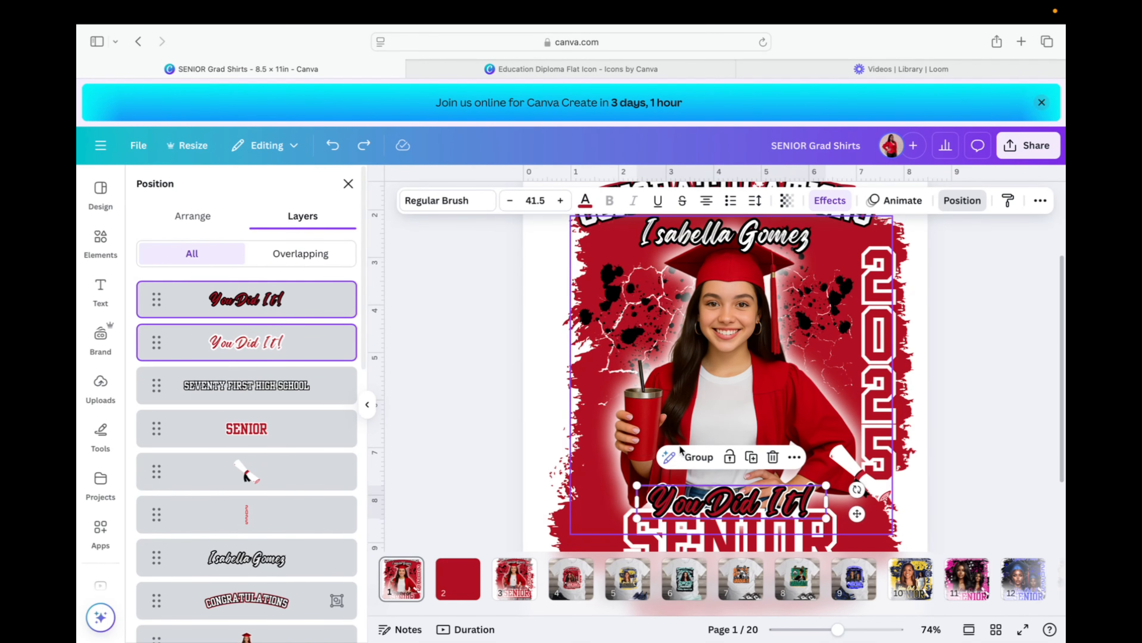
pyautogui.click(699, 458)
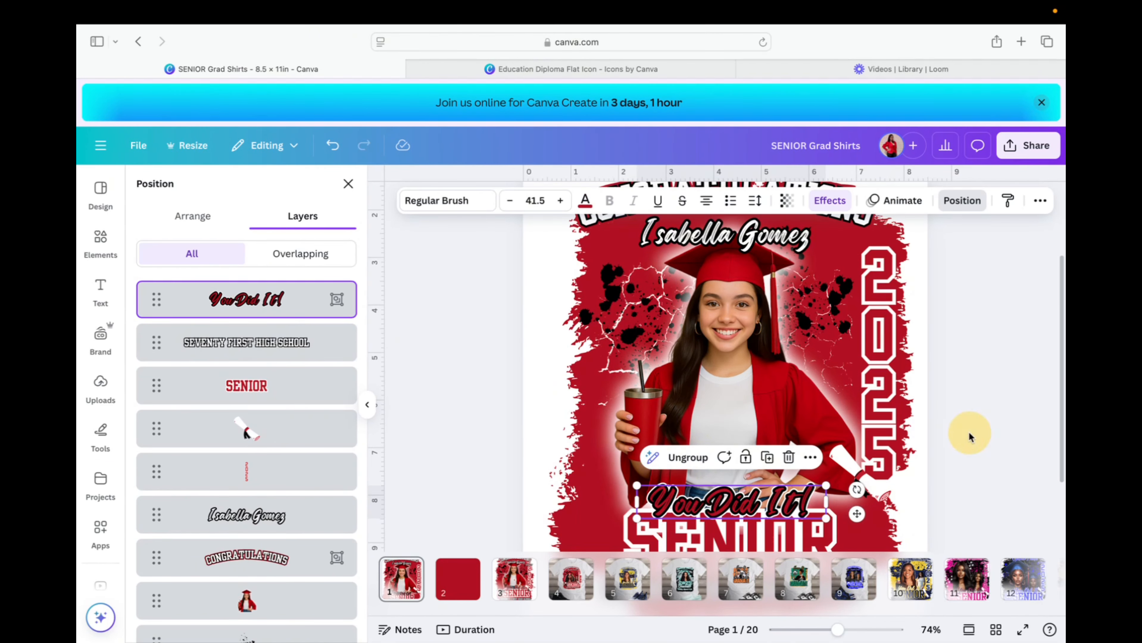
pyautogui.click(970, 436)
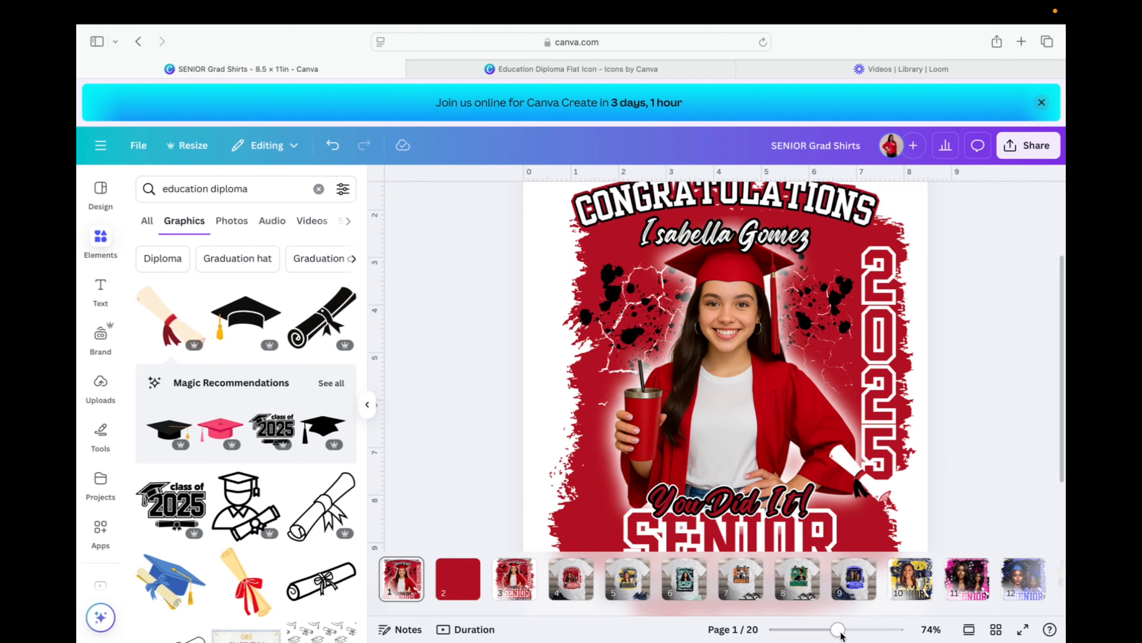
# Zoom out and compare page 1 with page 3's sample design.
pyautogui.moveTo(839, 631); pyautogui.dragTo(827, 631)
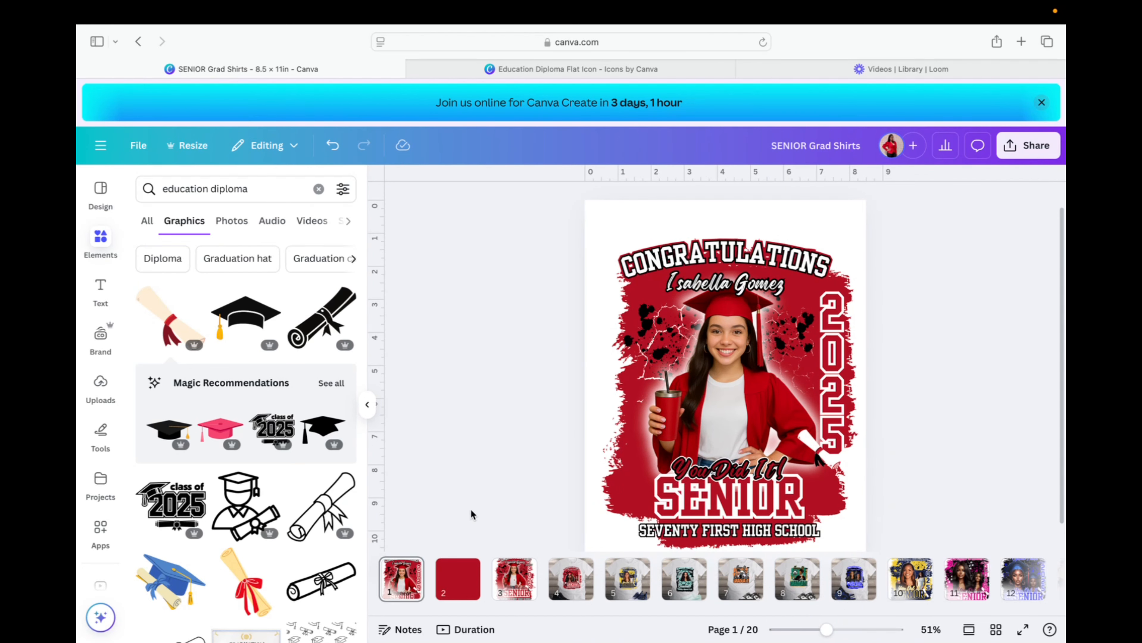
pyautogui.scroll(-1, 861, 500)
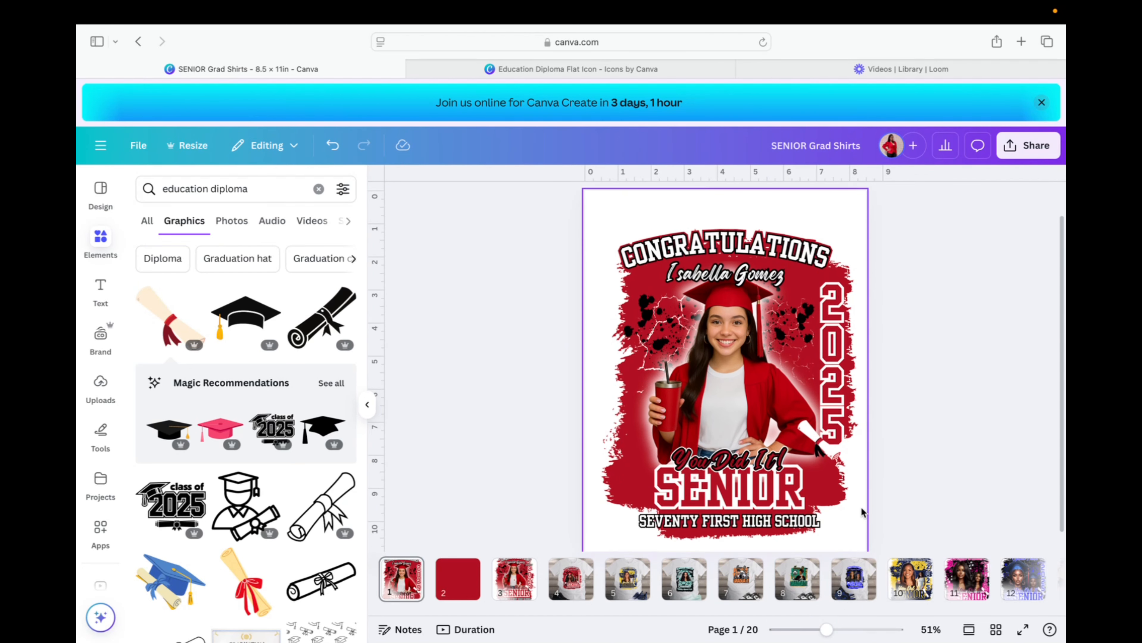
pyautogui.moveTo(826, 630); pyautogui.dragTo(819, 634)
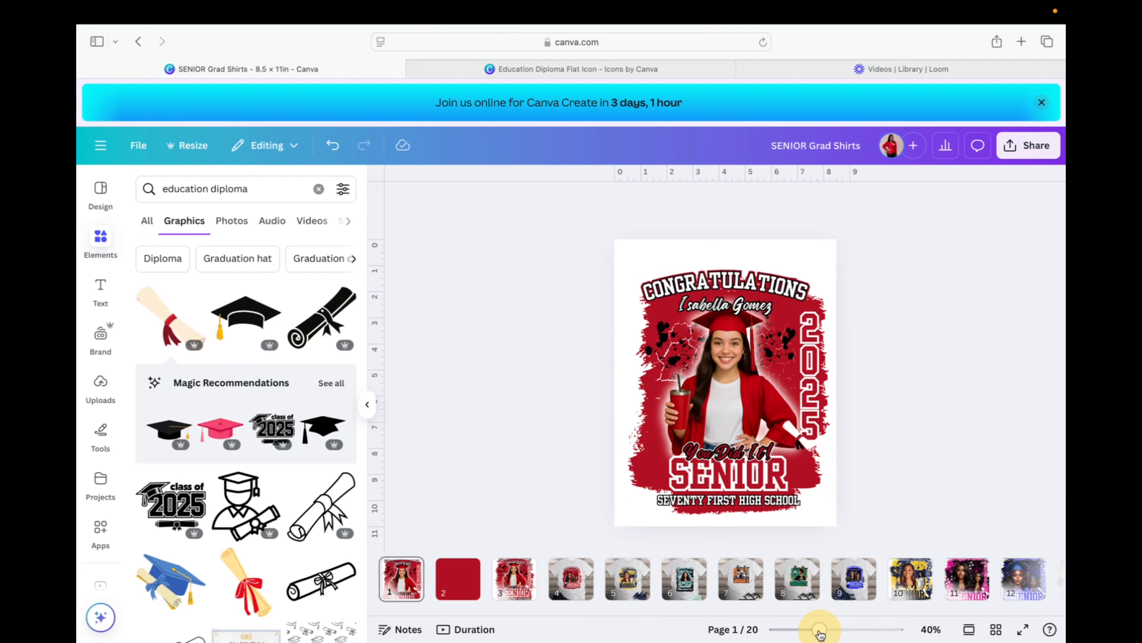
pyautogui.click(525, 584)
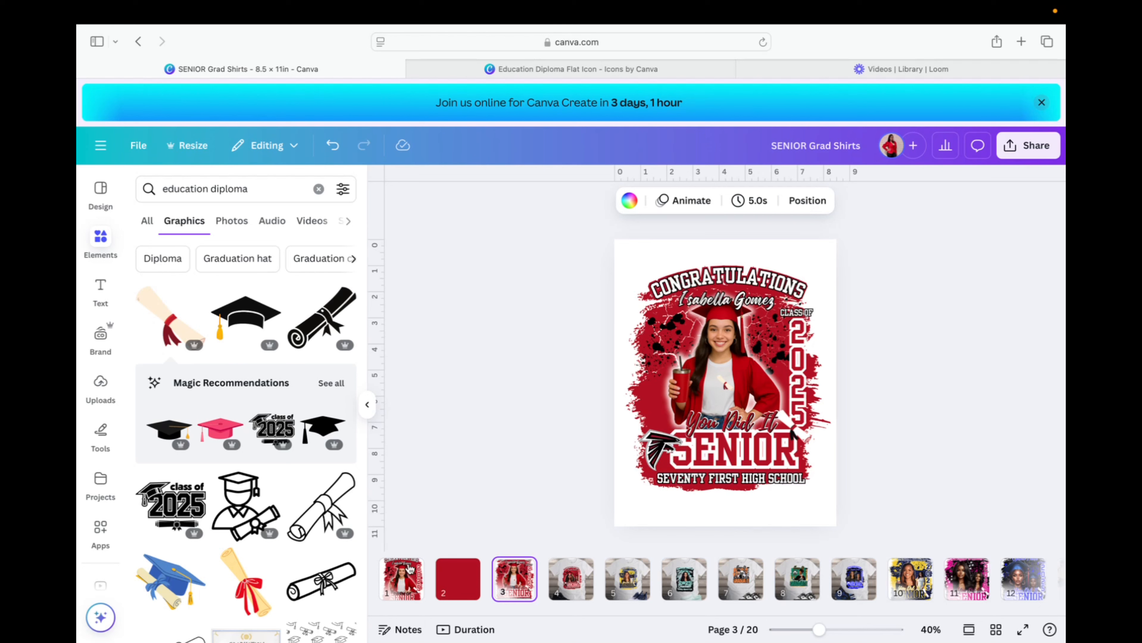
pyautogui.click(403, 576)
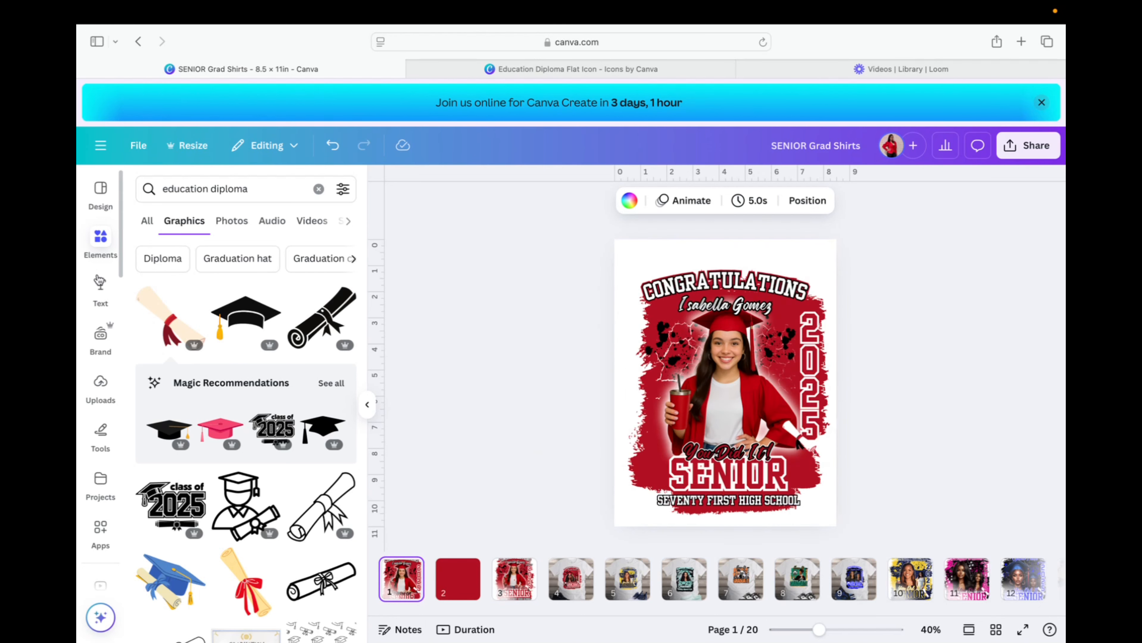
# Search the uploaded images for 'fal' to find the falcon logo.
pyautogui.click(101, 386)
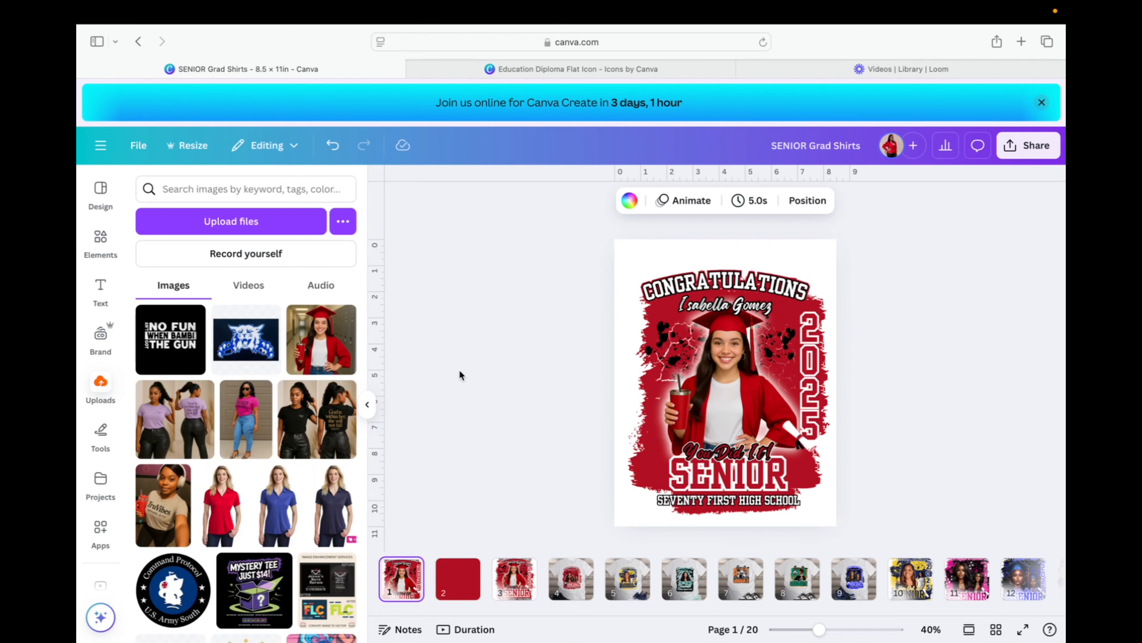
pyautogui.scroll(-1, 282, 441)
pyautogui.scroll(-10, 283, 441)
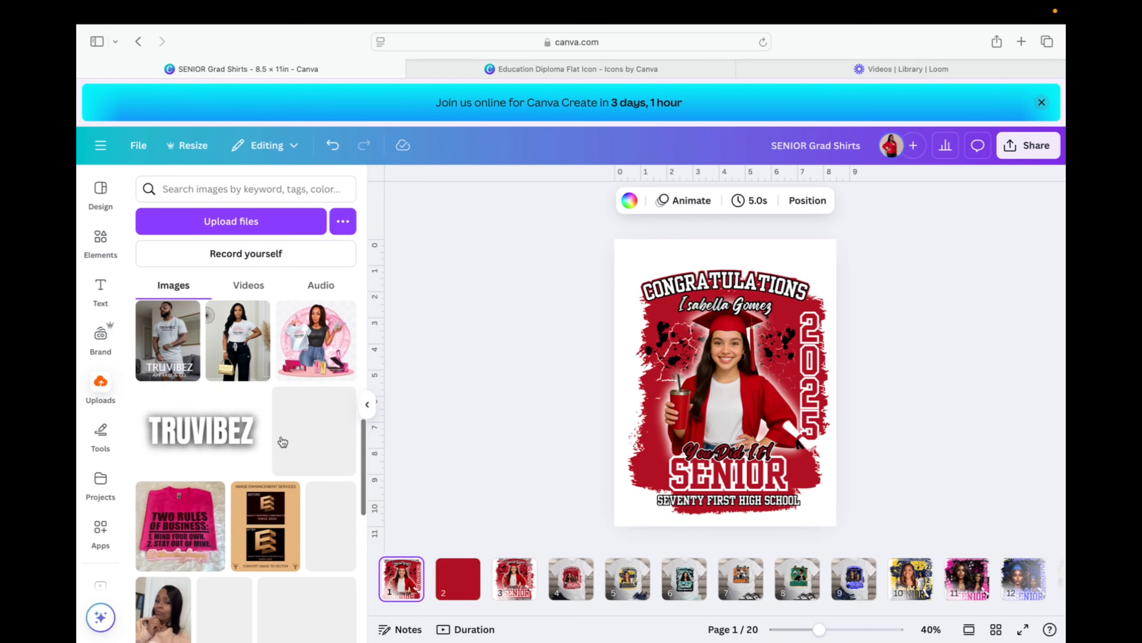
pyautogui.scroll(-10, 283, 441)
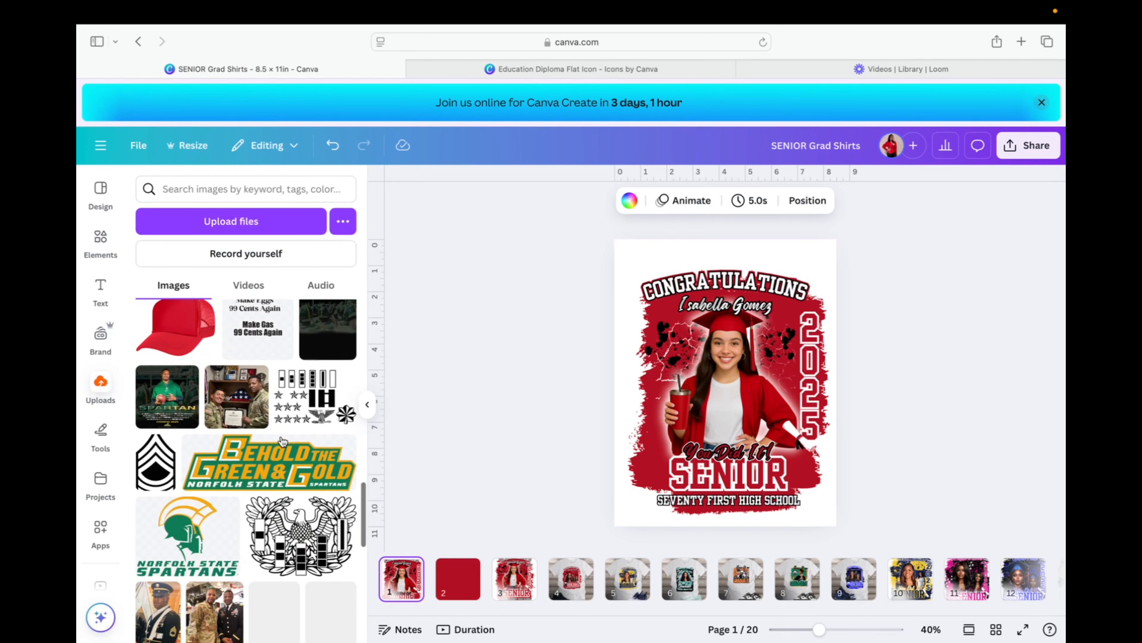
pyautogui.scroll(-10, 282, 442)
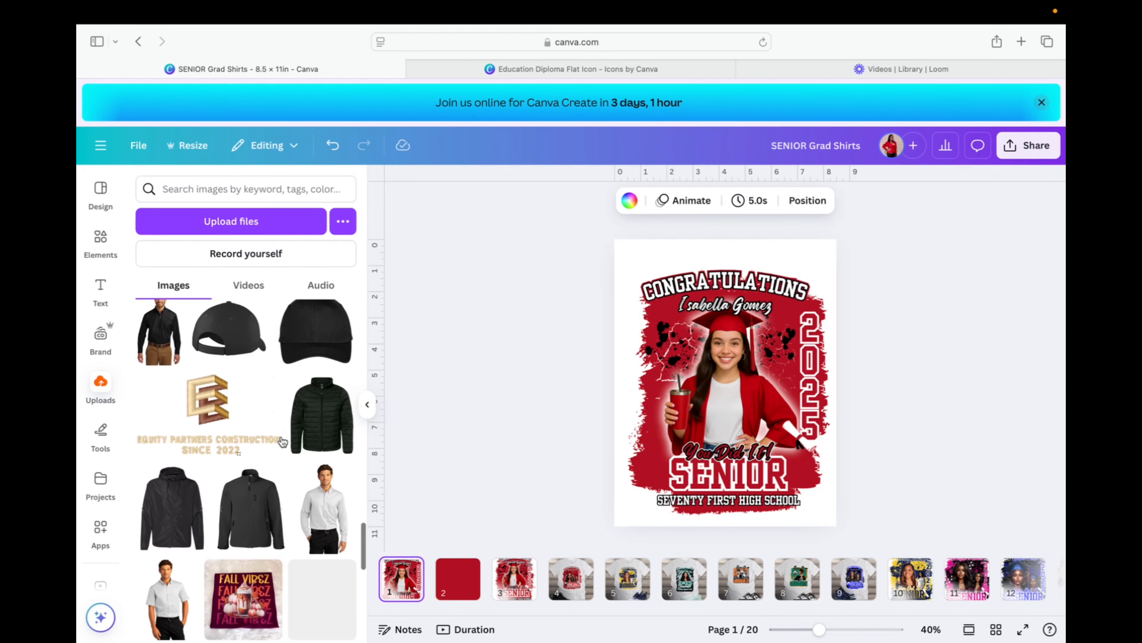
pyautogui.scroll(-10, 283, 441)
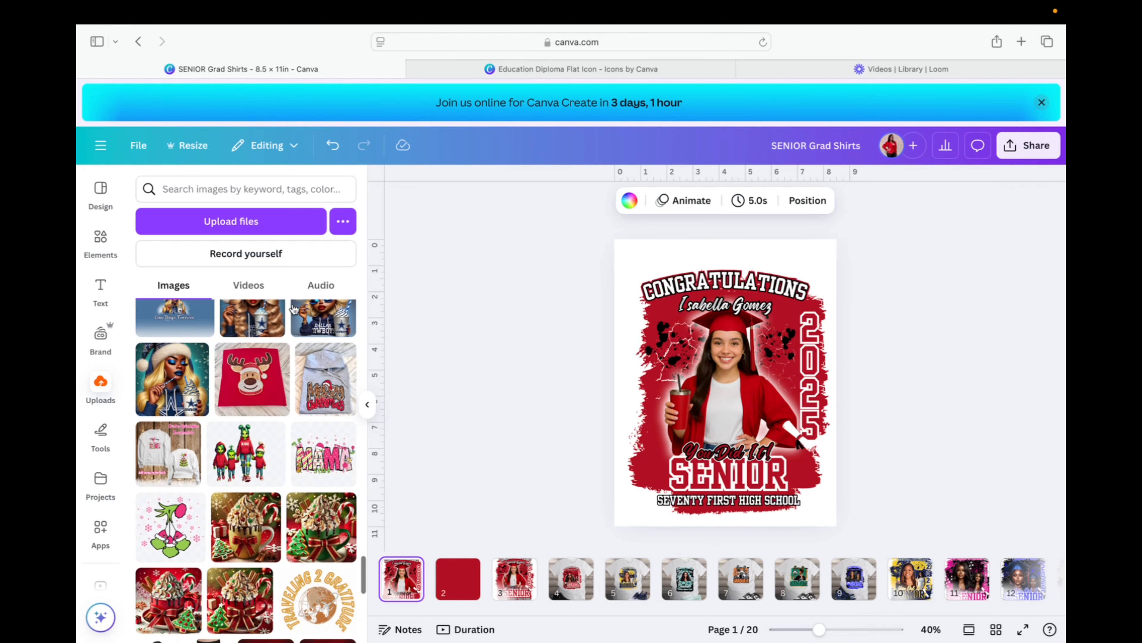
pyautogui.click(204, 193)
pyautogui.write('fald')
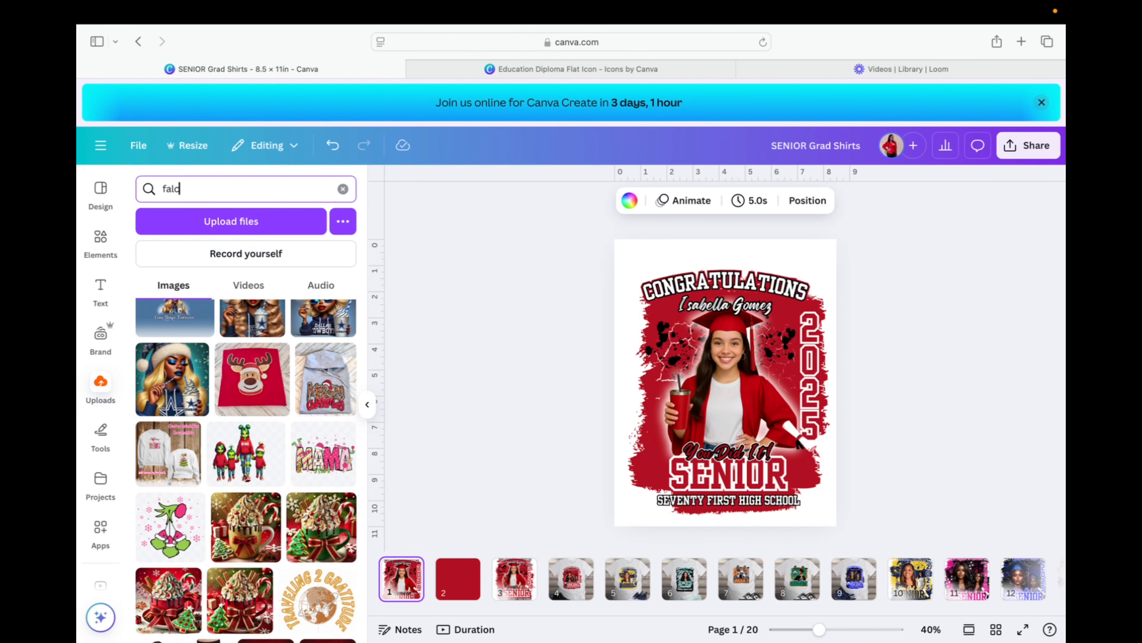
pyautogui.press('BackSpace')
pyautogui.press('Return')
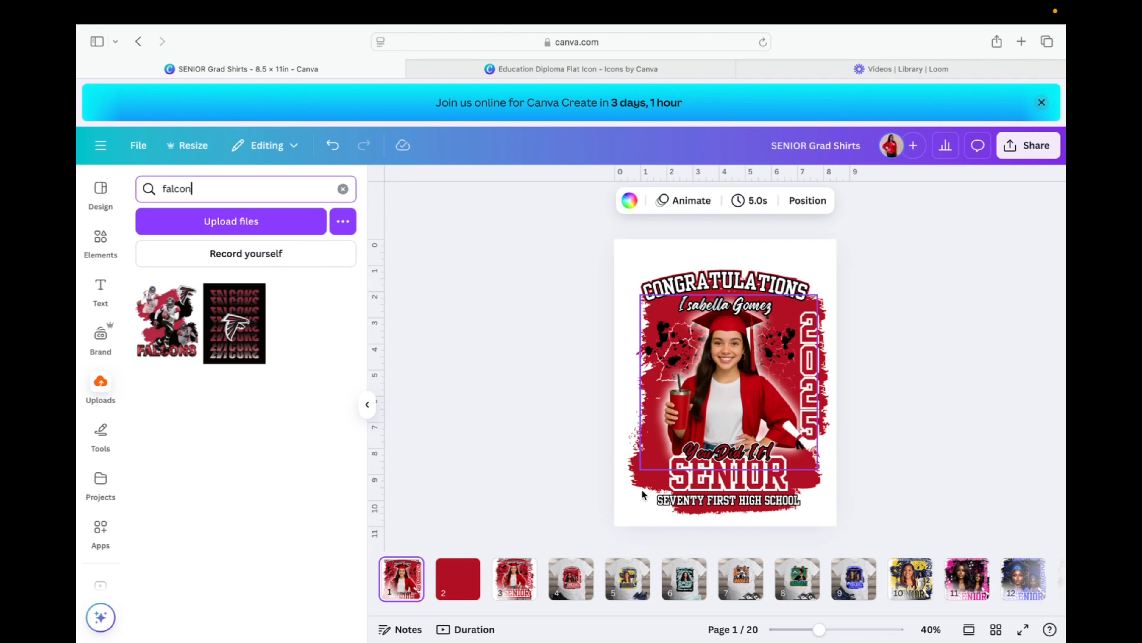
# Copy the falcon logo from page 3 and paste it on page 1 left of SENIOR.
pyautogui.click(514, 579)
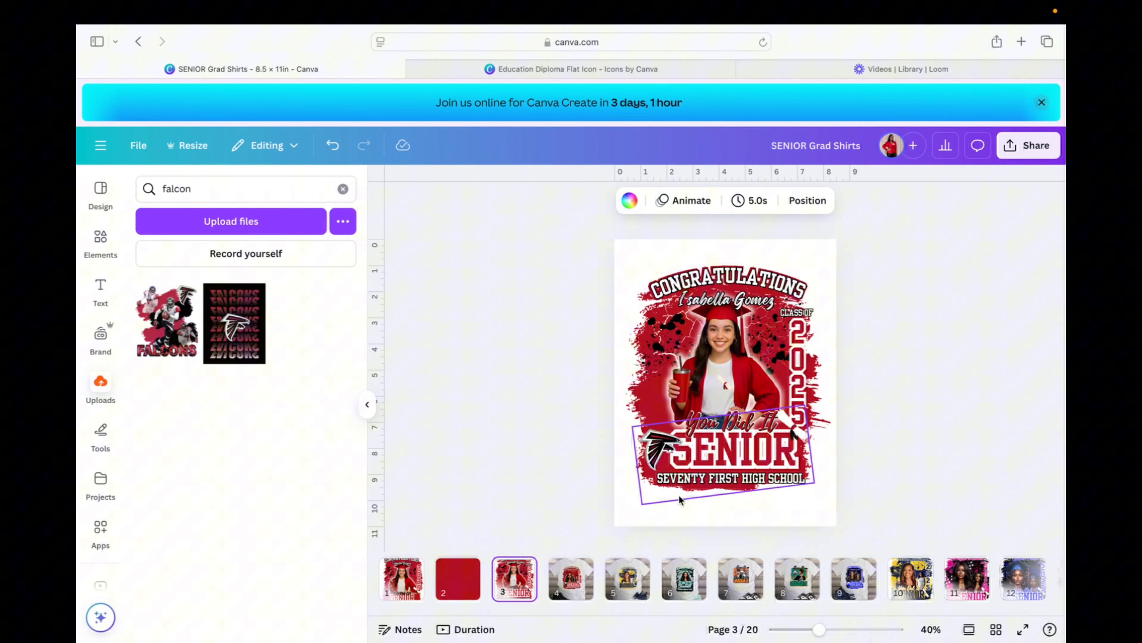
pyautogui.click(661, 449)
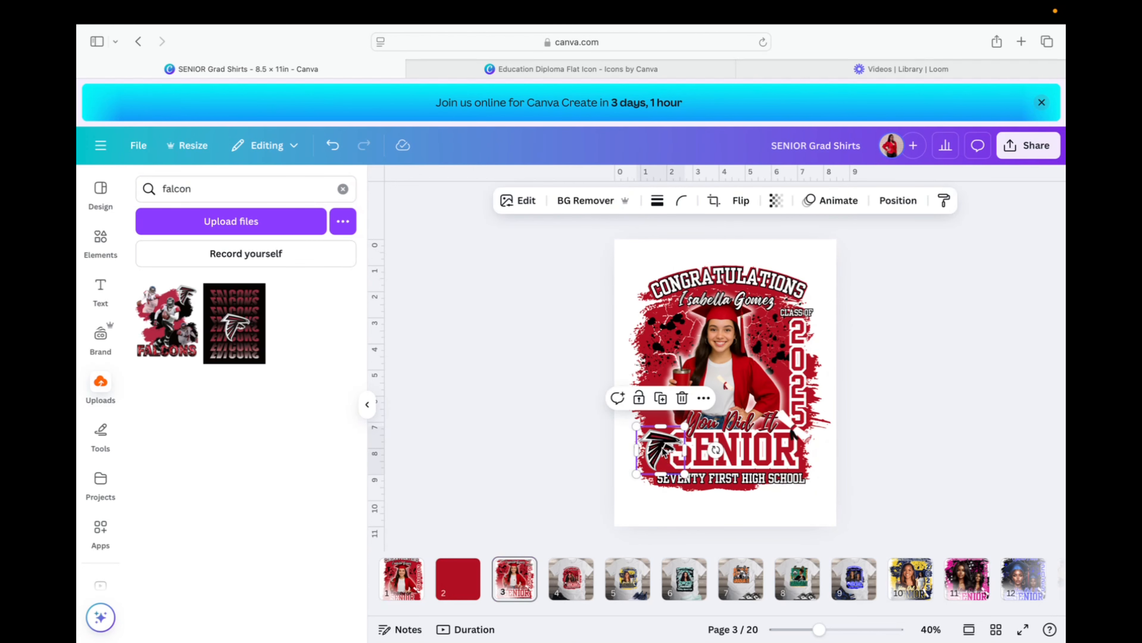
pyautogui.click(406, 577)
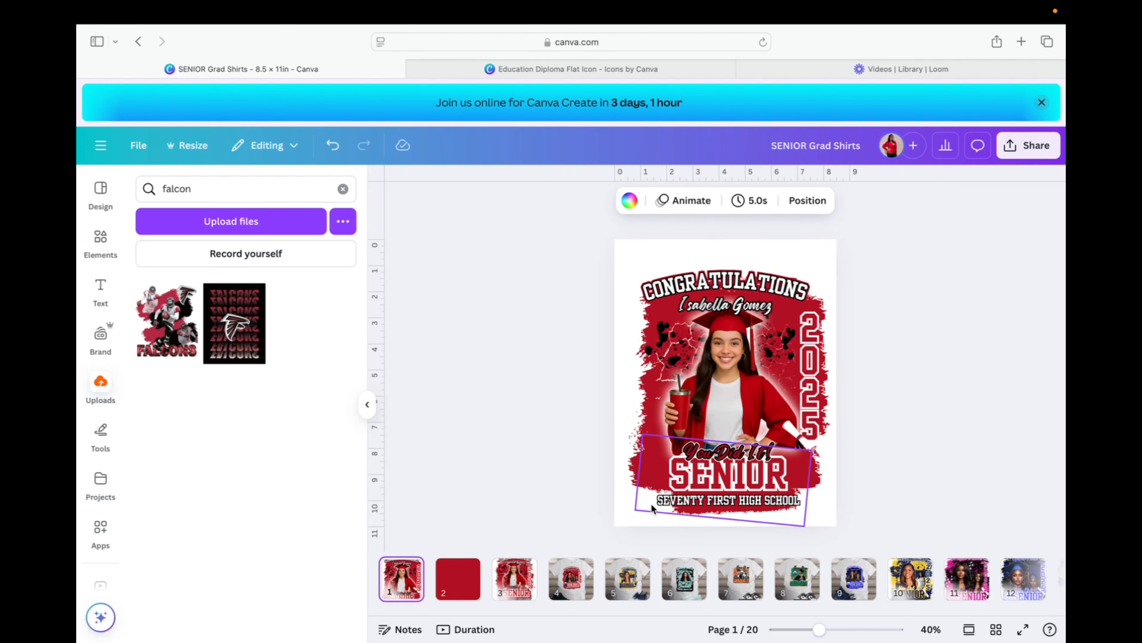
pyautogui.click(650, 502)
pyautogui.click(623, 515)
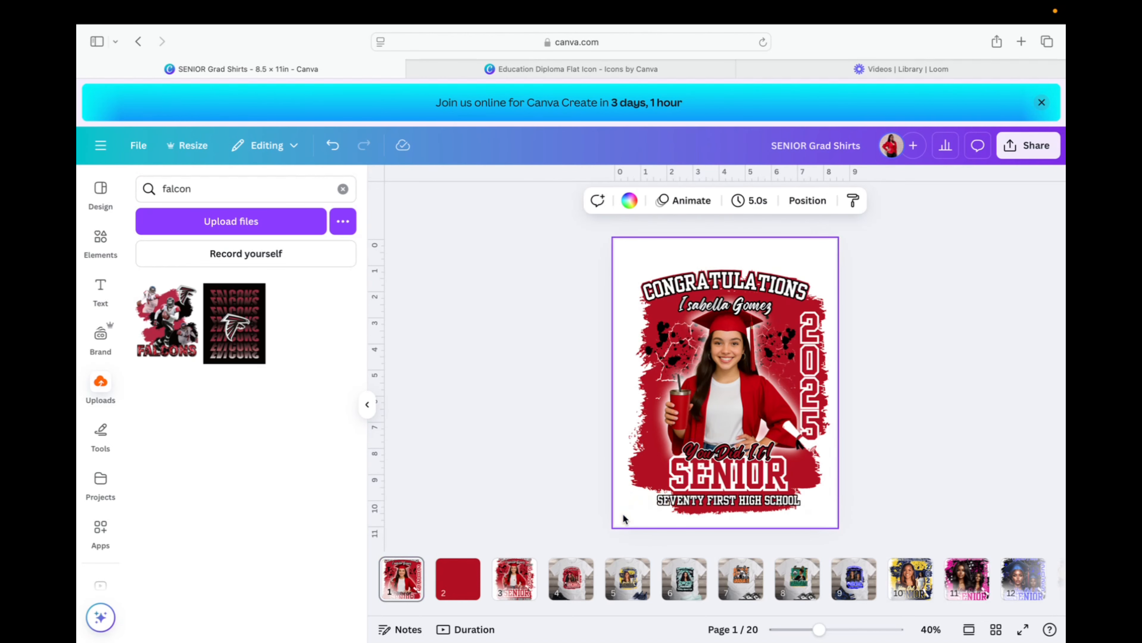
pyautogui.hotkey('ctrl', 'v')
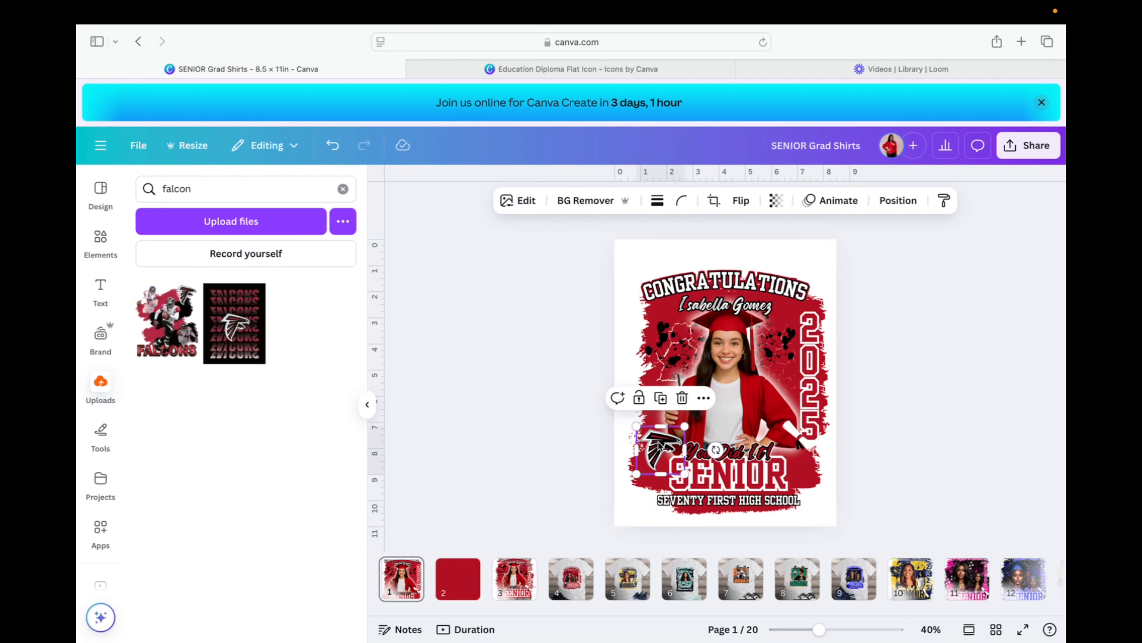
pyautogui.moveTo(657, 445); pyautogui.dragTo(653, 471)
pyautogui.click(980, 428)
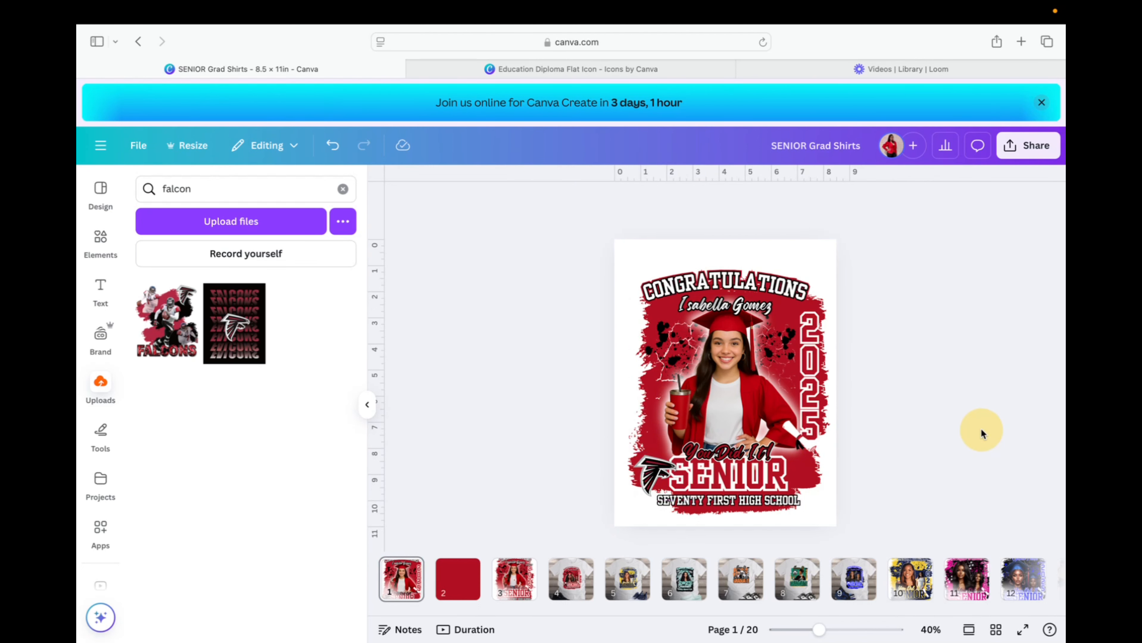
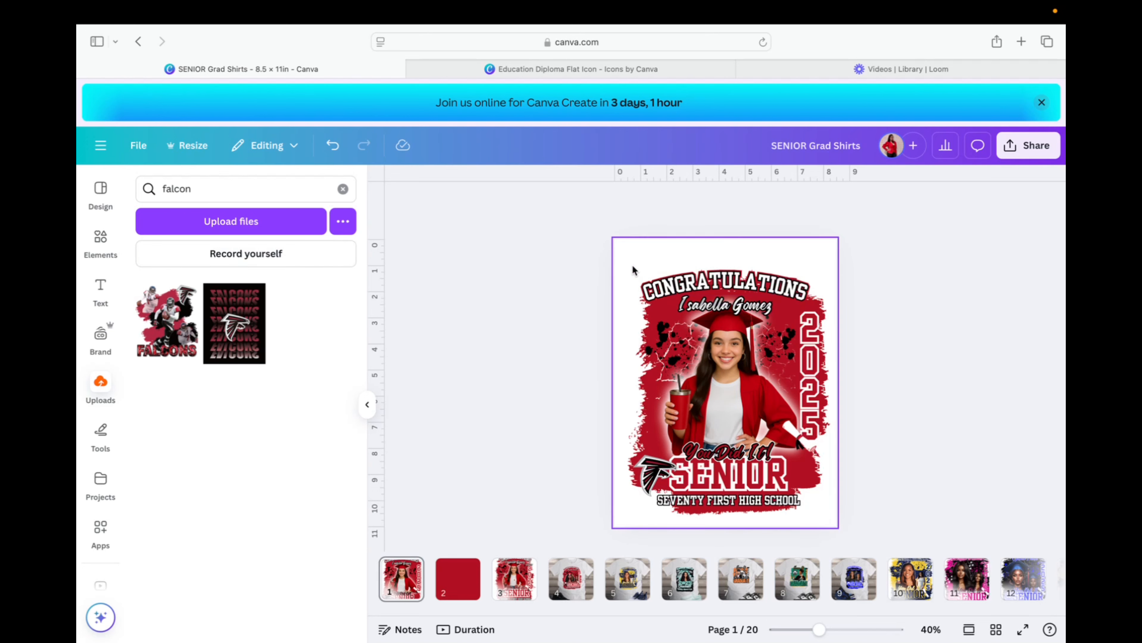
# Select every element of the page-1 grad design, including the falcon logo, using the Layers list and Cmd+A.
pyautogui.moveTo(598, 257); pyautogui.dragTo(879, 527)
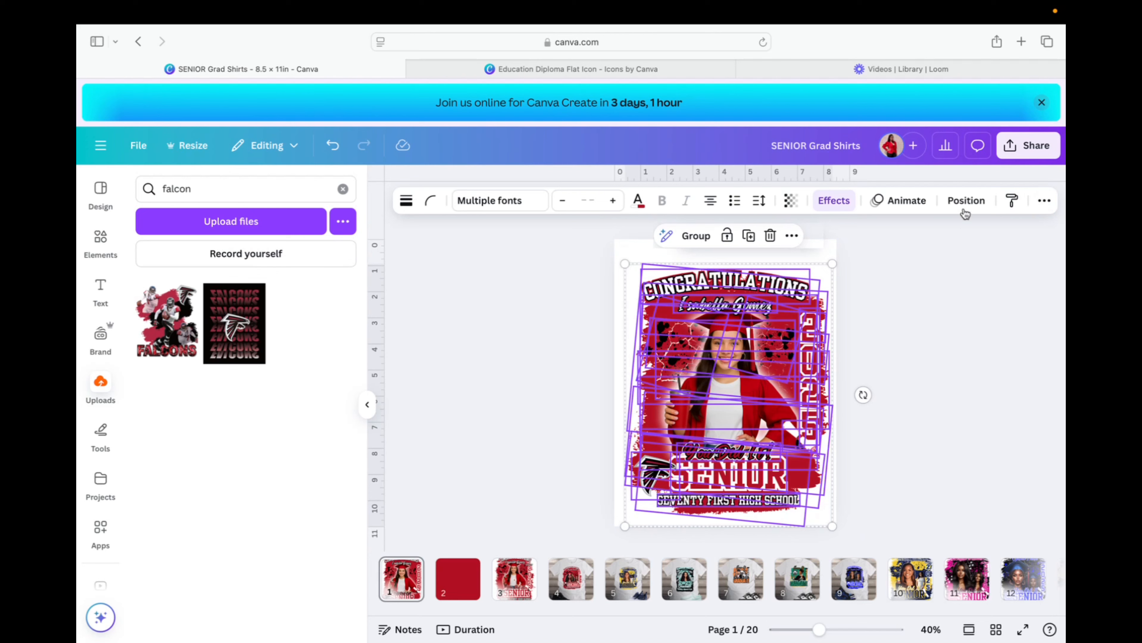
pyautogui.click(972, 202)
pyautogui.scroll(-10, 309, 444)
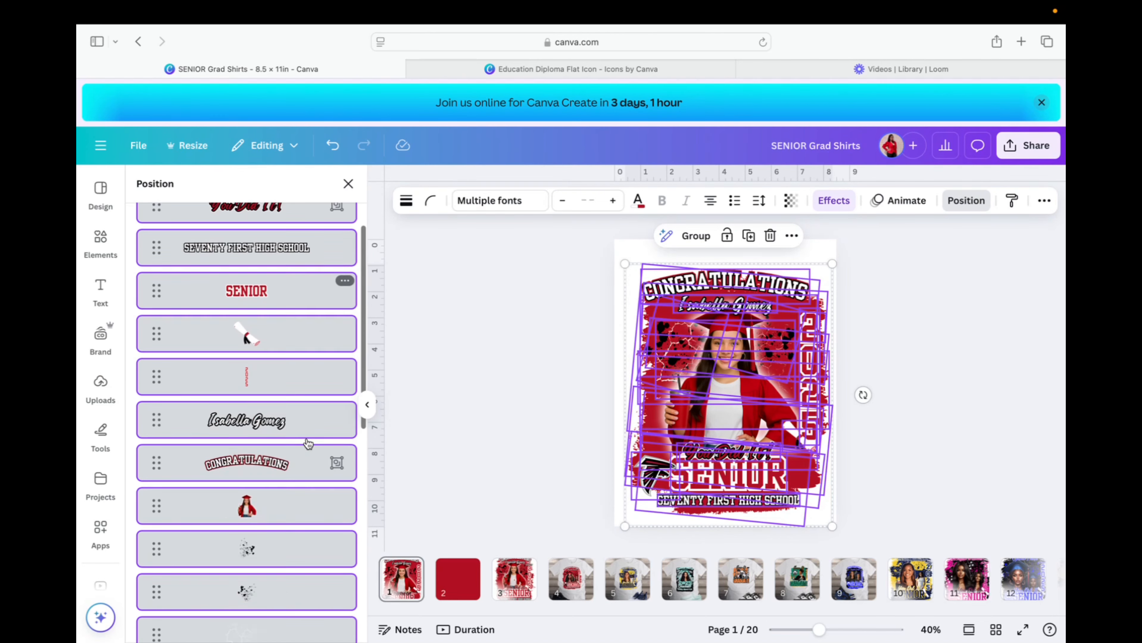
pyautogui.scroll(5, 309, 444)
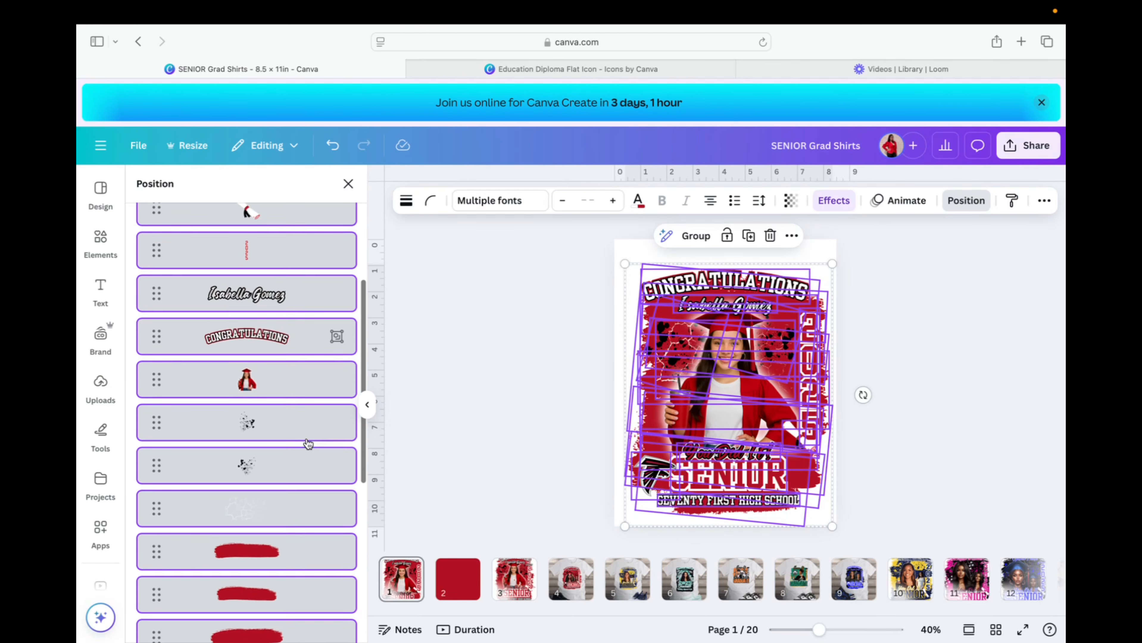
pyautogui.click(301, 520)
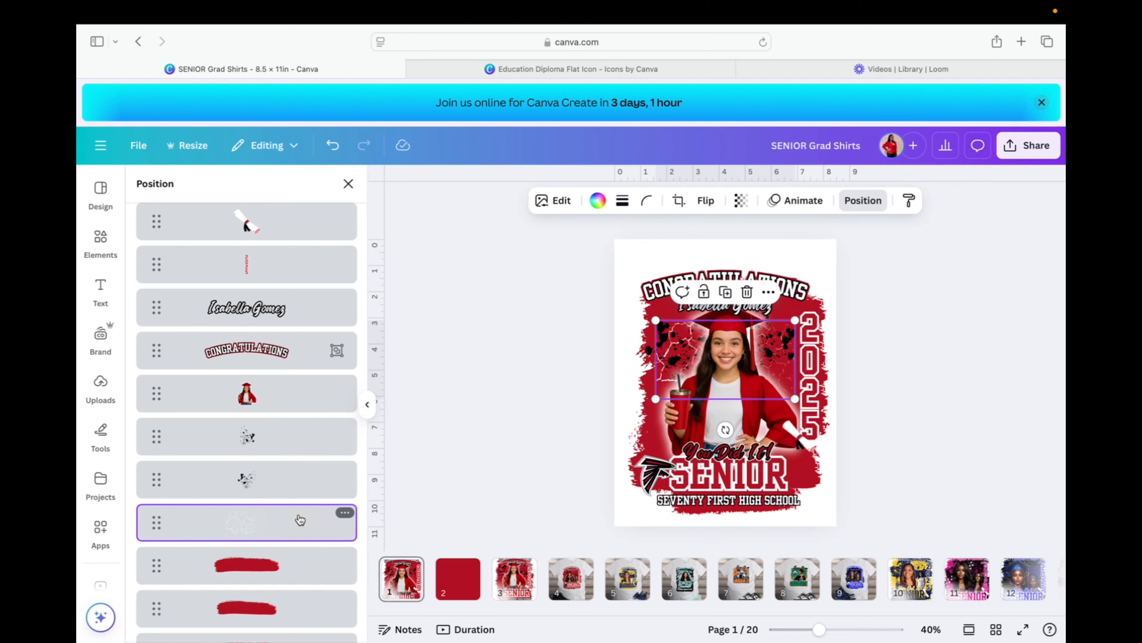
pyautogui.scroll(5, 300, 520)
pyautogui.click(308, 310)
pyautogui.press('super+a')
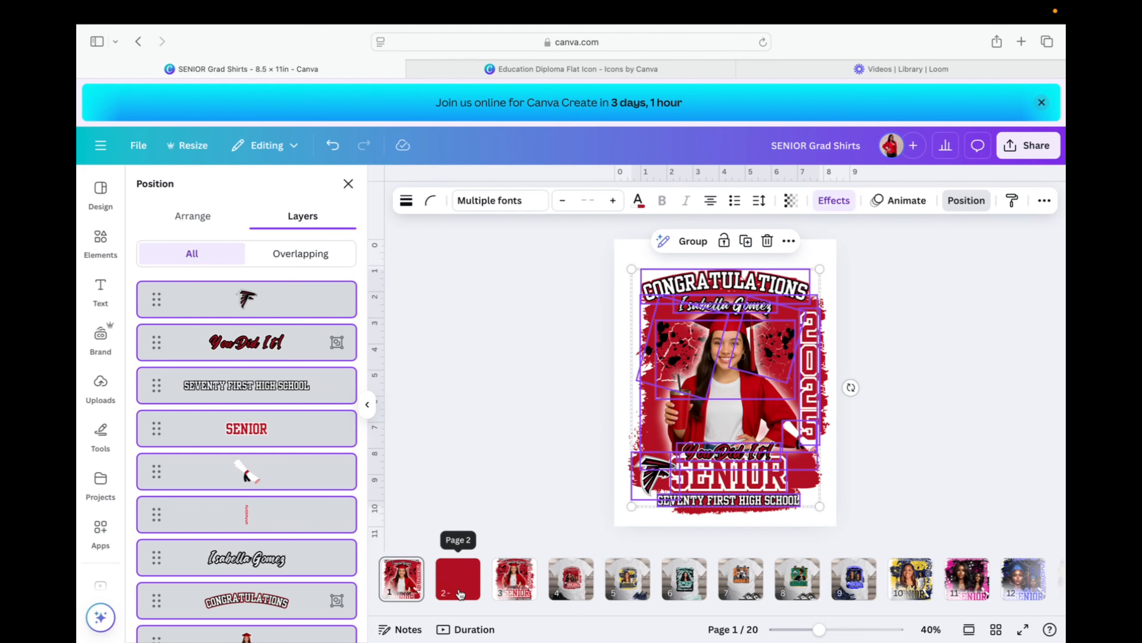
# Paste the copied grad design onto plain red page 2 and nudge it slightly upward.
pyautogui.click(459, 594)
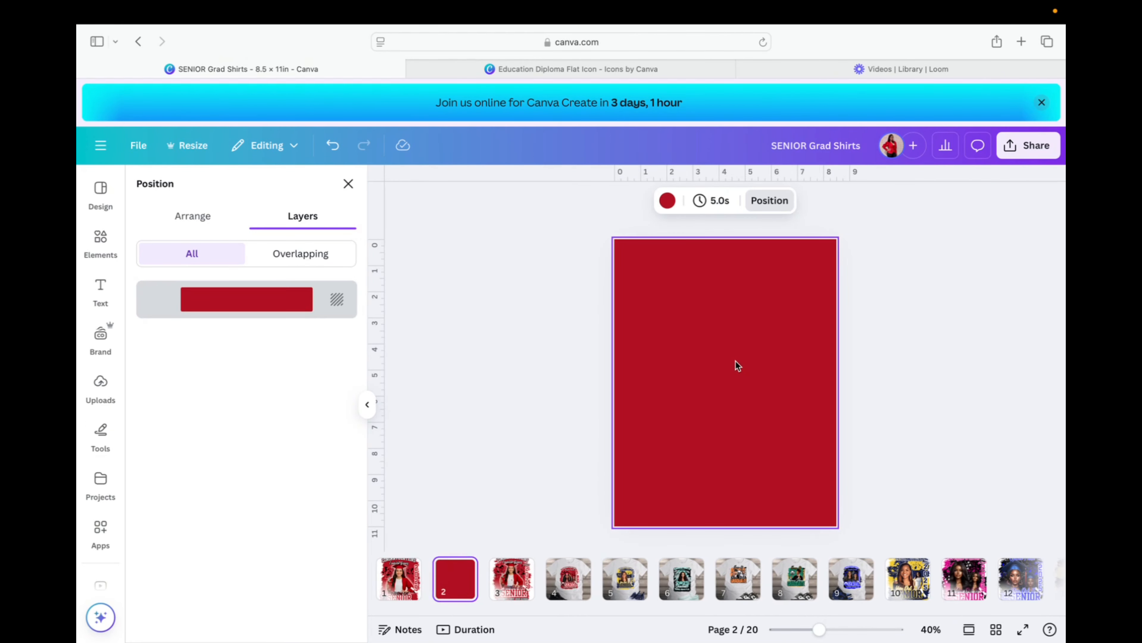
pyautogui.press('super+v')
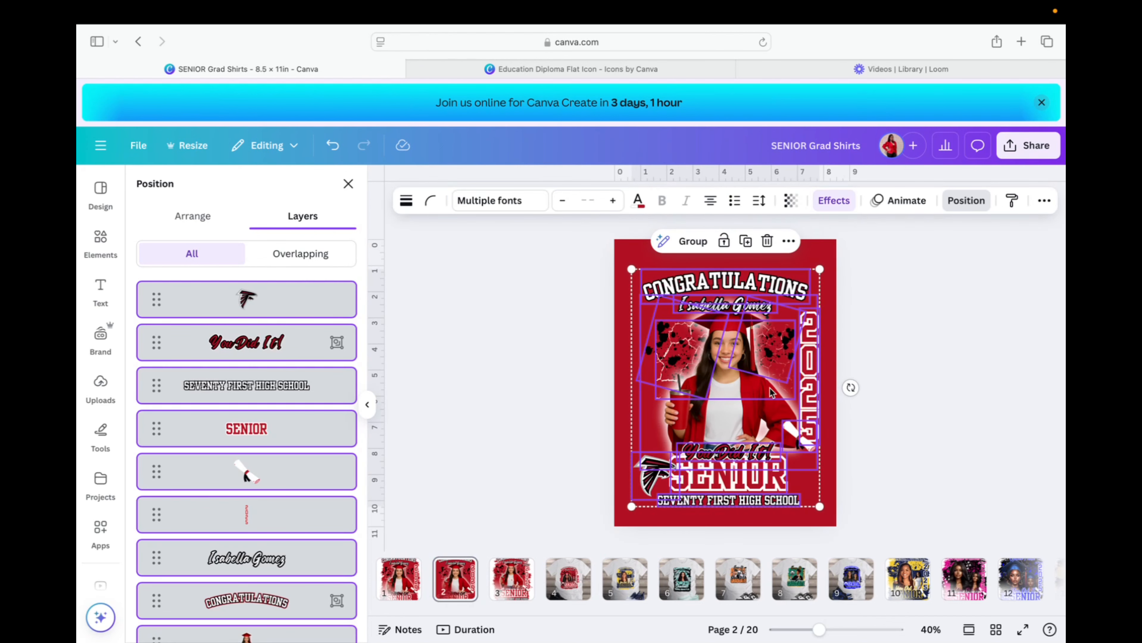
pyautogui.moveTo(742, 393); pyautogui.dragTo(743, 388)
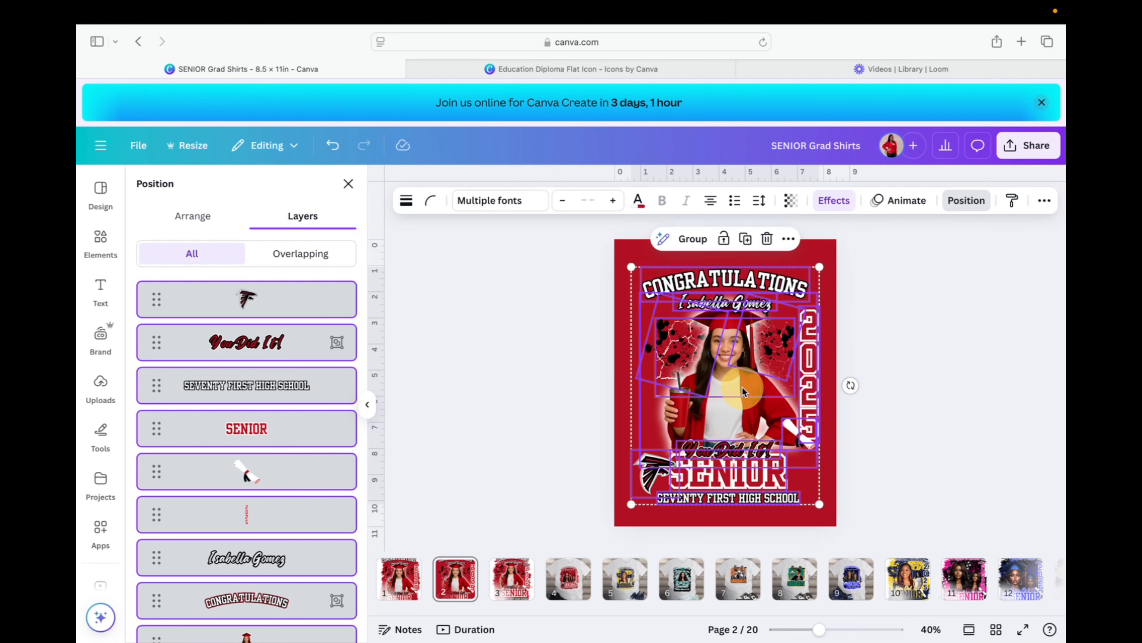
pyautogui.click(886, 385)
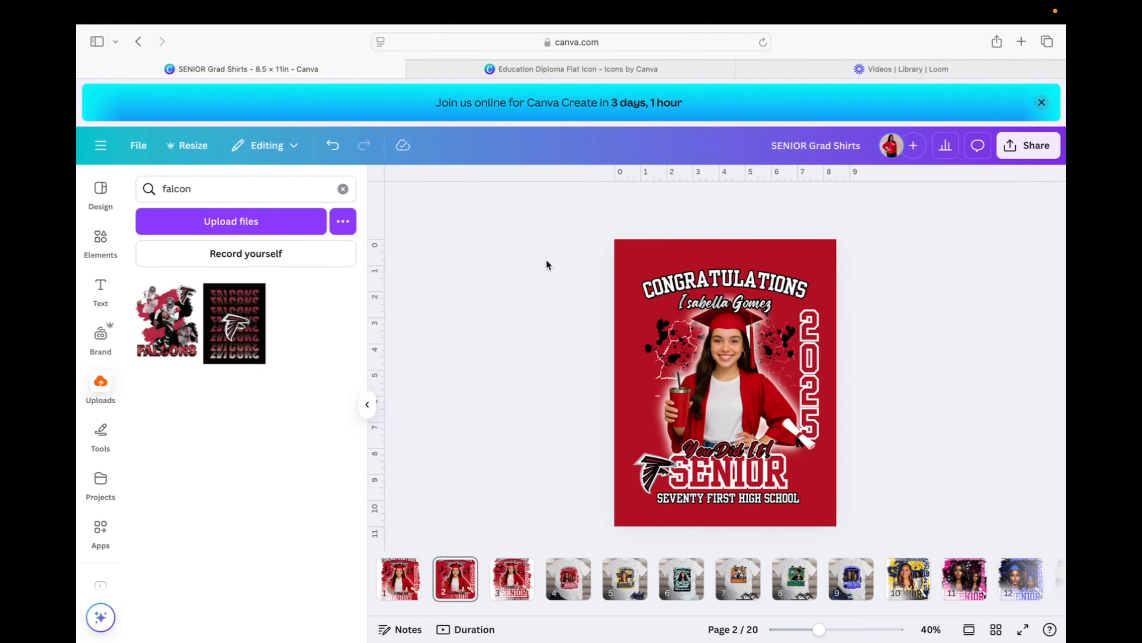
# Group all the pasted design elements on page 2 and shift the group toward centre.
pyautogui.moveTo(557, 248); pyautogui.dragTo(903, 569)
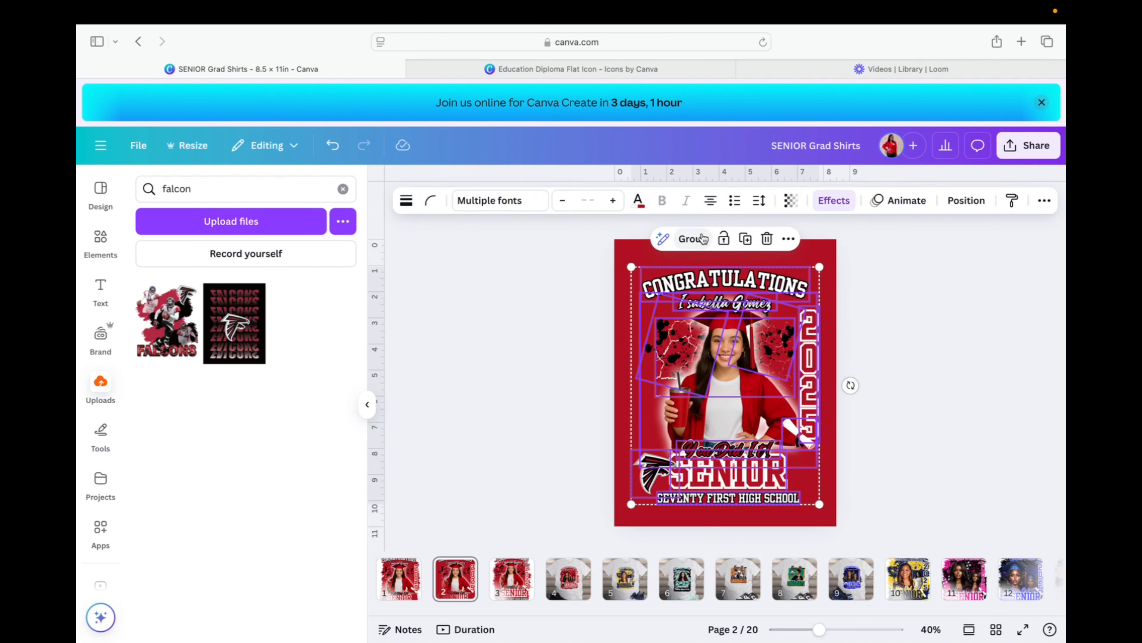
pyautogui.click(695, 241)
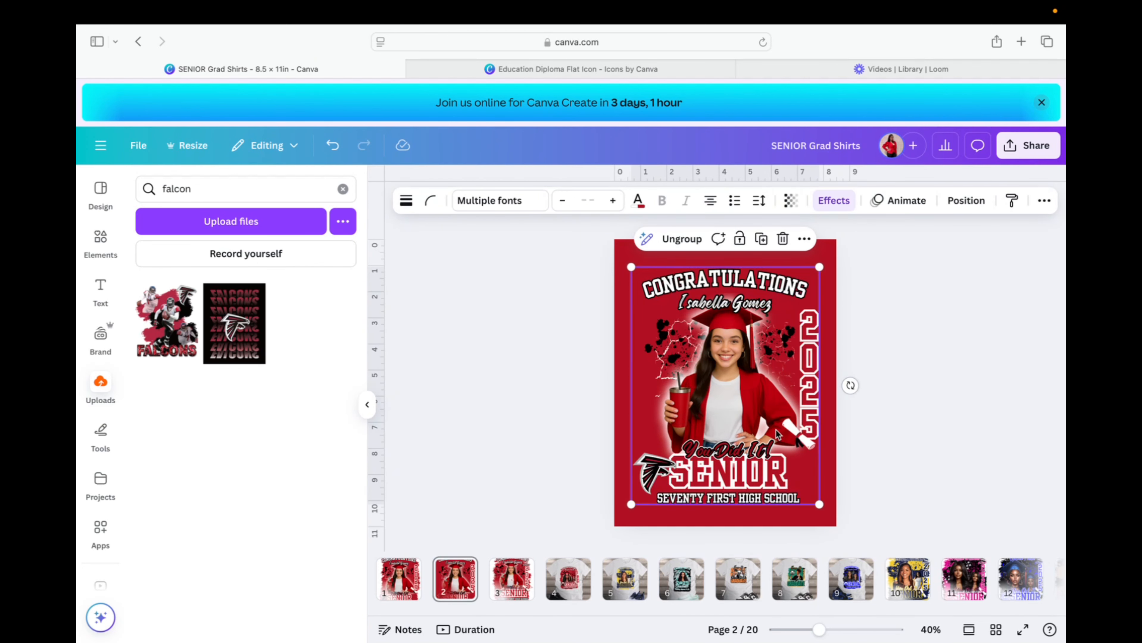
pyautogui.moveTo(777, 431); pyautogui.dragTo(777, 428)
pyautogui.click(950, 428)
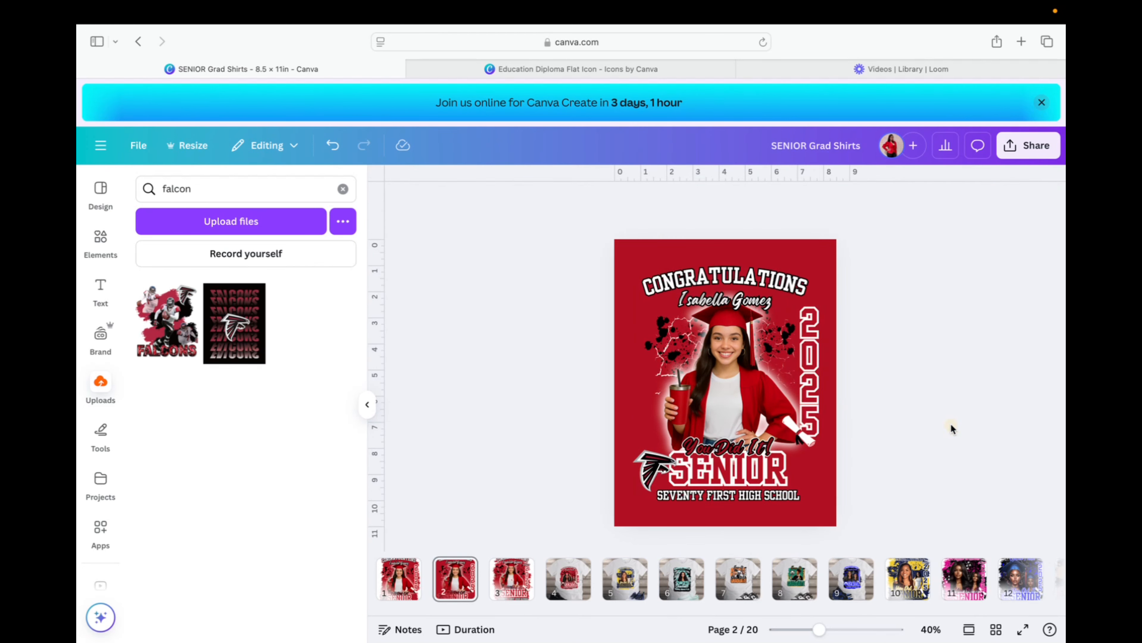
pyautogui.click(763, 405)
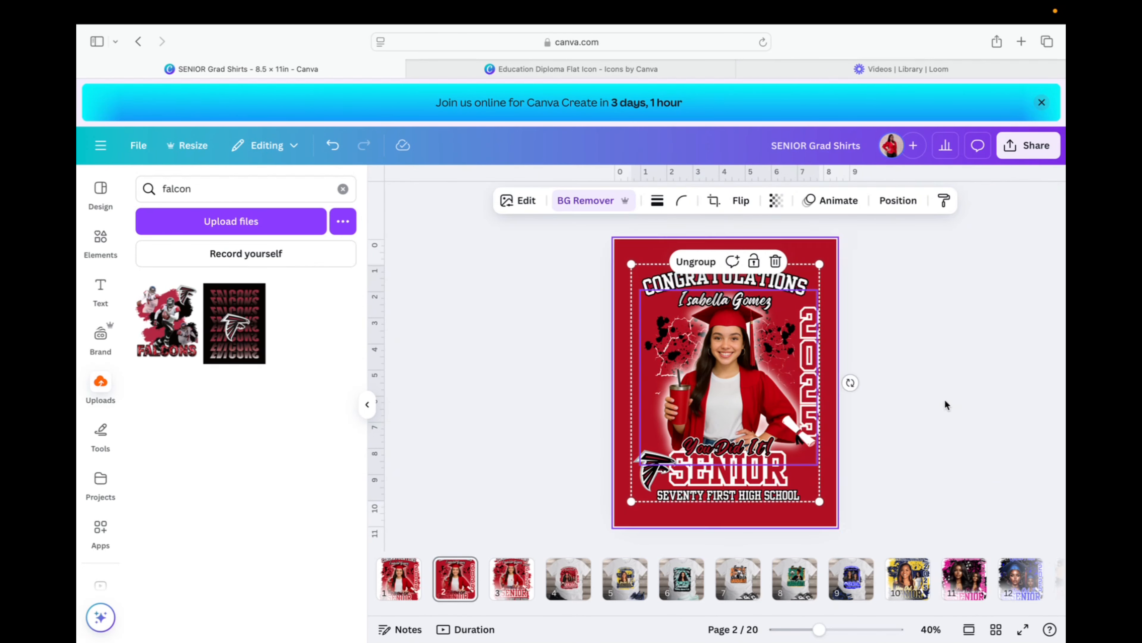
pyautogui.click(1020, 407)
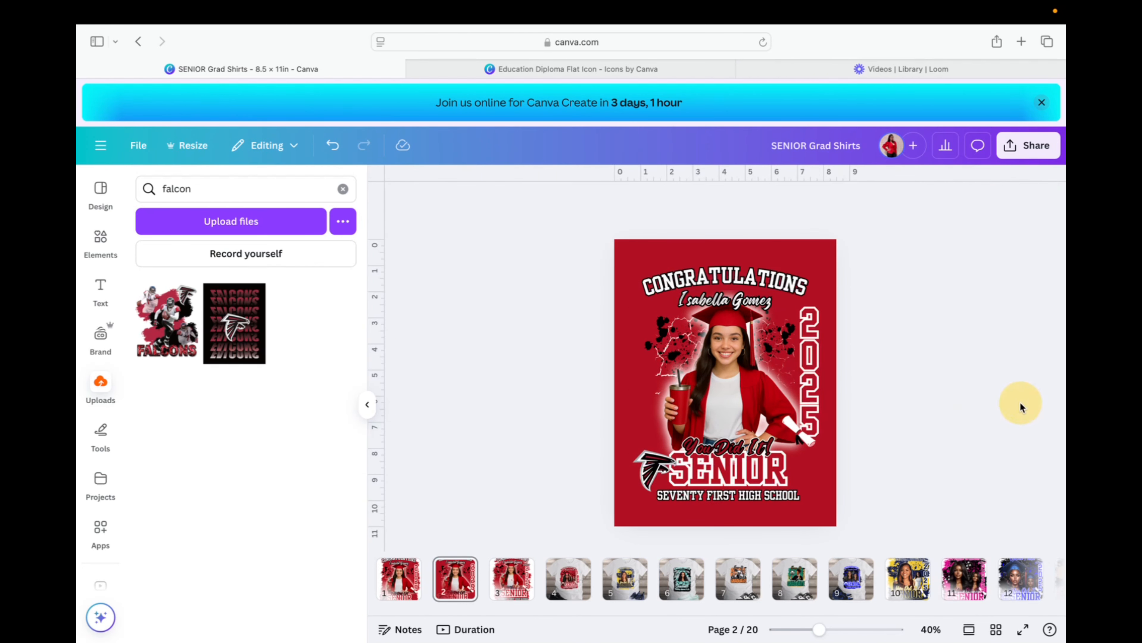
# Shrink the grouped design to about 6.4 × 8.1 and centre it on the red page.
pyautogui.click(764, 411)
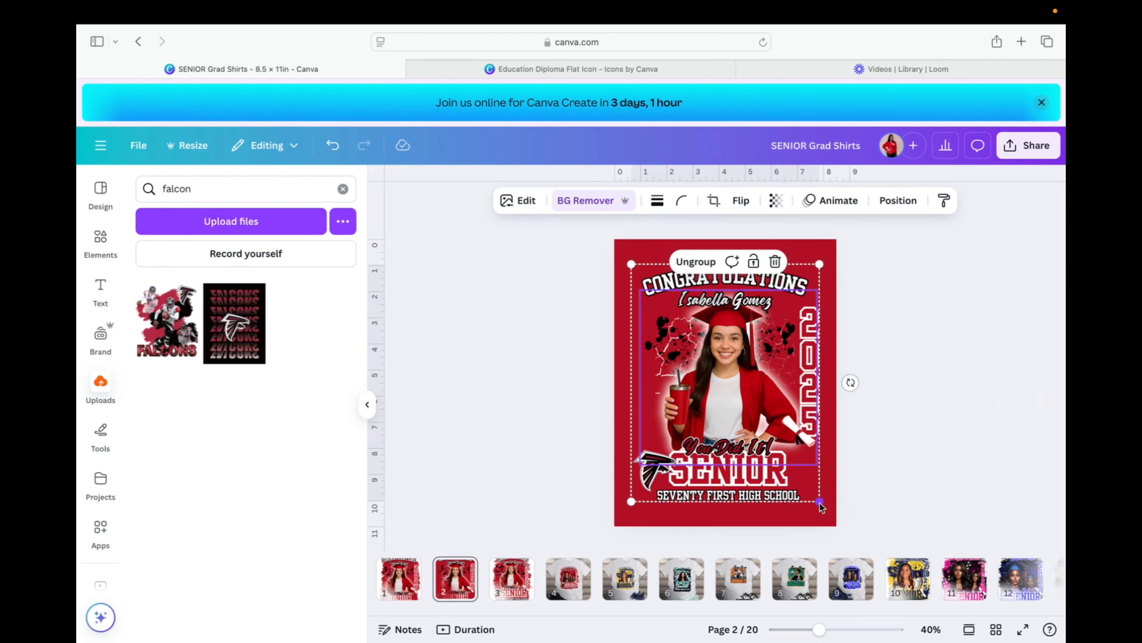
pyautogui.moveTo(819, 503); pyautogui.dragTo(792, 462)
pyautogui.moveTo(735, 381); pyautogui.dragTo(751, 404)
pyautogui.click(952, 406)
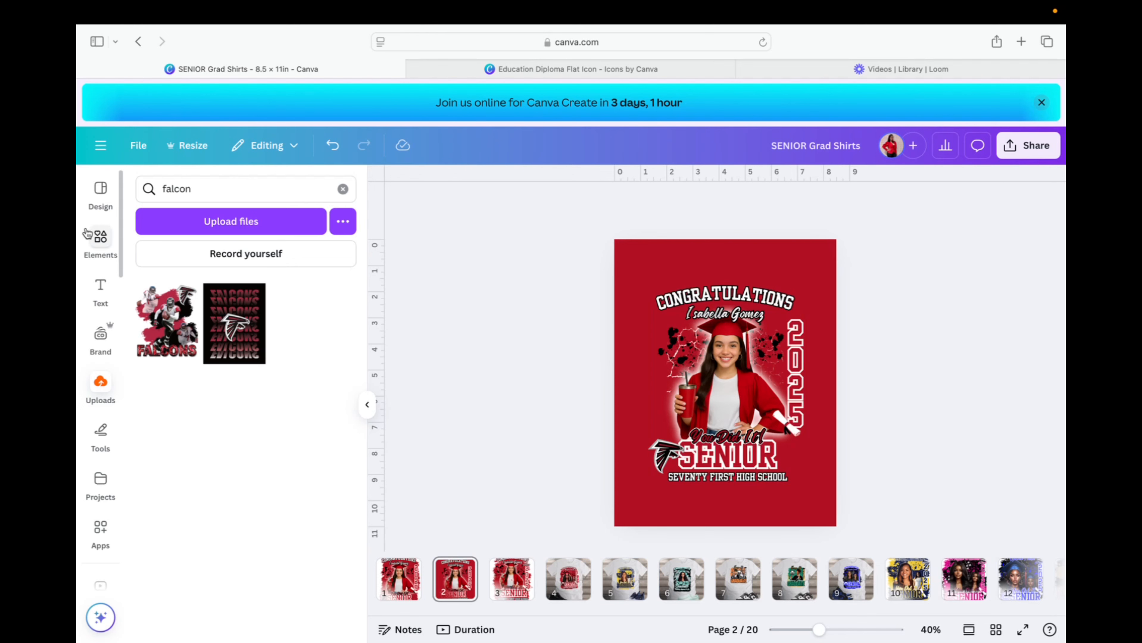
# Shrink the page-2 design further to about 5.5 × 7, recentre it, and open Share.
pyautogui.click(101, 388)
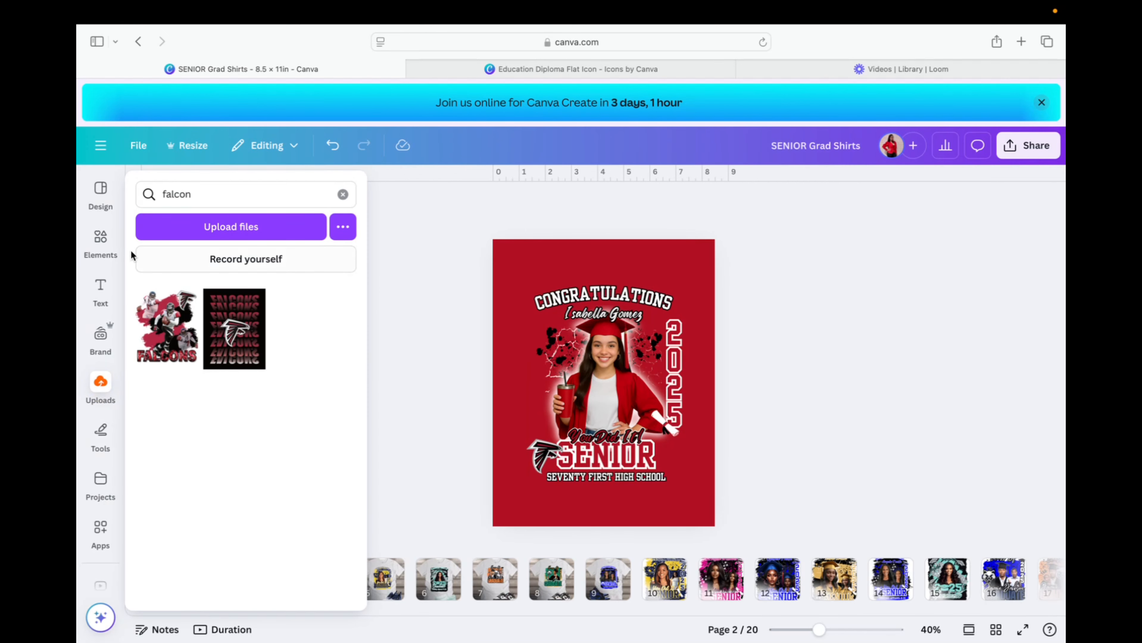
pyautogui.click(104, 202)
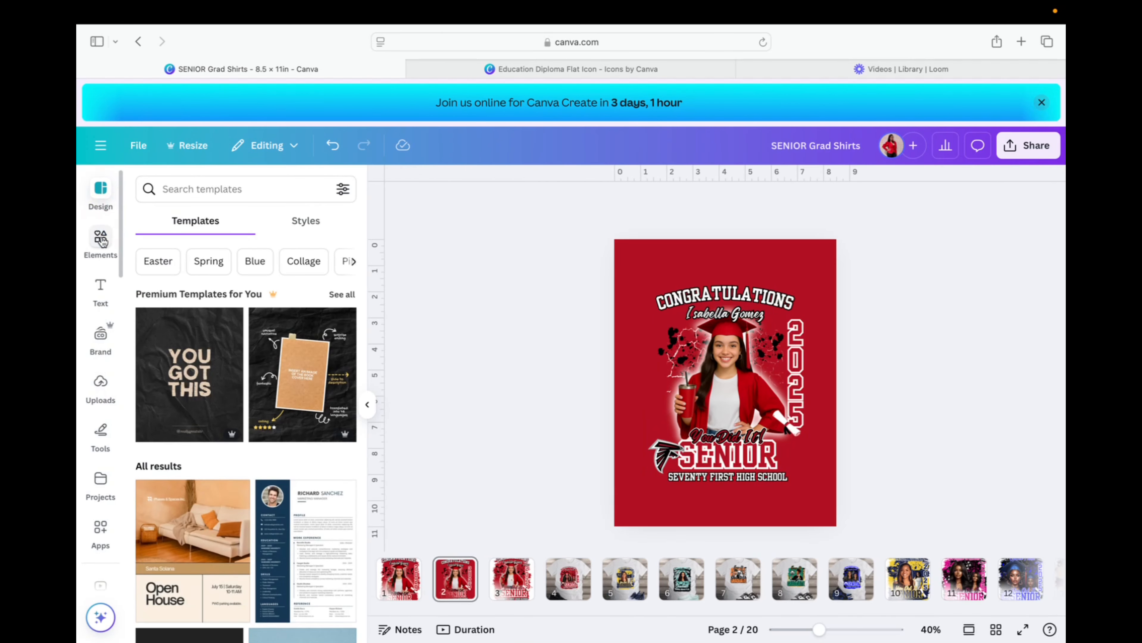
pyautogui.click(751, 385)
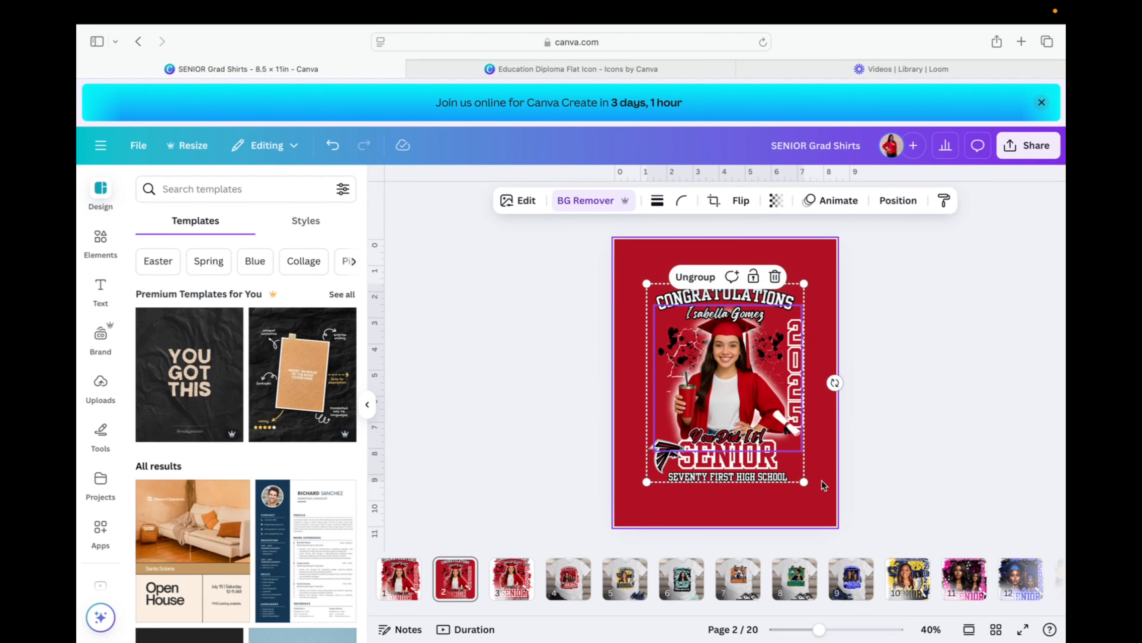
pyautogui.click(952, 435)
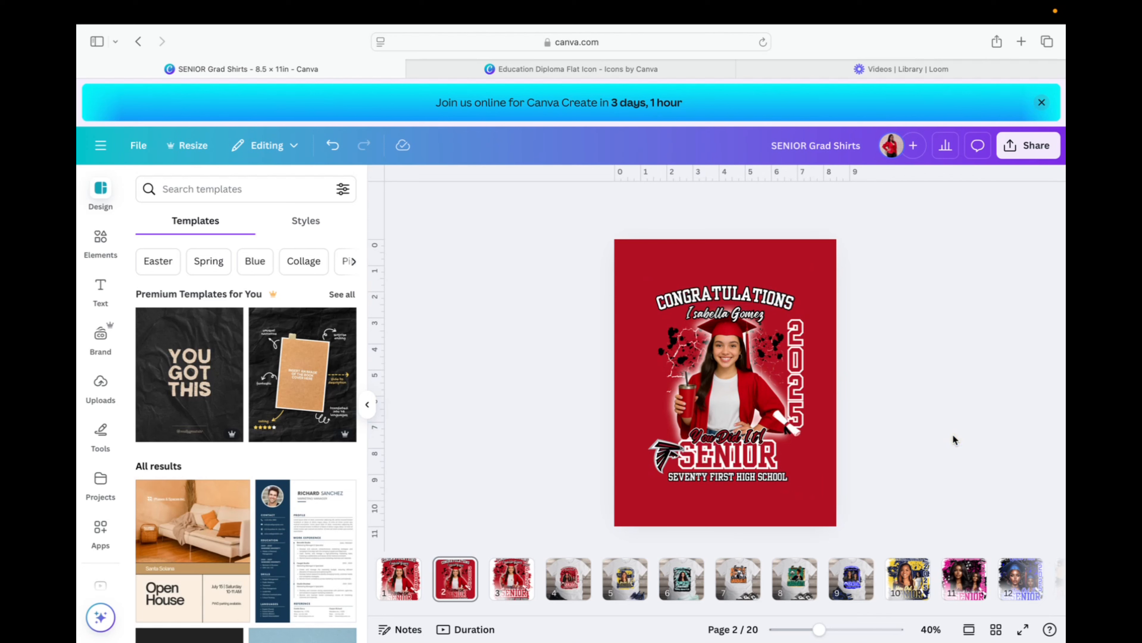
pyautogui.click(738, 378)
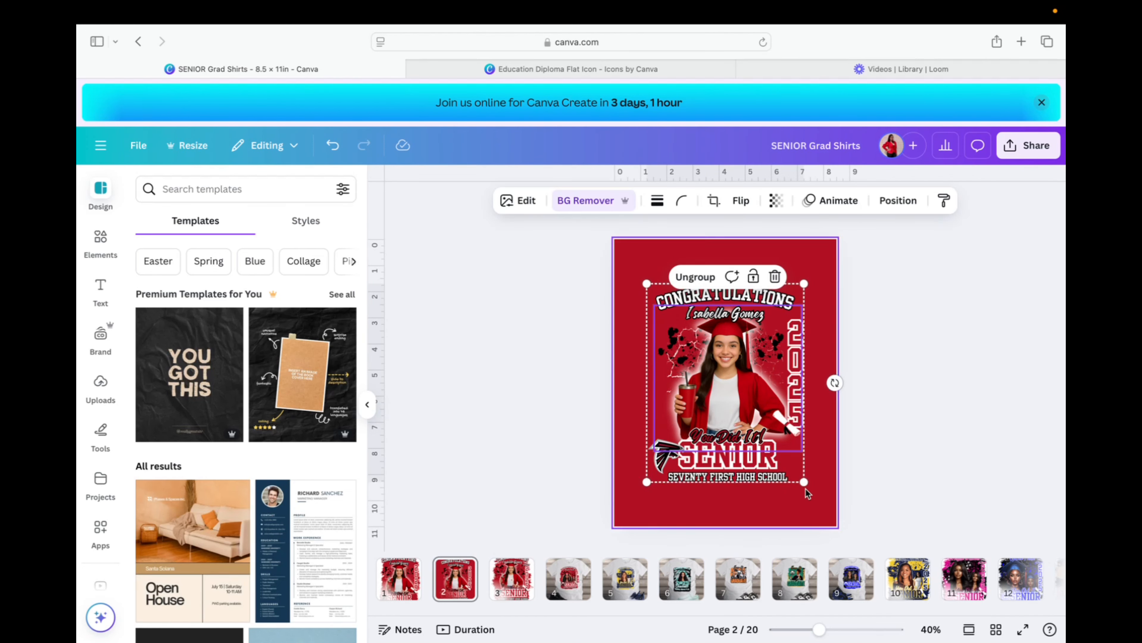
pyautogui.moveTo(804, 483); pyautogui.dragTo(794, 463)
pyautogui.moveTo(724, 392); pyautogui.dragTo(731, 401)
pyautogui.click(952, 399)
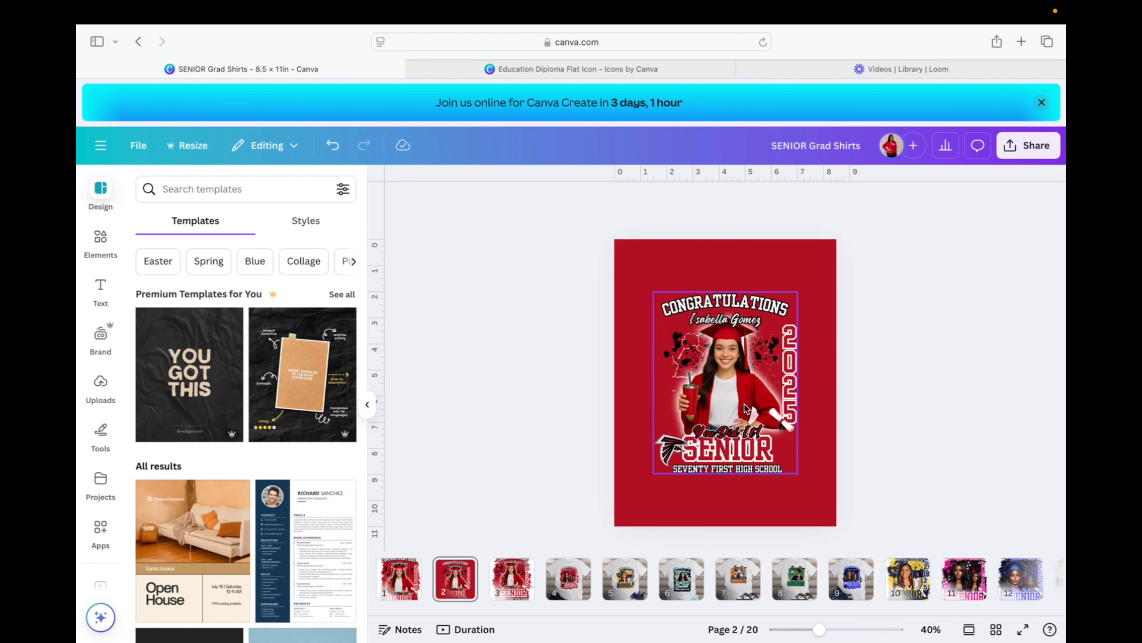
pyautogui.click(1006, 151)
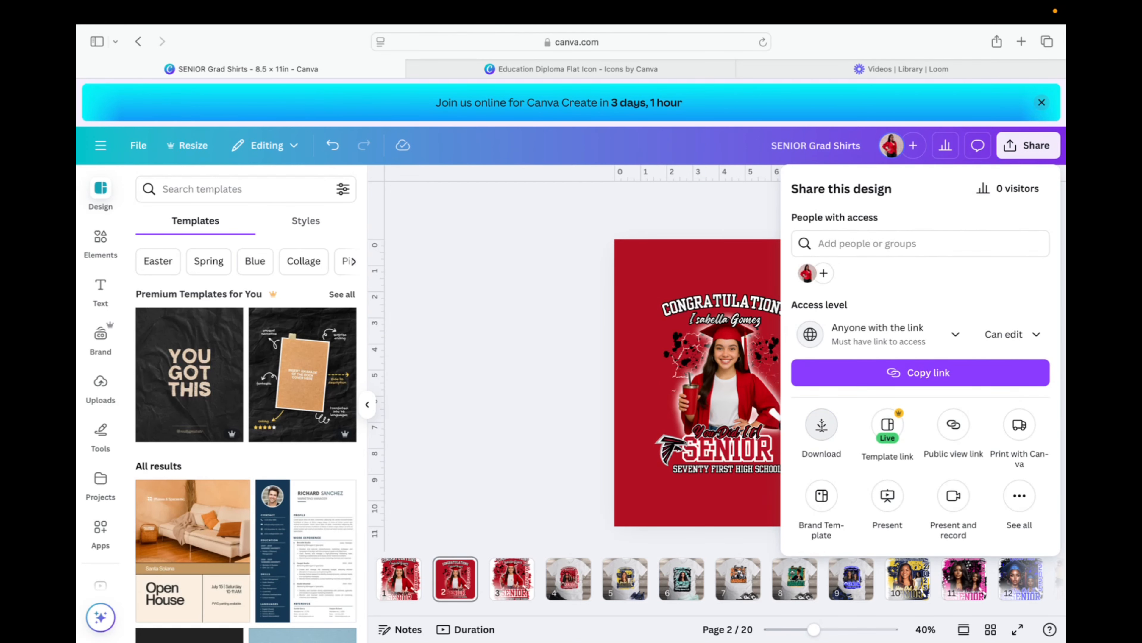
# Download only page 2 as a PNG at size 3.125× (4,830 × 6,250 px).
pyautogui.click(821, 425)
pyautogui.click(920, 427)
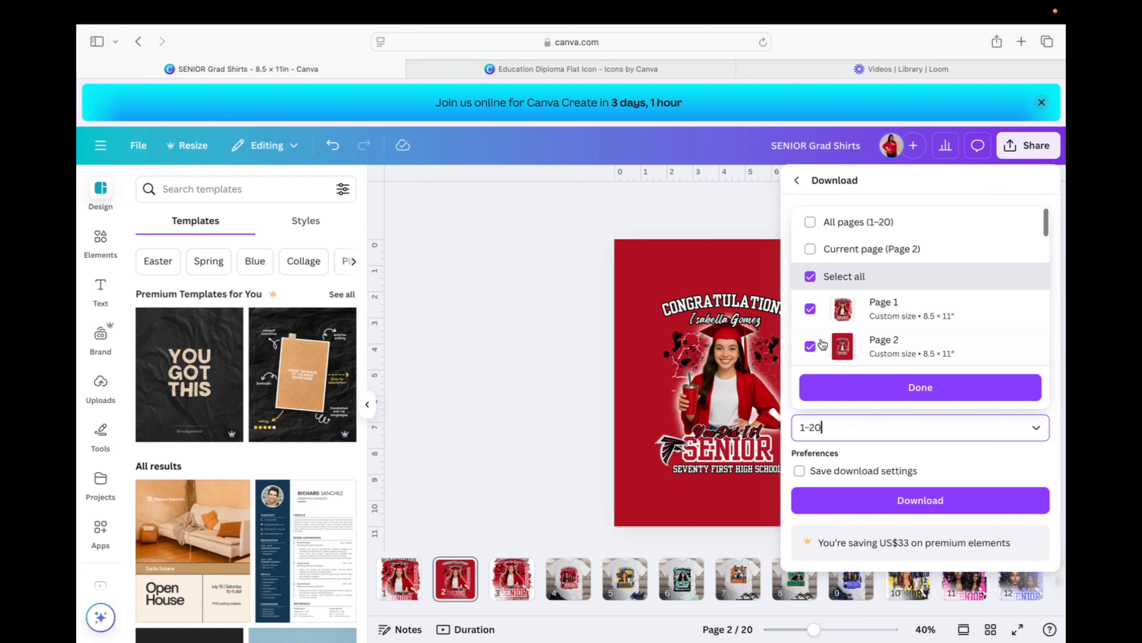
pyautogui.click(809, 249)
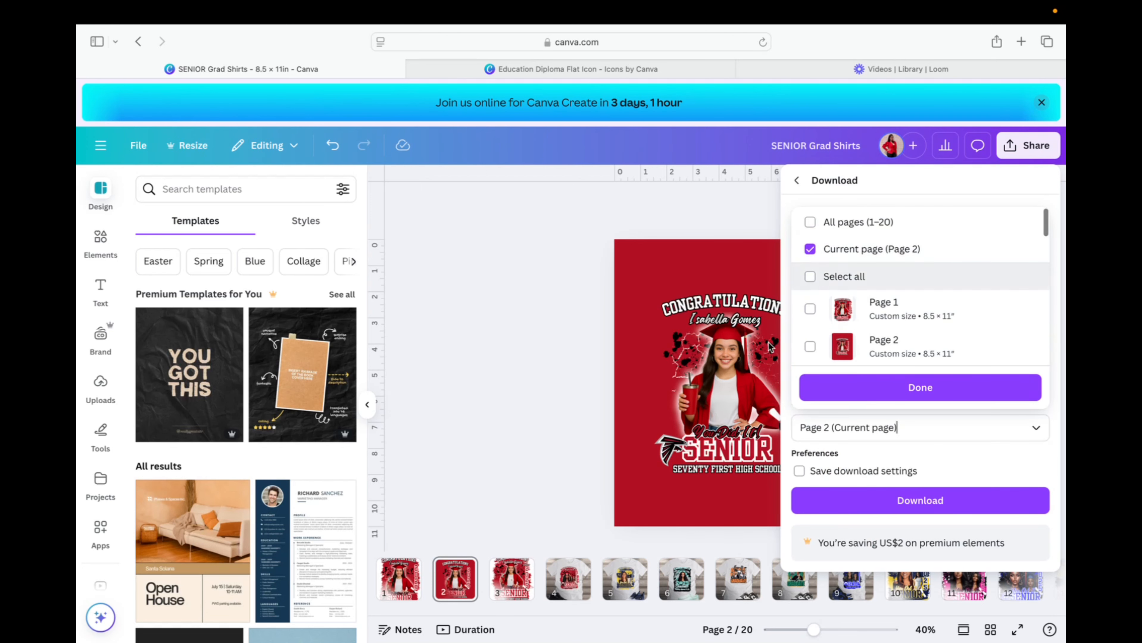
pyautogui.click(931, 395)
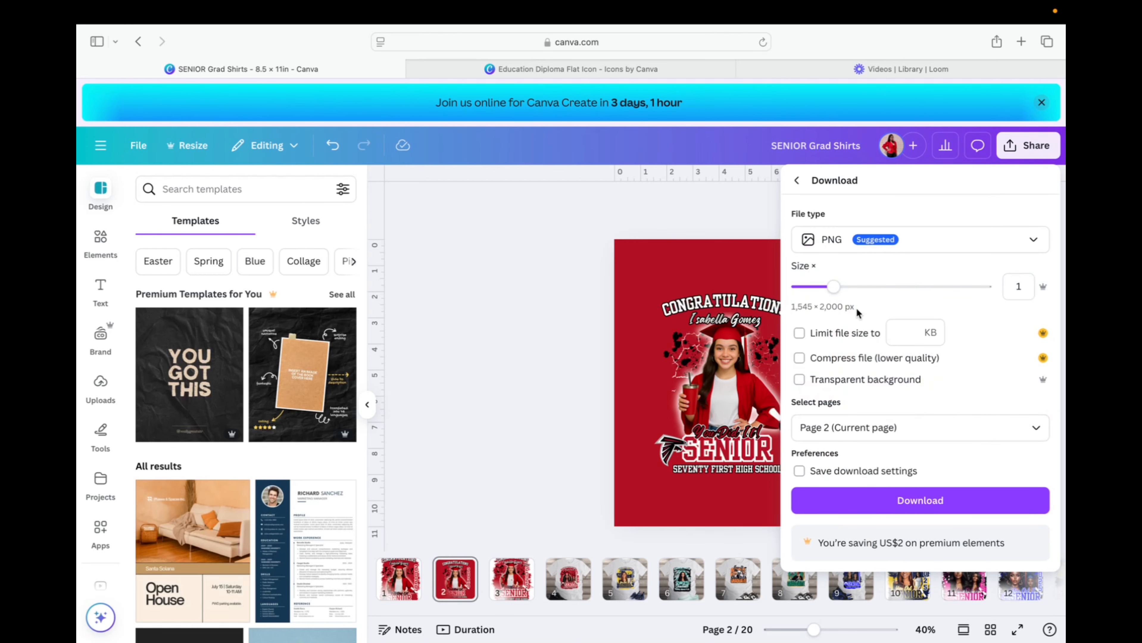
pyautogui.moveTo(835, 288); pyautogui.dragTo(984, 283)
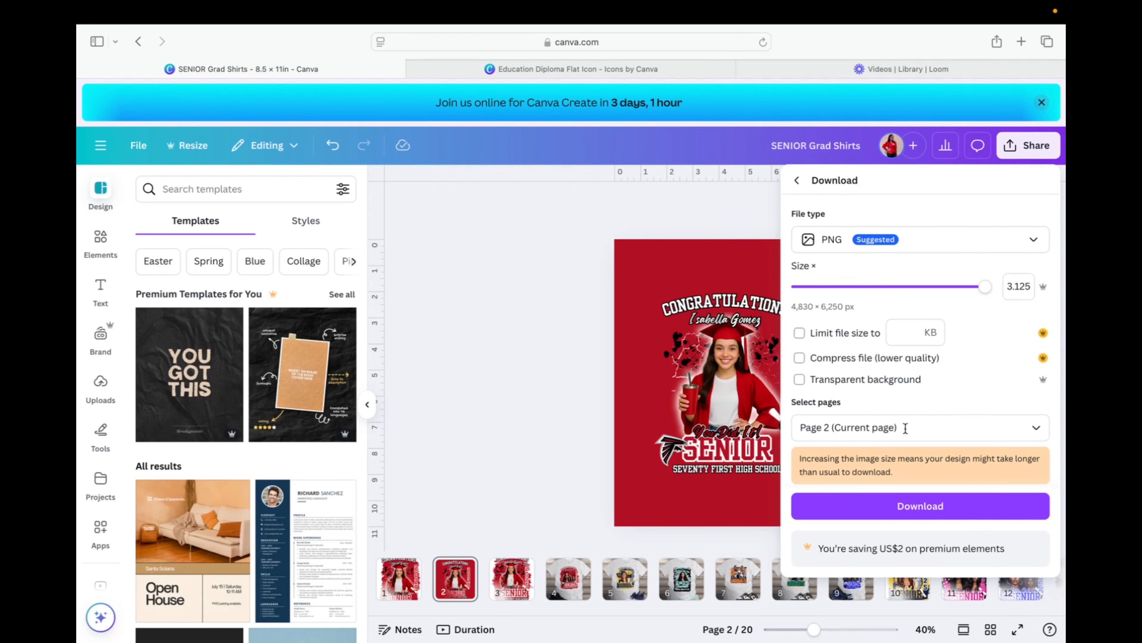
pyautogui.click(907, 515)
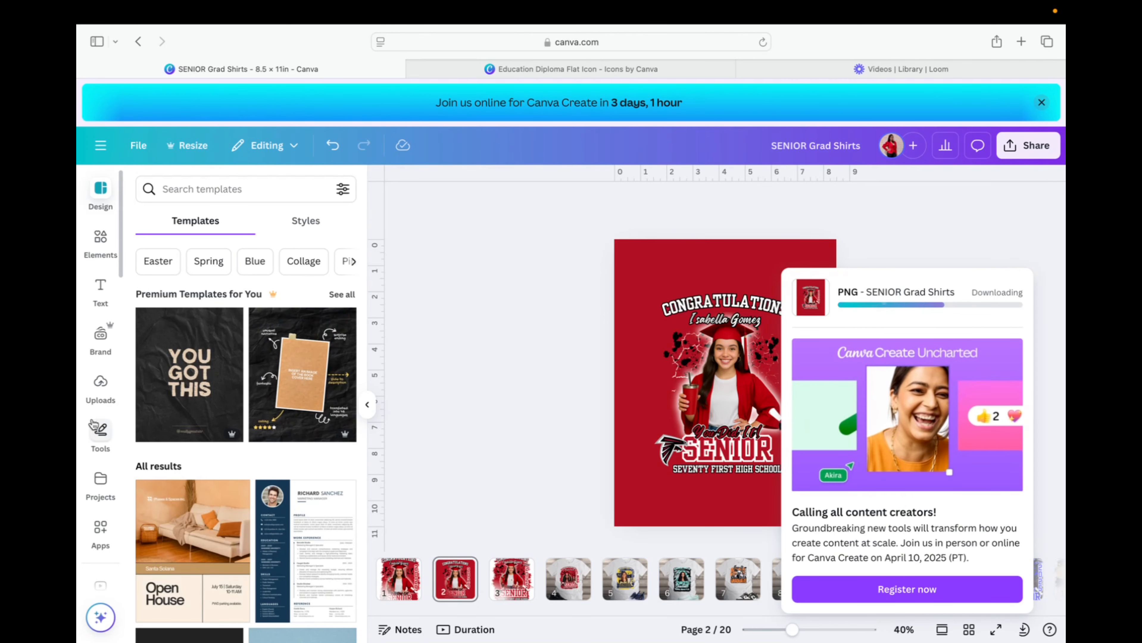
pyautogui.scroll(-5, 101, 388)
pyautogui.scroll(-5, 101, 394)
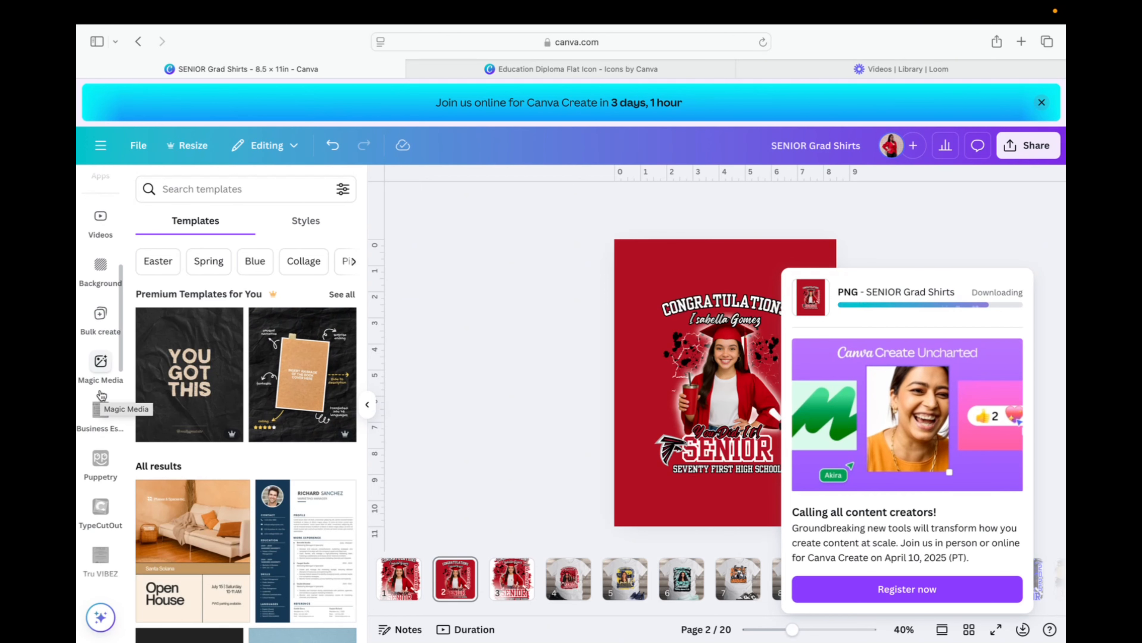
pyautogui.scroll(-5, 101, 395)
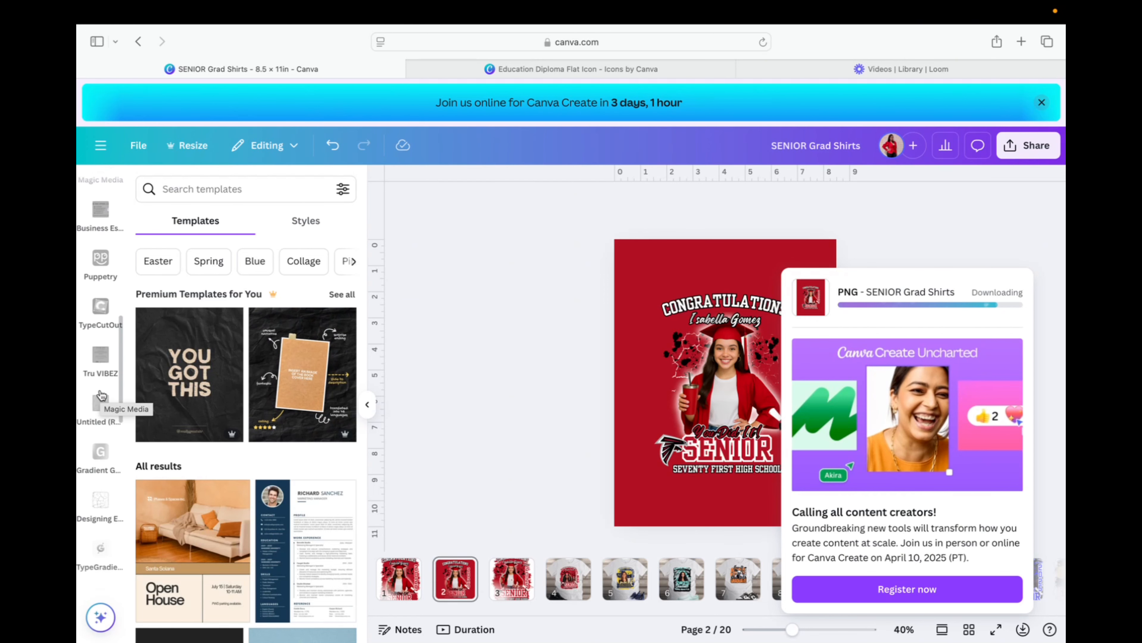
pyautogui.scroll(-5, 101, 394)
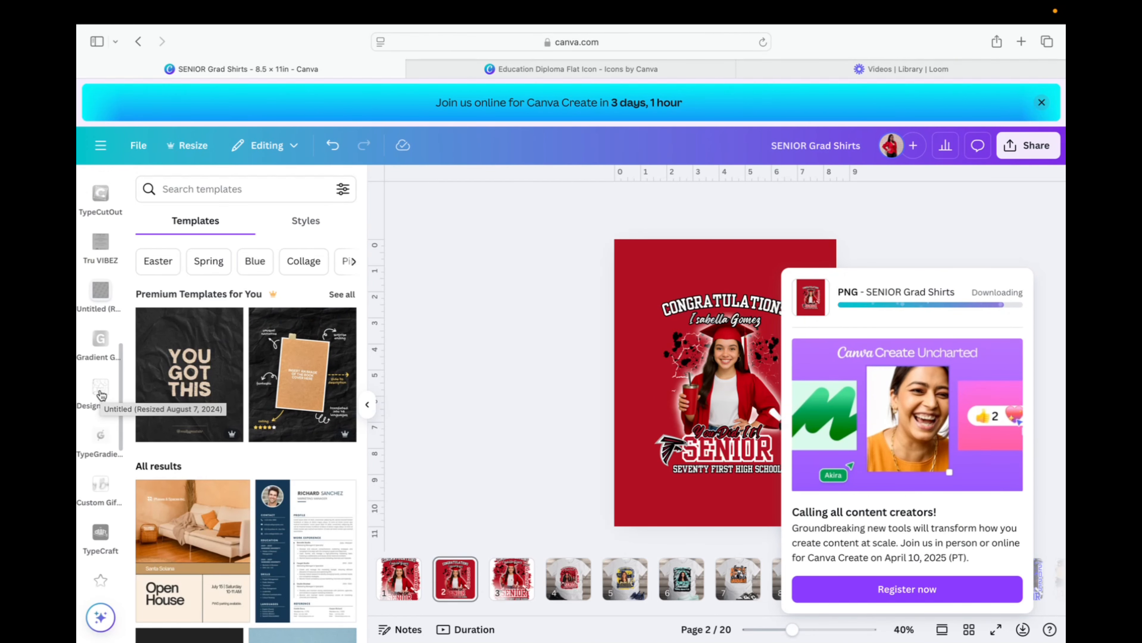
pyautogui.scroll(-5, 101, 396)
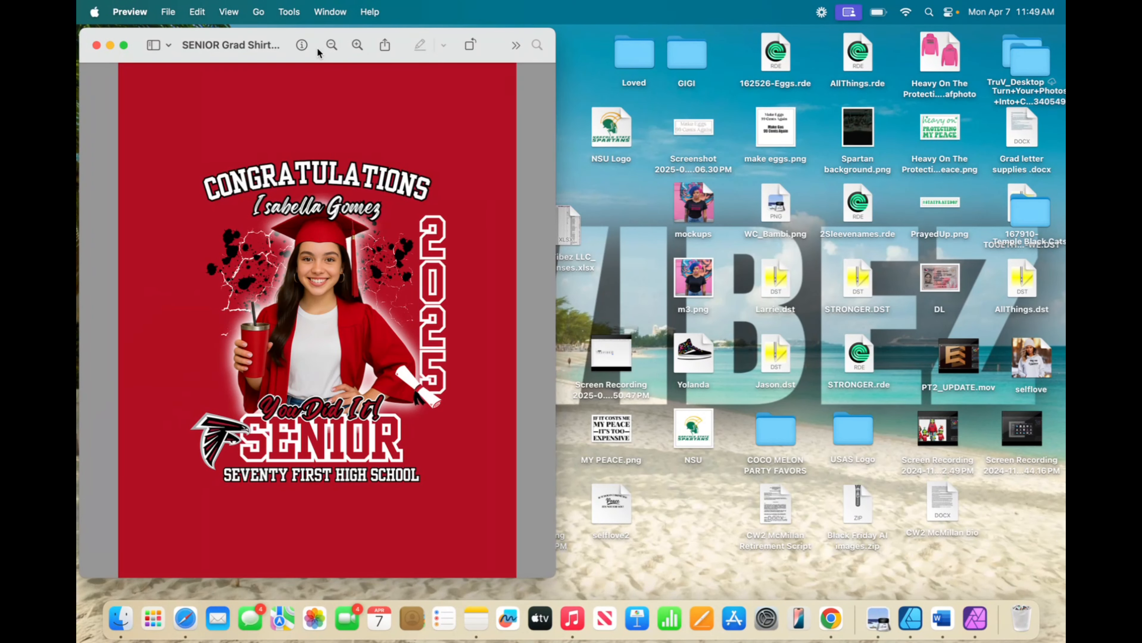
# Check the PNG's 4829 × 6250 px details in Preview's info, then close the window.
pyautogui.click(301, 45)
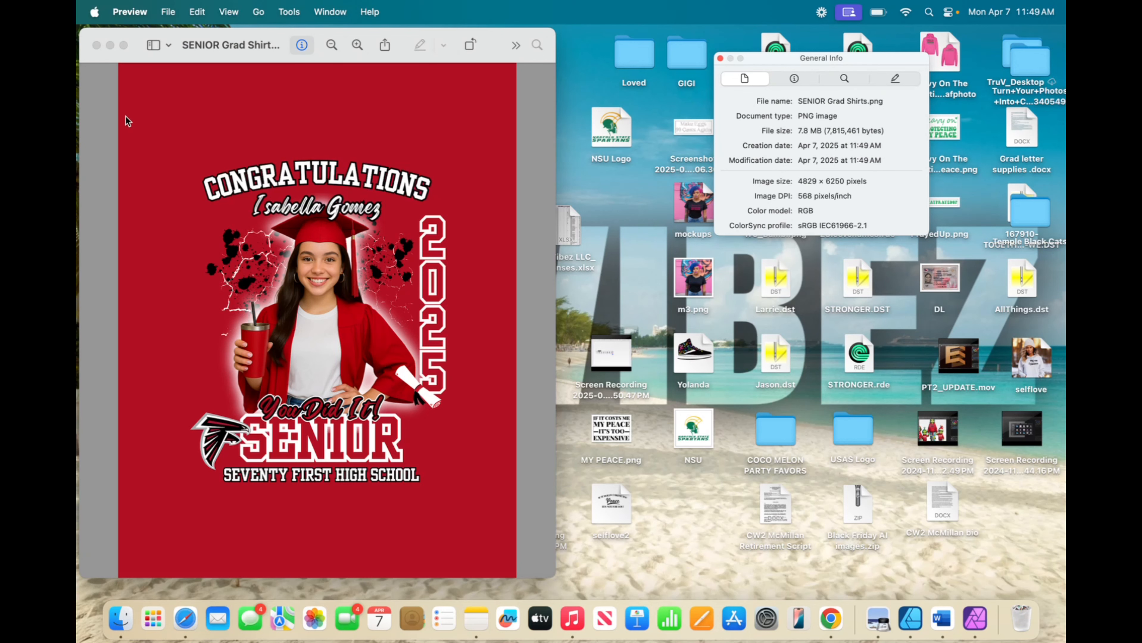
pyautogui.click(175, 12)
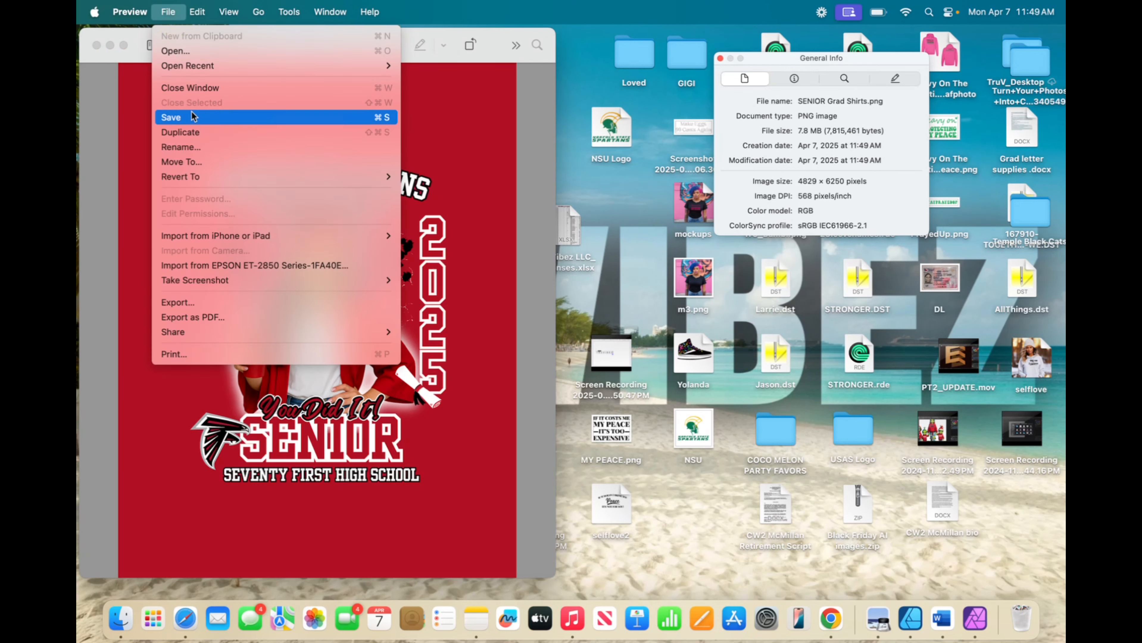
pyautogui.click(160, 116)
pyautogui.click(97, 45)
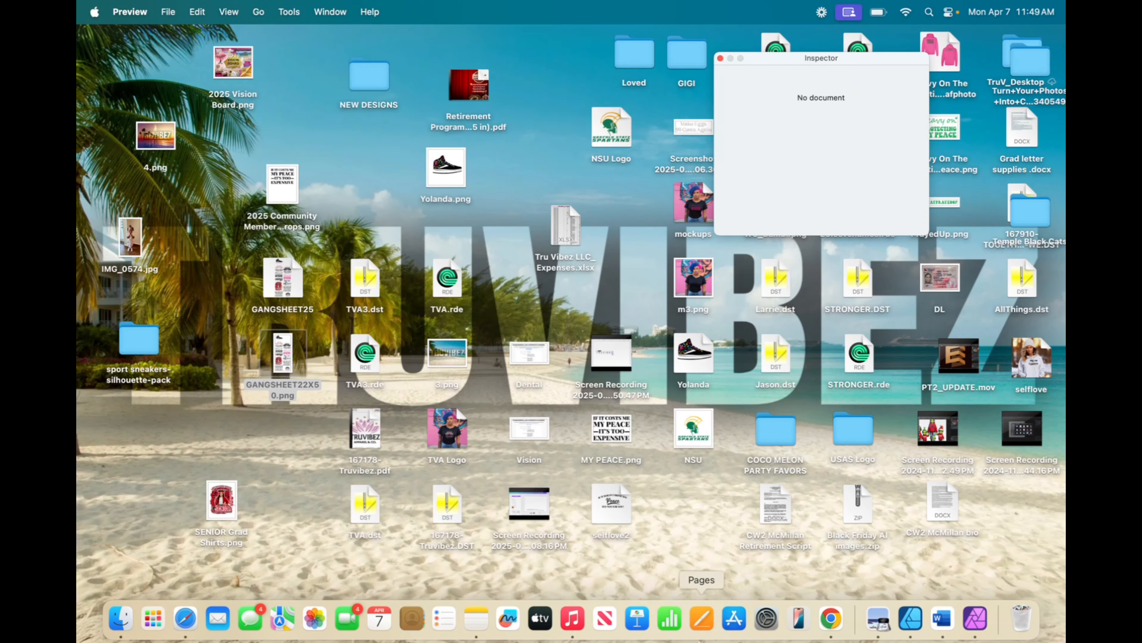
# Back in Canva, clear the falcon search from Uploads and start uploading a file.
pyautogui.click(185, 619)
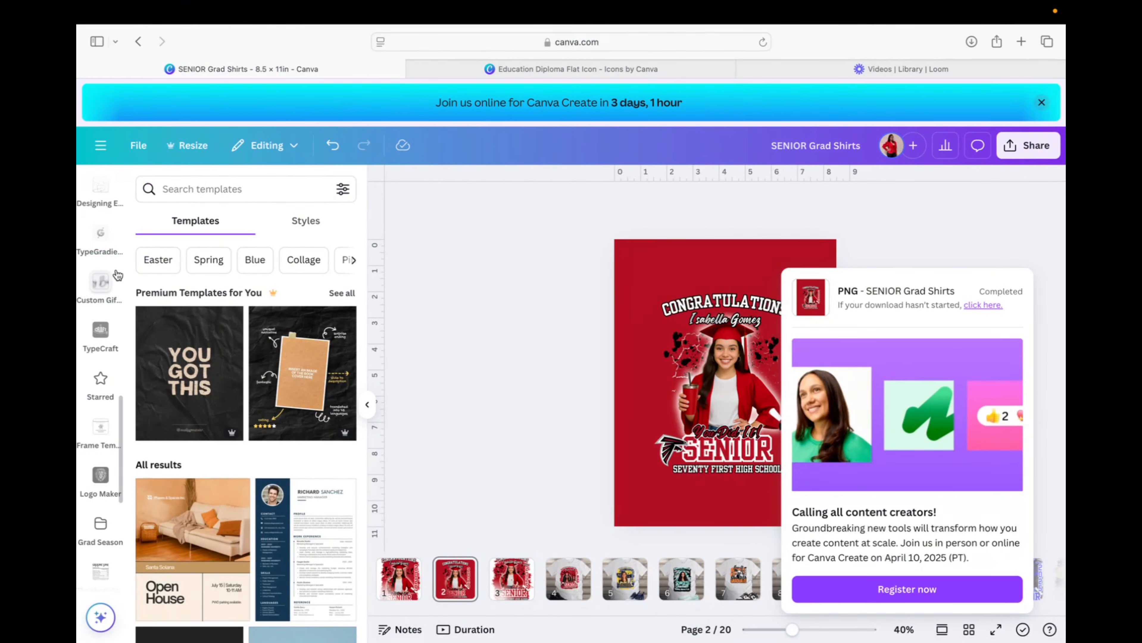
pyautogui.scroll(5, 98, 347)
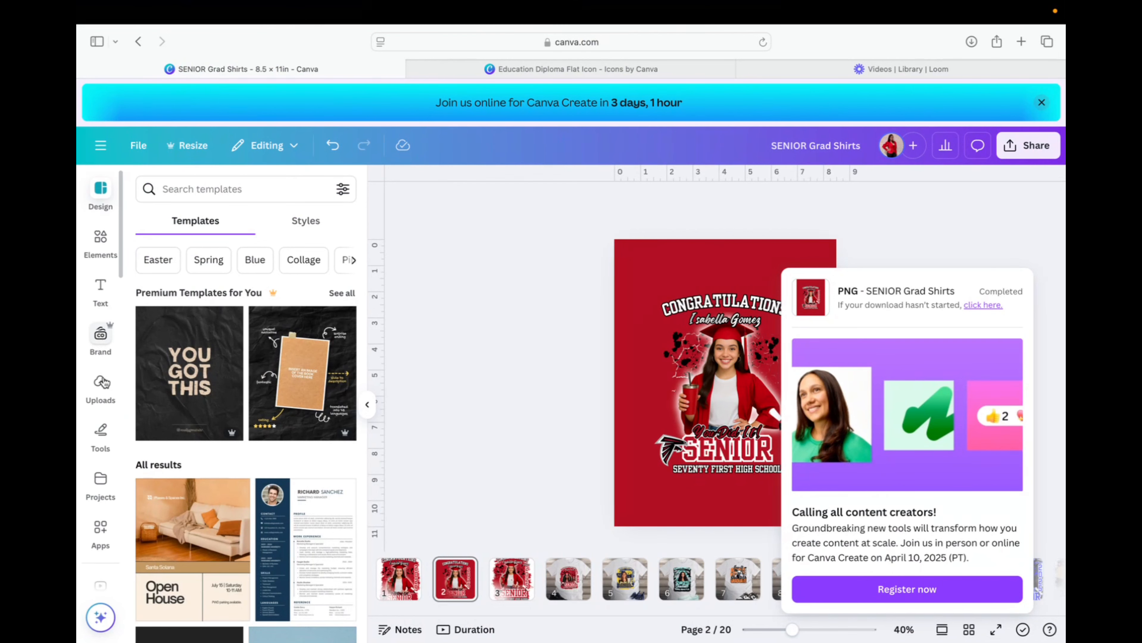
pyautogui.click(100, 384)
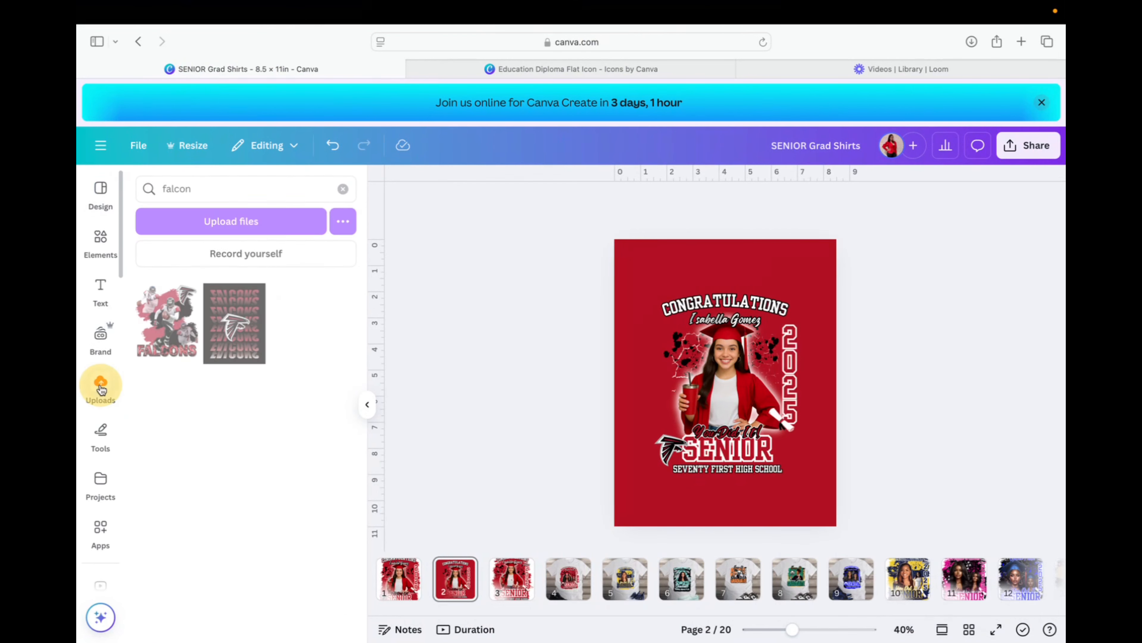
pyautogui.click(343, 189)
pyautogui.click(255, 225)
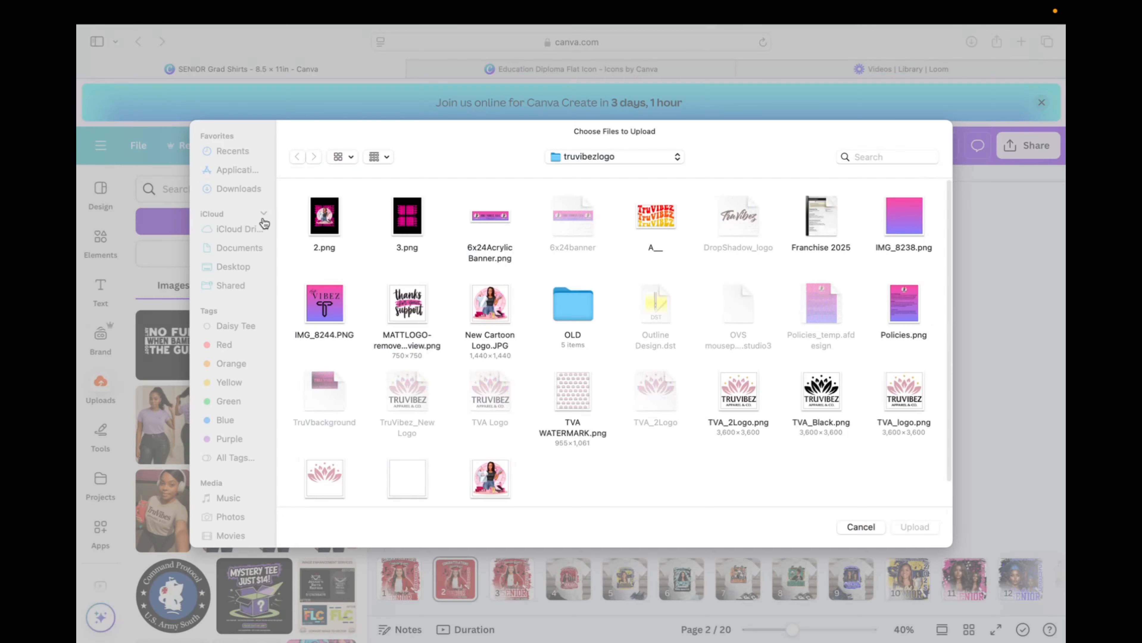
# Upload SENIOR Grad Shirts.png from the Recents folder.
pyautogui.click(226, 151)
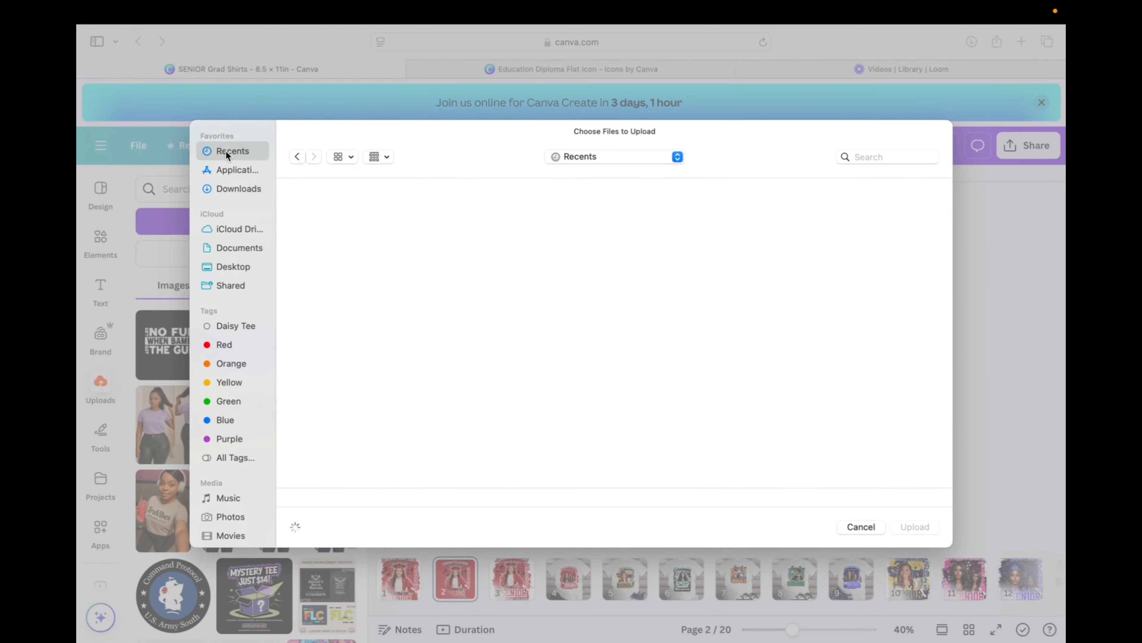
pyautogui.click(317, 236)
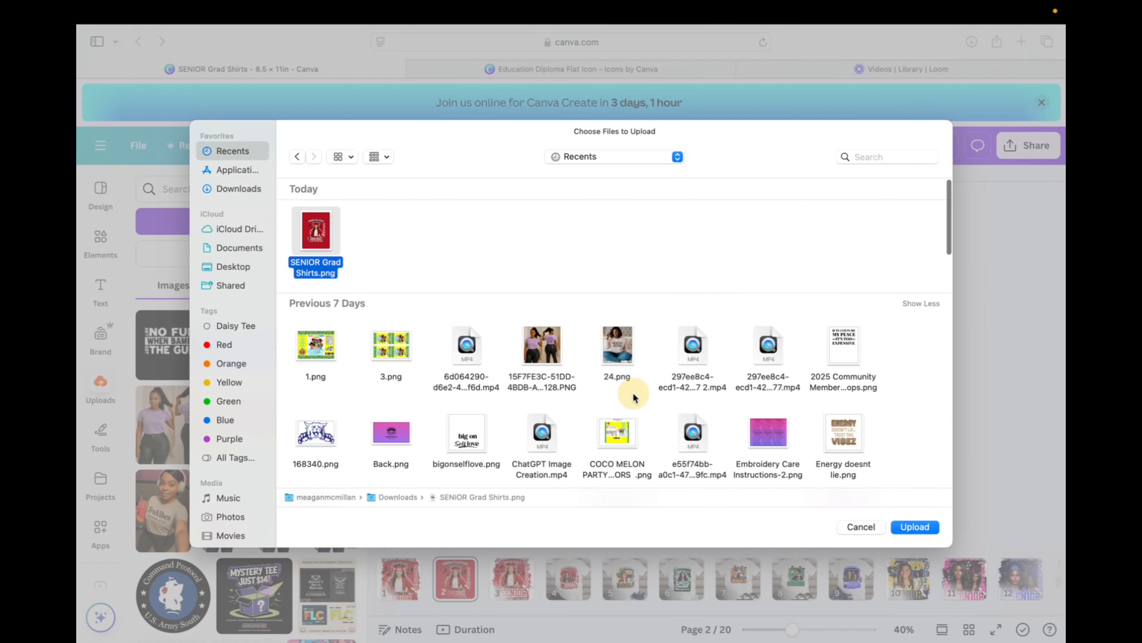
pyautogui.click(925, 523)
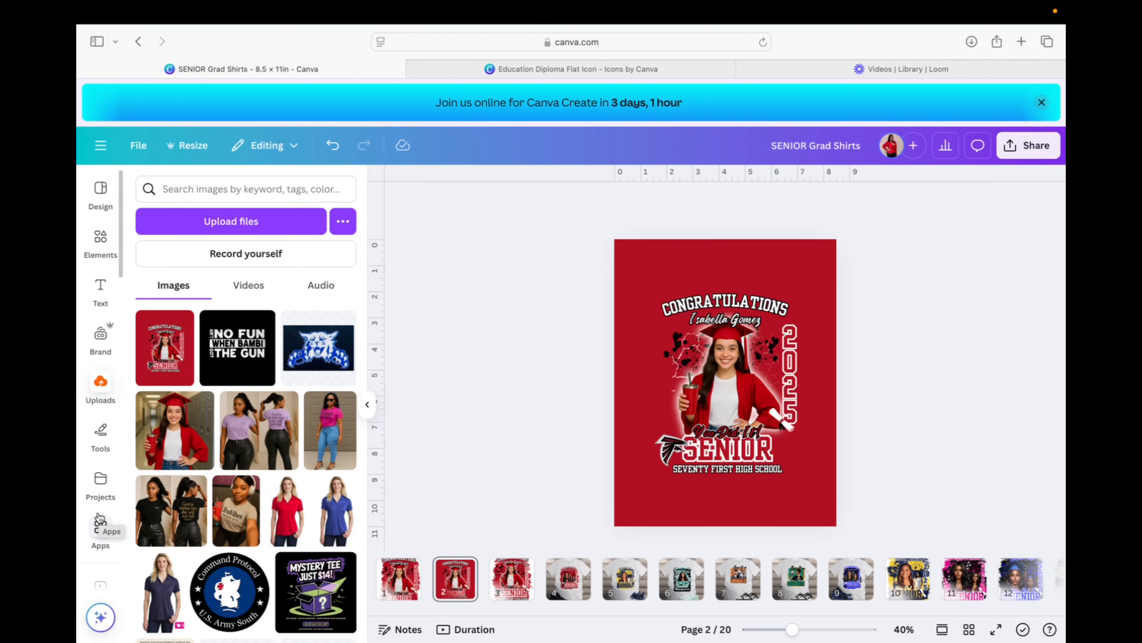
# Open the Frame Templates app and browse the Grunge Frames collection.
pyautogui.scroll(-10, 99, 517)
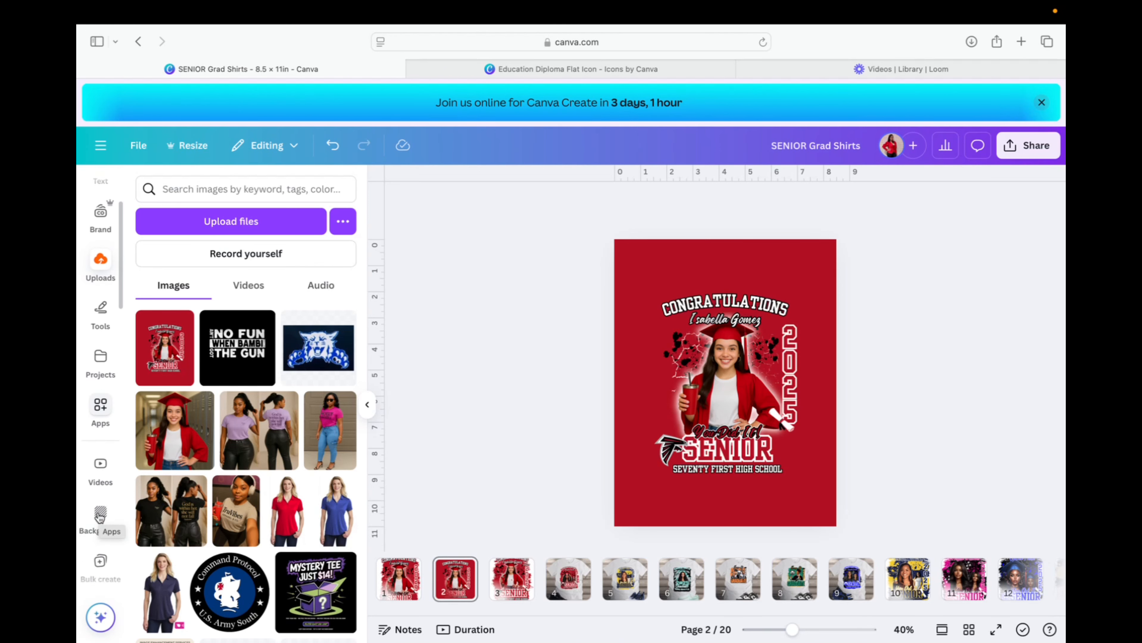
pyautogui.scroll(-1, 99, 518)
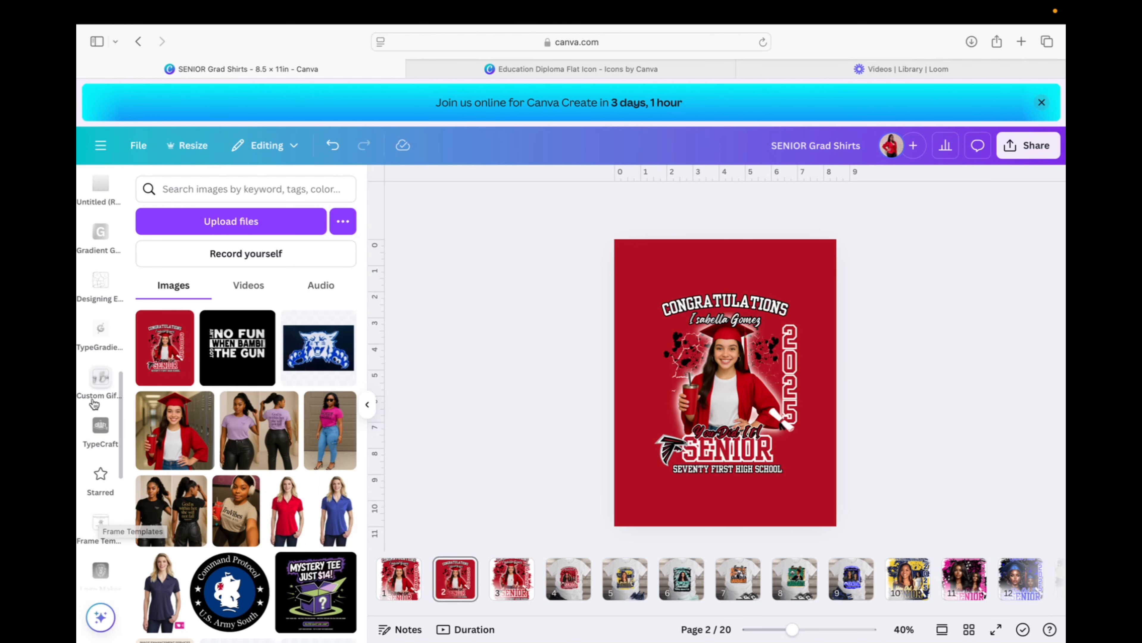
pyautogui.click(105, 523)
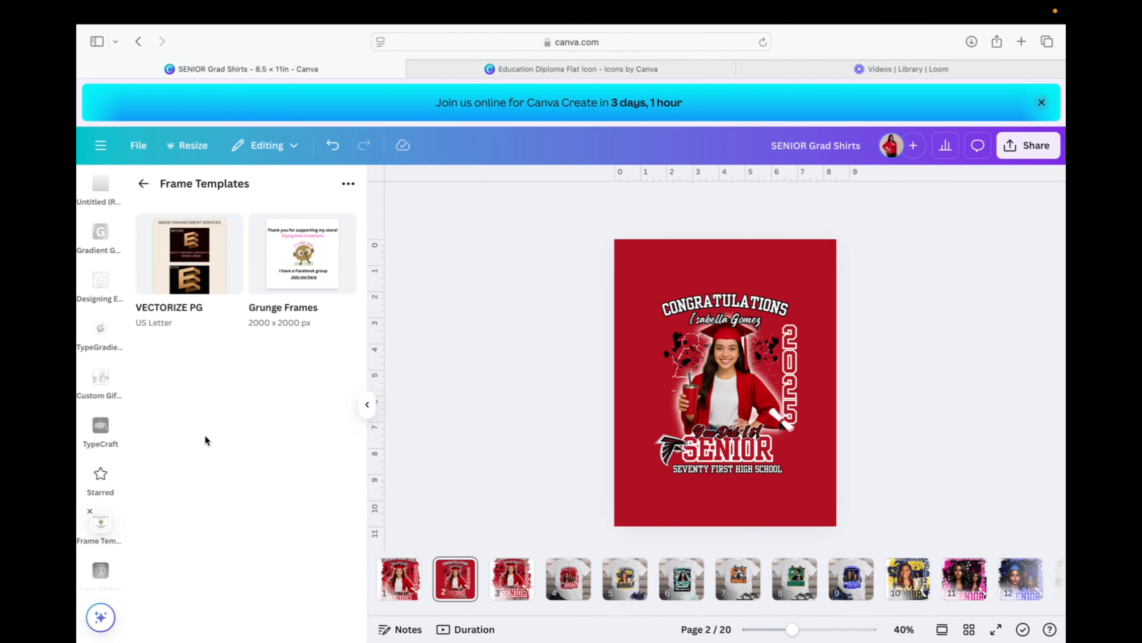
pyautogui.click(309, 250)
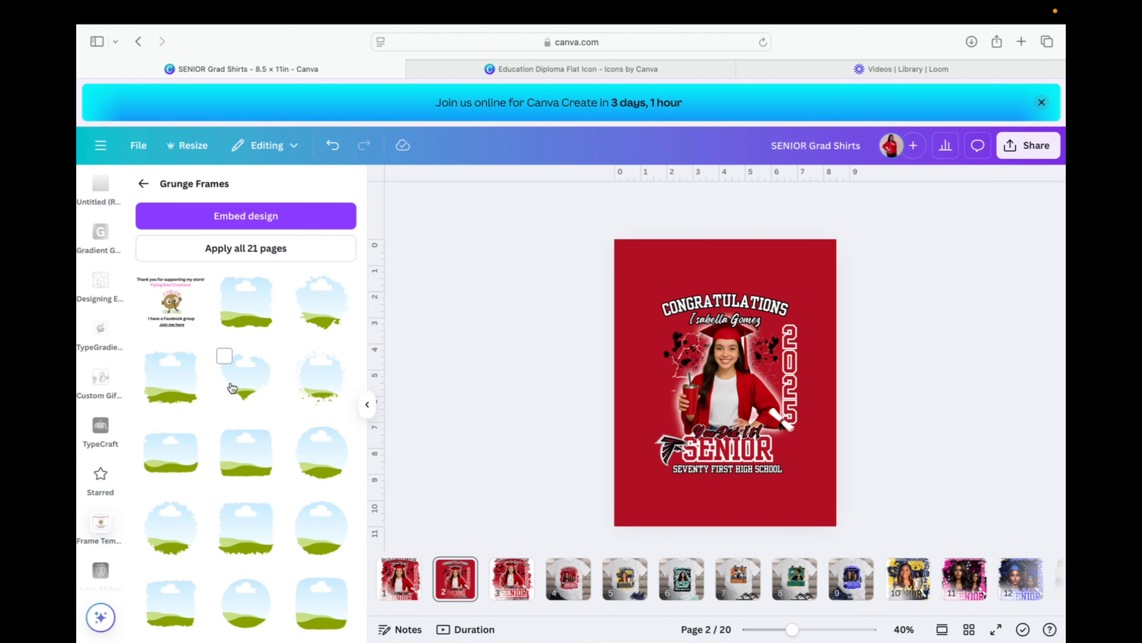
pyautogui.scroll(-3, 231, 388)
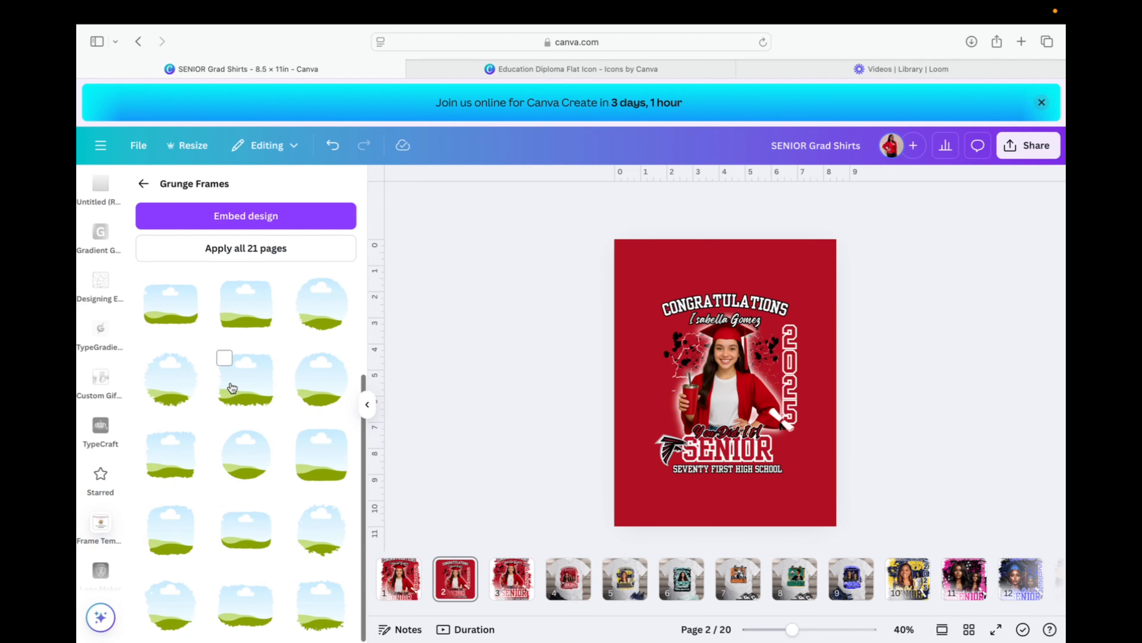
pyautogui.scroll(3, 247, 405)
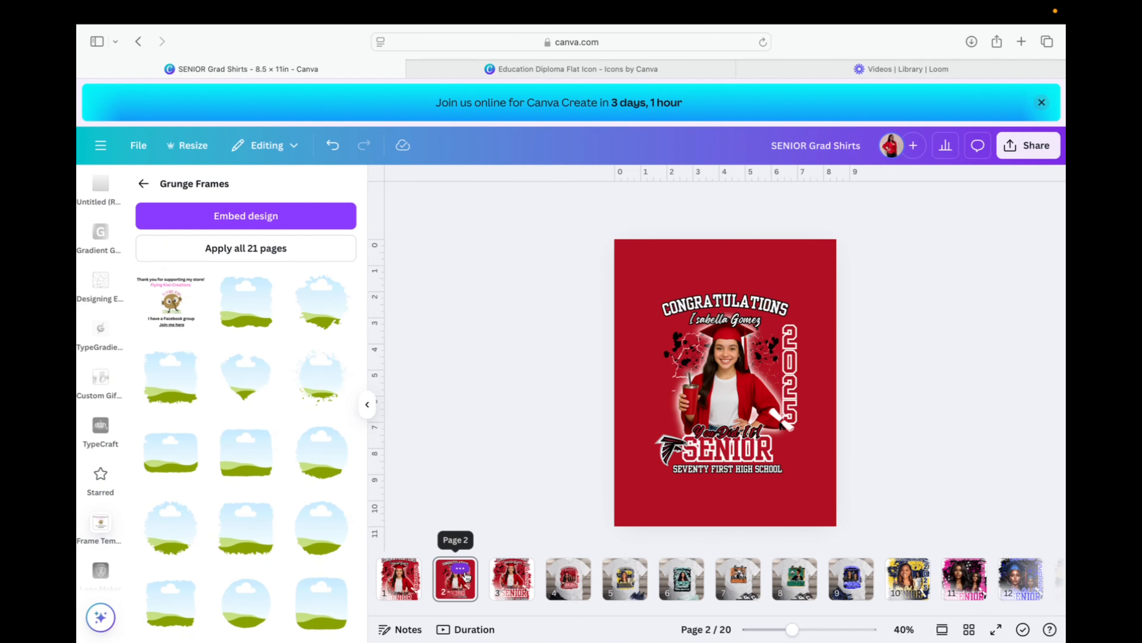
# Duplicate page 2 as a new page 3, delete its design and set a white background.
pyautogui.click(463, 571)
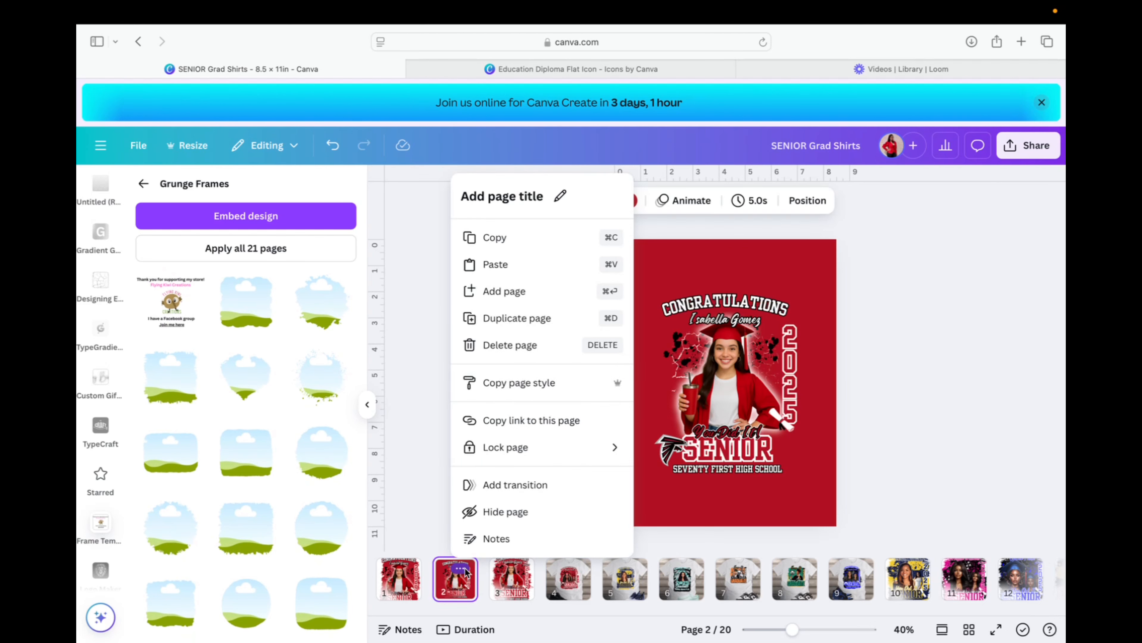
pyautogui.click(518, 320)
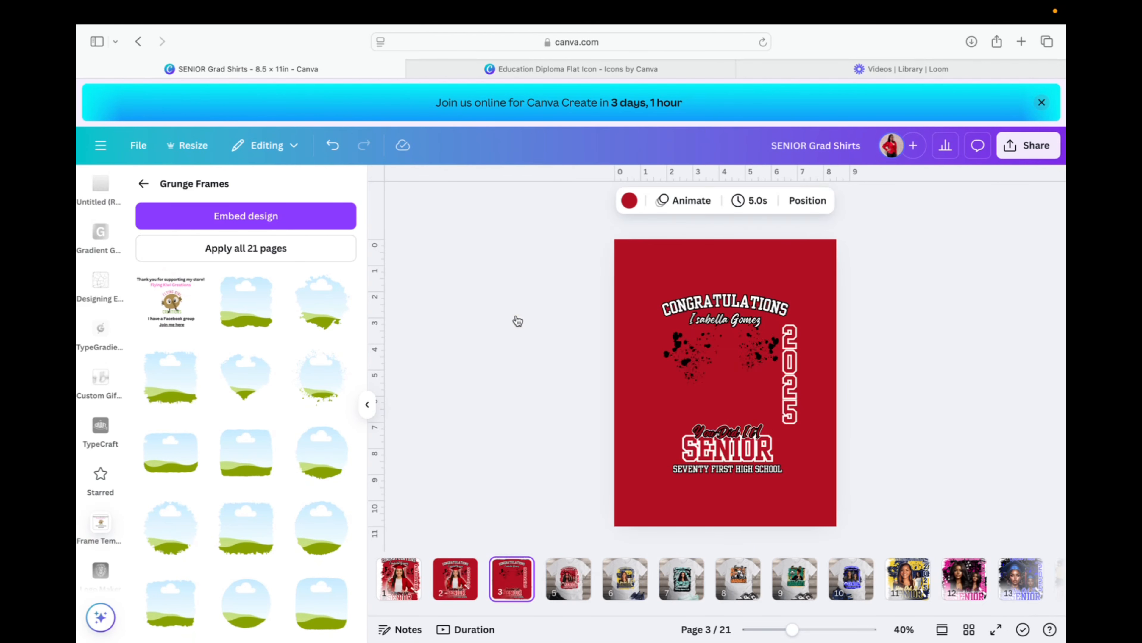
pyautogui.click(752, 396)
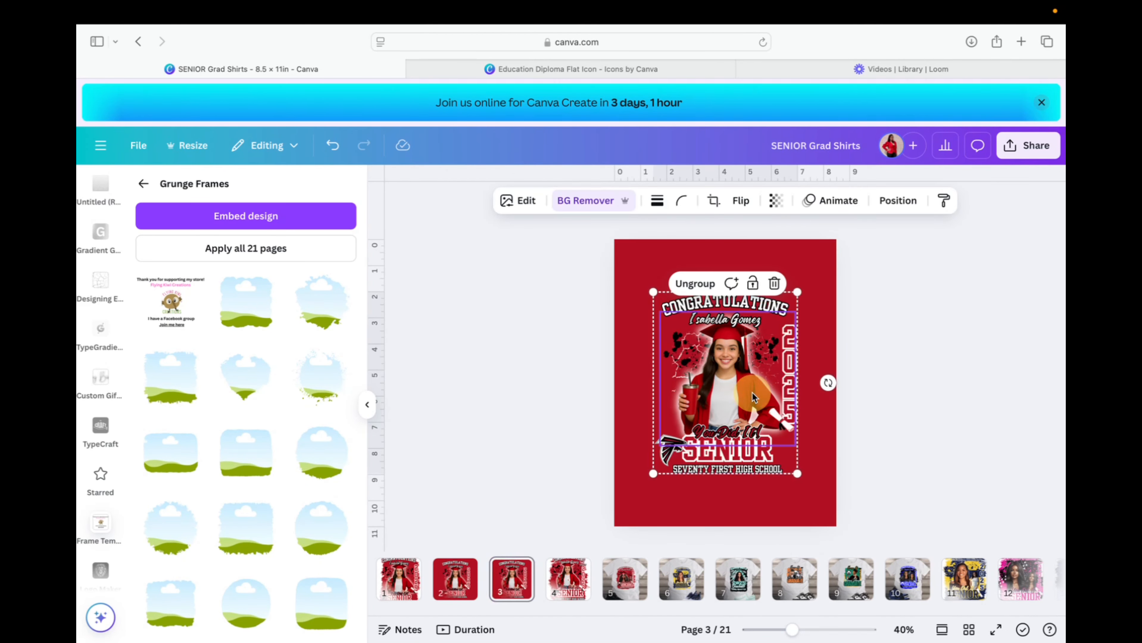
pyautogui.press('Delete')
pyautogui.press('Delete')
pyautogui.click(733, 279)
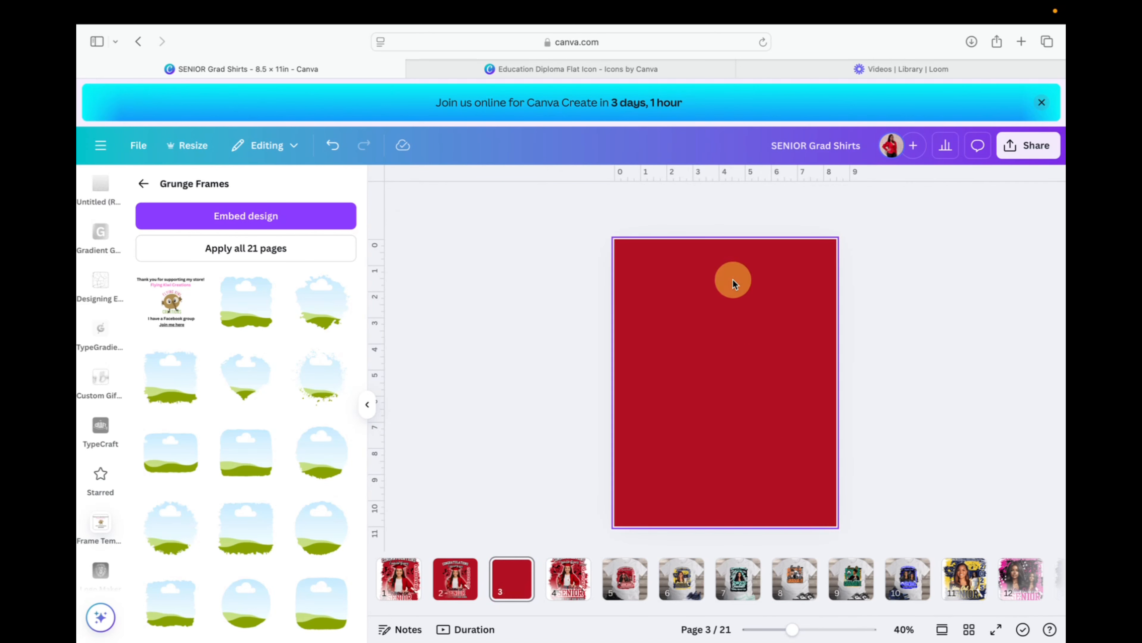
pyautogui.click(667, 200)
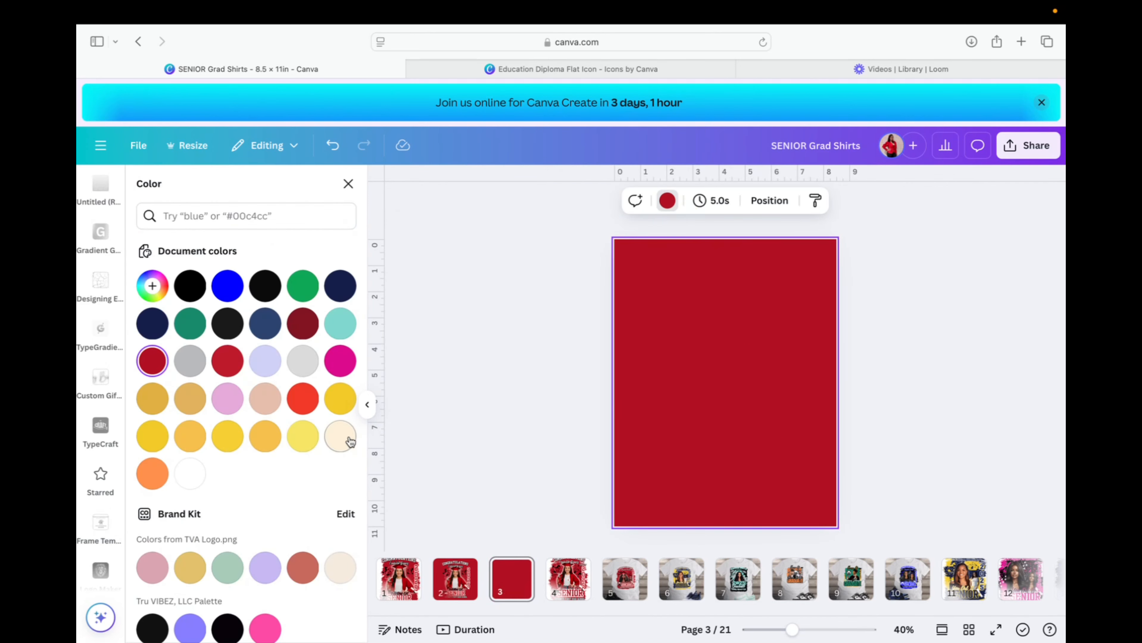
pyautogui.click(190, 474)
pyautogui.click(496, 422)
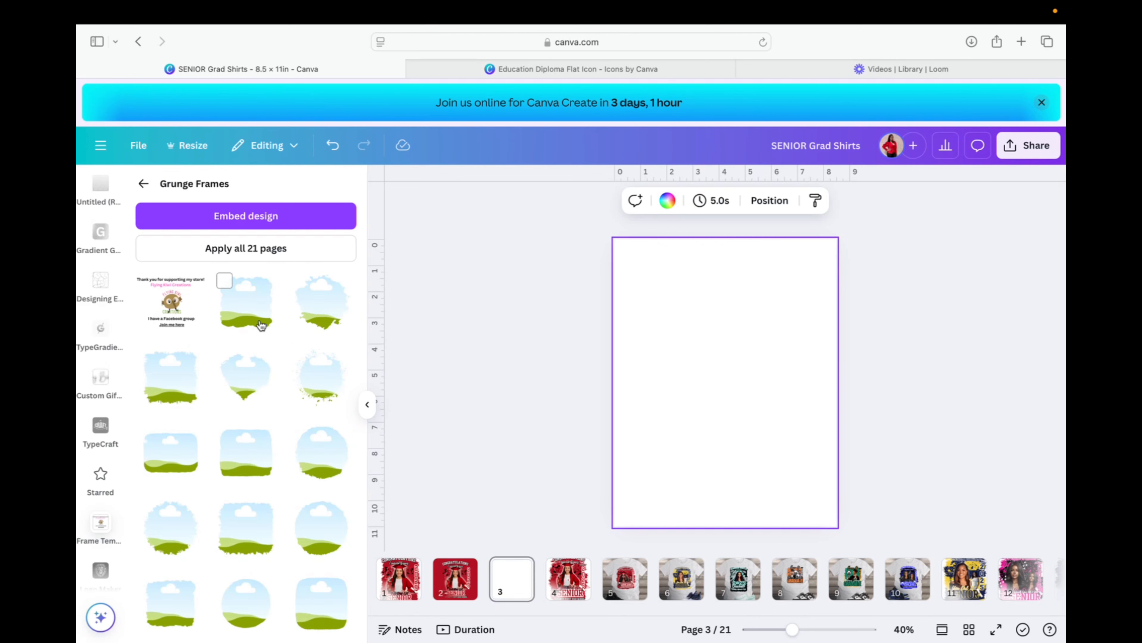
# Add the sky-and-grass grunge frame to page 3 and drop the red Congratulations Senior upload into it.
pyautogui.scroll(-2, 239, 441)
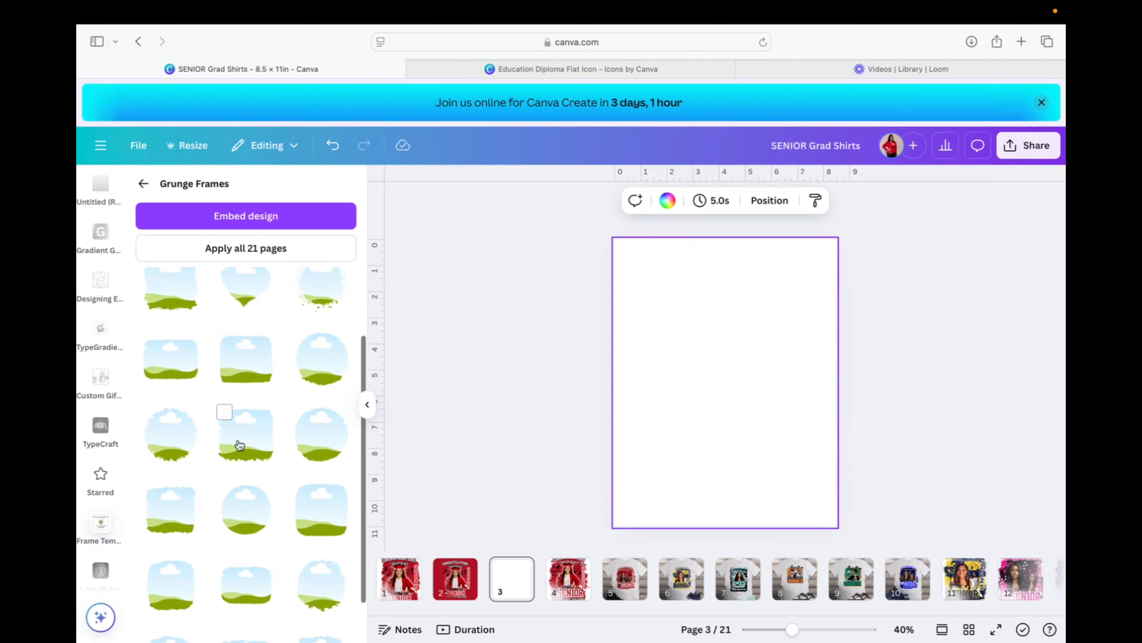
pyautogui.click(242, 442)
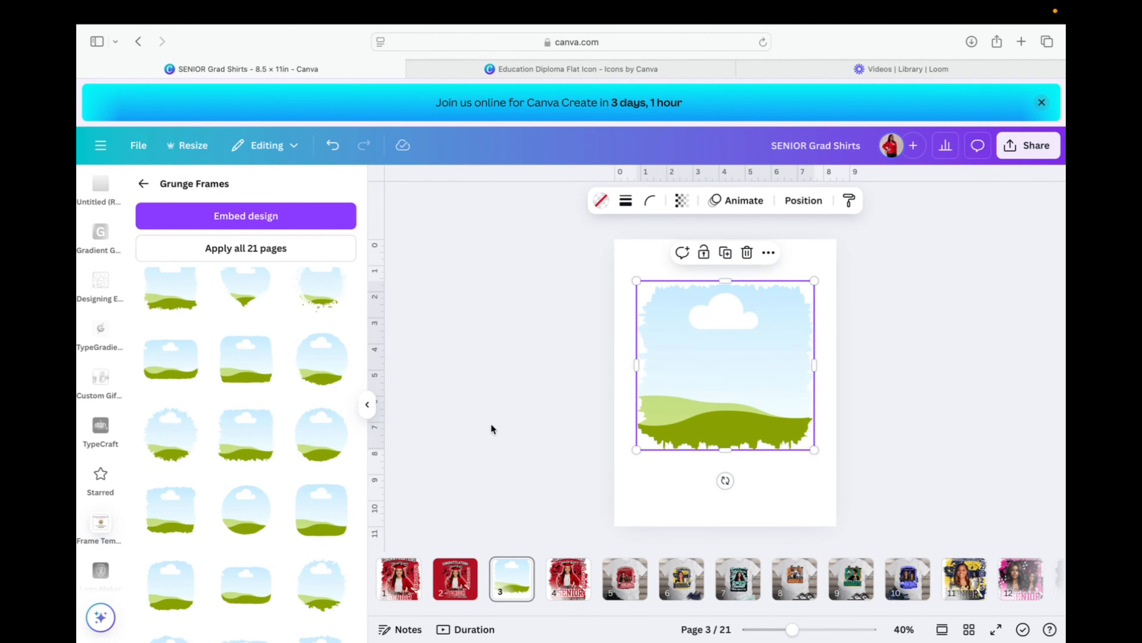
pyautogui.scroll(10, 116, 234)
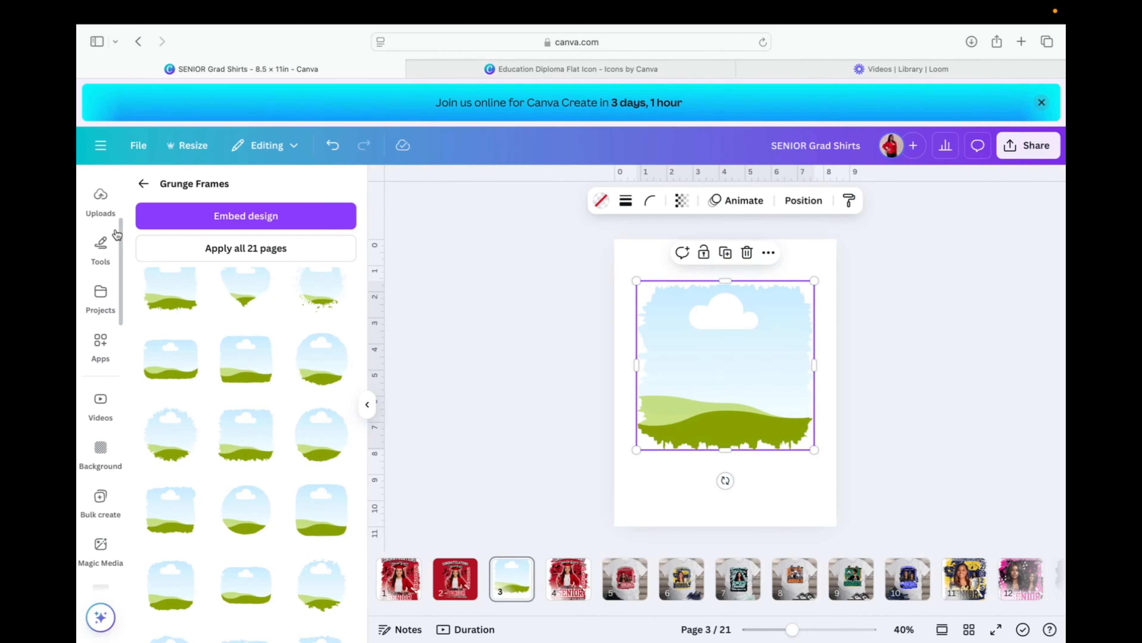
pyautogui.scroll(2, 116, 234)
pyautogui.click(98, 256)
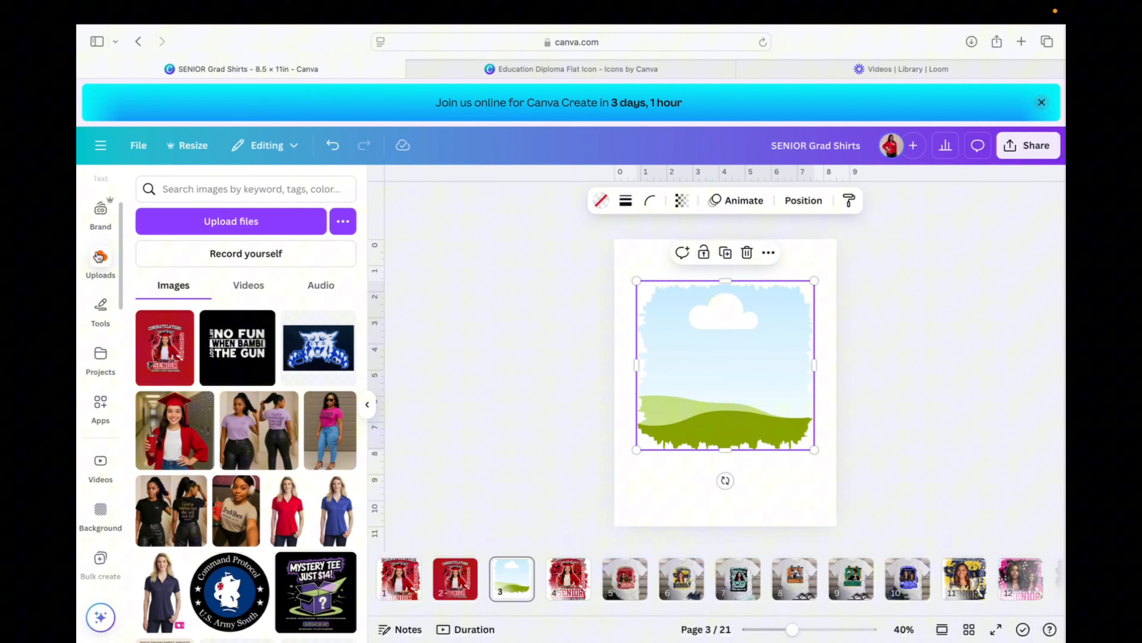
pyautogui.click(181, 355)
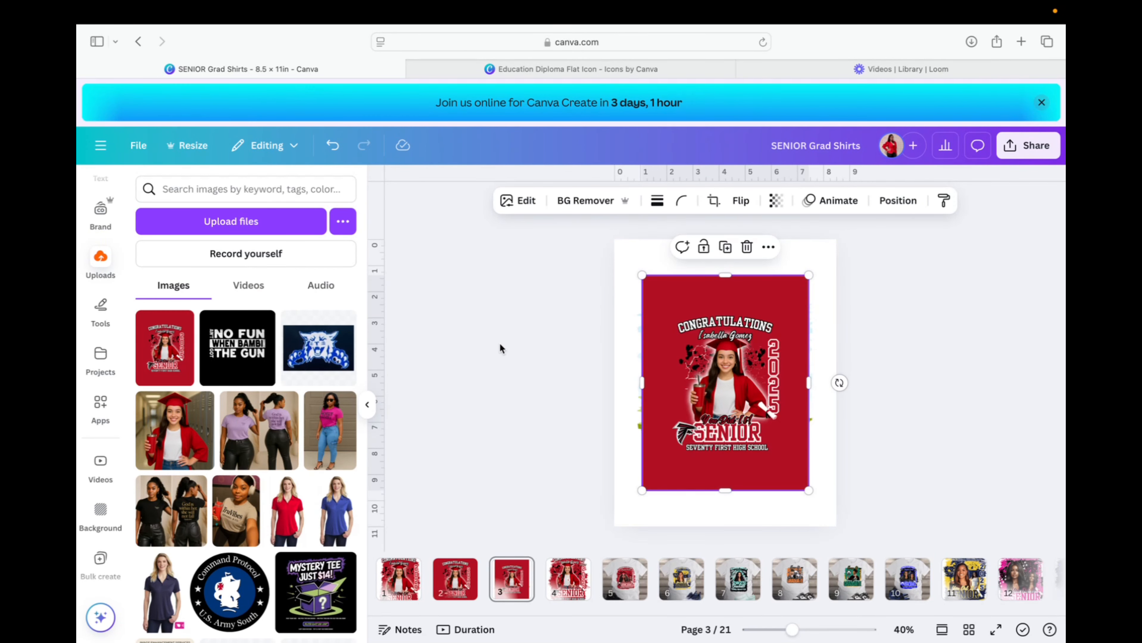
pyautogui.moveTo(726, 404); pyautogui.dragTo(724, 399)
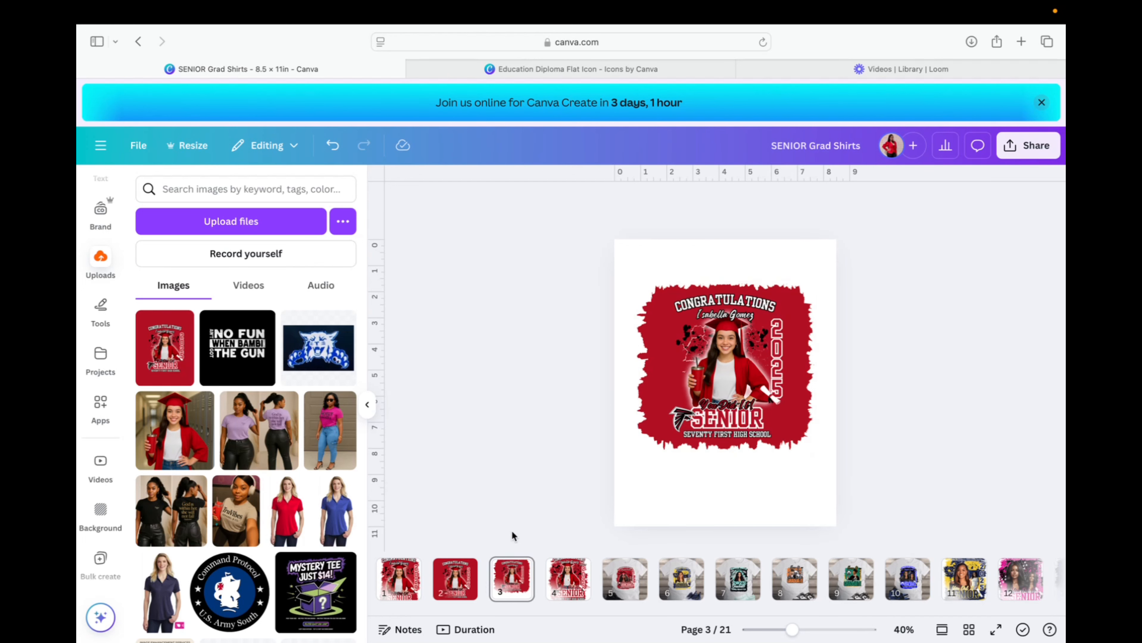
# Check page 2's original design, then return to page 3.
pyautogui.click(461, 569)
pyautogui.click(909, 334)
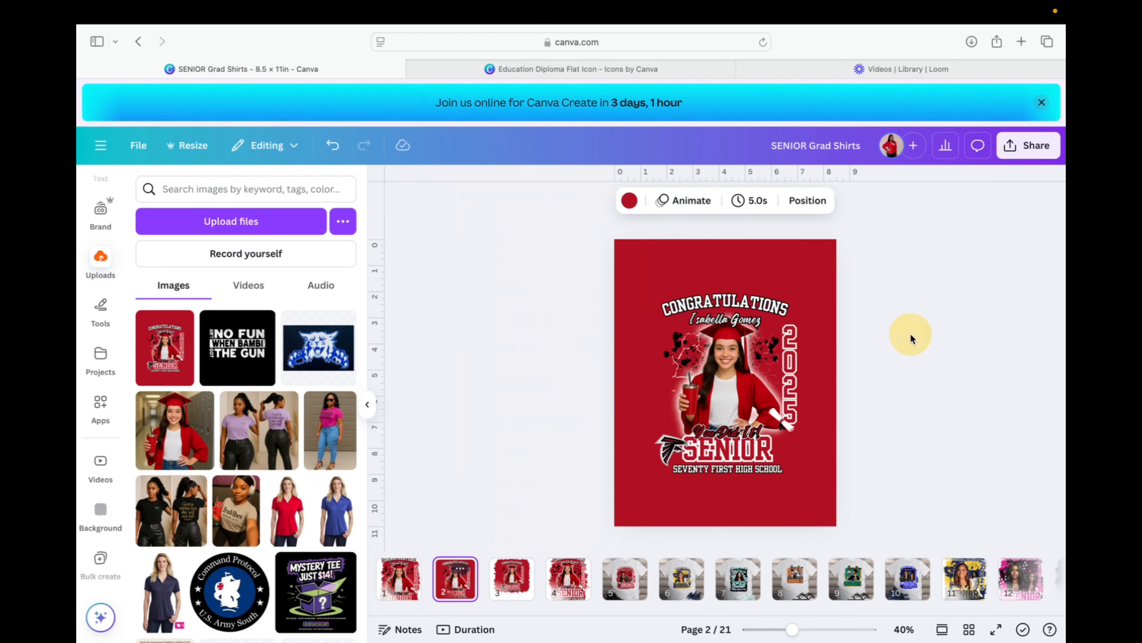
pyautogui.click(726, 368)
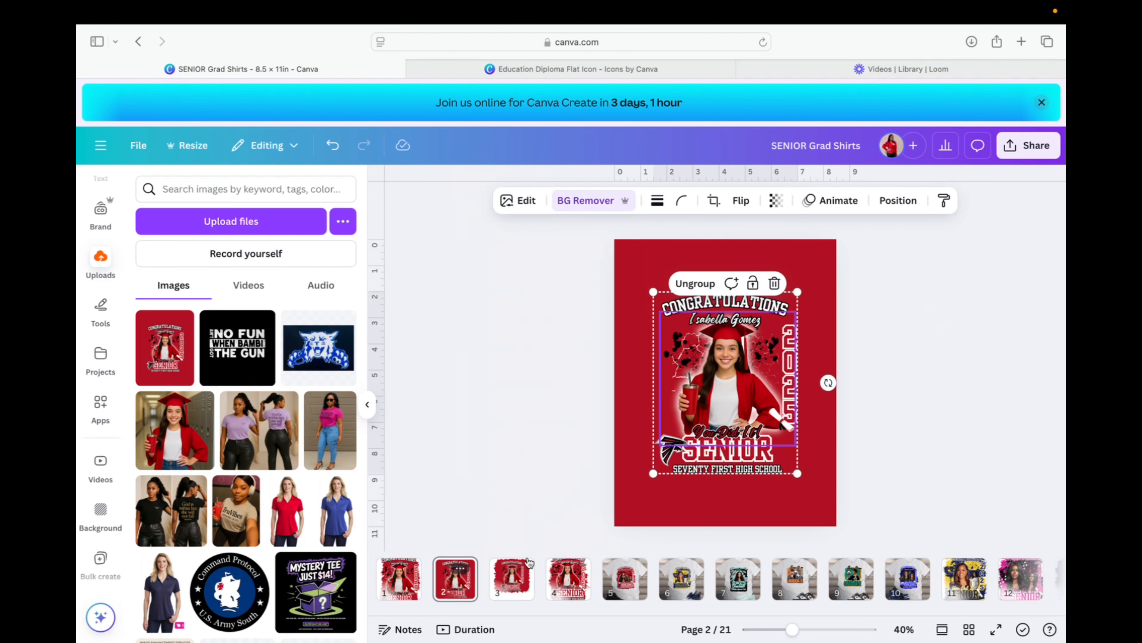
pyautogui.rightClick(512, 577)
pyautogui.click(721, 301)
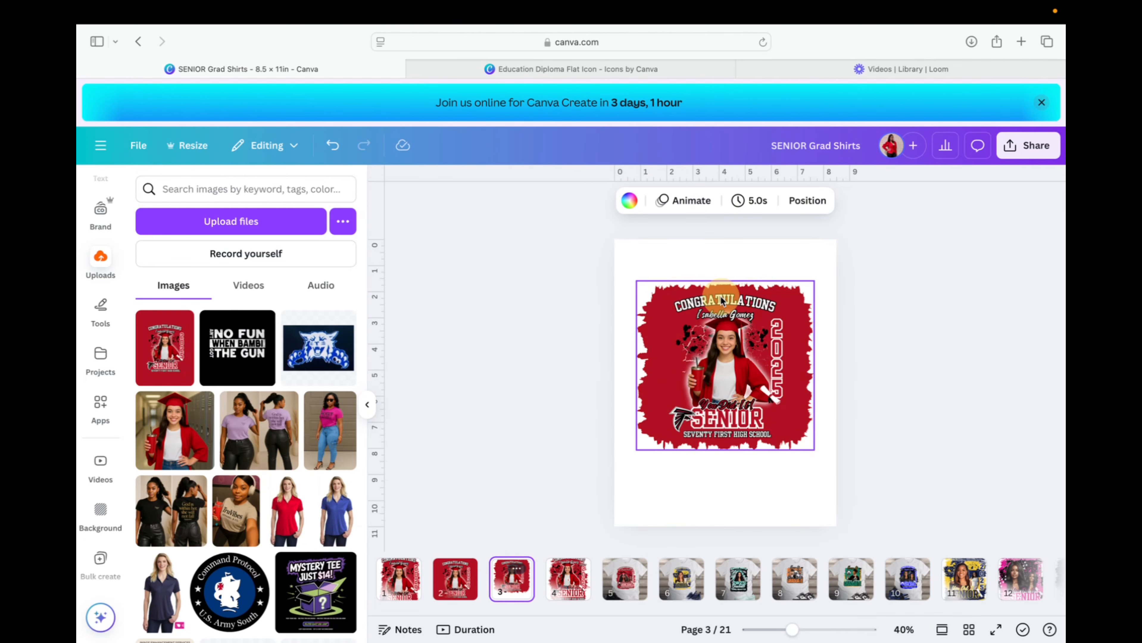
# Enlarge the grad design inside the grunge frame so it fills more of it.
pyautogui.doubleClick(729, 361)
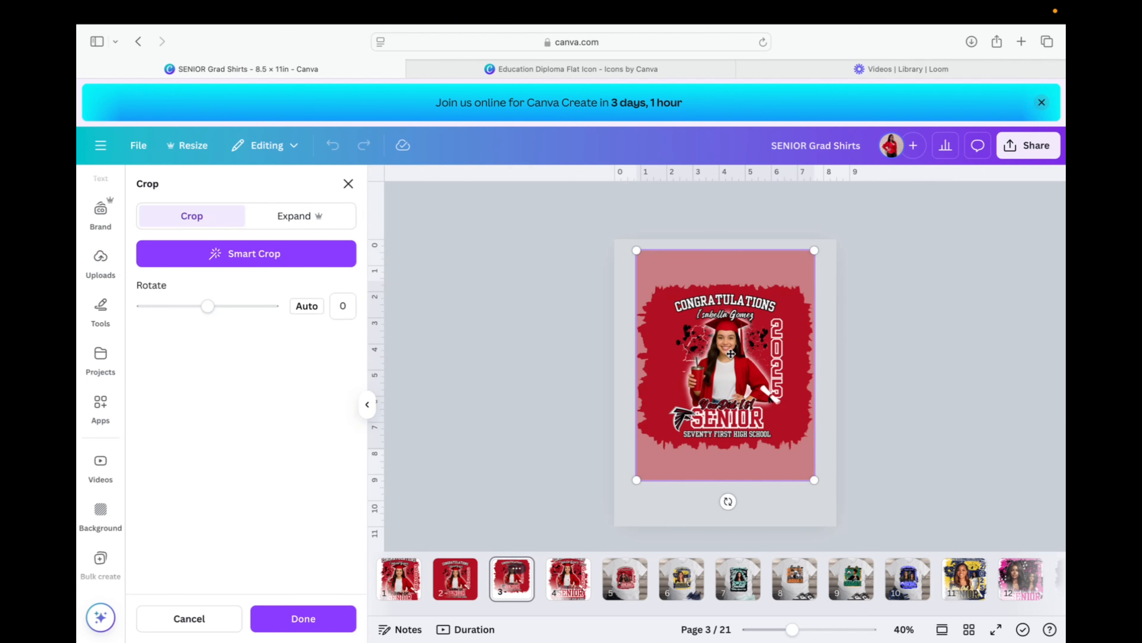
pyautogui.moveTo(814, 480); pyautogui.dragTo(785, 454)
pyautogui.click(886, 436)
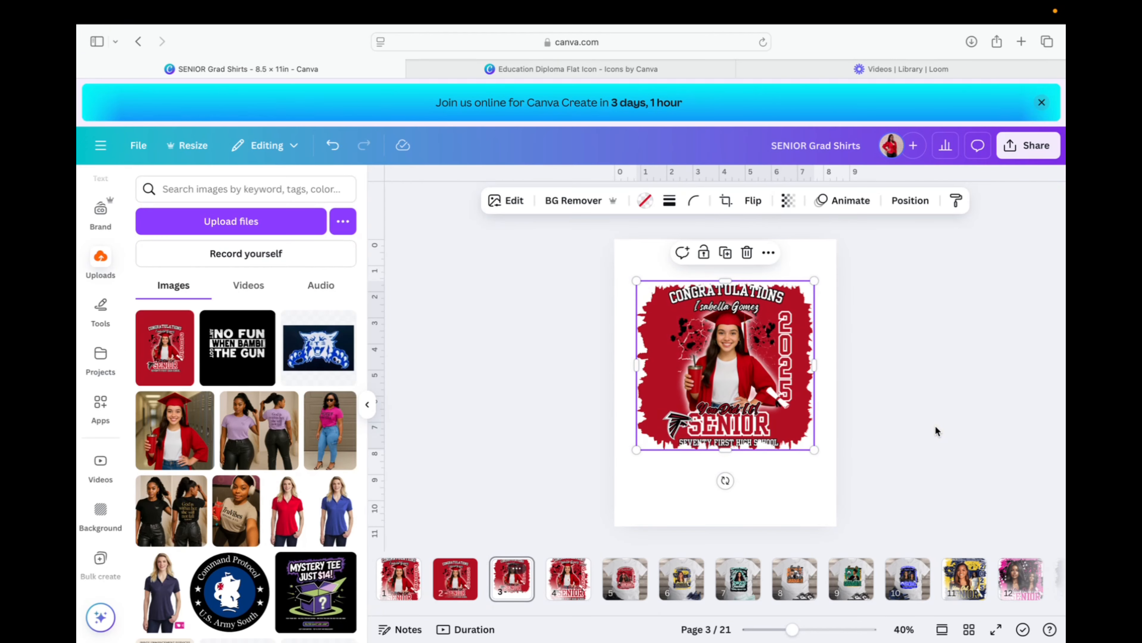
# Set page 3's background color to Light Gray.
pyautogui.click(885, 459)
pyautogui.click(792, 505)
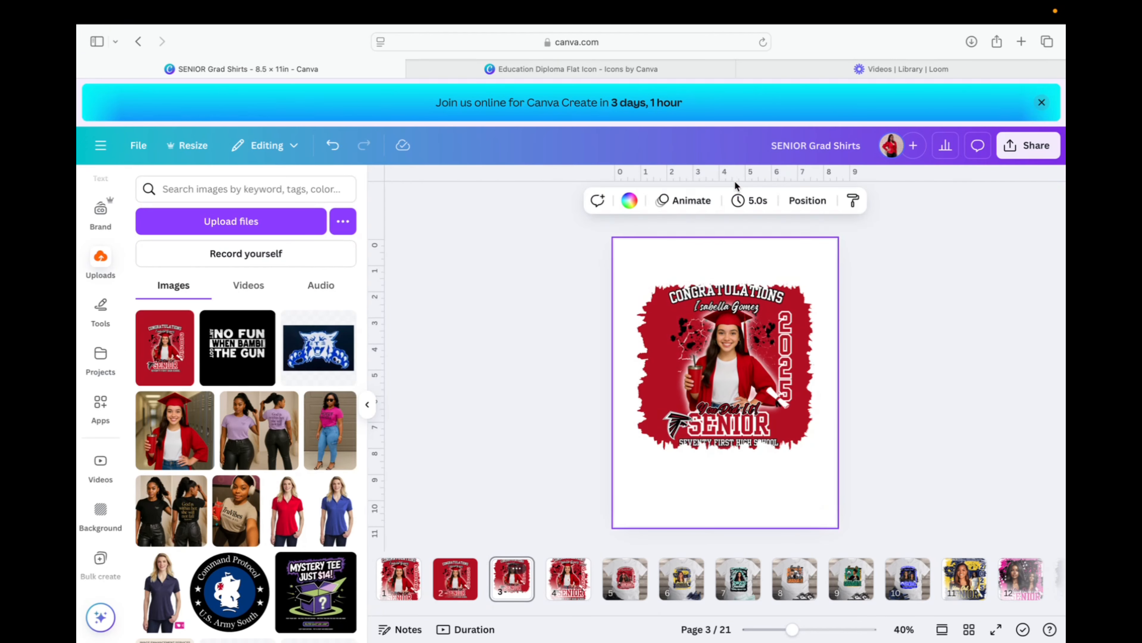
pyautogui.click(628, 201)
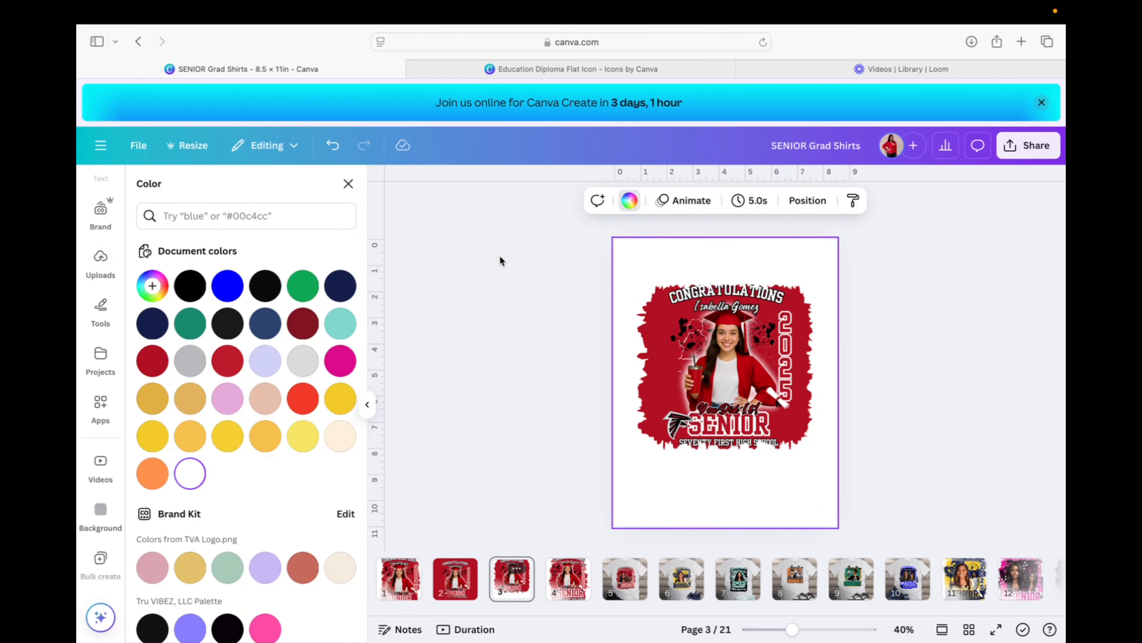
pyautogui.click(302, 360)
pyautogui.click(946, 372)
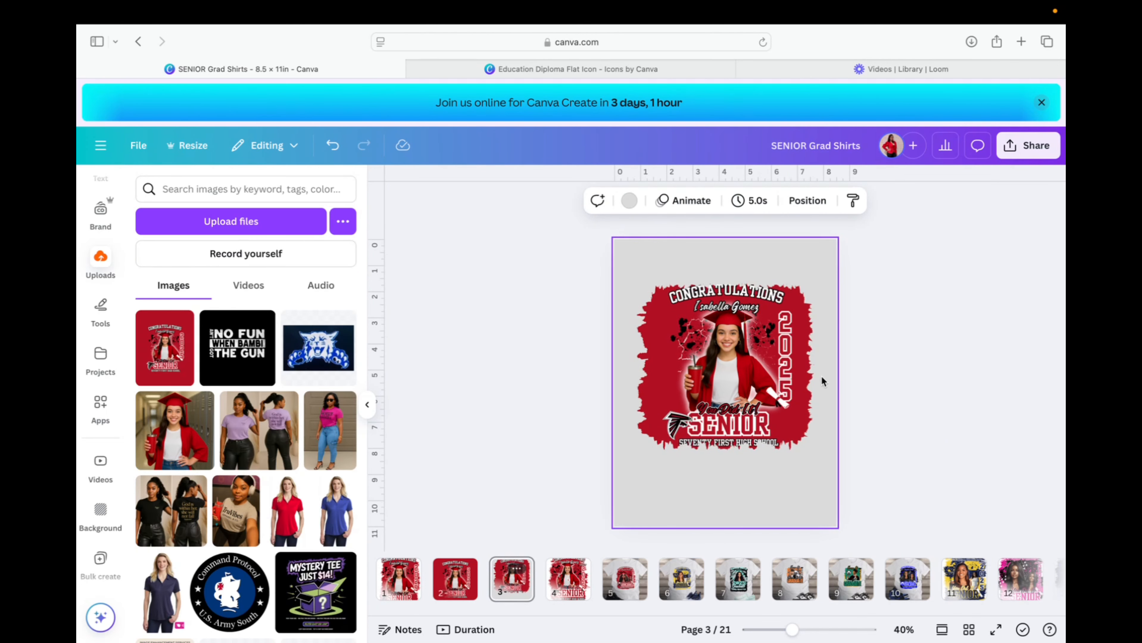
# Resize and shift the framed design down-right so the school name fits inside.
pyautogui.doubleClick(762, 382)
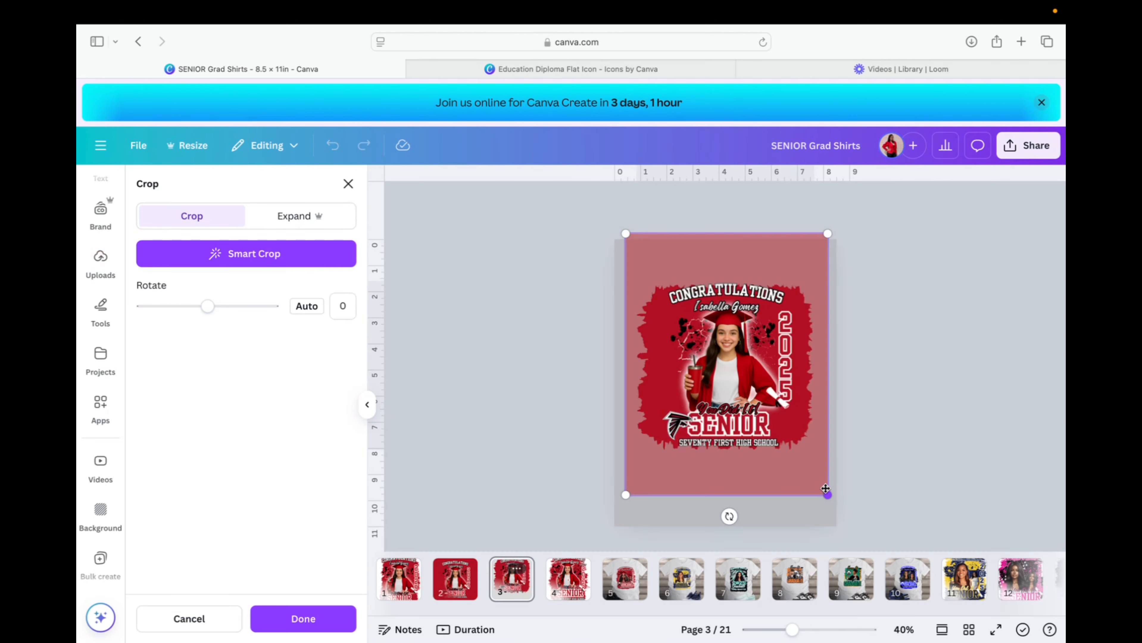
pyautogui.moveTo(827, 494); pyautogui.dragTo(784, 415)
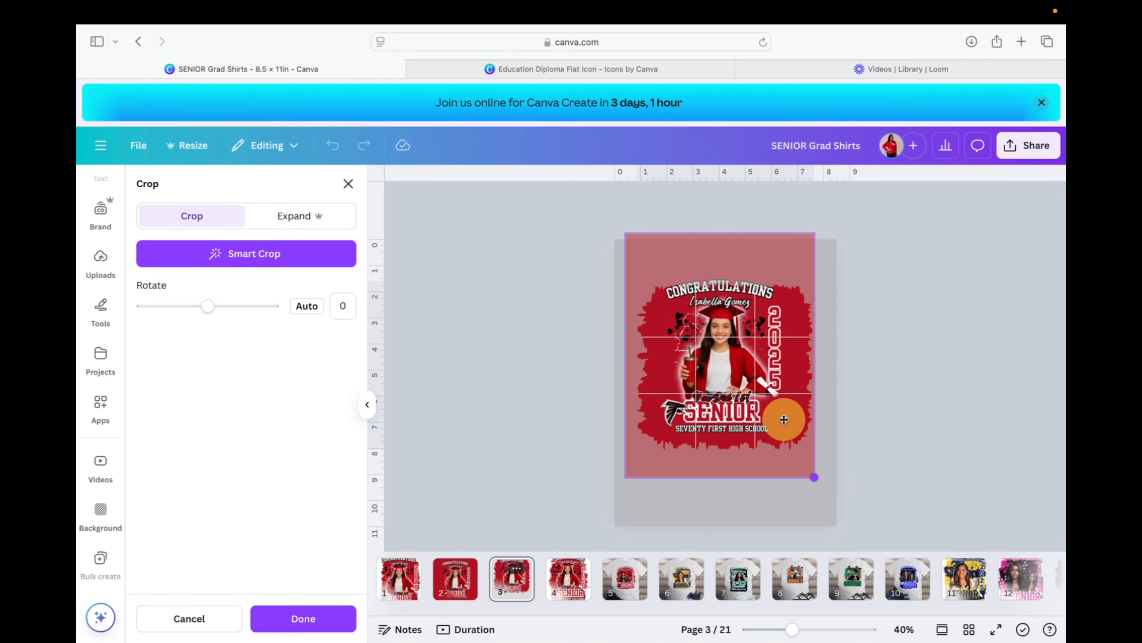
pyautogui.moveTo(735, 354); pyautogui.dragTo(747, 369)
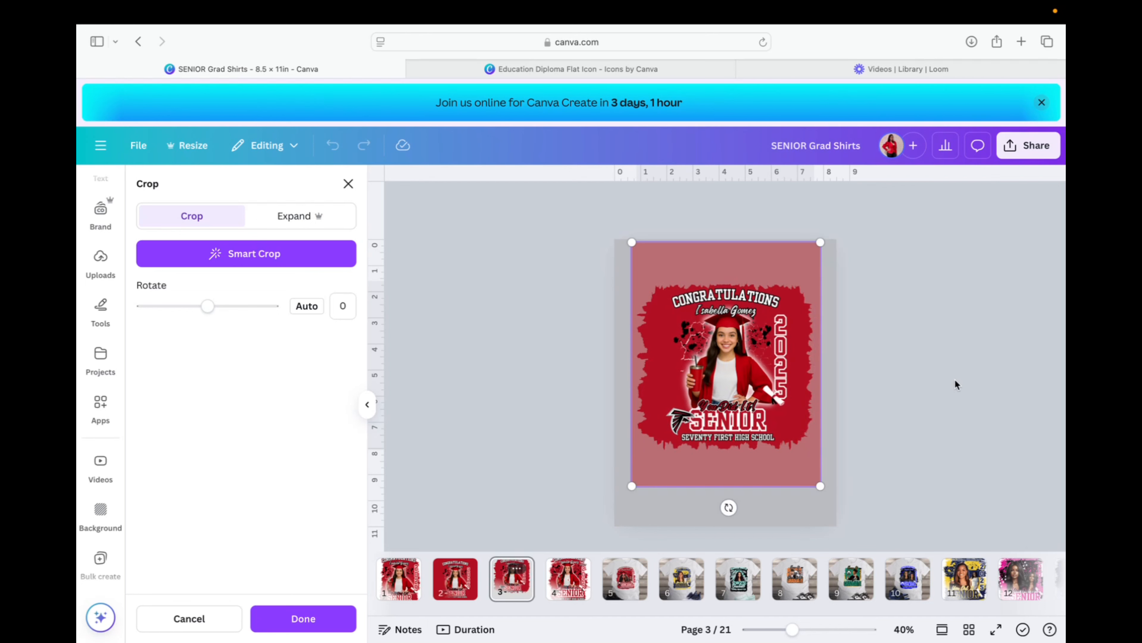
pyautogui.press('Return')
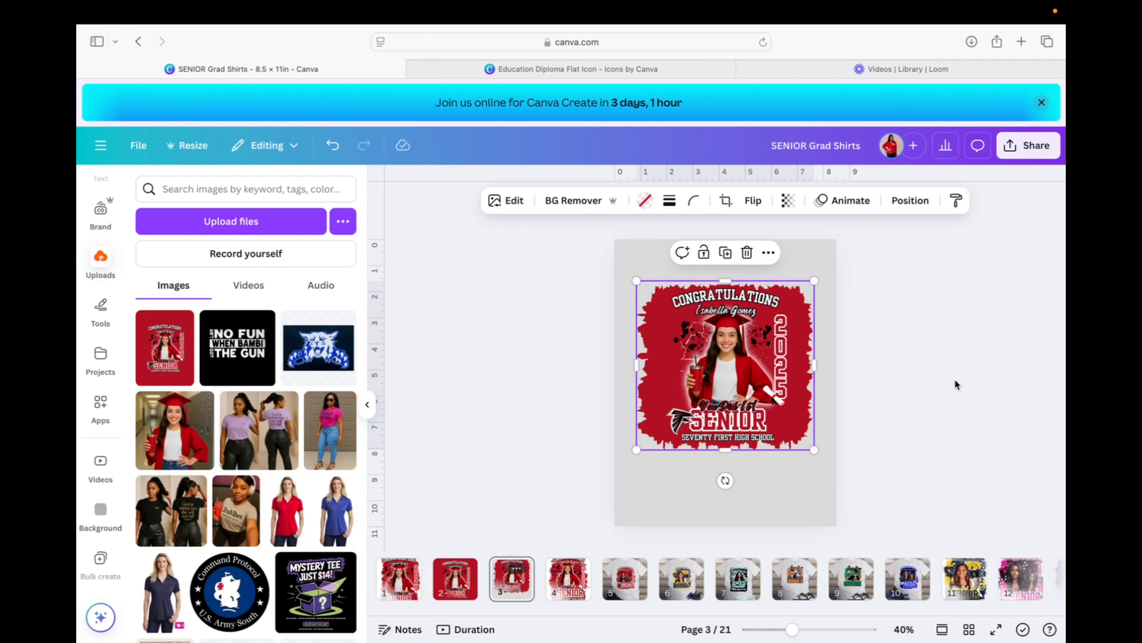
# Compare the finished page 3 with page 1's original red design, ending on page 1.
pyautogui.click(919, 437)
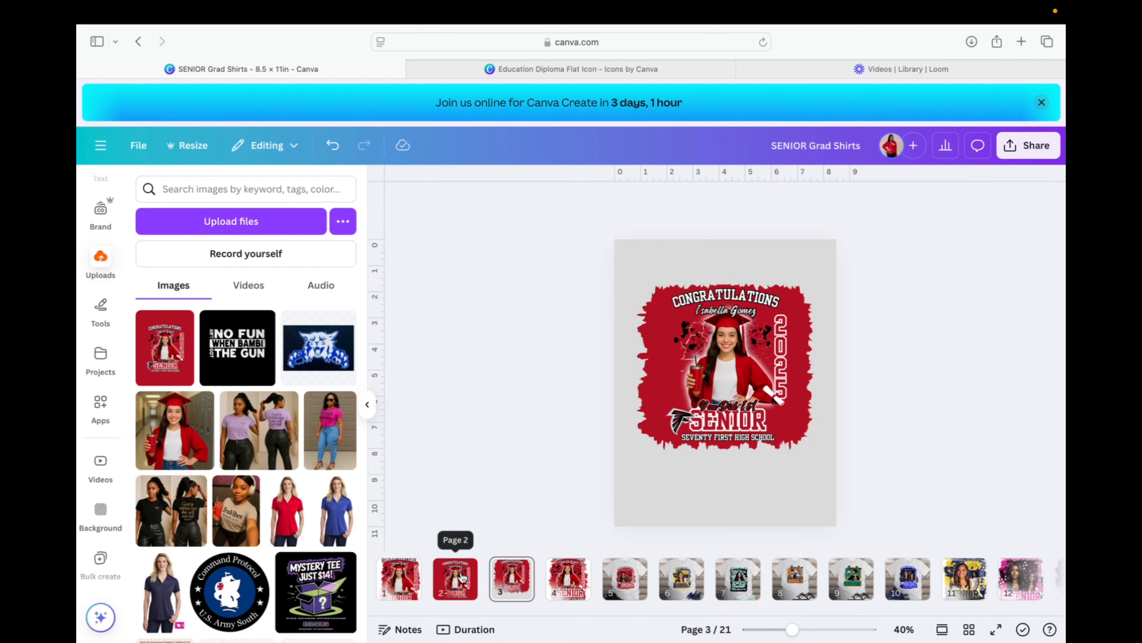
pyautogui.click(400, 577)
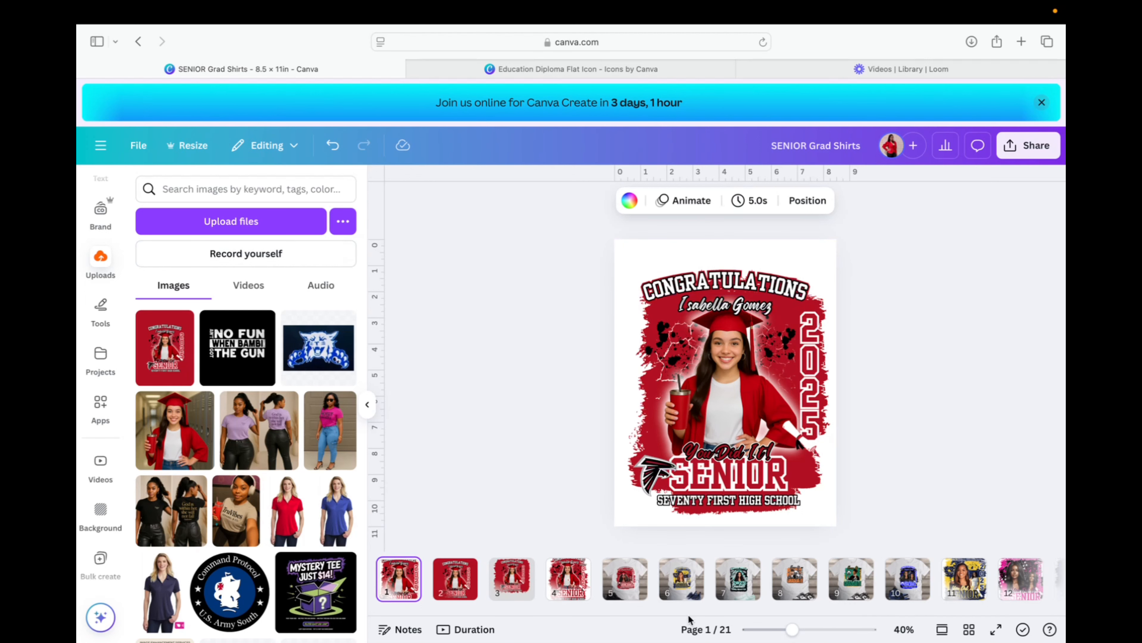
pyautogui.click(512, 580)
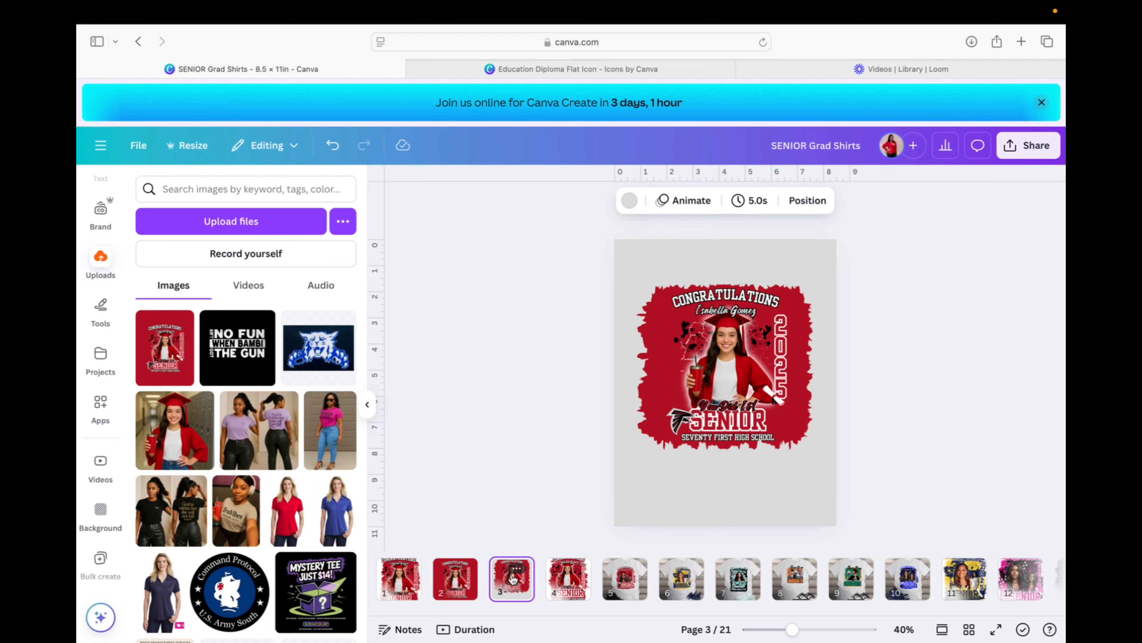
pyautogui.click(400, 574)
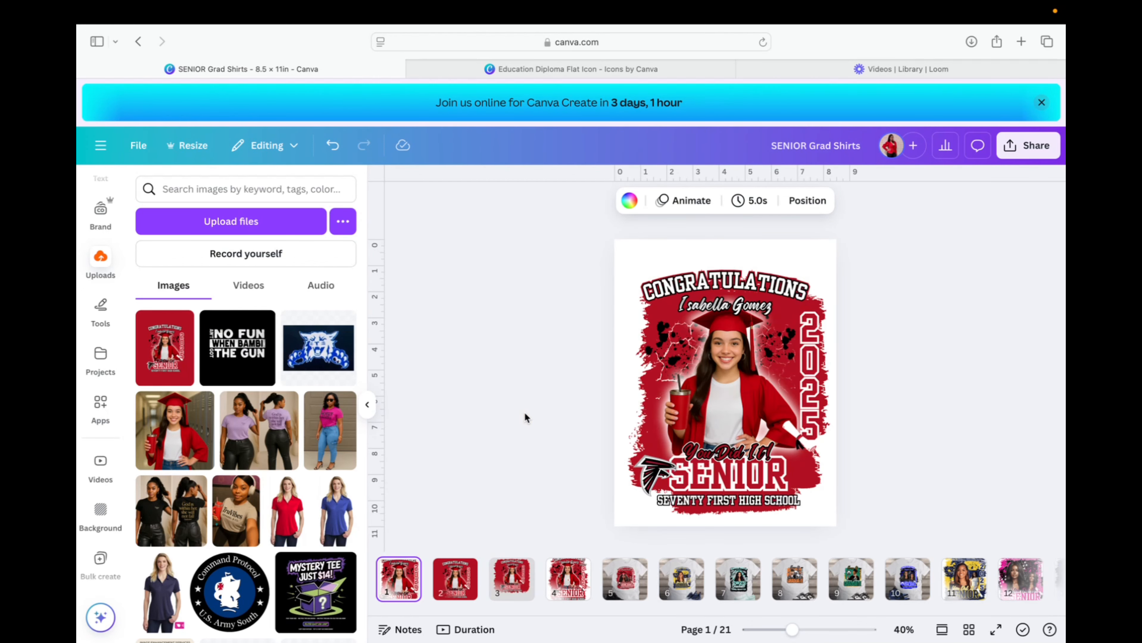